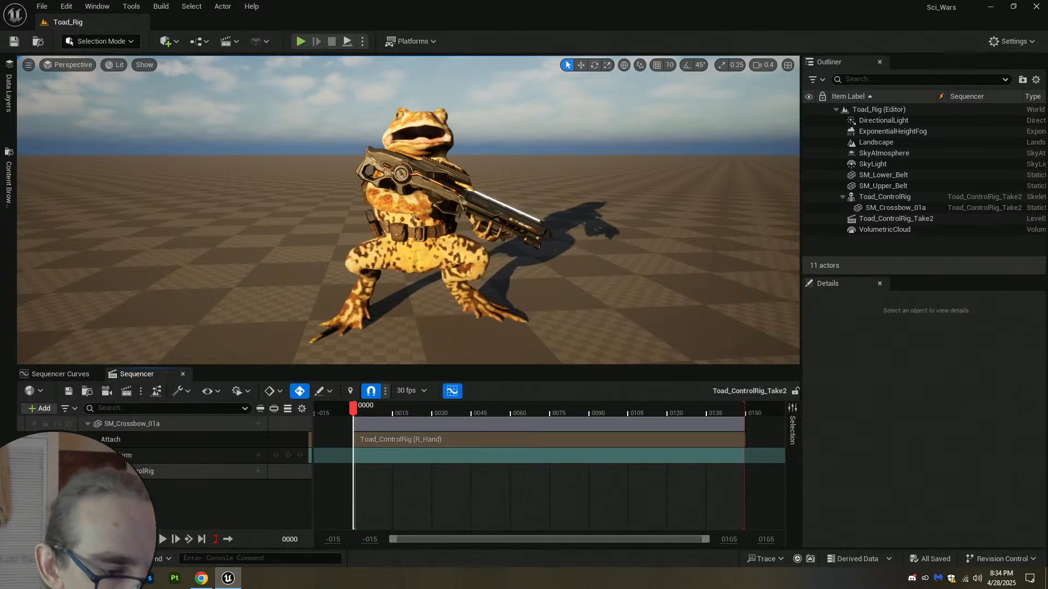
Save the current Toad_Rig level.
{"action": "key", "text": "ctrl+space"}
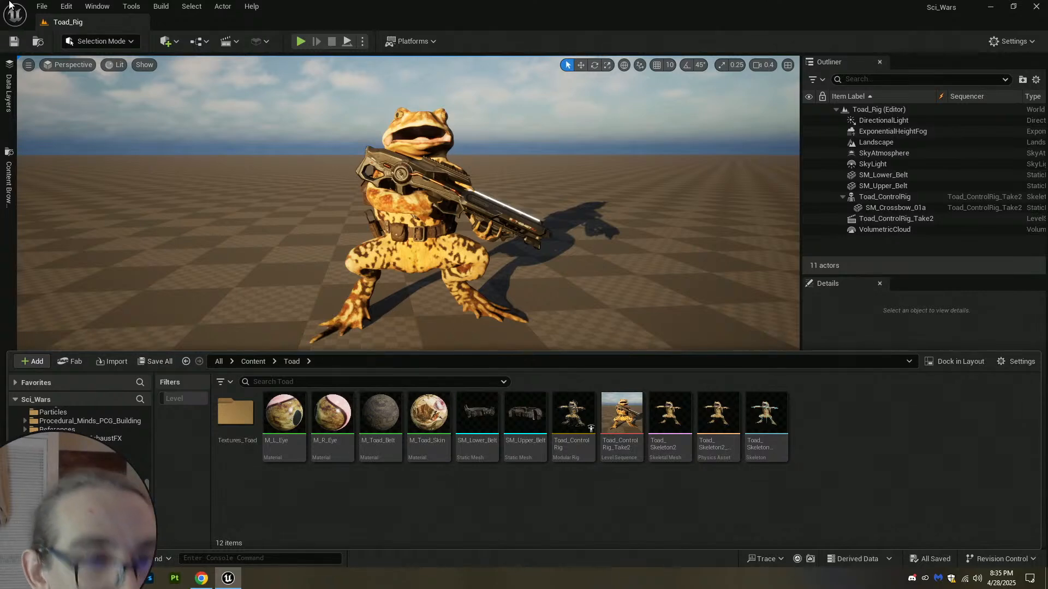
{"action": "left_click", "coordinate": [14, 42]}
Expand the Toad_ControlRig track in Sequencer and enlarge the Sequencer area to show its sub-tracks.
{"action": "right_click_drag", "start_coordinate": [390, 191], "coordinate": [393, 253]}
{"action": "key", "text": "w"}
{"action": "scroll", "coordinate": [390, 191], "scroll_direction": "up", "scroll_amount": 2}
{"action": "key", "text": "s"}
{"action": "key", "text": "w"}
{"action": "key", "text": "d"}
{"action": "right_click_drag", "start_coordinate": [408, 210], "coordinate": [409, 273]}
{"action": "key", "text": "w"}
{"action": "key", "text": "a"}
{"action": "key", "text": "s"}
{"action": "key", "text": "e"}
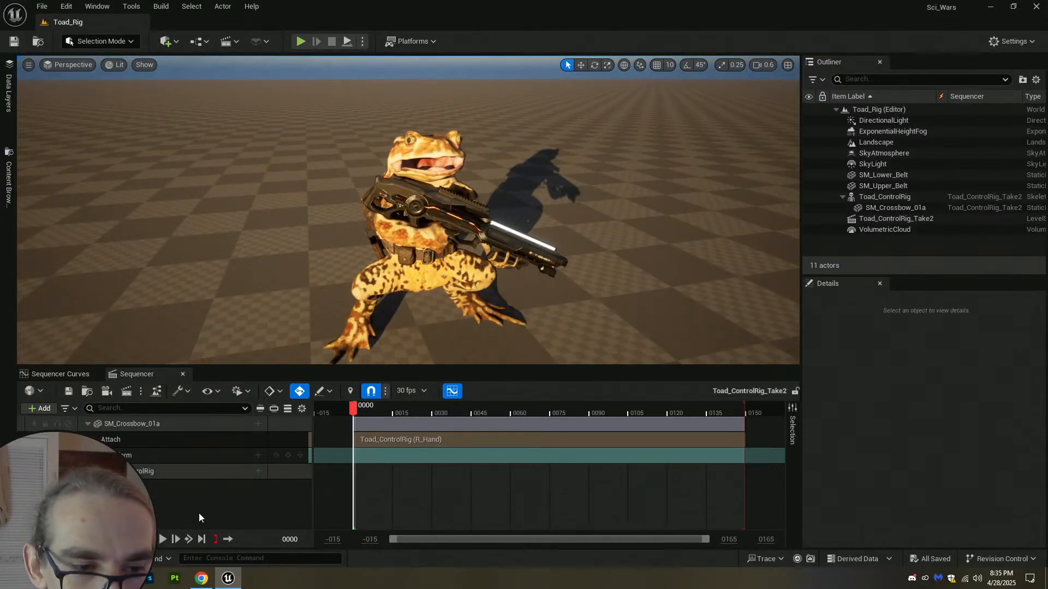
{"action": "left_click", "coordinate": [87, 471]}
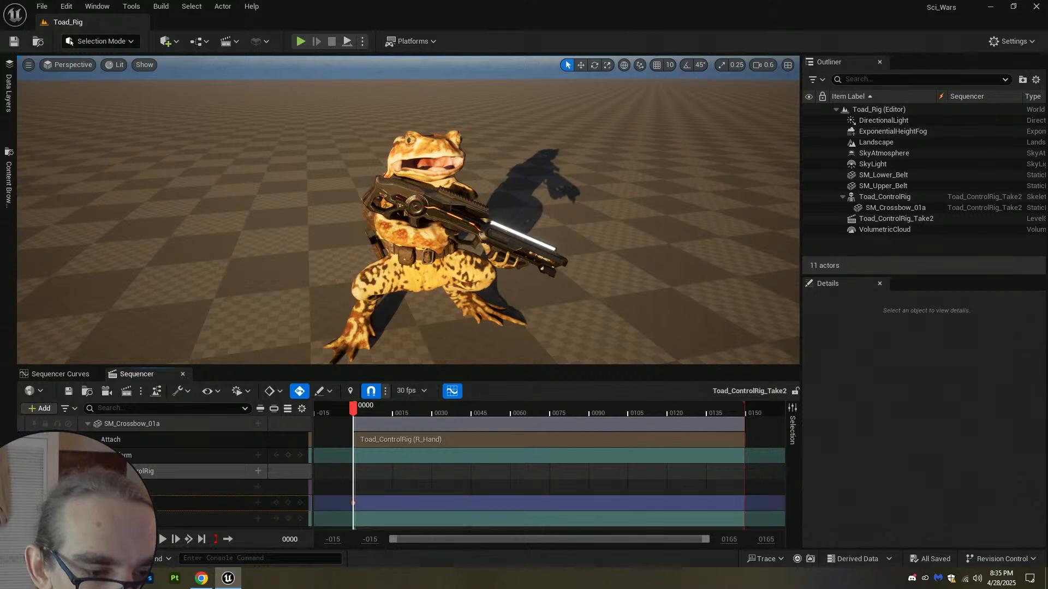
{"action": "left_click_drag", "start_coordinate": [254, 364], "coordinate": [255, 333]}
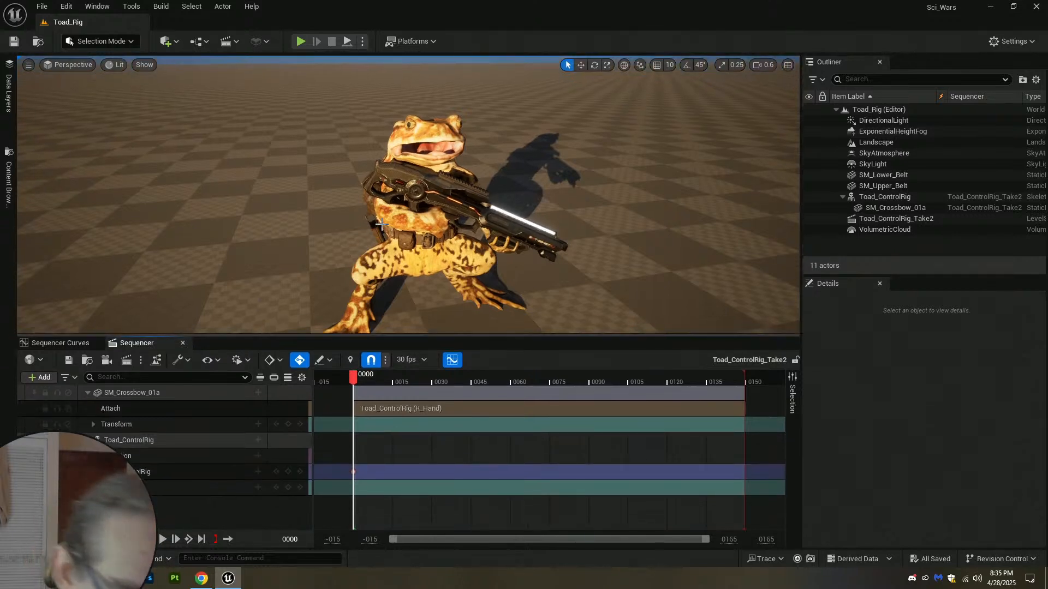
Select the Toad_ControlRig track and switch the editor to Animation mode.
{"action": "right_click_drag", "start_coordinate": [415, 222], "coordinate": [414, 238]}
{"action": "key", "text": "g"}
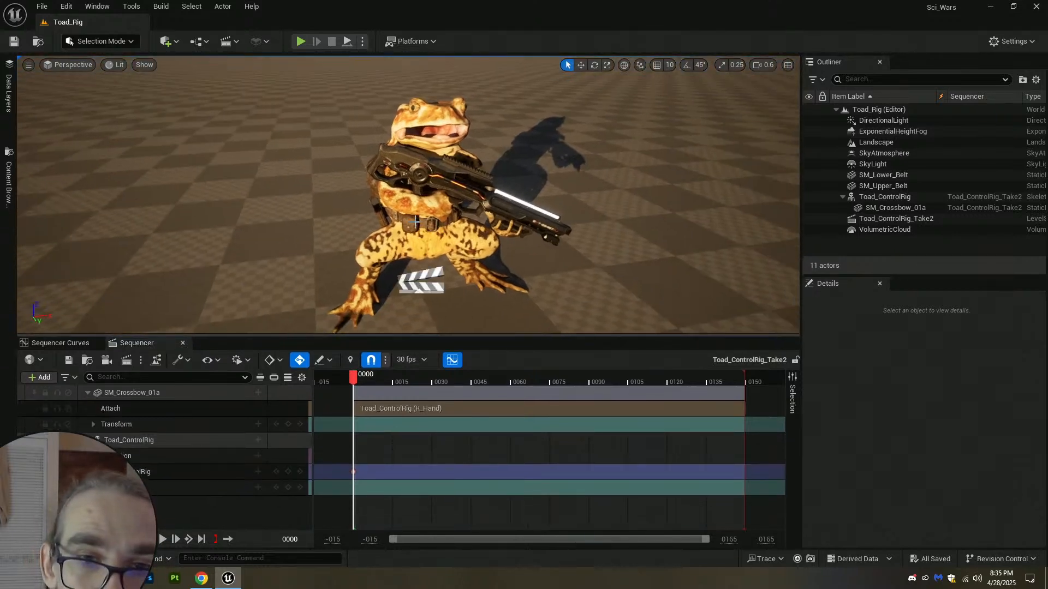
{"action": "key", "text": "g"}
{"action": "left_click", "coordinate": [178, 439]}
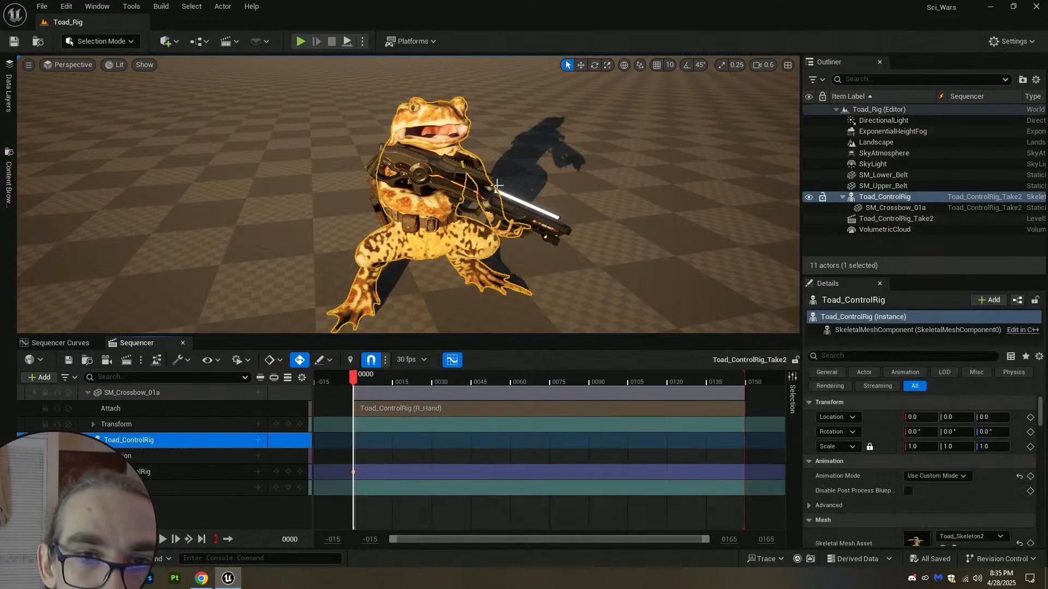
{"action": "right_click_drag", "start_coordinate": [406, 226], "coordinate": [388, 204]}
{"action": "left_click", "coordinate": [101, 41]}
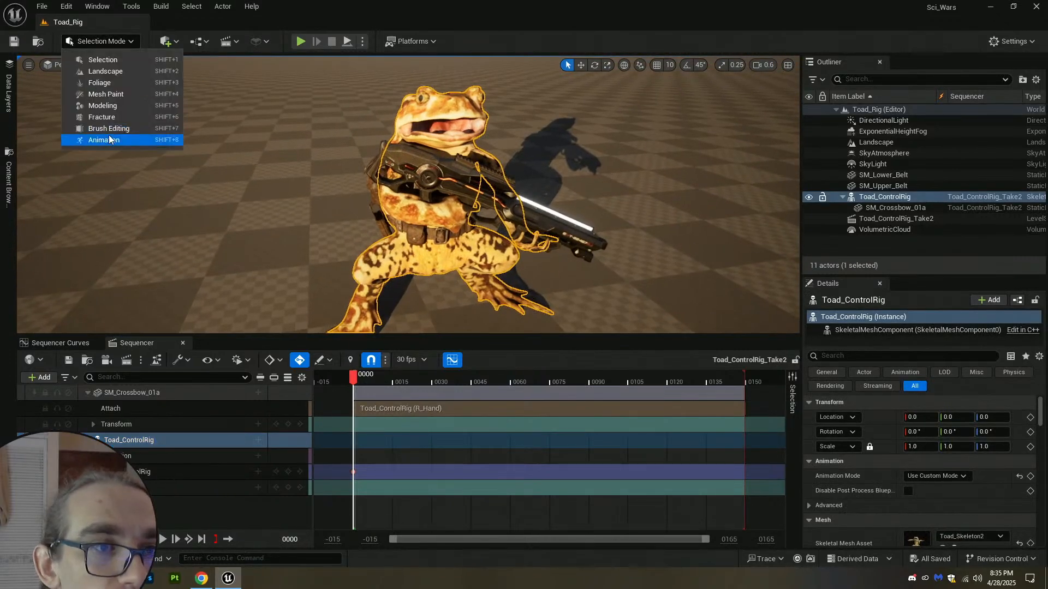
{"action": "left_click", "coordinate": [103, 150]}
Pose the Spine_02_ctrl control at frame 30 with an X rotation of about -16.7 degrees.
{"action": "right_click_drag", "start_coordinate": [327, 218], "coordinate": [338, 191]}
{"action": "key", "text": "g"}
{"action": "key", "text": "w"}
{"action": "scroll", "coordinate": [339, 194], "scroll_direction": "down", "scroll_amount": 3}
{"action": "key", "text": "s"}
{"action": "right_click_drag", "start_coordinate": [549, 191], "coordinate": [616, 191]}
{"action": "key", "text": "e"}
{"action": "left_click", "coordinate": [527, 171]}
{"action": "key", "text": "a"}
{"action": "scroll", "coordinate": [584, 180], "scroll_direction": "up", "scroll_amount": 3}
{"action": "key", "text": "w"}
{"action": "key", "text": "e"}
{"action": "right_click_drag", "start_coordinate": [460, 230], "coordinate": [480, 224]}
{"action": "key", "text": "s"}
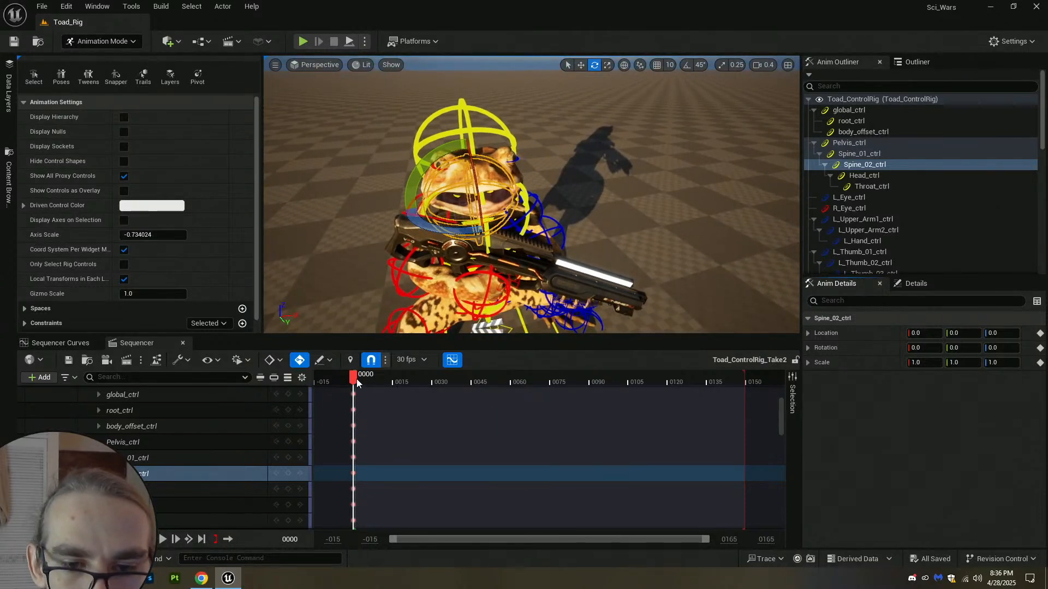
{"action": "left_click_drag", "start_coordinate": [355, 379], "coordinate": [432, 379]}
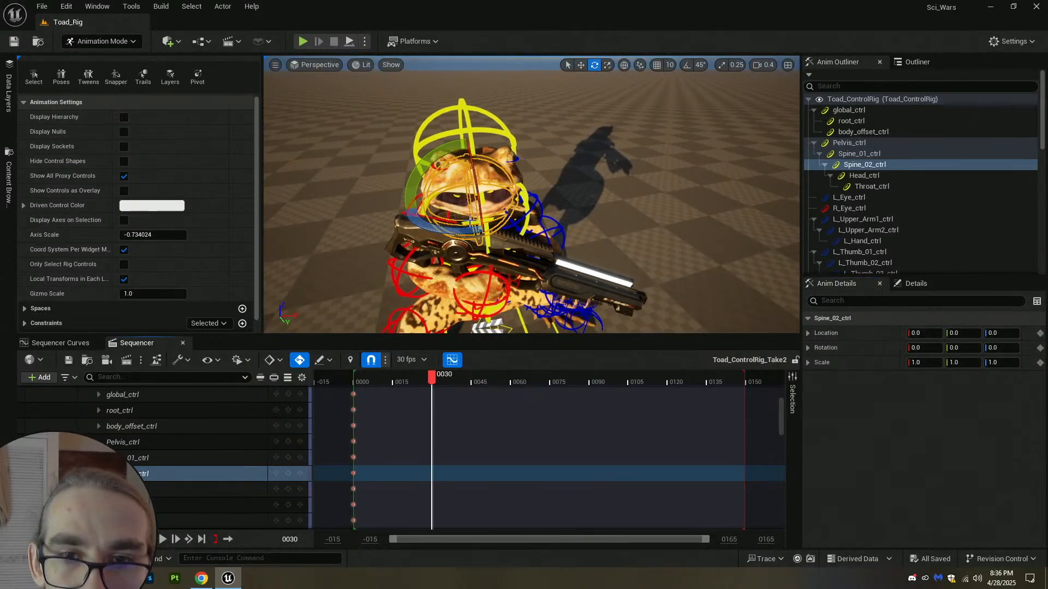
{"action": "left_click_drag", "start_coordinate": [461, 231], "coordinate": [515, 218]}
Try rotating Spine_02_ctrl the opposite way at frame 30, and undo that rotation.
{"action": "left_click_drag", "start_coordinate": [540, 180], "coordinate": [541, 229], "text": "alt"}
{"action": "left_click_drag", "start_coordinate": [525, 132], "coordinate": [425, 133]}
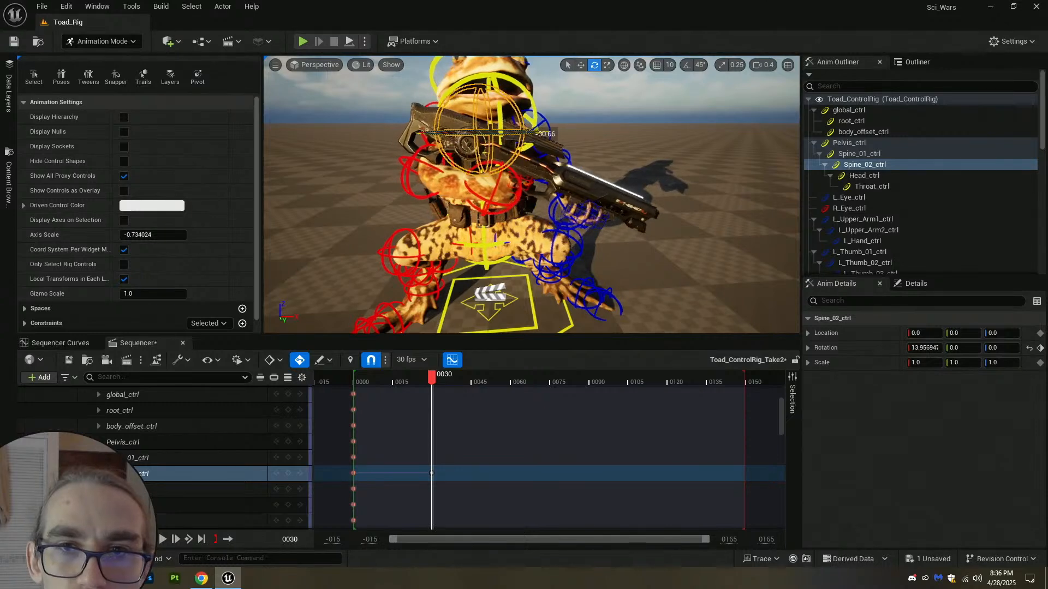
{"action": "key", "text": "ctrl+z"}
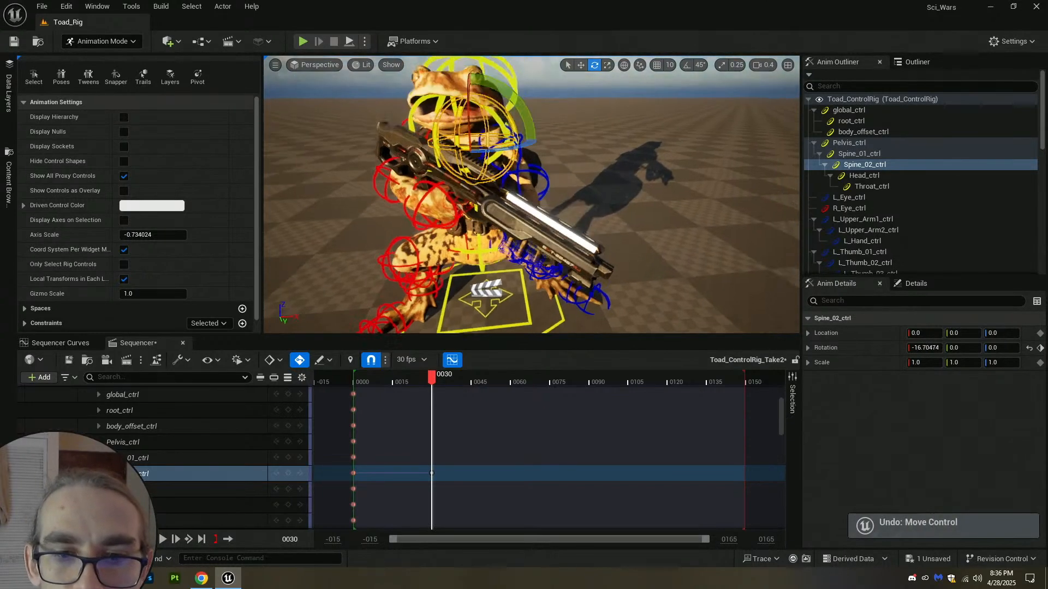
Reset the rotation of Spine_02_ctrl to its default at frame 60.
{"action": "left_click_drag", "start_coordinate": [491, 205], "coordinate": [492, 281], "text": "alt"}
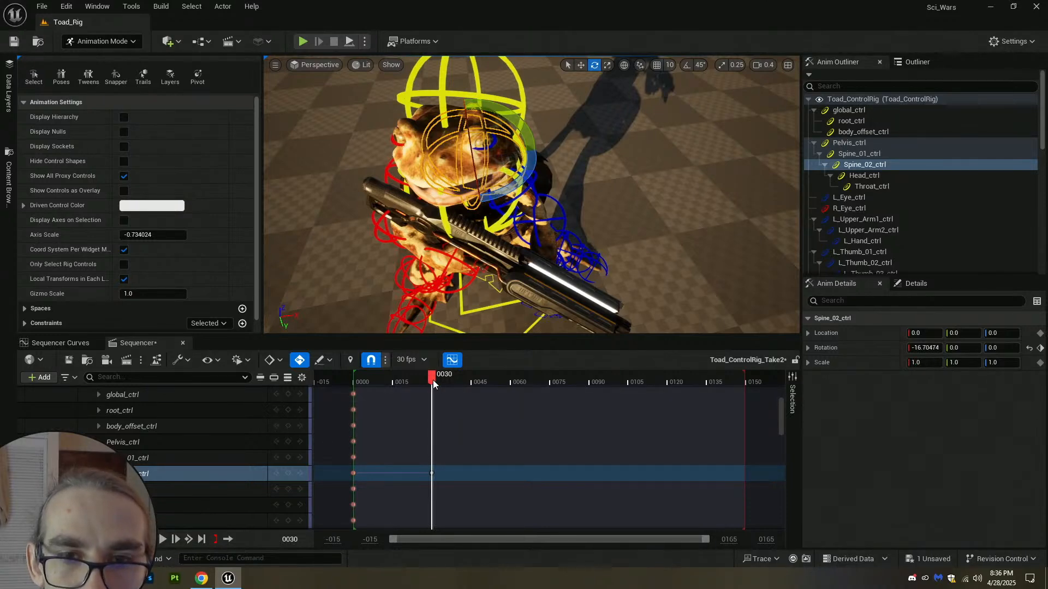
{"action": "left_click_drag", "start_coordinate": [434, 380], "coordinate": [511, 398]}
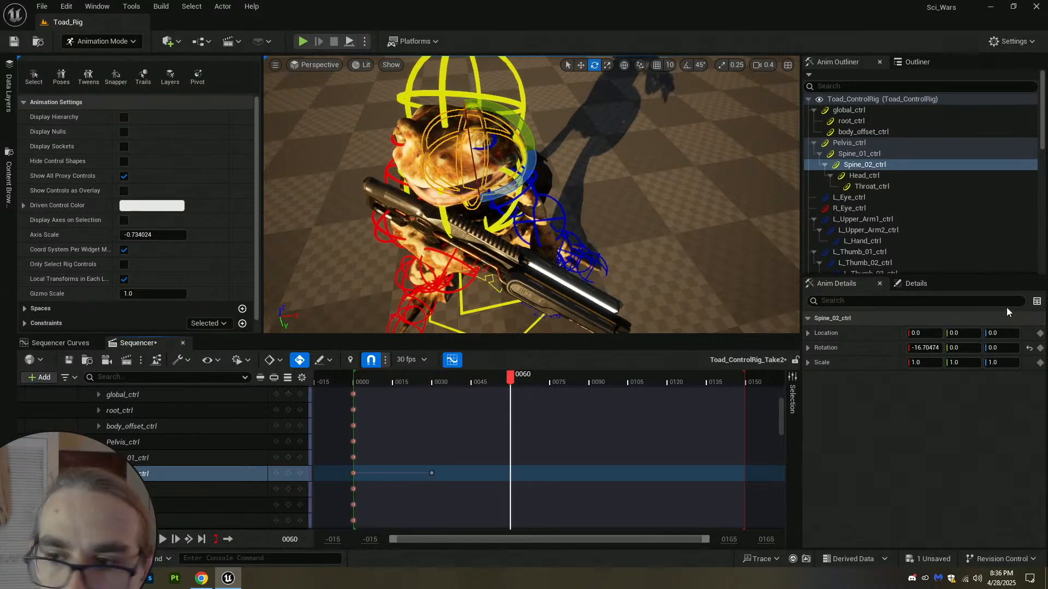
{"action": "left_click", "coordinate": [1029, 347]}
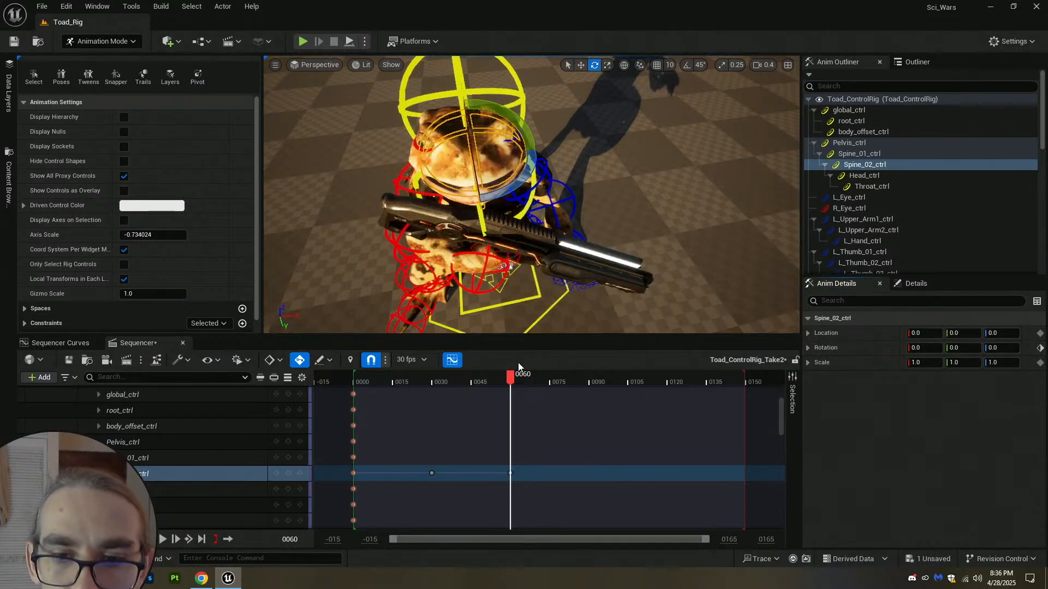
Rotate Spine_02_ctrl to about 9.9 degrees on X at frame 90, and reset its rotation to default at frame 120.
{"action": "left_click_drag", "start_coordinate": [515, 376], "coordinate": [590, 375]}
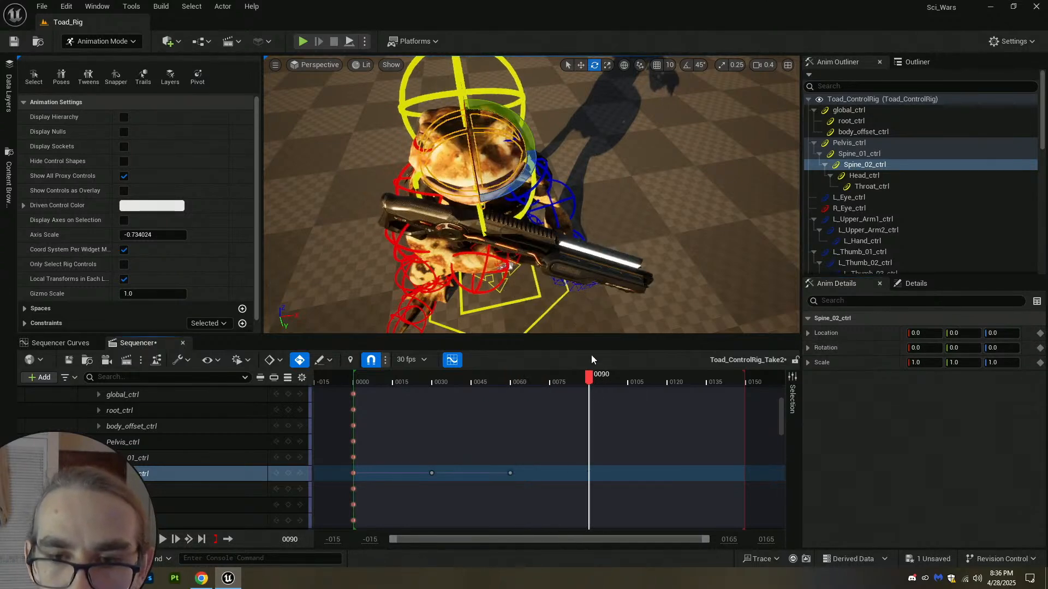
{"action": "left_click_drag", "start_coordinate": [532, 175], "coordinate": [567, 300]}
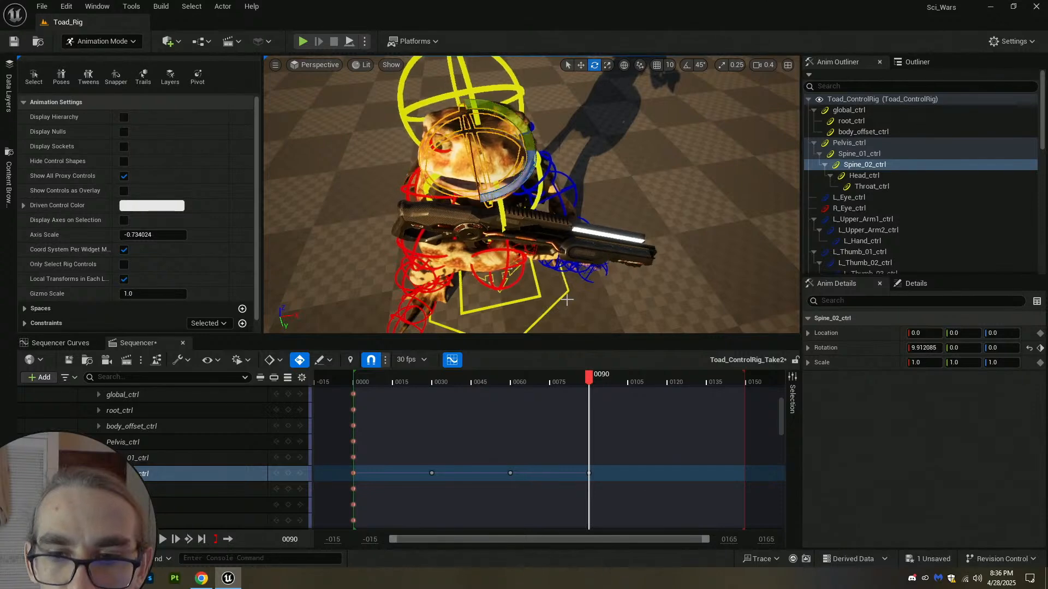
{"action": "left_click_drag", "start_coordinate": [591, 378], "coordinate": [668, 380]}
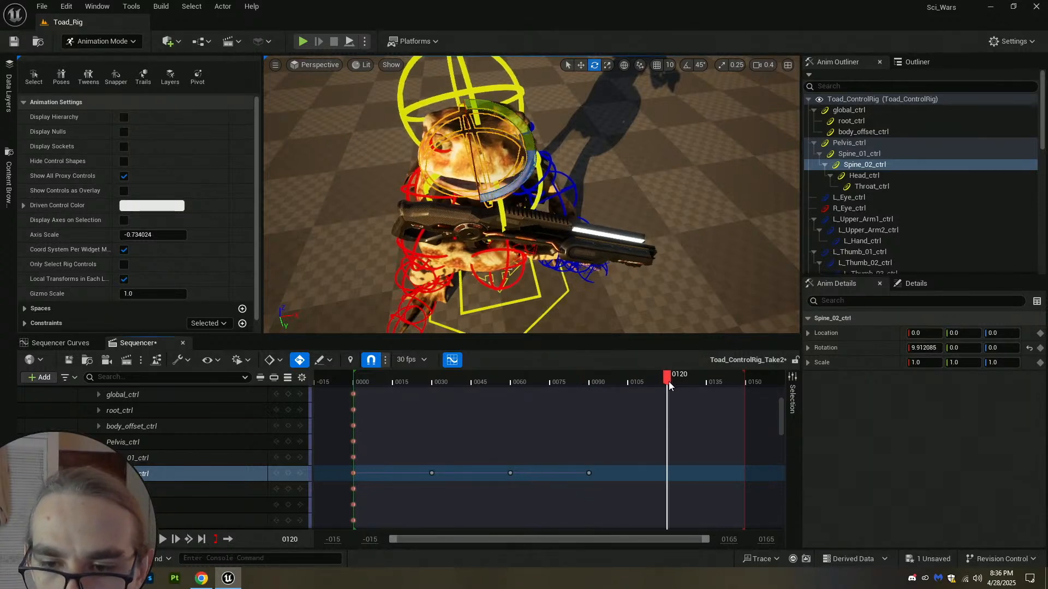
{"action": "right_click_drag", "start_coordinate": [601, 262], "coordinate": [595, 218]}
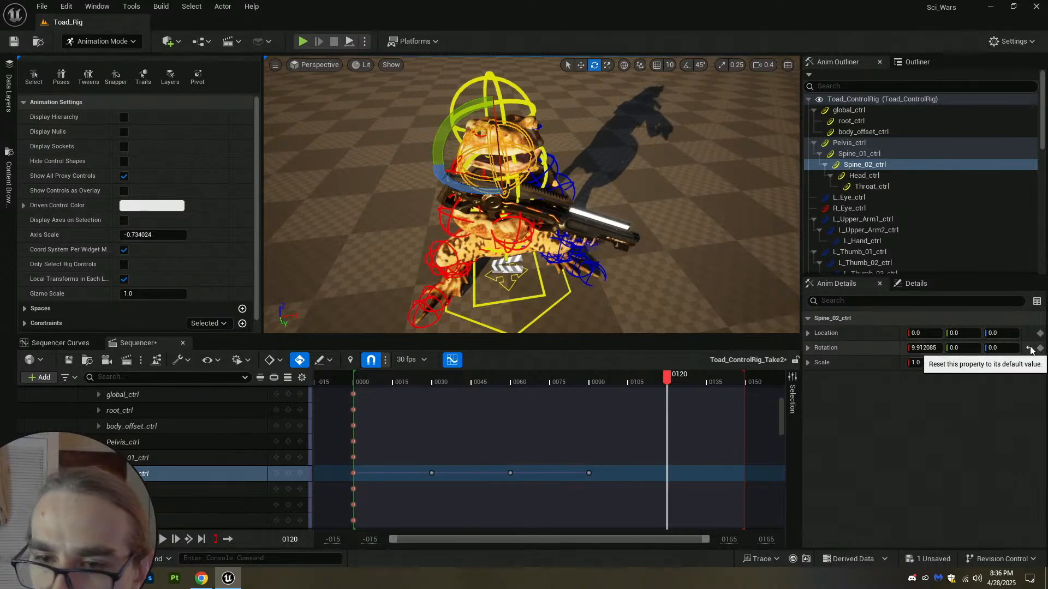
{"action": "left_click", "coordinate": [1030, 350]}
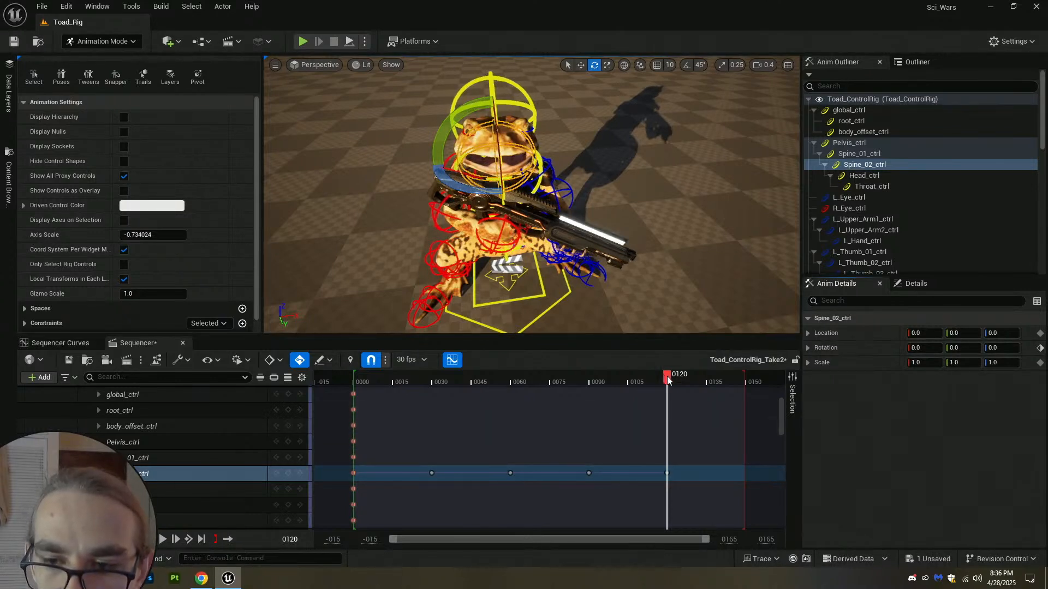
Retime the four Spine_02_ctrl keys after frame 0 to frames 35, 75, 112 and 150.
{"action": "left_click_drag", "start_coordinate": [752, 376], "coordinate": [633, 377]}
{"action": "left_click_drag", "start_coordinate": [667, 473], "coordinate": [745, 473]}
{"action": "left_click_drag", "start_coordinate": [589, 473], "coordinate": [631, 471]}
{"action": "left_click_drag", "start_coordinate": [510, 472], "coordinate": [549, 473]}
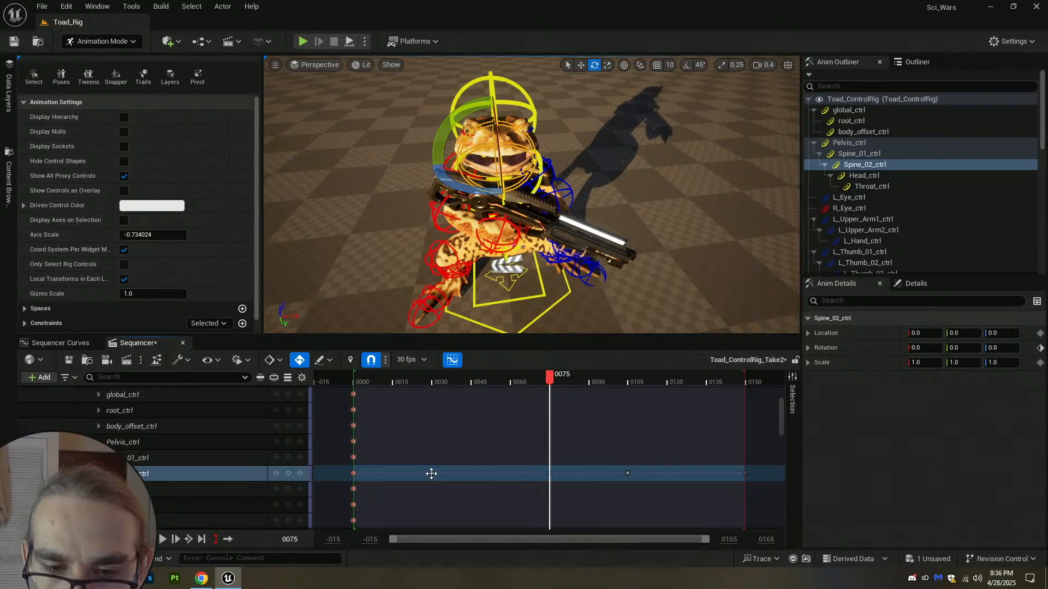
{"action": "mouse_move", "coordinate": [431, 473]}
{"action": "left_mouse_down"}
{"action": "mouse_move", "coordinate": [477, 473]}
{"action": "mouse_move", "coordinate": [445, 473]}
{"action": "left_mouse_up"}
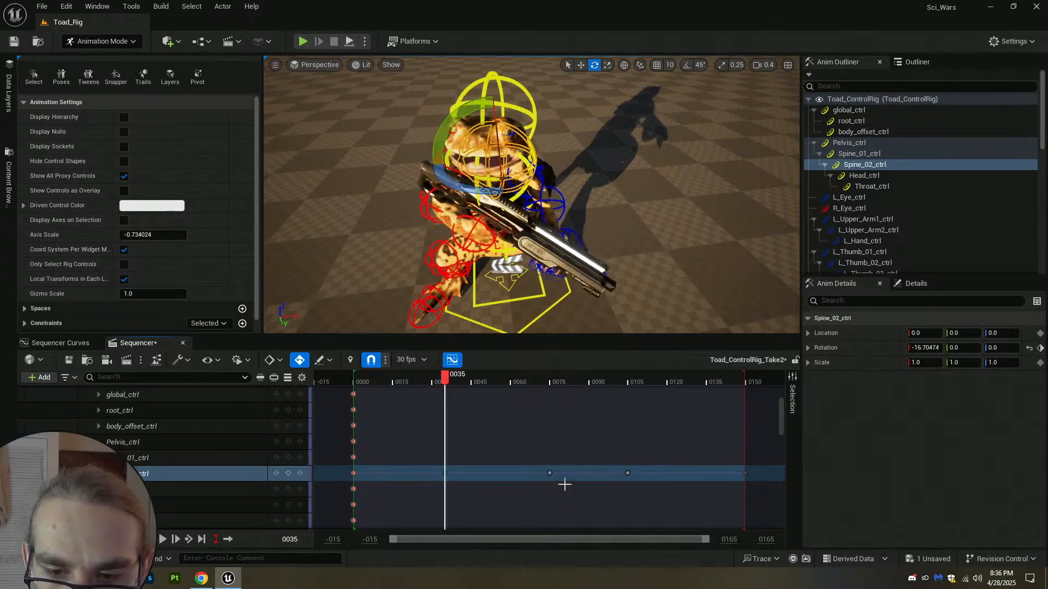
{"action": "left_click_drag", "start_coordinate": [627, 473], "coordinate": [646, 474]}
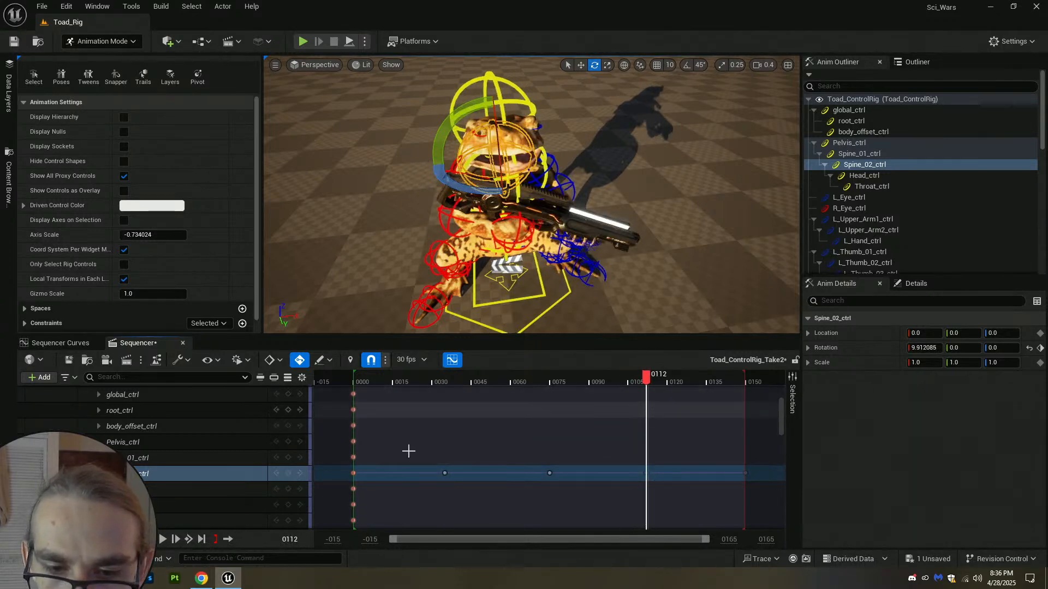
Play the sequence from the start and check the toad's upper-body sway from a lower front view.
{"action": "key", "text": "Up"}
{"action": "key", "text": "space"}
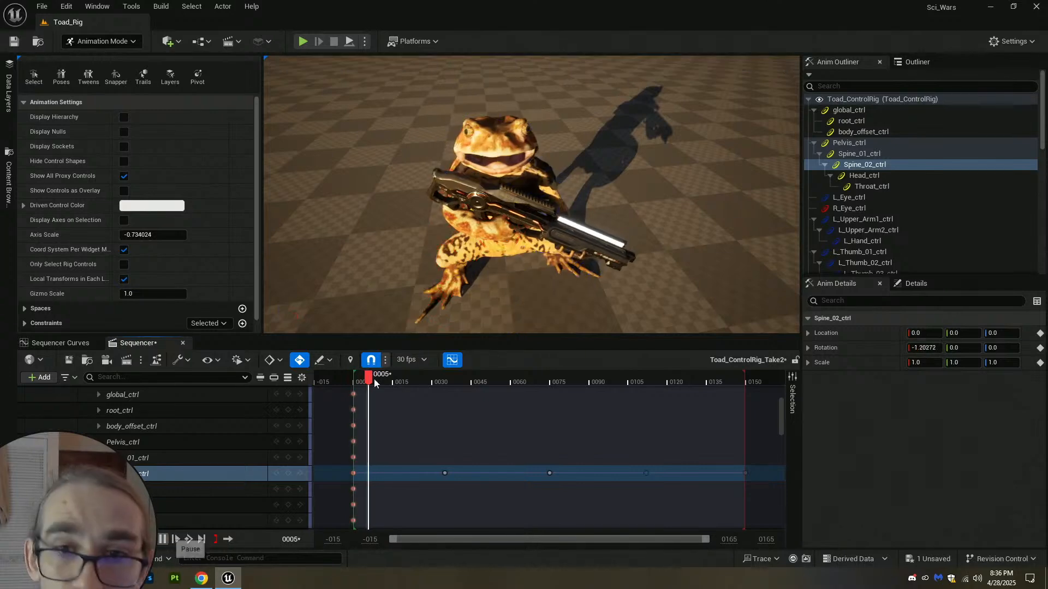
{"action": "right_click_drag", "start_coordinate": [640, 169], "coordinate": [640, 126]}
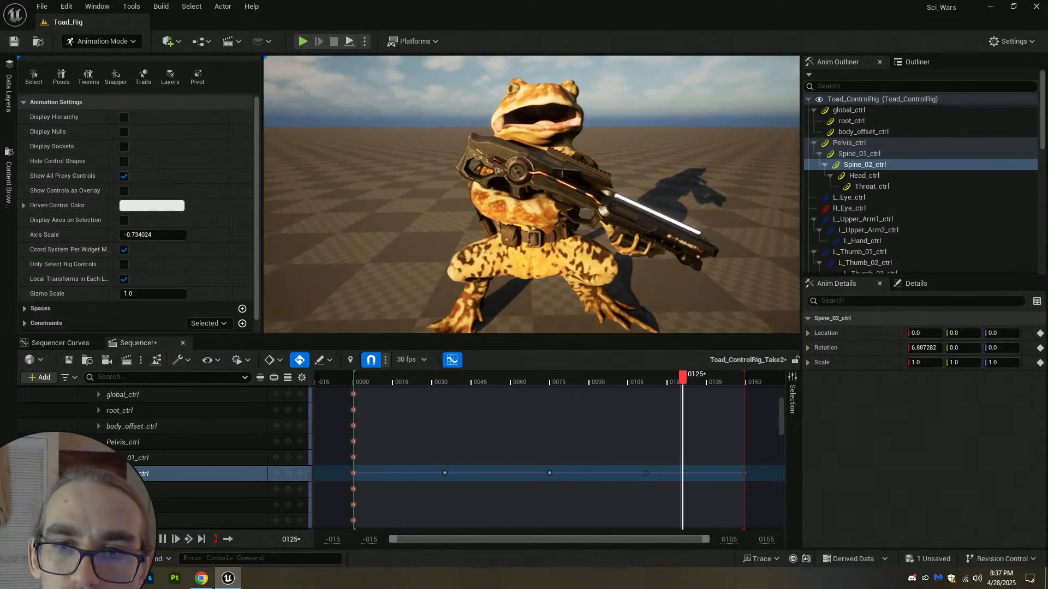
{"action": "mouse_move", "coordinate": [642, 167]}
{"action": "right_mouse_down"}
{"action": "mouse_move", "coordinate": [643, 204]}
{"action": "mouse_move", "coordinate": [660, 163]}
{"action": "mouse_move", "coordinate": [644, 178]}
{"action": "right_mouse_up"}
{"action": "key", "text": "q"}
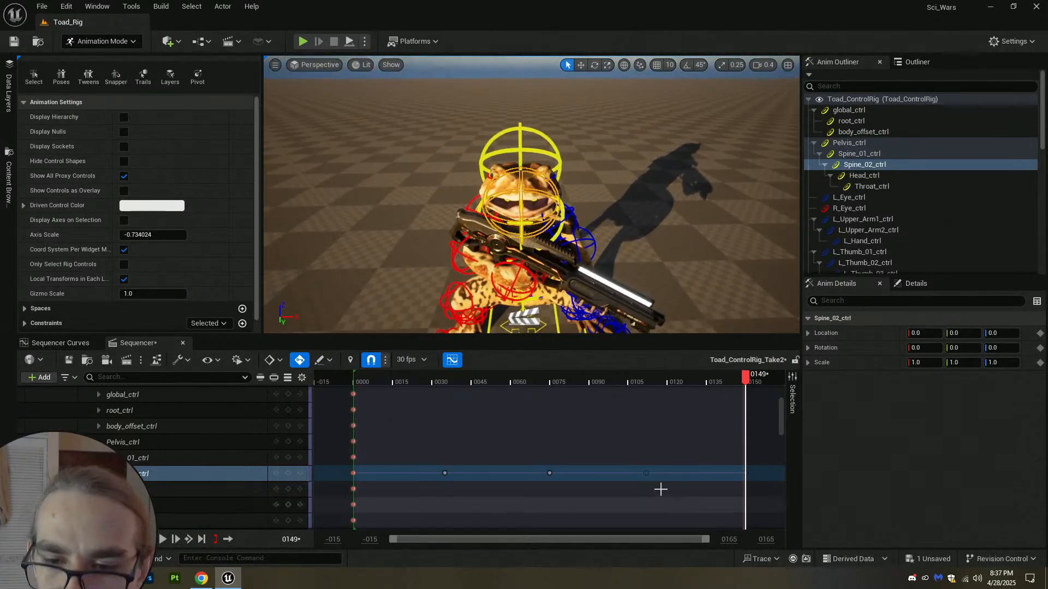
Turn on looping for the playback range and preview the looping animation.
{"action": "scroll", "coordinate": [583, 436], "scroll_direction": "down", "scroll_amount": 4, "text": "ctrl"}
{"action": "scroll", "coordinate": [588, 441], "scroll_direction": "up", "scroll_amount": 2, "text": "ctrl"}
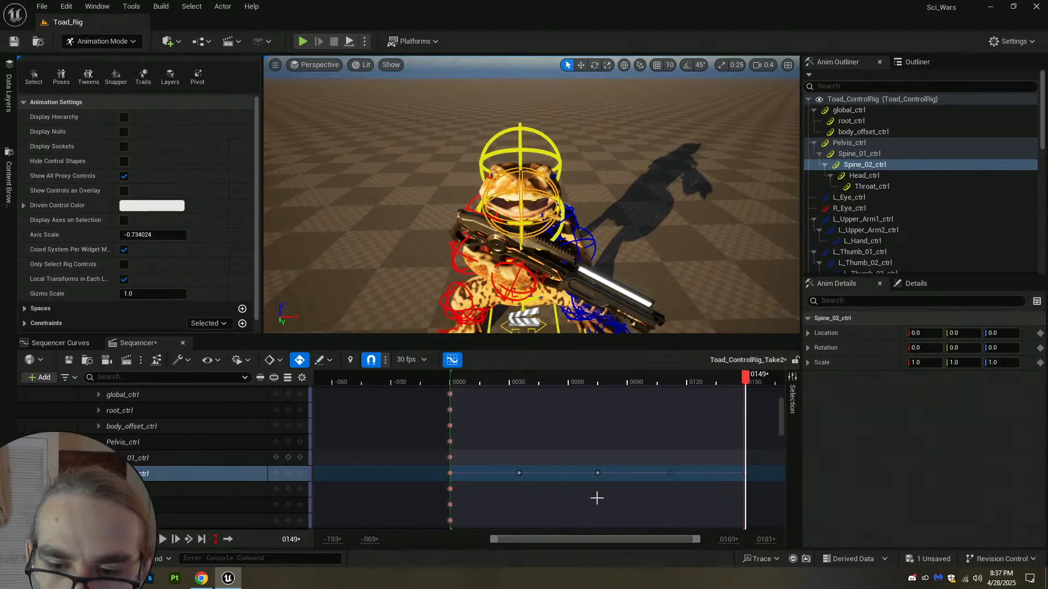
{"action": "left_click_drag", "start_coordinate": [509, 541], "coordinate": [335, 535]}
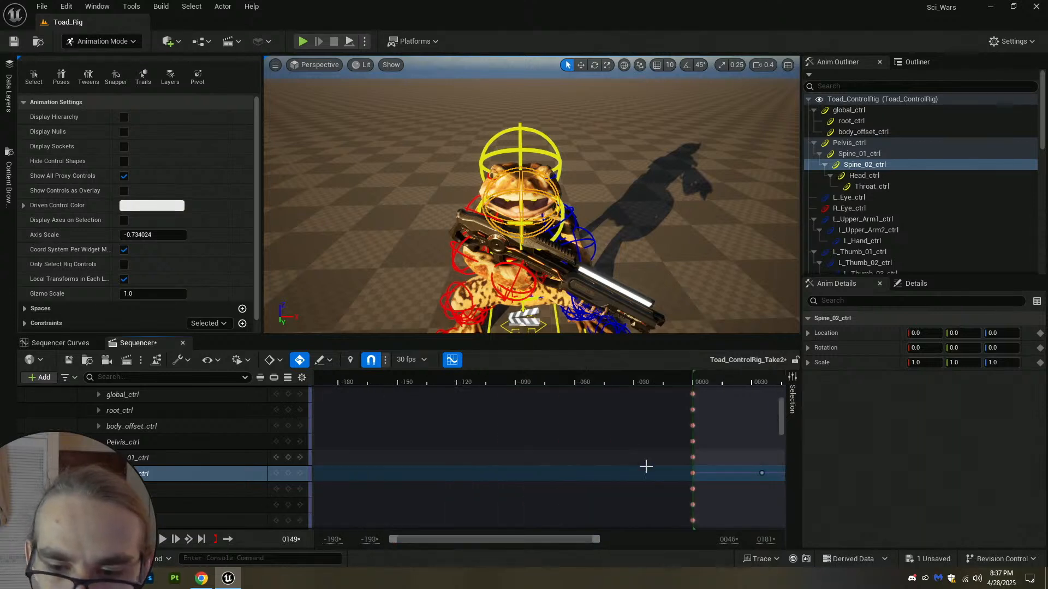
{"action": "left_click_drag", "start_coordinate": [598, 539], "coordinate": [742, 544]}
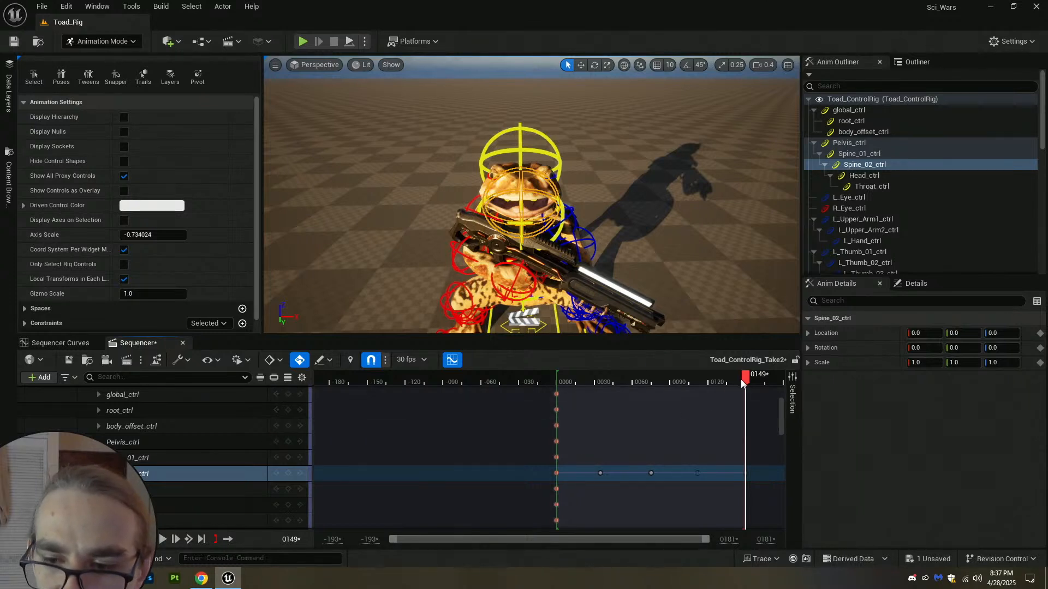
{"action": "left_click", "coordinate": [228, 539]}
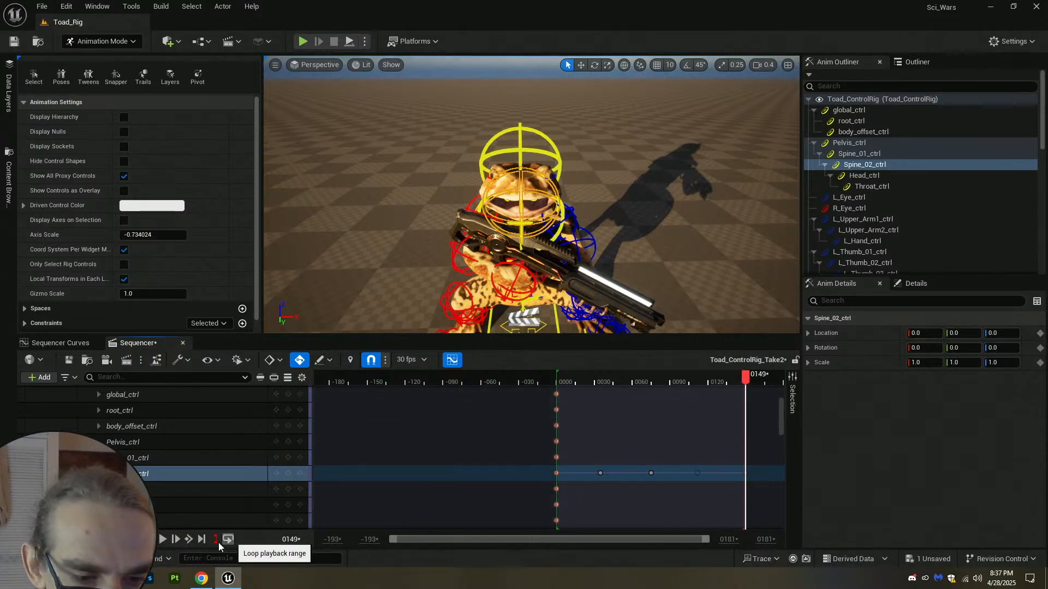
{"action": "left_click", "coordinate": [162, 539]}
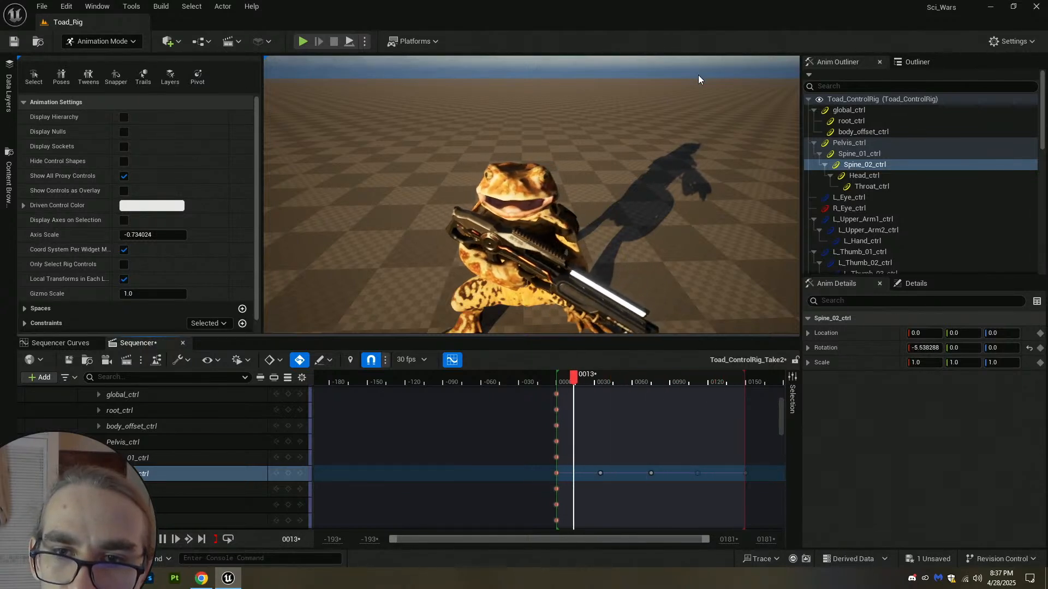
{"action": "left_click", "coordinate": [162, 539]}
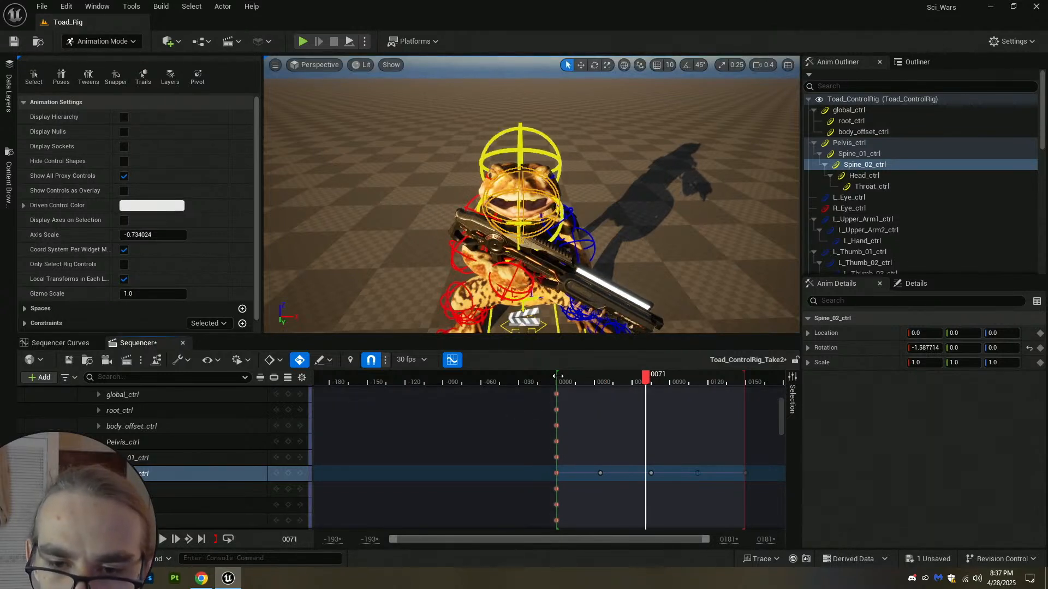
Set the timeline's view range end to 300 and working range end to 600, and widen the visible range.
{"action": "left_click", "coordinate": [729, 539]}
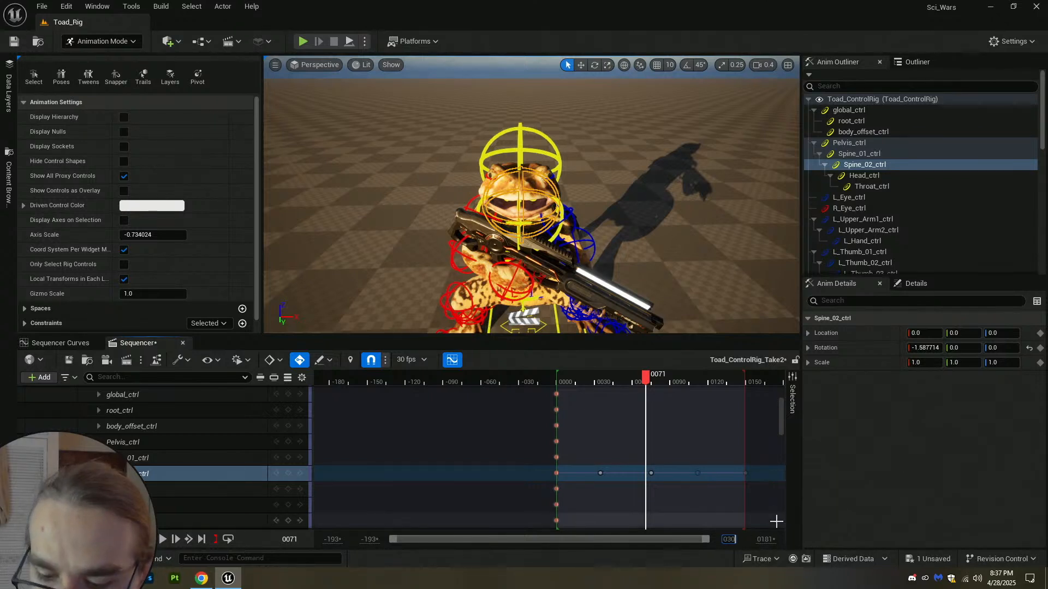
{"action": "type", "text": "300"}
{"action": "key", "text": "Return"}
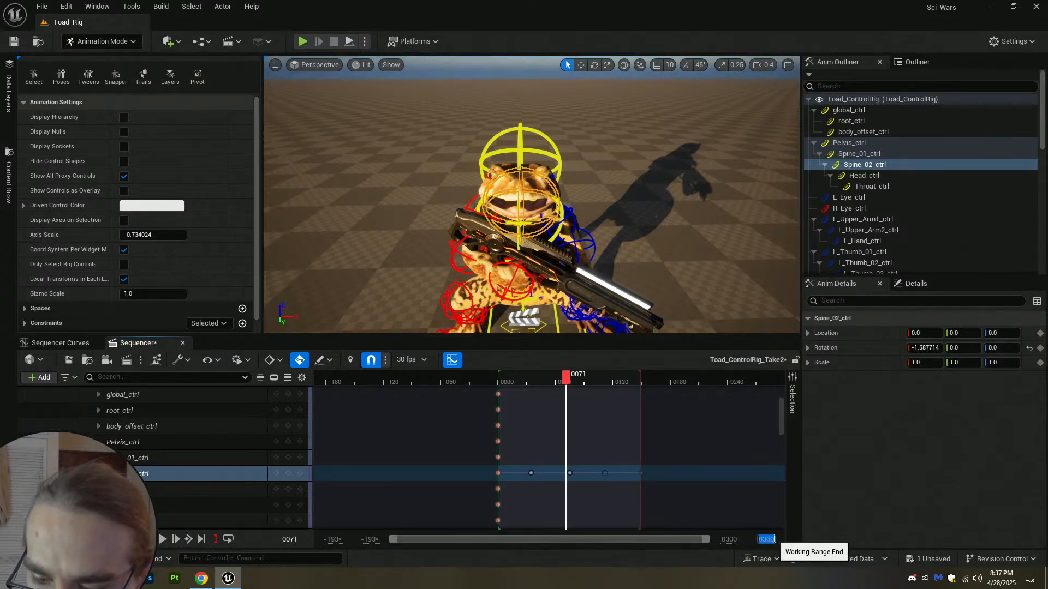
{"action": "type", "text": "600"}
{"action": "key", "text": "Return"}
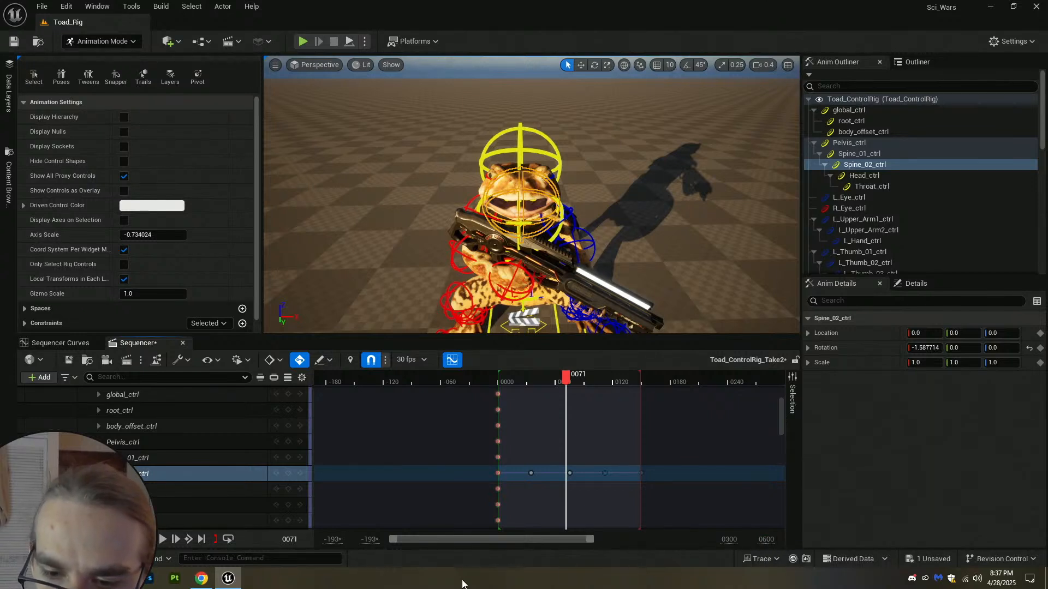
{"action": "left_click_drag", "start_coordinate": [590, 541], "coordinate": [817, 516]}
{"action": "right_click_drag", "start_coordinate": [677, 423], "coordinate": [586, 350]}
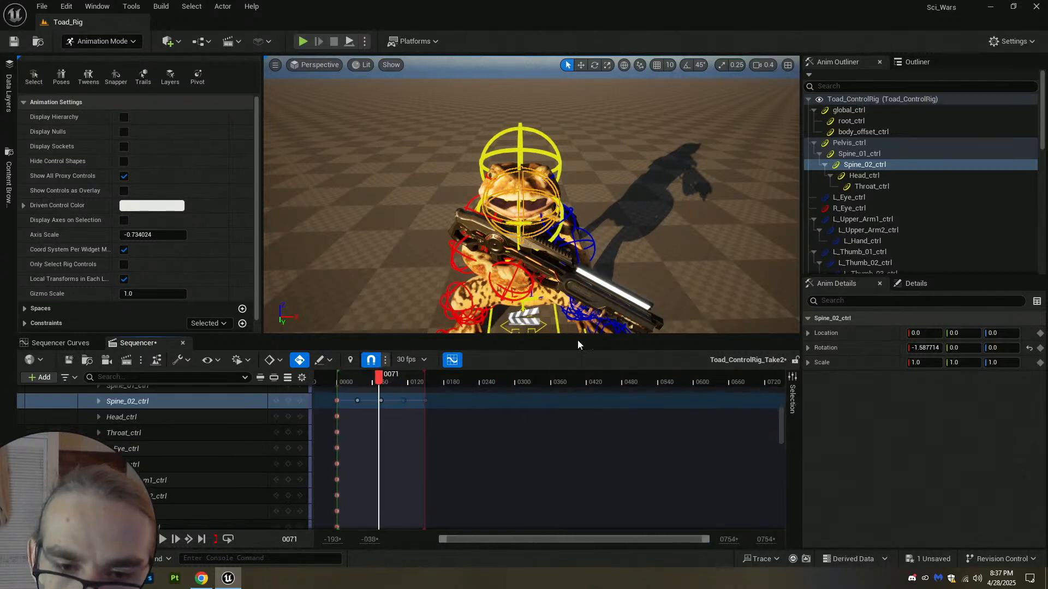
Extend the playback range end to frame 600 and shift all five Spine_02_ctrl keys 240 frames later.
{"action": "mouse_move", "coordinate": [456, 376]}
{"action": "left_mouse_down"}
{"action": "mouse_move", "coordinate": [753, 385]}
{"action": "mouse_move", "coordinate": [703, 402]}
{"action": "left_mouse_up"}
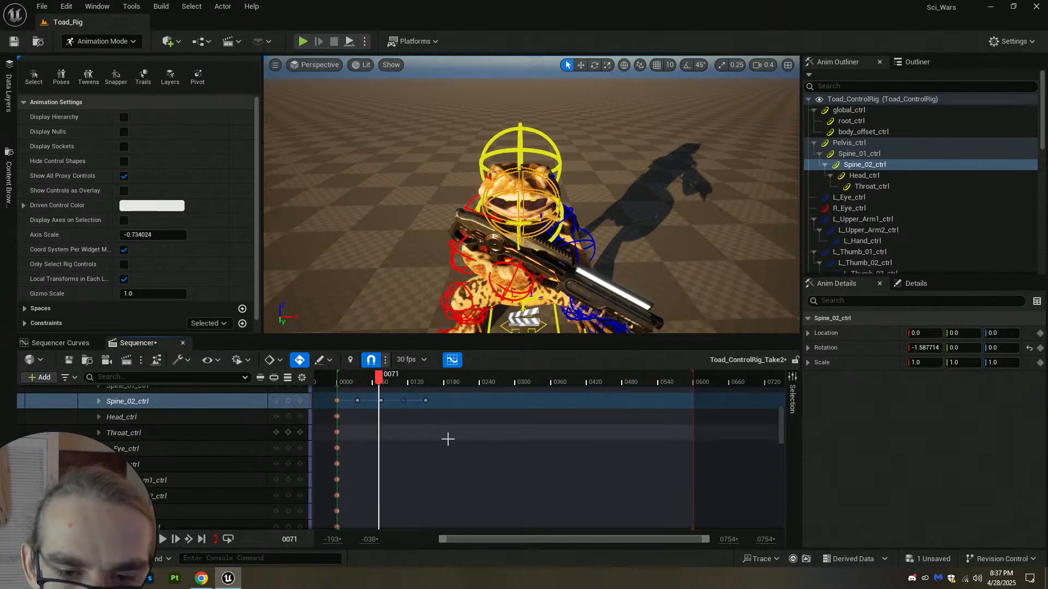
{"action": "left_click", "coordinate": [335, 400]}
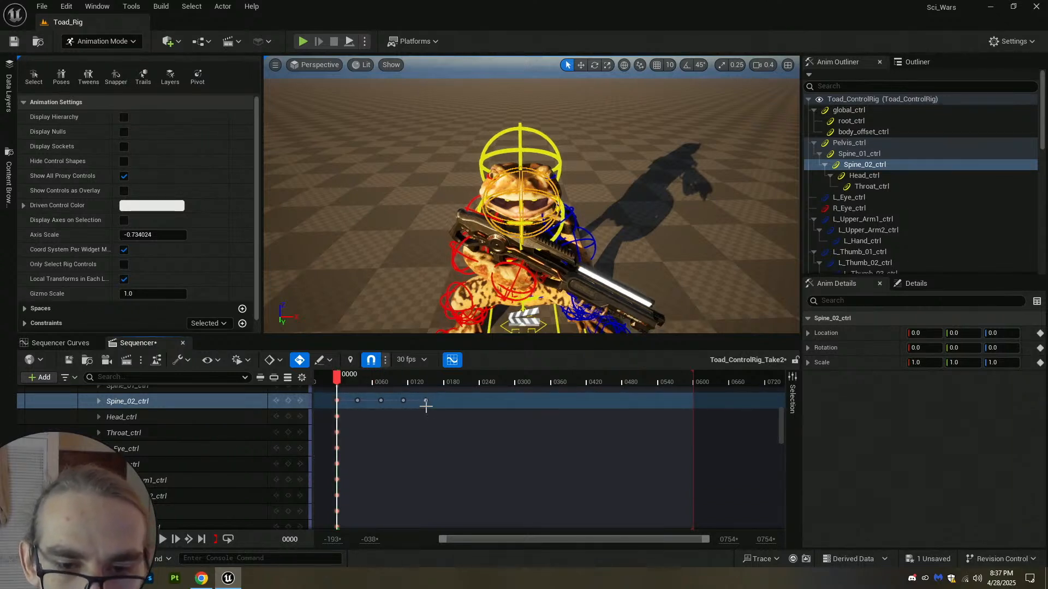
{"action": "left_click", "coordinate": [358, 401]}
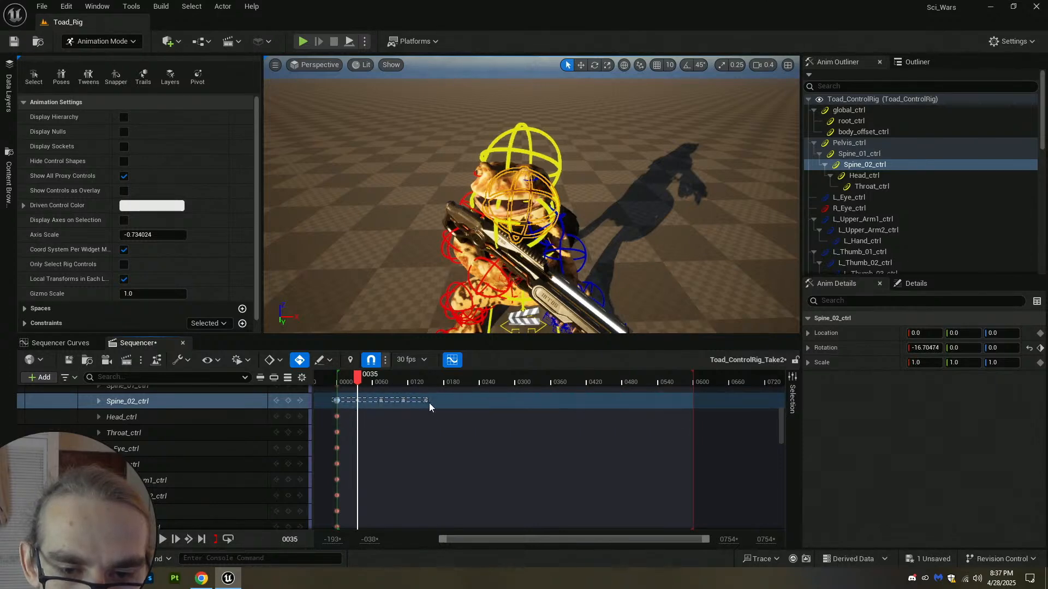
{"action": "left_click_drag", "start_coordinate": [429, 406], "coordinate": [427, 401]}
{"action": "left_click_drag", "start_coordinate": [358, 376], "coordinate": [548, 394]}
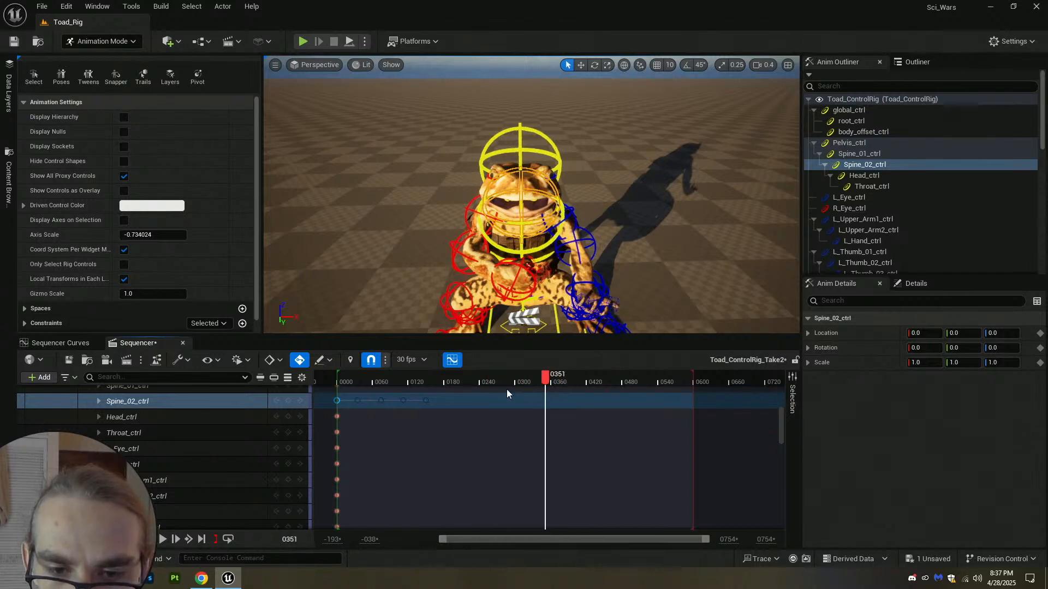
{"action": "left_click", "coordinate": [440, 382]}
{"action": "left_click_drag", "start_coordinate": [445, 388], "coordinate": [416, 388]}
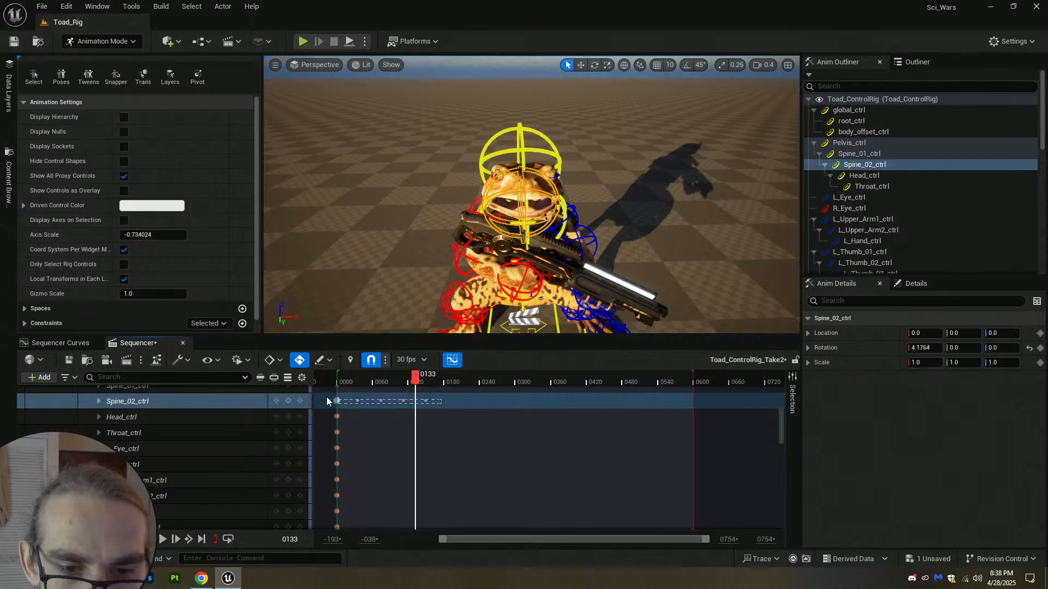
{"action": "left_click_drag", "start_coordinate": [346, 401], "coordinate": [457, 403]}
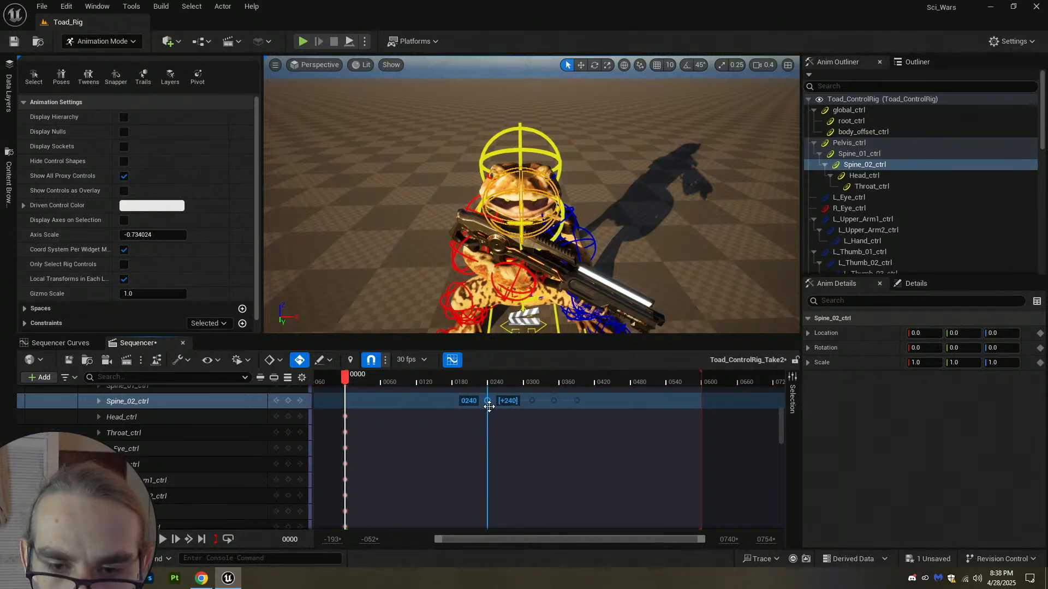
{"action": "left_click_drag", "start_coordinate": [489, 407], "coordinate": [489, 407]}
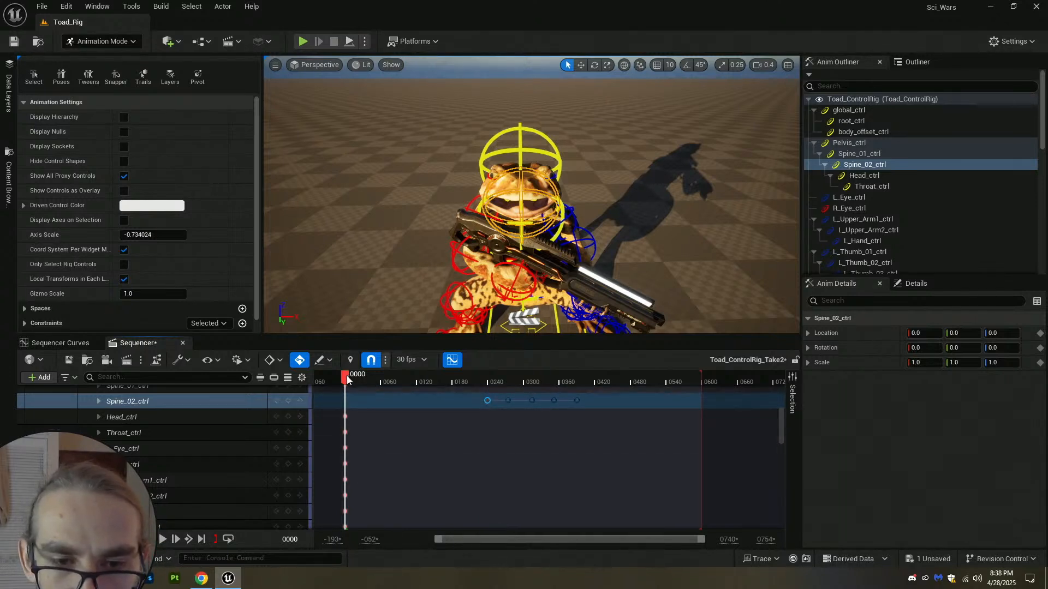
Add a Spine_02_ctrl key at frame 0 and play the sequence to check the motion.
{"action": "left_click", "coordinate": [287, 401]}
{"action": "left_click", "coordinate": [229, 401]}
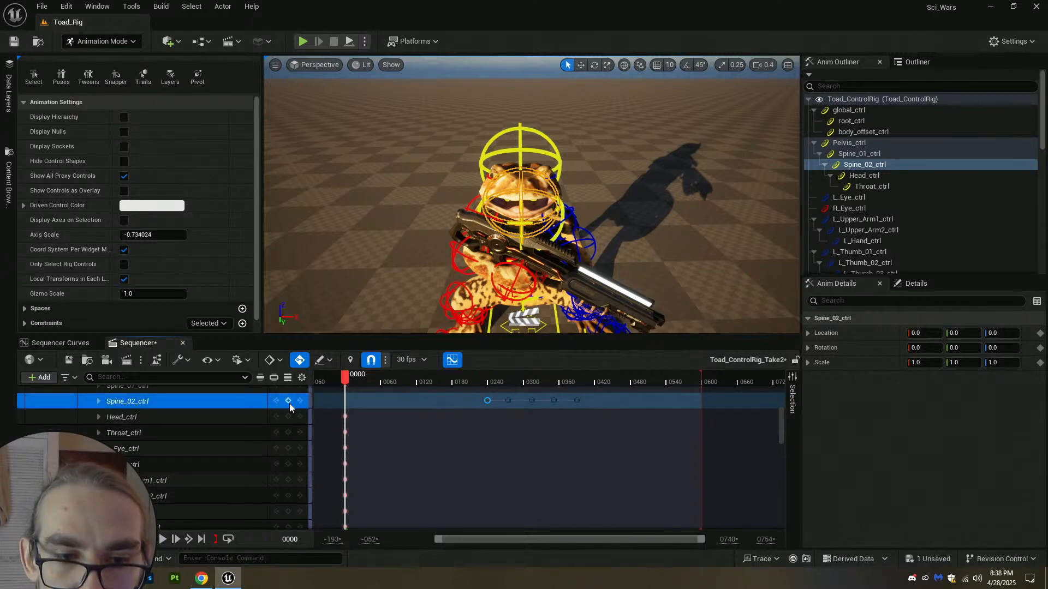
{"action": "left_click", "coordinate": [163, 539]}
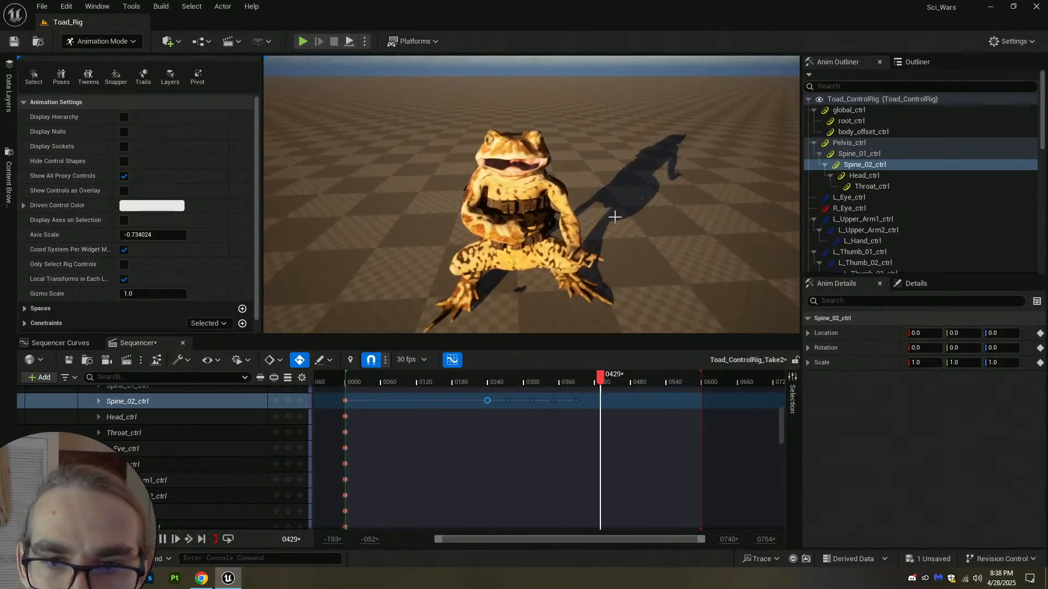
Shift the five later Spine_02_ctrl keys back to start near frame 205, and retime the second and third to about frames 244 and 277.
{"action": "left_click_drag", "start_coordinate": [626, 377], "coordinate": [453, 402]}
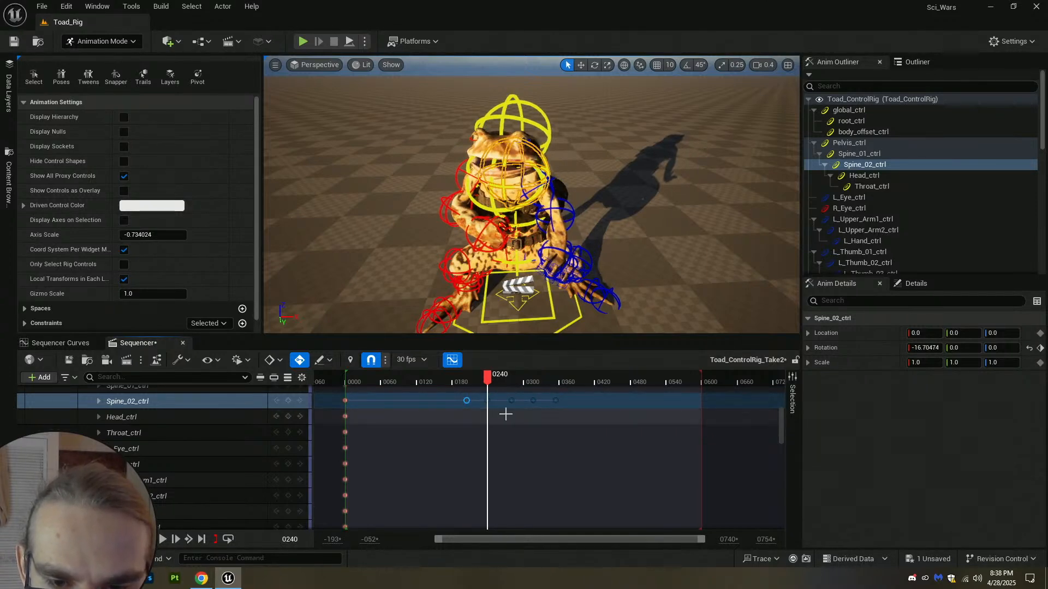
{"action": "scroll", "coordinate": [488, 389], "scroll_direction": "down", "scroll_amount": 2}
{"action": "left_click_drag", "start_coordinate": [487, 378], "coordinate": [428, 378]}
{"action": "left_click_drag", "start_coordinate": [489, 402], "coordinate": [491, 401]}
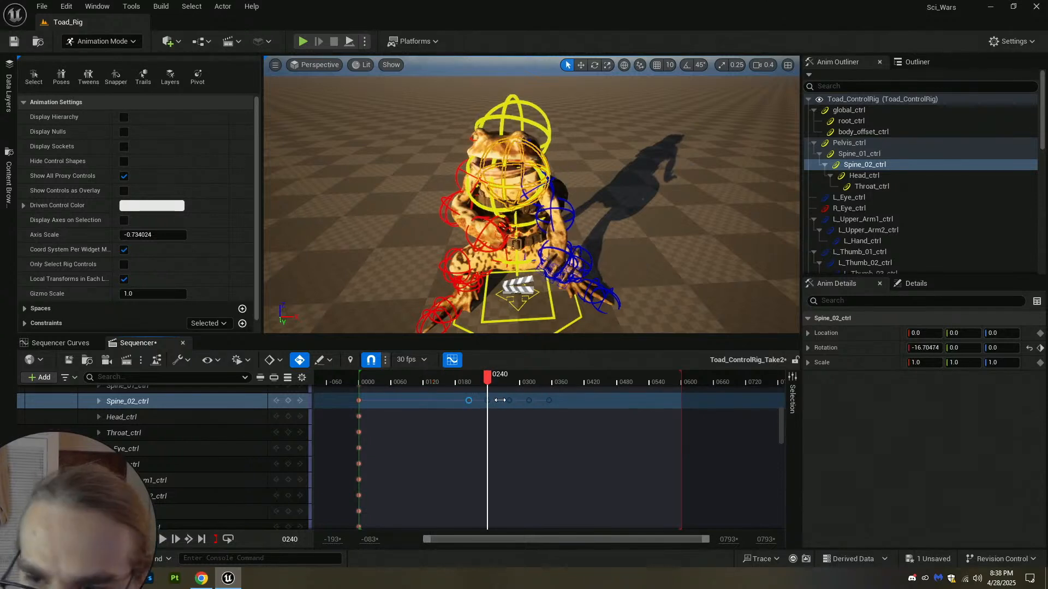
{"action": "scroll", "coordinate": [499, 401], "scroll_direction": "up", "scroll_amount": 8}
{"action": "left_click_drag", "start_coordinate": [508, 402], "coordinate": [530, 403]}
{"action": "key", "text": "ctrl+z"}
{"action": "scroll", "coordinate": [517, 403], "scroll_direction": "down", "scroll_amount": 6}
{"action": "scroll", "coordinate": [555, 414], "scroll_direction": "up", "scroll_amount": 4}
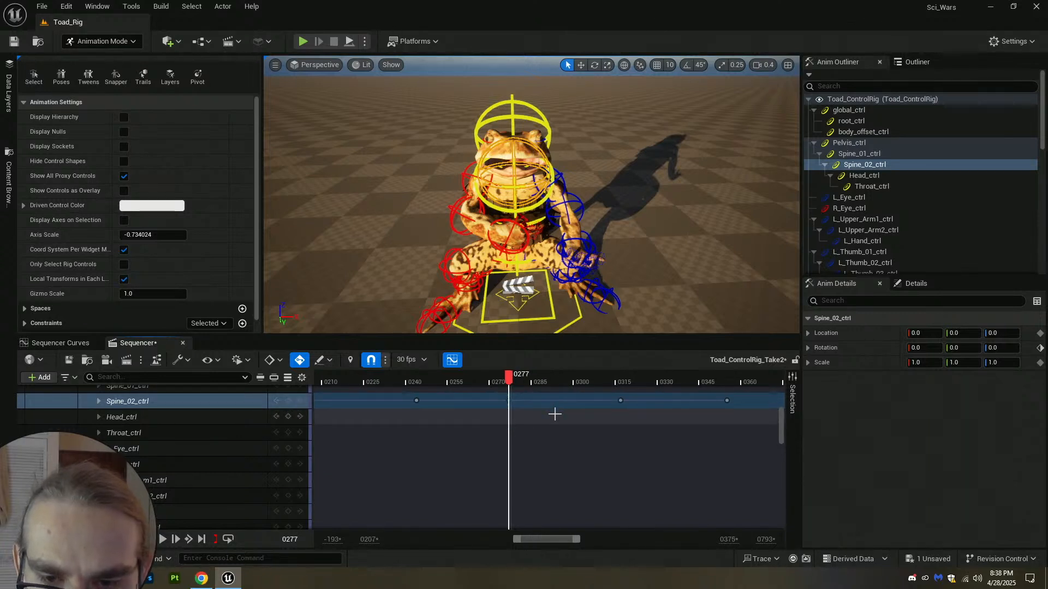
{"action": "scroll", "coordinate": [554, 415], "scroll_direction": "down", "scroll_amount": 3}
Retime the last two Spine_02_ctrl keys to about frames 320 and 348.
{"action": "left_click", "coordinate": [559, 401]}
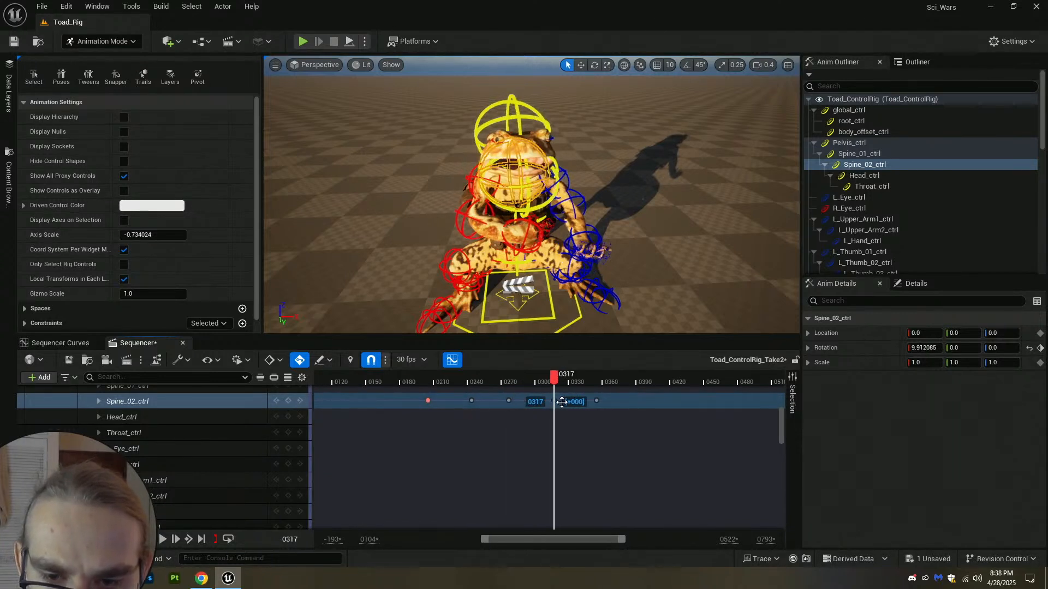
{"action": "scroll", "coordinate": [560, 402], "scroll_direction": "up", "scroll_amount": 3}
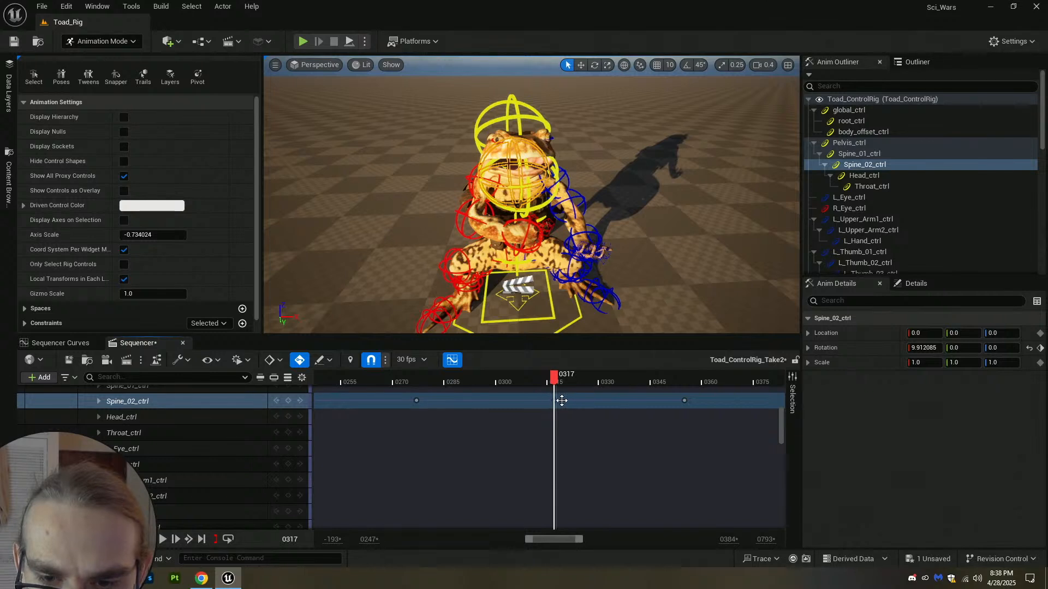
{"action": "left_click_drag", "start_coordinate": [562, 401], "coordinate": [565, 401]}
{"action": "left_click", "coordinate": [662, 402]}
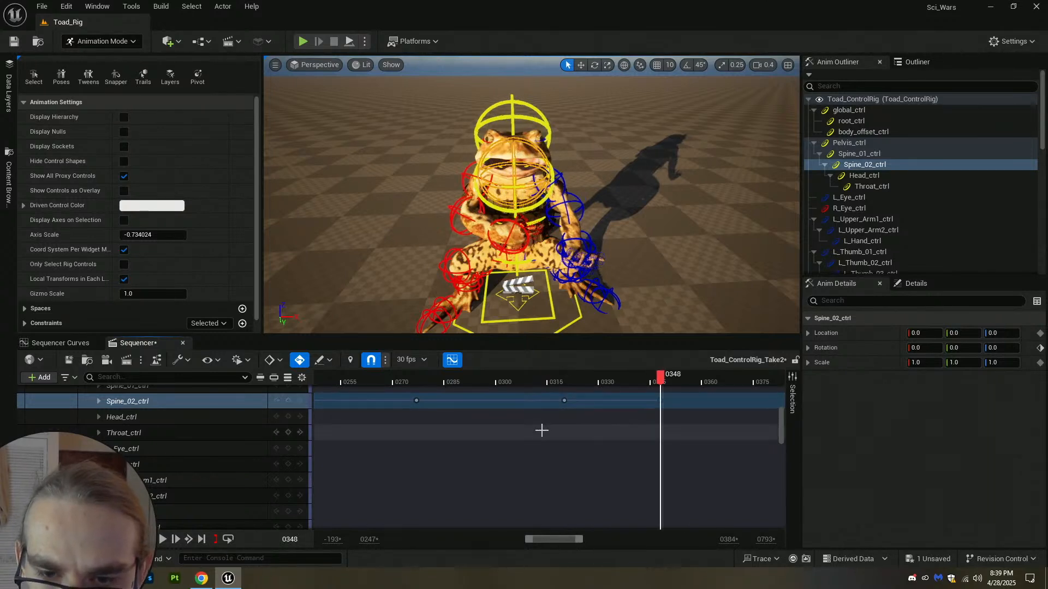
{"action": "scroll", "coordinate": [554, 423], "scroll_direction": "down", "scroll_amount": 4}
{"action": "scroll", "coordinate": [619, 423], "scroll_direction": "down", "scroll_amount": 2}
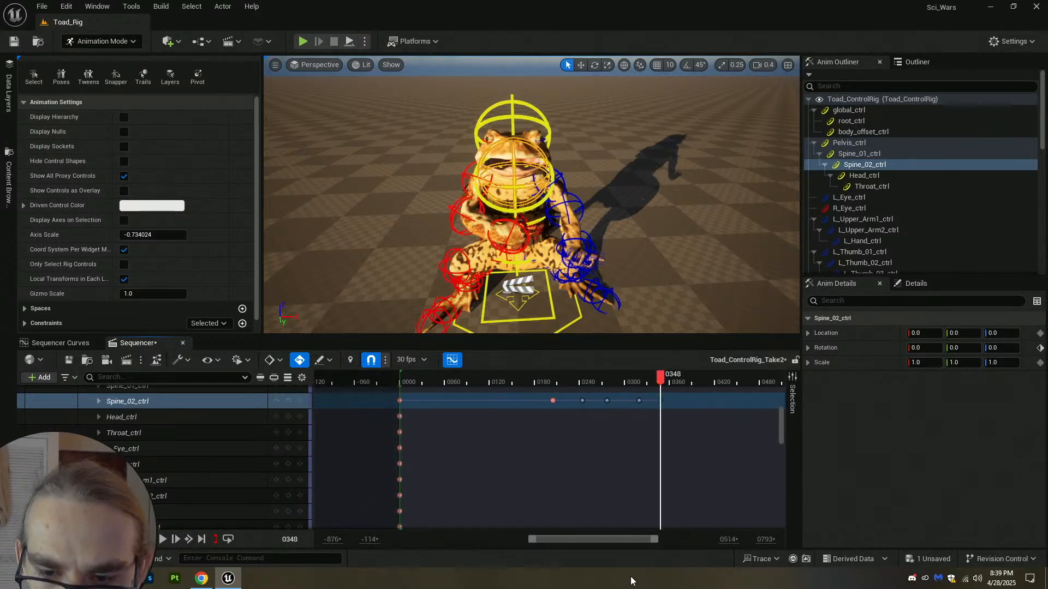
{"action": "left_click_drag", "start_coordinate": [606, 542], "coordinate": [623, 543]}
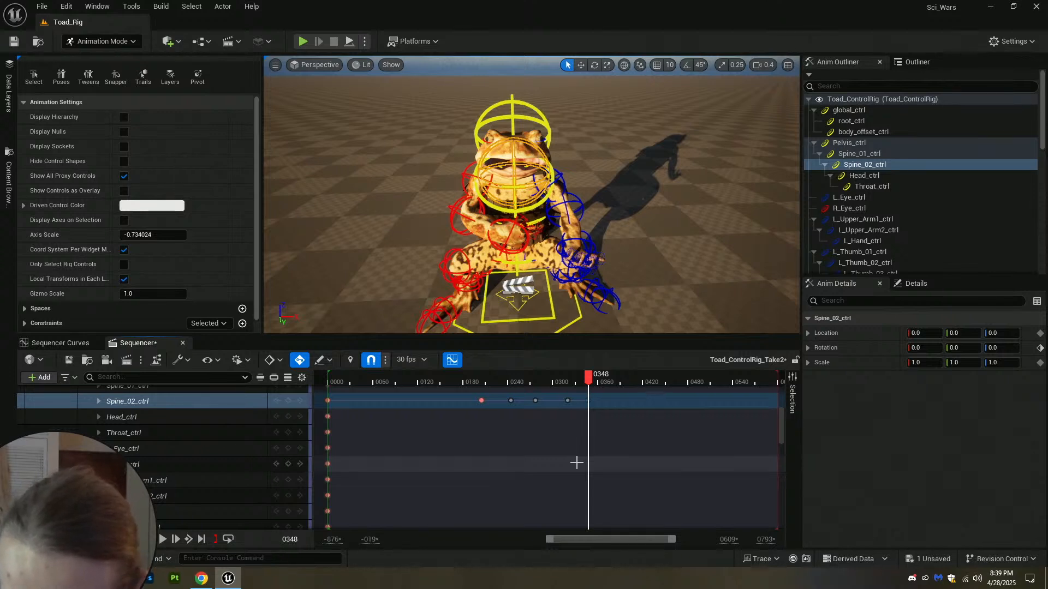
{"action": "scroll", "coordinate": [576, 463], "scroll_direction": "down", "scroll_amount": 3, "text": "ctrl"}
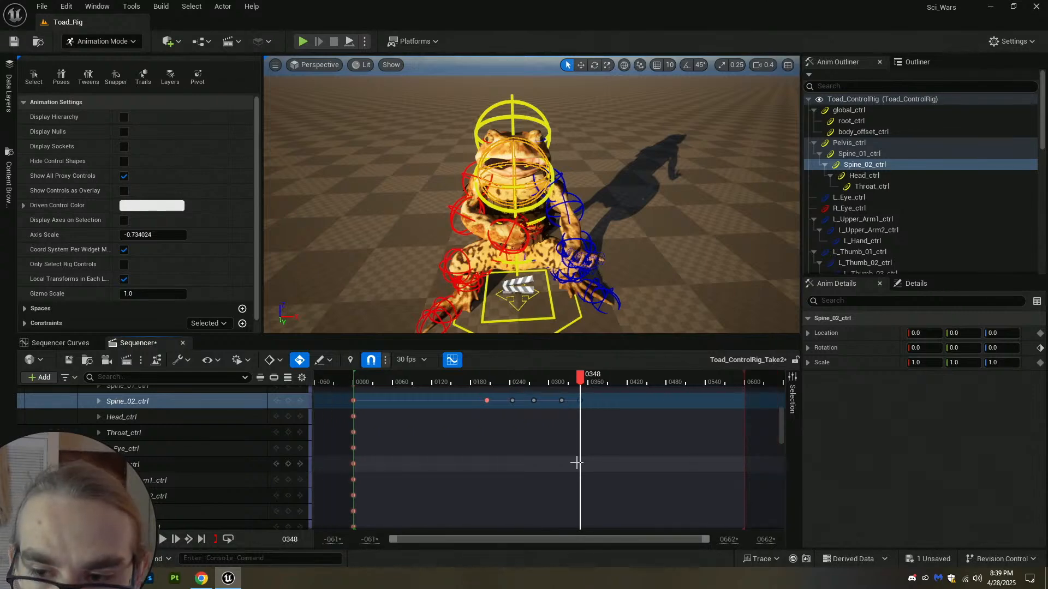
Save the level sequence and play it from the start.
{"action": "left_click", "coordinate": [68, 360]}
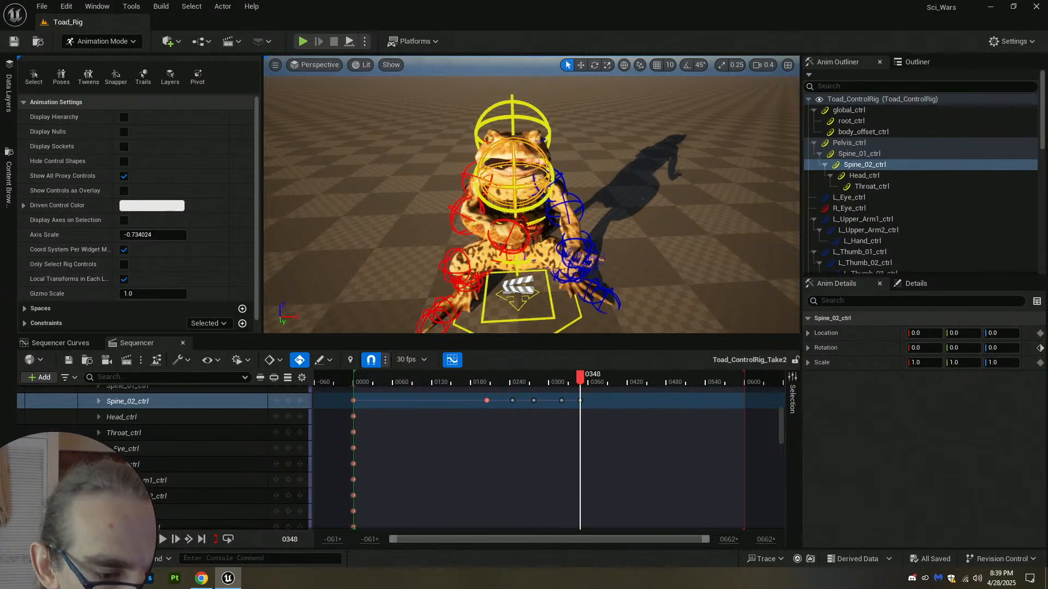
{"action": "left_click", "coordinate": [110, 539]}
{"action": "left_click", "coordinate": [163, 539]}
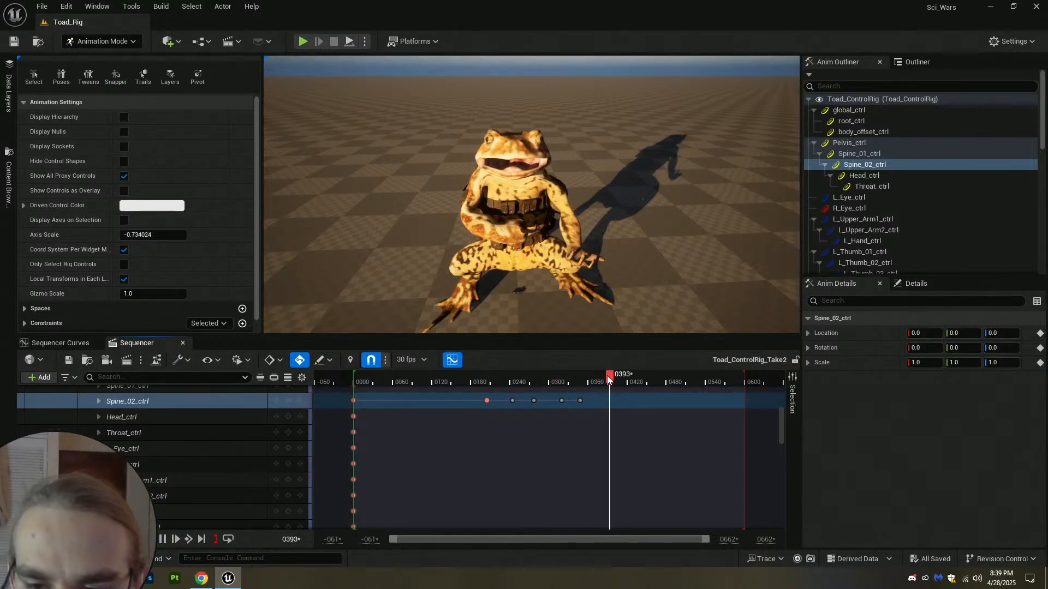
Nudge the last Spine_02_ctrl key to about frame 349.
{"action": "left_click_drag", "start_coordinate": [609, 380], "coordinate": [523, 382]}
{"action": "left_click", "coordinate": [580, 401]}
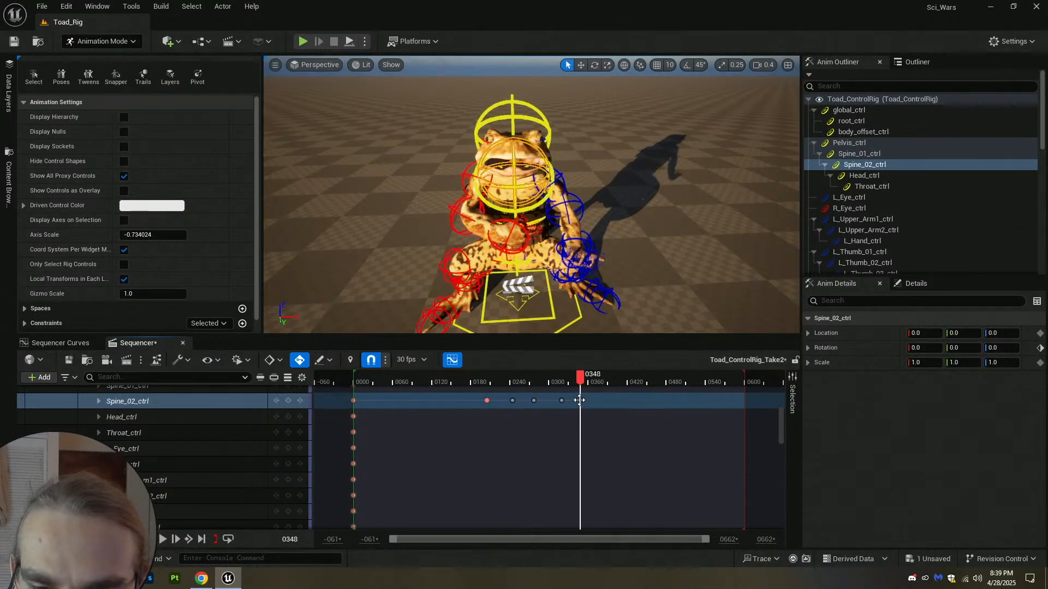
{"action": "scroll", "coordinate": [582, 399], "scroll_direction": "up", "scroll_amount": 4}
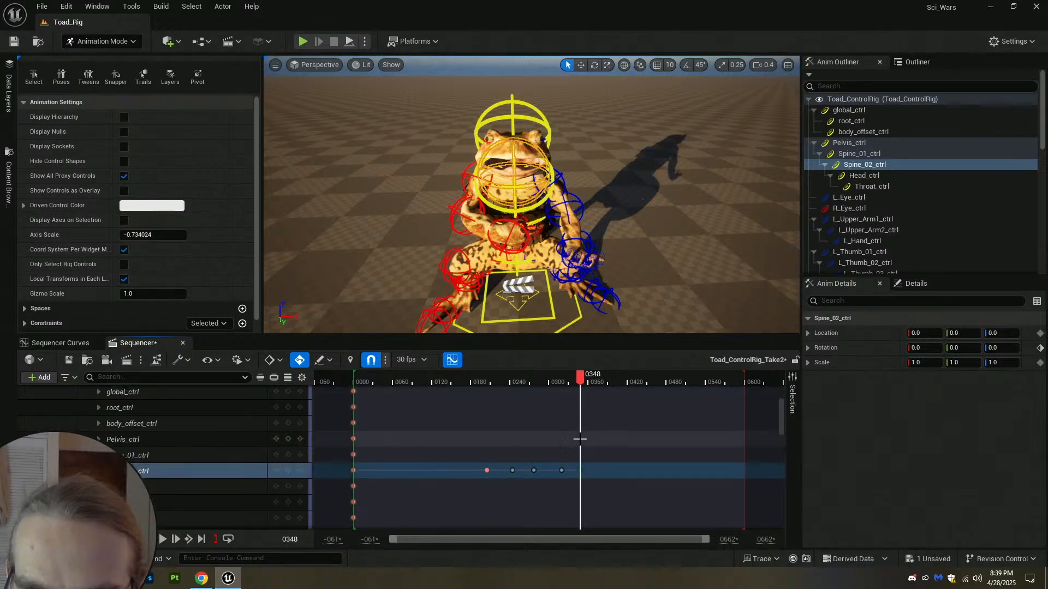
{"action": "scroll", "coordinate": [580, 437], "scroll_direction": "down", "scroll_amount": 5}
{"action": "scroll", "coordinate": [582, 416], "scroll_direction": "up", "scroll_amount": 2}
{"action": "left_click_drag", "start_coordinate": [578, 417], "coordinate": [593, 419]}
{"action": "scroll", "coordinate": [589, 416], "scroll_direction": "up", "scroll_amount": 8, "text": "ctrl"}
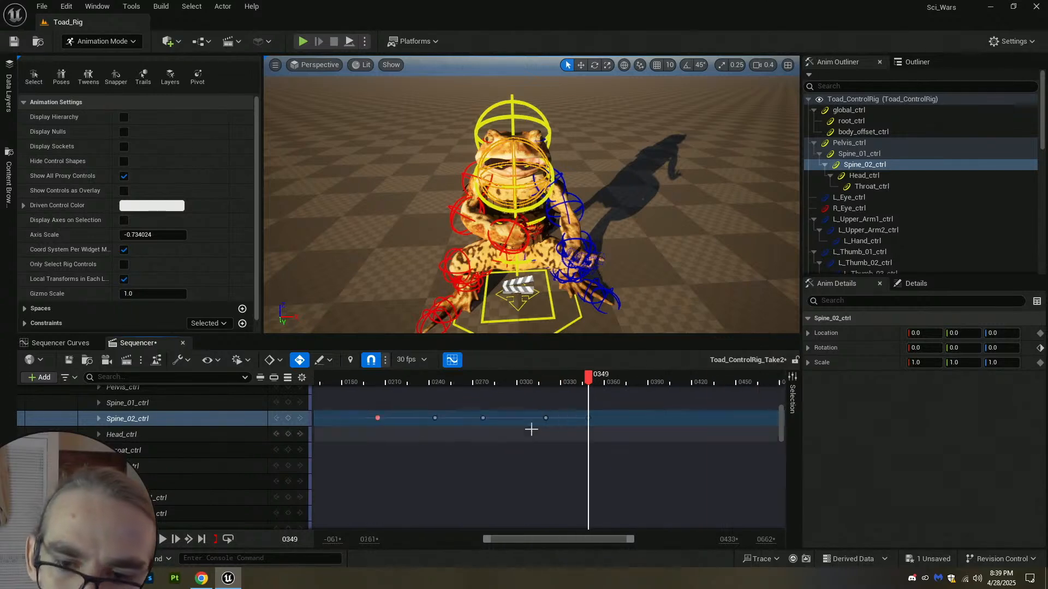
{"action": "scroll", "coordinate": [540, 418], "scroll_direction": "down", "scroll_amount": 9, "text": "ctrl"}
Extend the SM_Crossbow_01a attach section for R_Hand to about frame 602.
{"action": "left_click_drag", "start_coordinate": [594, 378], "coordinate": [510, 406]}
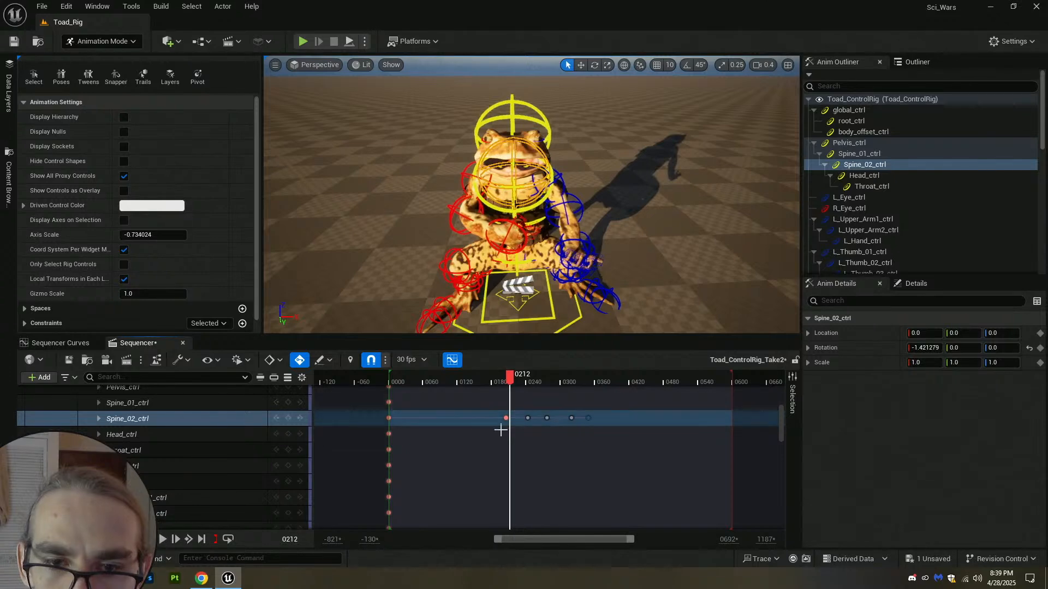
{"action": "right_click_drag", "start_coordinate": [616, 189], "coordinate": [628, 185]}
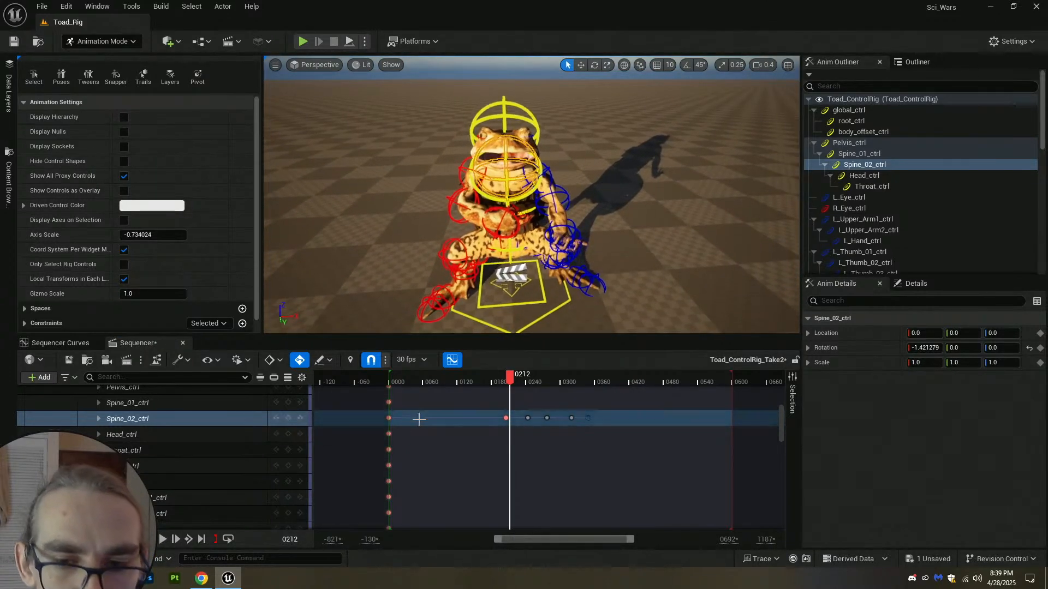
{"action": "left_click_drag", "start_coordinate": [510, 378], "coordinate": [481, 401]}
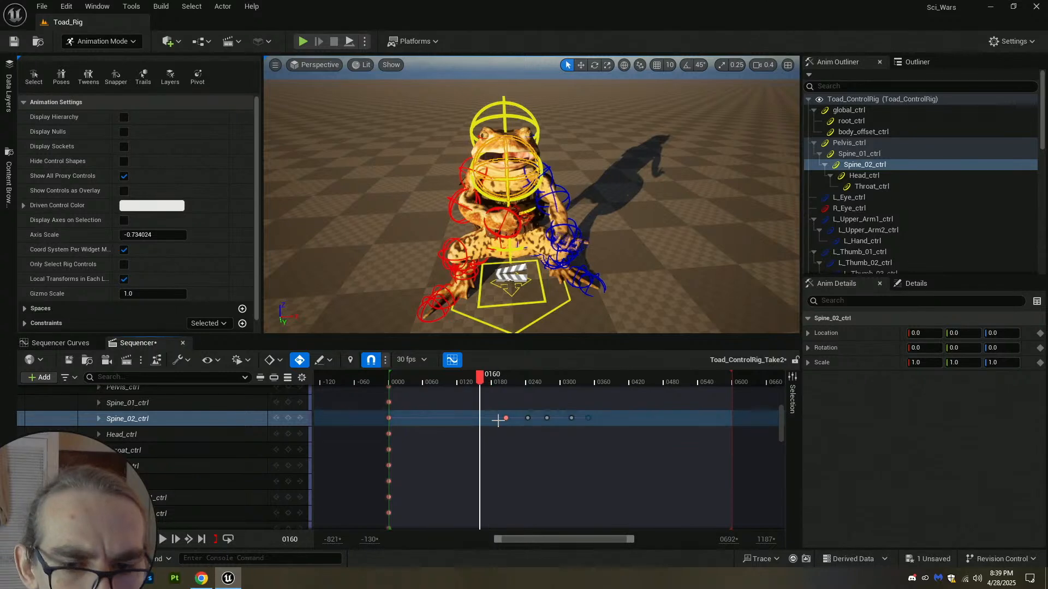
{"action": "scroll", "coordinate": [467, 415], "scroll_direction": "up", "scroll_amount": 5}
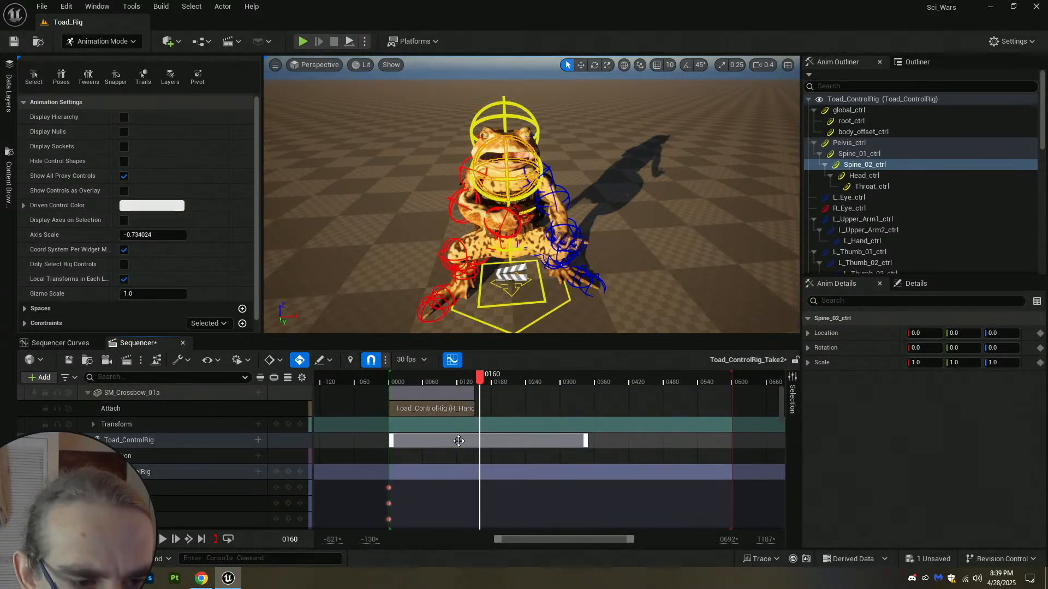
{"action": "left_click", "coordinate": [469, 409]}
{"action": "left_click_drag", "start_coordinate": [474, 408], "coordinate": [722, 411]}
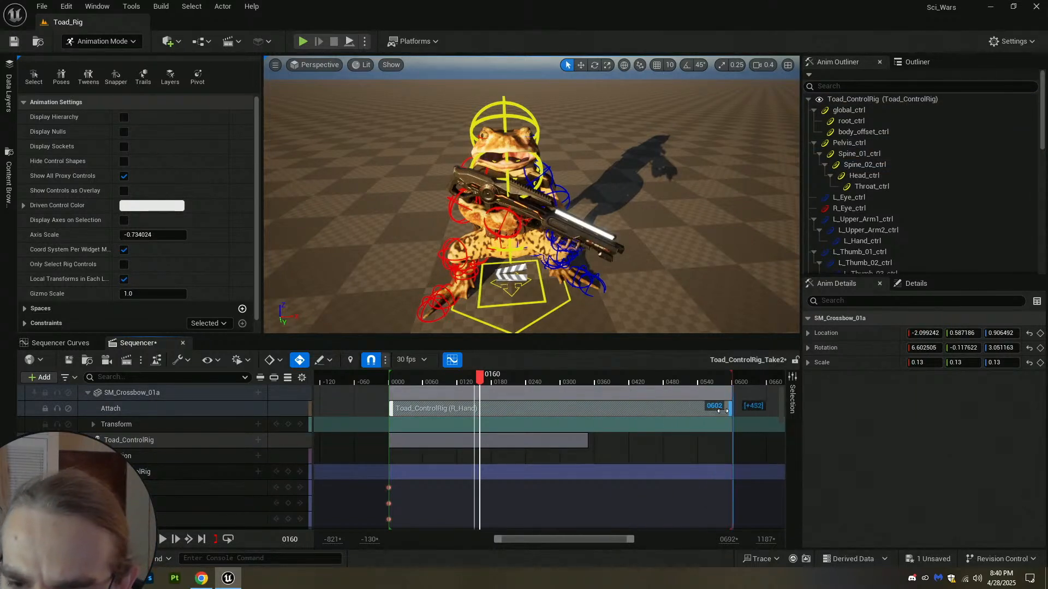
Play the sequence past the Spine_02_ctrl keys to check that the crossbow follows the toad's hand.
{"action": "scroll", "coordinate": [476, 408], "scroll_direction": "down", "scroll_amount": 6}
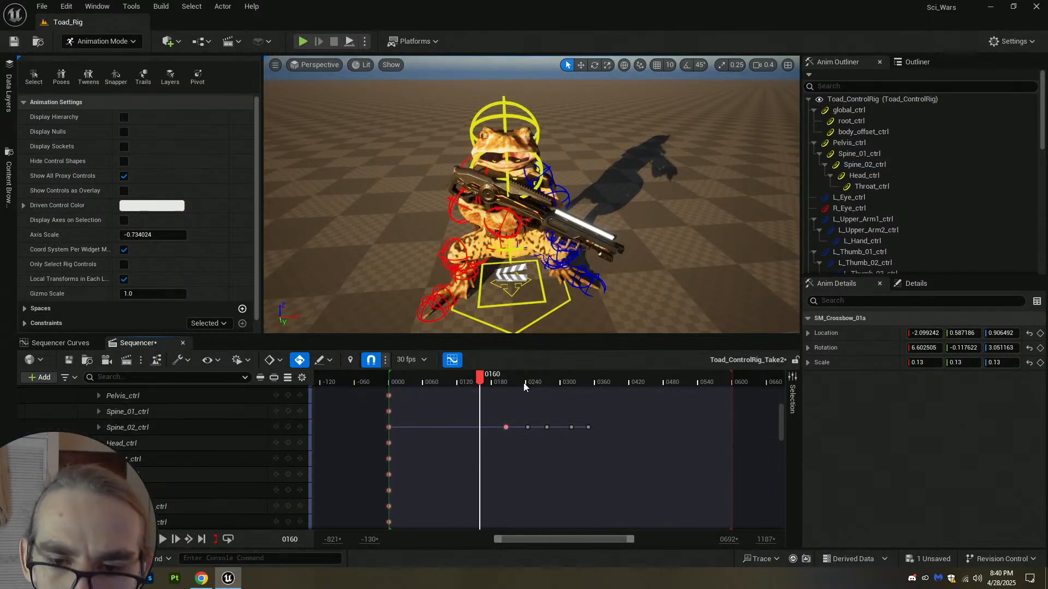
{"action": "left_click_drag", "start_coordinate": [488, 384], "coordinate": [495, 385]}
{"action": "key", "text": "space"}
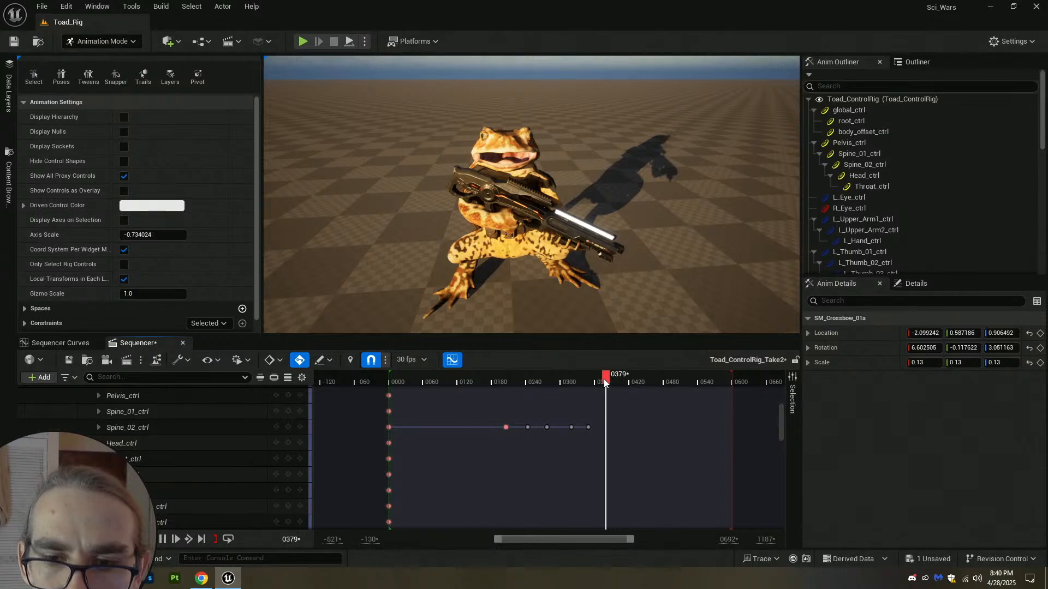
Key opposing upper-body rotations on Spine_02_ctrl at frames 64 and 133, with the X rotation at about 4.12 on frame 133.
{"action": "left_click", "coordinate": [404, 381]}
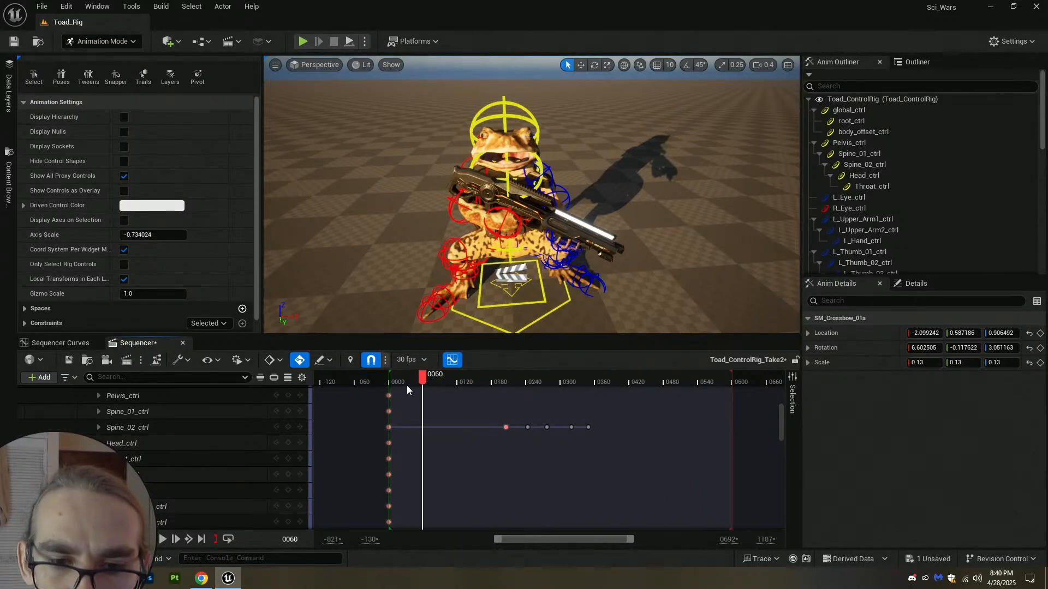
{"action": "left_click_drag", "start_coordinate": [429, 384], "coordinate": [396, 386]}
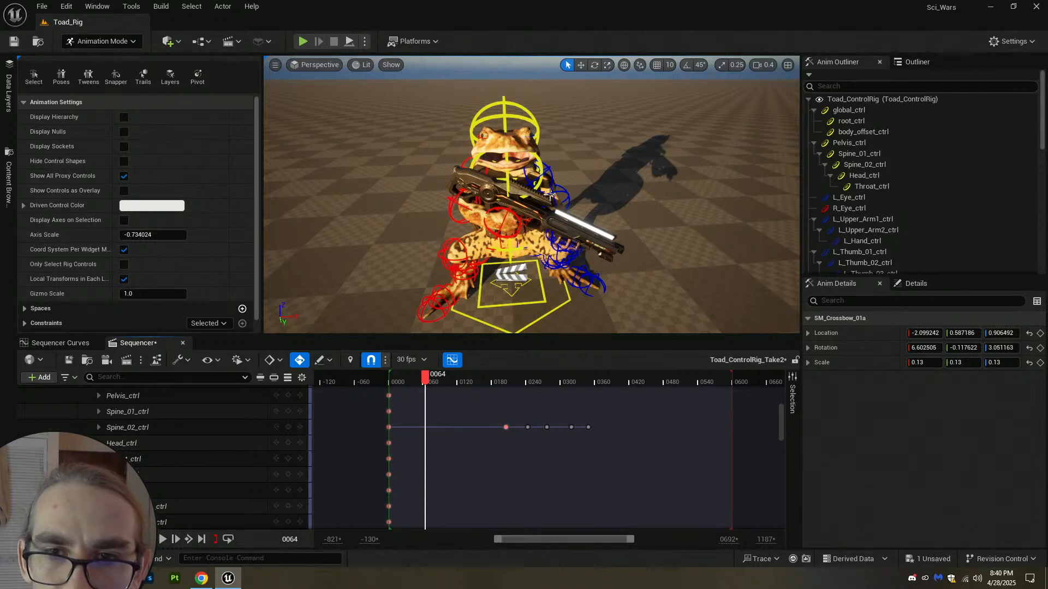
{"action": "right_click_drag", "start_coordinate": [549, 194], "coordinate": [552, 181]}
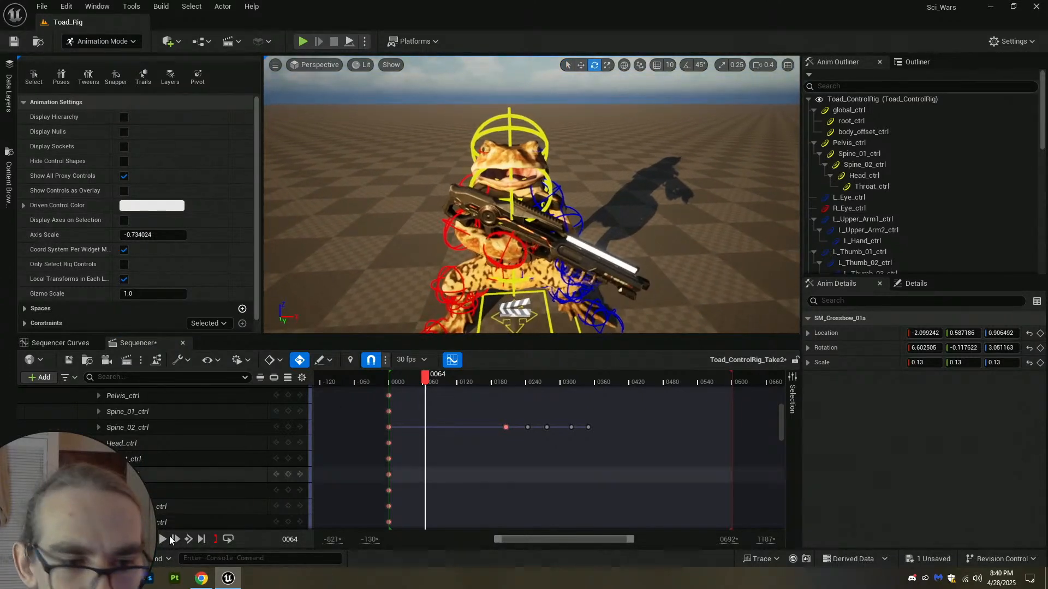
{"action": "left_click", "coordinate": [186, 431]}
{"action": "left_click_drag", "start_coordinate": [487, 209], "coordinate": [475, 209]}
{"action": "left_click_drag", "start_coordinate": [444, 376], "coordinate": [464, 377]}
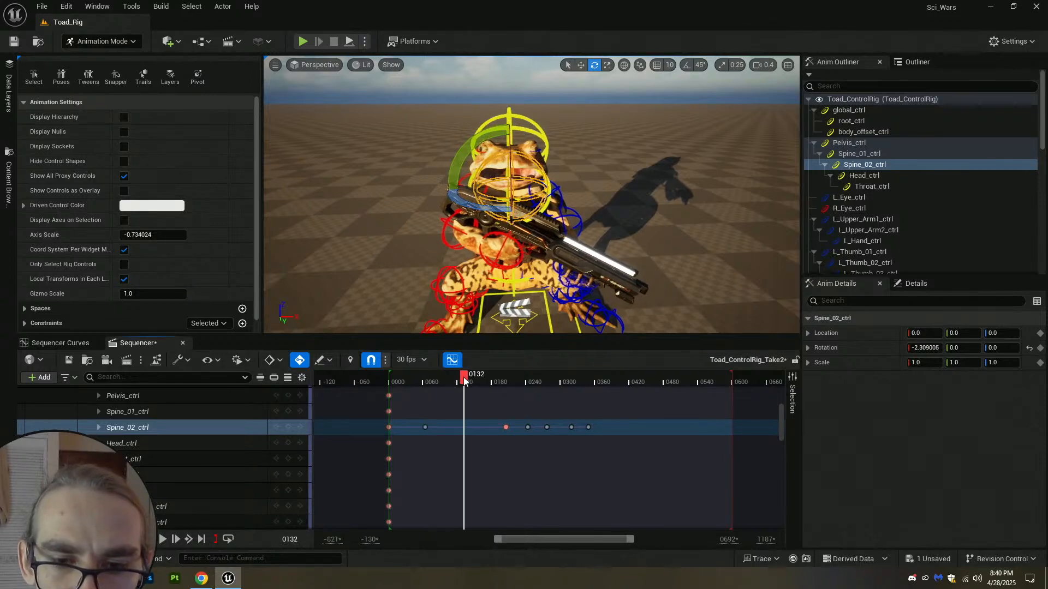
{"action": "left_click_drag", "start_coordinate": [485, 209], "coordinate": [497, 209]}
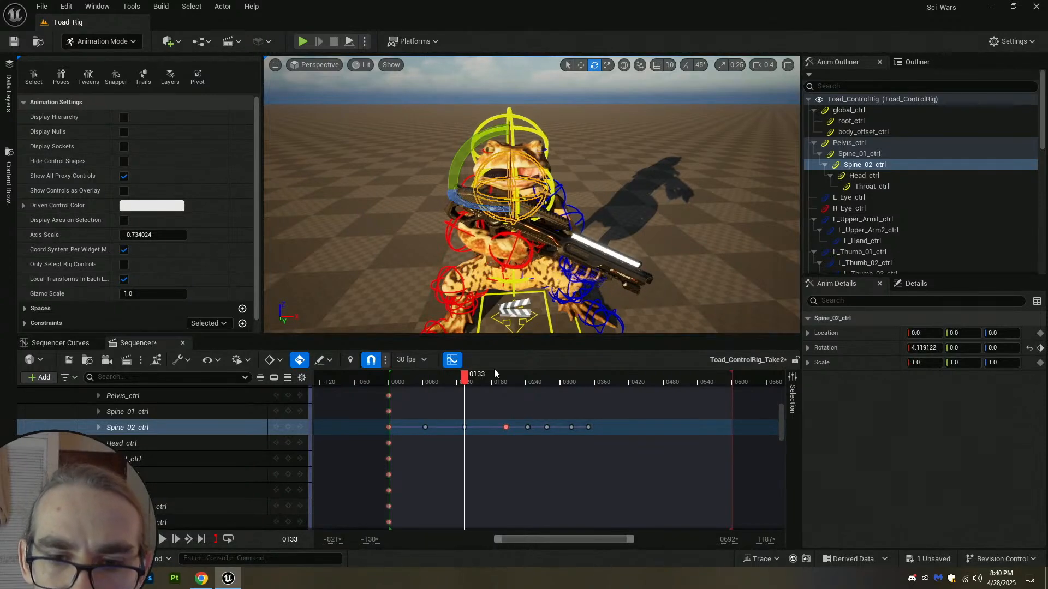
Move the last Spine_02_ctrl key to about frame 371.
{"action": "left_click_drag", "start_coordinate": [485, 380], "coordinate": [616, 382]}
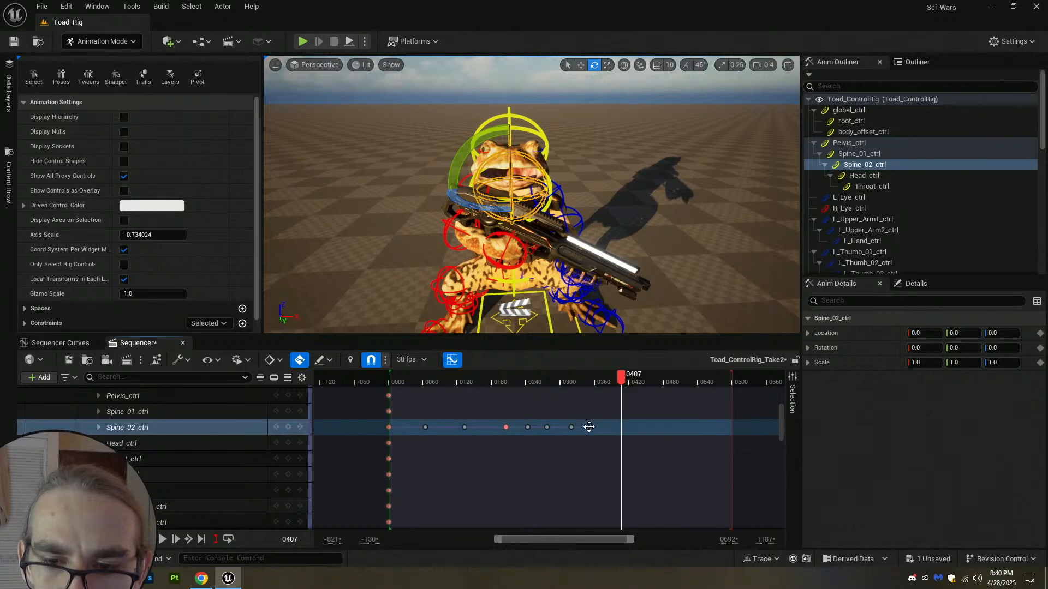
{"action": "left_click_drag", "start_coordinate": [599, 428], "coordinate": [600, 427]}
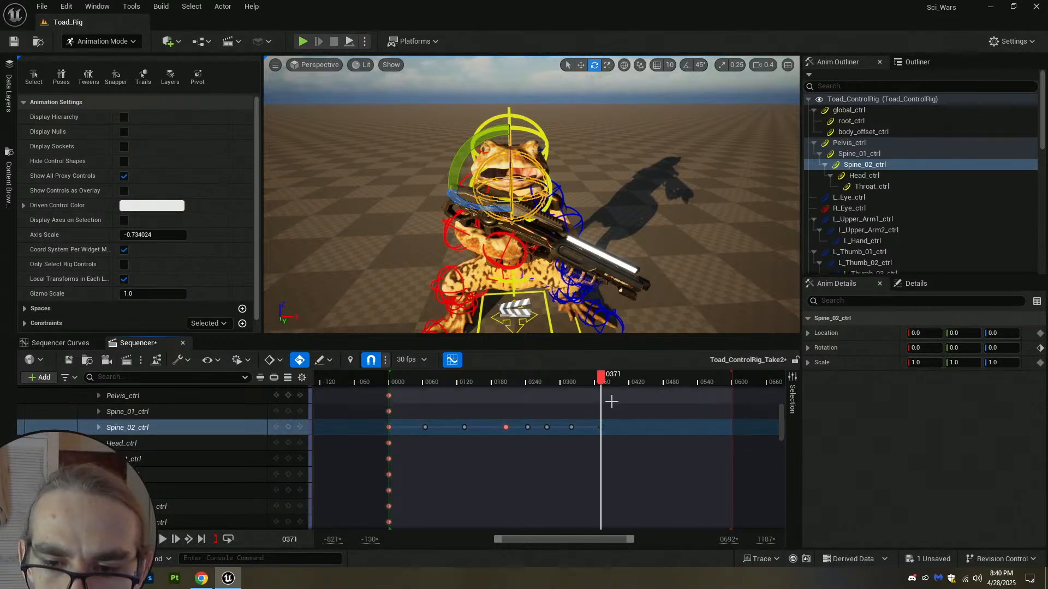
{"action": "left_click", "coordinate": [602, 380]}
Key Spine_02_ctrl X rotations of about 7.54, 0.04 and 6.82 at frames 428, 488 and 541, and reset the rotation at frame 600.
{"action": "left_click_drag", "start_coordinate": [496, 207], "coordinate": [603, 351]}
{"action": "left_click_drag", "start_coordinate": [665, 381], "coordinate": [671, 381]}
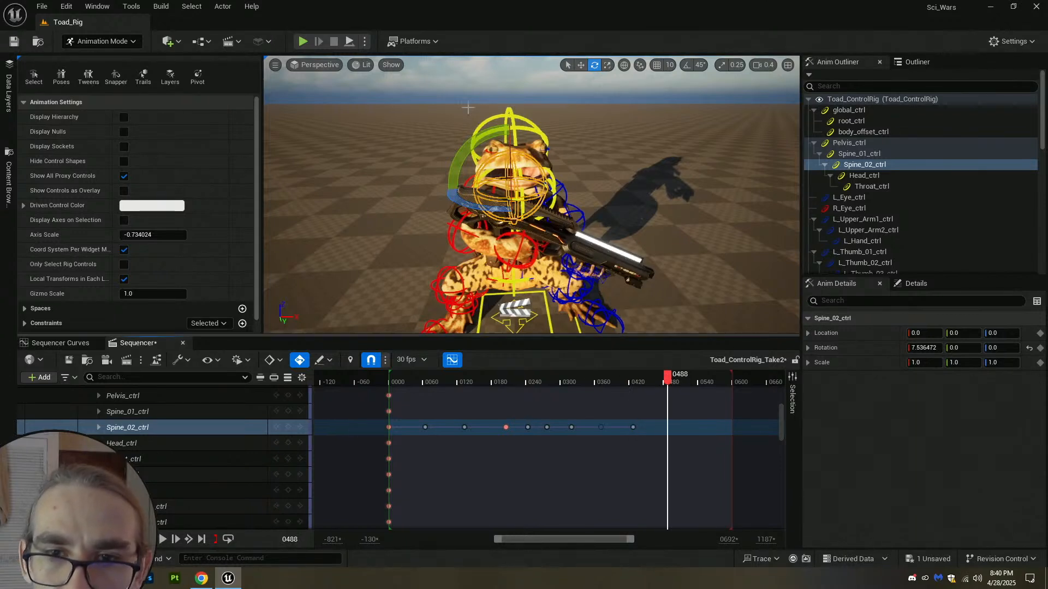
{"action": "left_click_drag", "start_coordinate": [486, 208], "coordinate": [465, 202]}
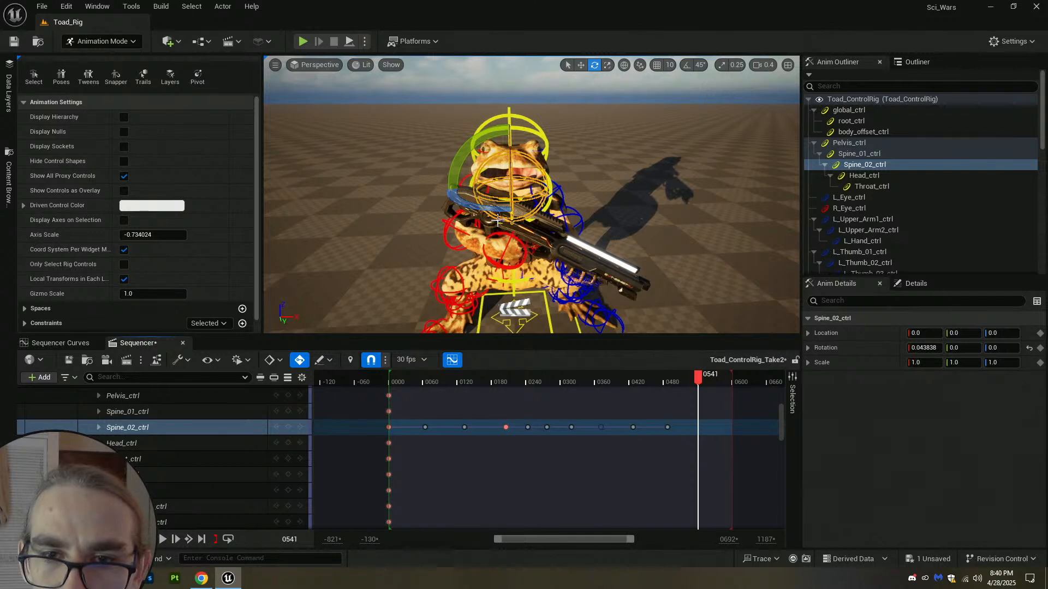
{"action": "left_click_drag", "start_coordinate": [492, 213], "coordinate": [505, 235]}
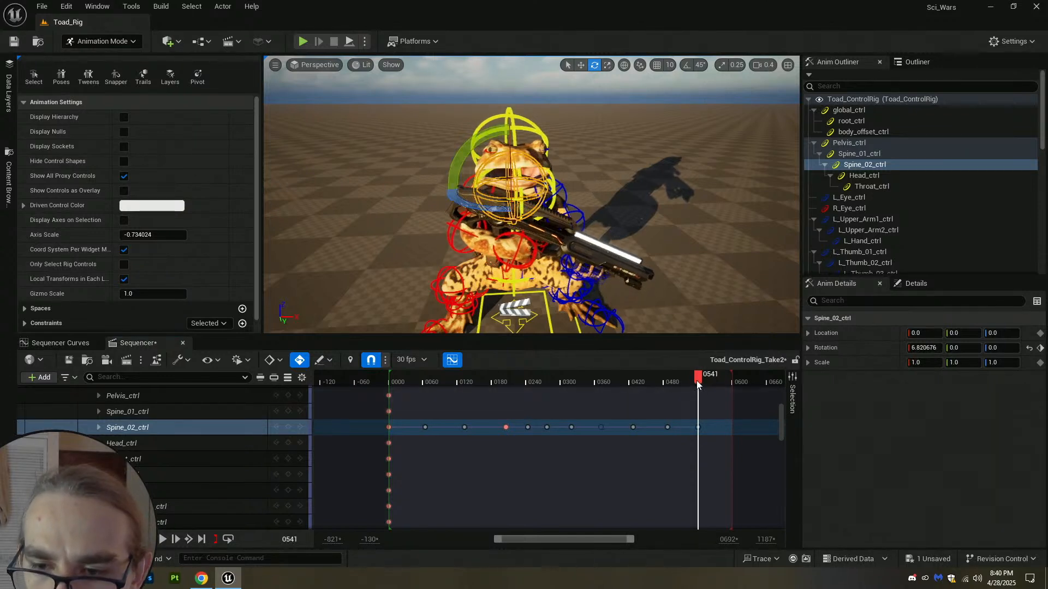
{"action": "left_click_drag", "start_coordinate": [698, 379], "coordinate": [732, 394]}
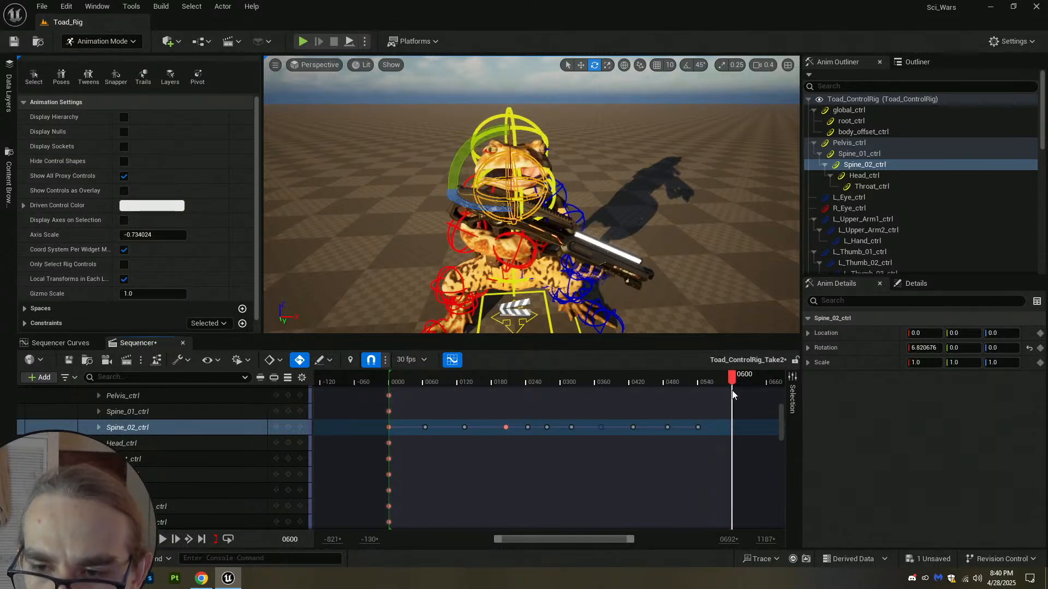
{"action": "left_click", "coordinate": [1028, 347]}
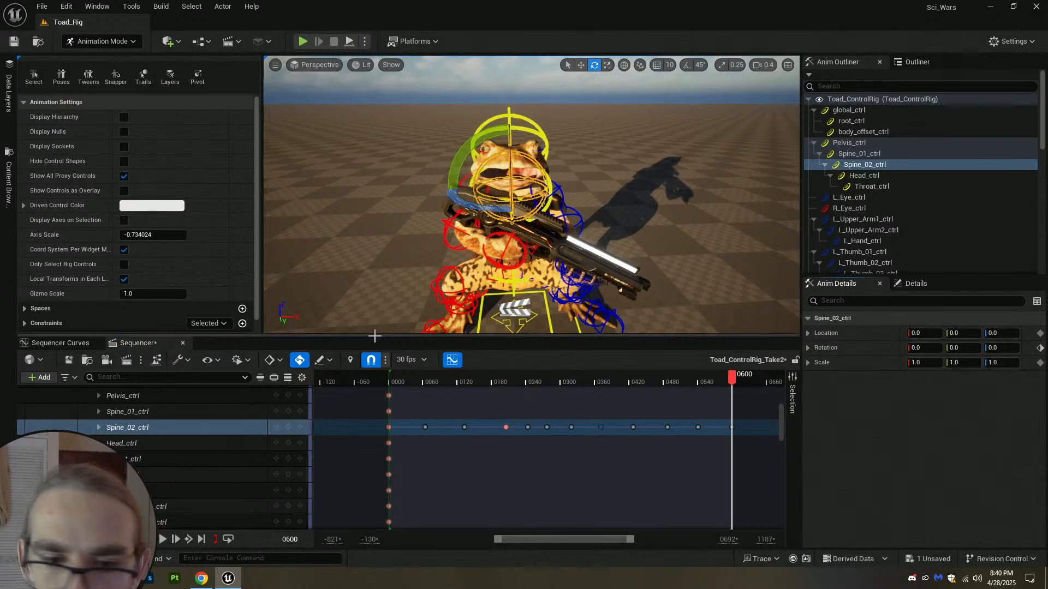
Play the sequence from the start in an enlarged viewport to review the upper-body motion.
{"action": "left_click", "coordinate": [110, 539]}
{"action": "left_click", "coordinate": [161, 540]}
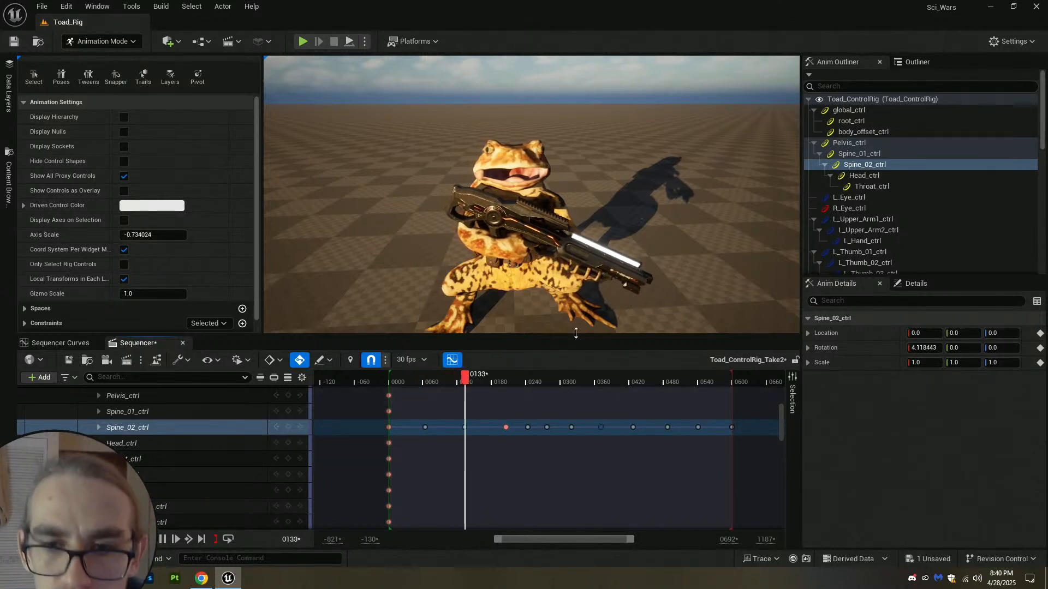
{"action": "left_click_drag", "start_coordinate": [575, 336], "coordinate": [575, 355]}
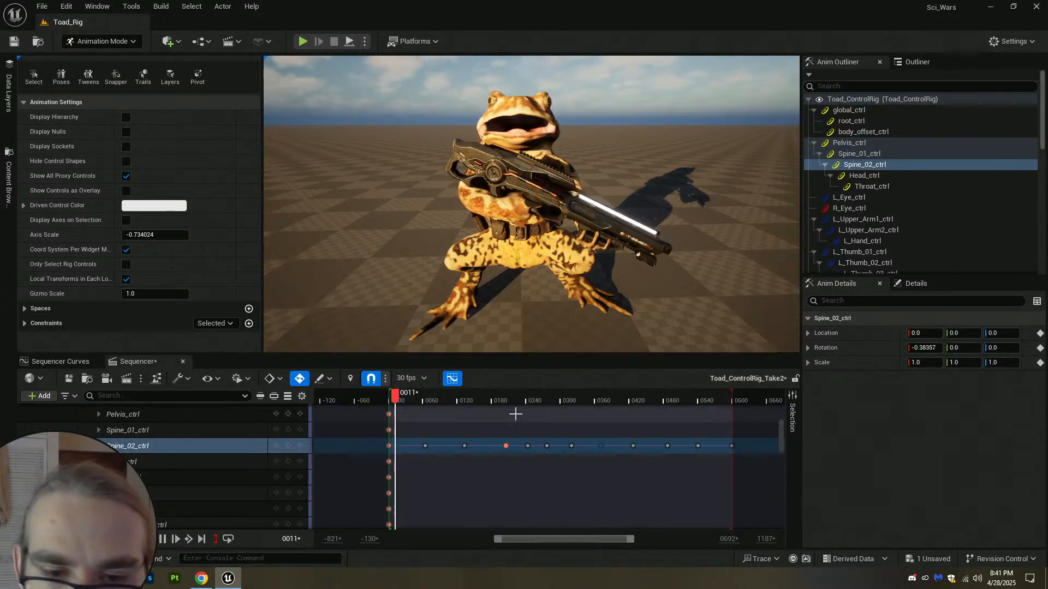
{"action": "left_click", "coordinate": [162, 539]}
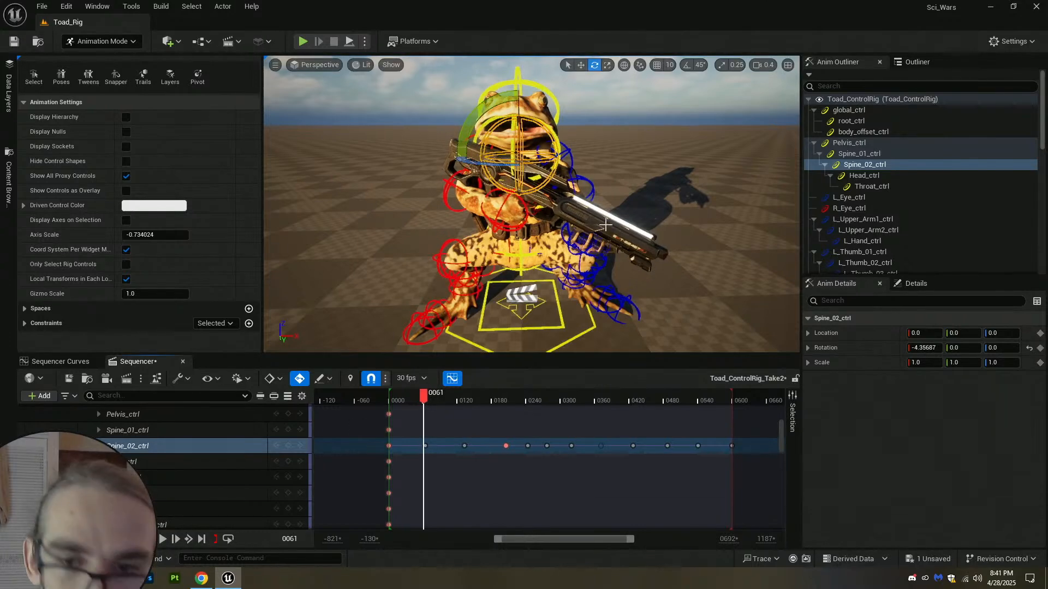
{"action": "left_click_drag", "start_coordinate": [464, 218], "coordinate": [509, 251], "text": "alt"}
{"action": "left_click", "coordinate": [592, 228]}
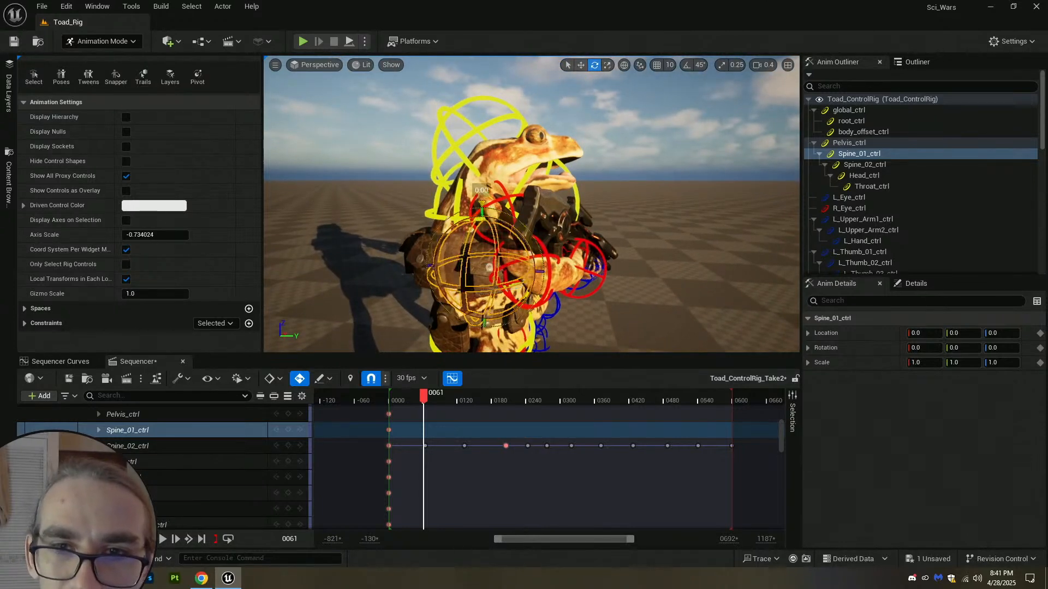
{"action": "key", "text": "ctrl+z"}
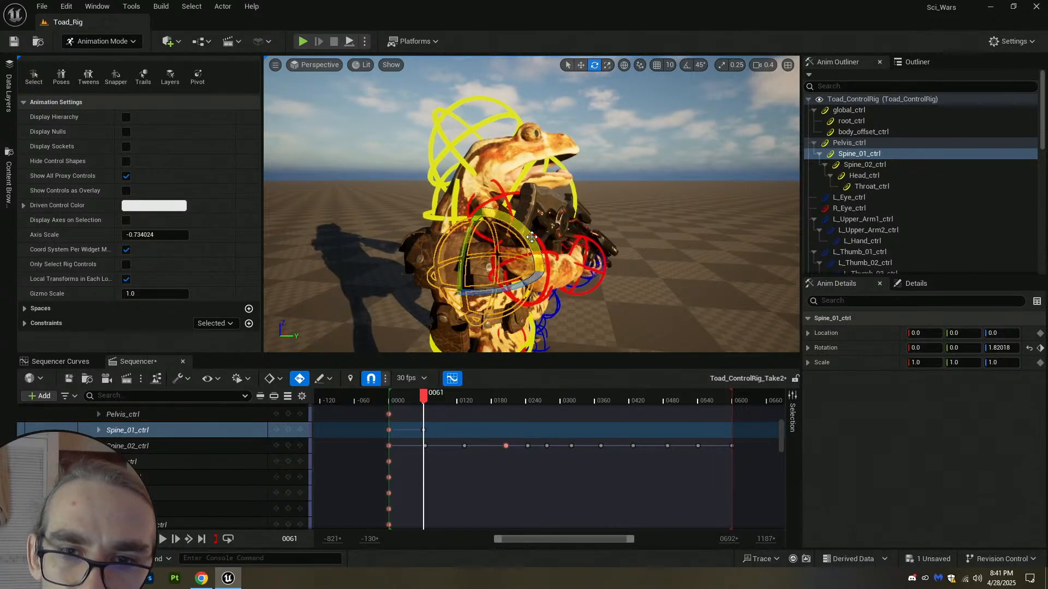
{"action": "key", "text": "ctrl+z"}
{"action": "left_click", "coordinate": [535, 203]}
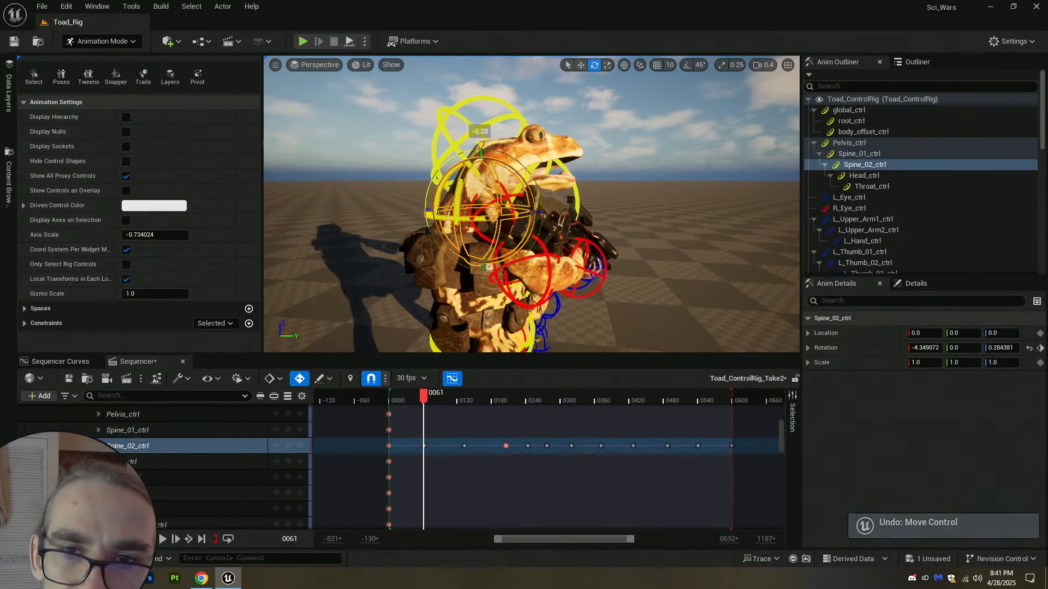
{"action": "right_click_drag", "start_coordinate": [554, 247], "coordinate": [537, 284]}
{"action": "left_click", "coordinate": [517, 263]}
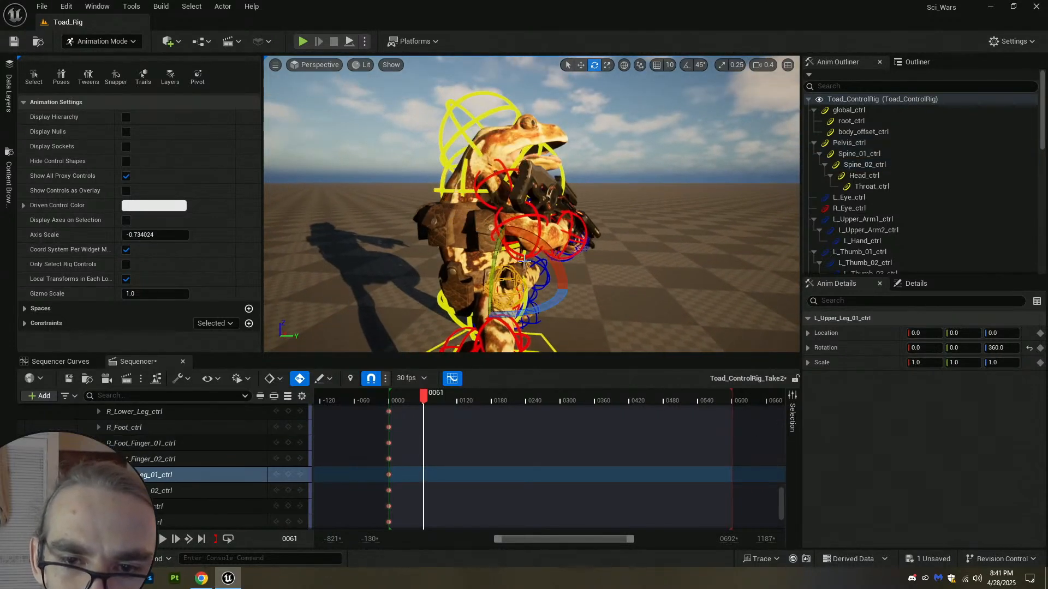
{"action": "key", "text": "q"}
{"action": "left_click", "coordinate": [521, 260]}
{"action": "right_click_drag", "start_coordinate": [547, 281], "coordinate": [486, 251]}
Key Spine_01_ctrl at frame 63 with a Z rotation of about 2.26.
{"action": "left_click", "coordinate": [486, 251]}
{"action": "key", "text": "e"}
{"action": "left_click_drag", "start_coordinate": [498, 245], "coordinate": [485, 236]}
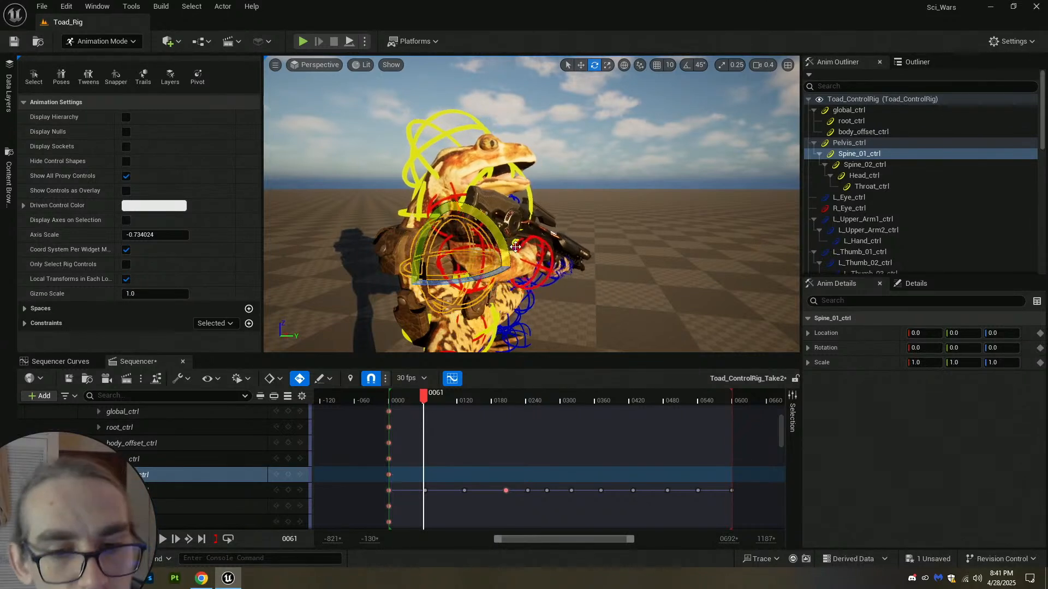
{"action": "right_click_drag", "start_coordinate": [439, 426], "coordinate": [421, 435]}
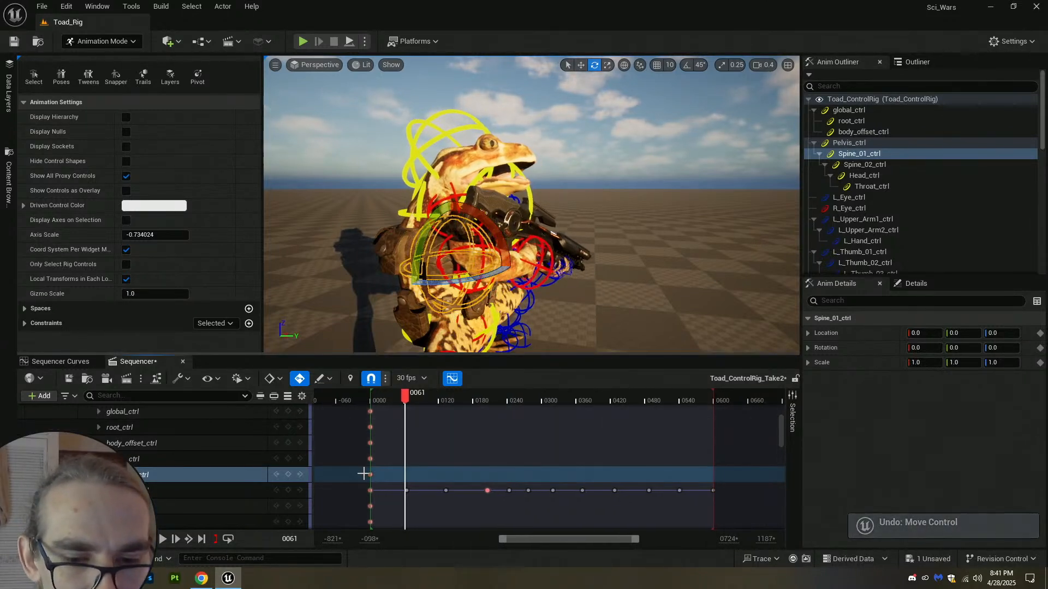
{"action": "left_click_drag", "start_coordinate": [407, 395], "coordinate": [406, 418]}
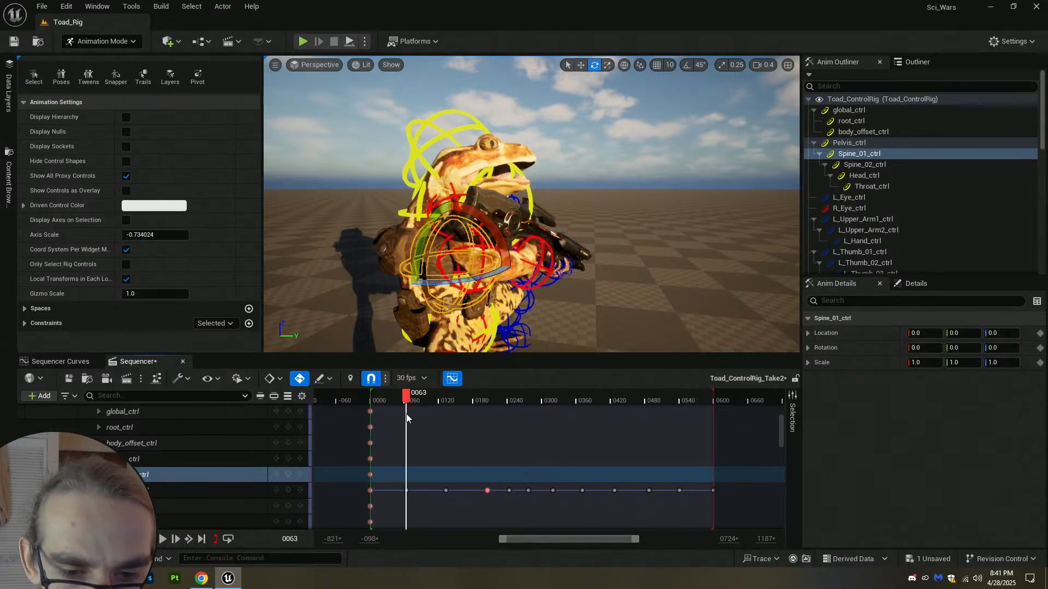
{"action": "left_click", "coordinate": [287, 475]}
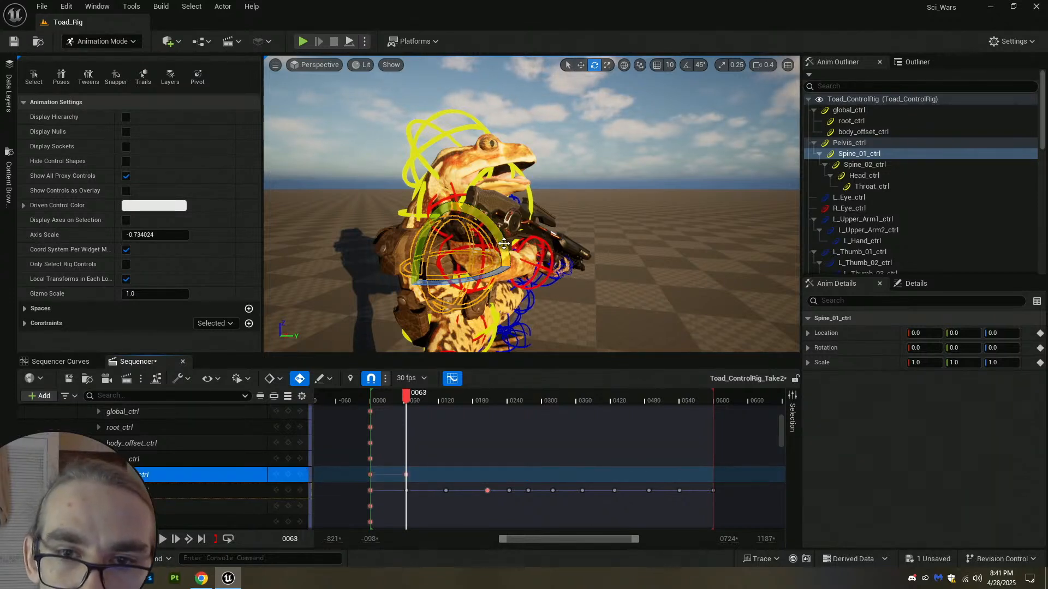
{"action": "left_click_drag", "start_coordinate": [502, 238], "coordinate": [493, 227]}
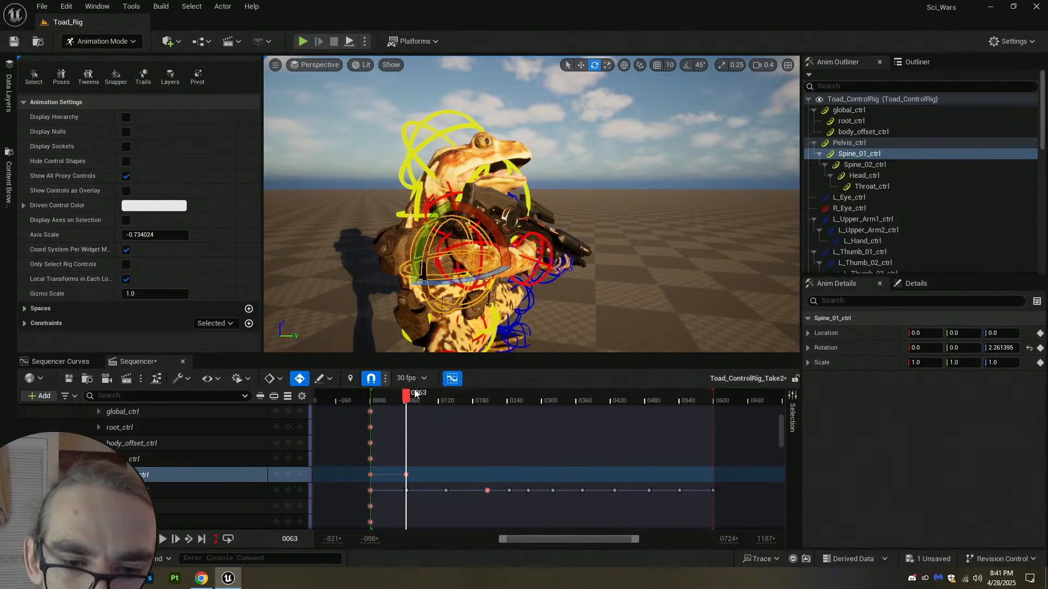
Key Spine_01_ctrl at frame 145 with its rotation reset to 0.
{"action": "left_click_drag", "start_coordinate": [410, 394], "coordinate": [453, 407]}
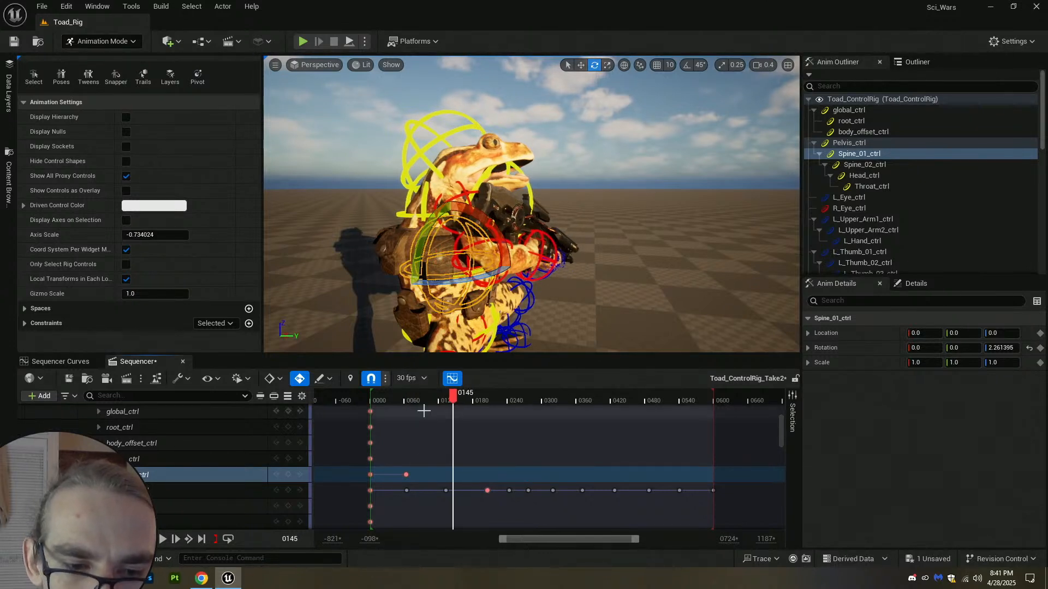
{"action": "left_click", "coordinate": [288, 475]}
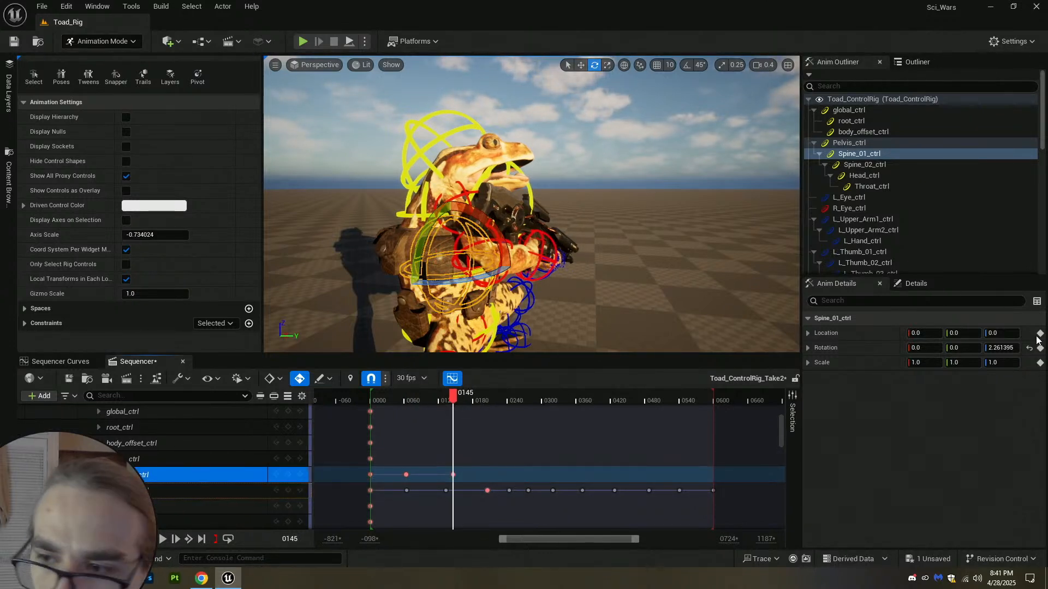
{"action": "left_click", "coordinate": [1029, 347]}
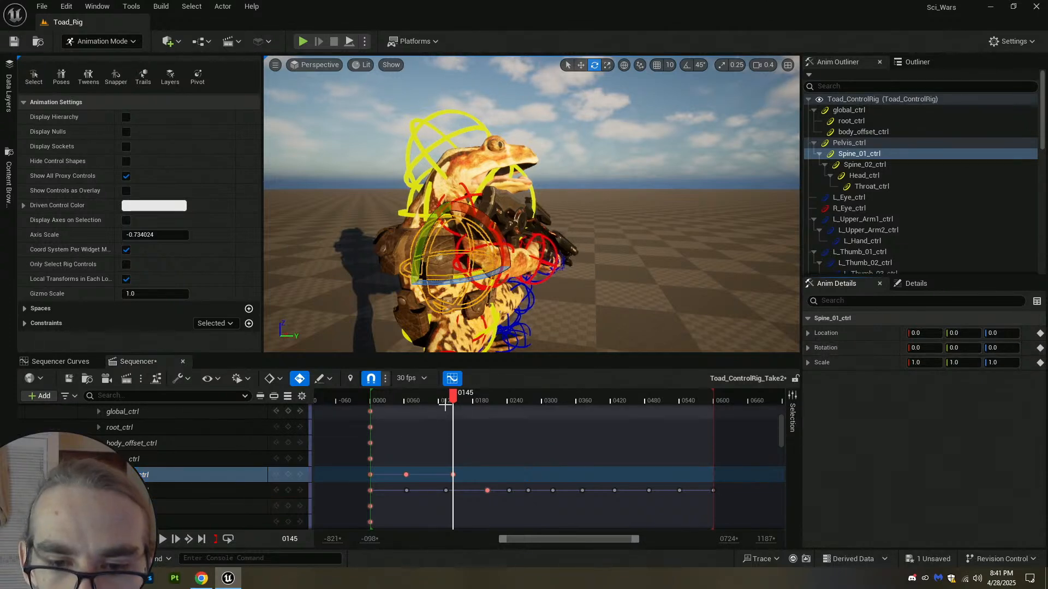
Play the sequence from near the start to check the new Spine_01_ctrl motion.
{"action": "left_click_drag", "start_coordinate": [445, 405], "coordinate": [375, 411]}
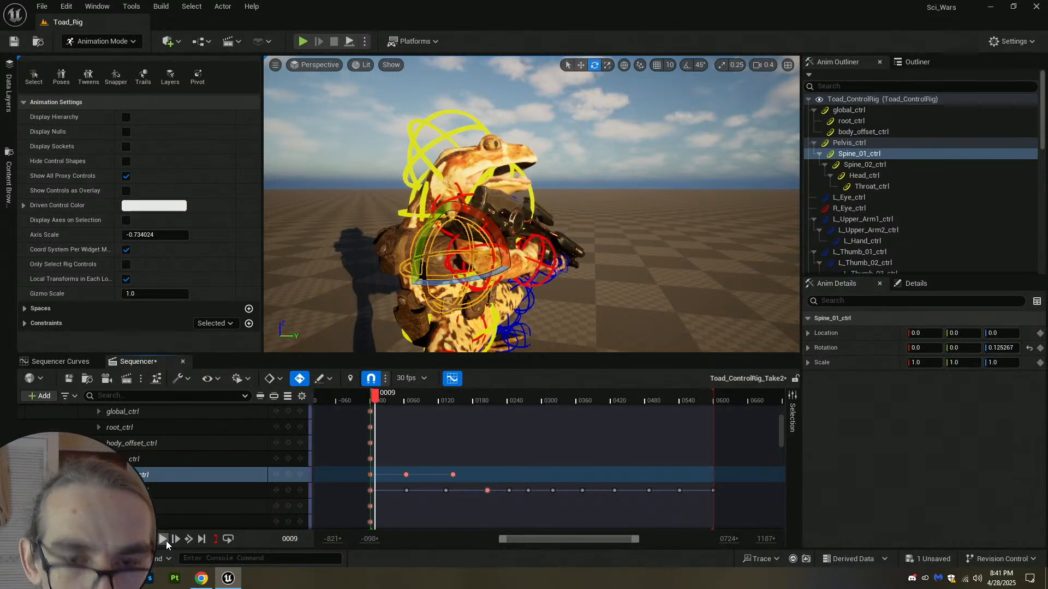
{"action": "left_click", "coordinate": [162, 539]}
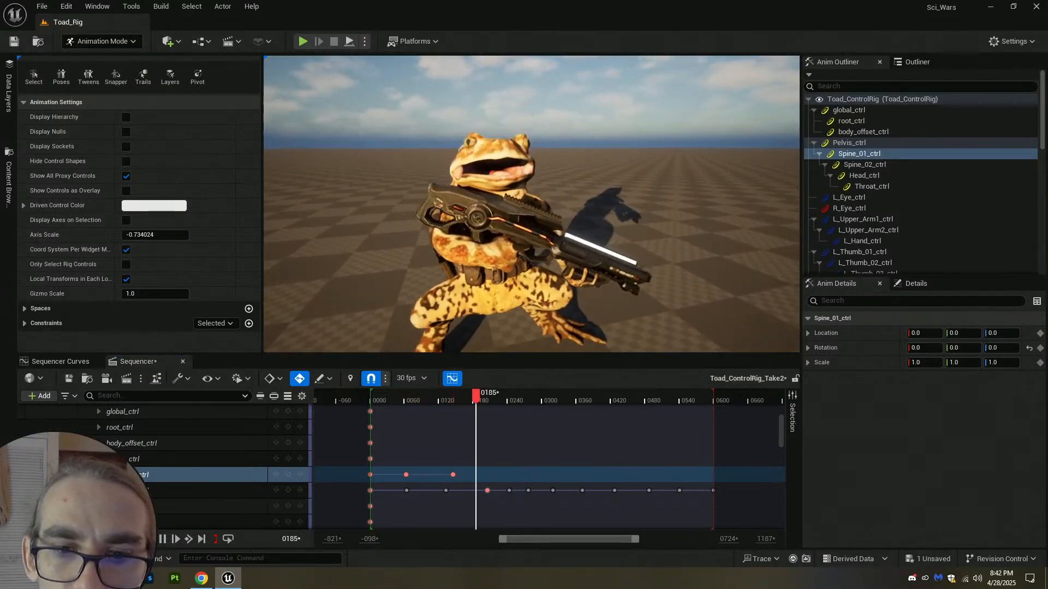
{"action": "left_click", "coordinate": [162, 539]}
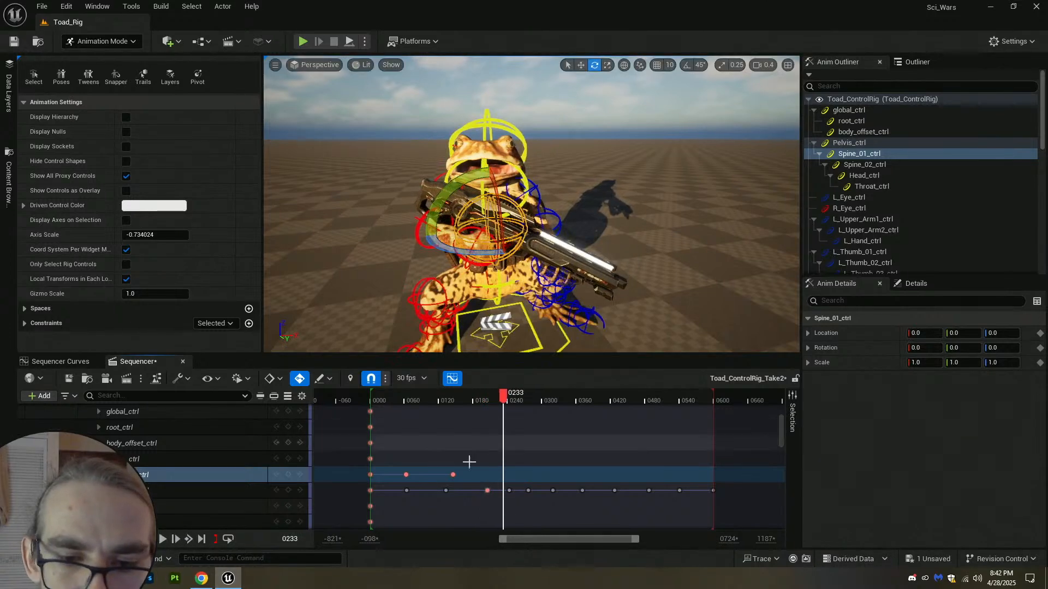
Move the last Spine_01_ctrl key to about frame 101 and paste a copy of the frame 63 key at about frame 138.
{"action": "left_click_drag", "start_coordinate": [453, 475], "coordinate": [405, 476]}
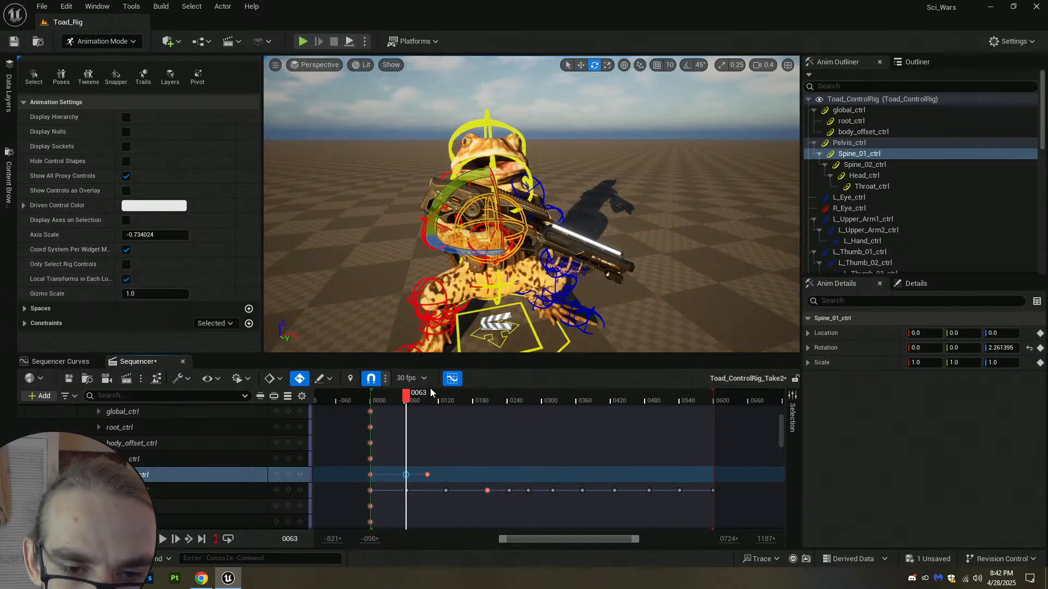
{"action": "left_click_drag", "start_coordinate": [439, 401], "coordinate": [446, 400]}
{"action": "scroll", "coordinate": [447, 399], "scroll_direction": "up", "scroll_amount": 10}
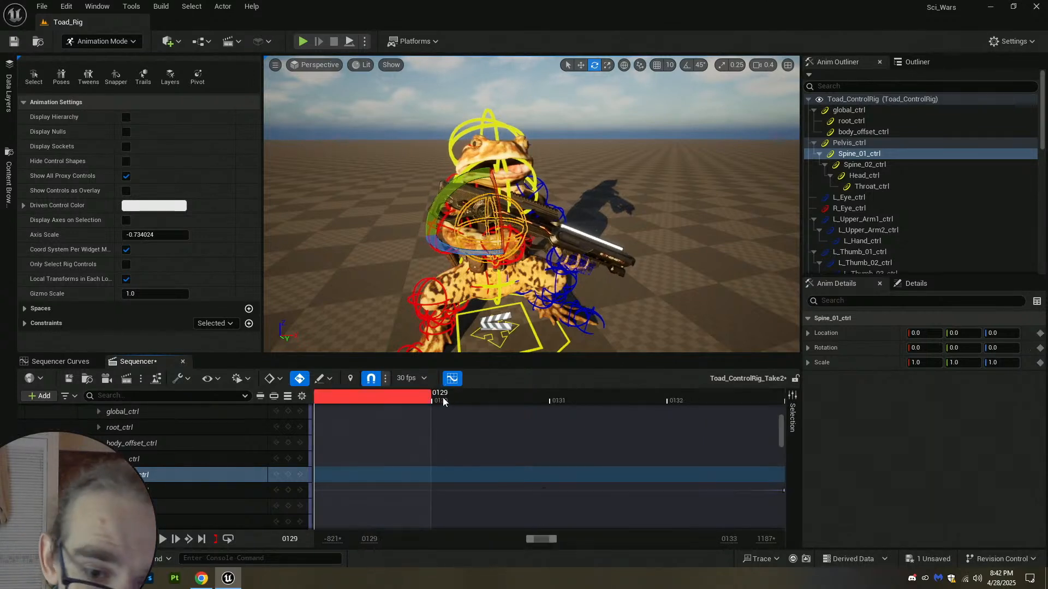
{"action": "scroll", "coordinate": [458, 461], "scroll_direction": "down", "scroll_amount": 10}
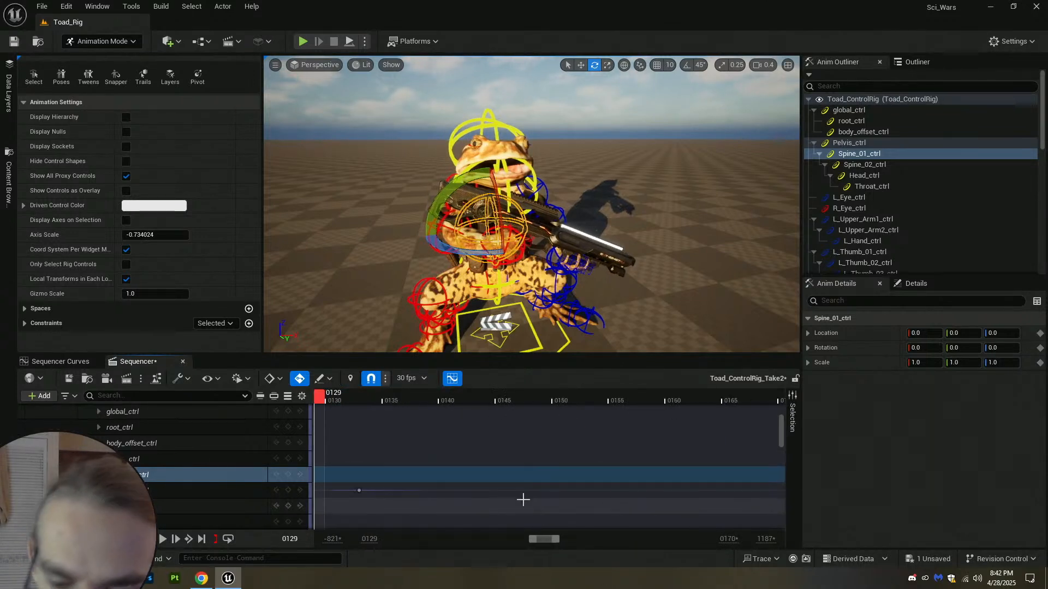
{"action": "scroll", "coordinate": [522, 500], "scroll_direction": "down", "scroll_amount": 10}
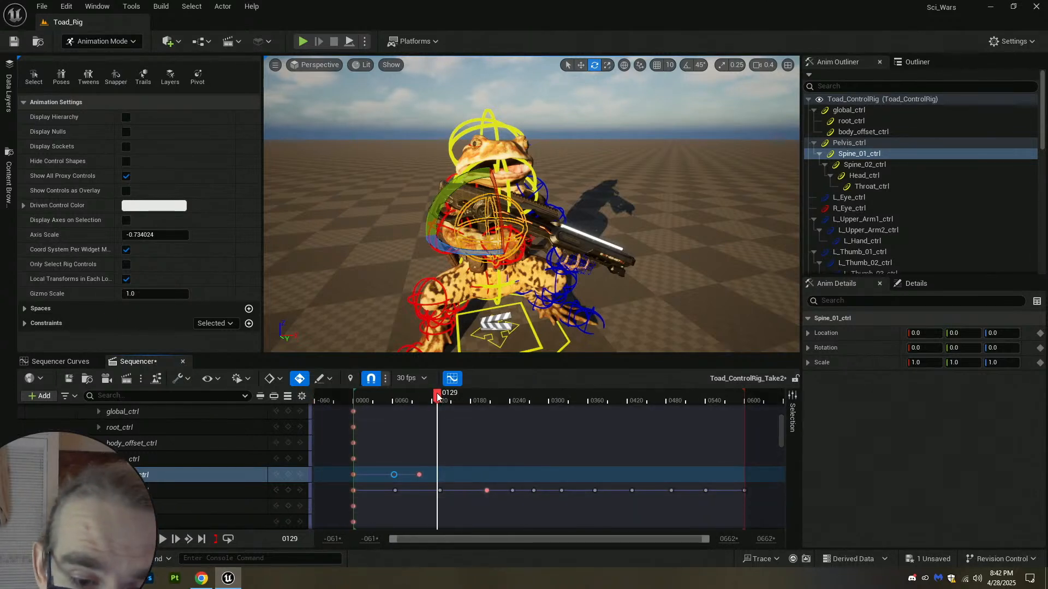
{"action": "key", "text": "ctrl+v"}
Play the sequence from about frame 6 past the three Spine_01_ctrl keys to review their timing.
{"action": "left_click_drag", "start_coordinate": [444, 399], "coordinate": [359, 427]}
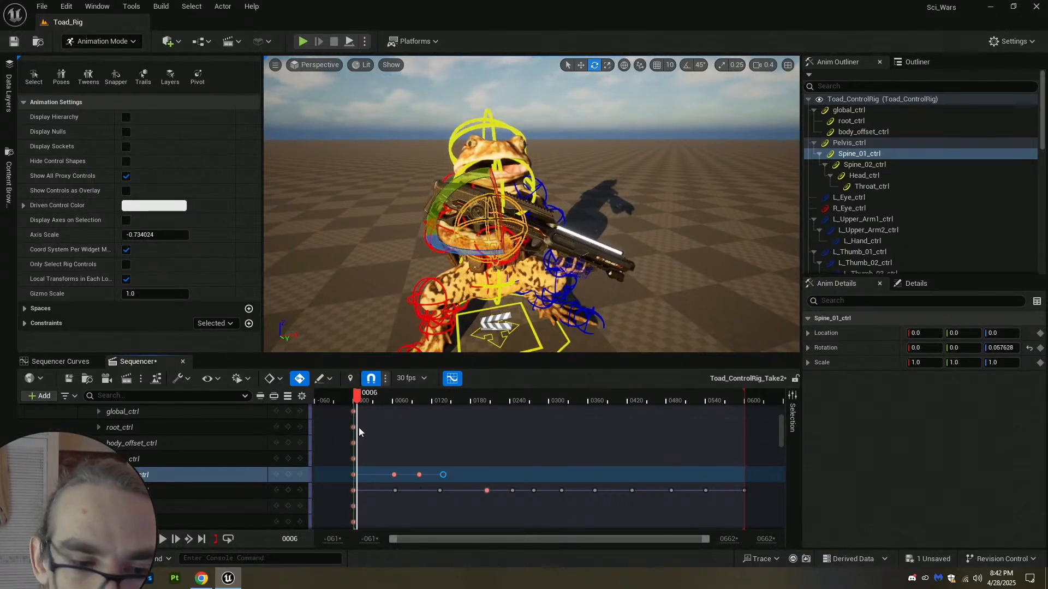
{"action": "left_click", "coordinate": [163, 539]}
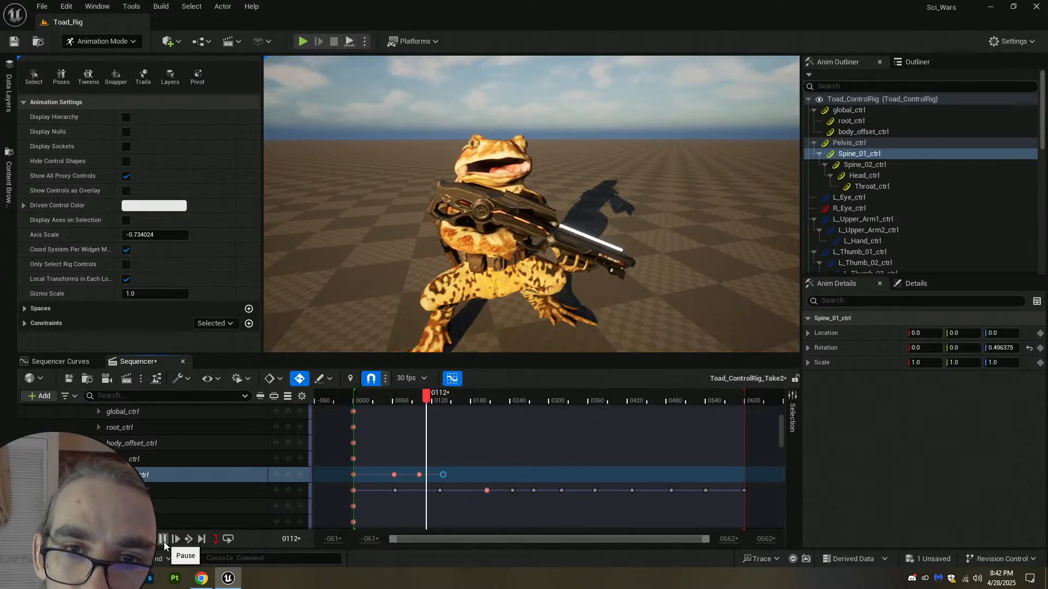
{"action": "left_click", "coordinate": [163, 539]}
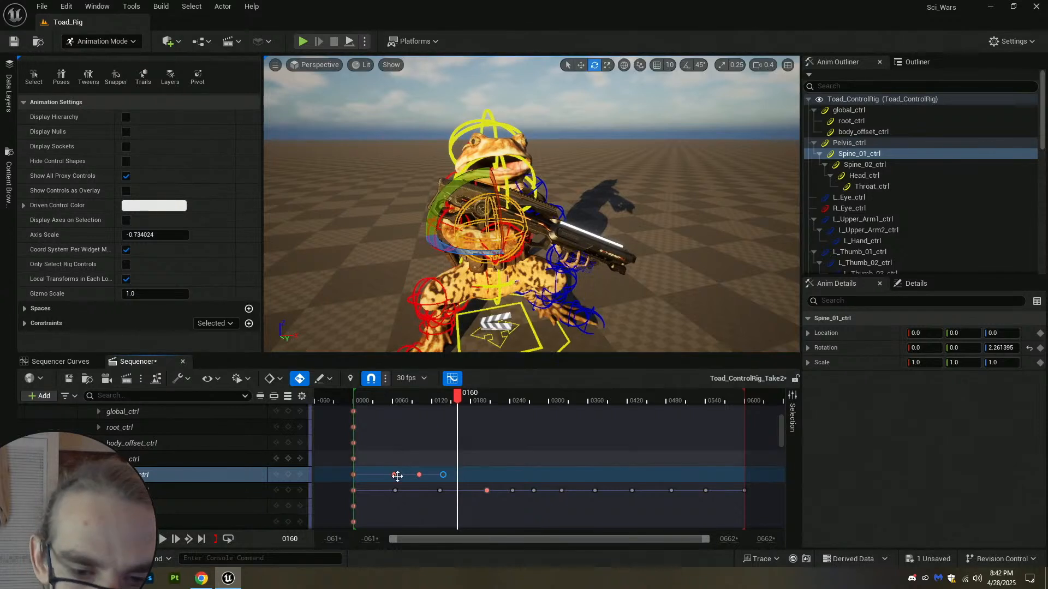
Move the middle Spine_01_ctrl key to about frame 70 and the last one to about frame 79.
{"action": "scroll", "coordinate": [415, 476], "scroll_direction": "down", "scroll_amount": 4, "text": "ctrl"}
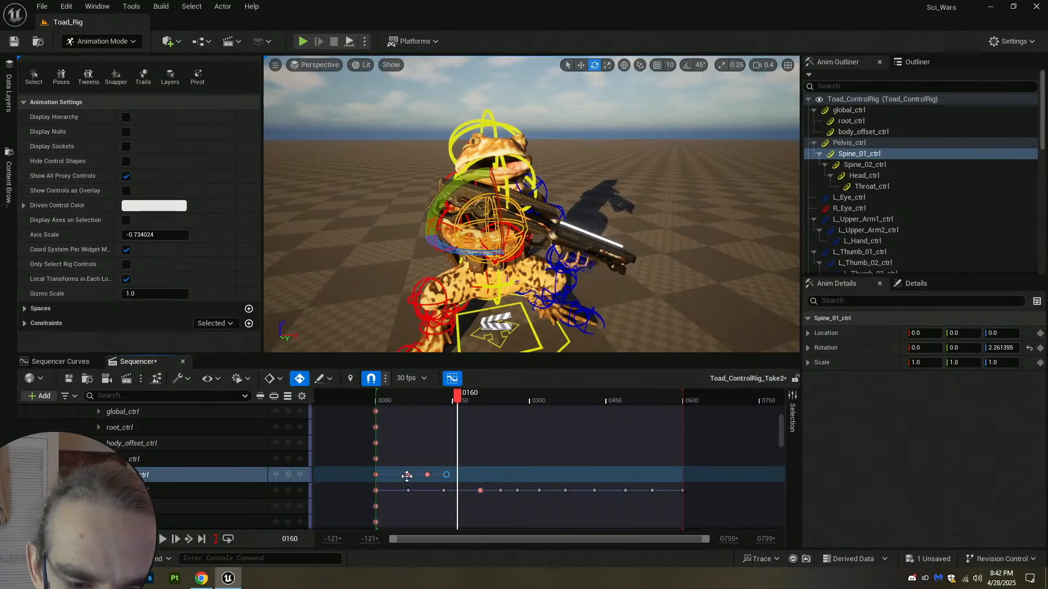
{"action": "left_click_drag", "start_coordinate": [425, 474], "coordinate": [415, 477]}
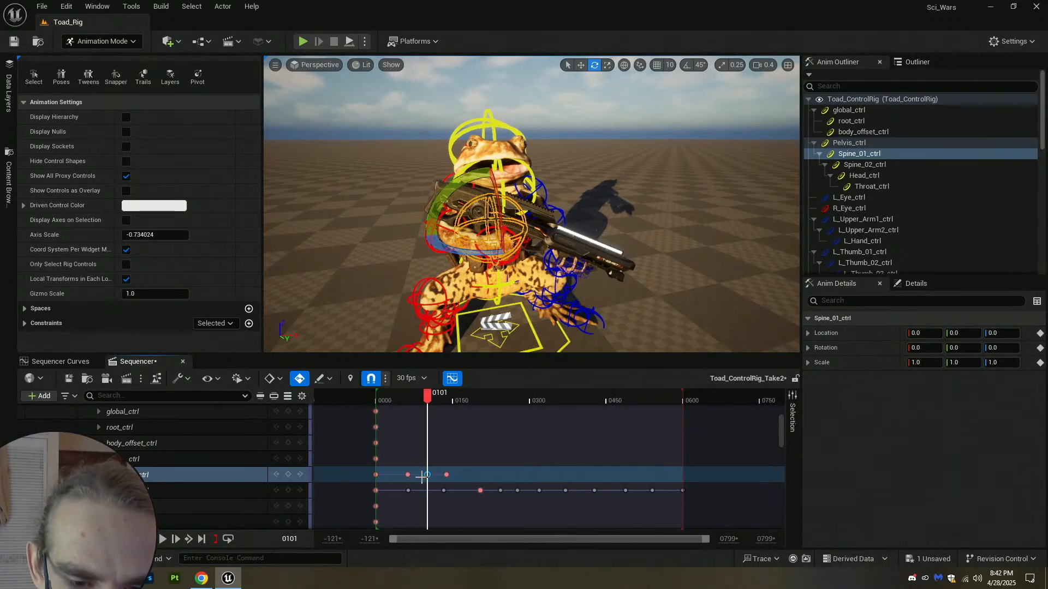
{"action": "scroll", "coordinate": [422, 476], "scroll_direction": "up", "scroll_amount": 5, "text": "ctrl"}
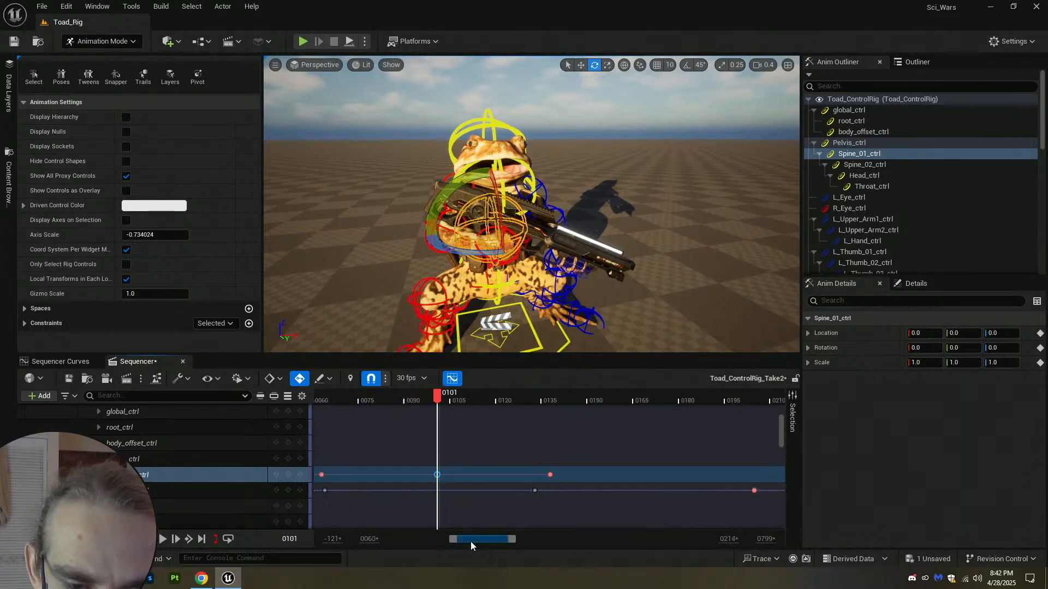
{"action": "left_click_drag", "start_coordinate": [470, 541], "coordinate": [462, 541]}
{"action": "left_click_drag", "start_coordinate": [519, 475], "coordinate": [429, 481]}
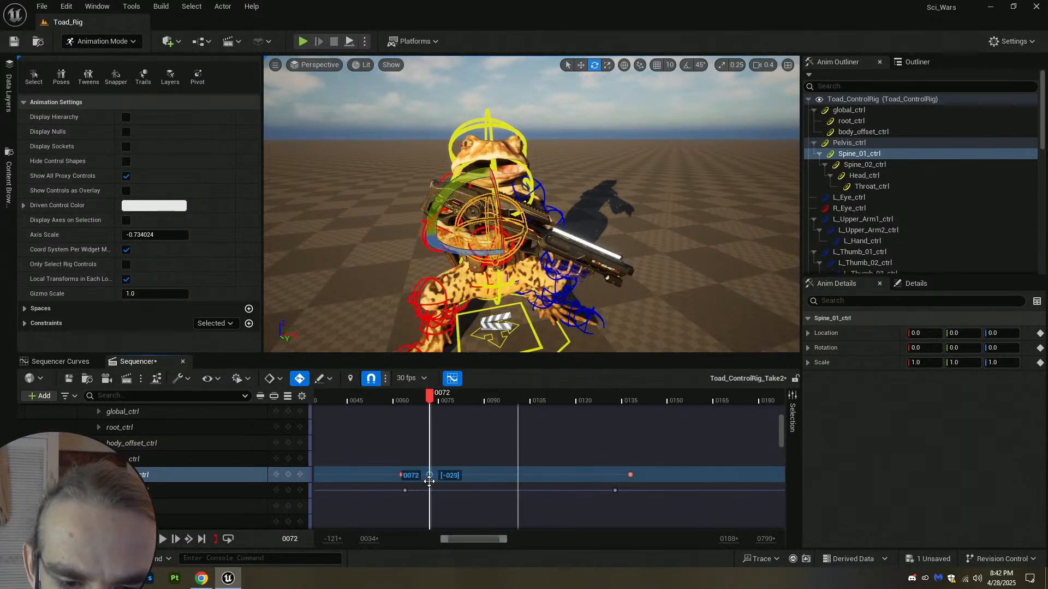
{"action": "left_click_drag", "start_coordinate": [630, 474], "coordinate": [451, 484]}
{"action": "left_click", "coordinate": [426, 475]}
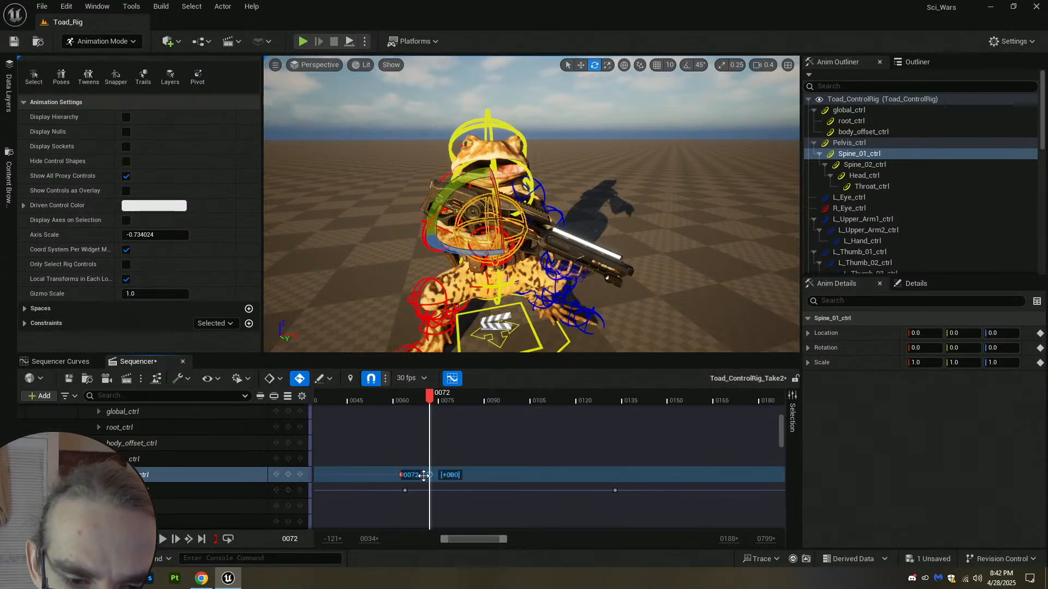
{"action": "scroll", "coordinate": [426, 478], "scroll_direction": "up", "scroll_amount": 5, "text": "ctrl"}
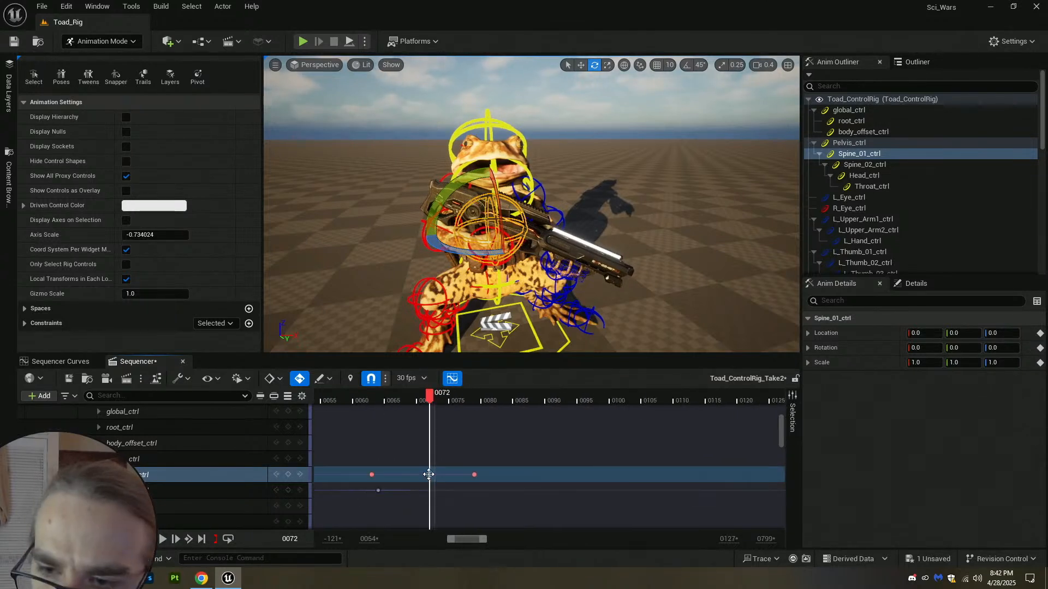
{"action": "scroll", "coordinate": [430, 478], "scroll_direction": "up", "scroll_amount": 2, "text": "ctrl"}
{"action": "left_click_drag", "start_coordinate": [421, 475], "coordinate": [413, 477]}
Play the sequence from about frame 45 to check the tightened Spine_01_ctrl keys.
{"action": "left_click_drag", "start_coordinate": [418, 401], "coordinate": [338, 421]}
{"action": "scroll", "coordinate": [395, 458], "scroll_direction": "down", "scroll_amount": 14, "text": "ctrl"}
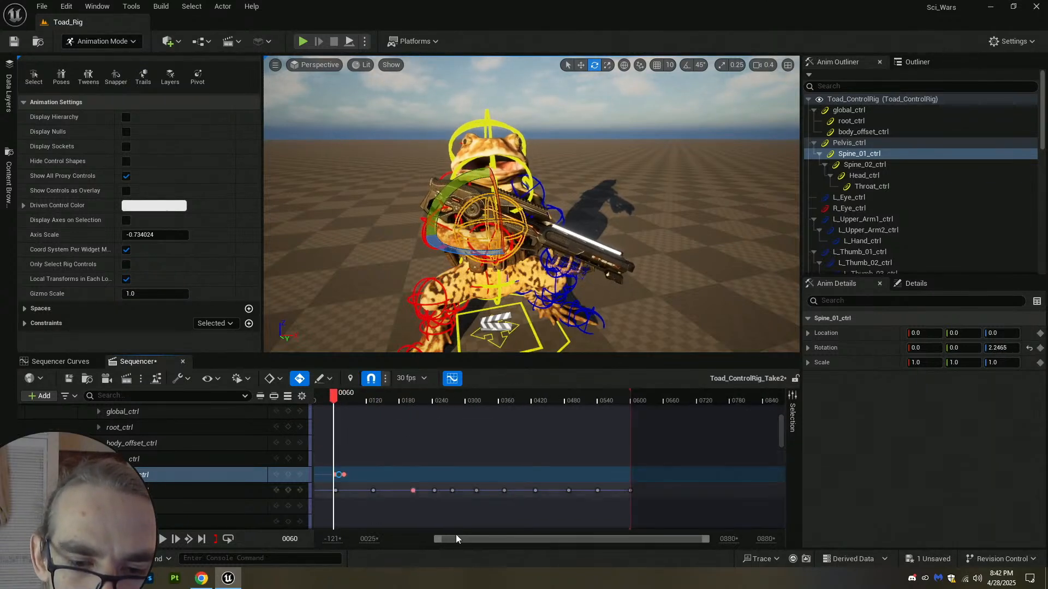
{"action": "left_click_drag", "start_coordinate": [456, 539], "coordinate": [412, 539]}
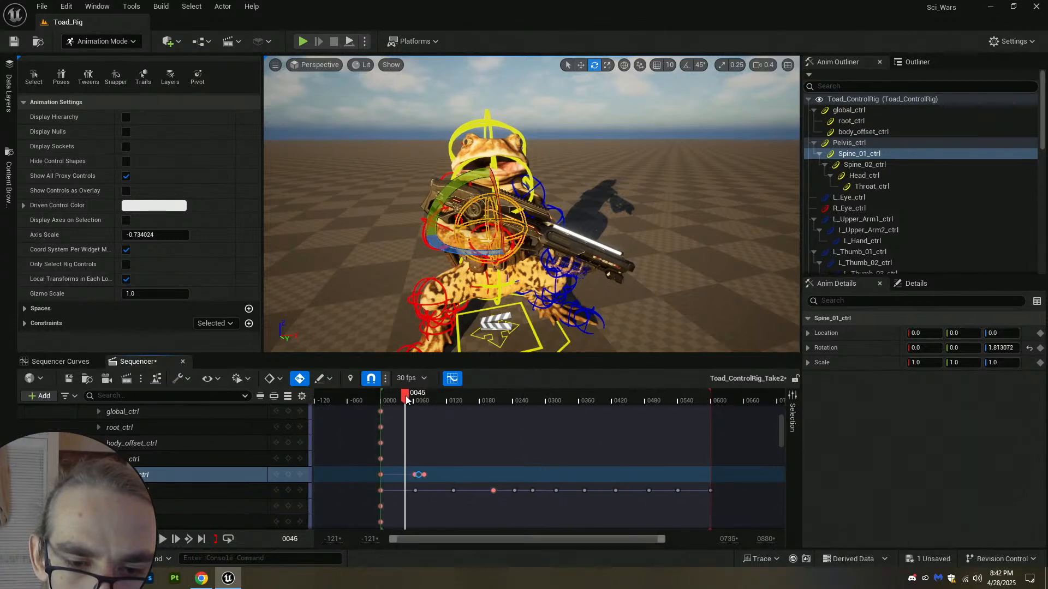
{"action": "left_click", "coordinate": [164, 539]}
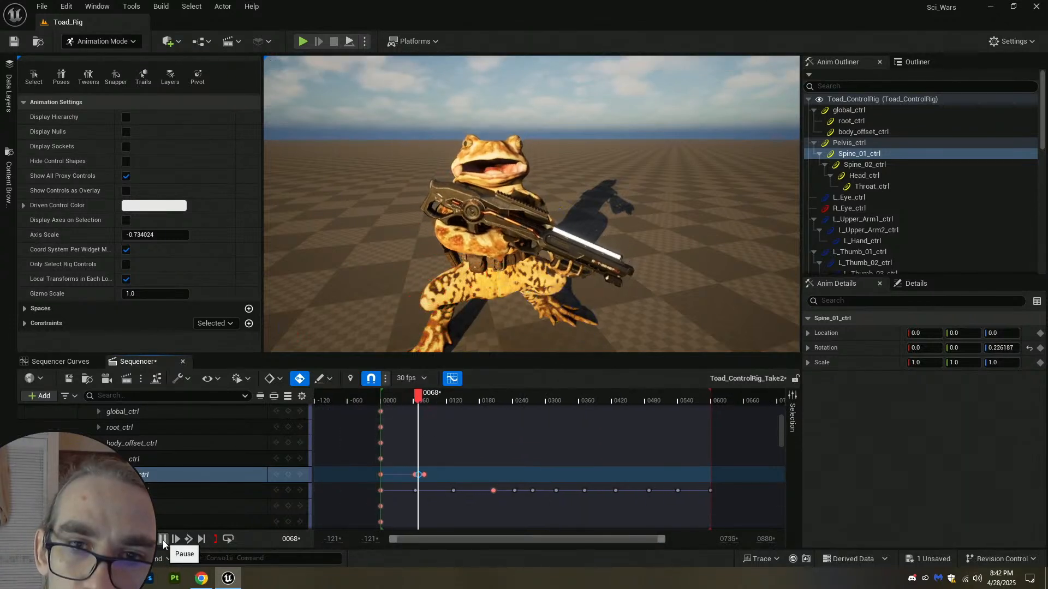
{"action": "left_click", "coordinate": [164, 539]}
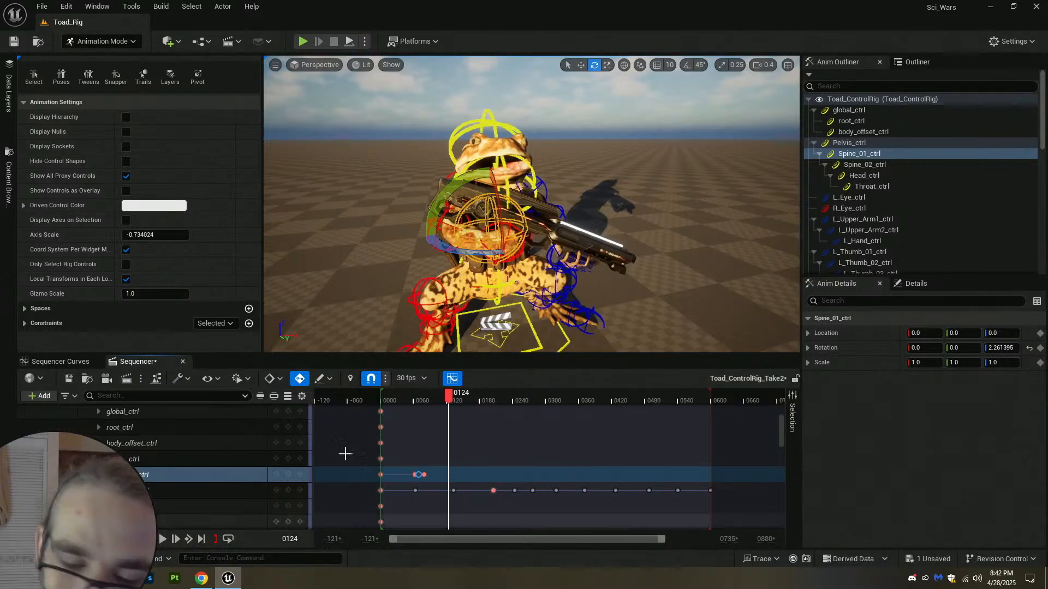
Space out the Spine_01_ctrl keys by moving the last one to frame 103 and the middle one to about frame 82.
{"action": "scroll", "coordinate": [386, 475], "scroll_direction": "up", "scroll_amount": 8, "text": "ctrl"}
{"action": "left_click_drag", "start_coordinate": [472, 536], "coordinate": [455, 539]}
{"action": "left_click_drag", "start_coordinate": [490, 476], "coordinate": [545, 475]}
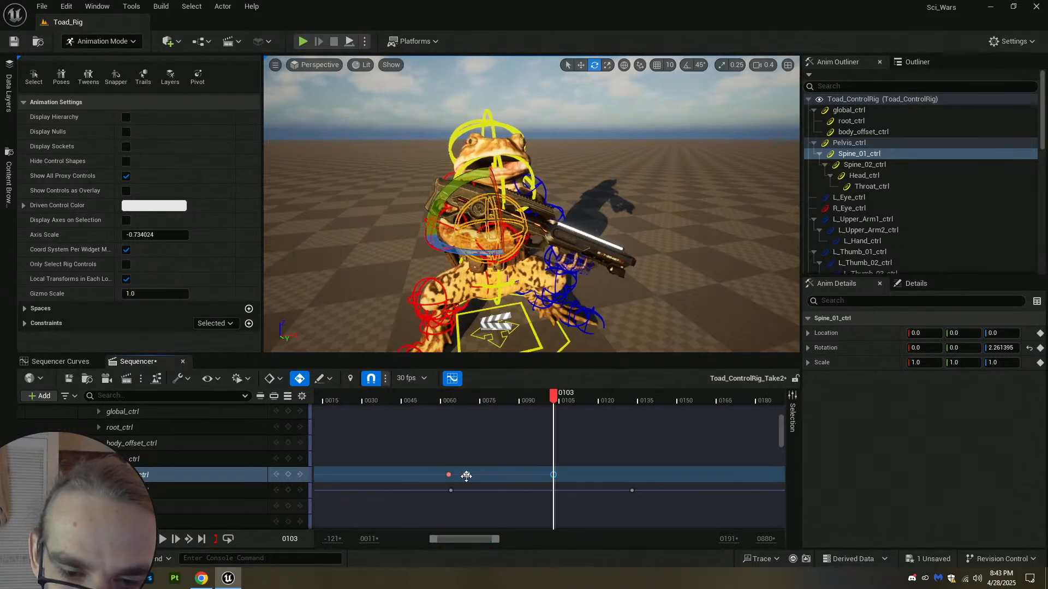
{"action": "middle_click_drag", "start_coordinate": [466, 476], "coordinate": [499, 475]}
Play the sequence from about frame 47 and again from frame 58 to check the respaced Spine_01_ctrl keys.
{"action": "left_click_drag", "start_coordinate": [498, 399], "coordinate": [407, 403]}
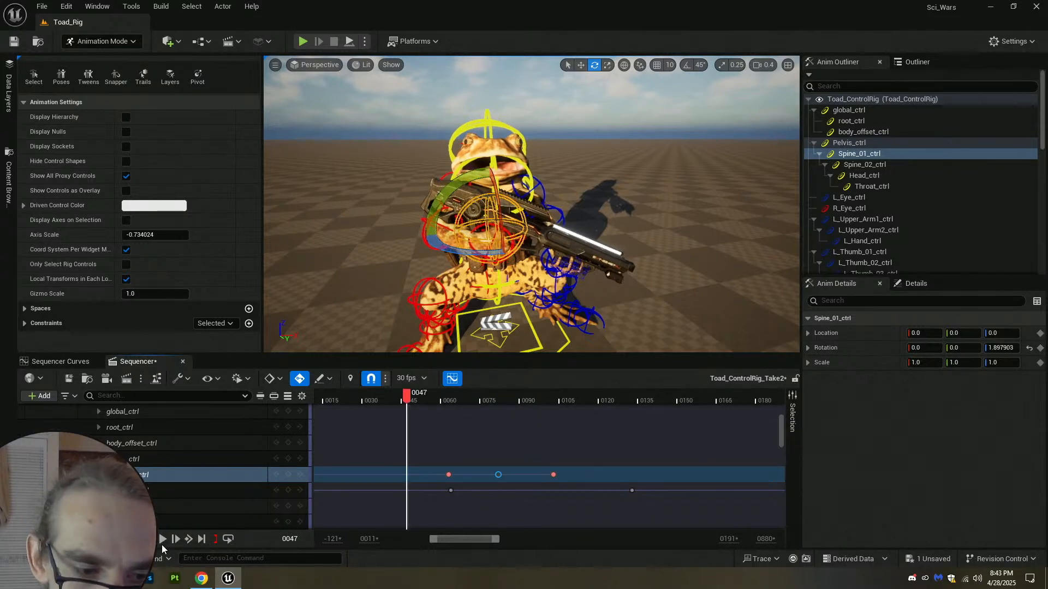
{"action": "left_click", "coordinate": [162, 540]}
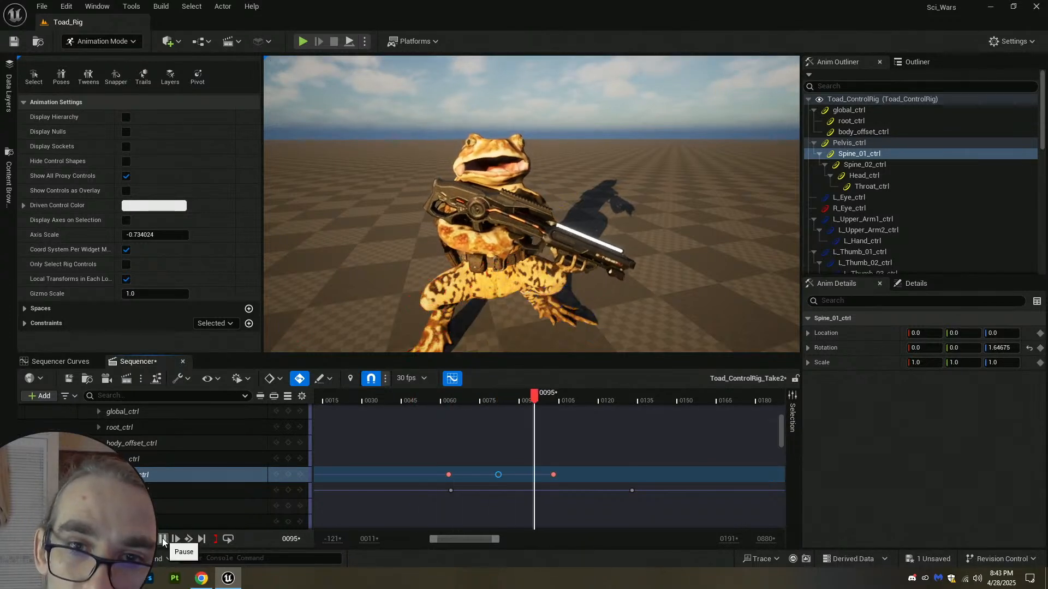
{"action": "left_click", "coordinate": [163, 540]}
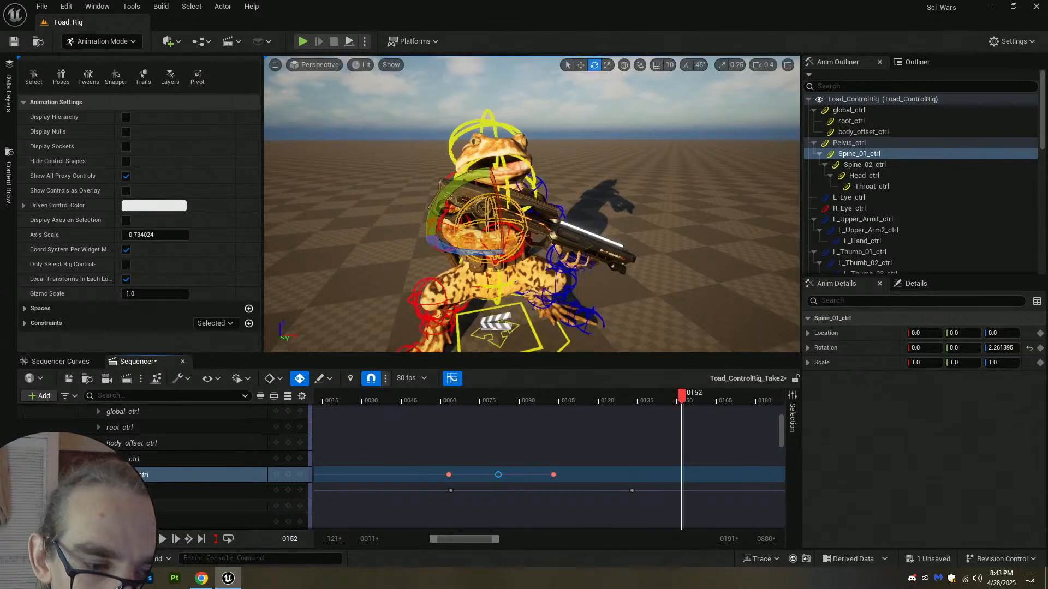
{"action": "left_click_drag", "start_coordinate": [683, 394], "coordinate": [430, 428]}
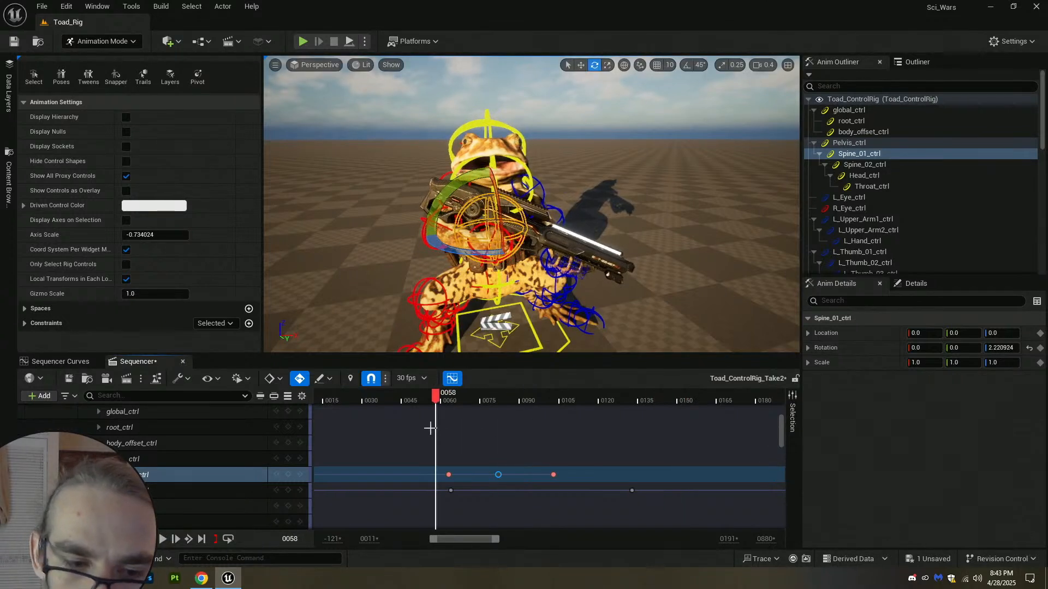
{"action": "left_click", "coordinate": [158, 542]}
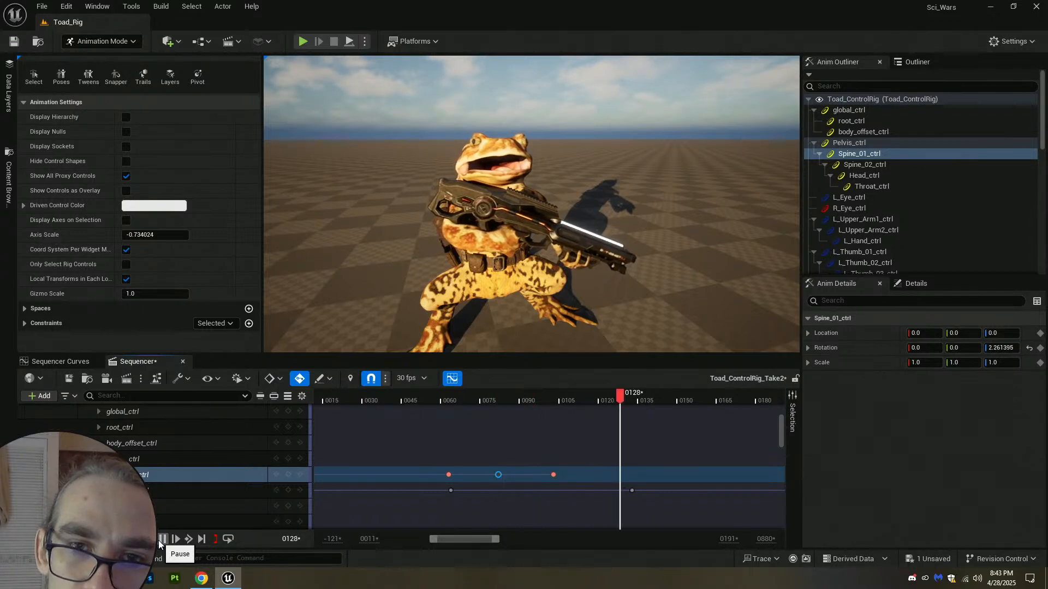
{"action": "left_click", "coordinate": [164, 539]}
Play the sequence from frame 10 past all the Spine_01_ctrl keys to review the full movement.
{"action": "left_click_drag", "start_coordinate": [526, 399], "coordinate": [469, 421]}
{"action": "left_click_drag", "start_coordinate": [489, 421], "coordinate": [376, 411]}
{"action": "scroll", "coordinate": [409, 407], "scroll_direction": "down", "scroll_amount": 3}
{"action": "scroll", "coordinate": [447, 435], "scroll_direction": "down", "scroll_amount": 5, "text": "ctrl"}
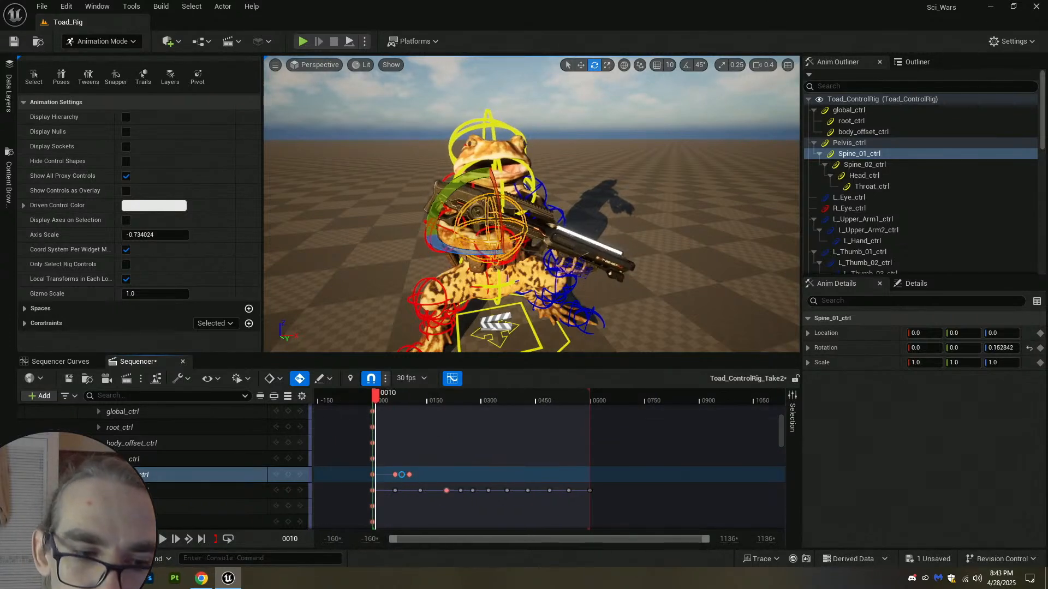
{"action": "left_click", "coordinate": [162, 539]}
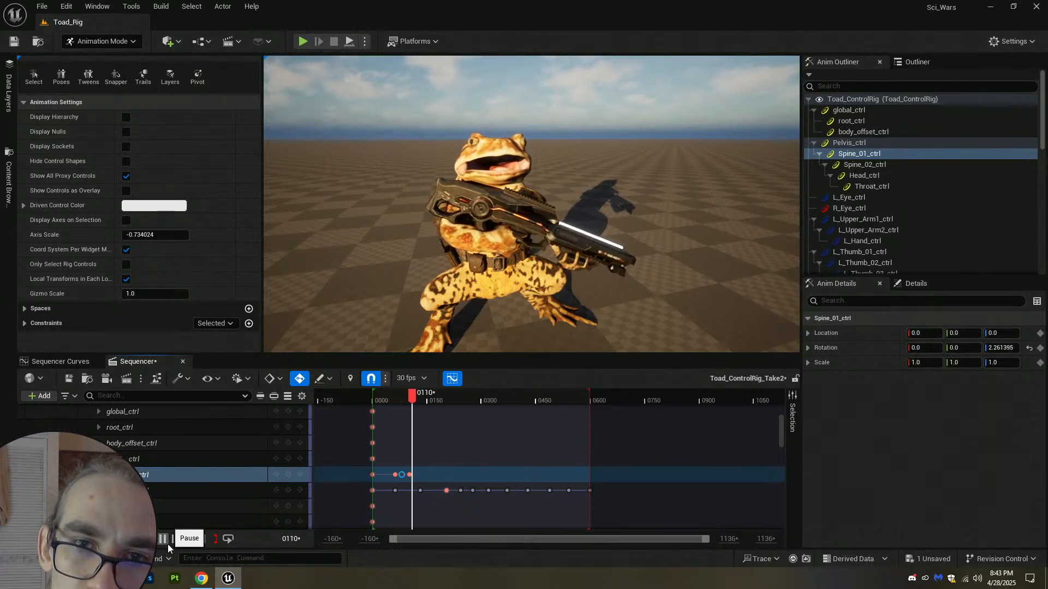
{"action": "key", "text": "space"}
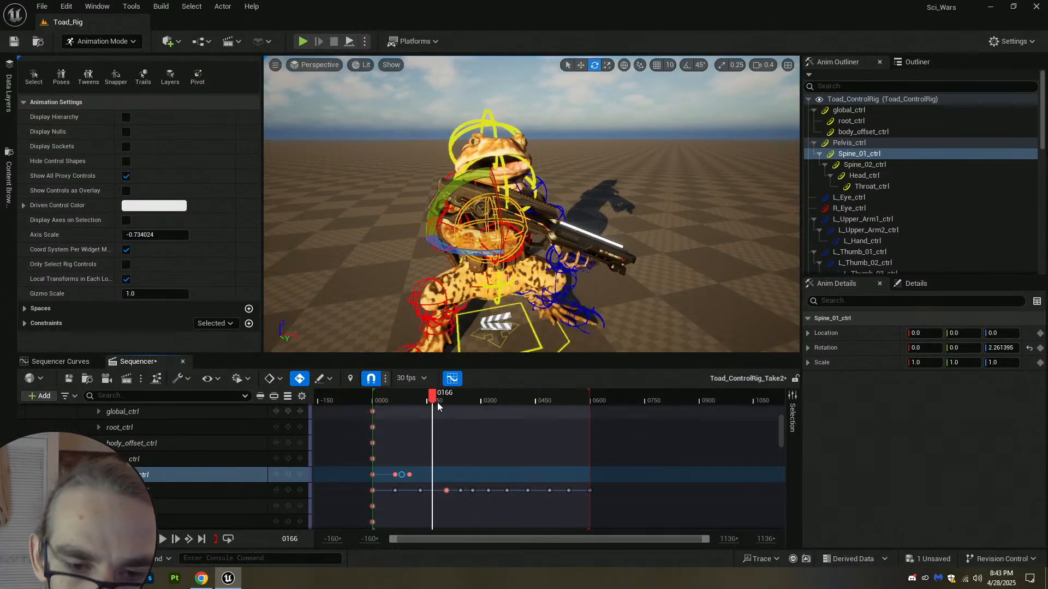
Paste three consecutive copies of the three Spine_01_ctrl keys up to about frame 280 and play from frame 22.
{"action": "left_click", "coordinate": [420, 400]}
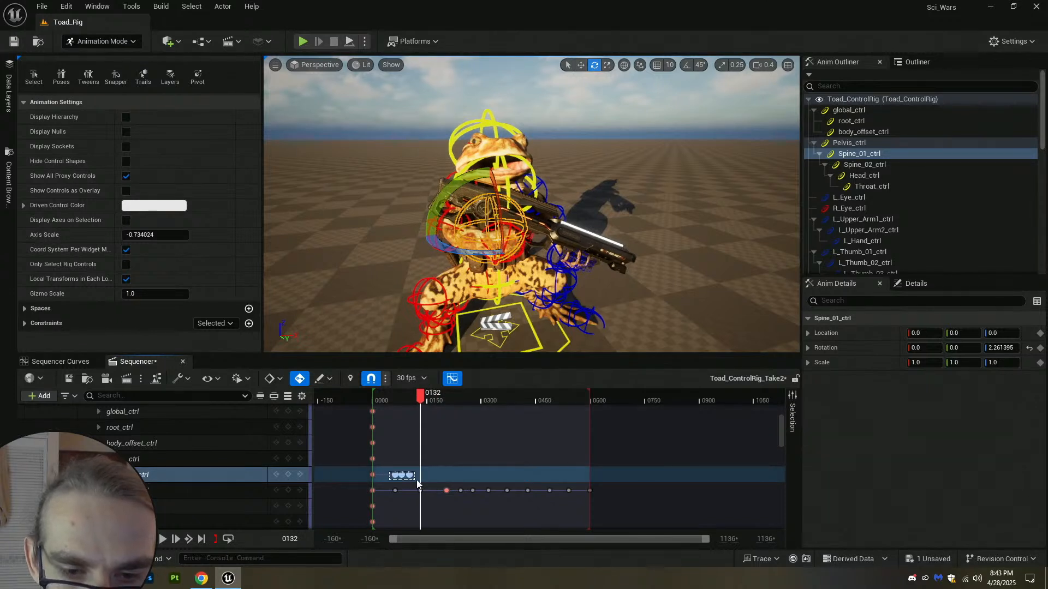
{"action": "left_click_drag", "start_coordinate": [417, 481], "coordinate": [417, 480]}
{"action": "left_click_drag", "start_coordinate": [421, 398], "coordinate": [381, 413]}
{"action": "key", "text": "ctrl+c"}
{"action": "key", "text": "ctrl+v"}
{"action": "key", "text": "ctrl+v"}
{"action": "key", "text": "ctrl+v"}
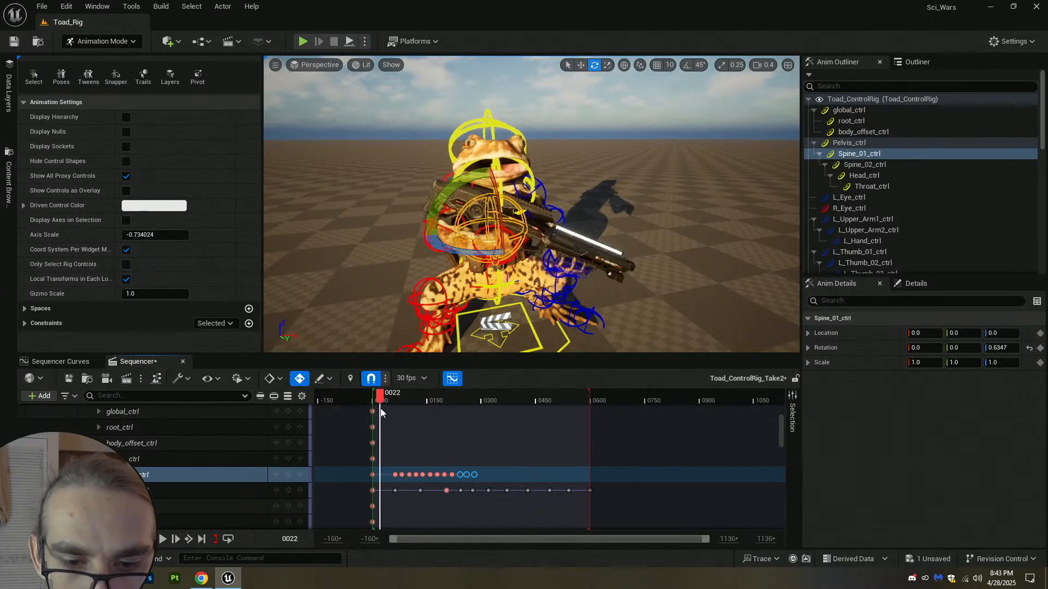
{"action": "key", "text": "space"}
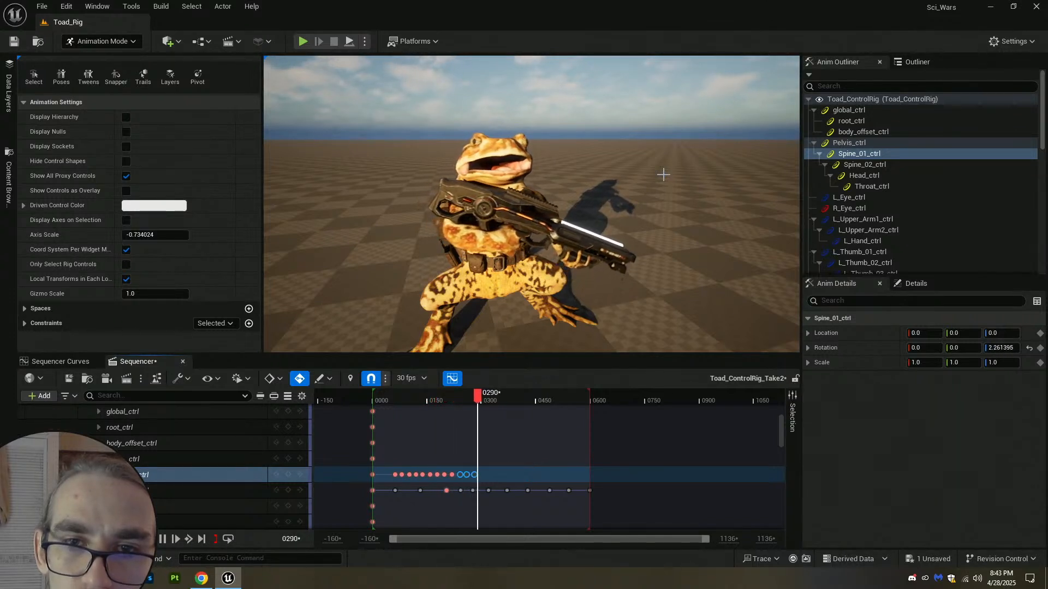
{"action": "key", "text": "space"}
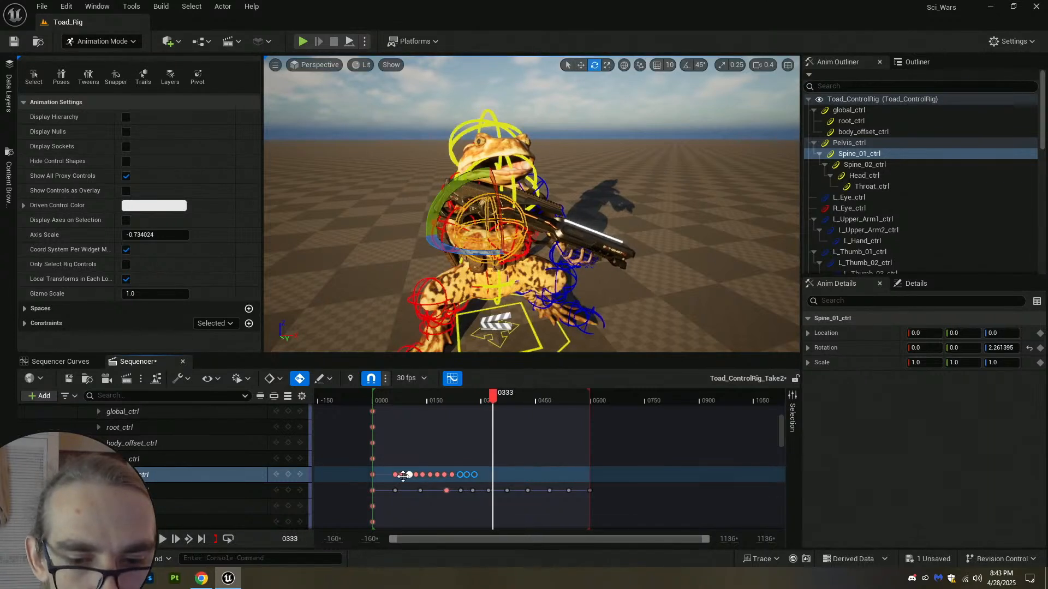
Delete every Spine_01_ctrl key after frame 0 and enlarge the viewport above Sequencer.
{"action": "key", "text": "Delete"}
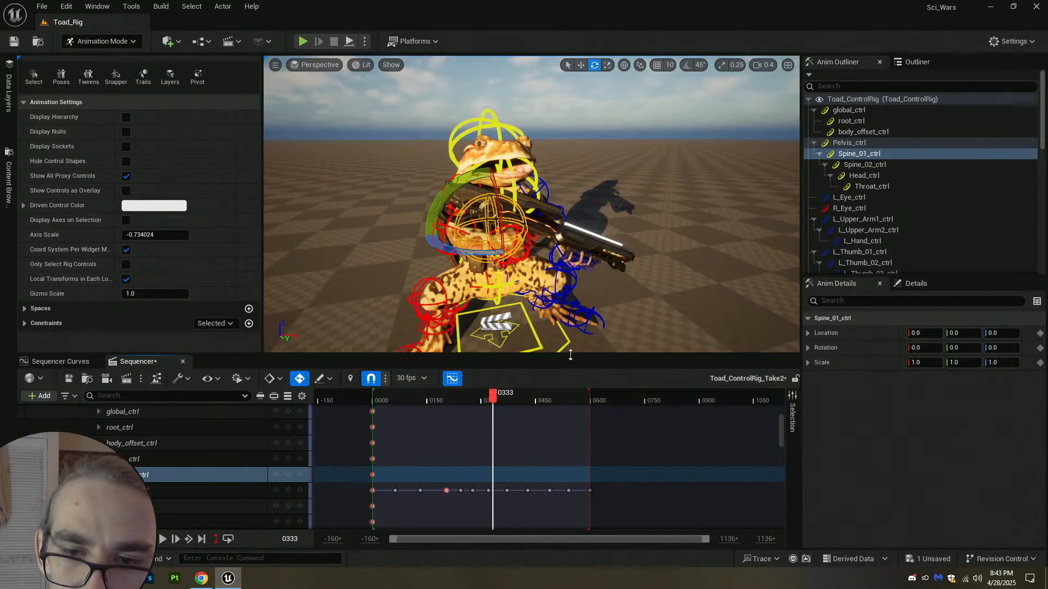
{"action": "left_click_drag", "start_coordinate": [570, 355], "coordinate": [570, 377]}
{"action": "scroll", "coordinate": [570, 442], "scroll_direction": "down", "scroll_amount": 2}
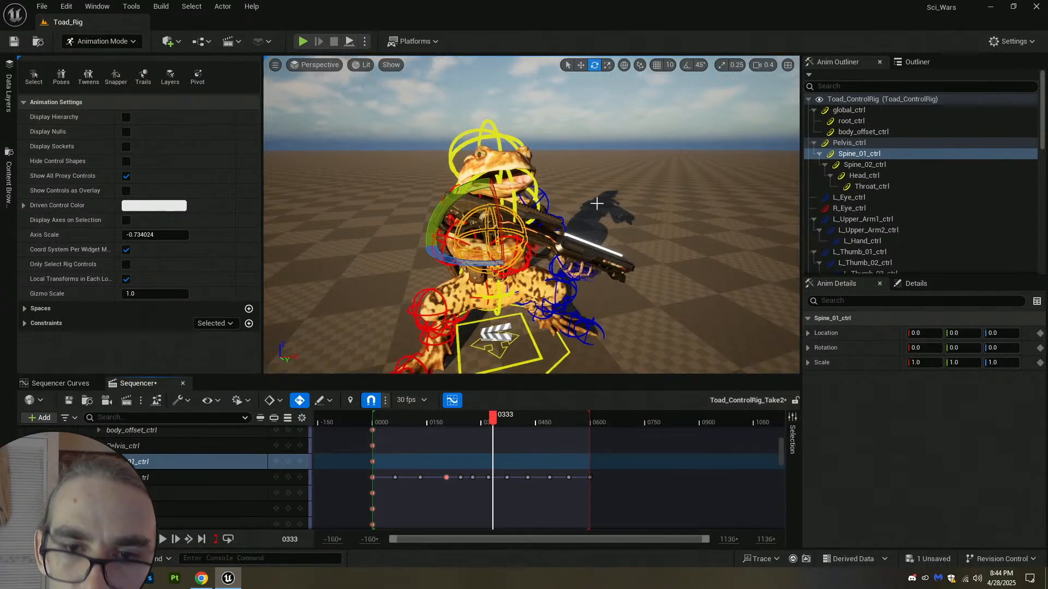
{"action": "mouse_move", "coordinate": [561, 245]}
{"action": "left_mouse_down", "text": "alt"}
{"action": "mouse_move", "coordinate": [562, 212]}
{"action": "mouse_move", "coordinate": [561, 256]}
{"action": "mouse_move", "coordinate": [561, 246]}
{"action": "left_mouse_up", "text": "alt"}
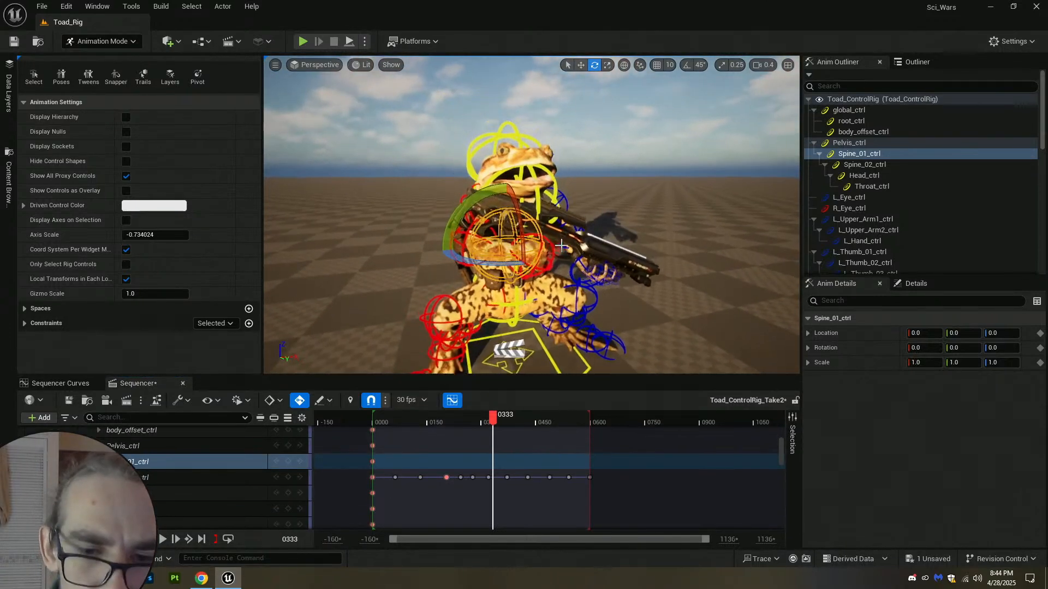
Compare the Spine_02_ctrl poses at frames 0 and 64, and key Spine_01_ctrl at about frame 37 with Z rotation about 0.63.
{"action": "left_click", "coordinate": [373, 477]}
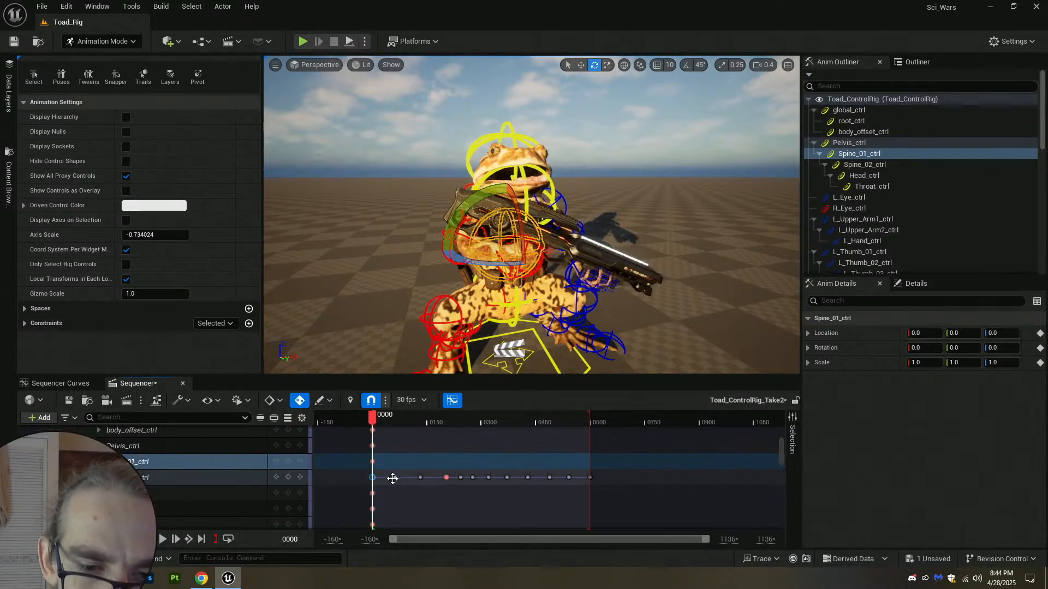
{"action": "left_click", "coordinate": [394, 477]}
{"action": "left_click_drag", "start_coordinate": [491, 176], "coordinate": [556, 175], "text": "alt"}
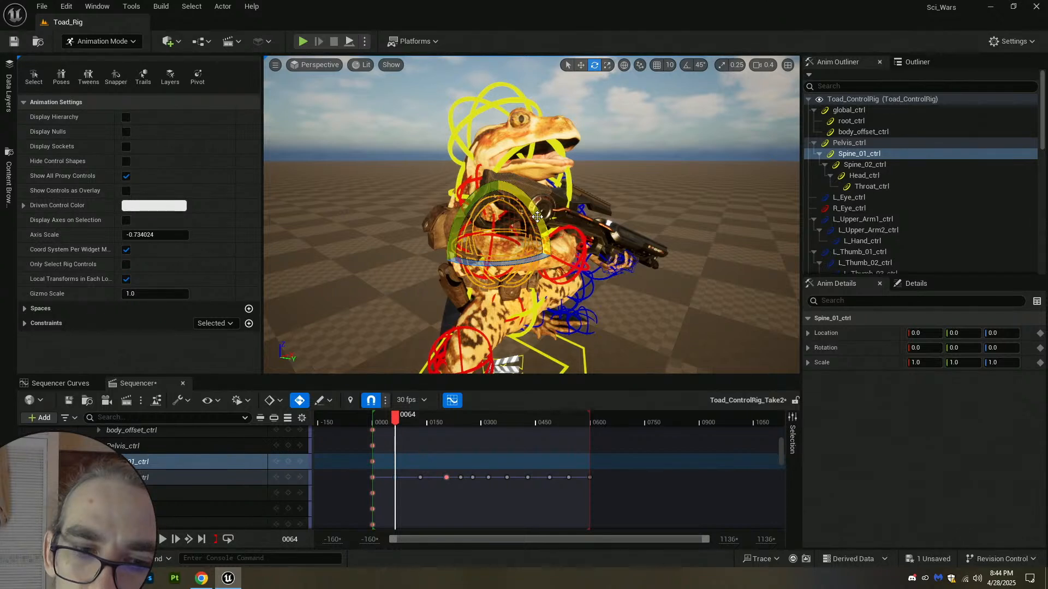
{"action": "left_click", "coordinate": [375, 416]}
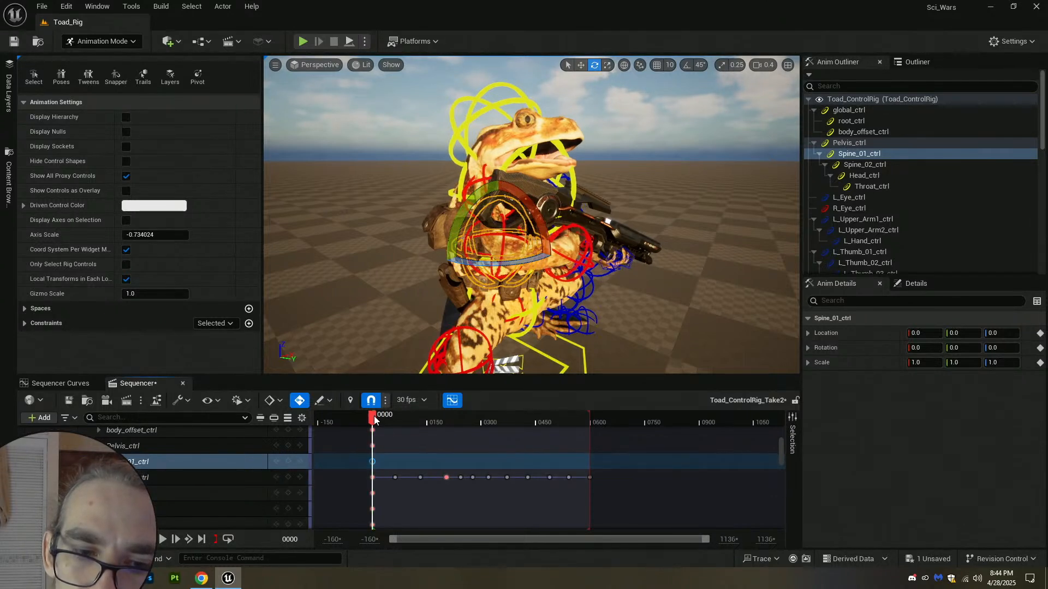
{"action": "left_click_drag", "start_coordinate": [374, 416], "coordinate": [386, 420]}
{"action": "left_click_drag", "start_coordinate": [544, 216], "coordinate": [540, 221]}
Key Spine_01_ctrl with Z rotation about 0.24 at frame 84 and about 1.19 at frame 129.
{"action": "left_click", "coordinate": [403, 424]}
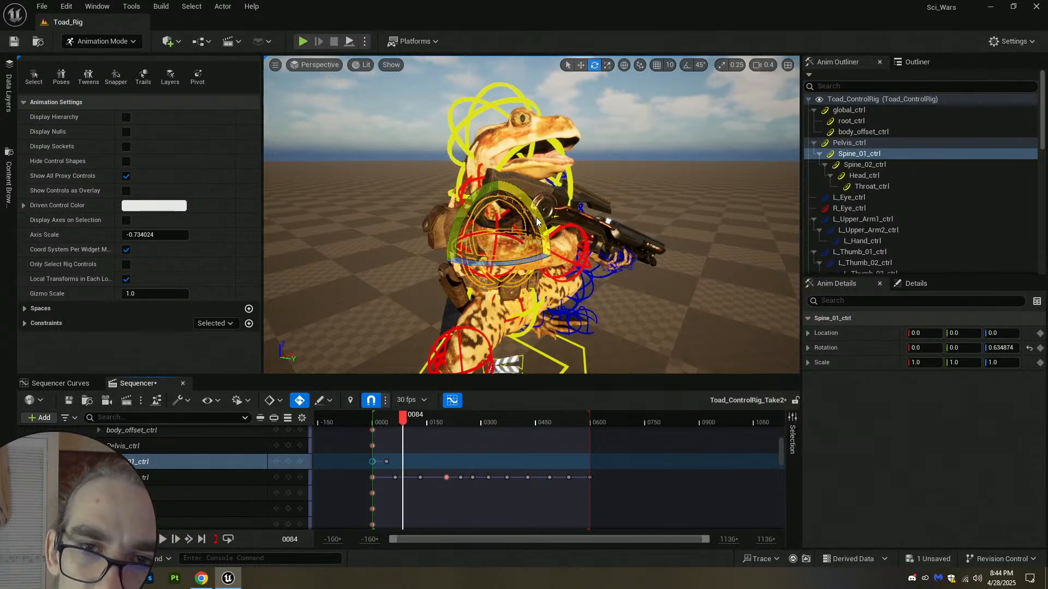
{"action": "mouse_move", "coordinate": [536, 220]}
{"action": "left_mouse_down"}
{"action": "mouse_move", "coordinate": [537, 238]}
{"action": "mouse_move", "coordinate": [540, 210]}
{"action": "left_mouse_up"}
{"action": "left_click_drag", "start_coordinate": [413, 422], "coordinate": [419, 423]}
{"action": "left_click_drag", "start_coordinate": [537, 221], "coordinate": [538, 193]}
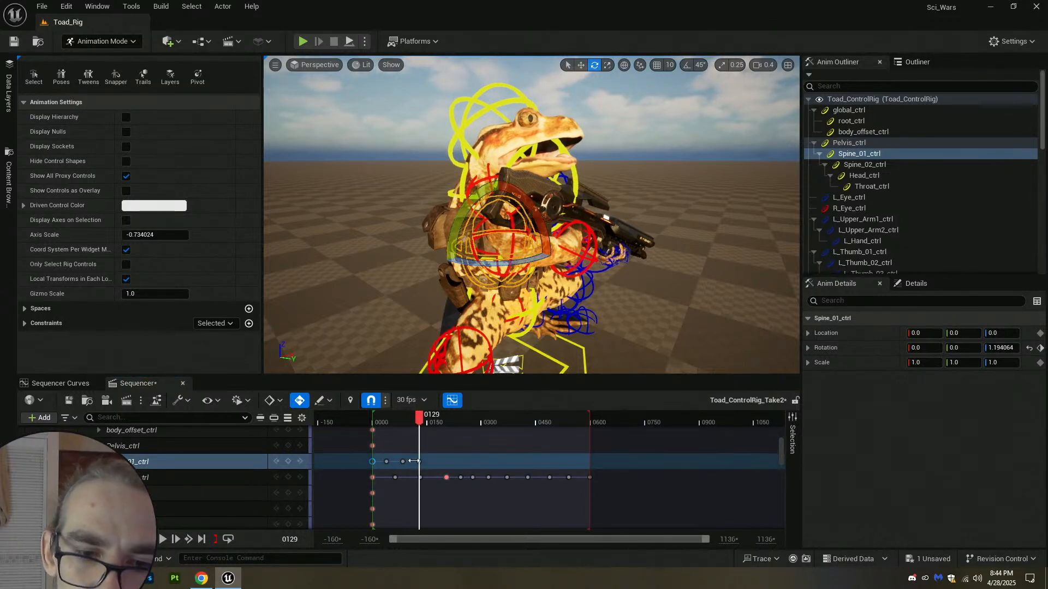
Copy the four Spine_01_ctrl keys from frames 0 to 129 and paste them starting at about frames 170, 340 and 497.
{"action": "left_click_drag", "start_coordinate": [369, 464], "coordinate": [366, 463]}
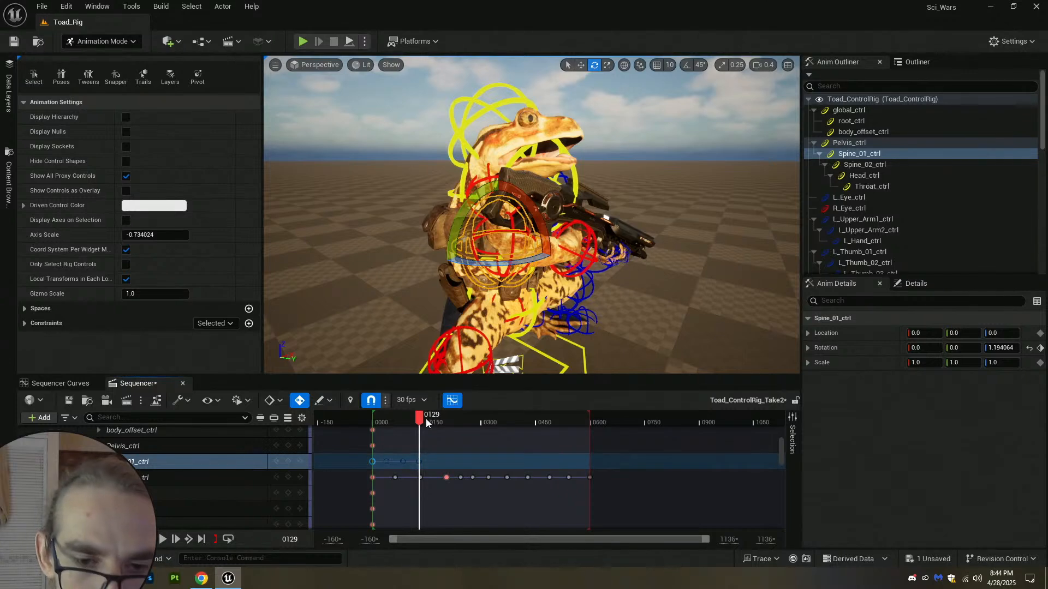
{"action": "left_click_drag", "start_coordinate": [430, 423], "coordinate": [552, 430]}
{"action": "key", "text": "ctrl+v"}
{"action": "key", "text": "ctrl+v"}
{"action": "key", "text": "ctrl+v"}
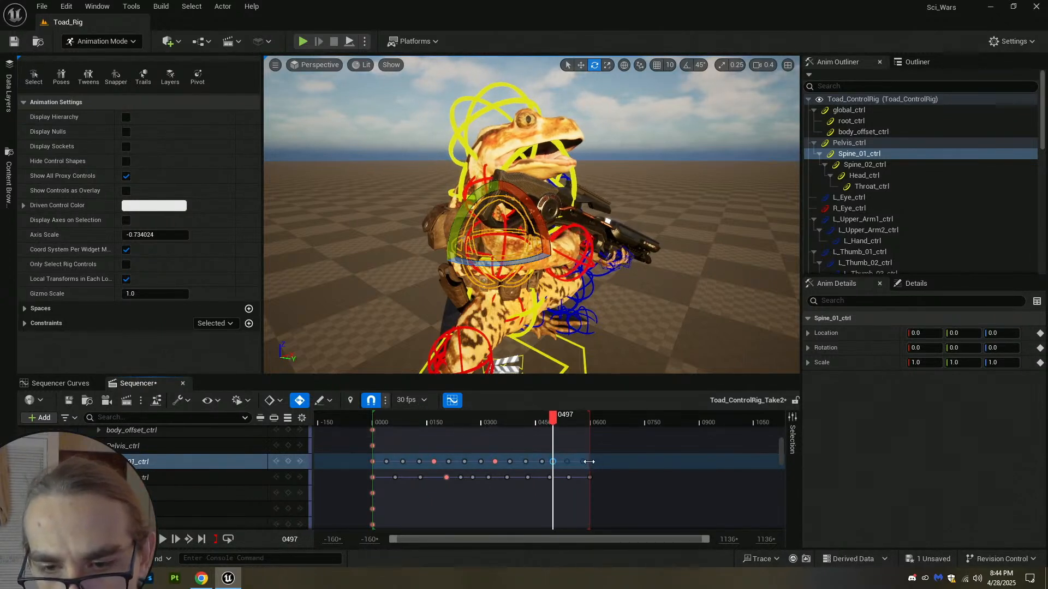
Move the pasted Spine_01_ctrl key at frame 581 to frame 602 and delete the last pasted key beyond it.
{"action": "left_click", "coordinate": [582, 462]}
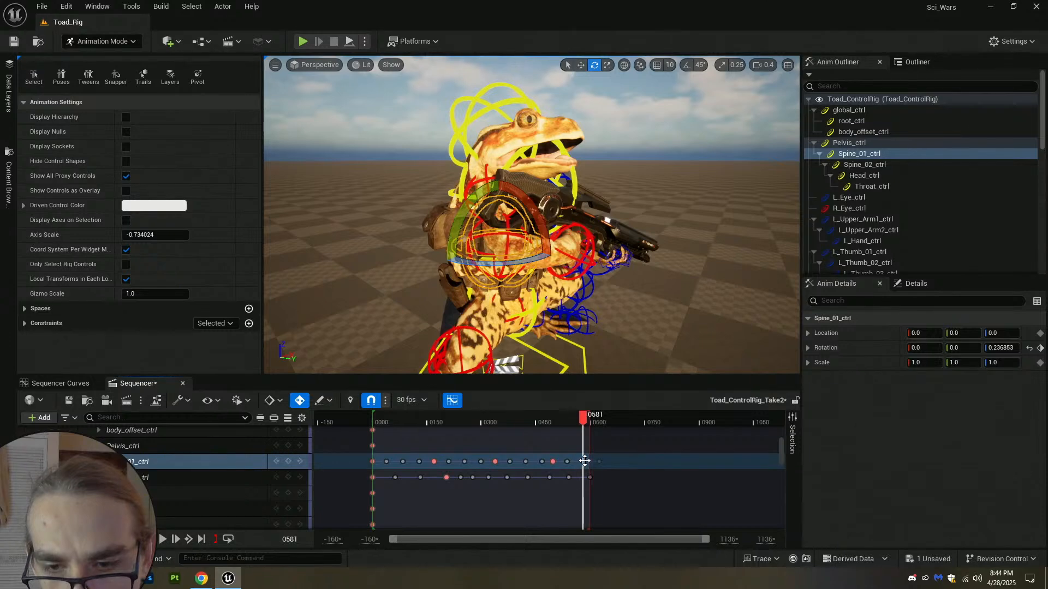
{"action": "left_click_drag", "start_coordinate": [592, 461], "coordinate": [600, 462]}
{"action": "left_click", "coordinate": [598, 458]}
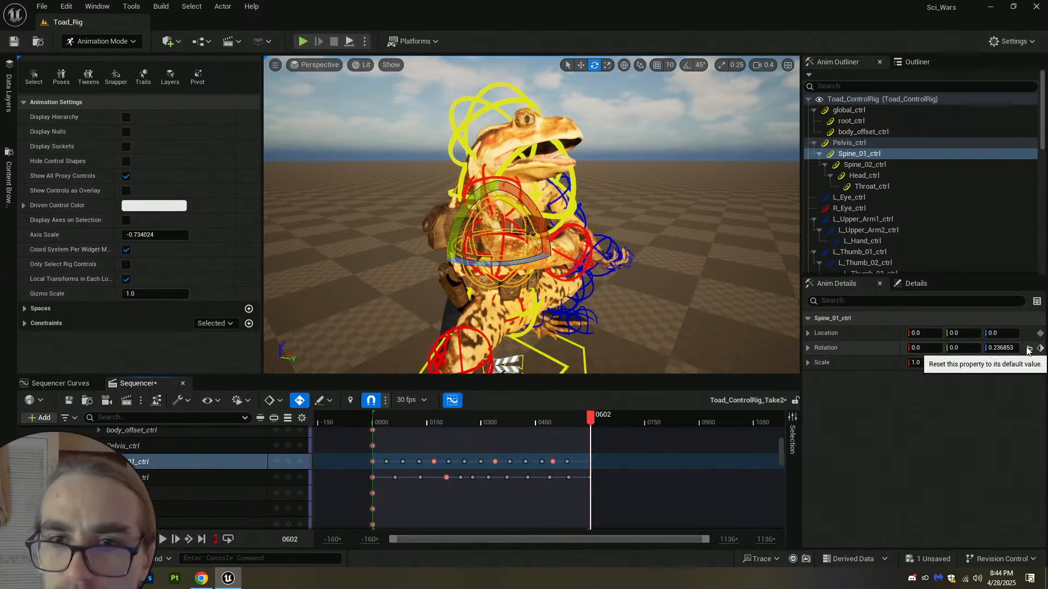
Reset Spine_01_ctrl's rotation to default at frame 602, then save the sequence during a playback check.
{"action": "left_click", "coordinate": [1028, 350]}
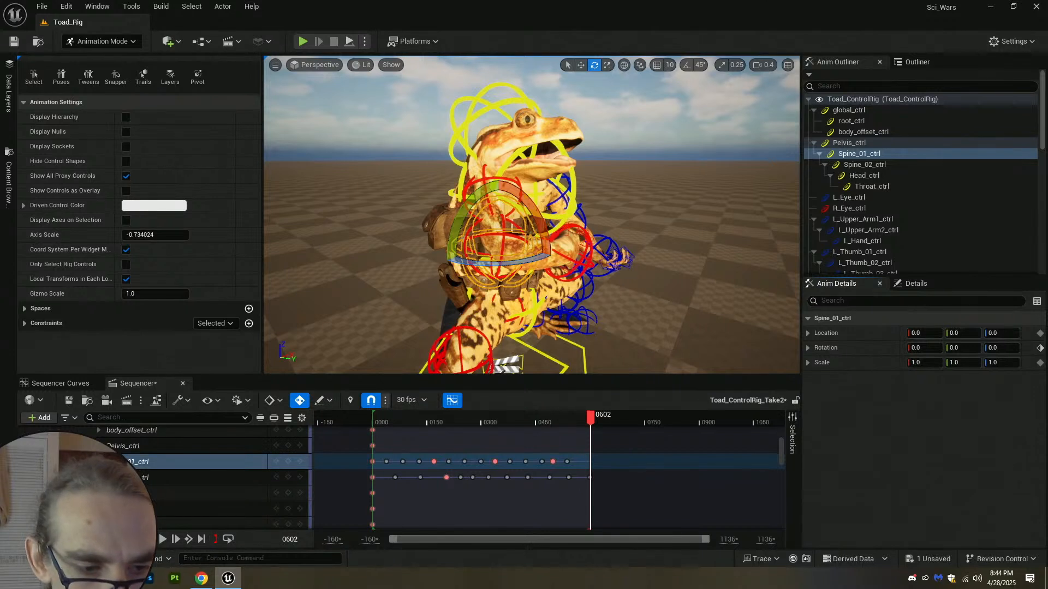
{"action": "left_click", "coordinate": [161, 539]}
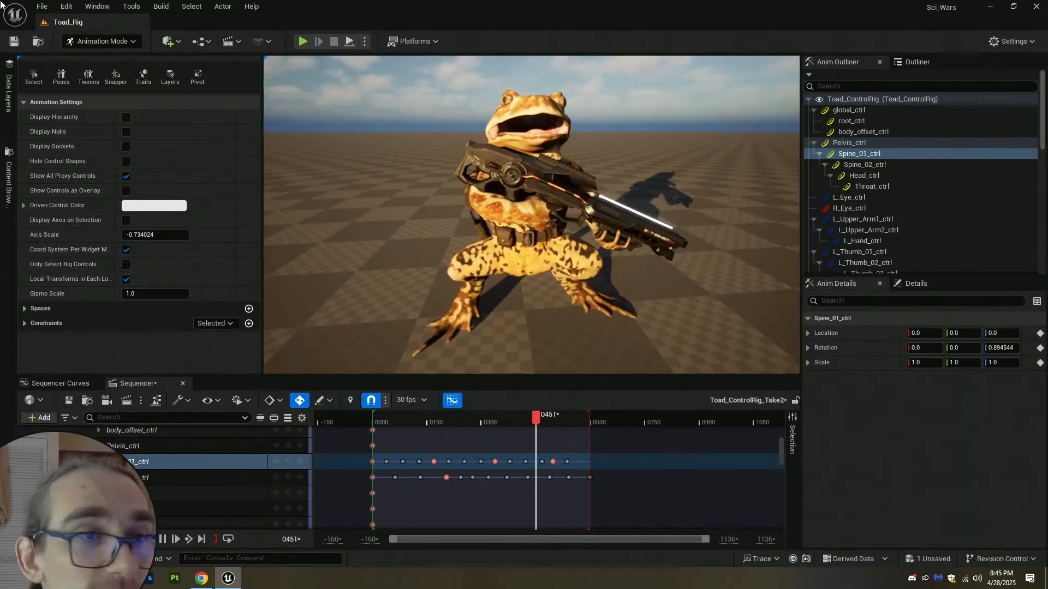
{"action": "left_click", "coordinate": [69, 402]}
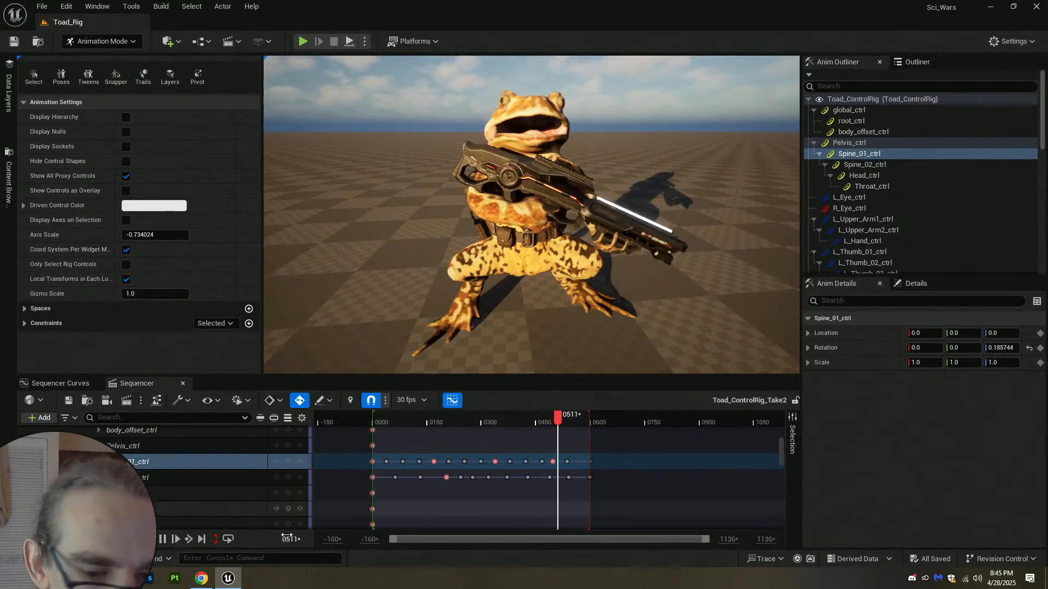
{"action": "left_click", "coordinate": [162, 539]}
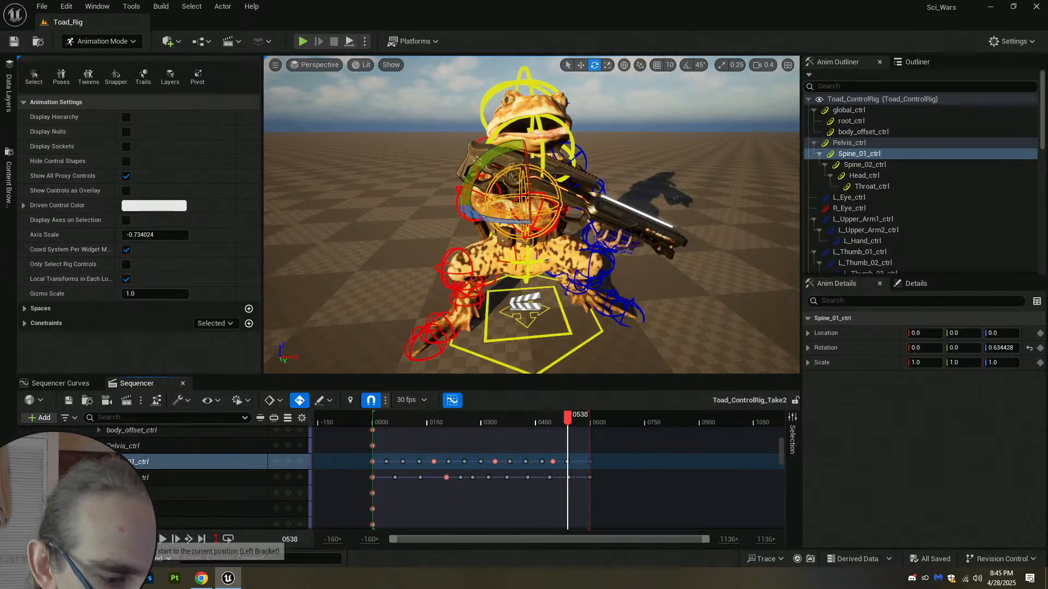
Return to frame 0 and select Pelvis_ctrl with the Rotate tool active.
{"action": "left_click", "coordinate": [111, 539]}
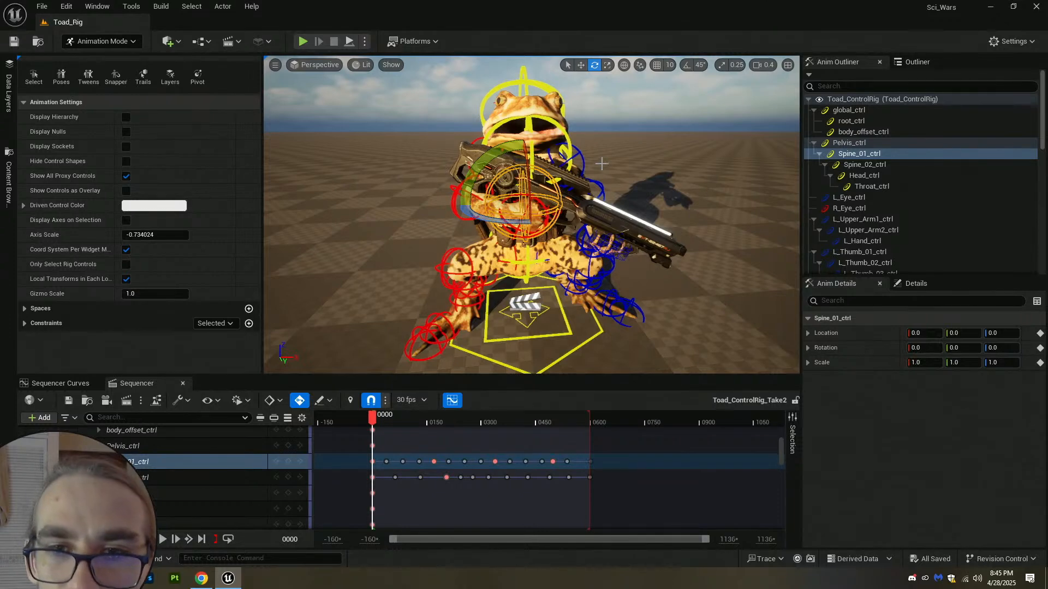
{"action": "right_click_drag", "start_coordinate": [531, 214], "coordinate": [591, 249]}
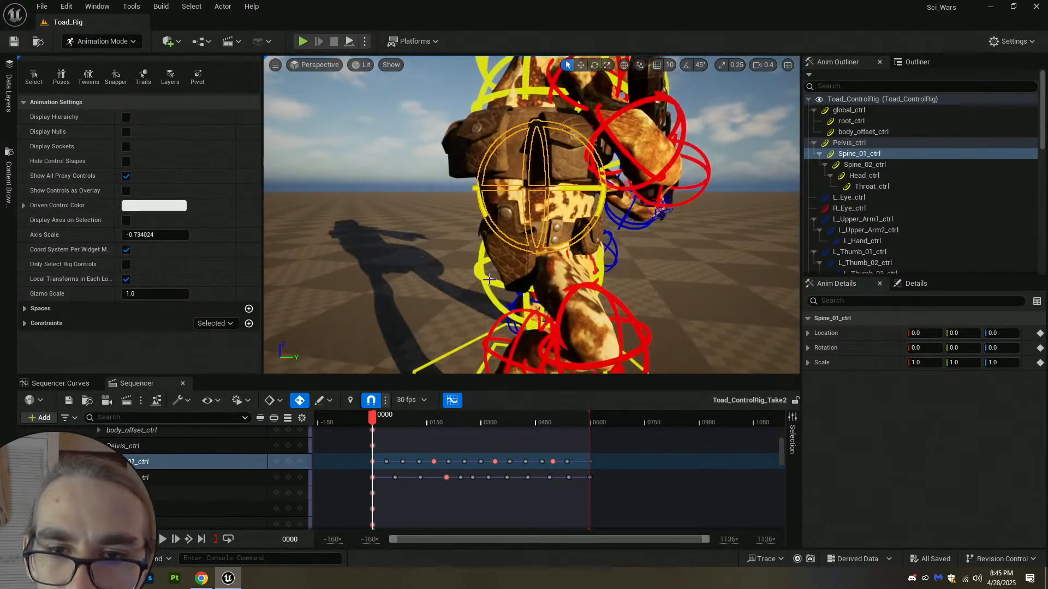
{"action": "left_click", "coordinate": [538, 308]}
{"action": "right_click_drag", "start_coordinate": [538, 307], "coordinate": [469, 306]}
{"action": "key", "text": "e"}
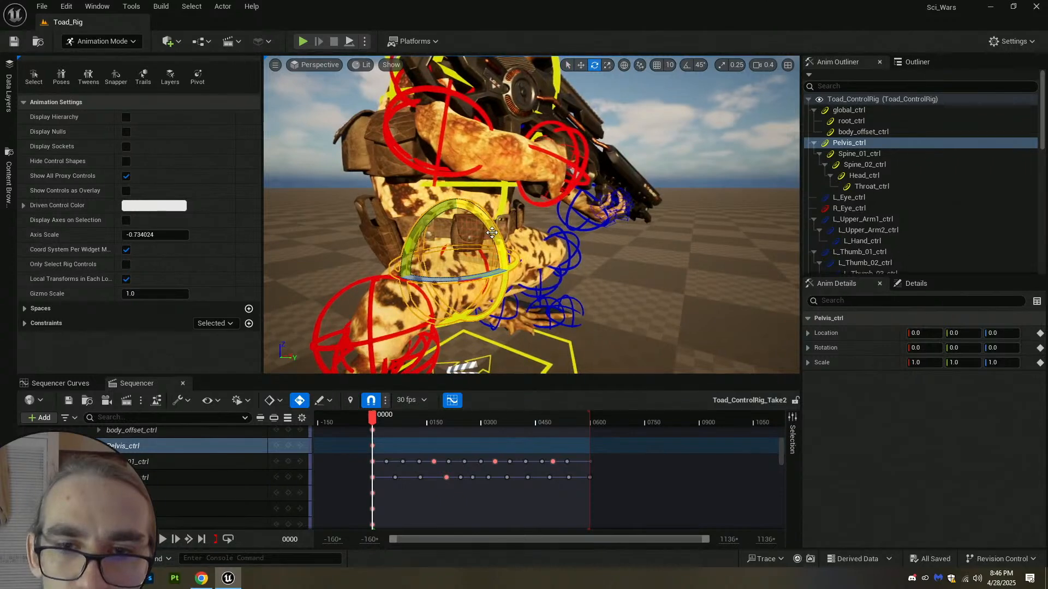
{"action": "left_click_drag", "start_coordinate": [493, 215], "coordinate": [492, 215]}
{"action": "mouse_move", "coordinate": [536, 242]}
{"action": "right_mouse_down"}
{"action": "mouse_move", "coordinate": [551, 235]}
{"action": "mouse_move", "coordinate": [536, 242]}
{"action": "right_mouse_up"}
{"action": "key", "text": "ctrl+z"}
{"action": "key", "text": "ctrl+z"}
{"action": "key", "text": "ctrl+z"}
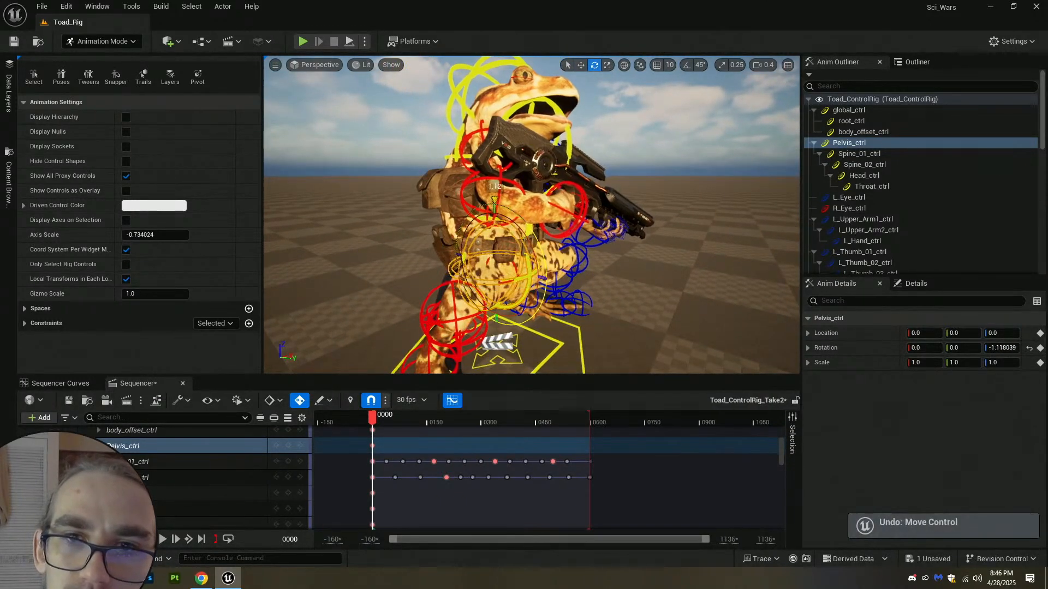
{"action": "key", "text": "ctrl+z"}
{"action": "key", "text": "ctrl+z"}
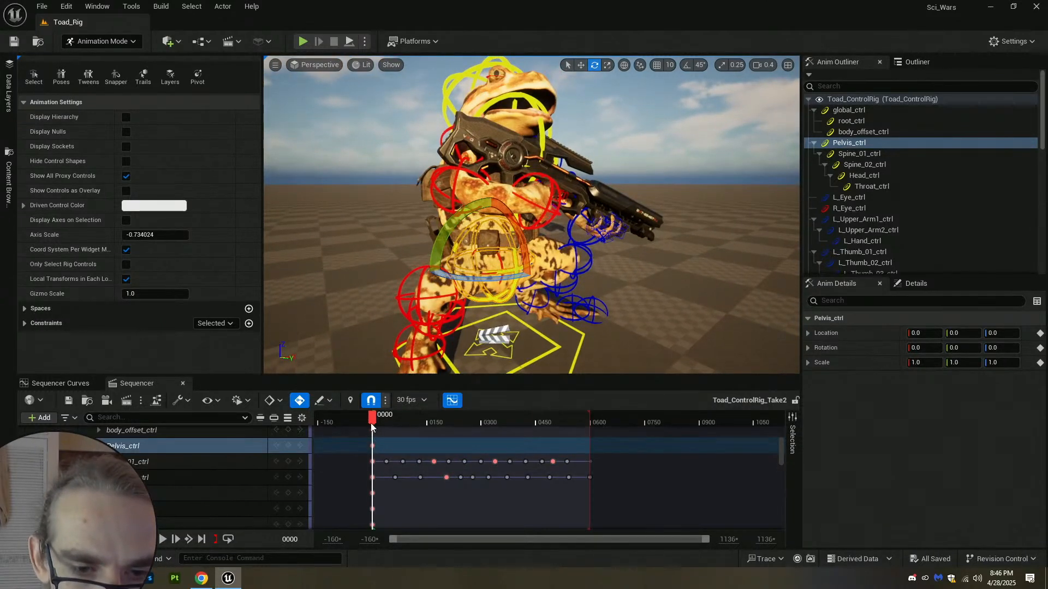
Key Pelvis_ctrl with Z rotation about -1.61 at frame 39 and about -0.61 at frame 85.
{"action": "left_click_drag", "start_coordinate": [373, 426], "coordinate": [388, 425]}
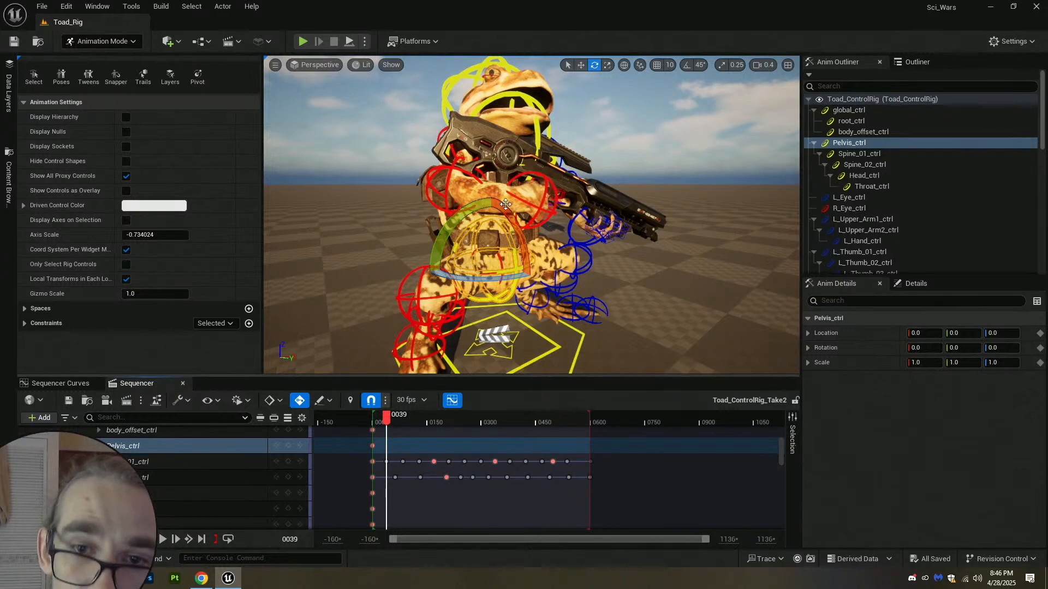
{"action": "left_click_drag", "start_coordinate": [513, 221], "coordinate": [516, 225]}
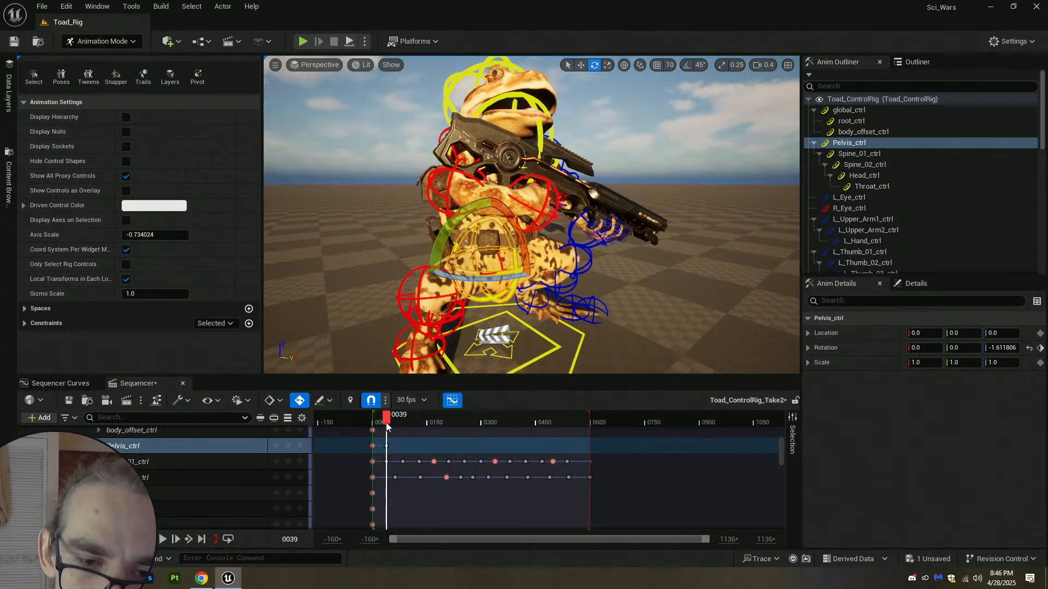
{"action": "left_click", "coordinate": [403, 422]}
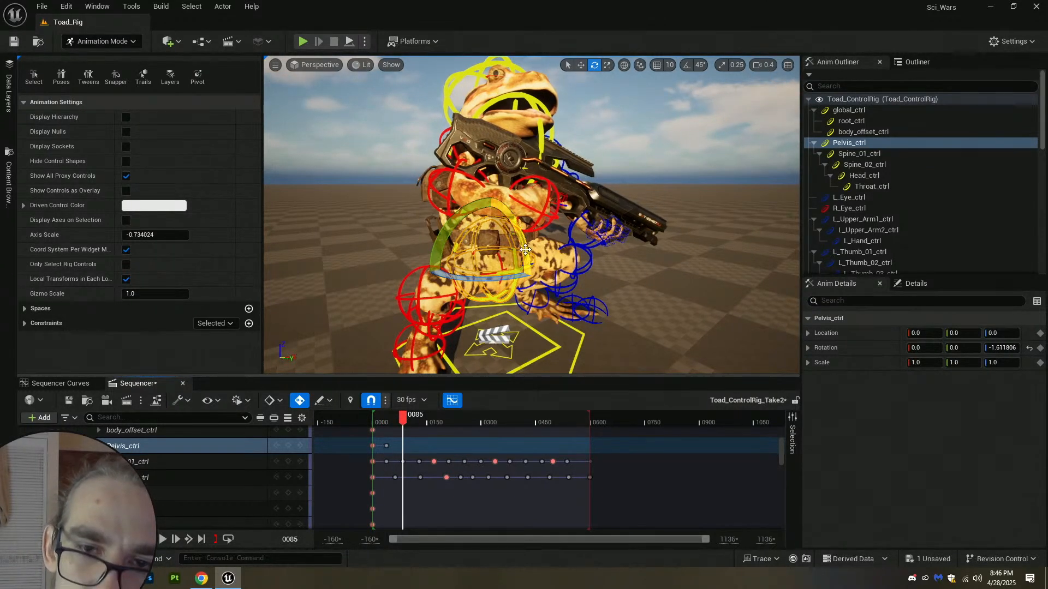
{"action": "left_click_drag", "start_coordinate": [524, 254], "coordinate": [523, 252]}
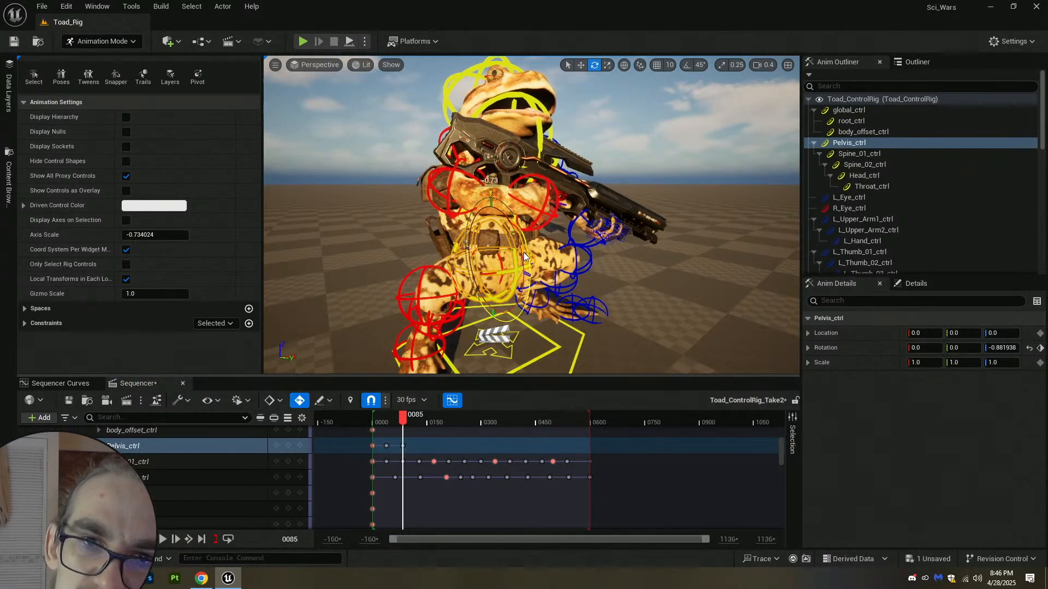
Key Pelvis_ctrl at frame 132 with Z rotation about -1.03.
{"action": "left_click", "coordinate": [418, 424]}
{"action": "left_click", "coordinate": [421, 426]}
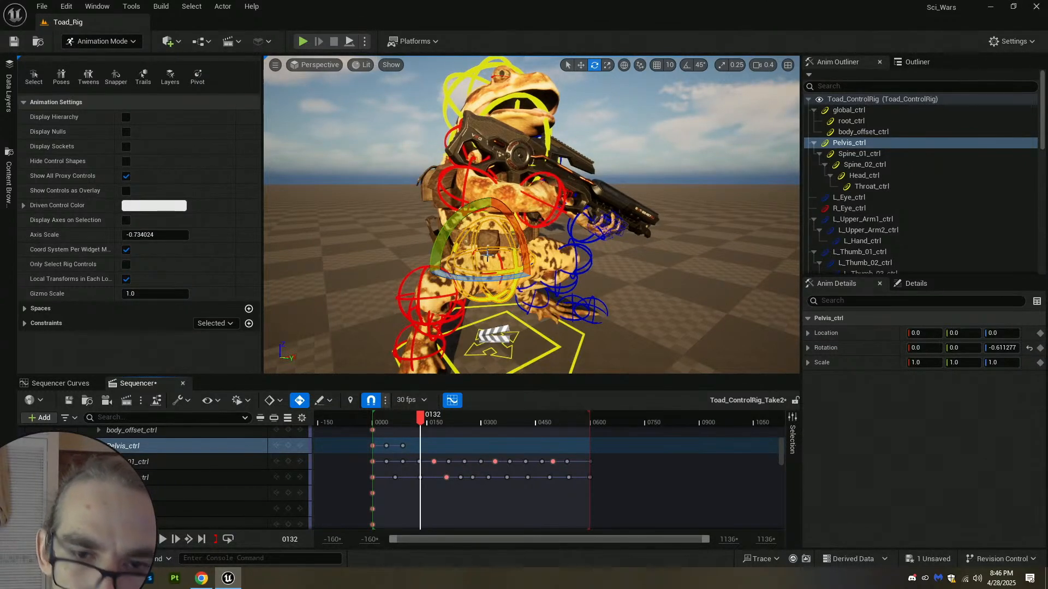
{"action": "left_click_drag", "start_coordinate": [521, 236], "coordinate": [517, 243]}
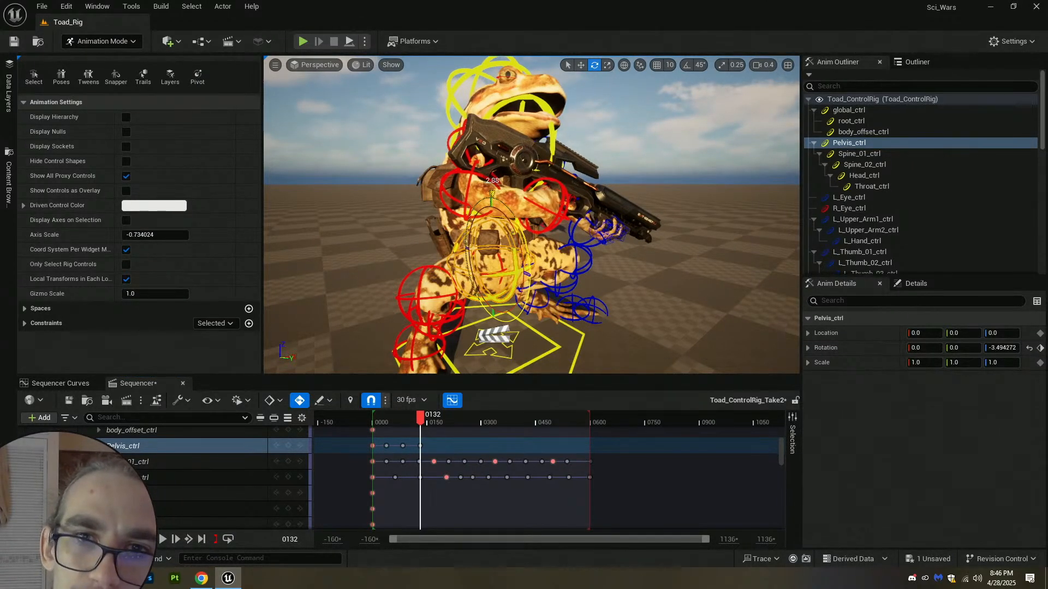
{"action": "key", "text": "ctrl+z"}
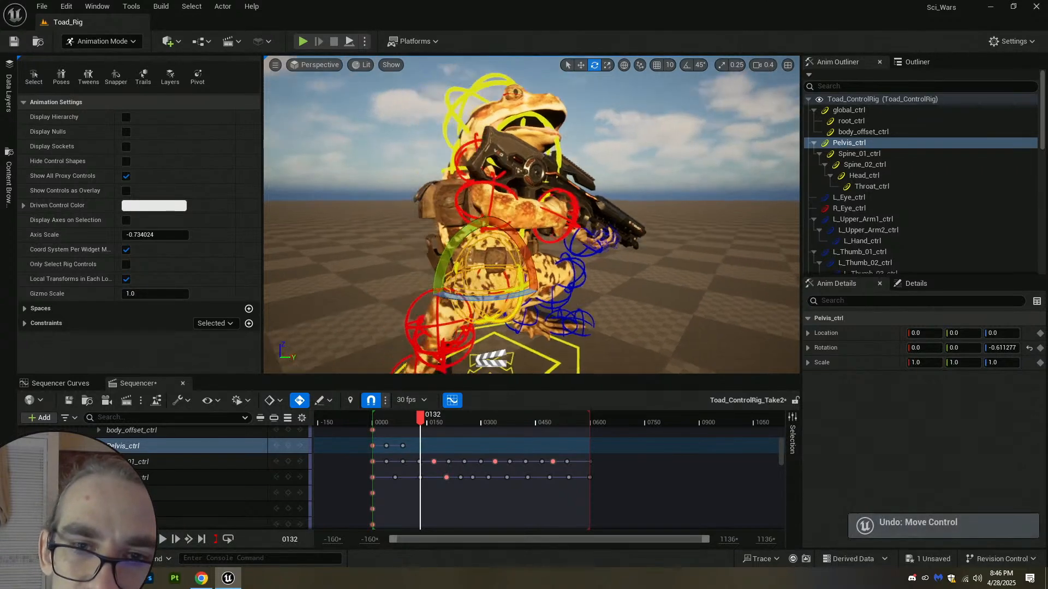
{"action": "left_click_drag", "start_coordinate": [473, 333], "coordinate": [527, 334], "text": "alt"}
{"action": "left_click_drag", "start_coordinate": [473, 314], "coordinate": [473, 333]}
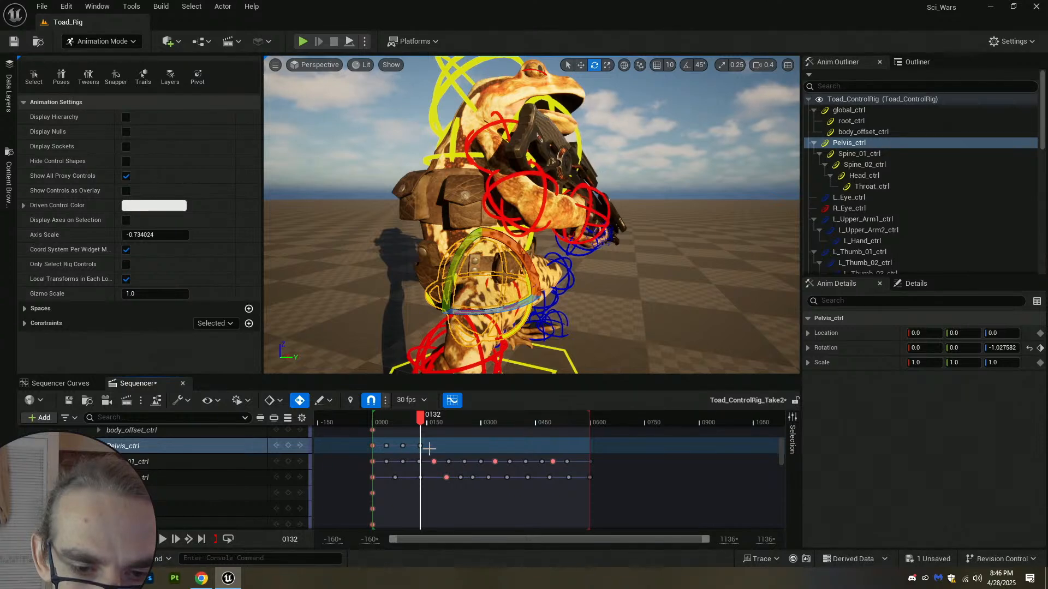
Copy the Pelvis_ctrl keys at frames 85 and 132 and paste them repeatedly along the timeline up to frame 520.
{"action": "mouse_move", "coordinate": [401, 420]}
{"action": "left_mouse_down"}
{"action": "mouse_move", "coordinate": [372, 424]}
{"action": "mouse_move", "coordinate": [399, 434]}
{"action": "left_mouse_up"}
{"action": "mouse_move", "coordinate": [412, 430]}
{"action": "left_mouse_down"}
{"action": "mouse_move", "coordinate": [434, 432]}
{"action": "mouse_move", "coordinate": [378, 431]}
{"action": "mouse_move", "coordinate": [415, 431]}
{"action": "left_mouse_up"}
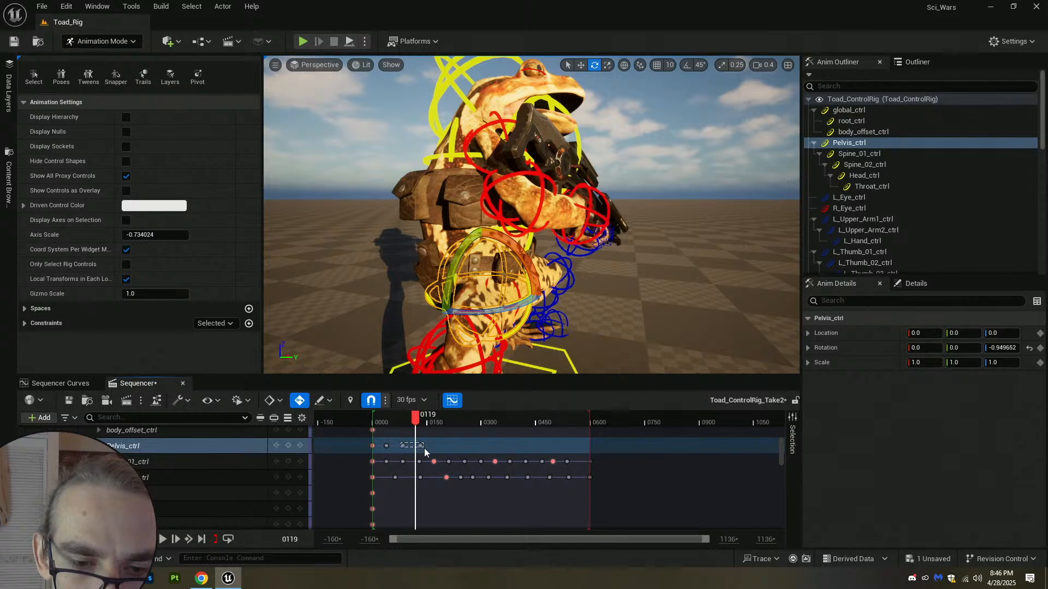
{"action": "left_click_drag", "start_coordinate": [415, 425], "coordinate": [564, 429]}
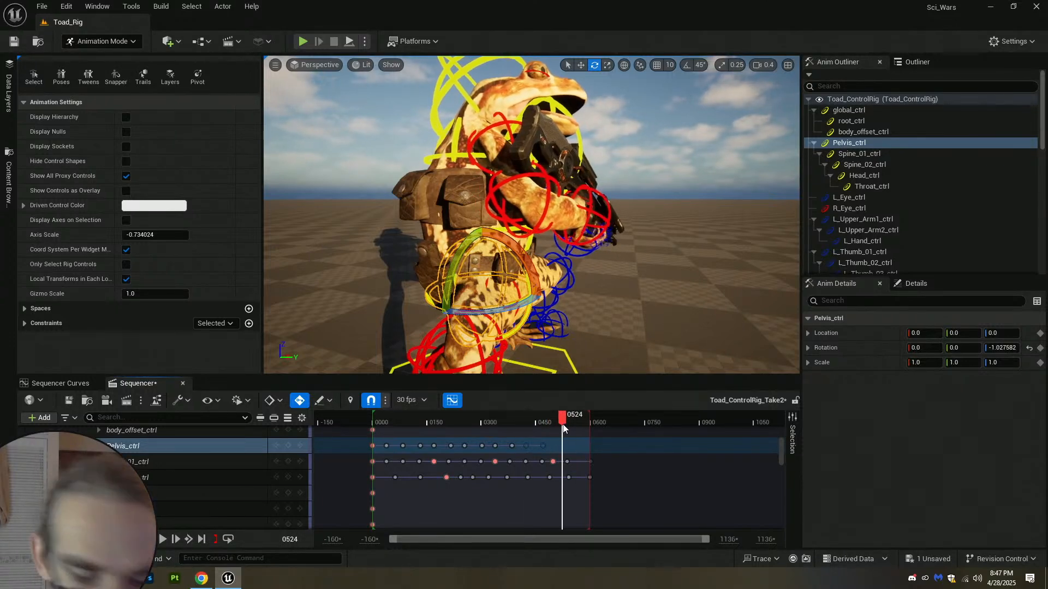
{"action": "key", "text": "ctrl+v"}
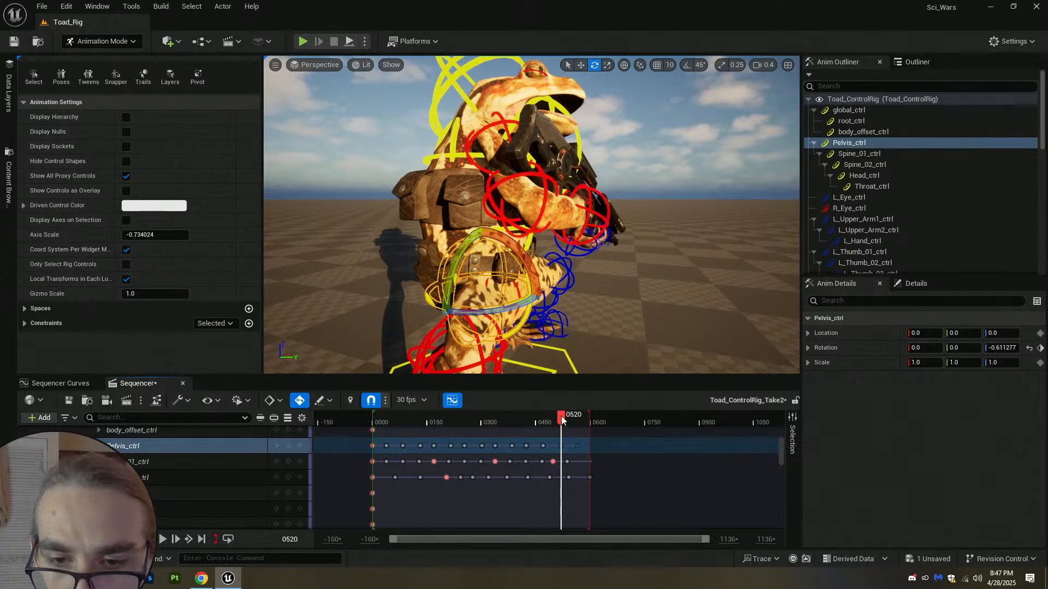
Reset Pelvis_ctrl's rotation to default at frame 602 and save the level.
{"action": "left_click_drag", "start_coordinate": [561, 417], "coordinate": [587, 426]}
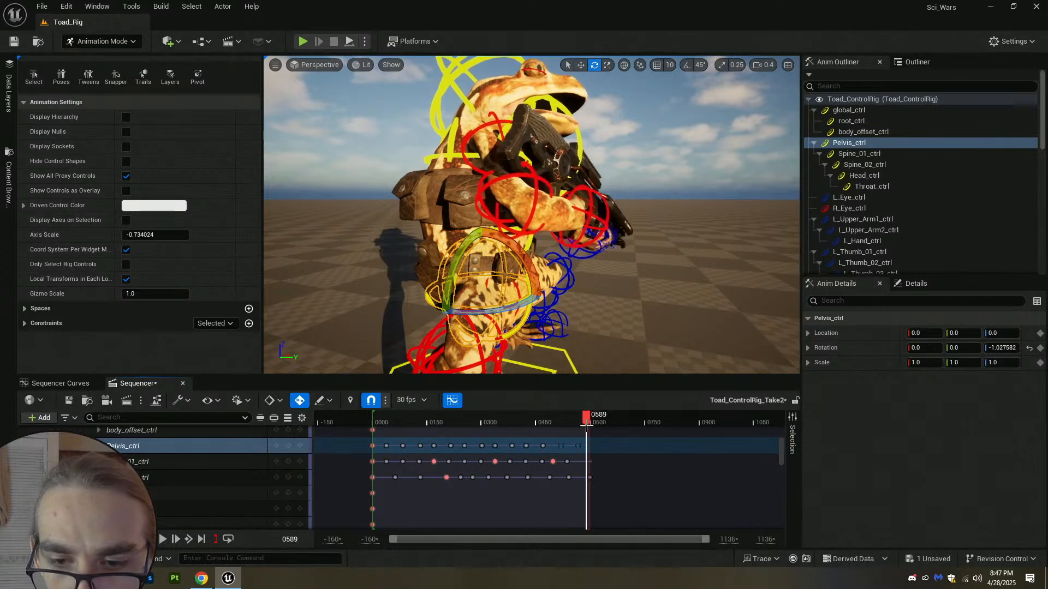
{"action": "left_click", "coordinate": [589, 461]}
{"action": "left_click", "coordinate": [1029, 348]}
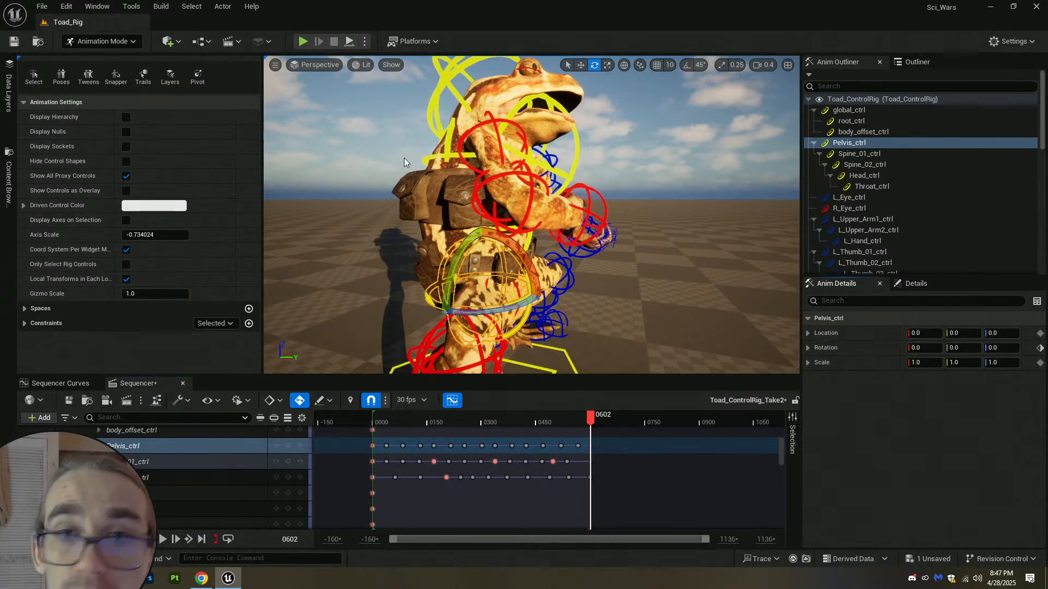
{"action": "left_click", "coordinate": [12, 44]}
Play the animation from the front to check the pelvis motion together with the spine motion.
{"action": "right_click_drag", "start_coordinate": [670, 277], "coordinate": [535, 295]}
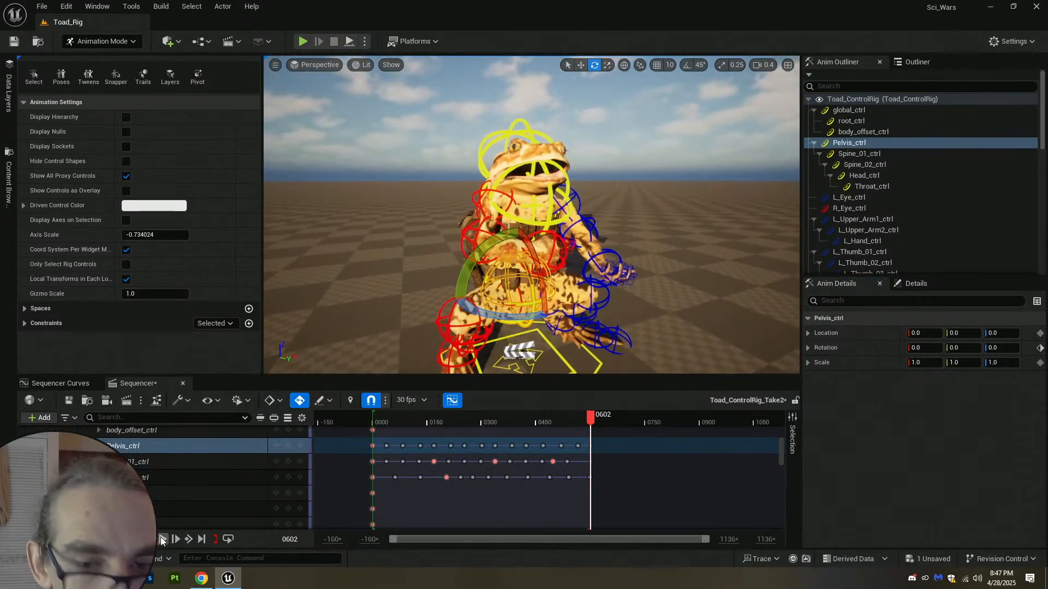
{"action": "key", "text": "space"}
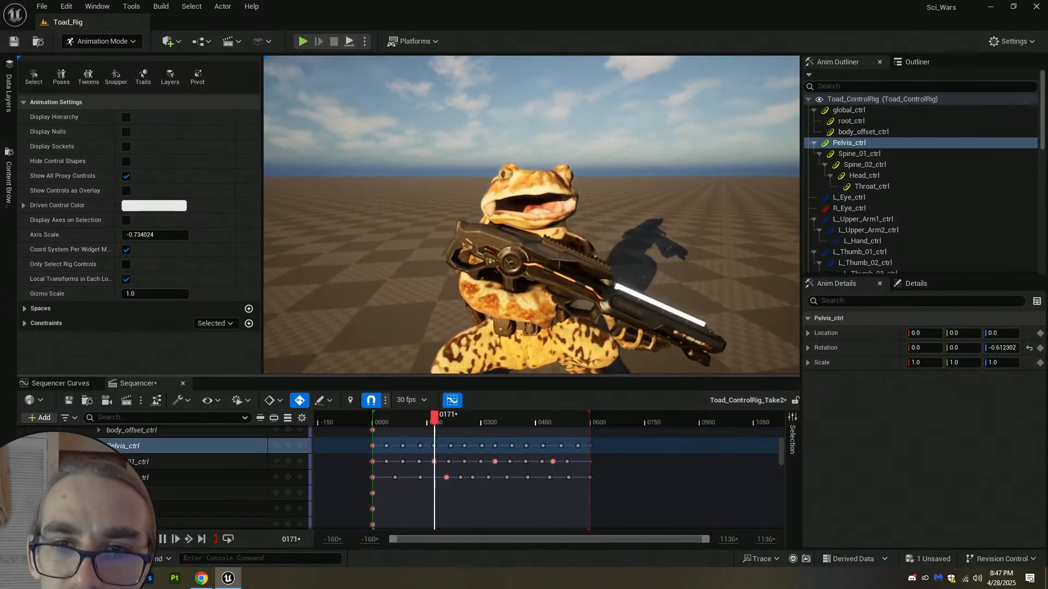
{"action": "left_click", "coordinate": [163, 539]}
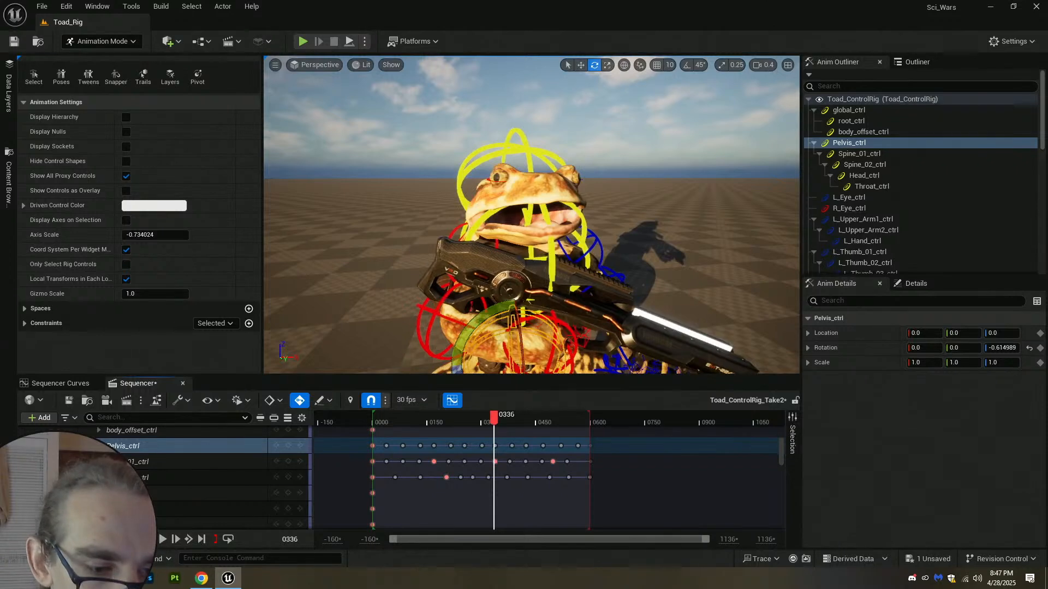
Key Head_ctrl with rotation about -2.23, 5.12, 1.70 at frame 37 and about 1.69, 5.11, -1.36 at frame 82.
{"action": "key", "text": "Up"}
{"action": "left_click", "coordinate": [567, 213]}
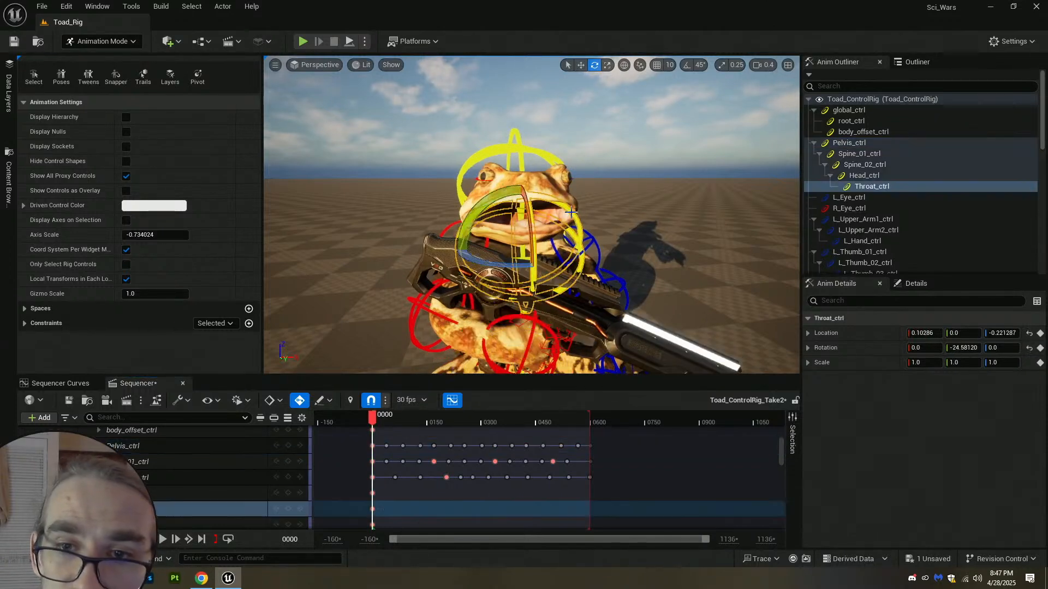
{"action": "left_click_drag", "start_coordinate": [499, 261], "coordinate": [586, 270], "text": "alt"}
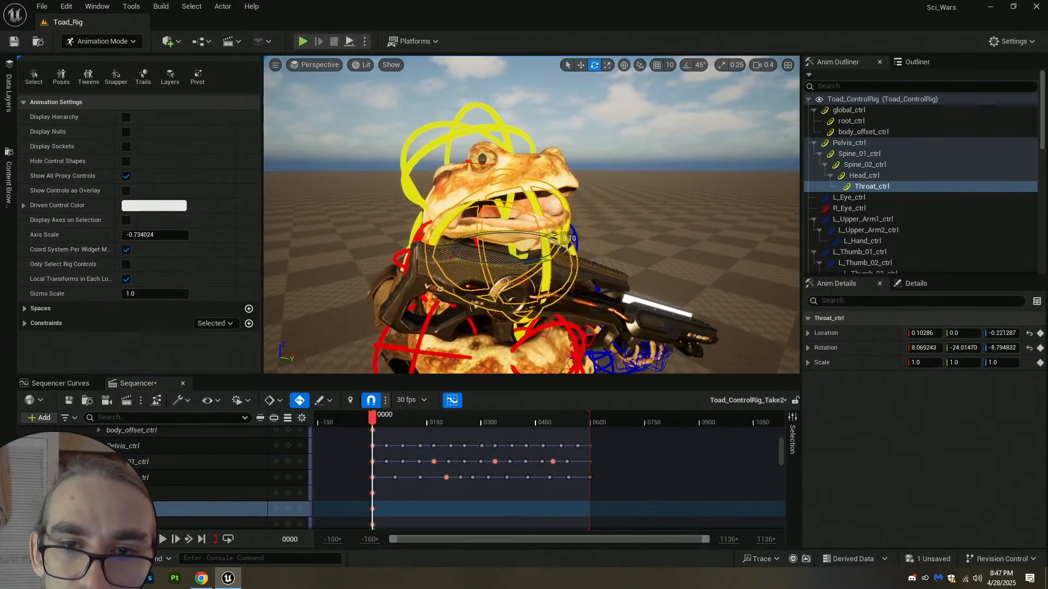
{"action": "left_click", "coordinate": [510, 144]}
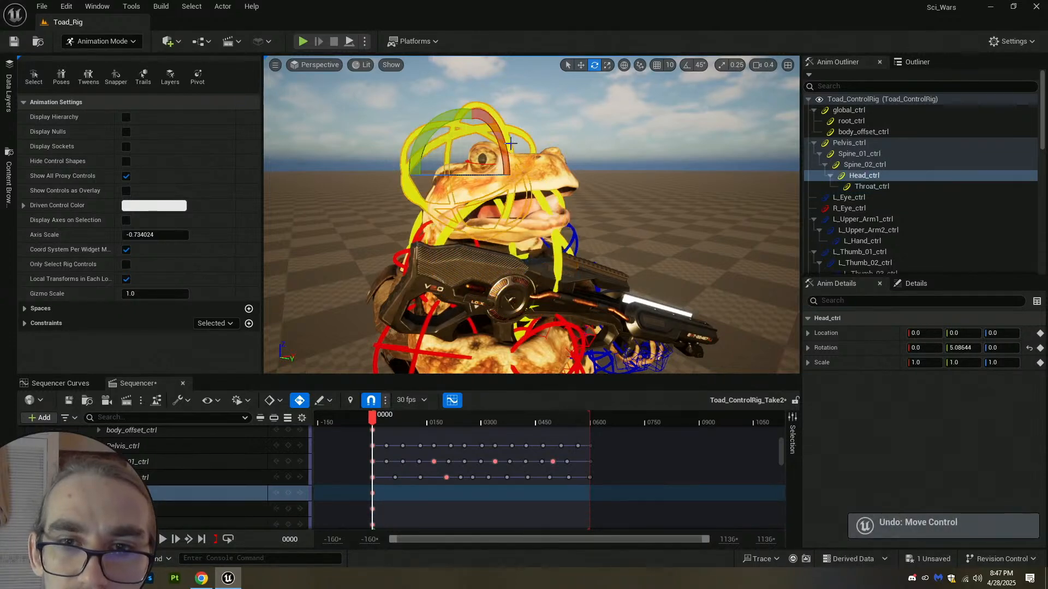
{"action": "mouse_move", "coordinate": [482, 175]}
{"action": "left_mouse_down"}
{"action": "mouse_move", "coordinate": [538, 175]}
{"action": "mouse_move", "coordinate": [491, 180]}
{"action": "mouse_move", "coordinate": [513, 189]}
{"action": "mouse_move", "coordinate": [486, 183]}
{"action": "left_mouse_up"}
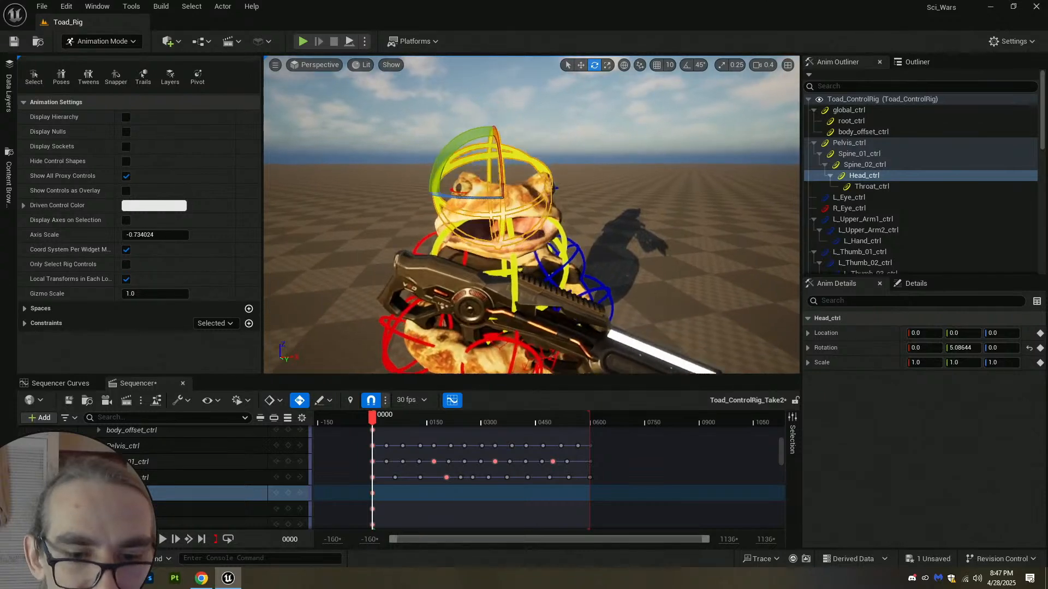
{"action": "right_click_drag", "start_coordinate": [486, 182], "coordinate": [485, 191]}
{"action": "mouse_move", "coordinate": [381, 418]}
{"action": "left_mouse_down"}
{"action": "mouse_move", "coordinate": [398, 420]}
{"action": "mouse_move", "coordinate": [386, 421]}
{"action": "left_mouse_up"}
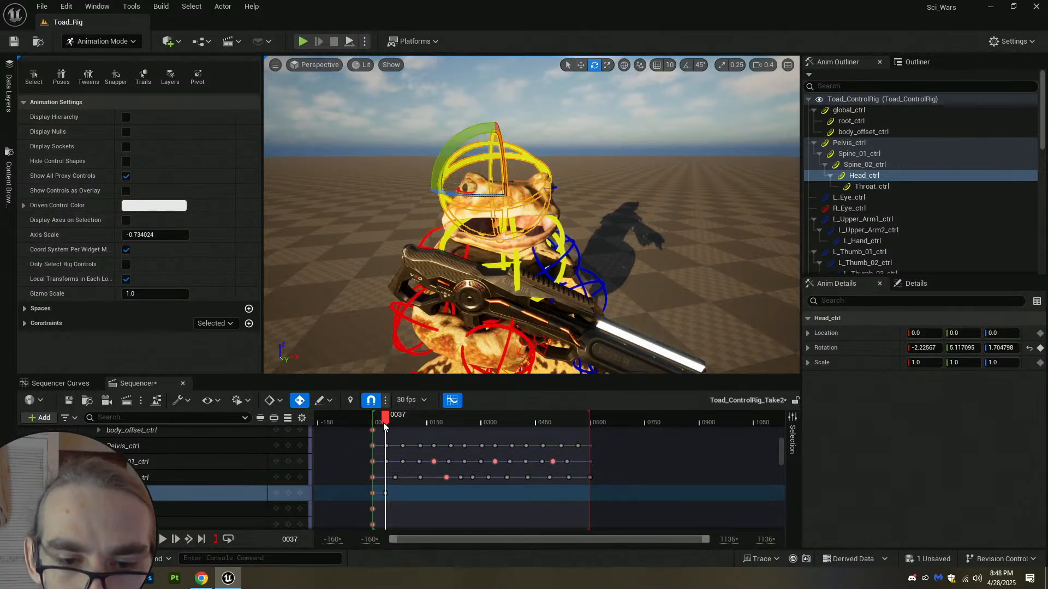
{"action": "left_click_drag", "start_coordinate": [385, 427], "coordinate": [403, 428]}
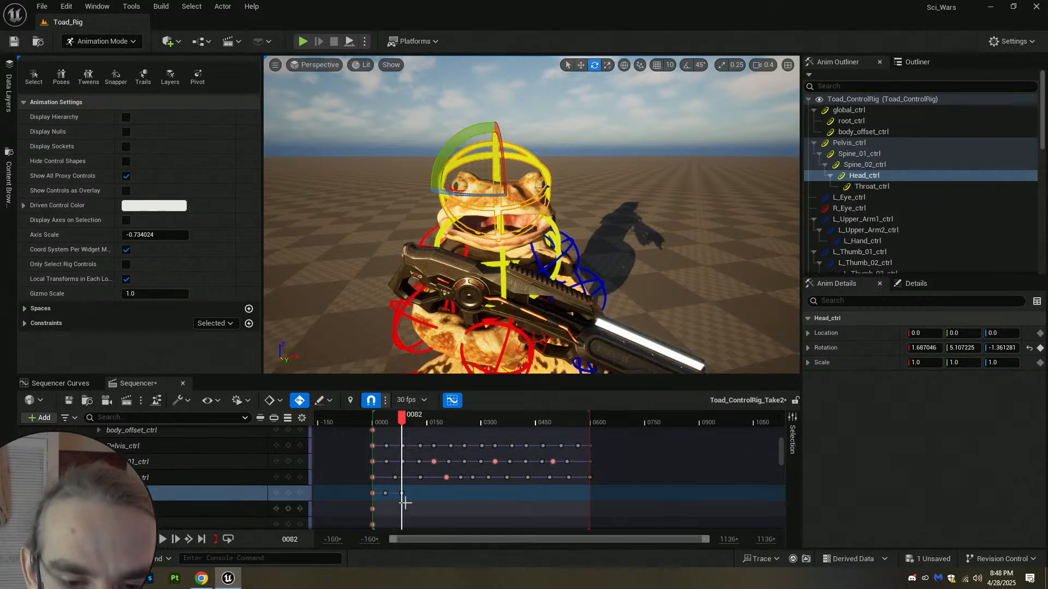
Copy the Head_ctrl keys at frames 37 and 82, paste them repeatedly up to frame 508, and go to frame 600.
{"action": "key", "text": "q"}
{"action": "left_click", "coordinate": [385, 493]}
{"action": "left_click", "coordinate": [401, 493]}
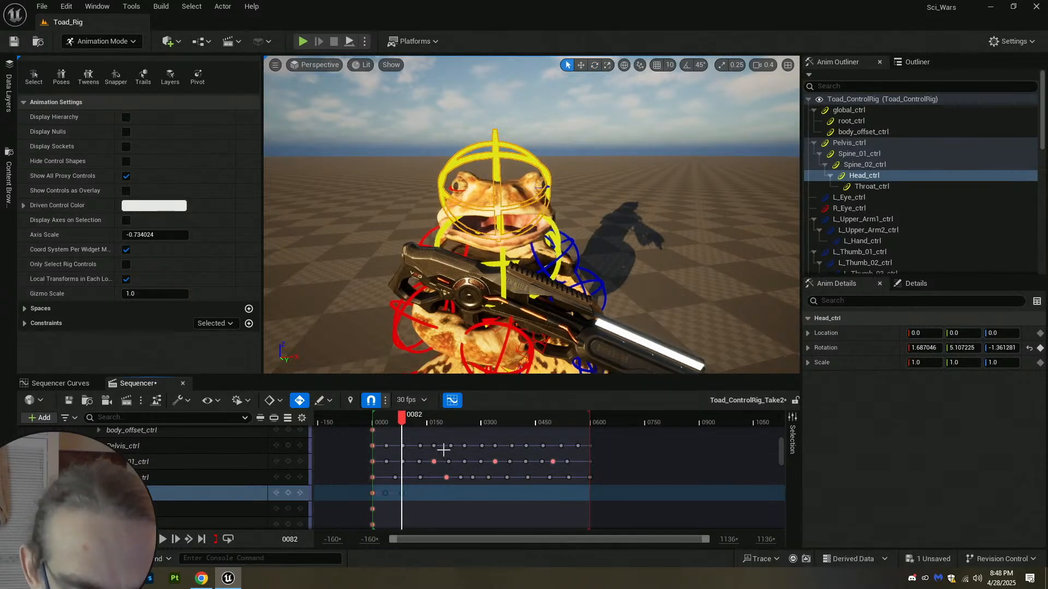
{"action": "left_click_drag", "start_coordinate": [410, 420], "coordinate": [558, 426]}
{"action": "key", "text": "ctrl+v"}
{"action": "key", "text": "ctrl+v"}
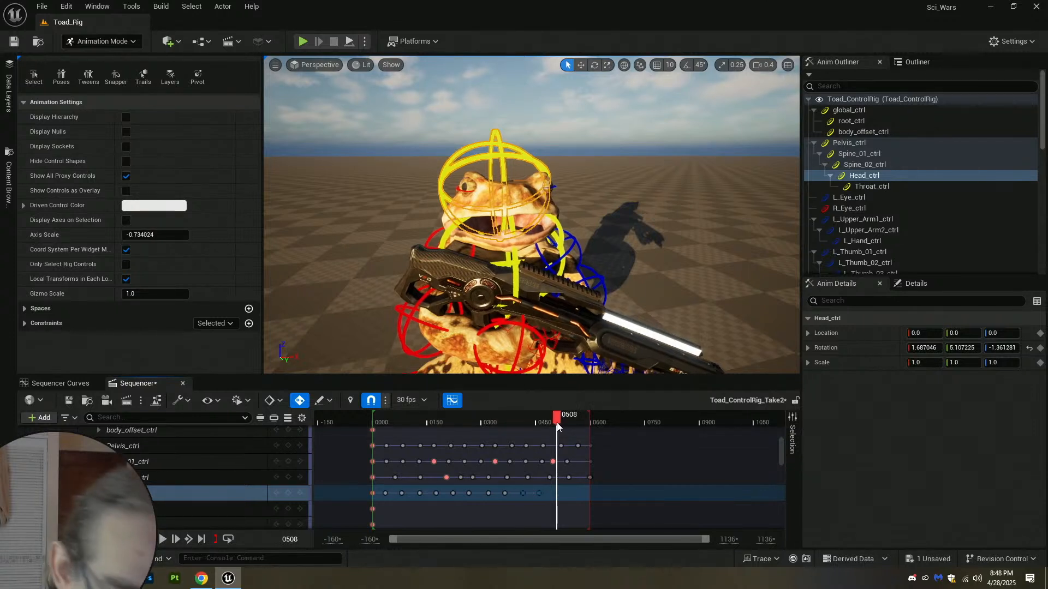
{"action": "key", "text": "ctrl+v"}
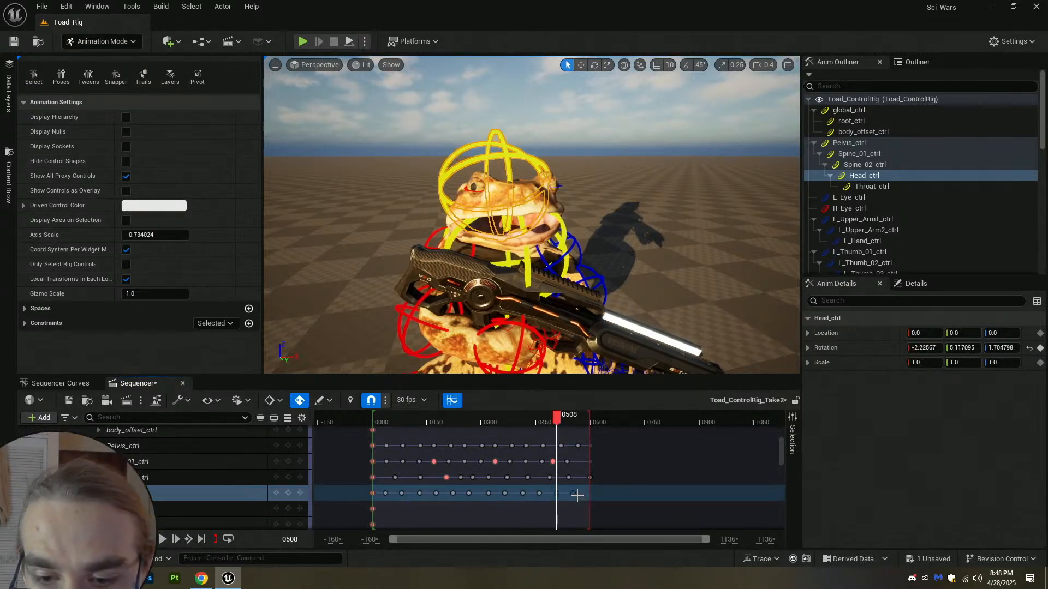
{"action": "left_click", "coordinate": [589, 477]}
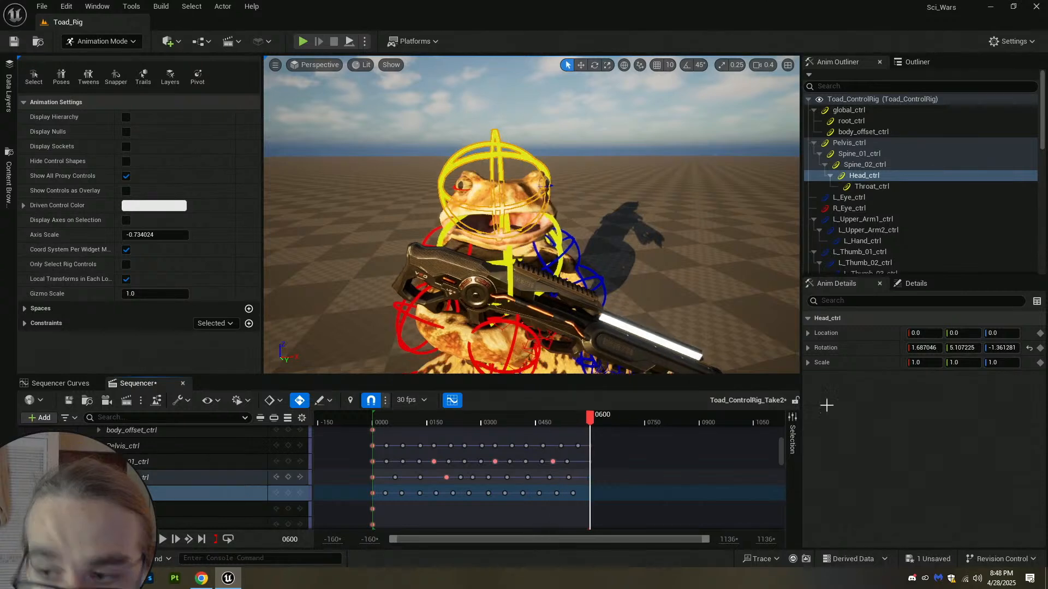
Reset Head_ctrl's rotation to default at frame 600 and save the level.
{"action": "left_click", "coordinate": [14, 42]}
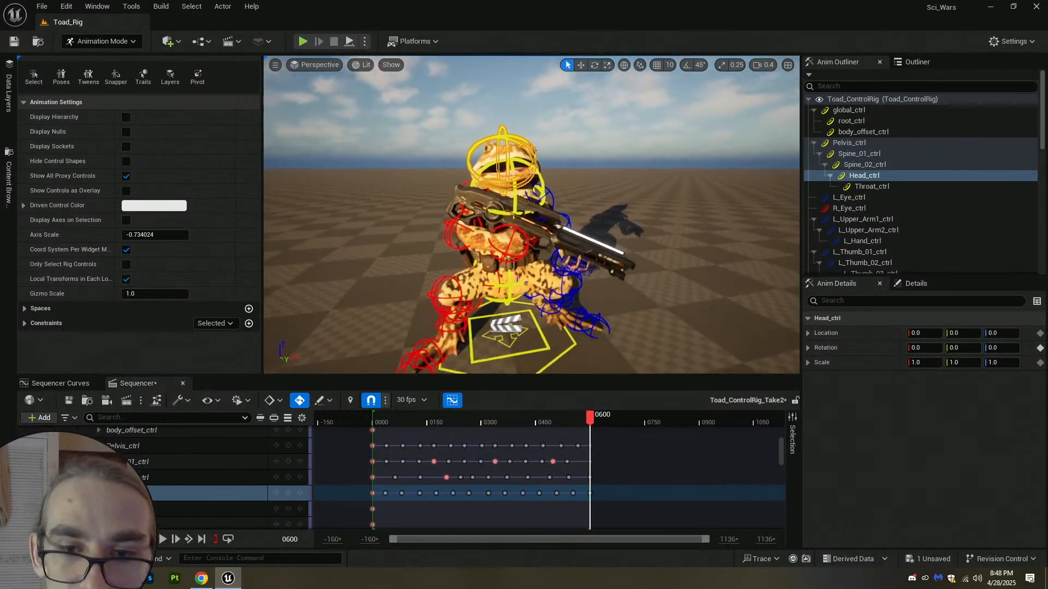
Play the animation from the front and replay it from about frame 585 to check the transition from the end back to the start.
{"action": "left_click", "coordinate": [163, 540]}
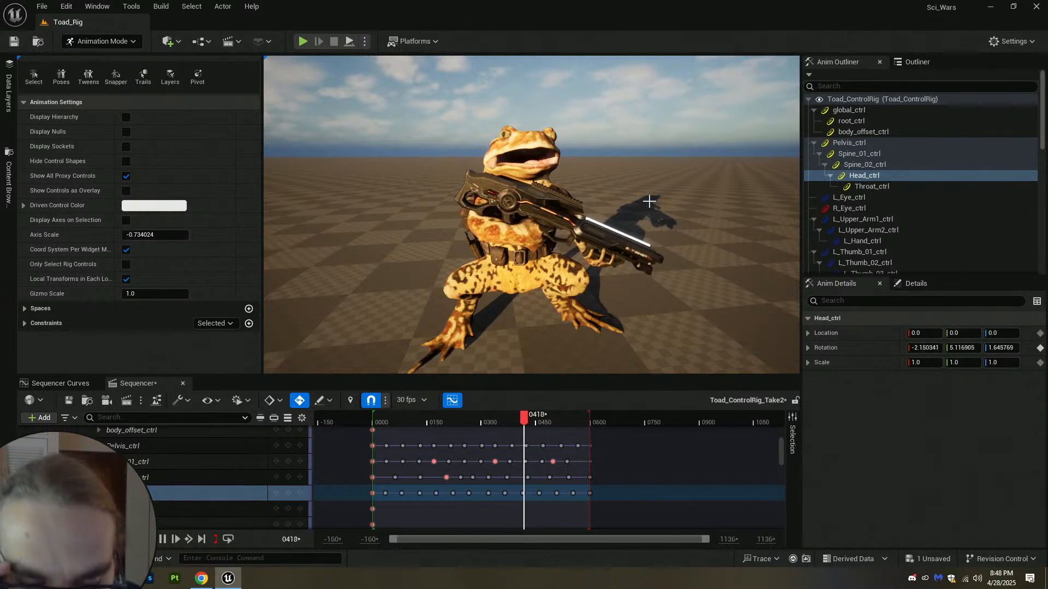
{"action": "right_click_drag", "start_coordinate": [648, 201], "coordinate": [642, 184]}
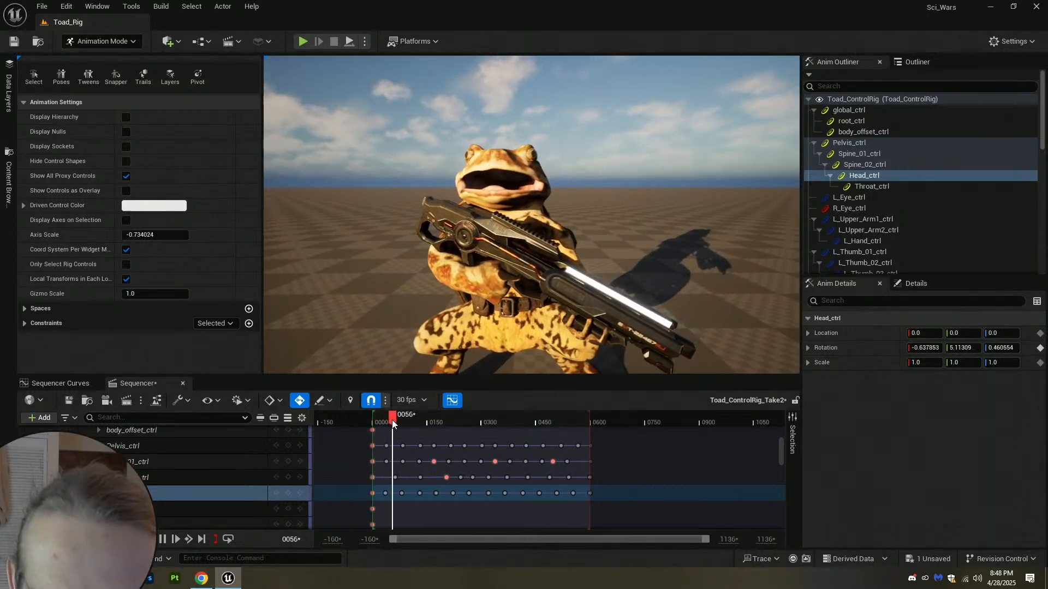
{"action": "left_click_drag", "start_coordinate": [441, 420], "coordinate": [585, 437]}
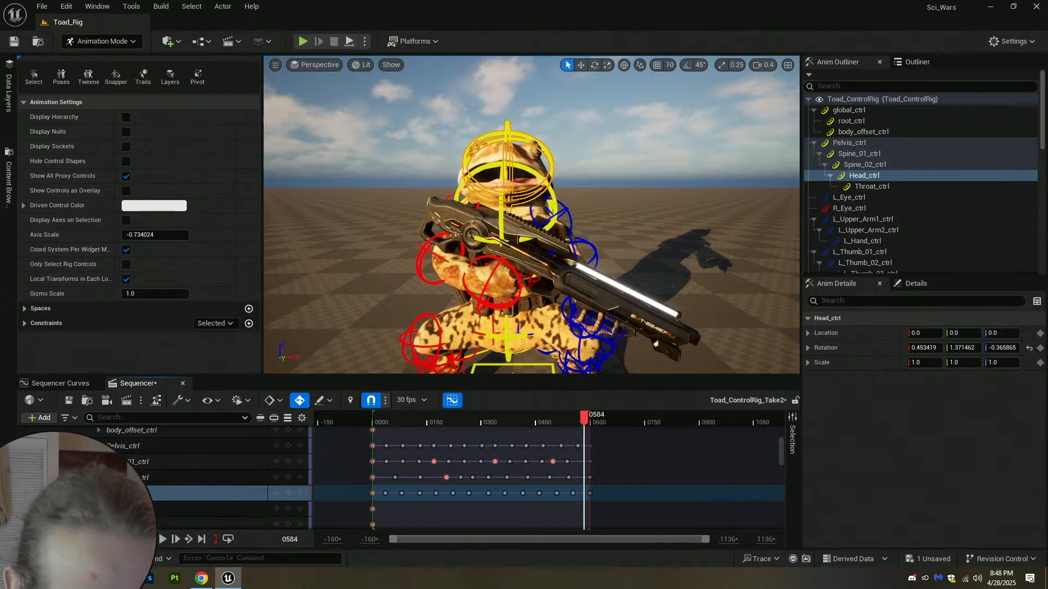
{"action": "left_click", "coordinate": [160, 539]}
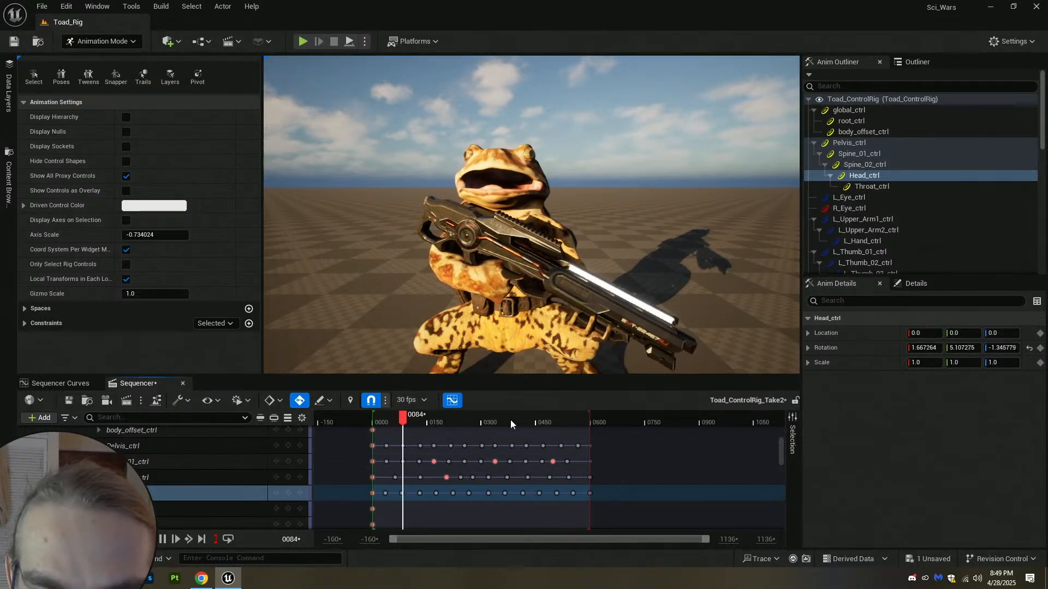
{"action": "left_click_drag", "start_coordinate": [510, 420], "coordinate": [583, 431]}
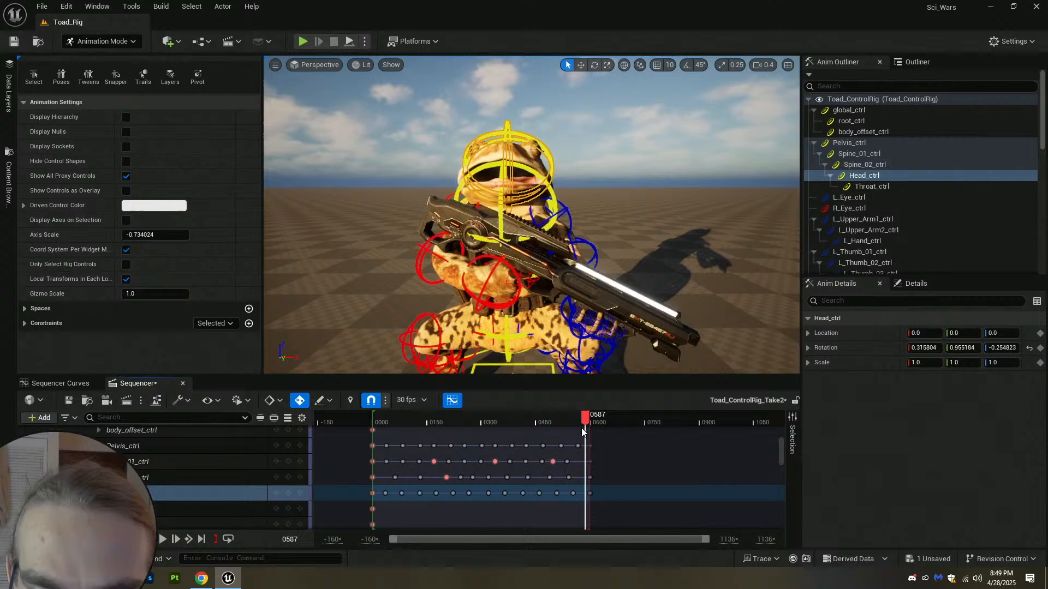
{"action": "left_click", "coordinate": [160, 539]}
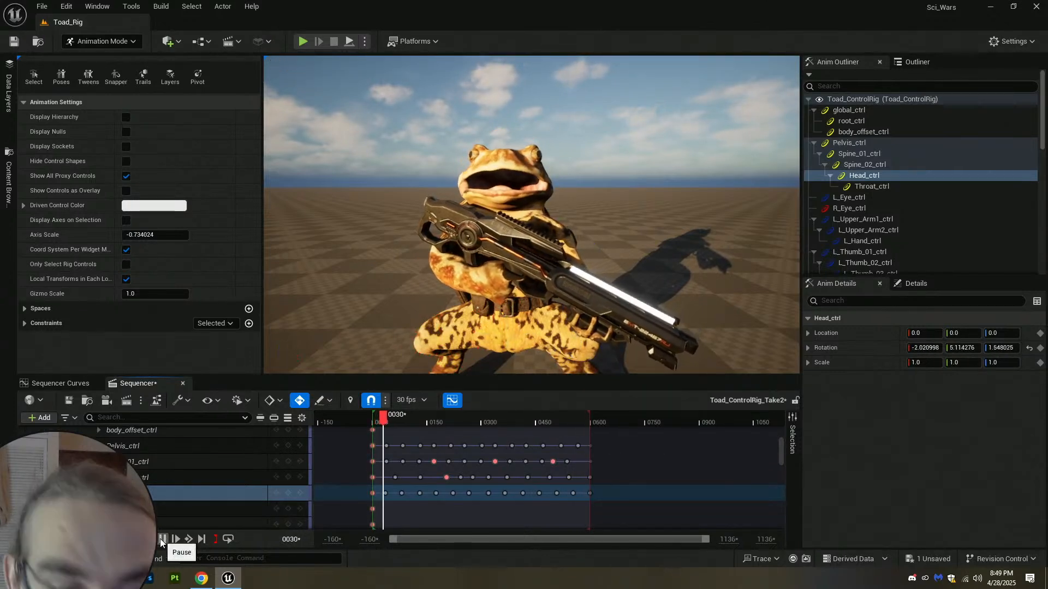
{"action": "left_click", "coordinate": [160, 539]}
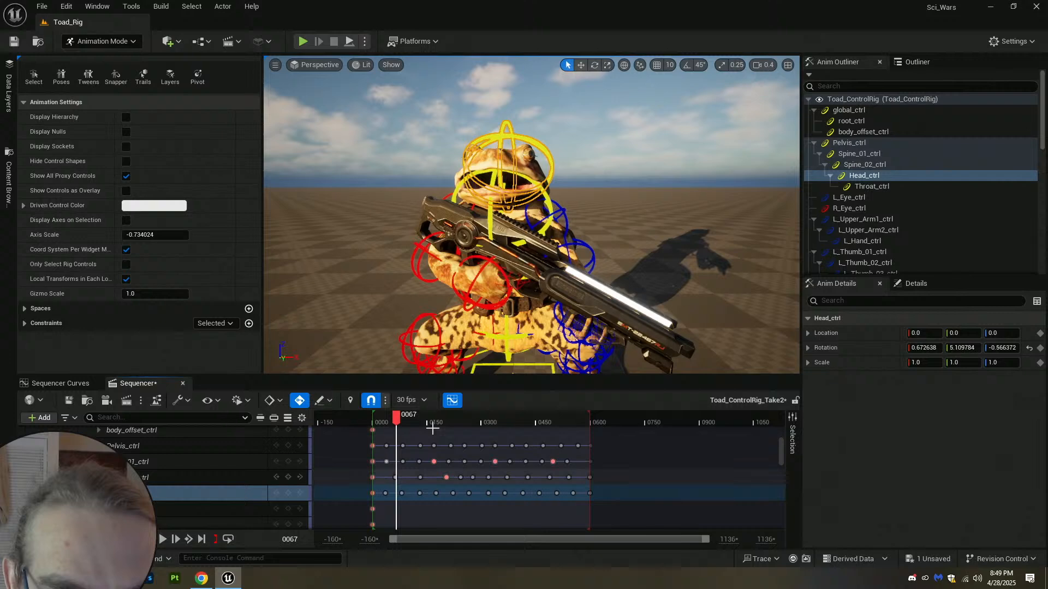
Copy Pelvis_ctrl's frame 0 key and paste it at the end of its track at frame 602.
{"action": "left_click", "coordinate": [591, 446]}
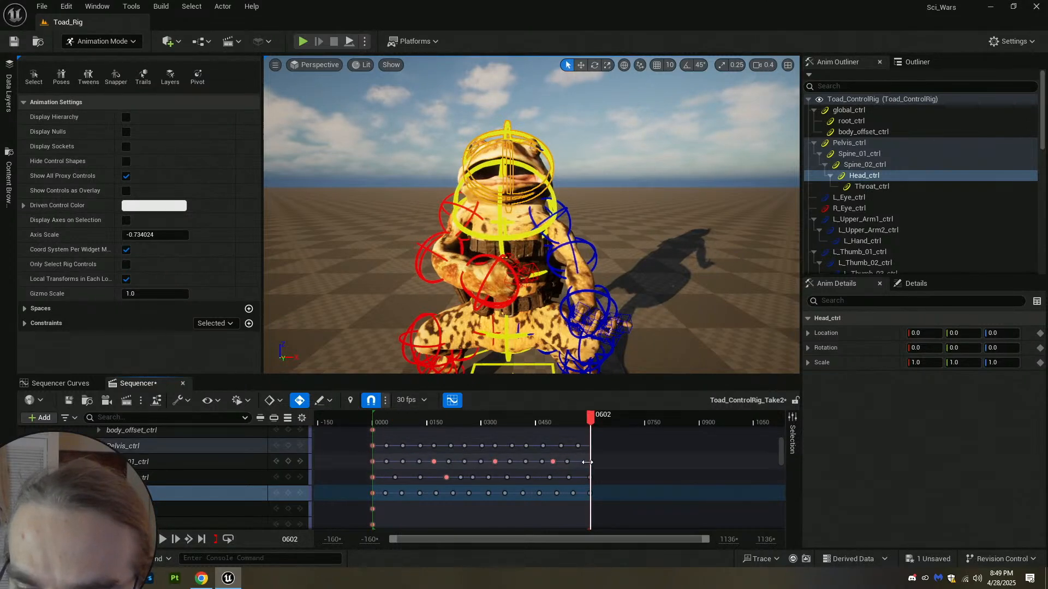
{"action": "left_click", "coordinate": [590, 493]}
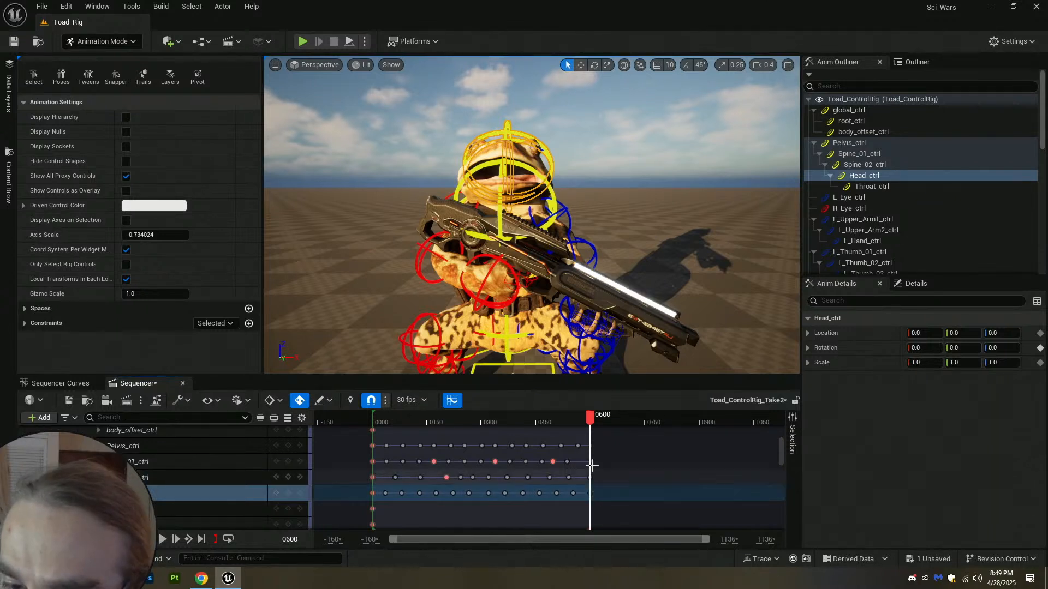
{"action": "left_click", "coordinate": [373, 446]}
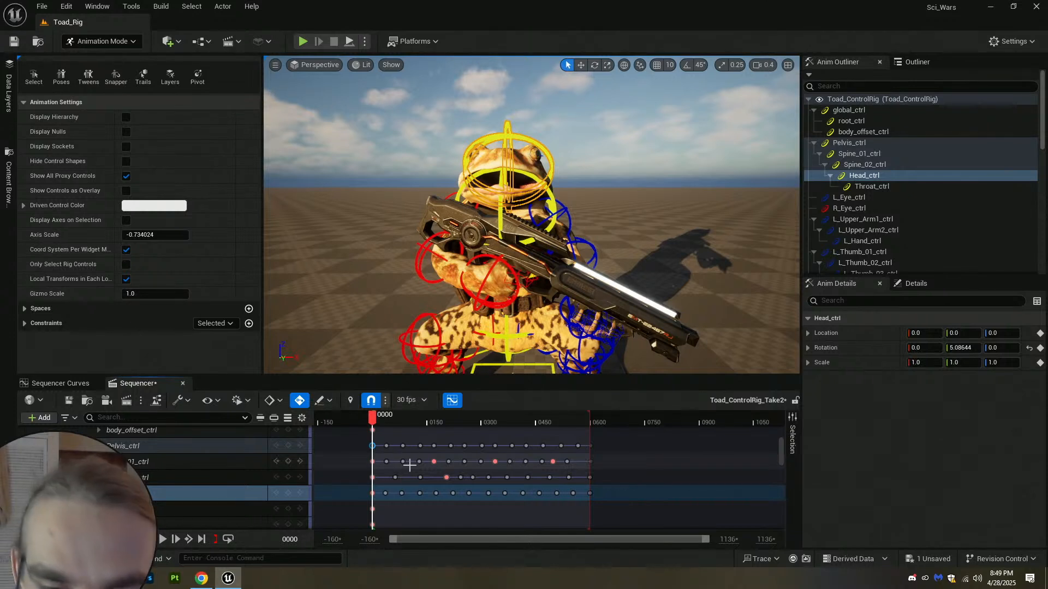
{"action": "scroll", "coordinate": [404, 464], "scroll_direction": "up", "scroll_amount": 1}
{"action": "scroll", "coordinate": [407, 464], "scroll_direction": "down", "scroll_amount": 1}
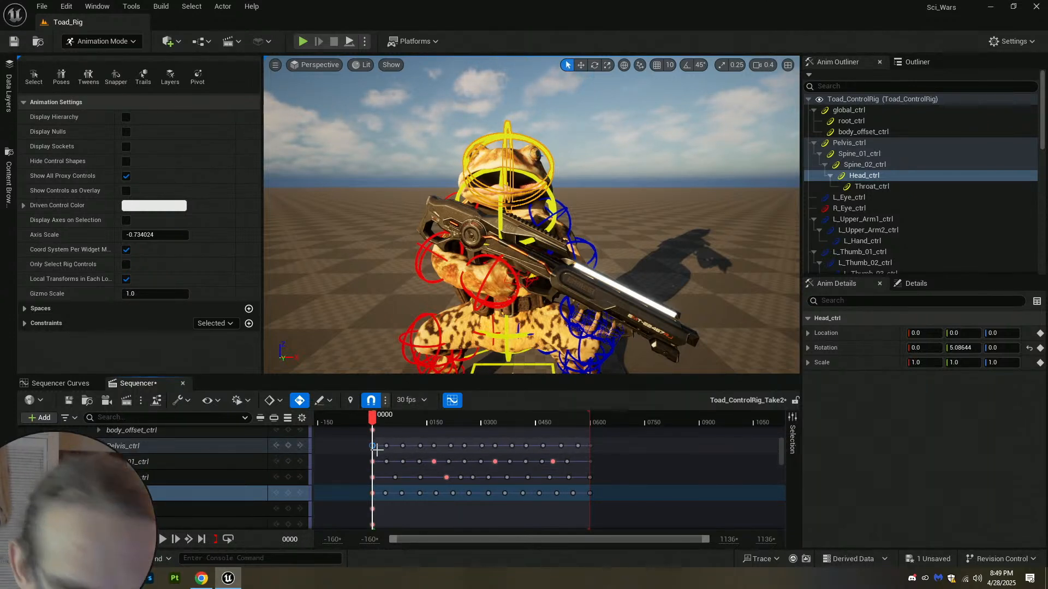
{"action": "left_click", "coordinate": [591, 446]}
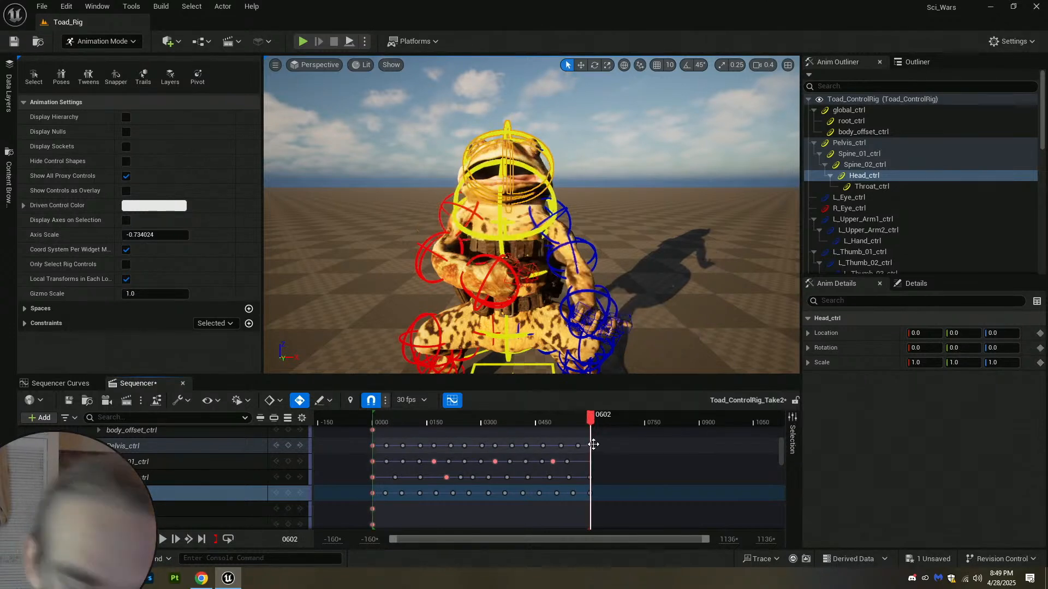
Copy the frame 0 keys of Spine_01_ctrl and Spine_02_ctrl to the ends of their tracks, at frames 602 and 600.
{"action": "left_click", "coordinate": [374, 461]}
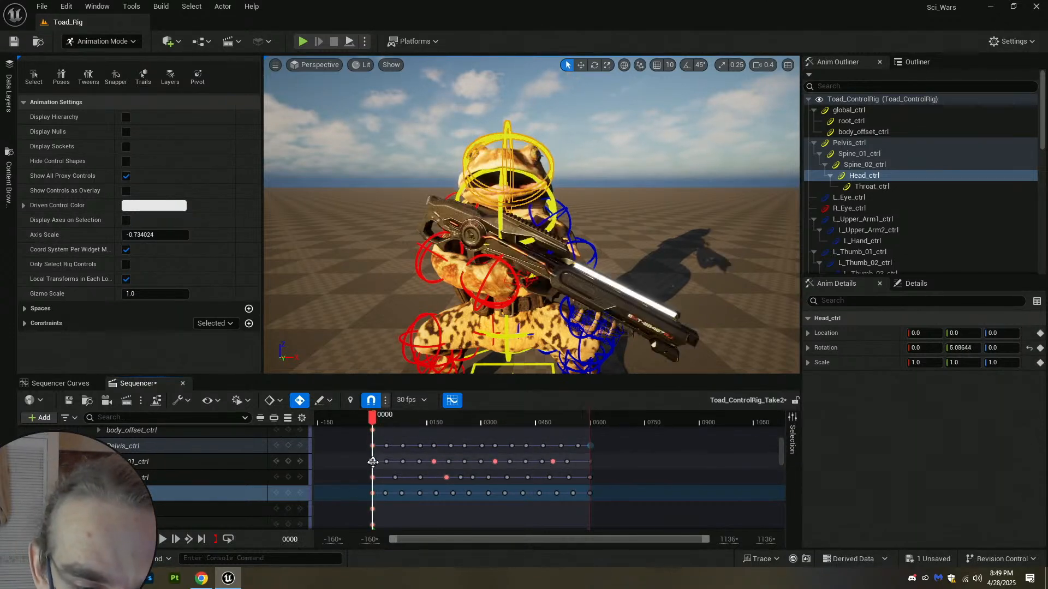
{"action": "left_click", "coordinate": [589, 462]}
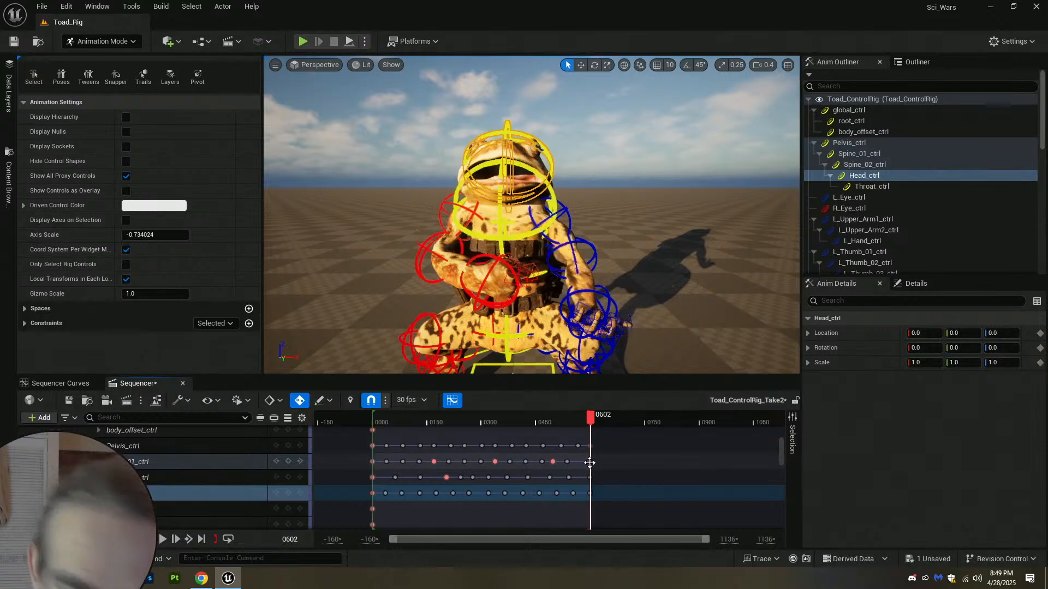
{"action": "left_click", "coordinate": [373, 478]}
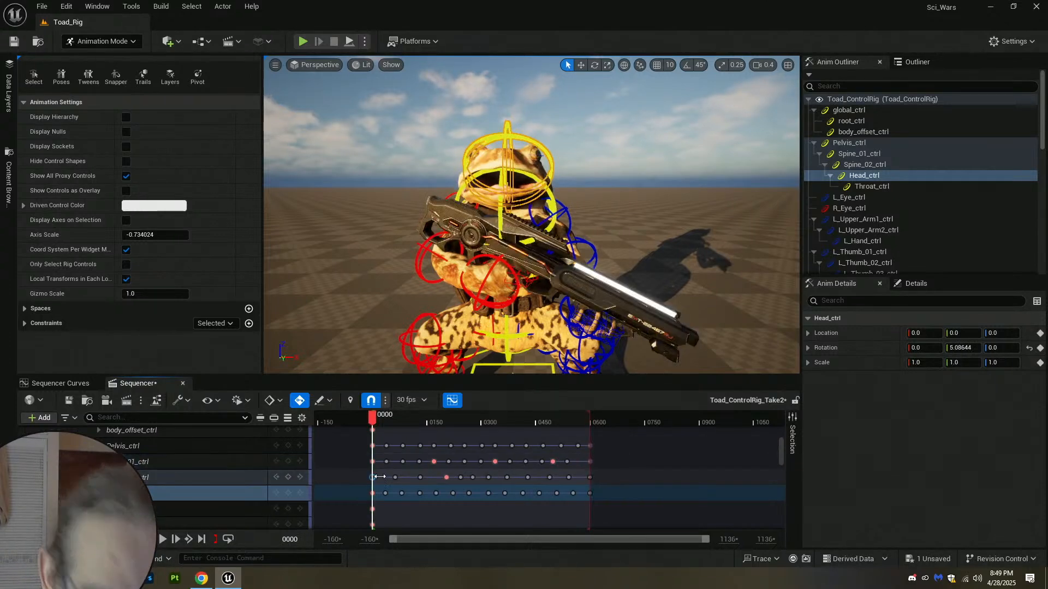
{"action": "left_click", "coordinate": [590, 478]}
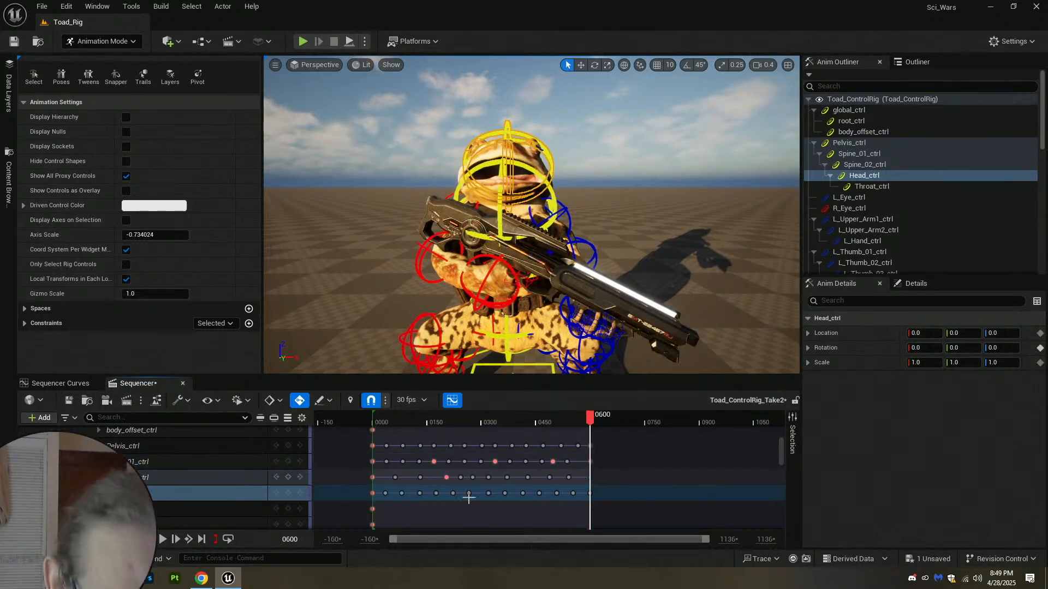
Copy Head_ctrl's frame 0 key to frame 600 and save the level and sequence.
{"action": "left_click", "coordinate": [372, 493]}
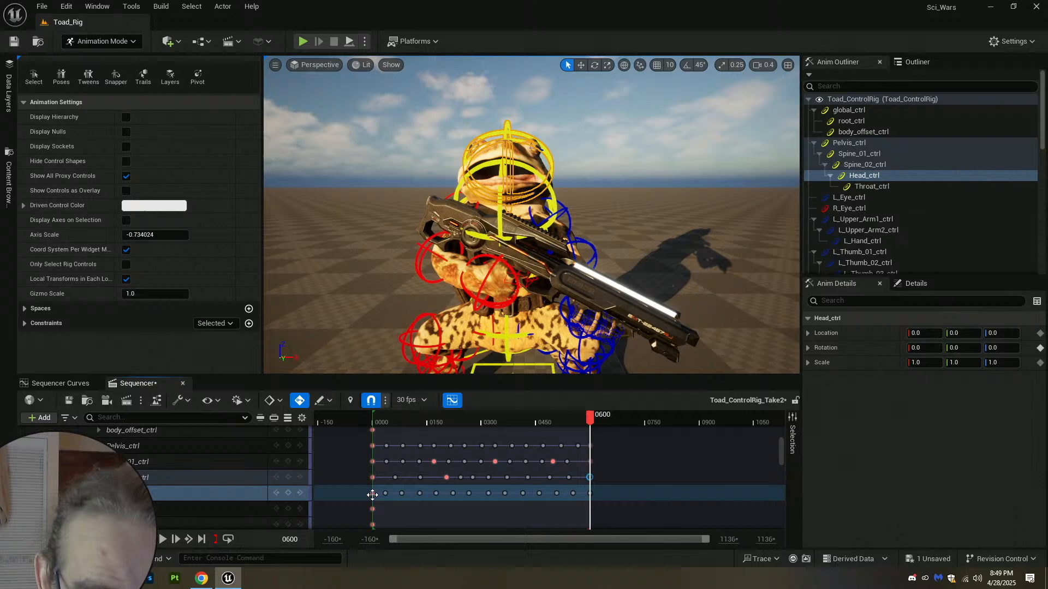
{"action": "left_click", "coordinate": [590, 493]}
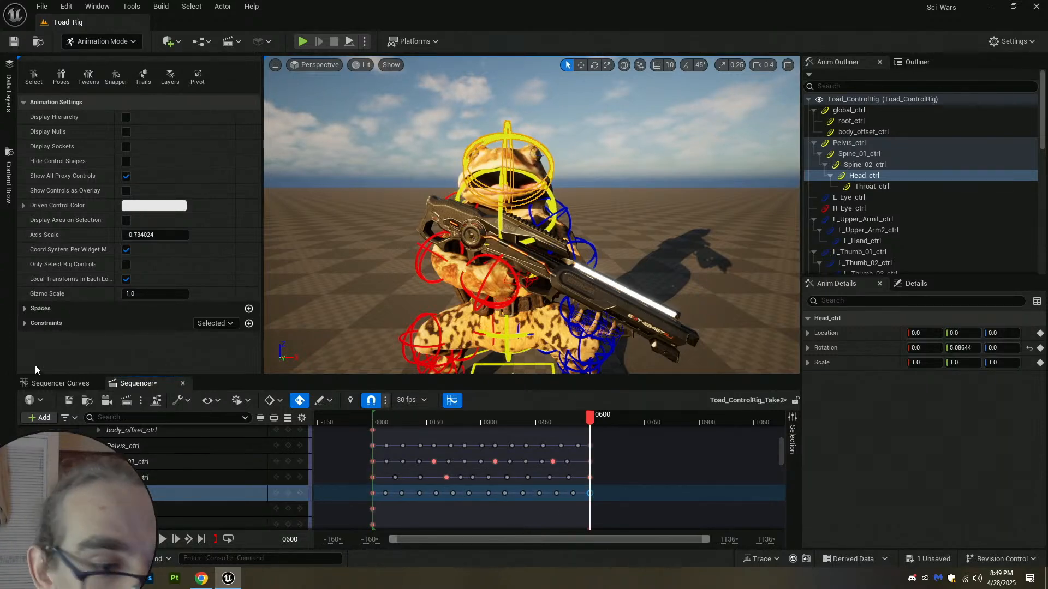
{"action": "left_click", "coordinate": [14, 41]}
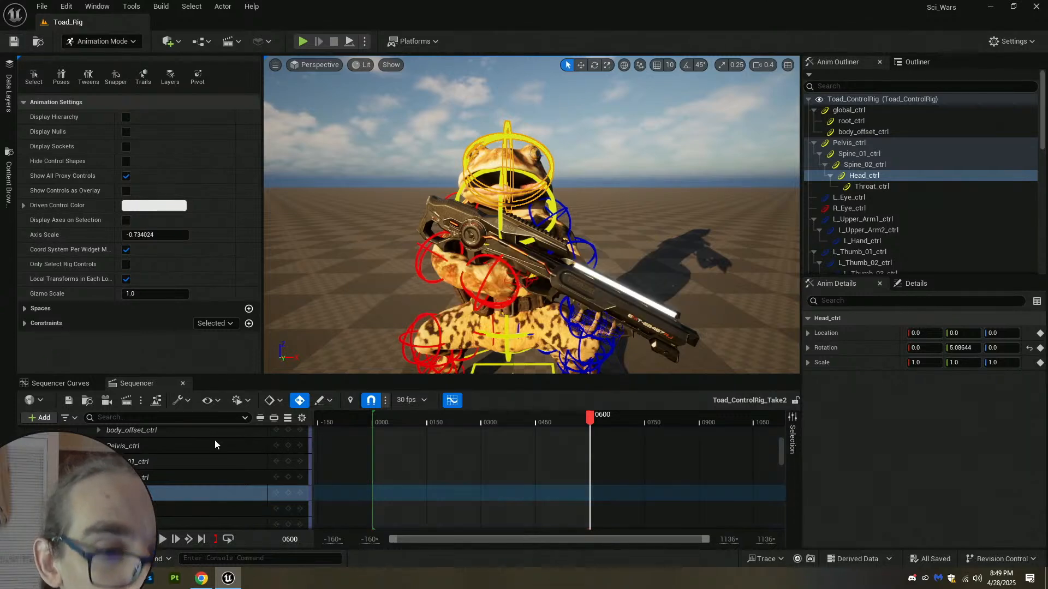
Play the looping animation to review the combined pelvis, spine and head motion.
{"action": "left_click", "coordinate": [163, 539]}
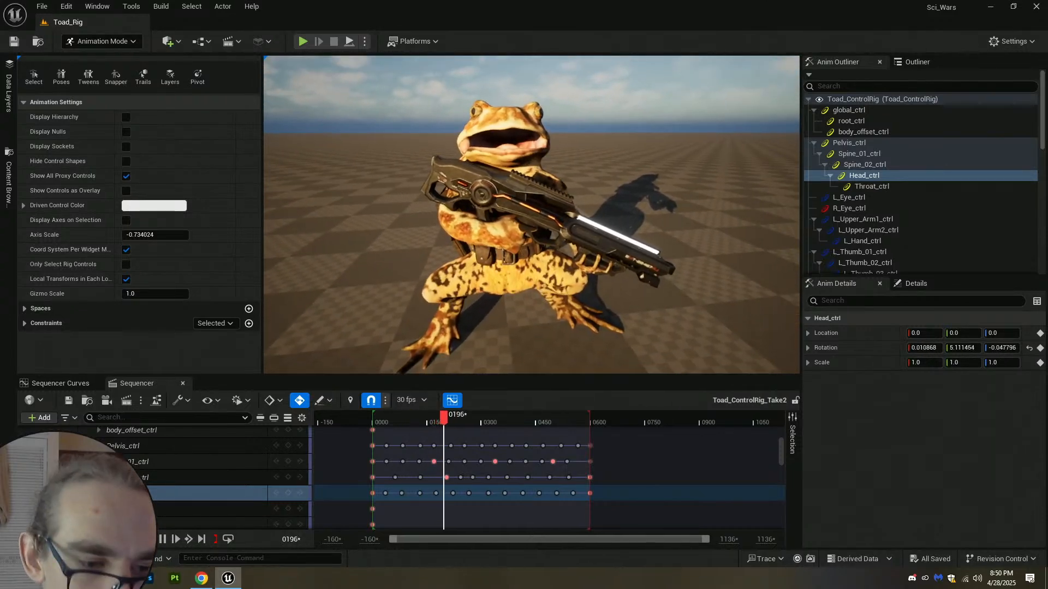
{"action": "left_click", "coordinate": [161, 539]}
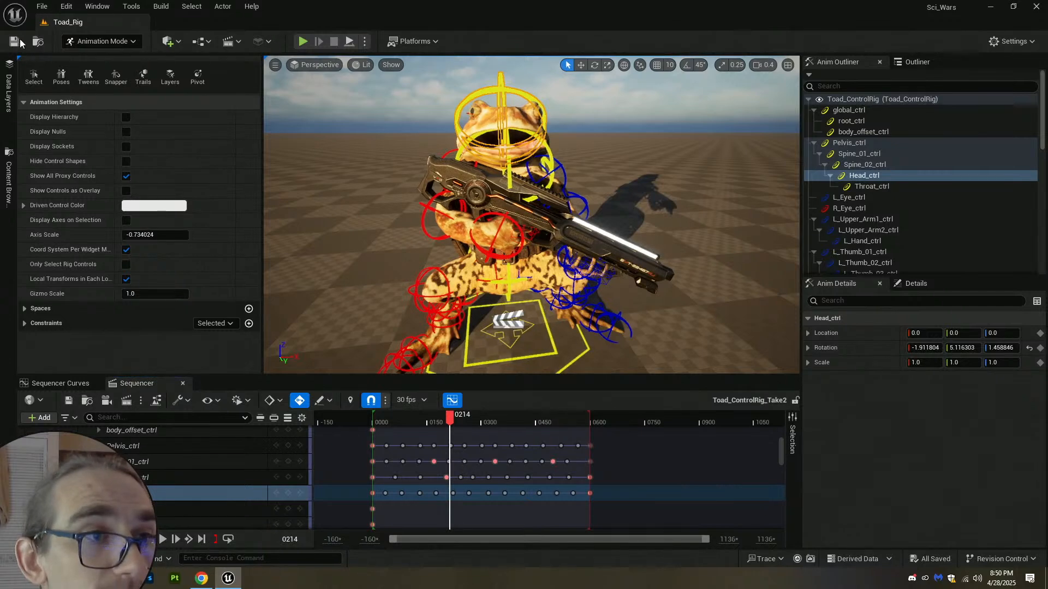
Close the mouth at frame 0 by setting Throat_ctrl's rotation to about 0, -41.05, 0 and location to about 0.29, 0, -0.87.
{"action": "right_click_drag", "start_coordinate": [600, 104], "coordinate": [636, 81]}
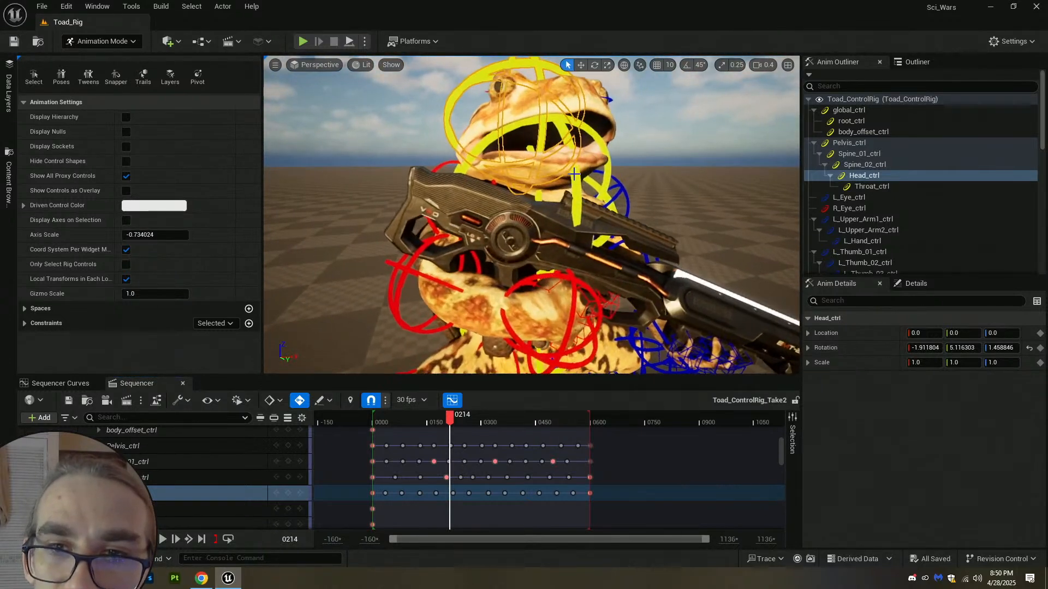
{"action": "left_click", "coordinate": [568, 208]}
{"action": "mouse_move", "coordinate": [568, 207]}
{"action": "right_mouse_down"}
{"action": "mouse_move", "coordinate": [595, 224]}
{"action": "mouse_move", "coordinate": [563, 190]}
{"action": "right_mouse_up"}
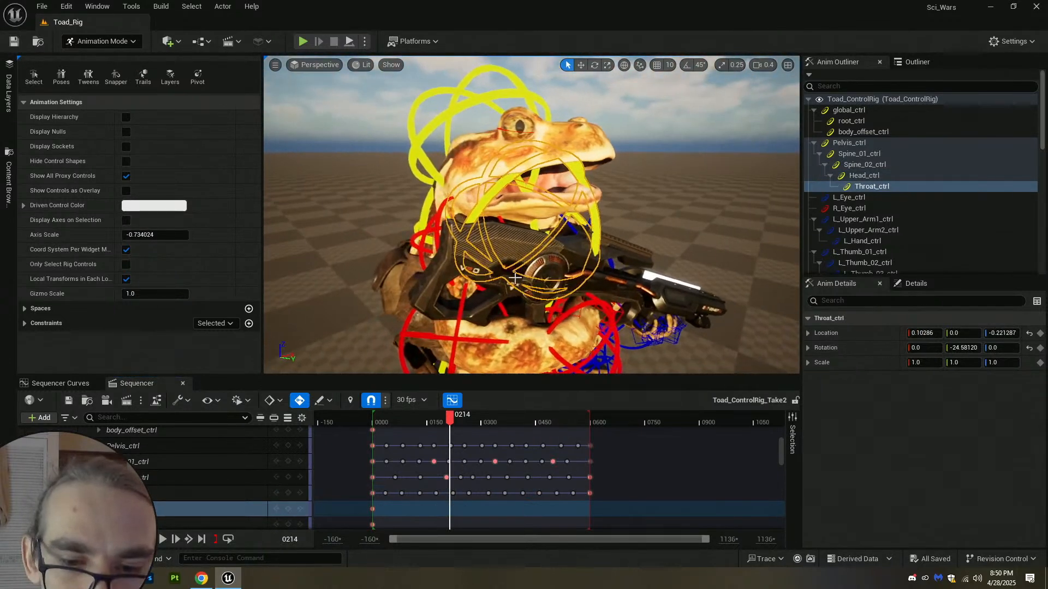
{"action": "left_click", "coordinate": [374, 509]}
{"action": "right_click_drag", "start_coordinate": [655, 160], "coordinate": [657, 165]}
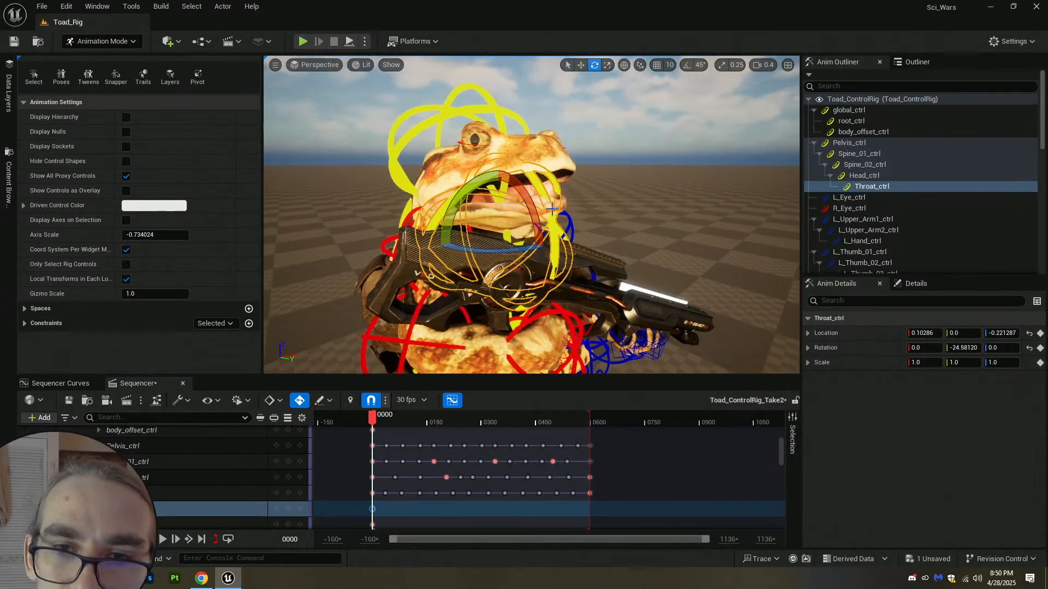
{"action": "right_click_drag", "start_coordinate": [565, 198], "coordinate": [545, 189]}
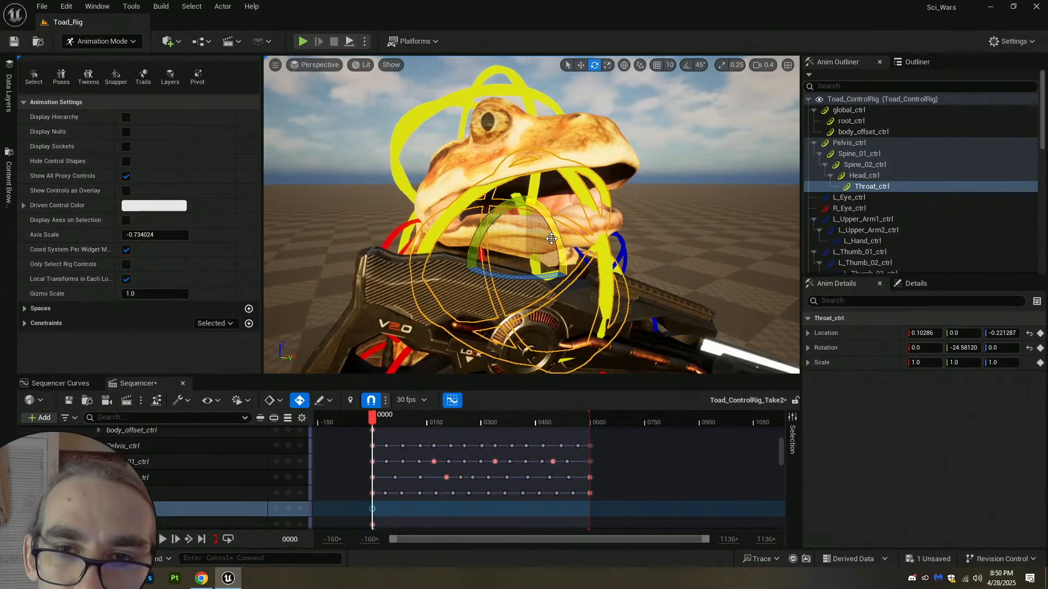
{"action": "left_click_drag", "start_coordinate": [526, 197], "coordinate": [529, 198]}
{"action": "right_click_drag", "start_coordinate": [529, 198], "coordinate": [567, 228]}
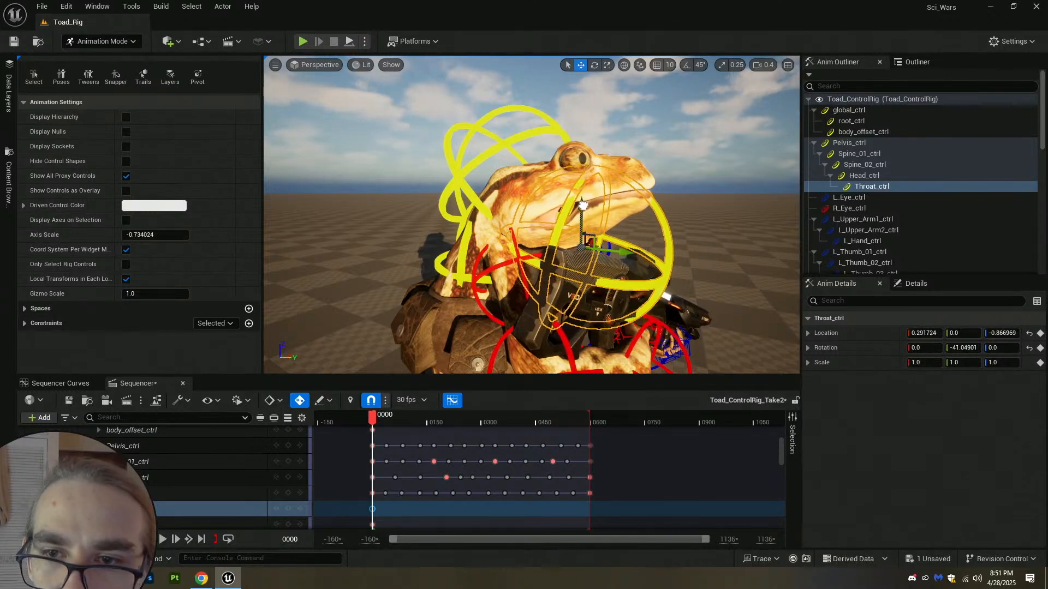
{"action": "key", "text": "Escape"}
{"action": "right_click_drag", "start_coordinate": [567, 228], "coordinate": [701, 202]}
{"action": "left_click", "coordinate": [732, 193]}
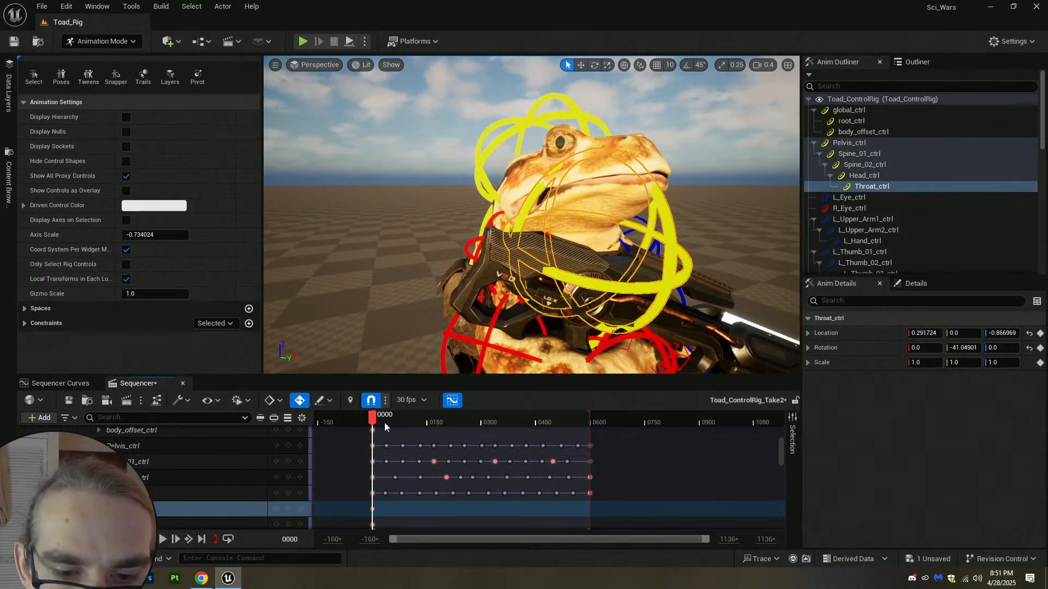
Key Throat_ctrl at frame 60 with rotation about -0.24, -36.83, -0.09 and inspect the mouth at frame 131.
{"action": "left_click_drag", "start_coordinate": [384, 424], "coordinate": [394, 424]}
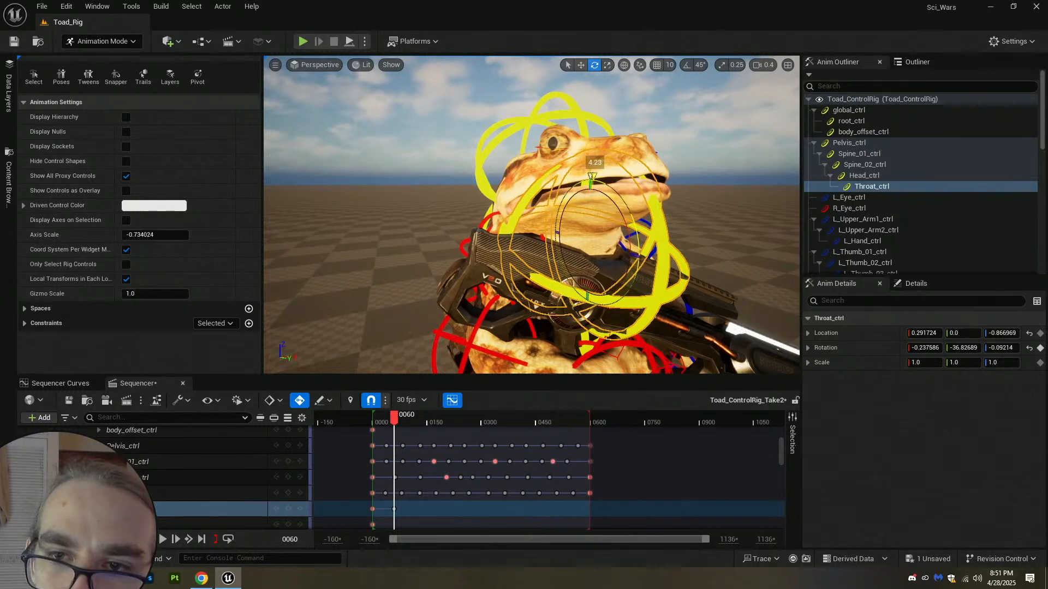
{"action": "left_click_drag", "start_coordinate": [395, 419], "coordinate": [421, 424]}
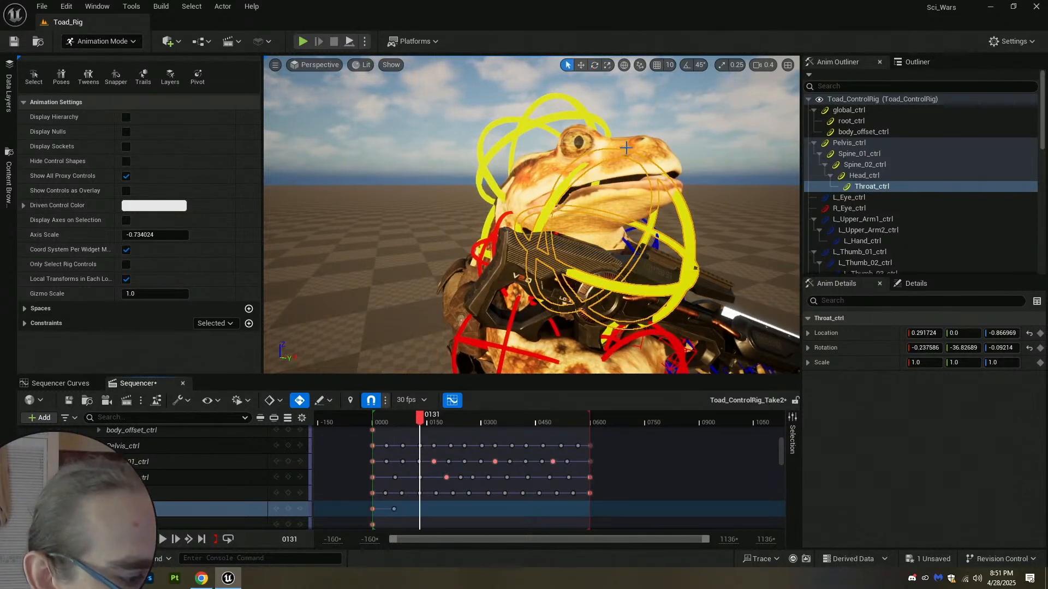
{"action": "left_click_drag", "start_coordinate": [626, 148], "coordinate": [573, 224], "text": "alt"}
{"action": "key", "text": "e"}
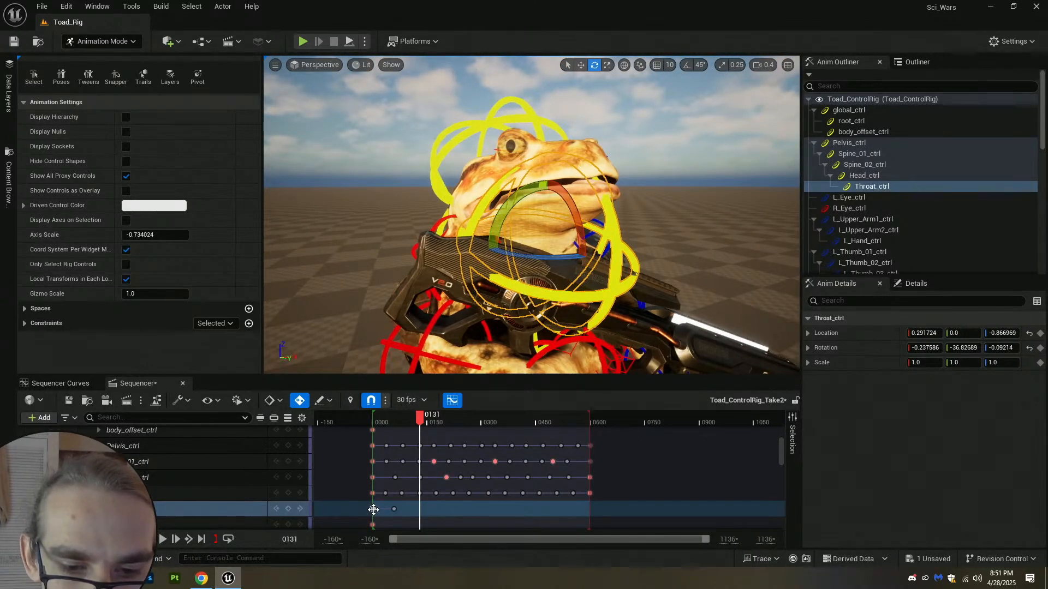
Adjust Throat_ctrl's frame 60 key to rotation about -0.39, -34.09, -0.16 and location about 0.31, 0.00, -0.78.
{"action": "left_click_drag", "start_coordinate": [370, 417], "coordinate": [401, 426]}
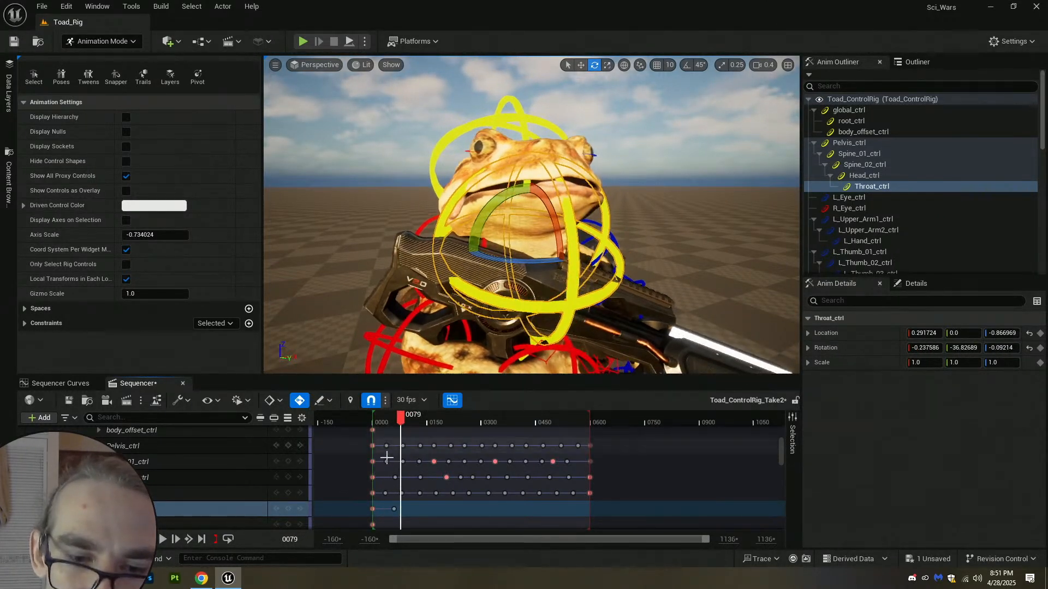
{"action": "key", "text": "comma"}
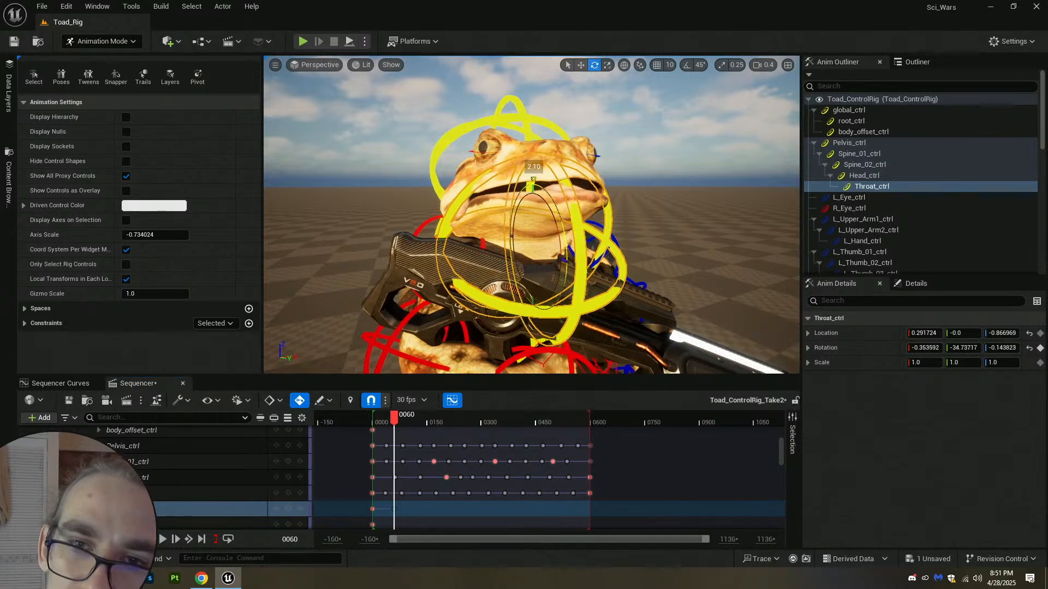
{"action": "left_click_drag", "start_coordinate": [562, 214], "coordinate": [660, 215], "text": "alt"}
{"action": "key", "text": "w"}
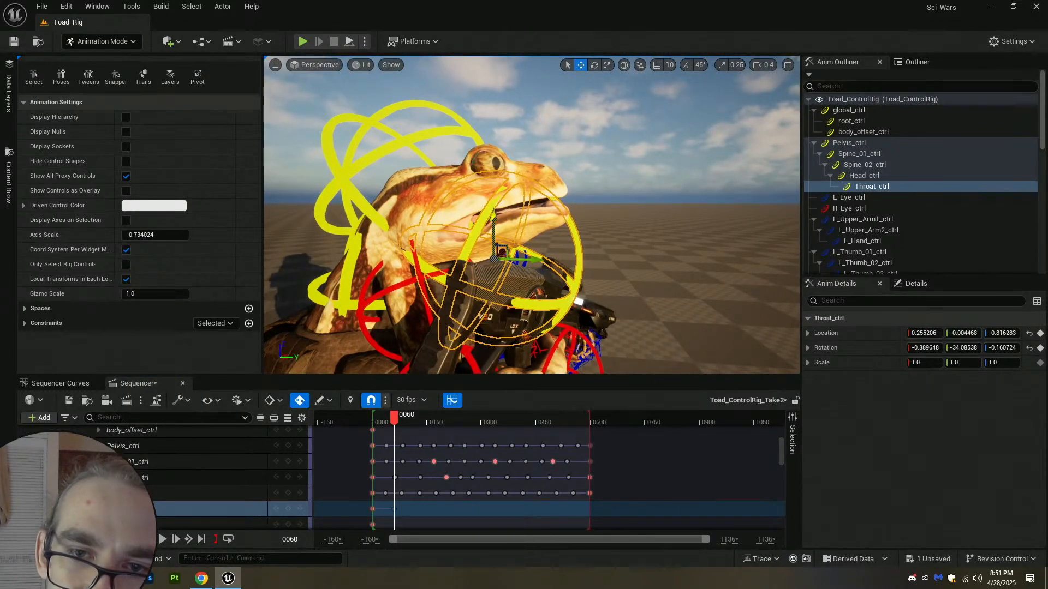
{"action": "left_click_drag", "start_coordinate": [495, 219], "coordinate": [519, 247], "text": "alt"}
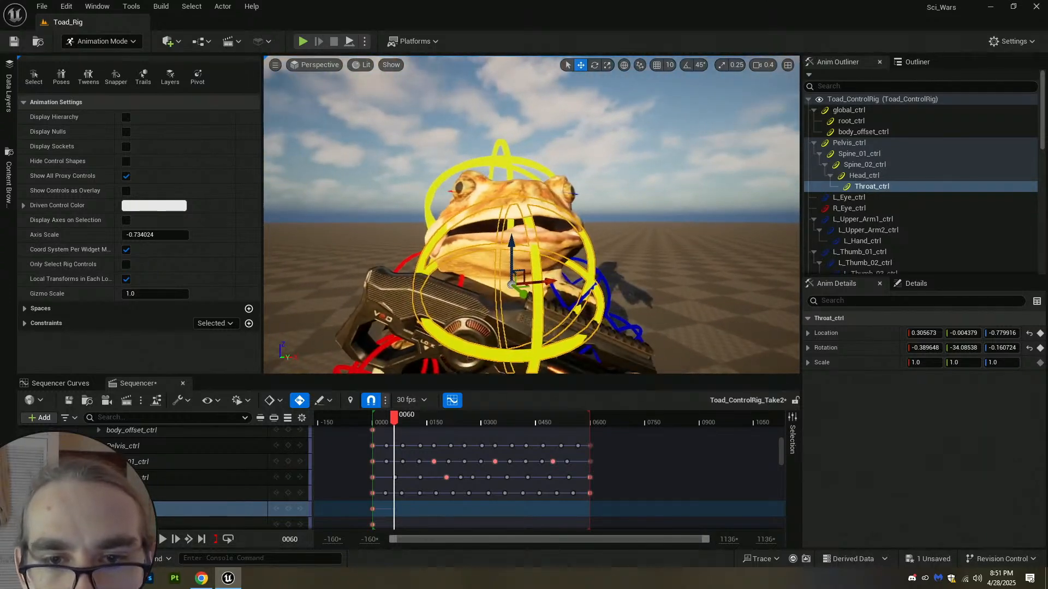
Paste alternating copies of Throat_ctrl's frame 0 and frame 60 keys along its track through about frame 560.
{"action": "left_click", "coordinate": [373, 509]}
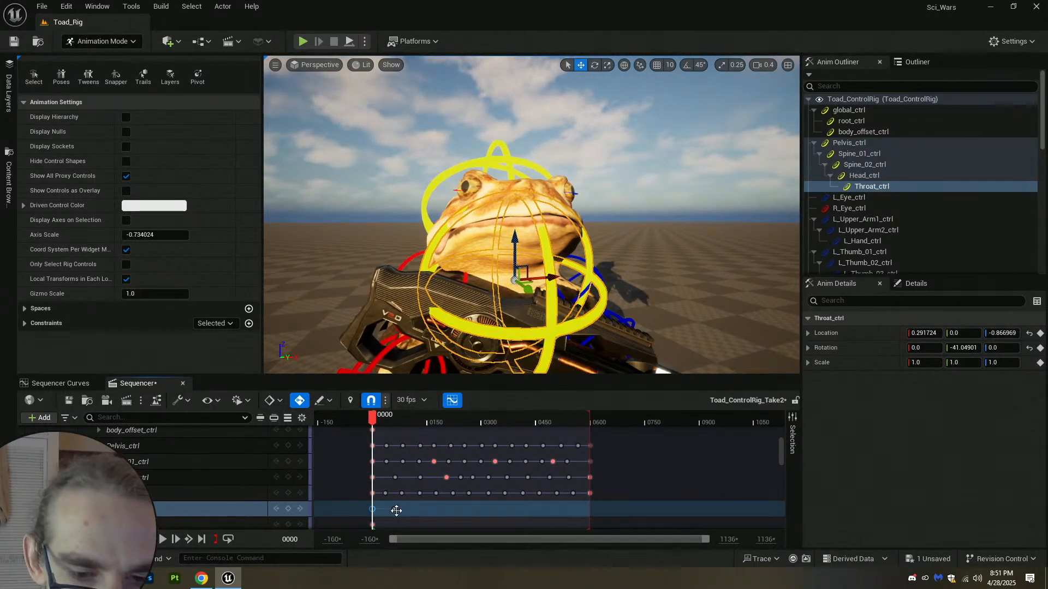
{"action": "left_click", "coordinate": [394, 509]}
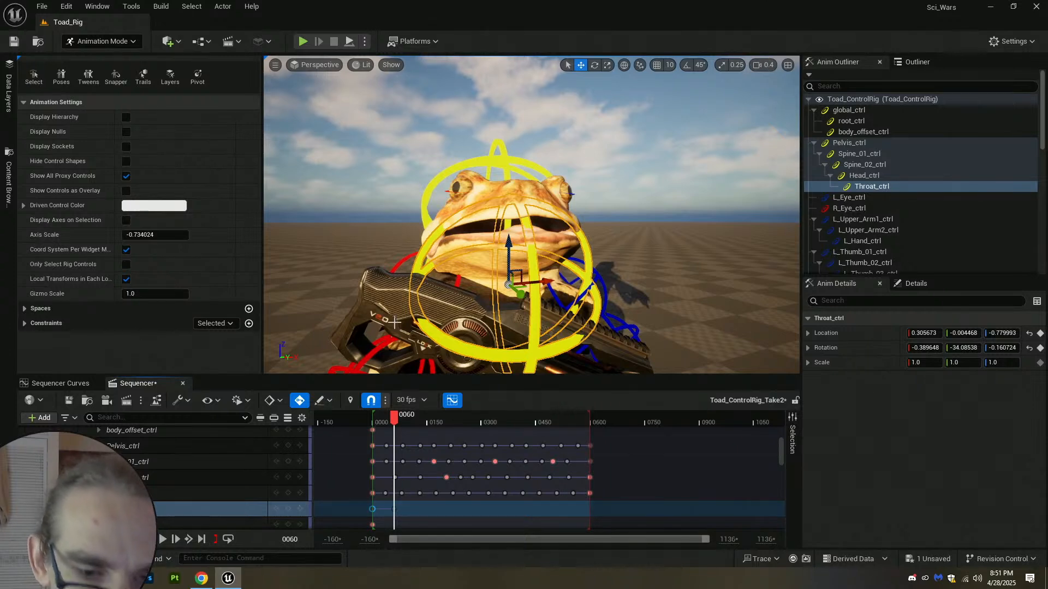
{"action": "left_click_drag", "start_coordinate": [394, 415], "coordinate": [556, 427]}
{"action": "key", "text": "ctrl+v"}
{"action": "key", "text": "ctrl+v"}
{"action": "key", "text": "ctrl+v"}
{"action": "key", "text": "ctrl+v"}
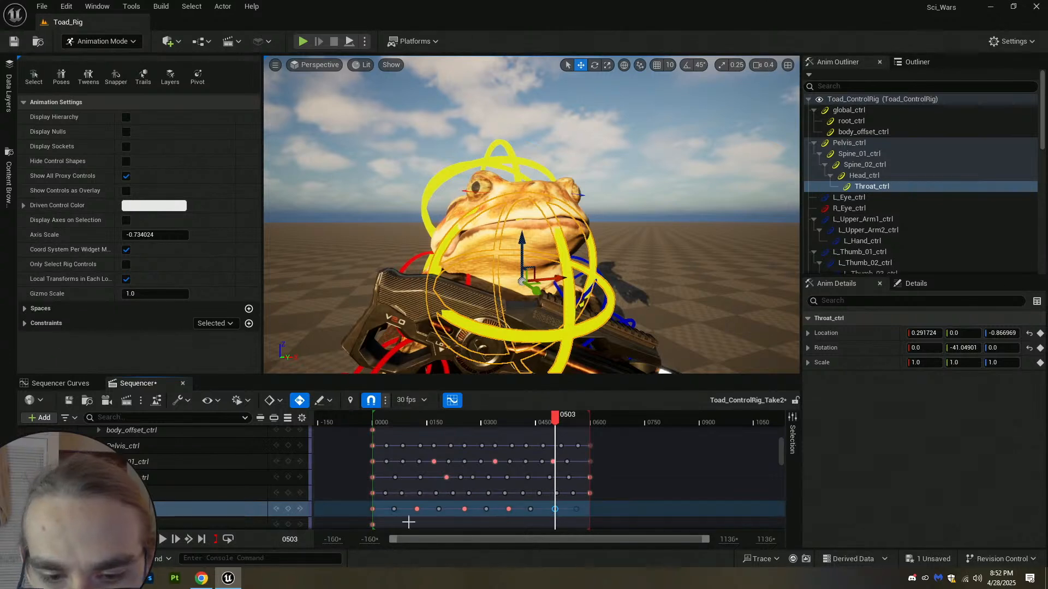
Copy Throat_ctrl's frame 0 key to frame 600 to close the loop.
{"action": "left_click", "coordinate": [374, 509]}
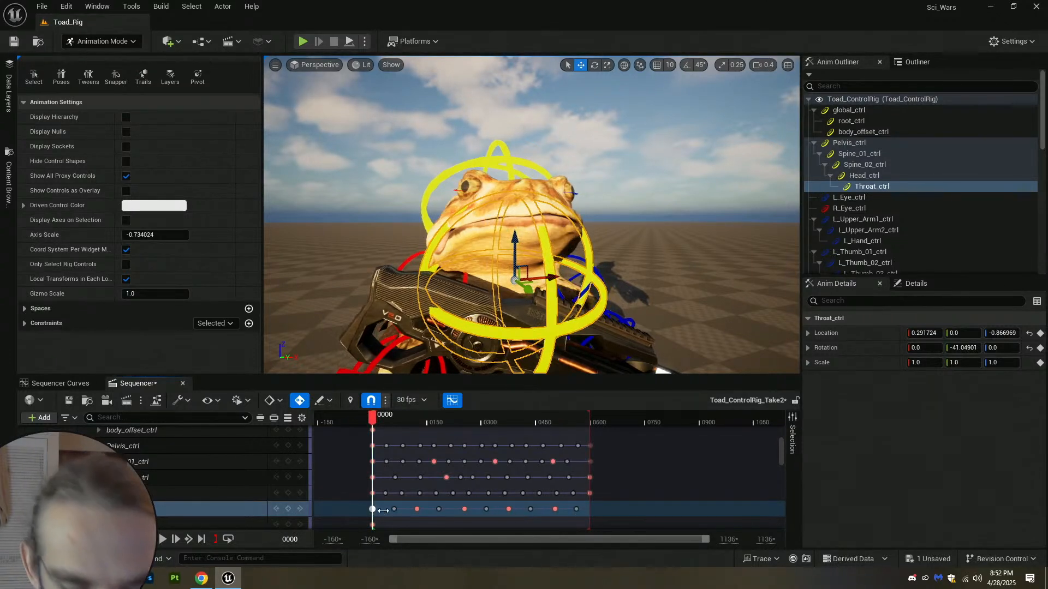
{"action": "left_click", "coordinate": [589, 494]}
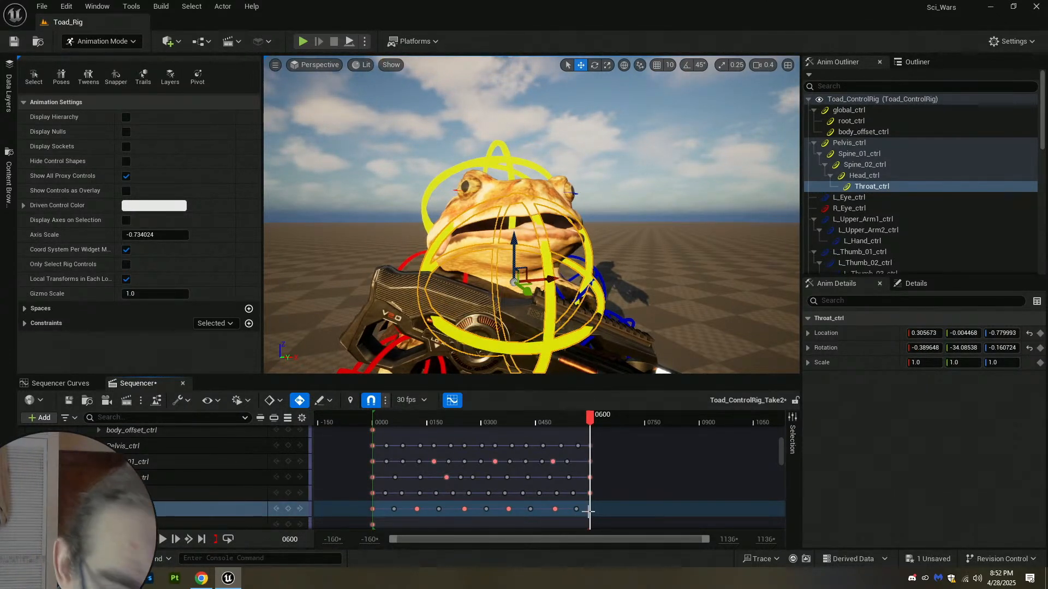
{"action": "key", "text": "ctrl+v"}
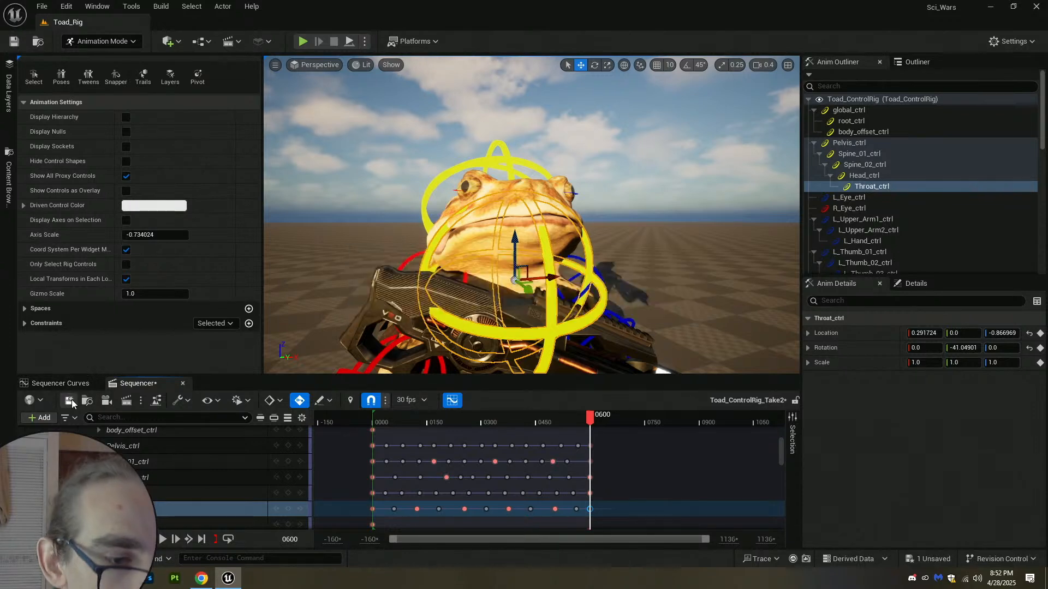
Play the whole toad's animation from frame 0 to review the throat motion, and save the sequence.
{"action": "key", "text": "s"}
{"action": "right_click_drag", "start_coordinate": [582, 172], "coordinate": [608, 199]}
{"action": "key", "text": "q"}
{"action": "key", "text": "s"}
{"action": "key", "text": "q"}
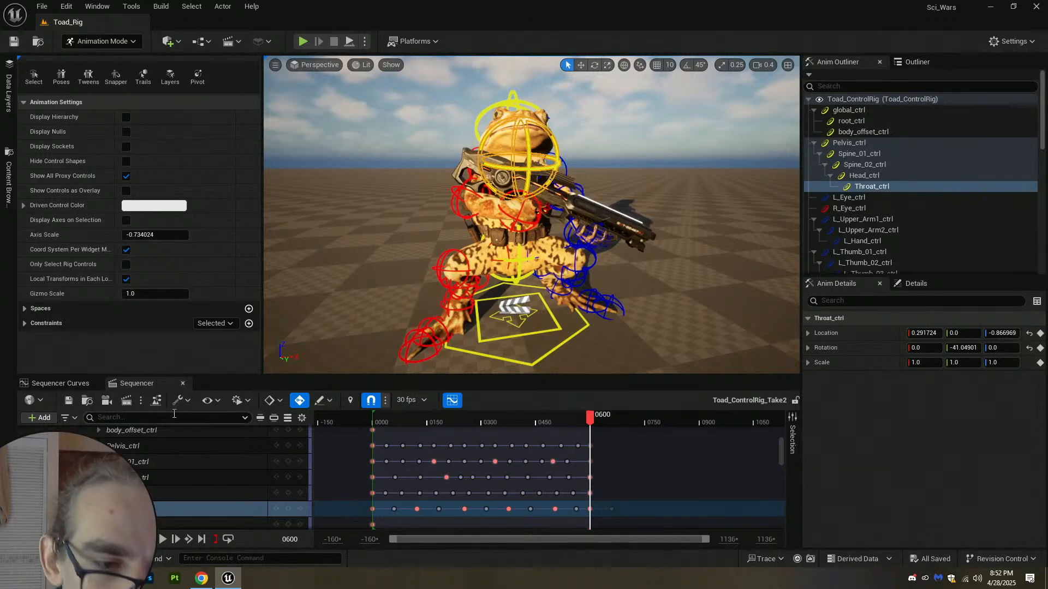
{"action": "key", "text": "Up"}
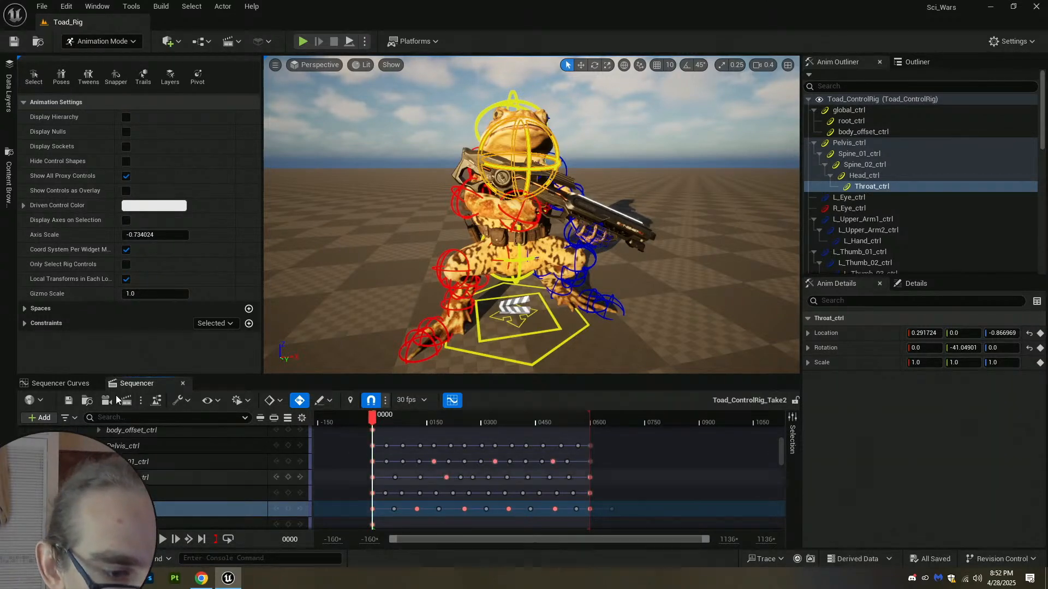
{"action": "left_click", "coordinate": [70, 405]}
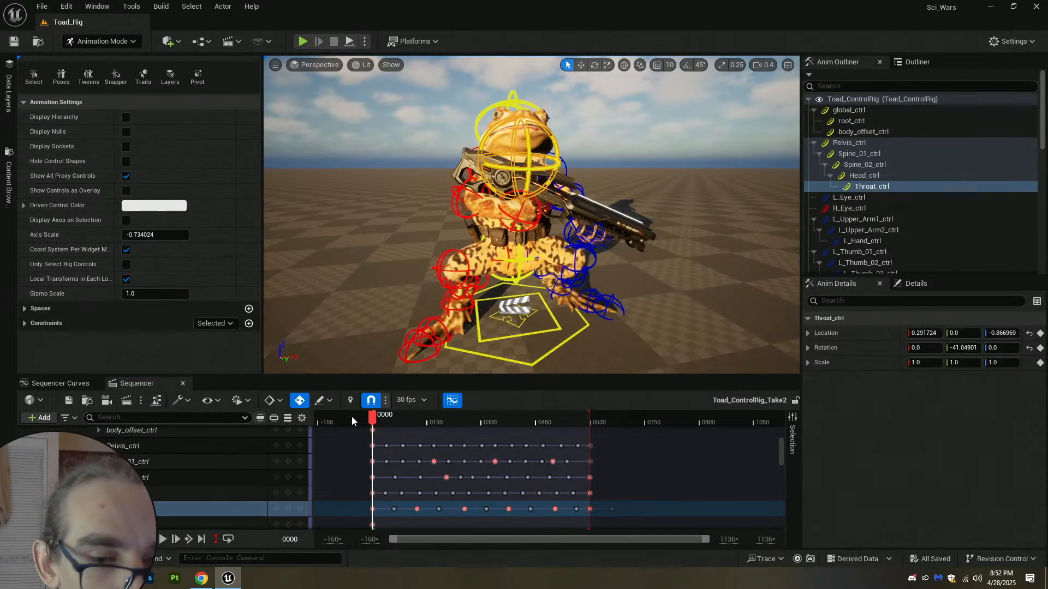
{"action": "left_click", "coordinate": [169, 541]}
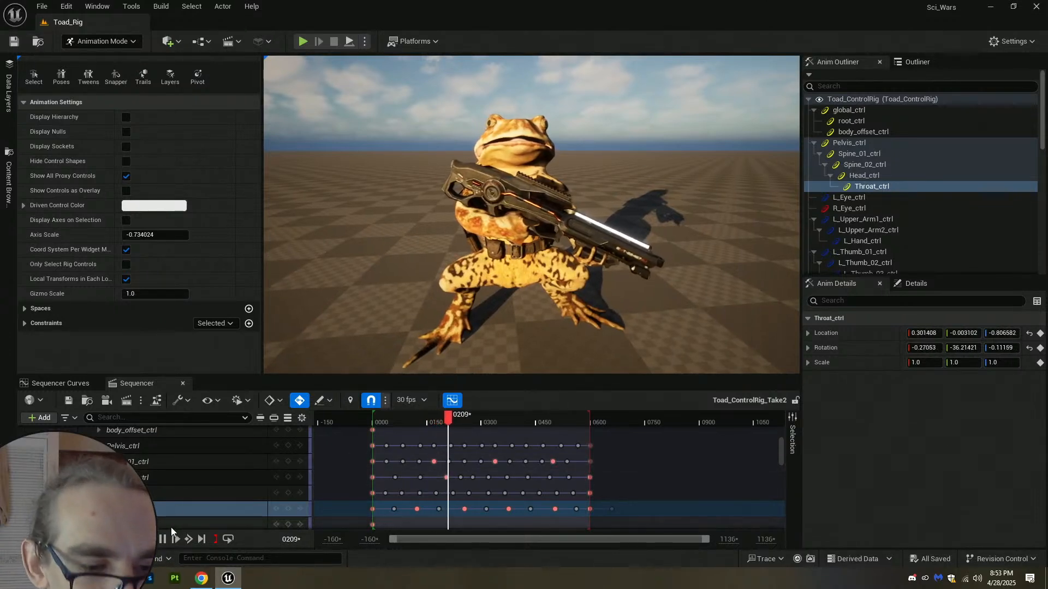
{"action": "left_click", "coordinate": [163, 539]}
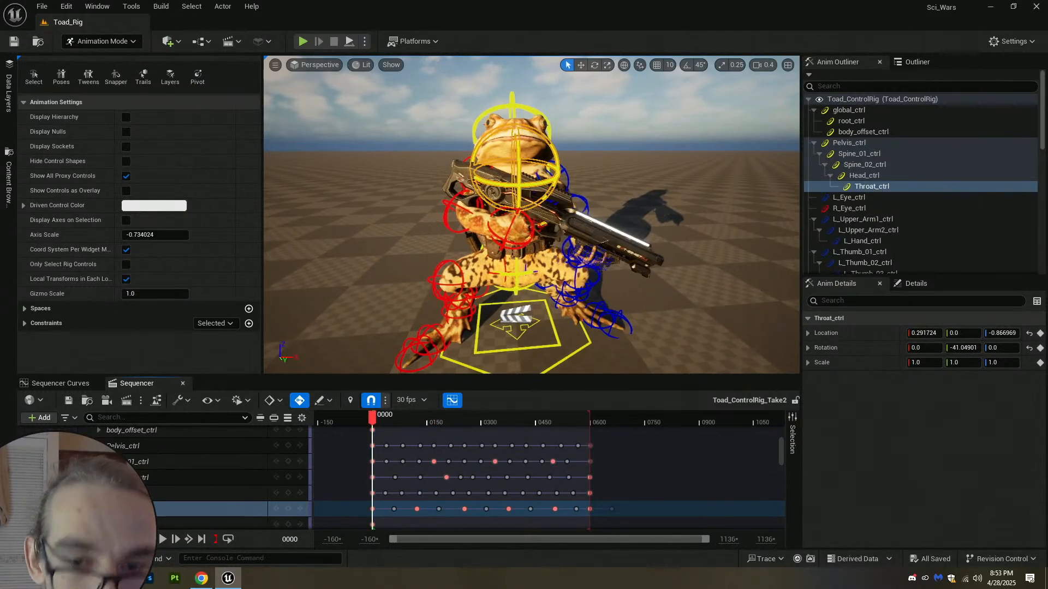
{"action": "left_click", "coordinate": [18, 43]}
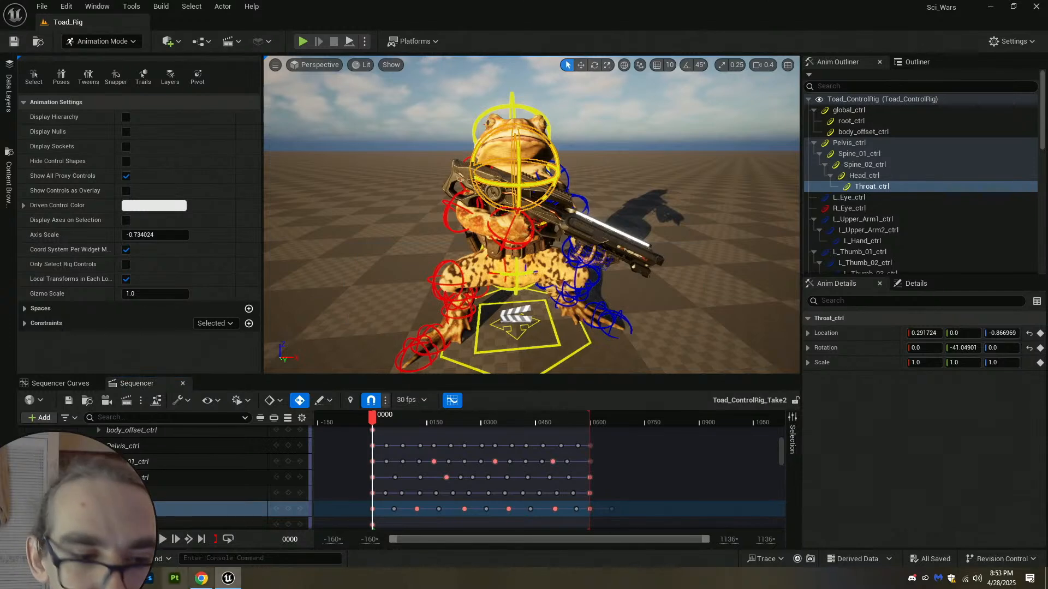
{"action": "left_click", "coordinate": [68, 401]}
Try raising R_Upper_Leg_01_ctrl and the matching left upper leg control together at frame 0, and undo the move.
{"action": "right_click_drag", "start_coordinate": [532, 261], "coordinate": [475, 307]}
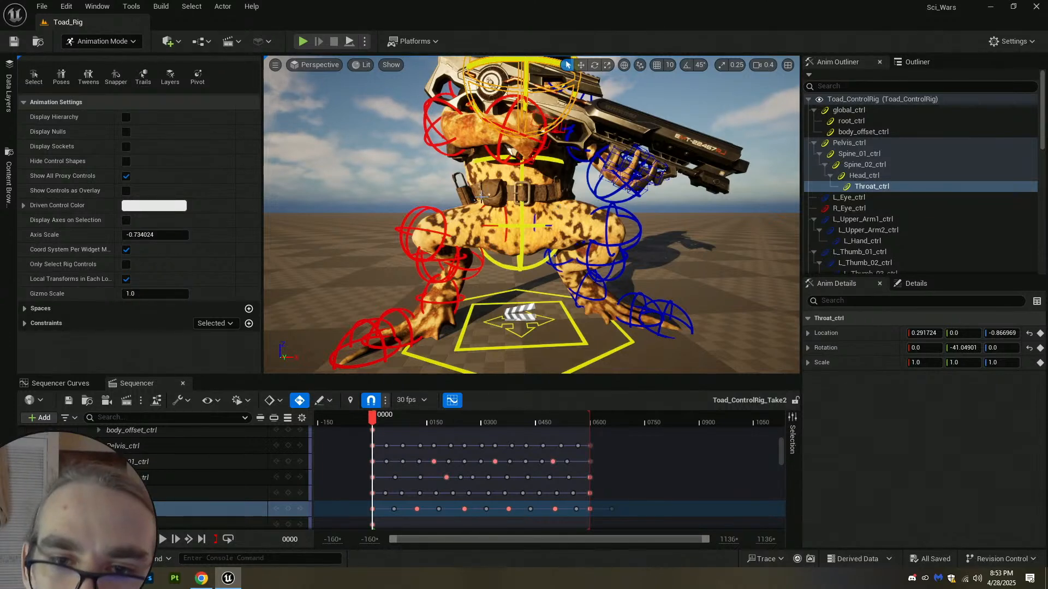
{"action": "scroll", "coordinate": [479, 194], "scroll_direction": "up", "scroll_amount": 5}
{"action": "left_click", "coordinate": [508, 188]}
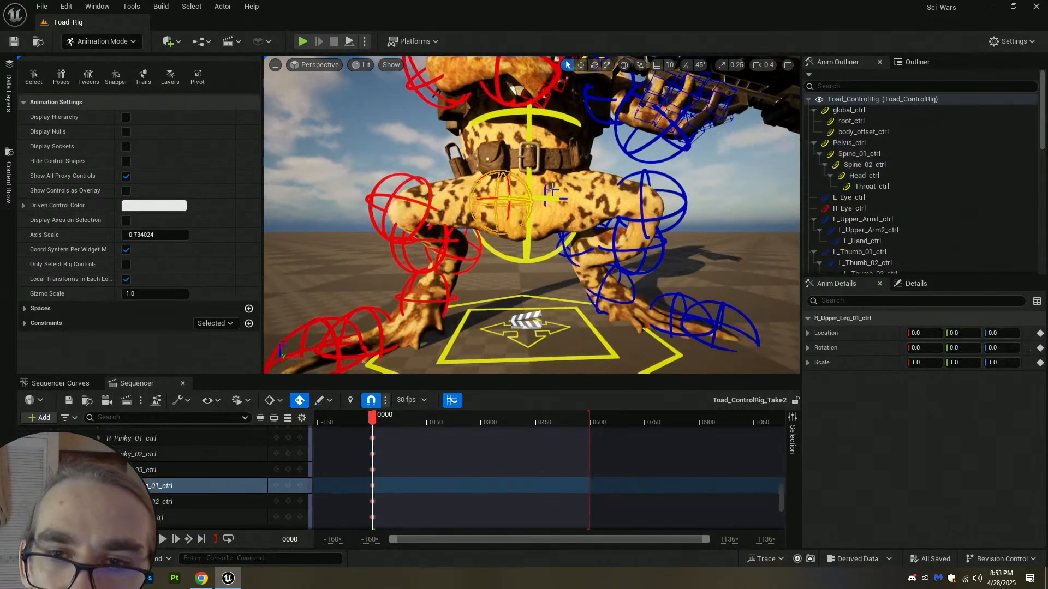
{"action": "left_click", "coordinate": [545, 189], "text": "shift"}
{"action": "key", "text": "w"}
{"action": "left_click_drag", "start_coordinate": [508, 165], "coordinate": [508, 146]}
{"action": "key", "text": "ctrl+z"}
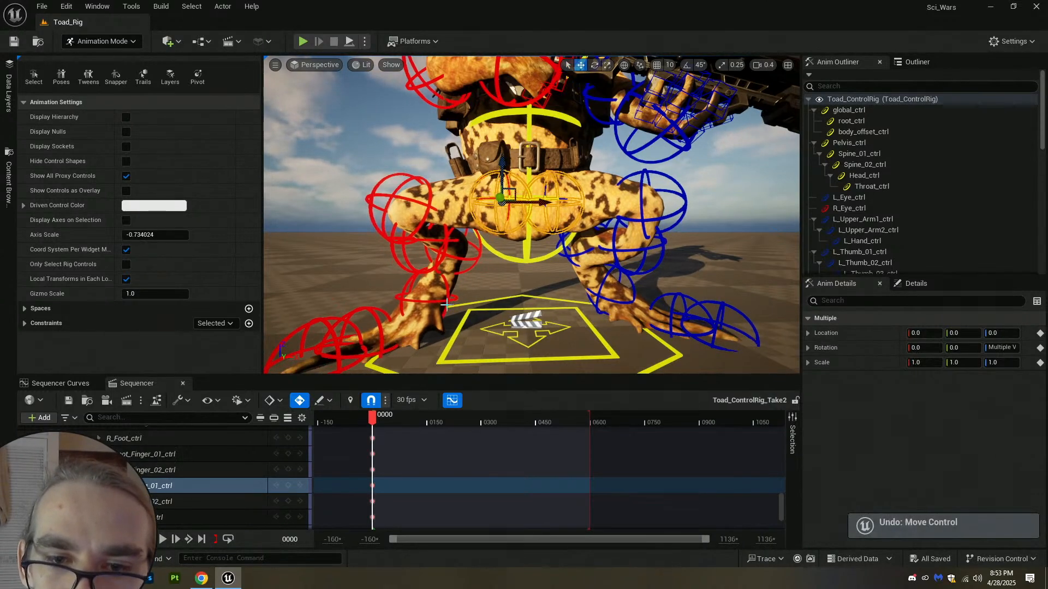
Try lowering Pelvis_ctrl slightly at frame 0, and undo the move.
{"action": "left_click", "coordinate": [513, 261]}
{"action": "key", "text": "e"}
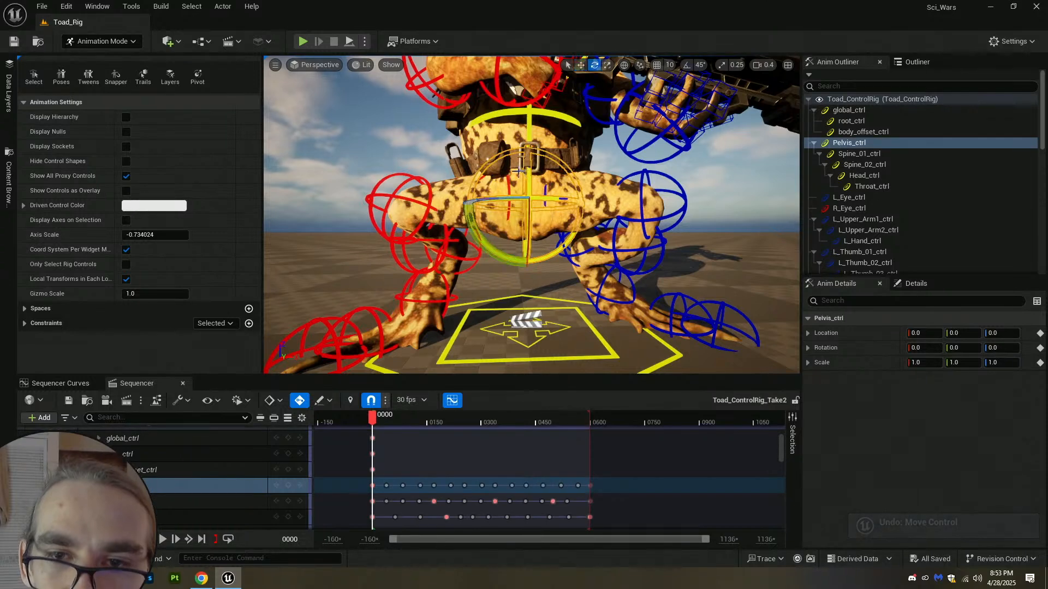
{"action": "key", "text": "w"}
{"action": "mouse_move", "coordinate": [526, 168]}
{"action": "left_mouse_down"}
{"action": "mouse_move", "coordinate": [527, 156]}
{"action": "mouse_move", "coordinate": [527, 178]}
{"action": "left_mouse_up"}
{"action": "key", "text": "ctrl+z"}
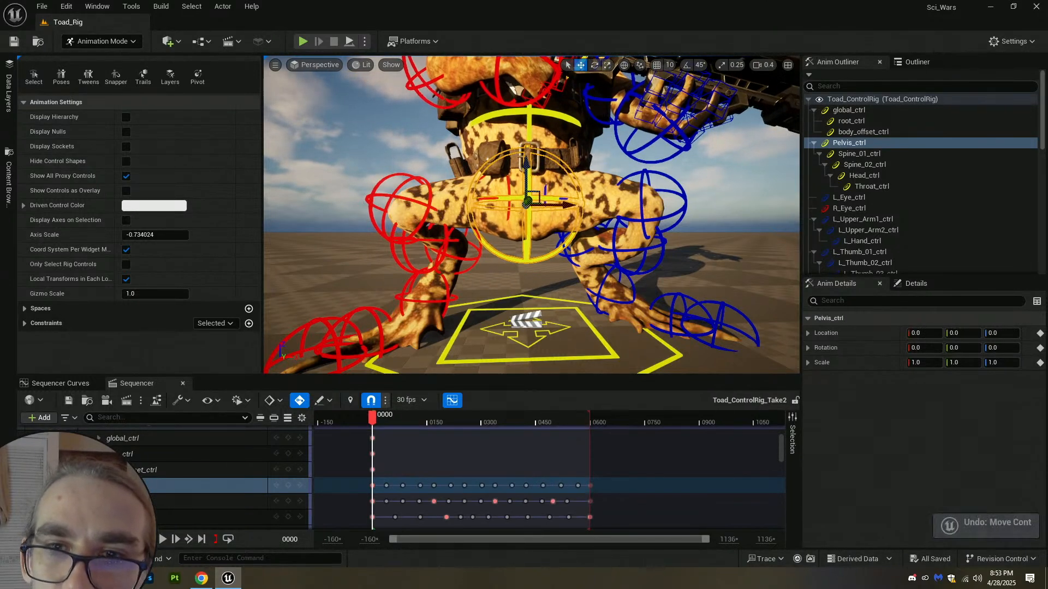
Adjust Pelvis_ctrl's frame 0 location to about 0.21, 0, 0.
{"action": "left_click_drag", "start_coordinate": [633, 206], "coordinate": [579, 224], "text": "alt"}
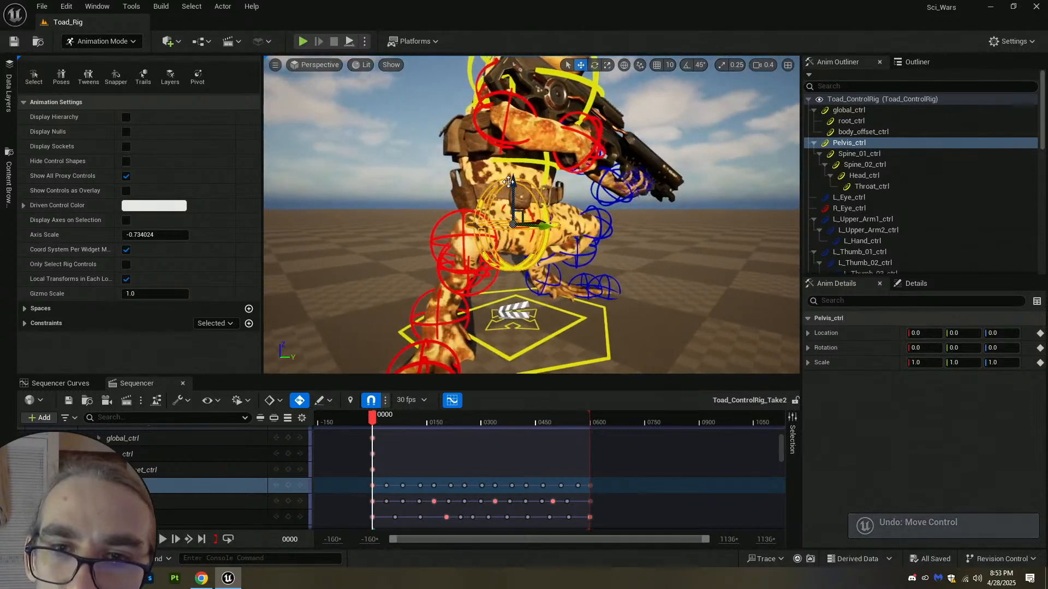
{"action": "left_click_drag", "start_coordinate": [513, 187], "coordinate": [494, 202]}
{"action": "scroll", "coordinate": [532, 214], "scroll_direction": "down", "scroll_amount": 3}
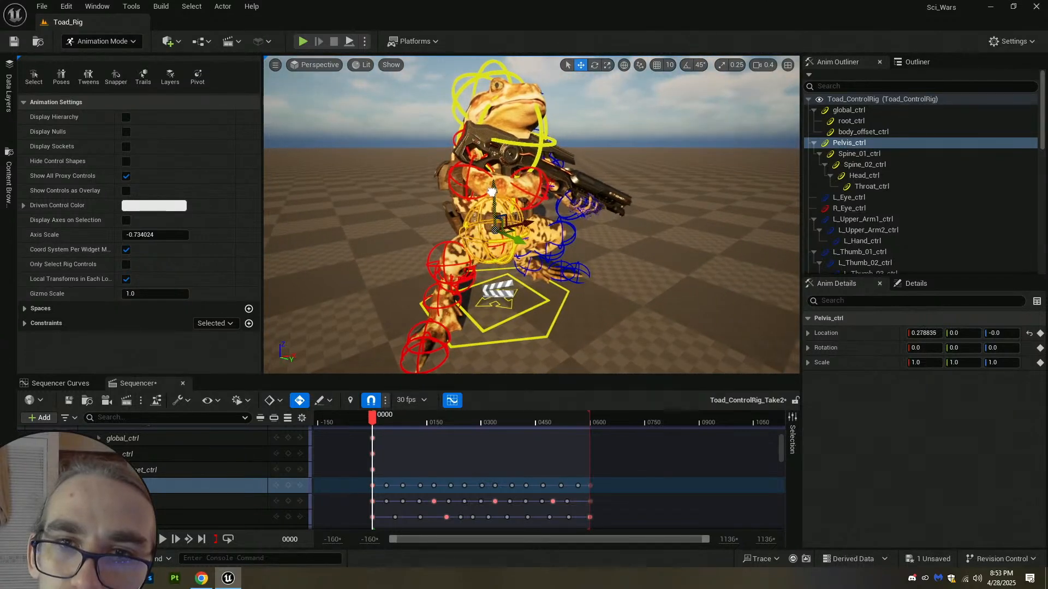
{"action": "key", "text": "ctrl+z"}
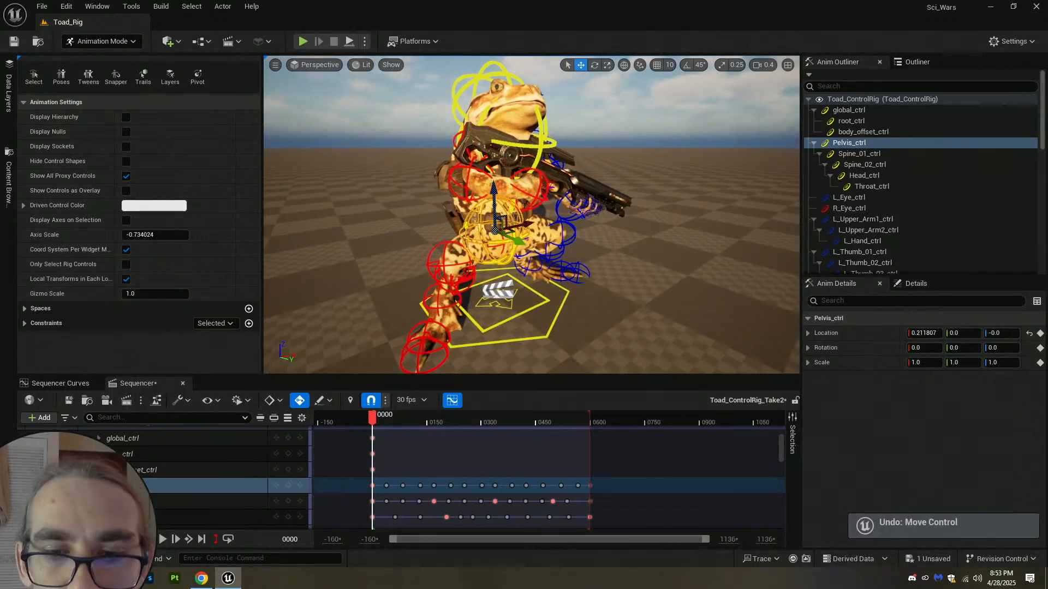
Inspect the adjusted pelvis pose at frame 0 from several angles and distances, undoing the last control move.
{"action": "left_click_drag", "start_coordinate": [505, 188], "coordinate": [571, 248], "text": "alt"}
{"action": "key", "text": "a"}
{"action": "right_click_drag", "start_coordinate": [570, 248], "coordinate": [595, 240]}
{"action": "key", "text": "w"}
{"action": "key", "text": "d"}
{"action": "key", "text": "s"}
{"action": "right_click_drag", "start_coordinate": [495, 184], "coordinate": [502, 197]}
{"action": "key", "text": "w"}
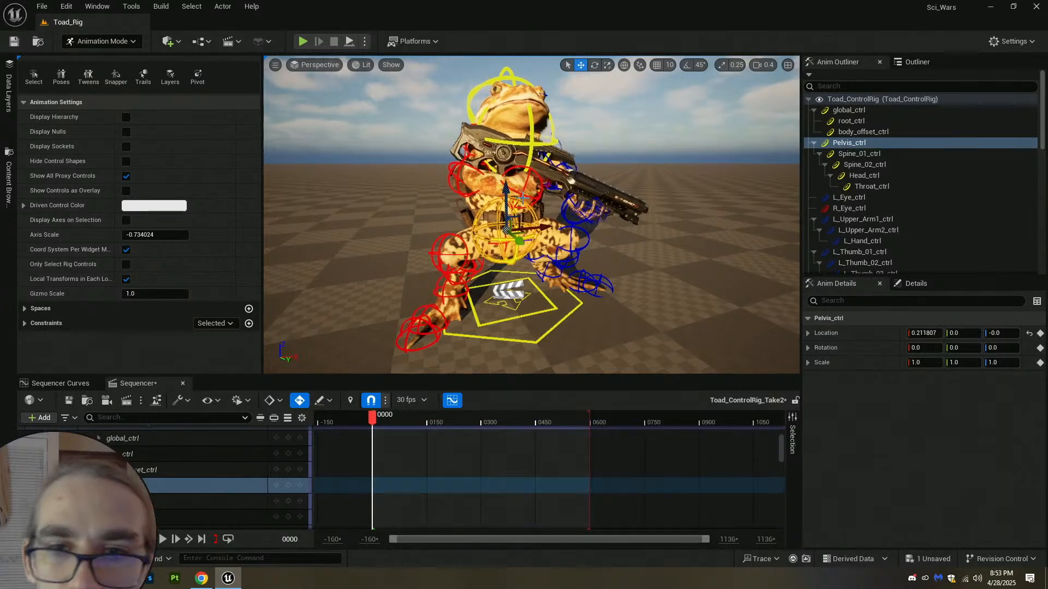
{"action": "key", "text": "ctrl+z"}
{"action": "scroll", "coordinate": [433, 342], "scroll_direction": "up", "scroll_amount": 4}
{"action": "scroll", "coordinate": [433, 343], "scroll_direction": "down", "scroll_amount": 5}
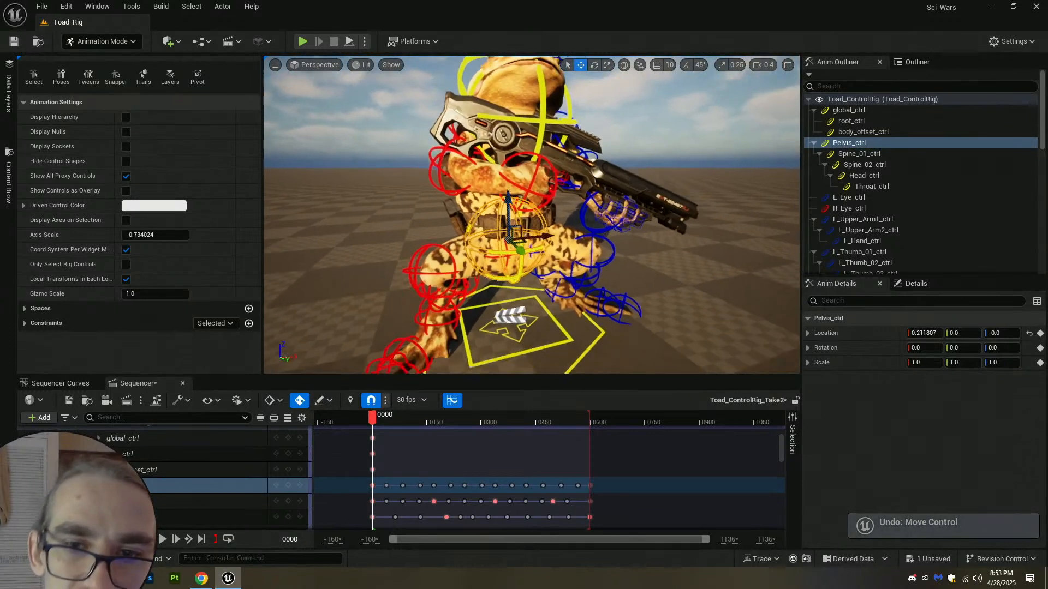
Try setting Pelvis_ctrl's X location to about 0.28 at frame 39, and undo the move.
{"action": "left_click_drag", "start_coordinate": [378, 419], "coordinate": [390, 421]}
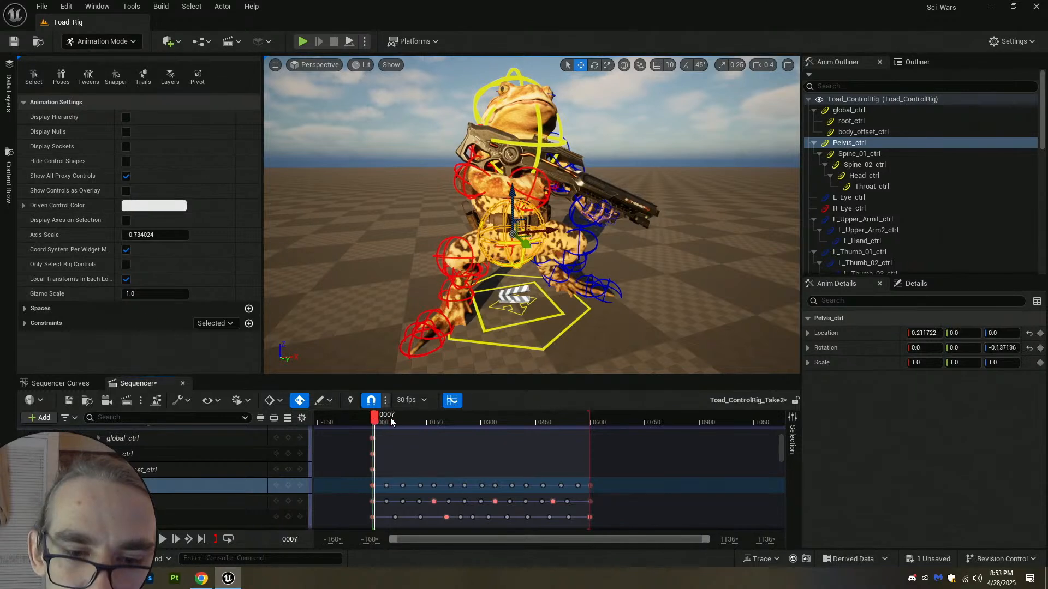
{"action": "left_click", "coordinate": [386, 484]}
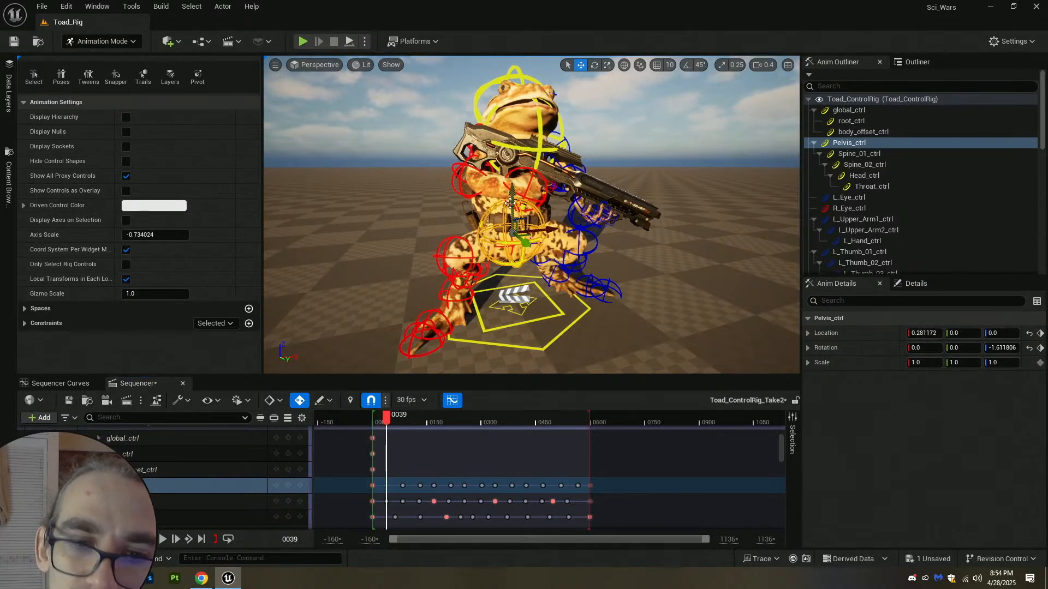
{"action": "scroll", "coordinate": [421, 455], "scroll_direction": "down", "scroll_amount": 1}
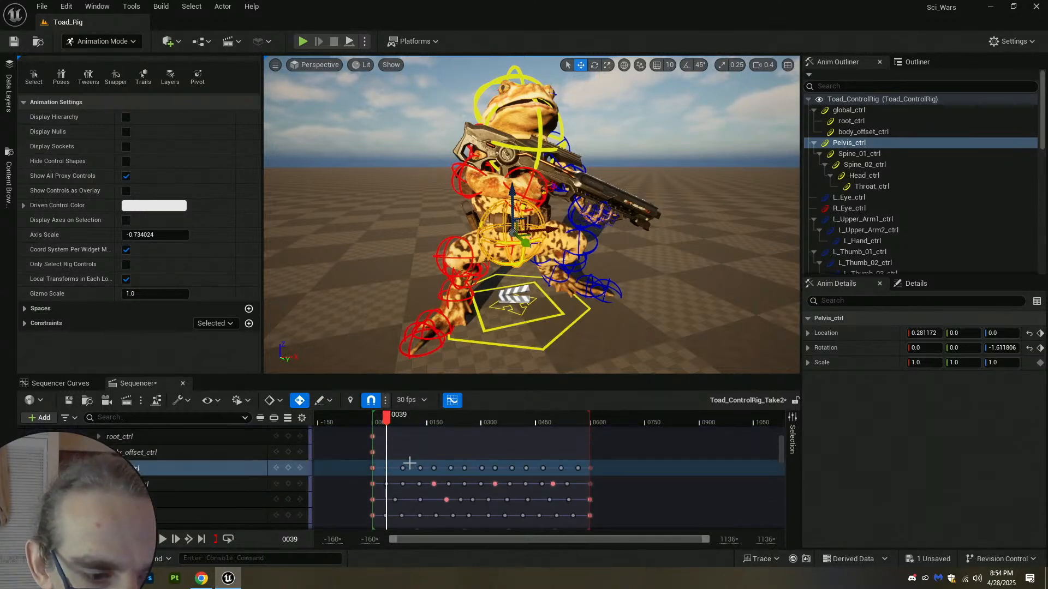
{"action": "right_click_drag", "start_coordinate": [616, 232], "coordinate": [614, 229]}
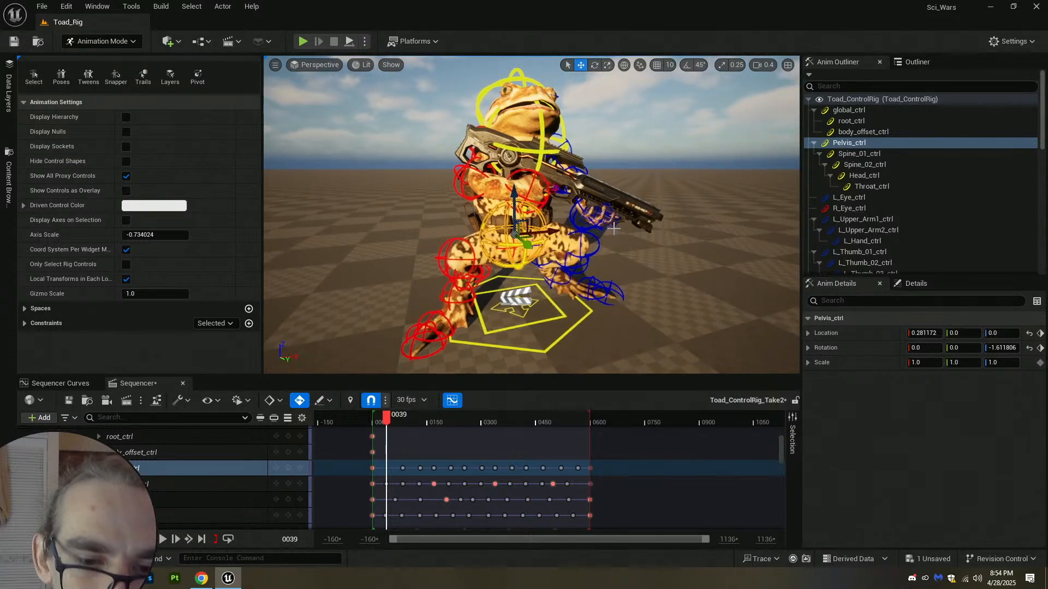
{"action": "key", "text": "ctrl+z"}
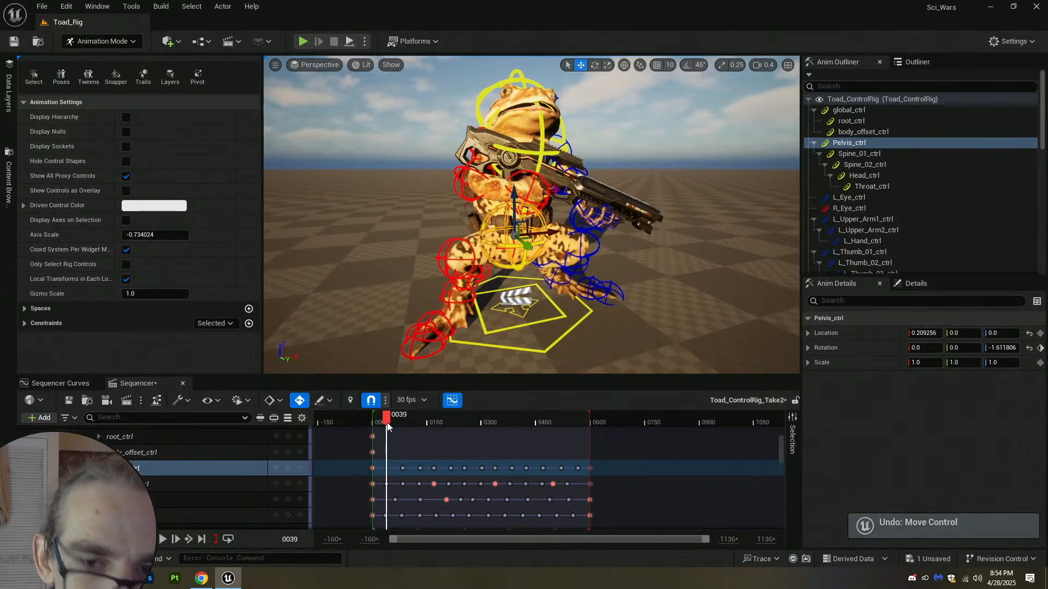
Scrub through the timeline to about frame 574 to check the pelvis motion, return to frame 0 and save.
{"action": "left_click_drag", "start_coordinate": [387, 422], "coordinate": [411, 421]}
{"action": "left_click_drag", "start_coordinate": [474, 426], "coordinate": [516, 428]}
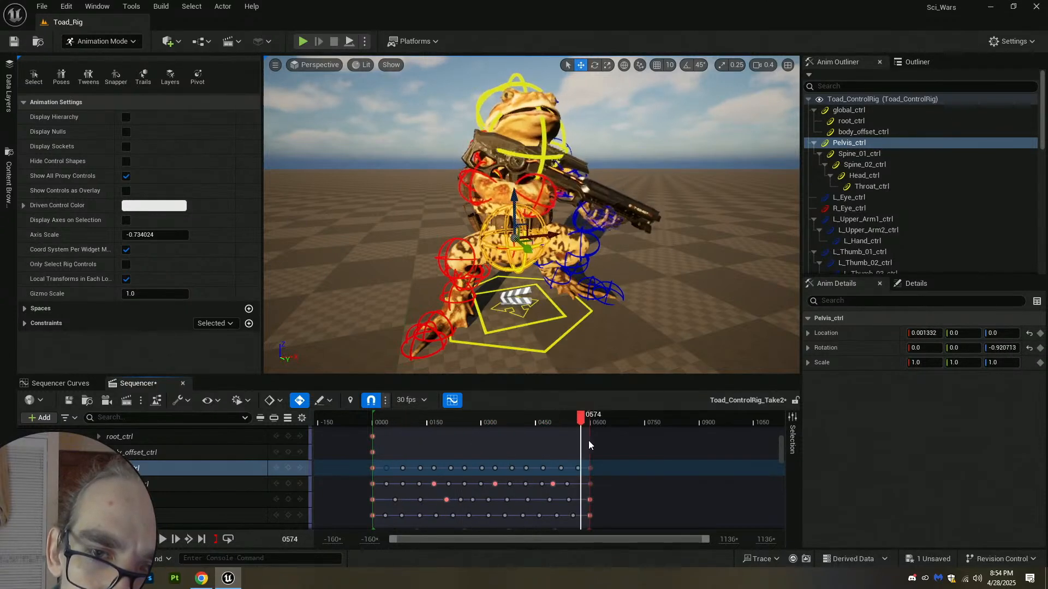
{"action": "left_click_drag", "start_coordinate": [433, 439], "coordinate": [399, 441]}
{"action": "left_click", "coordinate": [373, 467]}
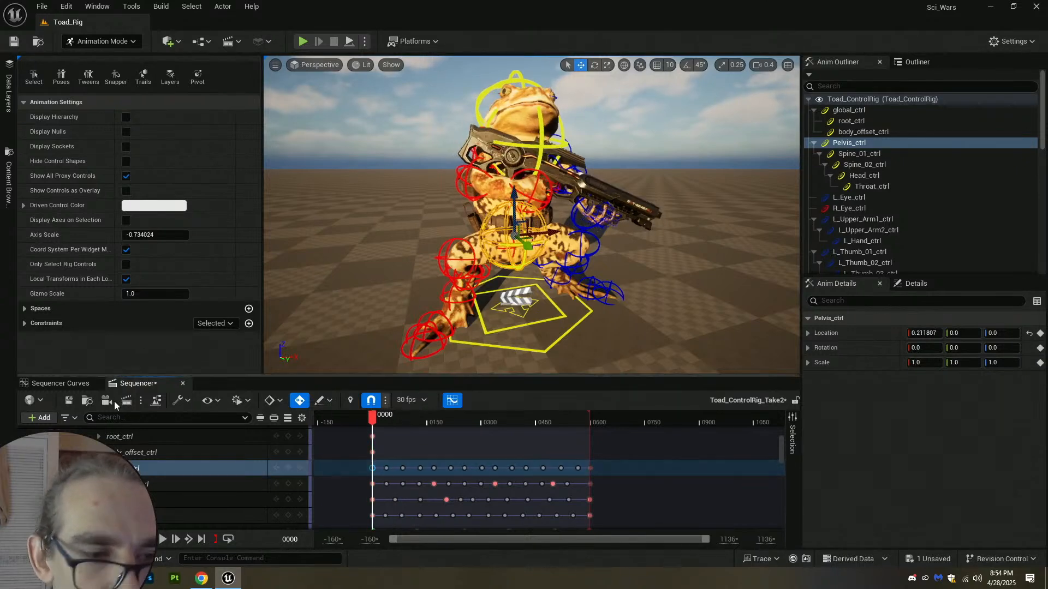
{"action": "left_click", "coordinate": [15, 44]}
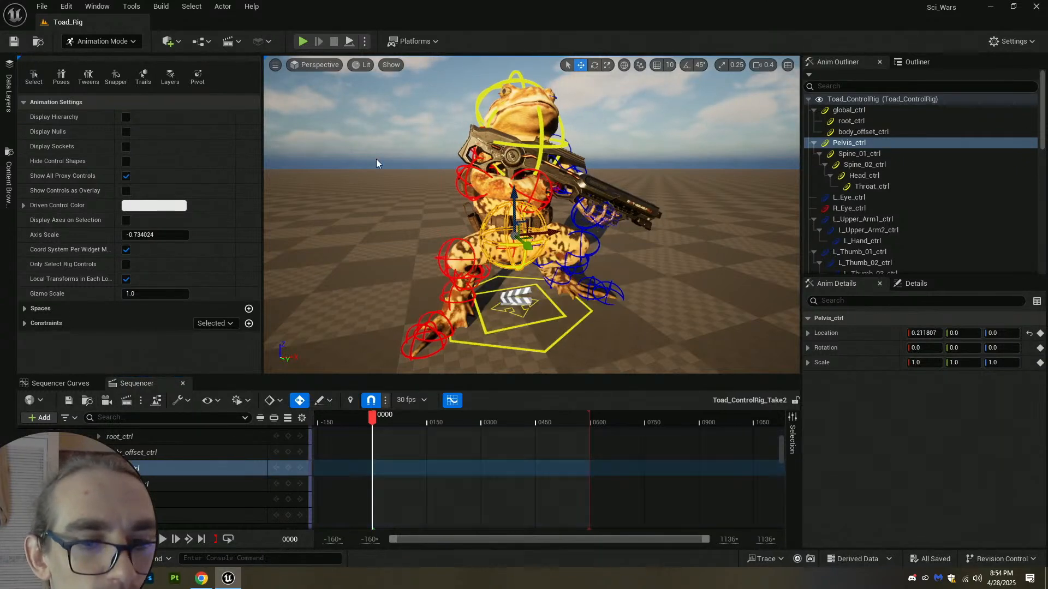
Play the animation from side and front angles to review the pelvis and leg motion, and return to frame 0.
{"action": "right_click_drag", "start_coordinate": [375, 161], "coordinate": [469, 186]}
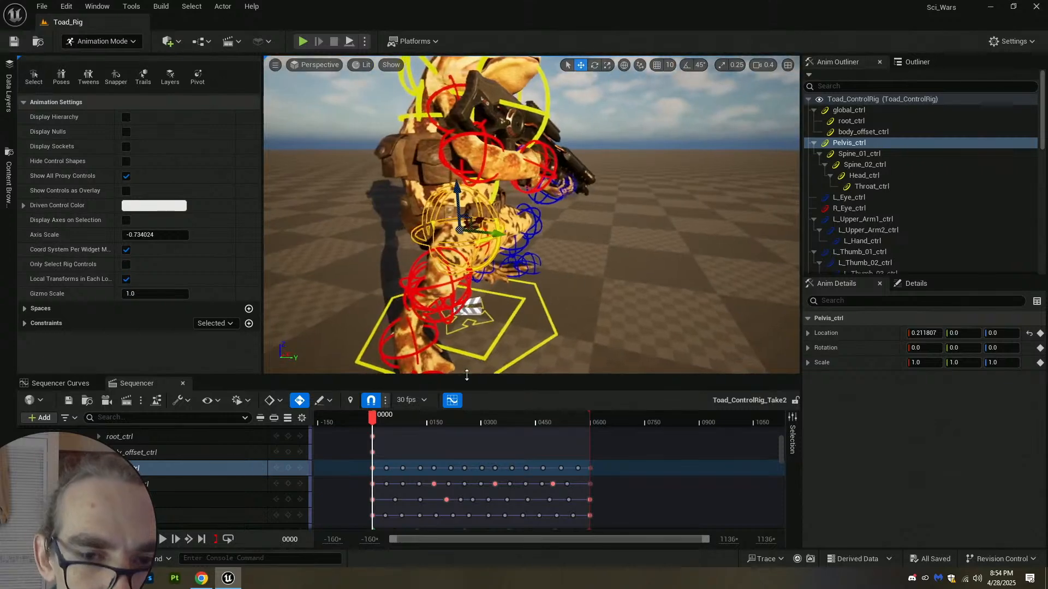
{"action": "key", "text": "q"}
{"action": "left_click", "coordinate": [161, 539]}
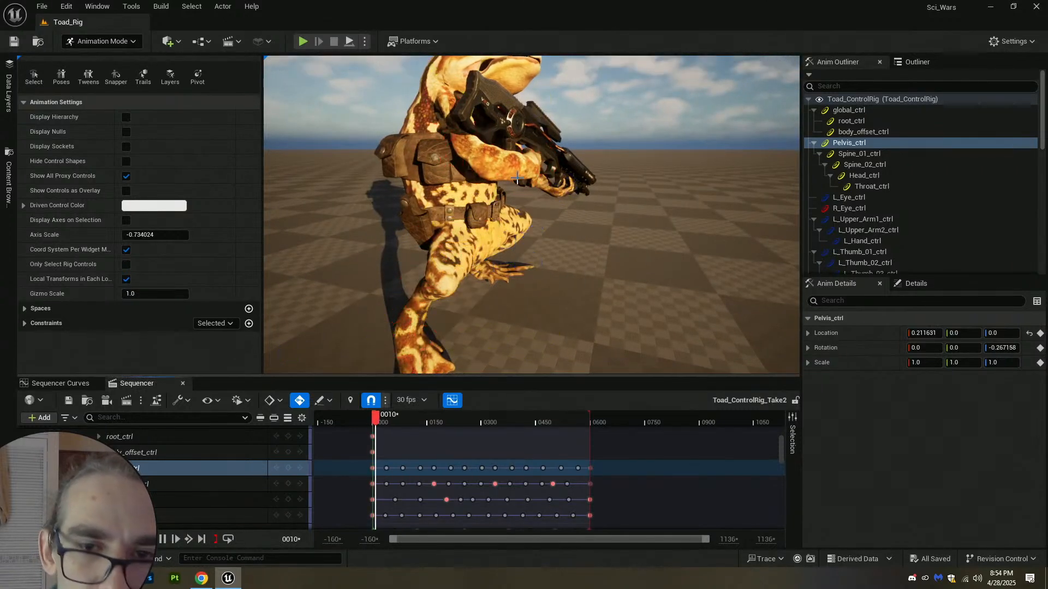
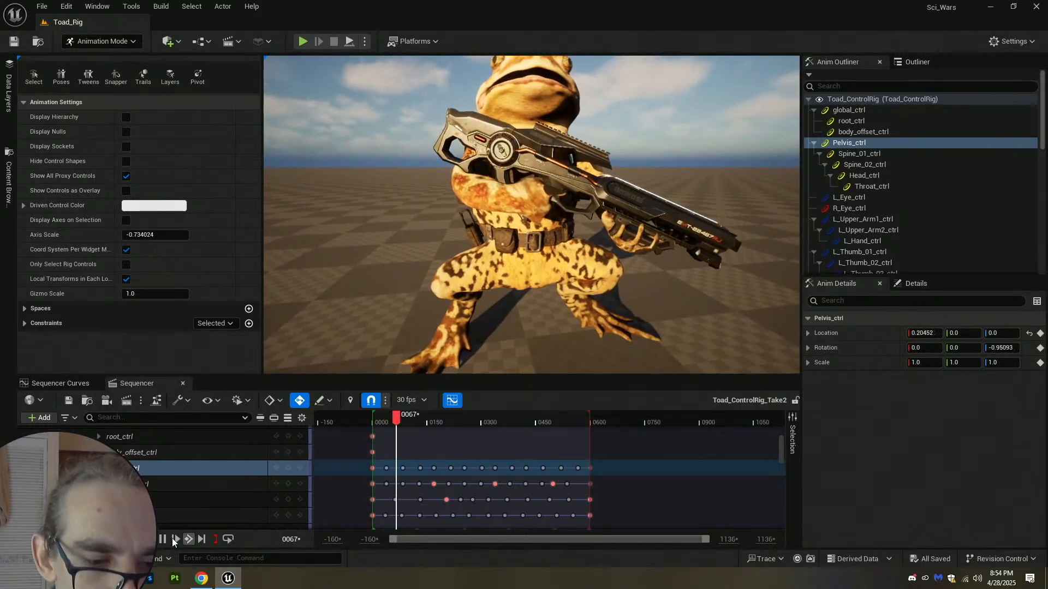
{"action": "left_click", "coordinate": [168, 539]}
{"action": "key", "text": "Up"}
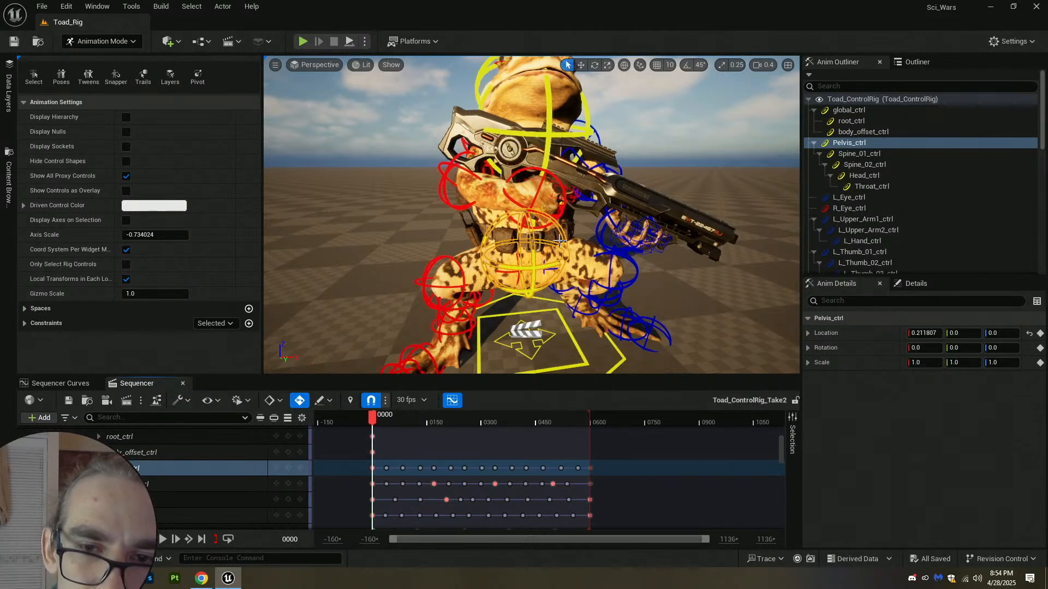
{"action": "right_click_drag", "start_coordinate": [556, 286], "coordinate": [513, 255]}
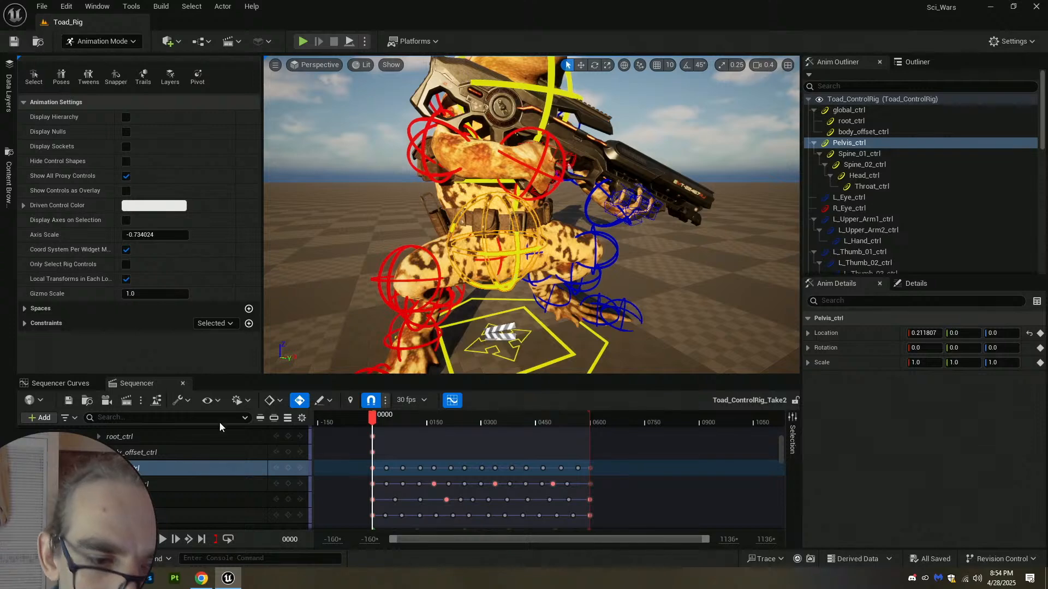
Try rotating R_Upper_Leg_01_ctrl at frame 0, and undo the move.
{"action": "left_click", "coordinate": [164, 478]}
{"action": "left_click", "coordinate": [170, 467]}
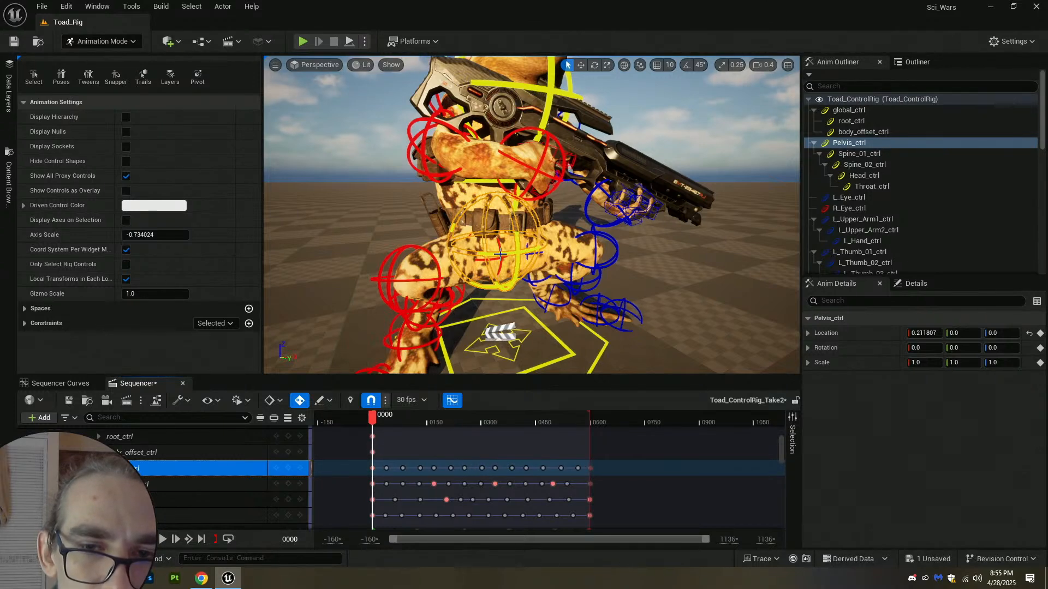
{"action": "left_click", "coordinate": [499, 246]}
{"action": "left_click_drag", "start_coordinate": [484, 240], "coordinate": [514, 241], "text": "alt"}
{"action": "key", "text": "e"}
{"action": "key", "text": "ctrl+z"}
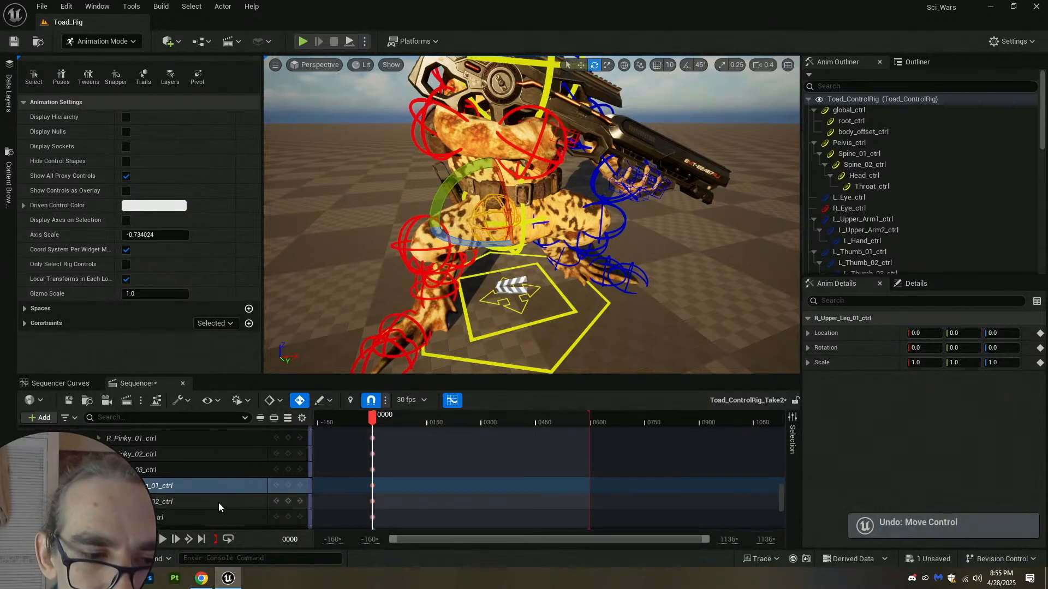
At frame 61, rotate R_Upper_Leg_01_ctrl to about -2.34 in Y to key the new leg pose.
{"action": "left_click", "coordinate": [394, 418]}
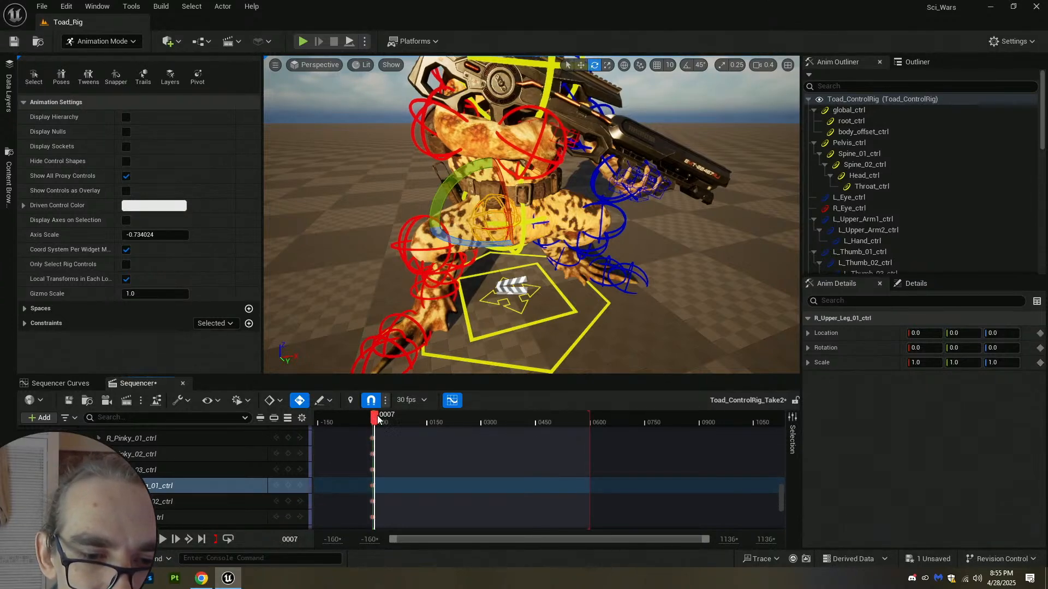
{"action": "left_click_drag", "start_coordinate": [394, 416], "coordinate": [391, 416]}
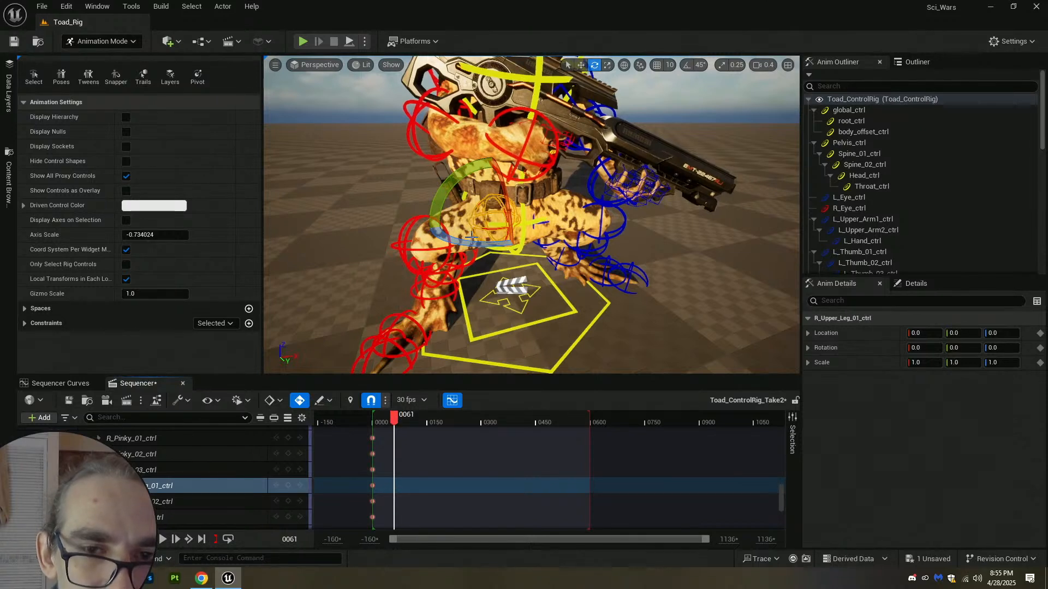
{"action": "left_click_drag", "start_coordinate": [472, 236], "coordinate": [493, 234]}
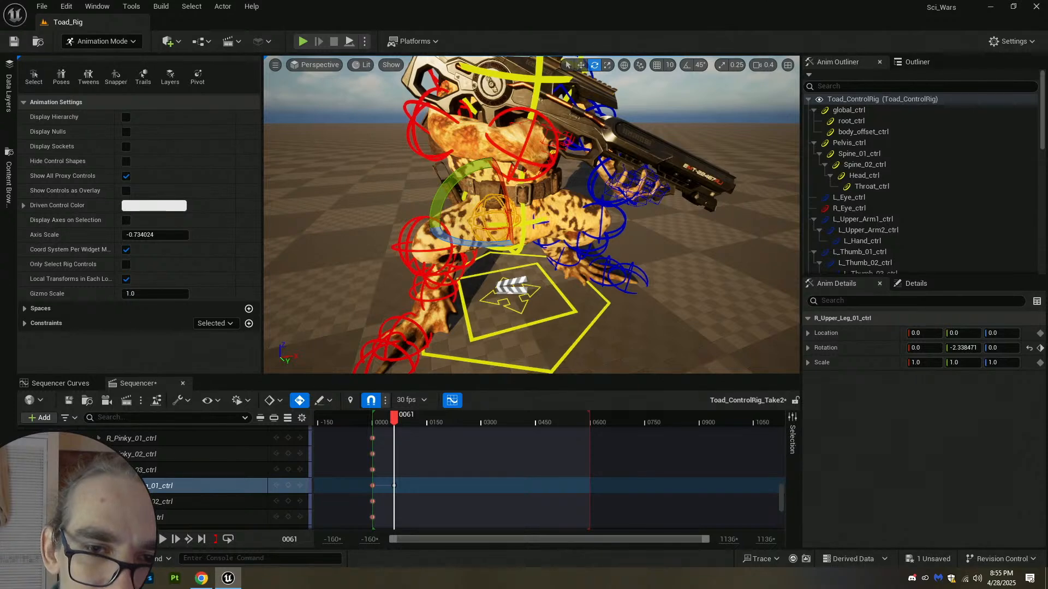
Copy R_Upper_Leg_01_ctrl's keys at frames 0 and 61 and paste them at frame 125.
{"action": "mouse_move", "coordinate": [531, 214]}
{"action": "left_mouse_down", "text": "alt"}
{"action": "mouse_move", "coordinate": [491, 202]}
{"action": "mouse_move", "coordinate": [513, 218]}
{"action": "left_mouse_up", "text": "alt"}
{"action": "left_click", "coordinate": [372, 485]}
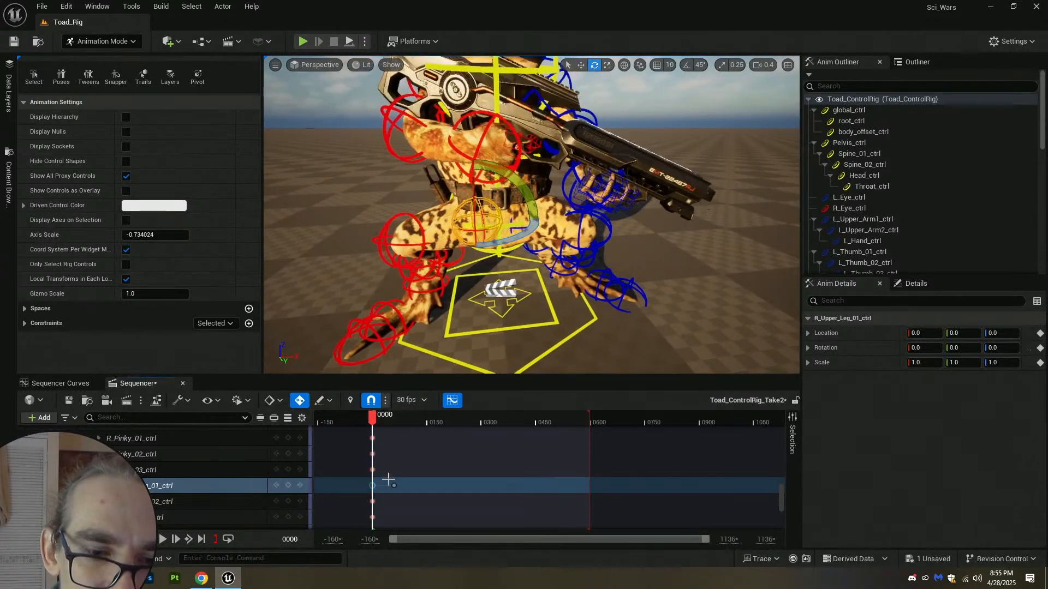
{"action": "left_click", "coordinate": [393, 483]}
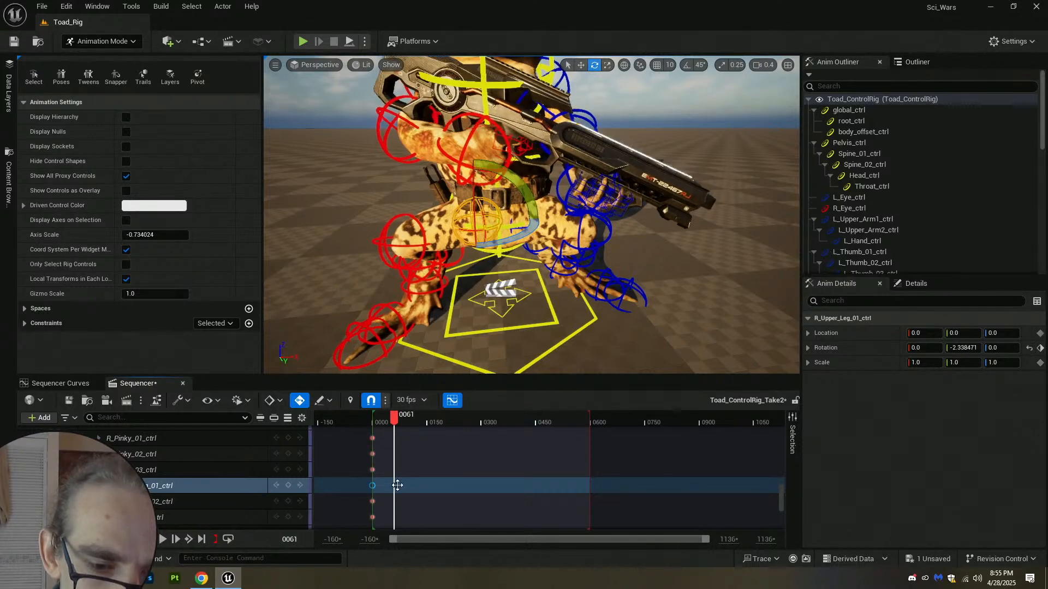
{"action": "left_click_drag", "start_coordinate": [394, 420], "coordinate": [419, 424]}
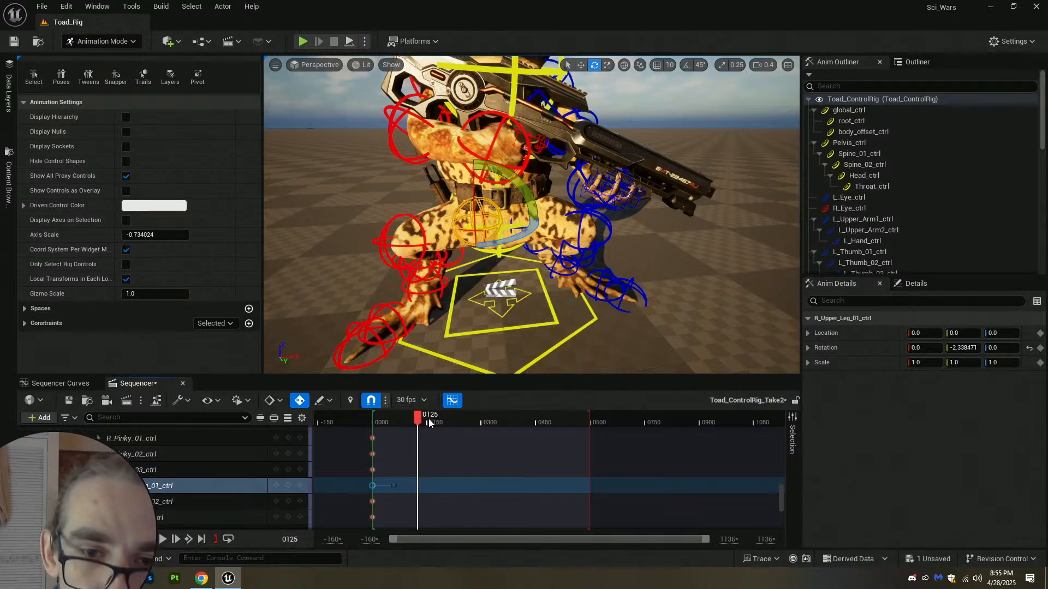
{"action": "key", "text": "ctrl+v"}
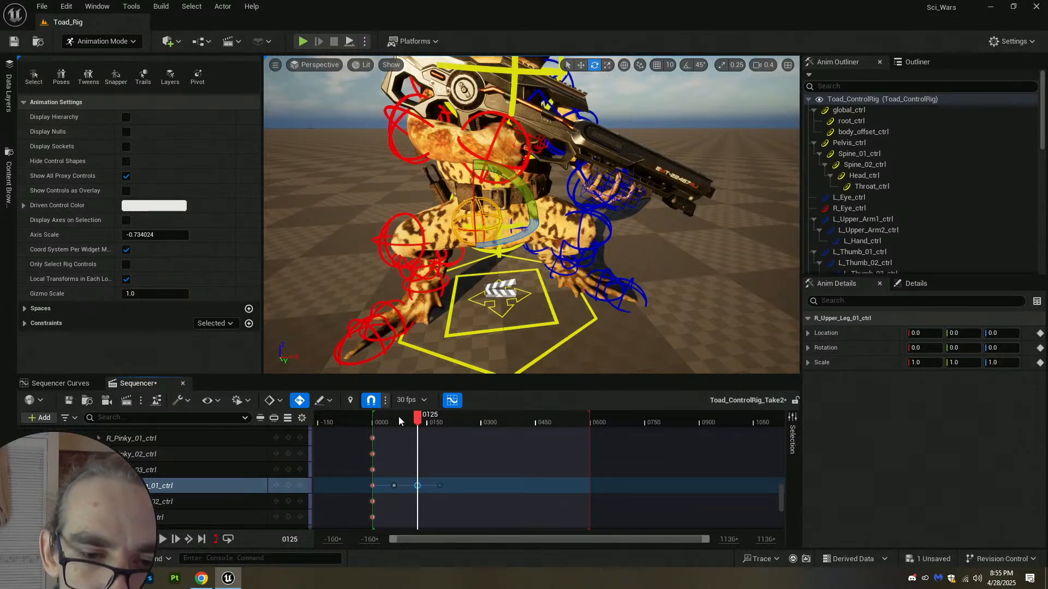
Paste the copied pair of leg keys three more times at even spacing along the track, the last starting at frame 521.
{"action": "left_click_drag", "start_coordinate": [398, 420], "coordinate": [562, 432]}
{"action": "key", "text": "ctrl+v"}
{"action": "key", "text": "ctrl+v"}
{"action": "key", "text": "ctrl+v"}
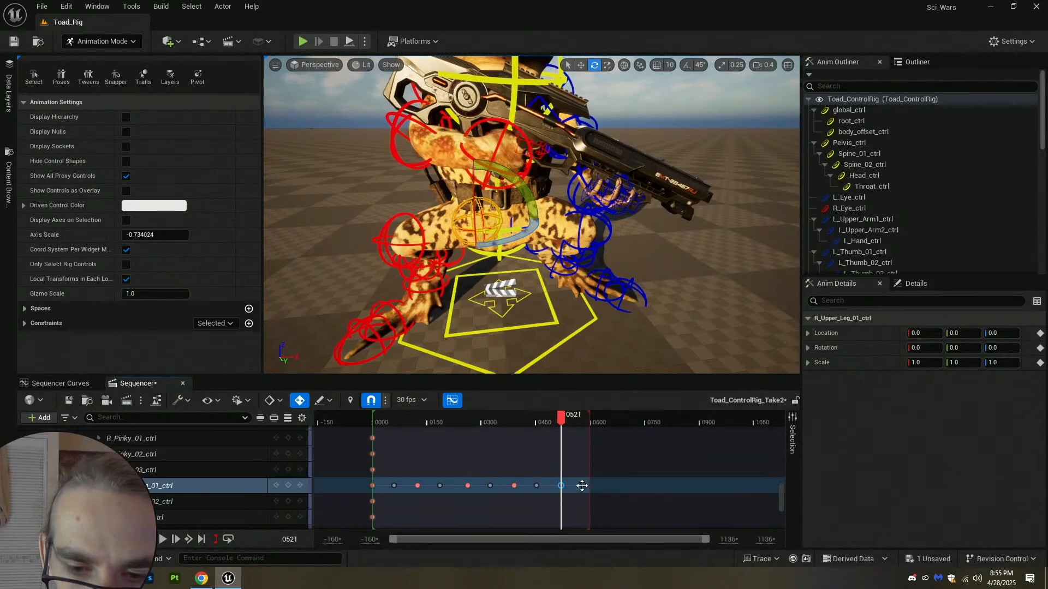
Delete R_Upper_Leg_01_ctrl's key at frame 582 and move its key at frame 521 to the loop end at frame 602.
{"action": "left_click", "coordinate": [583, 486]}
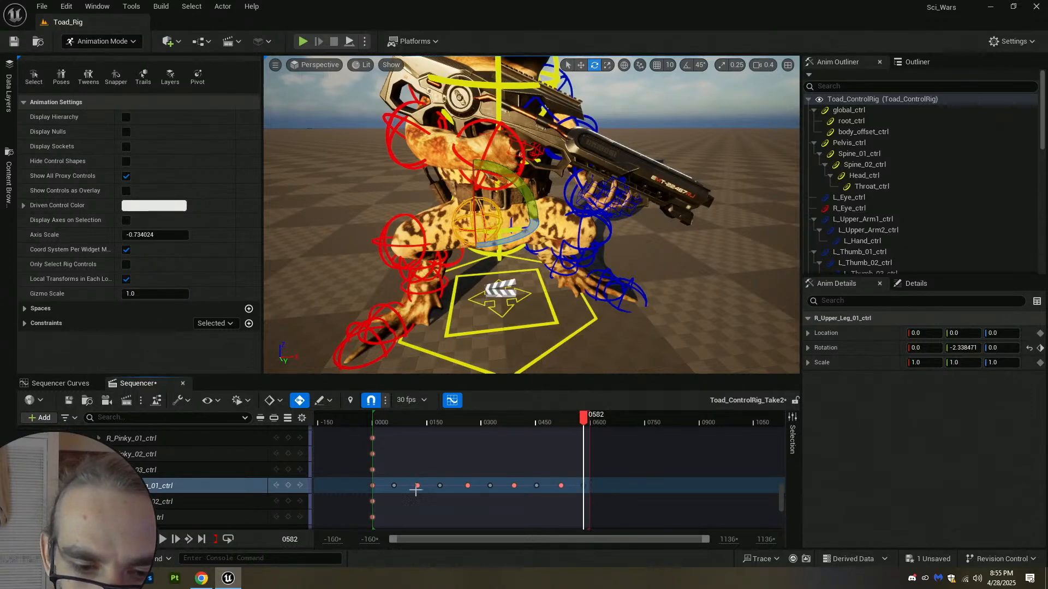
{"action": "left_click", "coordinate": [372, 485]}
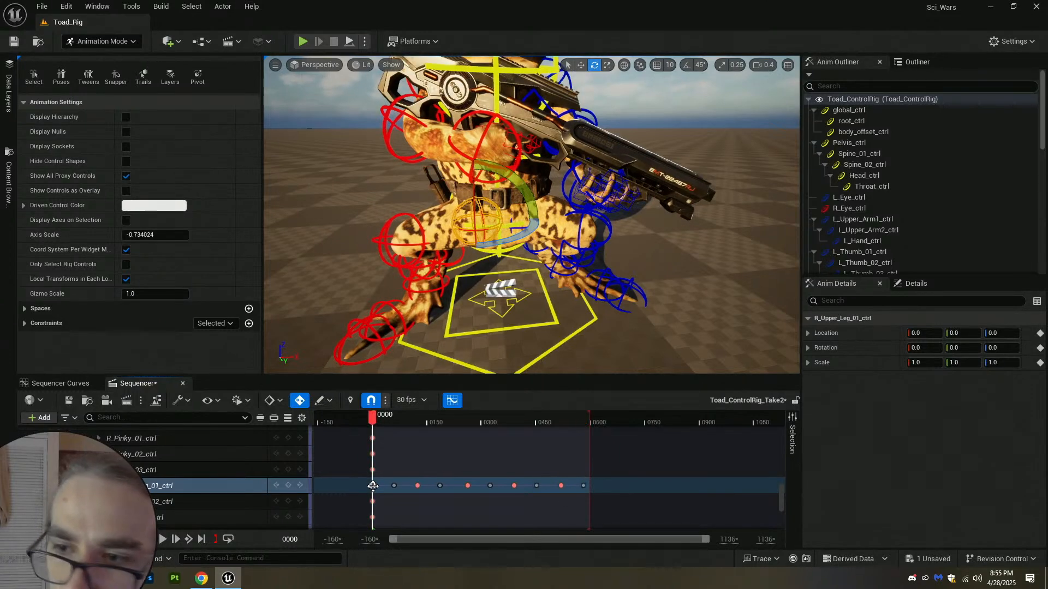
{"action": "left_click", "coordinate": [587, 485]}
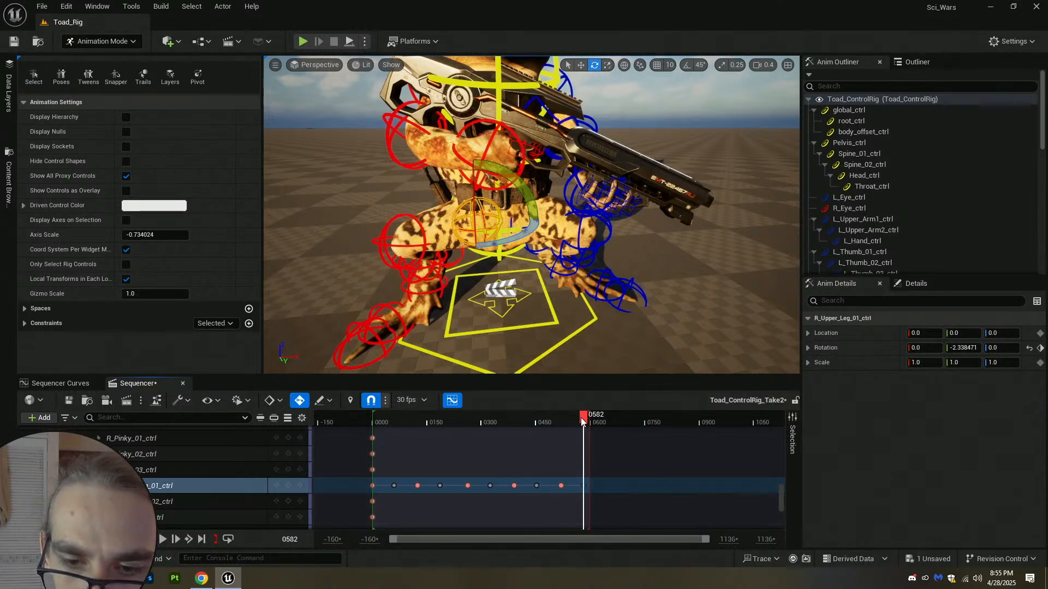
{"action": "left_click", "coordinate": [562, 485]}
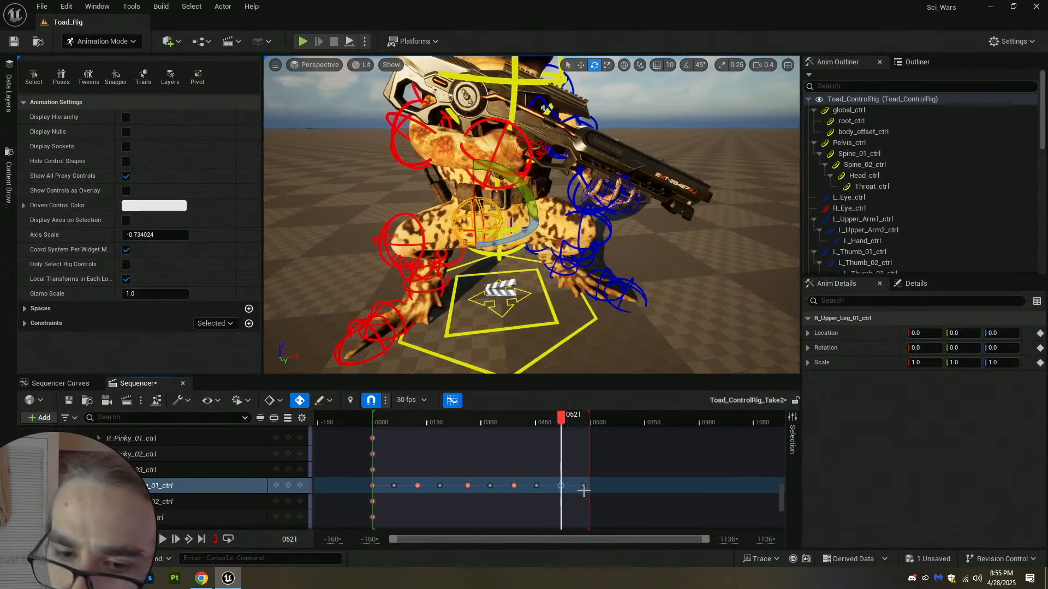
{"action": "left_click", "coordinate": [583, 486]}
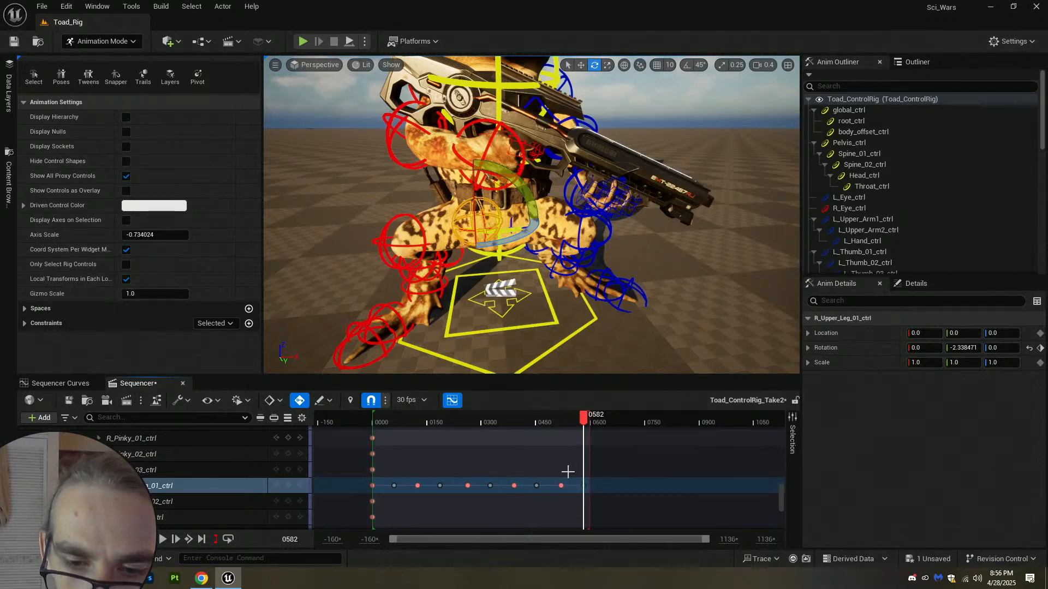
{"action": "left_click", "coordinate": [561, 485]}
{"action": "left_click", "coordinate": [582, 485]}
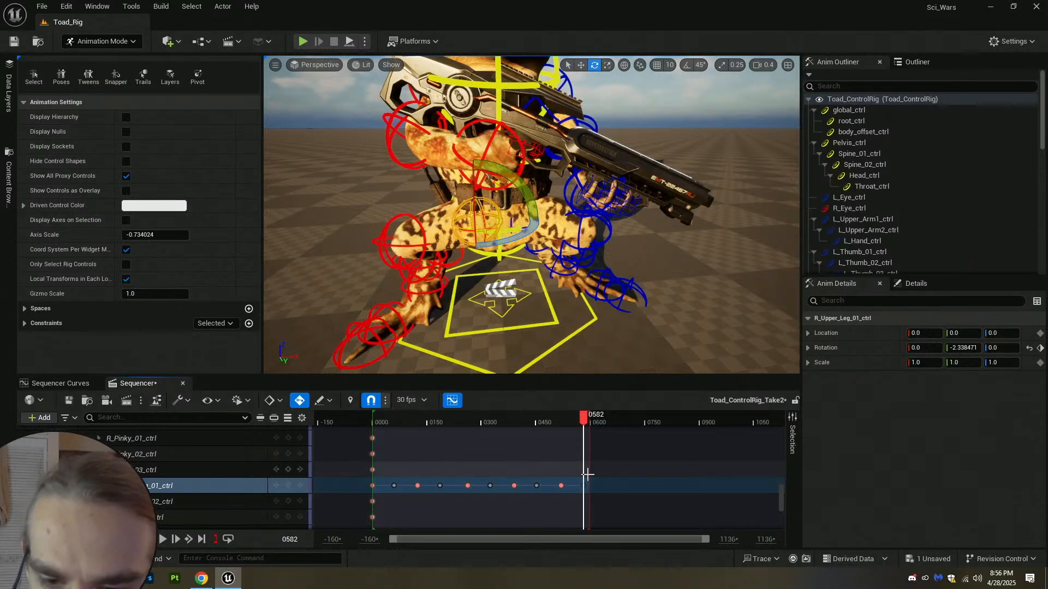
{"action": "key", "text": "Delete"}
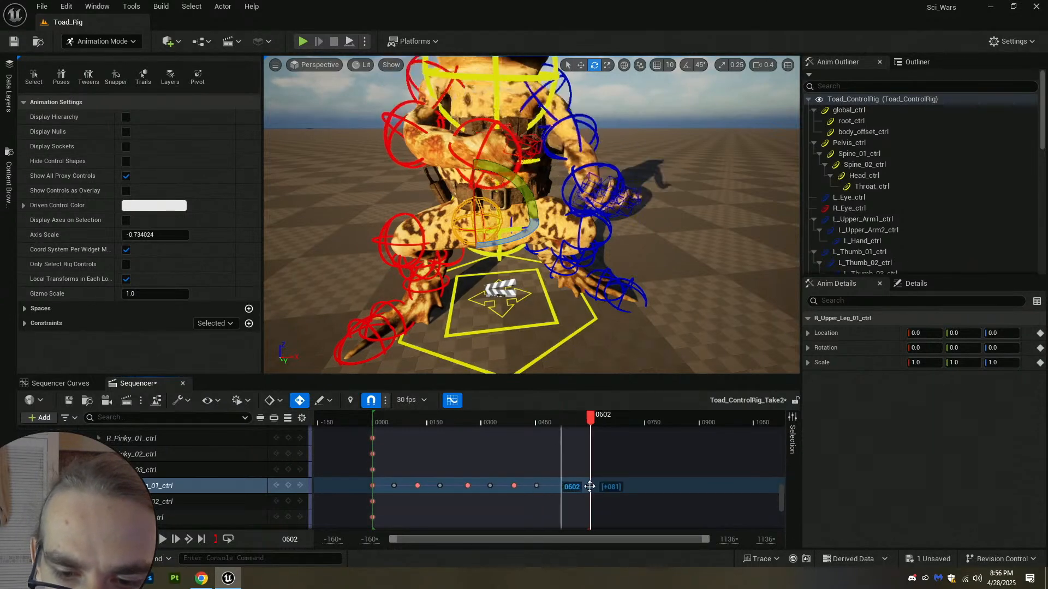
Spread R_Upper_Leg_01_ctrl's intermediate keys along the timeline, moving the frame 186 key to 213 and the frame 125 key to 150.
{"action": "left_click_drag", "start_coordinate": [536, 486], "coordinate": [499, 487]}
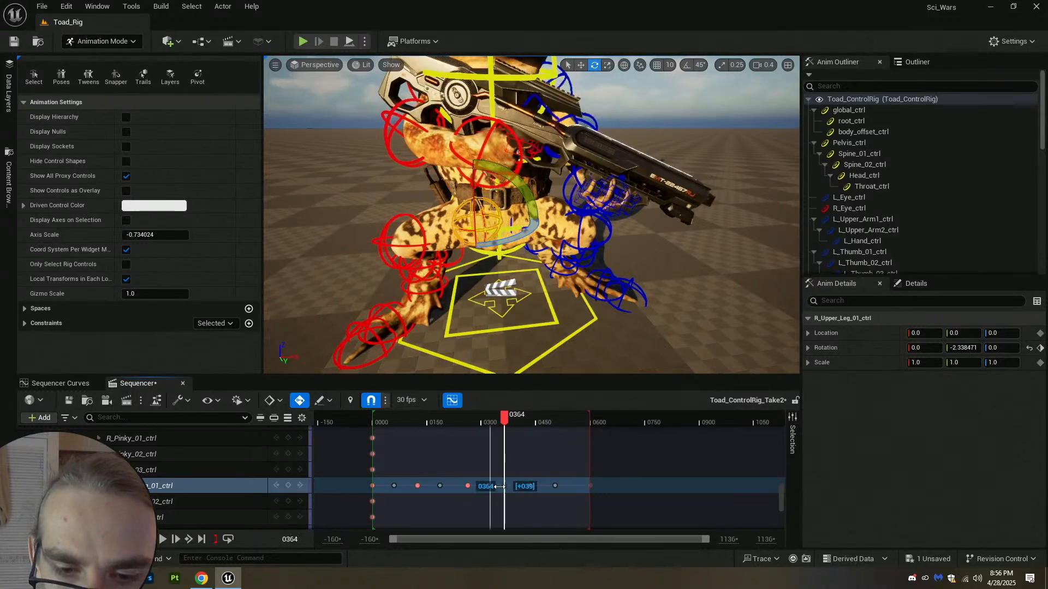
{"action": "left_click", "coordinate": [442, 485]}
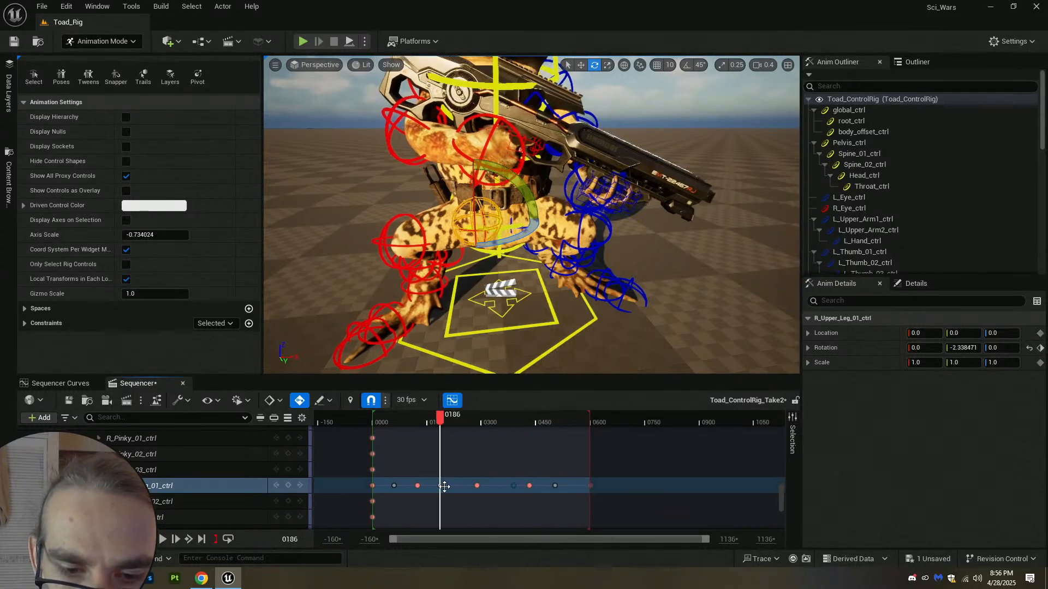
{"action": "left_click_drag", "start_coordinate": [440, 484], "coordinate": [464, 485]}
{"action": "scroll", "coordinate": [444, 486], "scroll_direction": "up", "scroll_amount": 4, "text": "ctrl"}
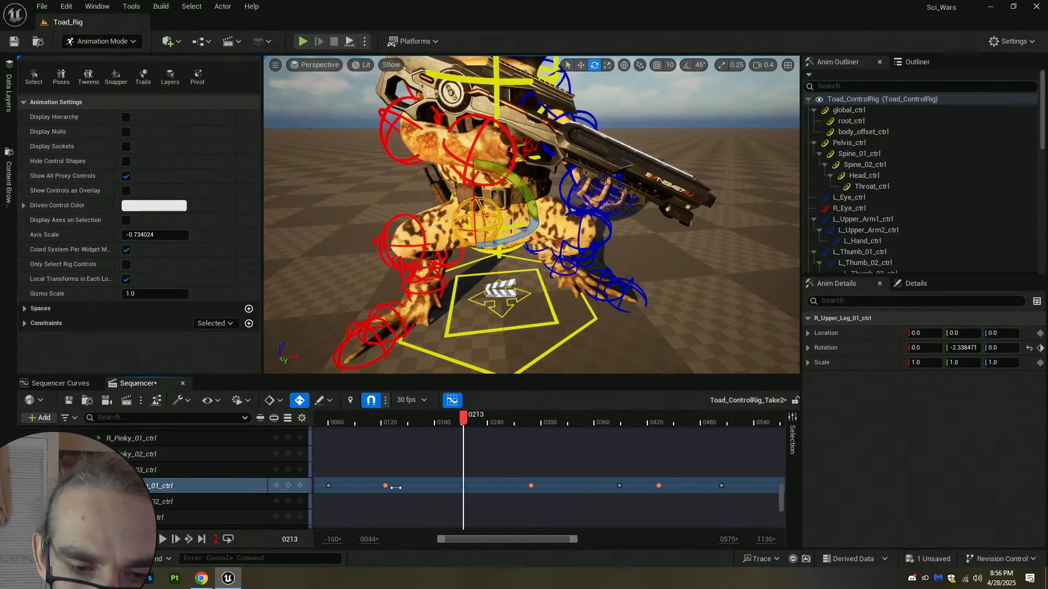
{"action": "left_click_drag", "start_coordinate": [385, 486], "coordinate": [408, 486]}
{"action": "scroll", "coordinate": [408, 486], "scroll_direction": "down", "scroll_amount": 3, "text": "ctrl"}
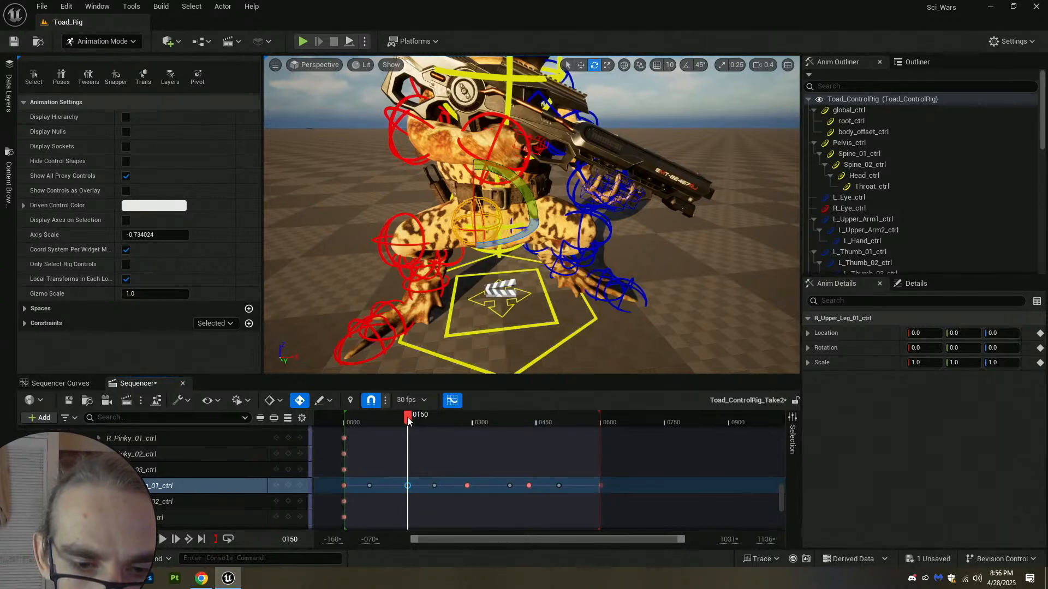
Play the animation from frame 0 and review the toad's right leg motion from several angles and distances.
{"action": "left_click_drag", "start_coordinate": [408, 420], "coordinate": [362, 422]}
{"action": "key", "text": "Up"}
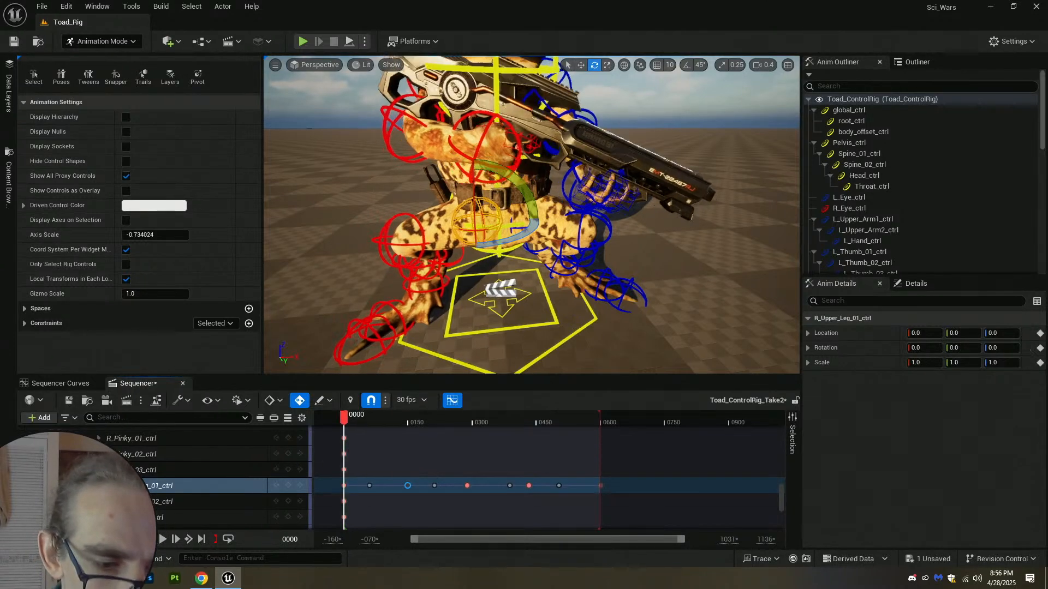
{"action": "key", "text": "ctrl+s"}
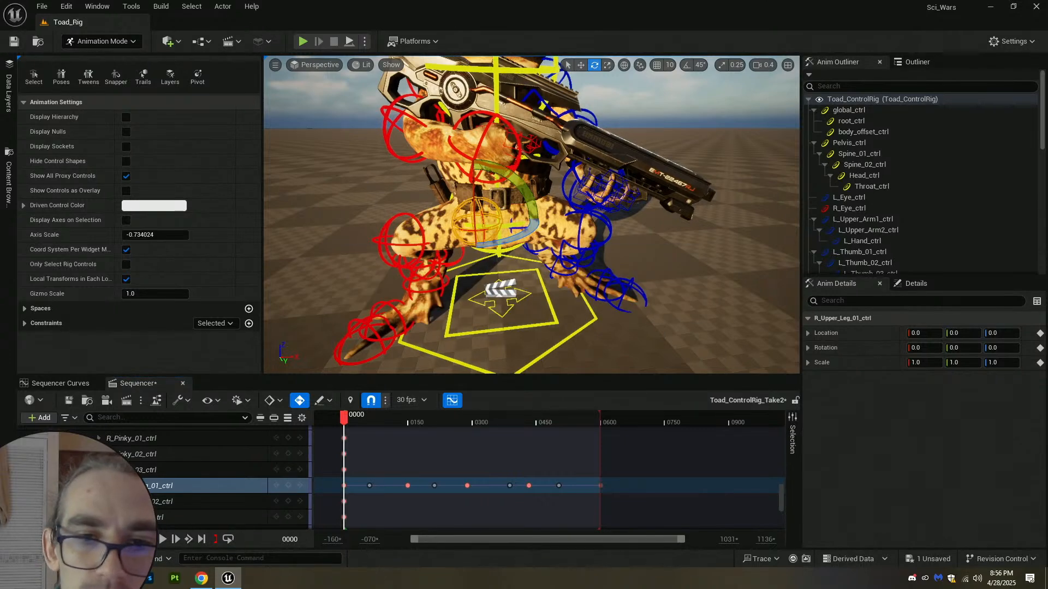
{"action": "key", "text": "q"}
{"action": "key", "text": "s"}
{"action": "right_click_drag", "start_coordinate": [531, 215], "coordinate": [532, 194]}
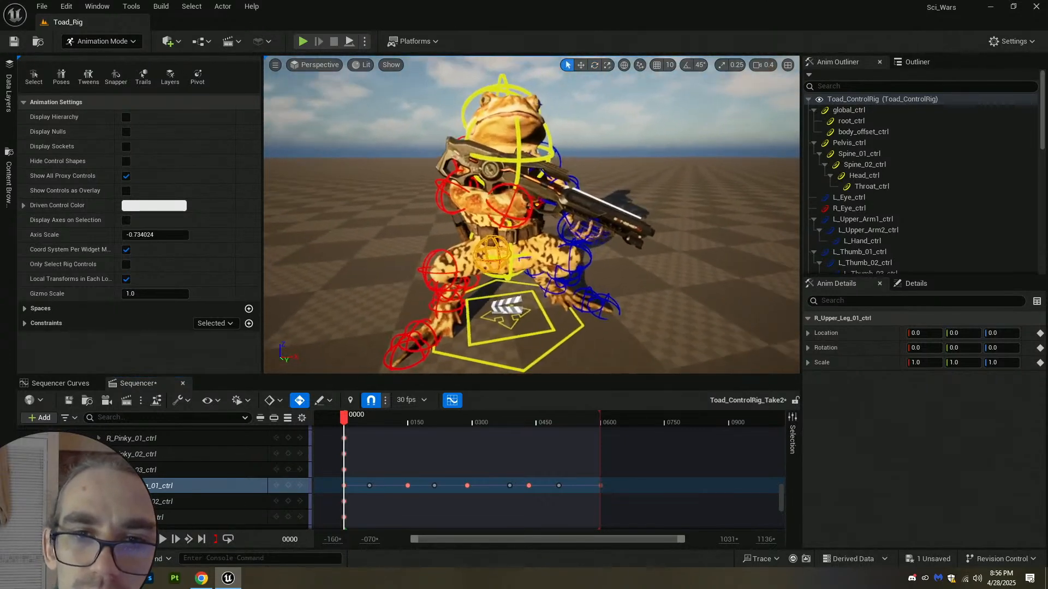
{"action": "left_click", "coordinate": [163, 539]}
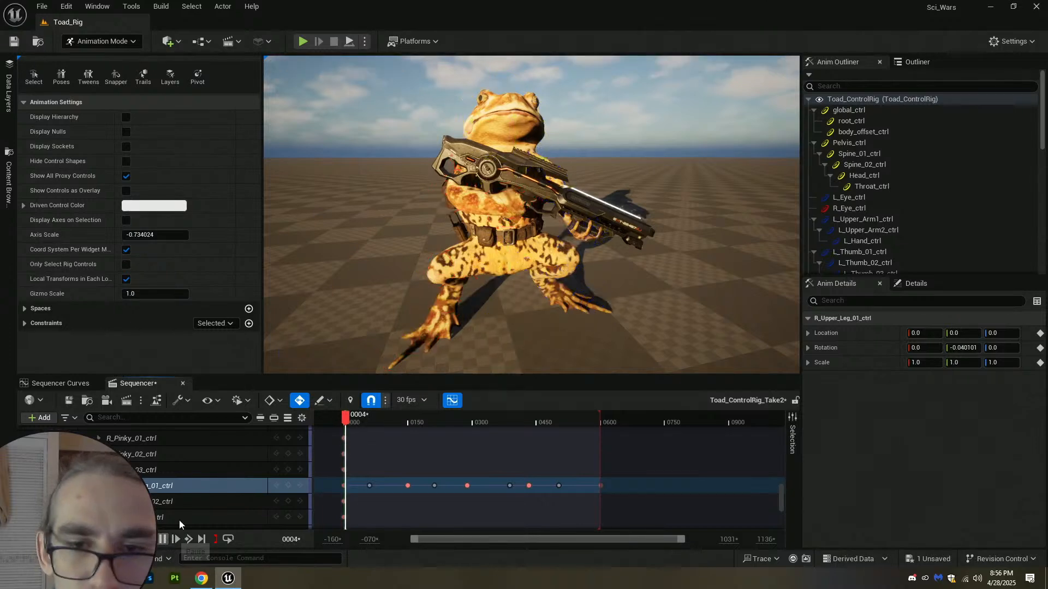
{"action": "right_click_drag", "start_coordinate": [645, 271], "coordinate": [731, 276]}
{"action": "key", "text": "q"}
{"action": "key", "text": "a"}
{"action": "key", "text": "w"}
{"action": "key", "text": "a"}
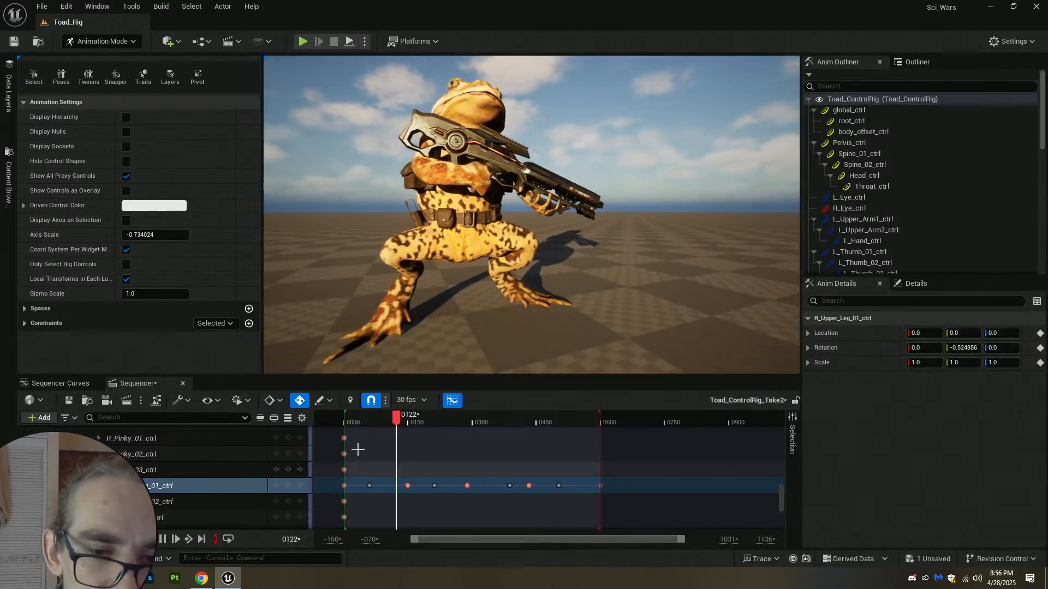
Select the Pelvis_ctrl track, stop playback, and compare its keys at frames 0 and 602.
{"action": "scroll", "coordinate": [180, 467], "scroll_direction": "up", "scroll_amount": 5}
{"action": "scroll", "coordinate": [176, 468], "scroll_direction": "up", "scroll_amount": 8}
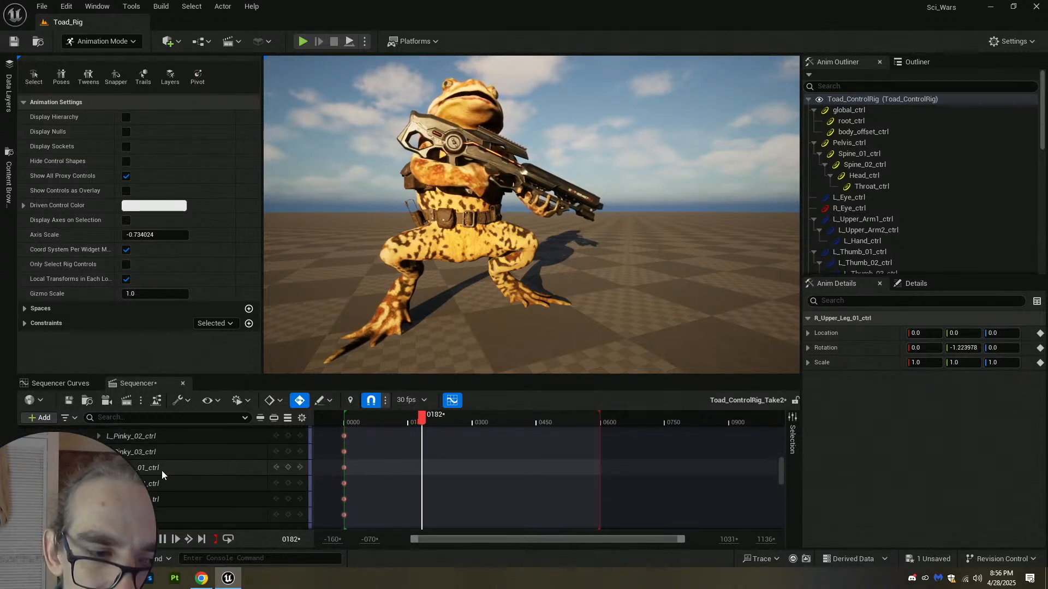
{"action": "scroll", "coordinate": [149, 479], "scroll_direction": "up", "scroll_amount": 2}
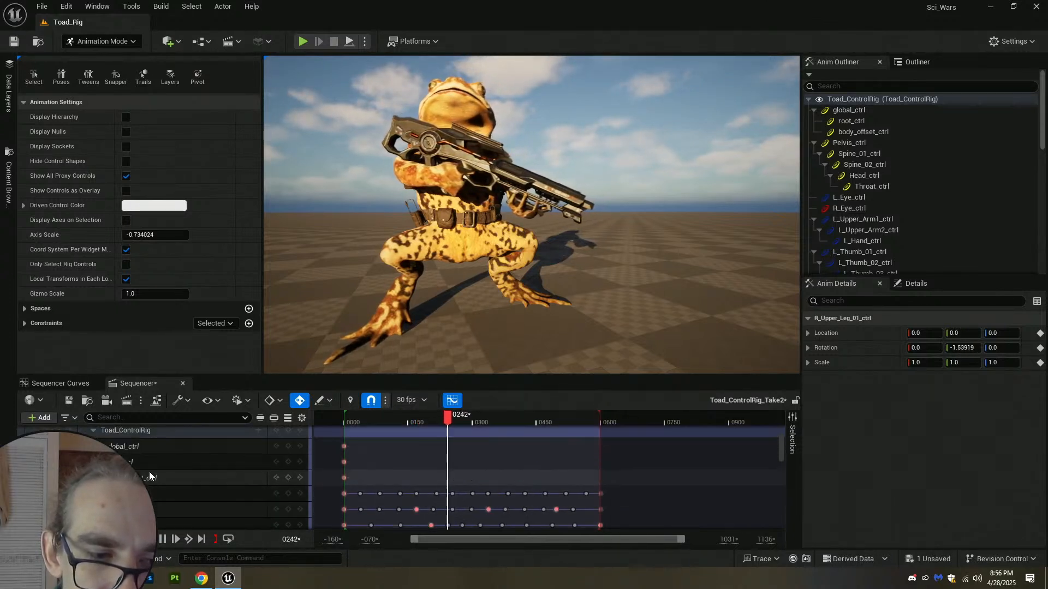
{"action": "left_click", "coordinate": [159, 491]}
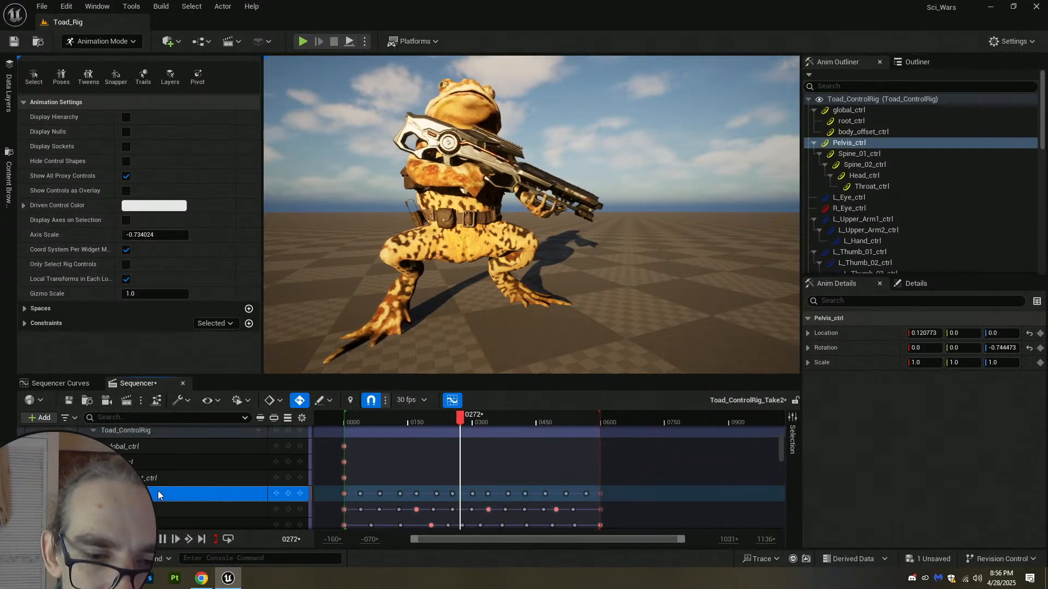
{"action": "left_click", "coordinate": [344, 494]}
{"action": "key", "text": "space"}
{"action": "left_click", "coordinate": [345, 493]}
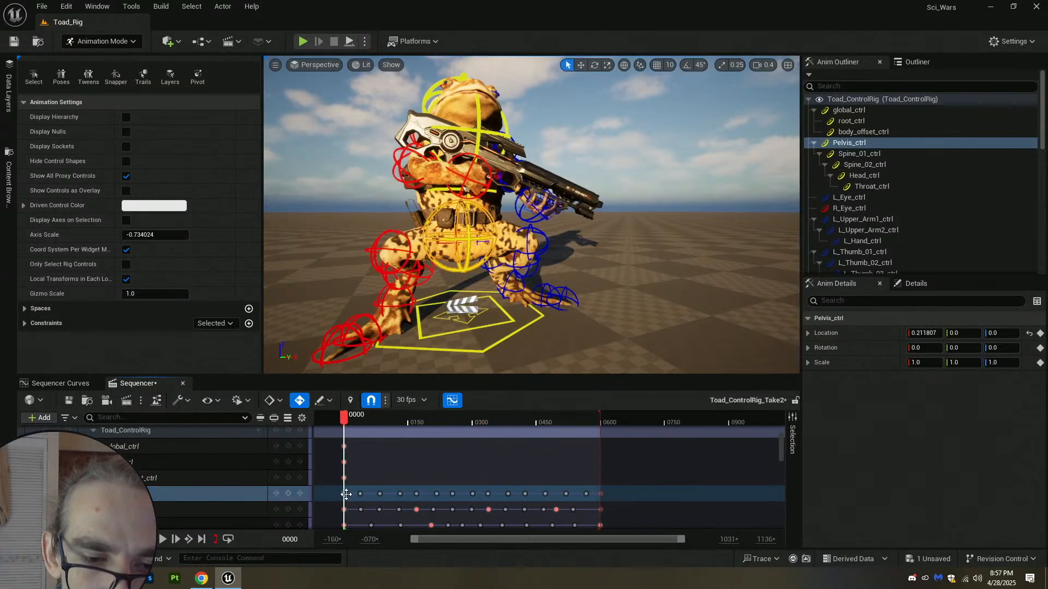
{"action": "left_click", "coordinate": [599, 494]}
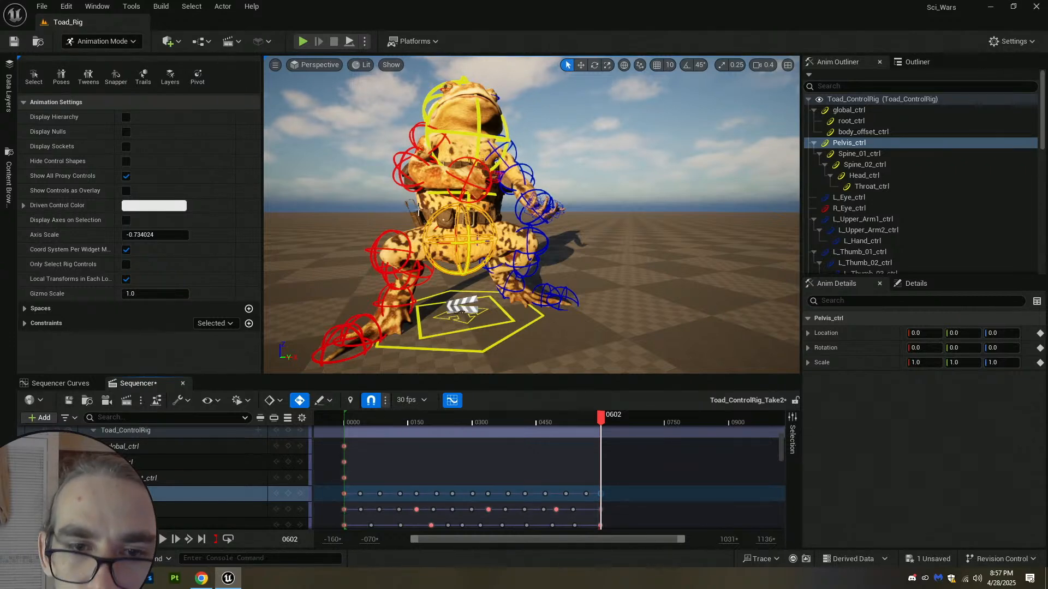
Try rotating L_Upper_Leg_01_ctrl to about -2.55 in Y at frame 602, and undo the move.
{"action": "key", "text": "w"}
{"action": "right_click_drag", "start_coordinate": [525, 217], "coordinate": [521, 271]}
{"action": "left_click", "coordinate": [465, 237]}
{"action": "key", "text": "e"}
{"action": "left_click_drag", "start_coordinate": [532, 250], "coordinate": [572, 231]}
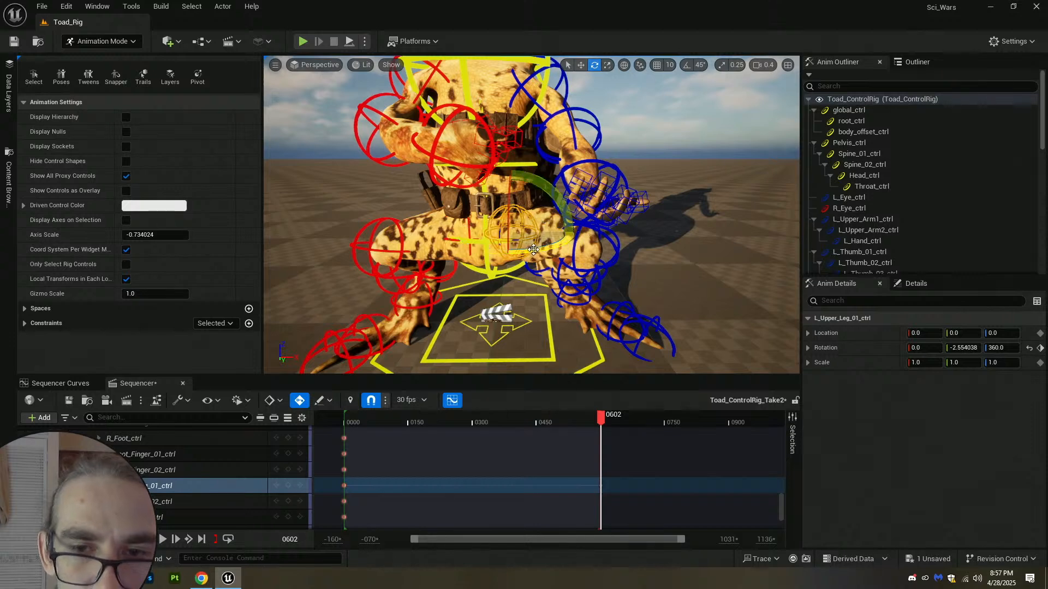
{"action": "key", "text": "ctrl+z"}
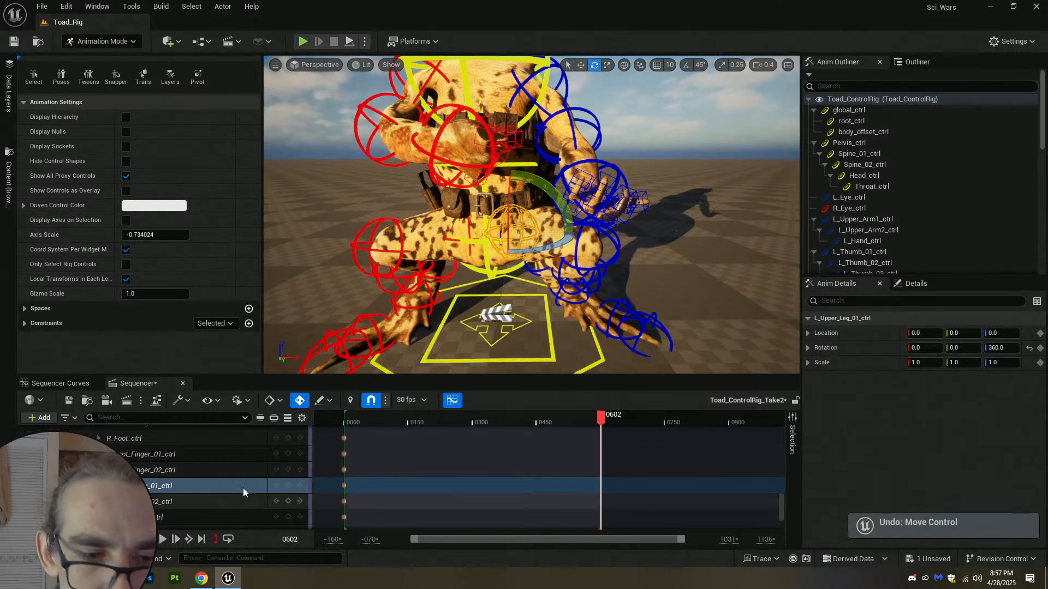
At frame 73, rotate L_Upper_Leg_01_ctrl to about -2.75 in Y to key the left leg's pose.
{"action": "left_click", "coordinate": [347, 485]}
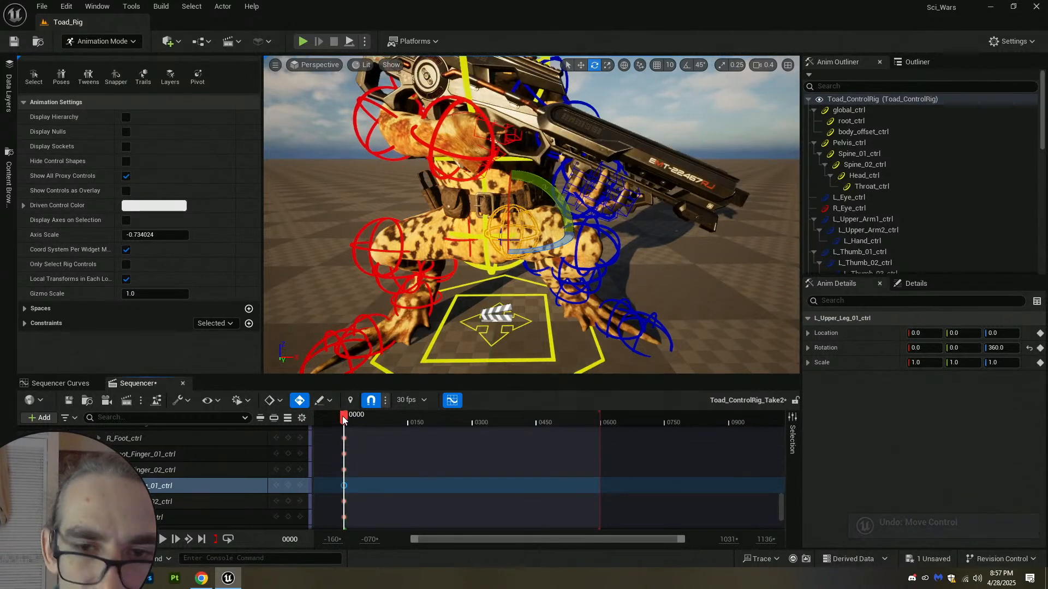
{"action": "left_click_drag", "start_coordinate": [345, 417], "coordinate": [377, 415]}
{"action": "left_click_drag", "start_coordinate": [567, 238], "coordinate": [574, 233]}
{"action": "key", "text": "q"}
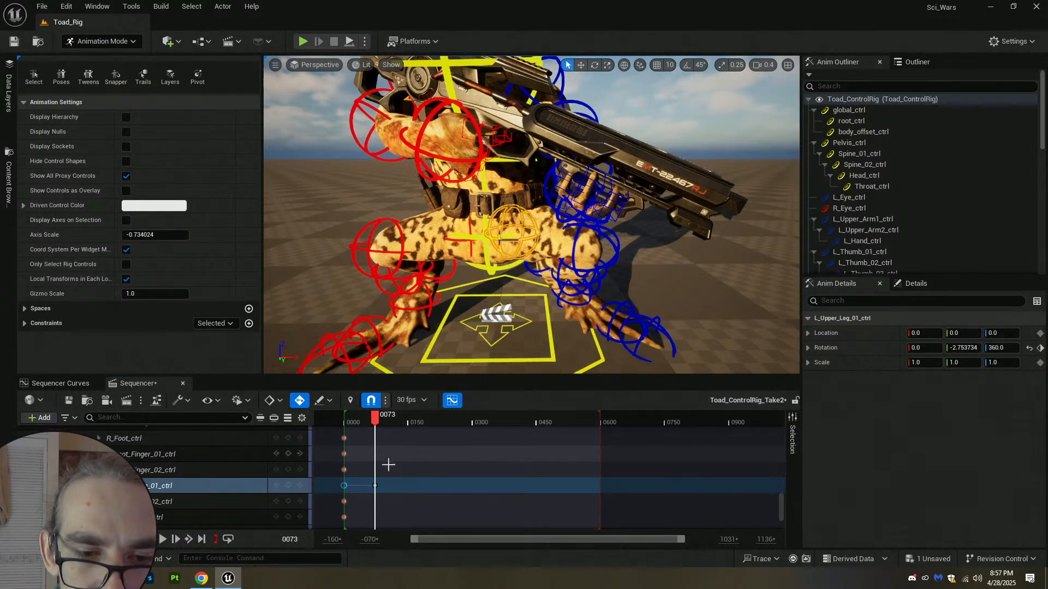
Copy L_Upper_Leg_01_ctrl's keys at frames 0 and 73 and paste the pair repeatedly from frame 144 through frame 554.
{"action": "left_click", "coordinate": [346, 486]}
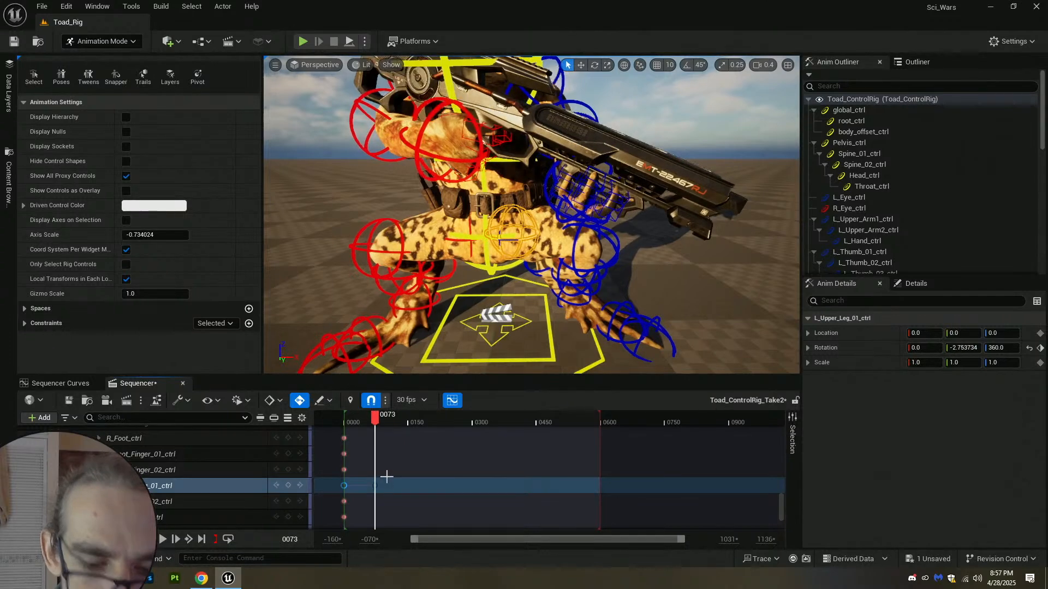
{"action": "left_click", "coordinate": [379, 416]}
{"action": "left_click", "coordinate": [407, 422]}
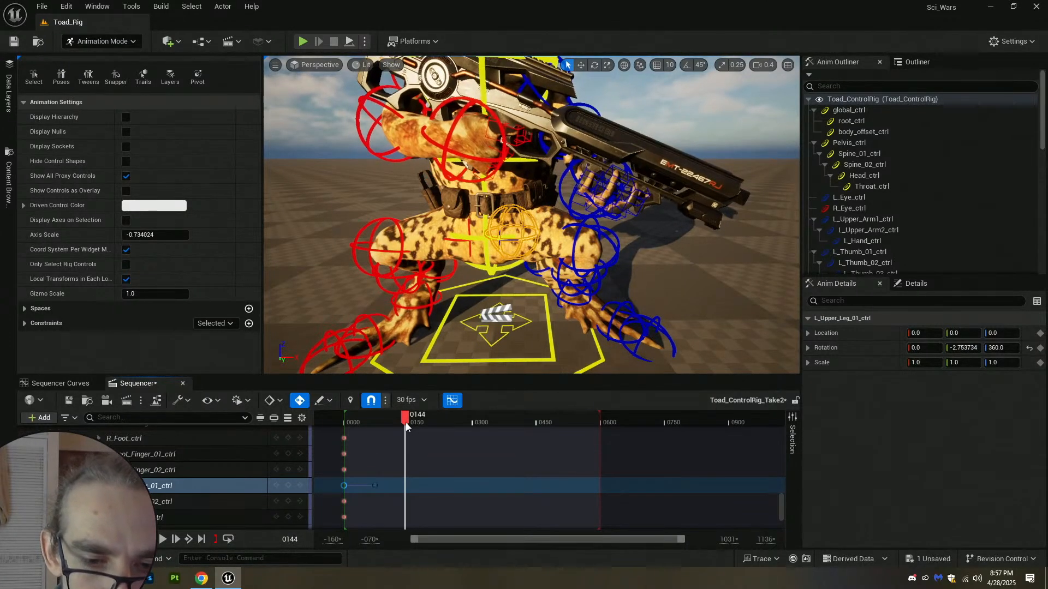
{"action": "key", "text": "s"}
{"action": "left_click_drag", "start_coordinate": [407, 417], "coordinate": [581, 425]}
{"action": "key", "text": "s"}
{"action": "key", "text": "ctrl+v"}
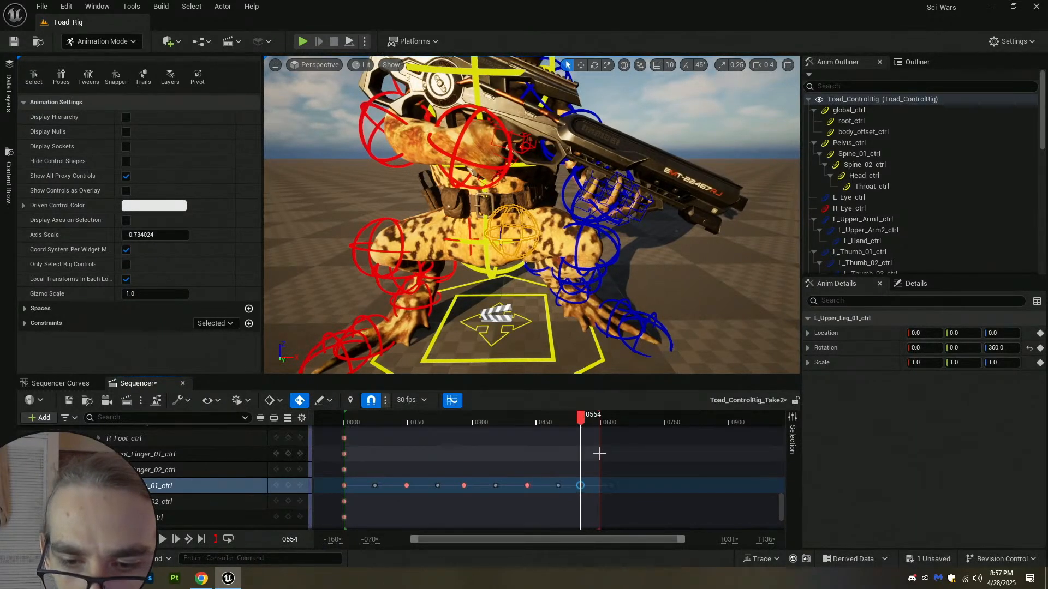
{"action": "key", "text": "s"}
Check the last keys on the L_Upper_Leg_01_ctrl track and cut the one at frame 627, past the playback end.
{"action": "left_click", "coordinate": [557, 485]}
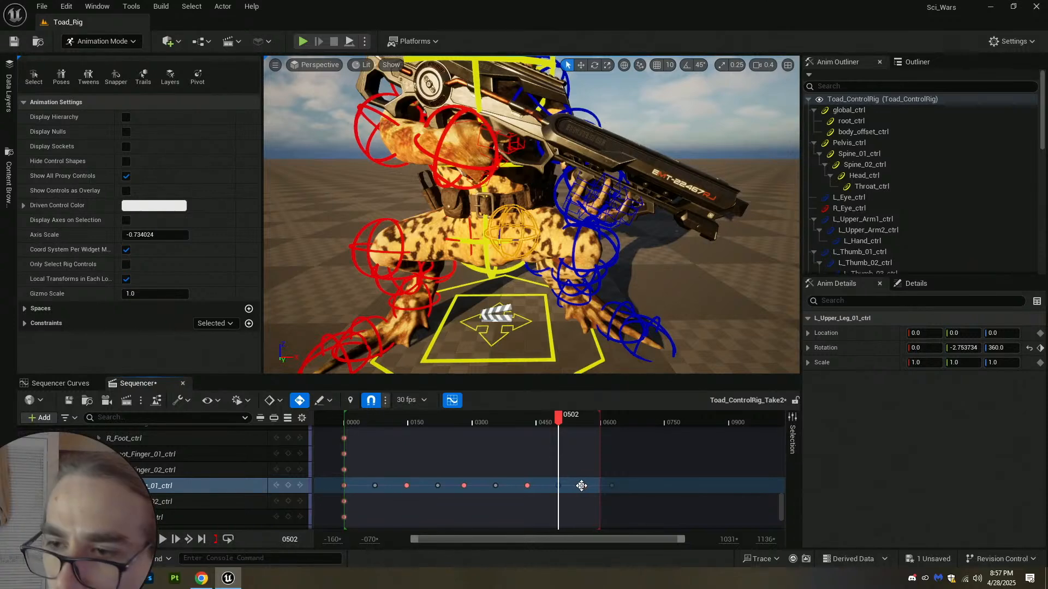
{"action": "left_click", "coordinate": [581, 485]}
{"action": "left_click", "coordinate": [612, 486]}
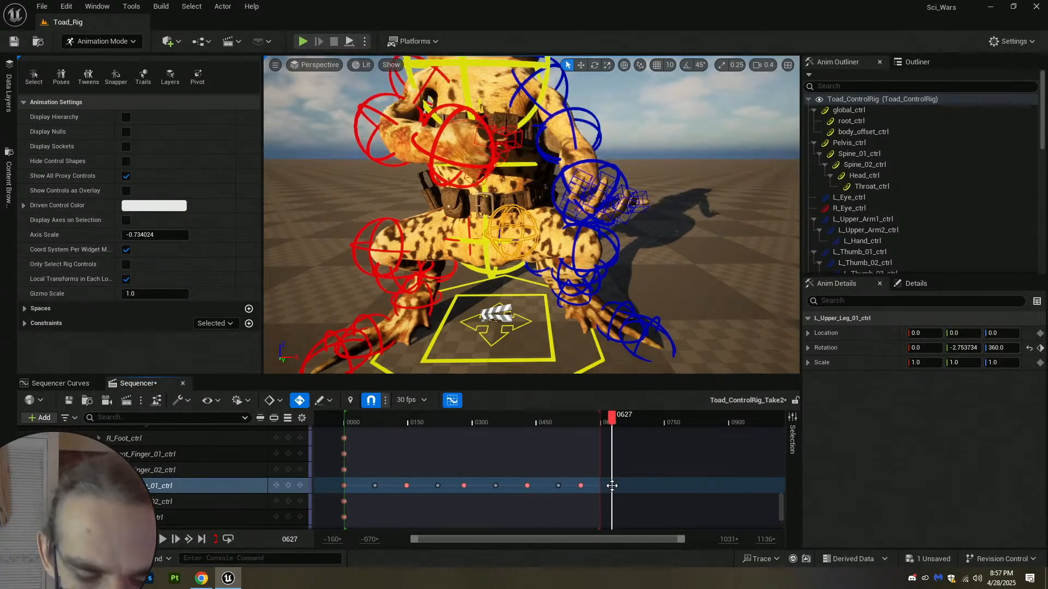
{"action": "right_click", "coordinate": [612, 486]}
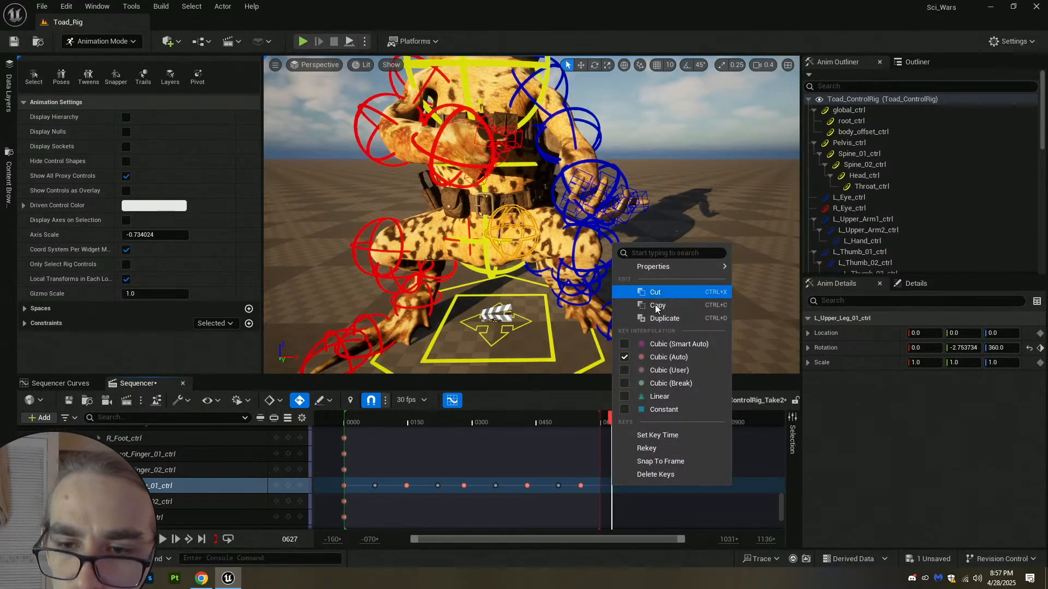
{"action": "left_click", "coordinate": [663, 292]}
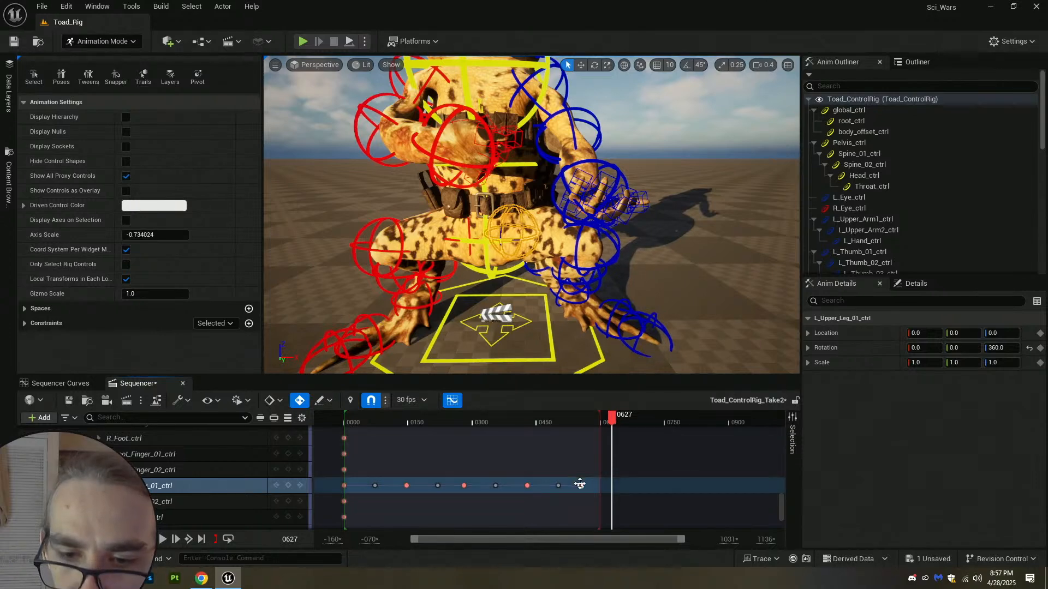
Move L_Upper_Leg_01_ctrl's last two keys to frame 529 and the playback end, and save the animation with the playhead at frame 0.
{"action": "mouse_move", "coordinate": [579, 484]}
{"action": "left_mouse_down"}
{"action": "mouse_move", "coordinate": [600, 485]}
{"action": "mouse_move", "coordinate": [549, 486]}
{"action": "mouse_move", "coordinate": [561, 486]}
{"action": "left_mouse_up"}
{"action": "scroll", "coordinate": [562, 487], "scroll_direction": "up", "scroll_amount": 1, "text": "ctrl"}
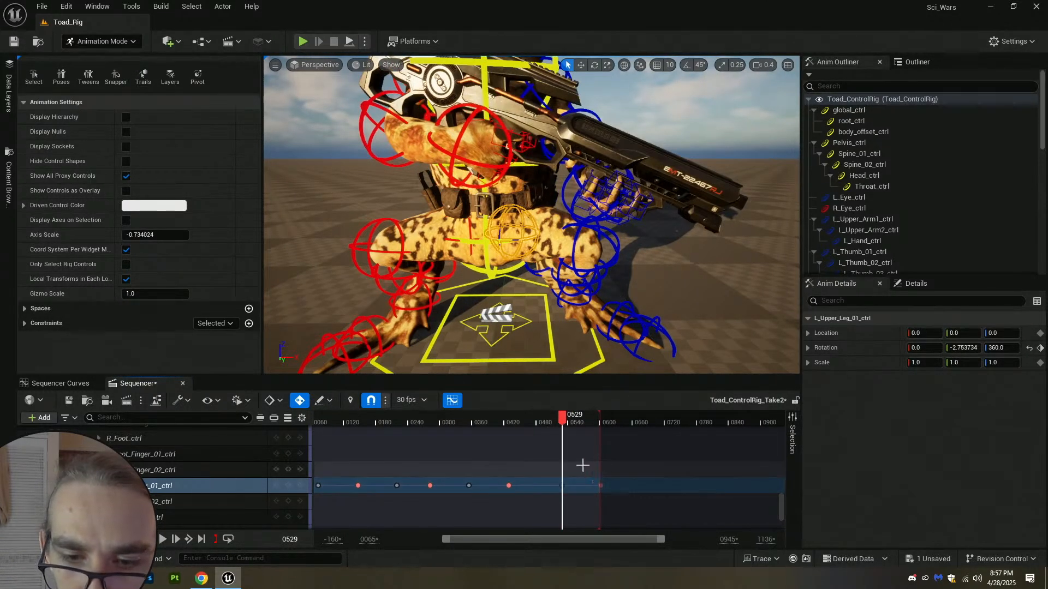
{"action": "scroll", "coordinate": [529, 458], "scroll_direction": "down", "scroll_amount": 1, "text": "ctrl"}
{"action": "left_click", "coordinate": [111, 539]}
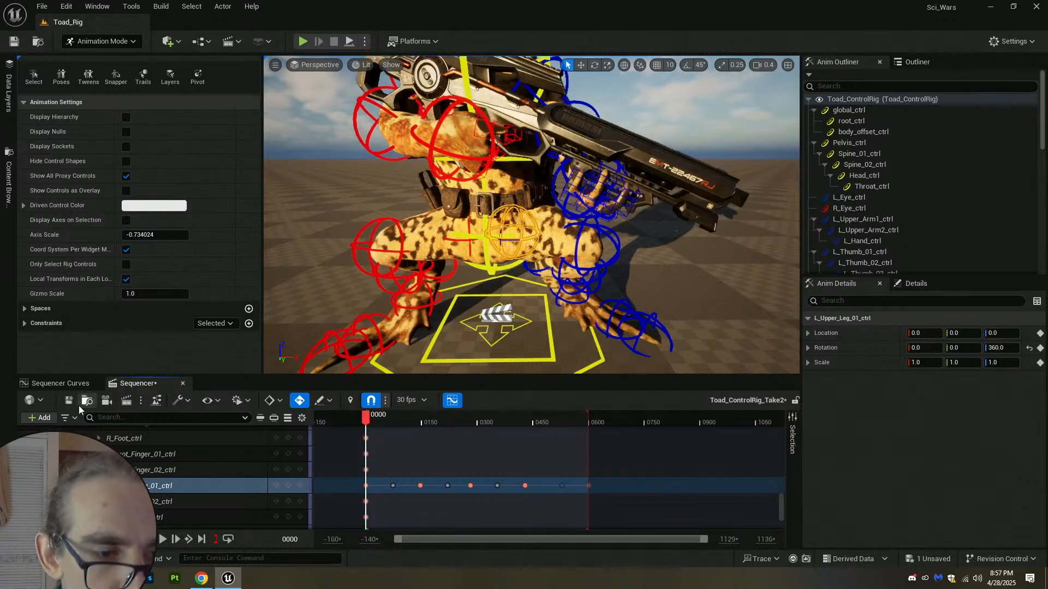
{"action": "left_click", "coordinate": [14, 41]}
Hide the rig controls and play the animation from frame 0 to frame 516 with the whole toad in view.
{"action": "mouse_move", "coordinate": [616, 239]}
{"action": "right_mouse_down"}
{"action": "mouse_move", "coordinate": [592, 235]}
{"action": "mouse_move", "coordinate": [600, 224]}
{"action": "mouse_move", "coordinate": [633, 230]}
{"action": "right_mouse_up"}
{"action": "key", "text": "s"}
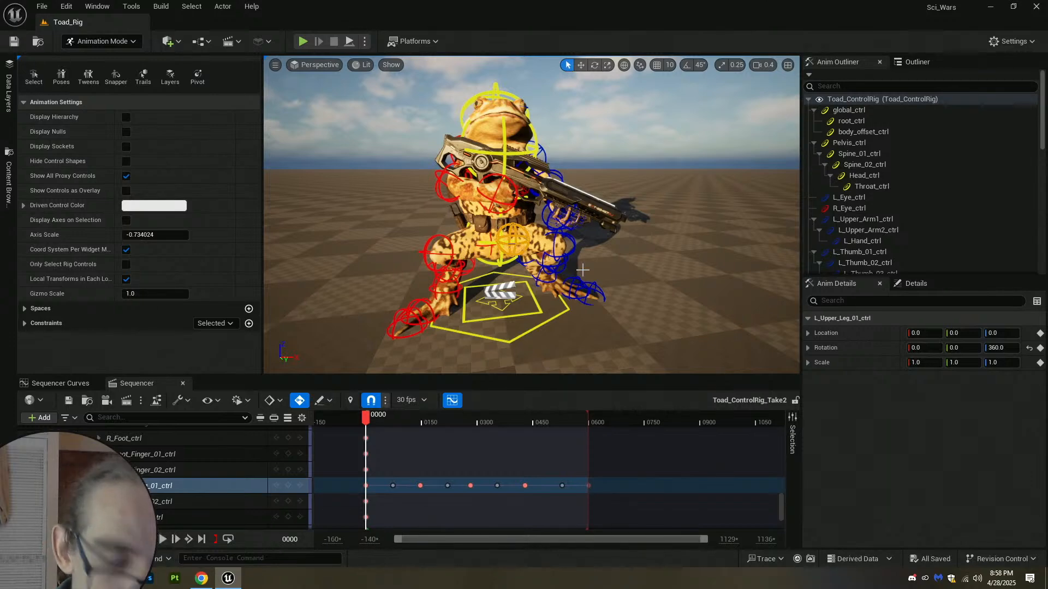
{"action": "right_click_drag", "start_coordinate": [583, 269], "coordinate": [571, 263]}
{"action": "key", "text": "g"}
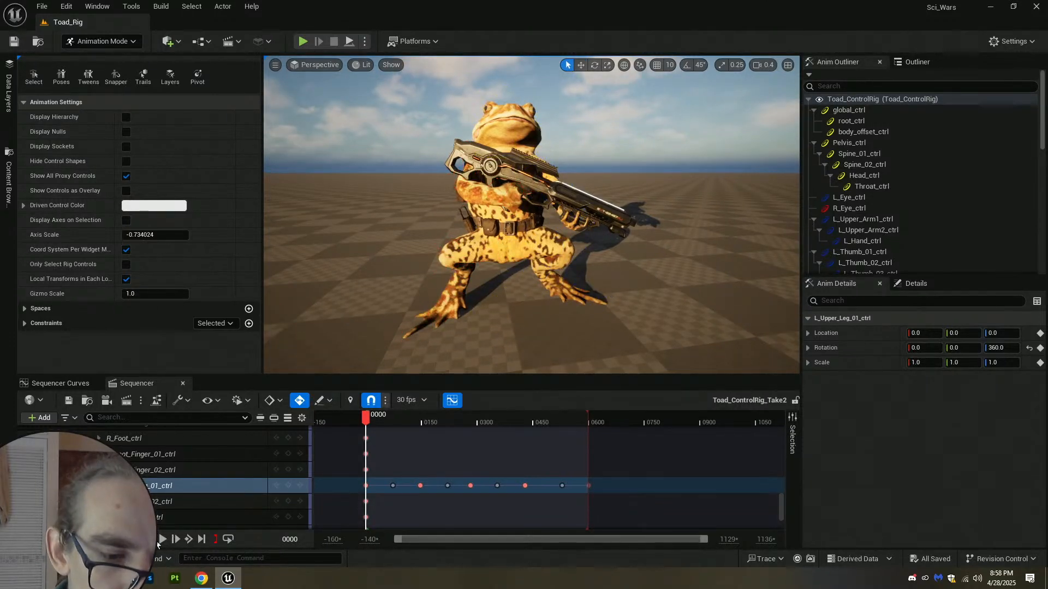
{"action": "left_click", "coordinate": [160, 539]}
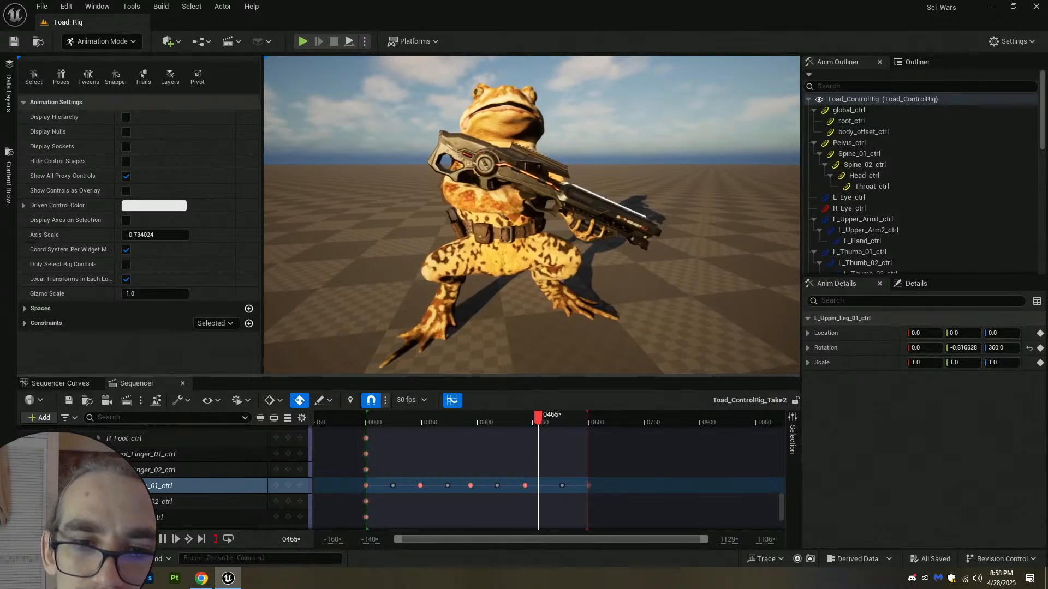
{"action": "left_click", "coordinate": [162, 539]}
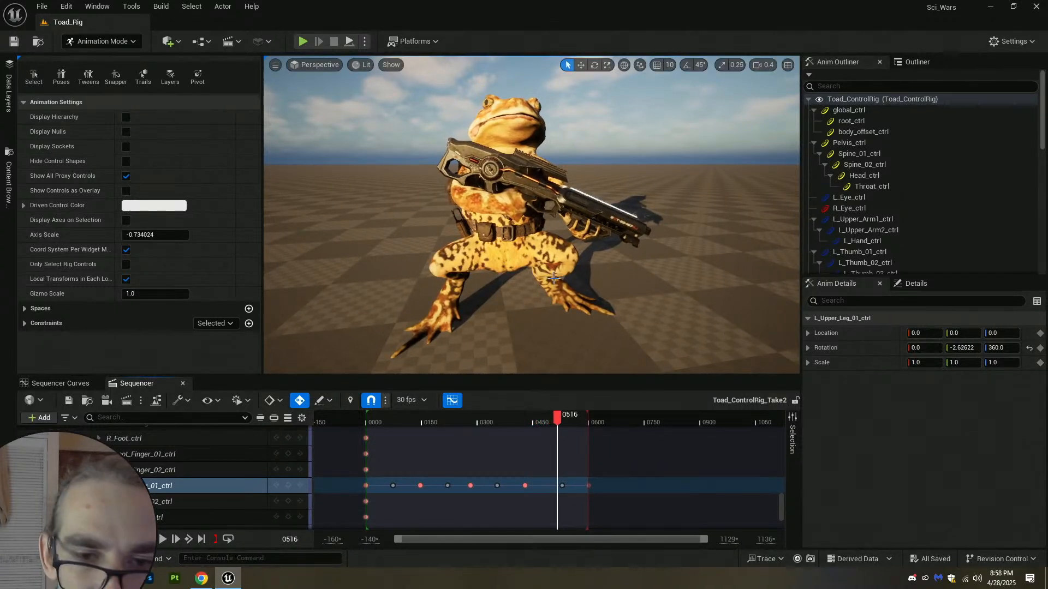
Show the rig controls again and select R_Foot_ctrl on the toad's right leg along with its track.
{"action": "key", "text": "g"}
{"action": "scroll", "coordinate": [446, 319], "scroll_direction": "up", "scroll_amount": 6}
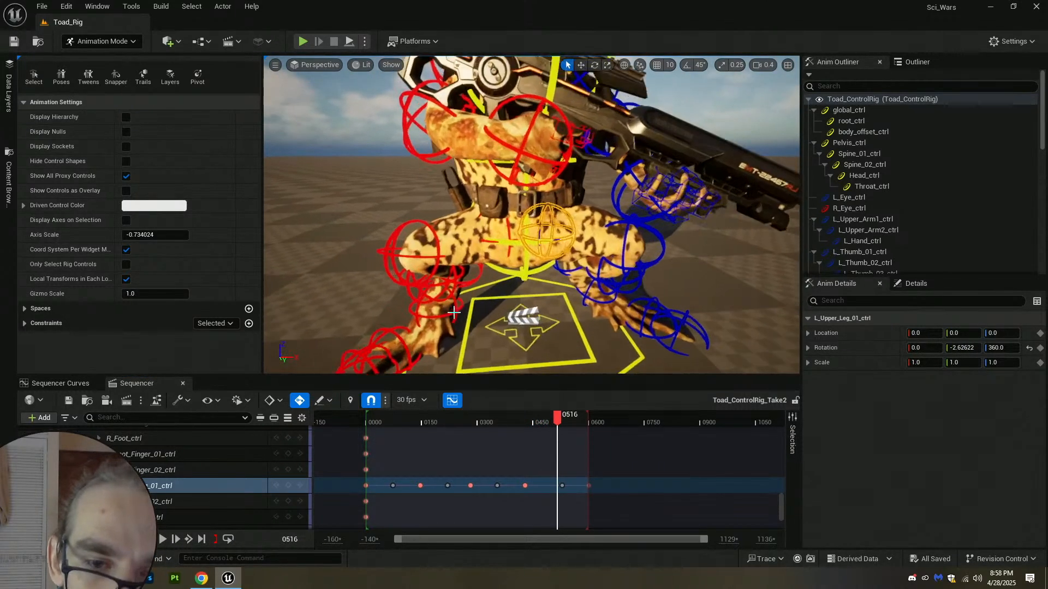
{"action": "left_click", "coordinate": [446, 319]}
{"action": "left_click_drag", "start_coordinate": [446, 320], "coordinate": [480, 319], "text": "alt"}
{"action": "scroll", "coordinate": [445, 320], "scroll_direction": "down", "scroll_amount": 2}
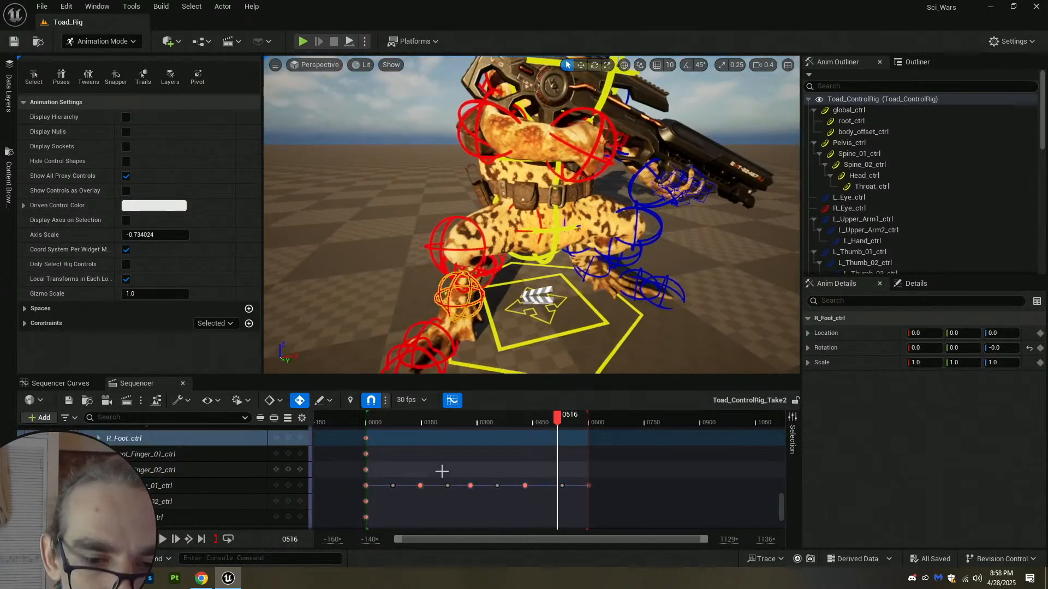
{"action": "scroll", "coordinate": [135, 467], "scroll_direction": "up", "scroll_amount": 1}
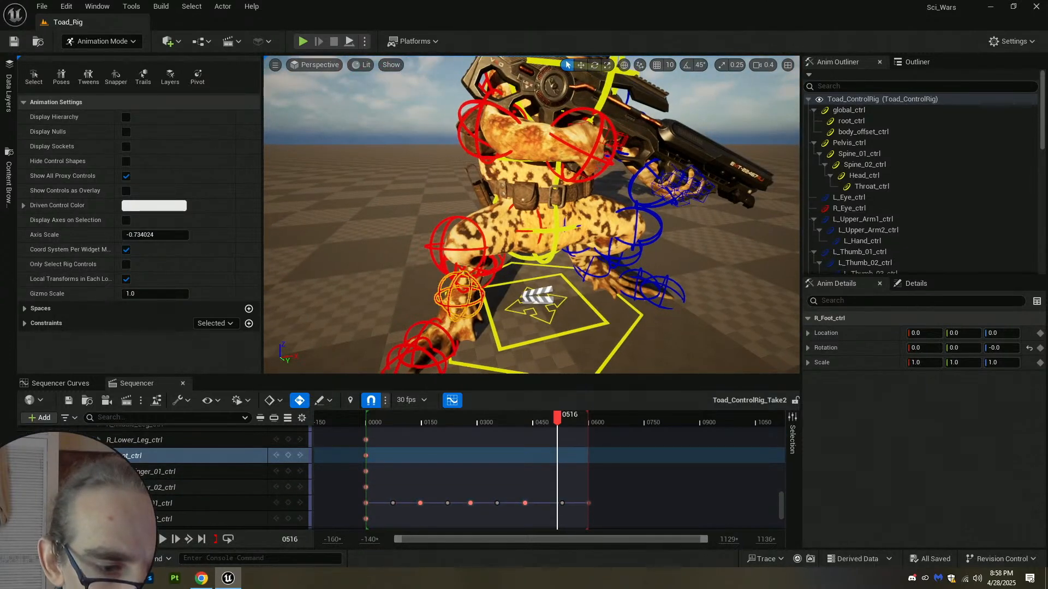
{"action": "left_click", "coordinate": [98, 456]}
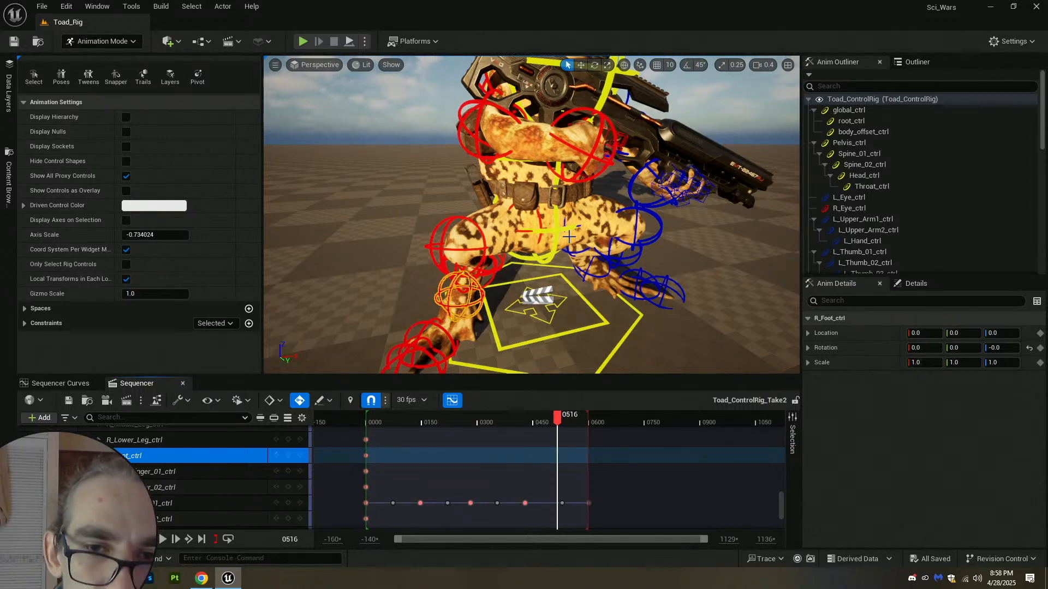
Try rotating the control at the toad's right hip and undo that rotation.
{"action": "left_click", "coordinate": [523, 232]}
{"action": "key", "text": "e"}
{"action": "left_click_drag", "start_coordinate": [517, 240], "coordinate": [530, 240]}
{"action": "key", "text": "ctrl+z"}
Select R_Foot_ctrl in the viewport and examine the right leg and foot from closer and farther away.
{"action": "left_click", "coordinate": [478, 302]}
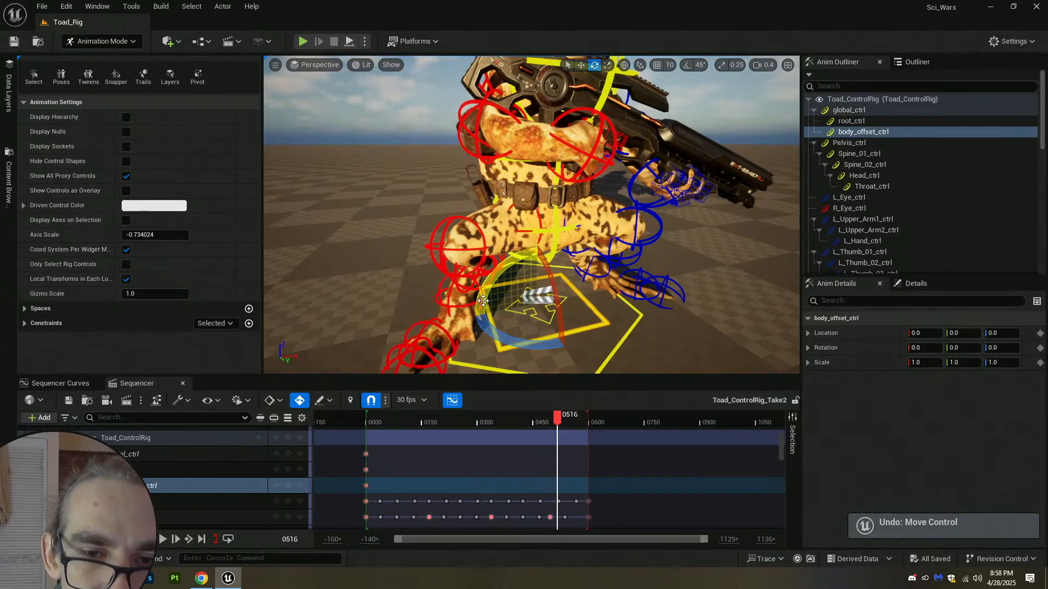
{"action": "key", "text": "q"}
{"action": "left_click", "coordinate": [463, 299]}
{"action": "right_click_drag", "start_coordinate": [463, 299], "coordinate": [495, 299]}
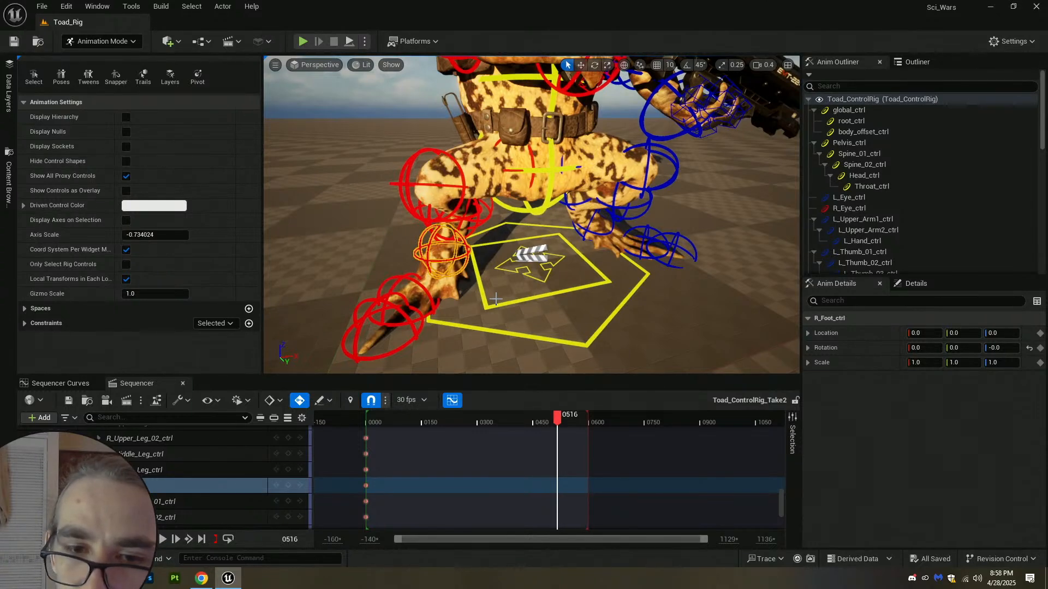
{"action": "right_click_drag", "start_coordinate": [541, 297], "coordinate": [503, 323]}
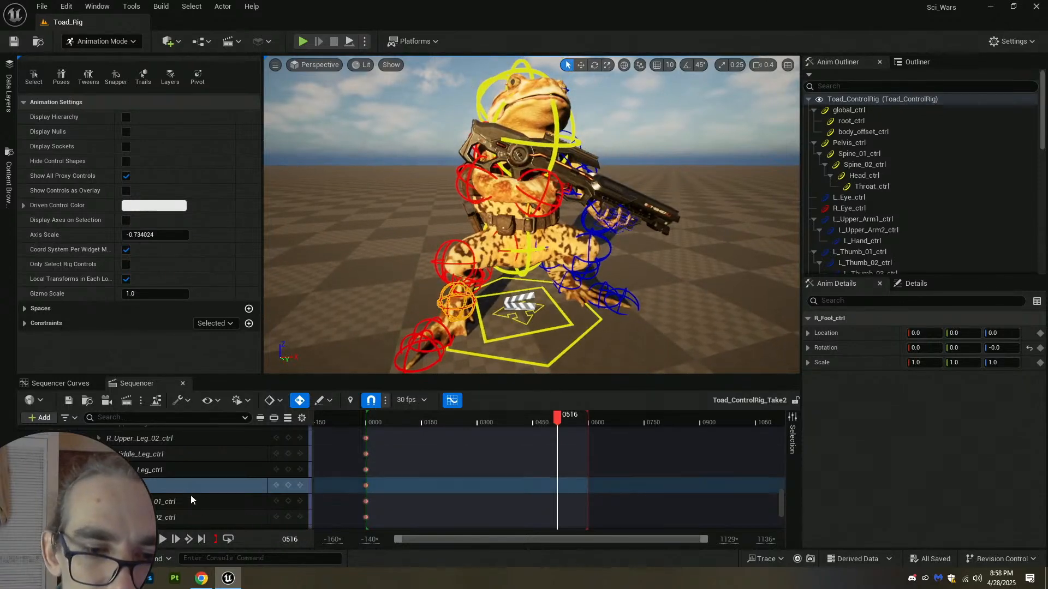
Select R_Upper_Leg_01_ctrl and check the pose at its keyframes from frame 0 to frame 289, including frames 61 and 150.
{"action": "scroll", "coordinate": [440, 468], "scroll_direction": "up", "scroll_amount": 2}
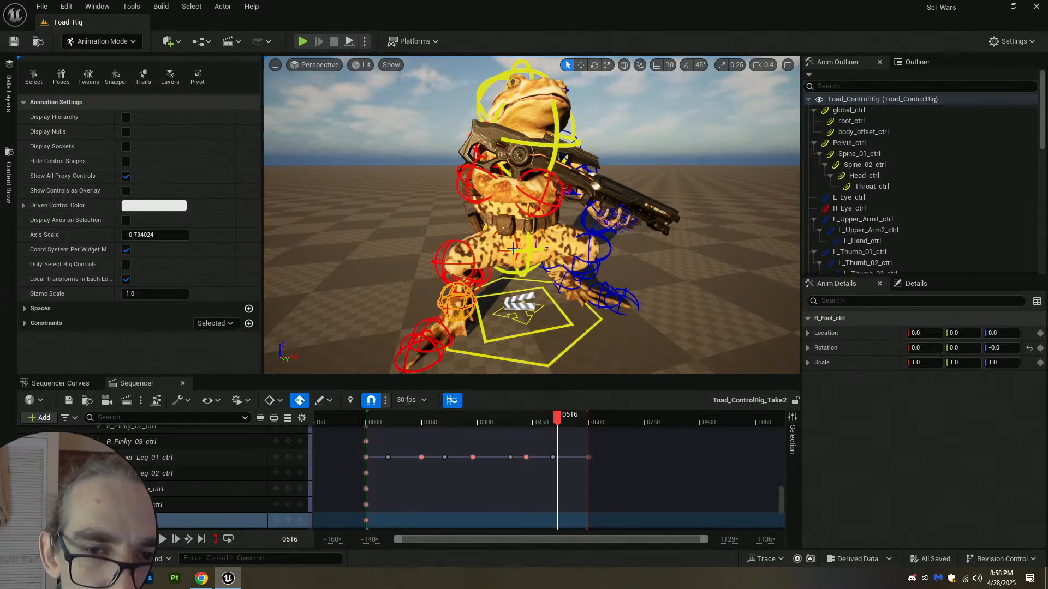
{"action": "left_click", "coordinate": [515, 240]}
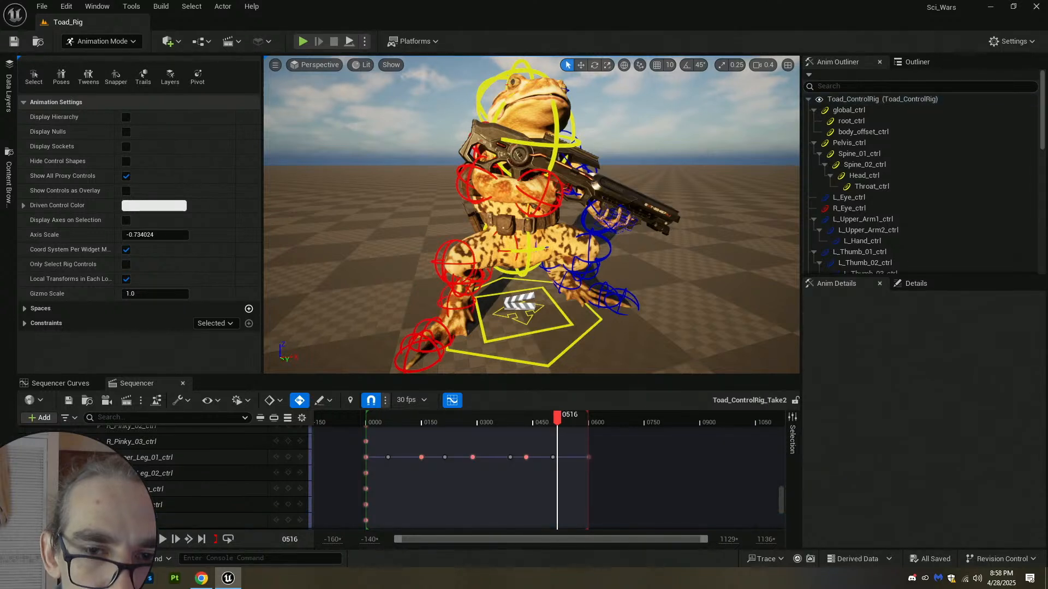
{"action": "left_click", "coordinate": [468, 265]}
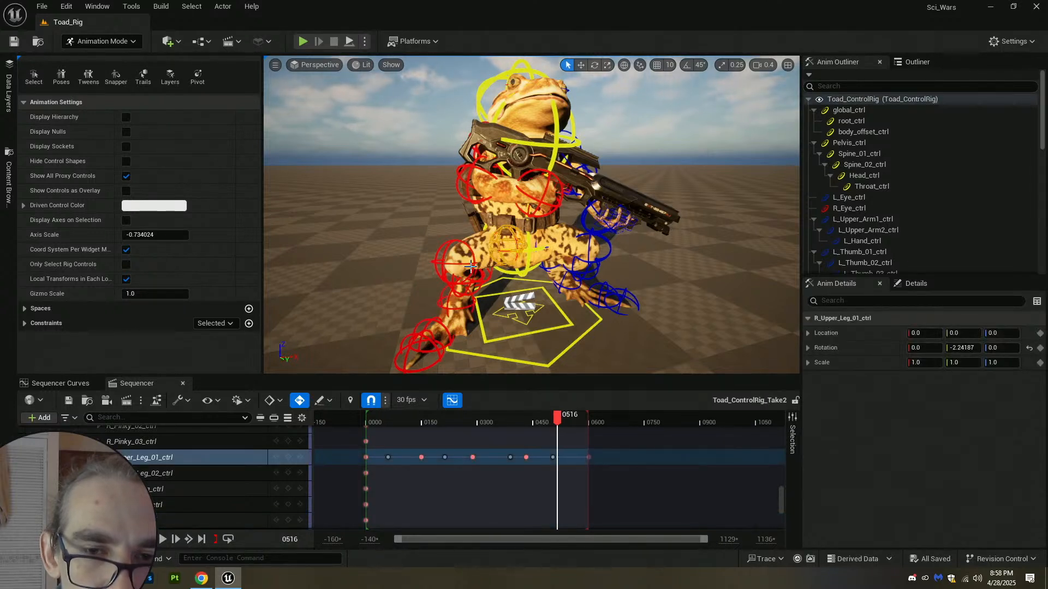
{"action": "left_click", "coordinate": [388, 457]}
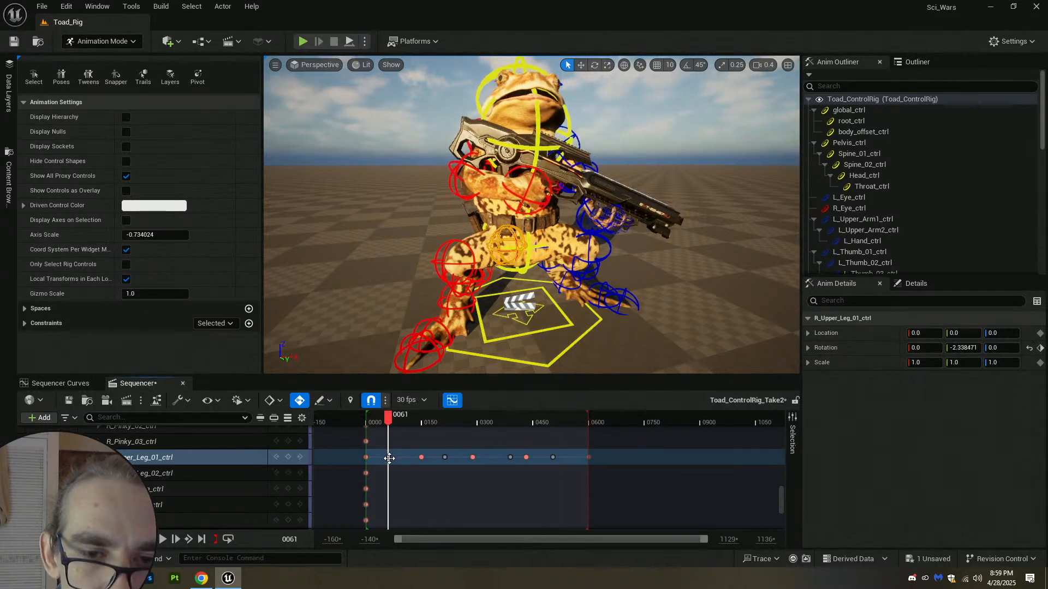
{"action": "left_click", "coordinate": [420, 457]}
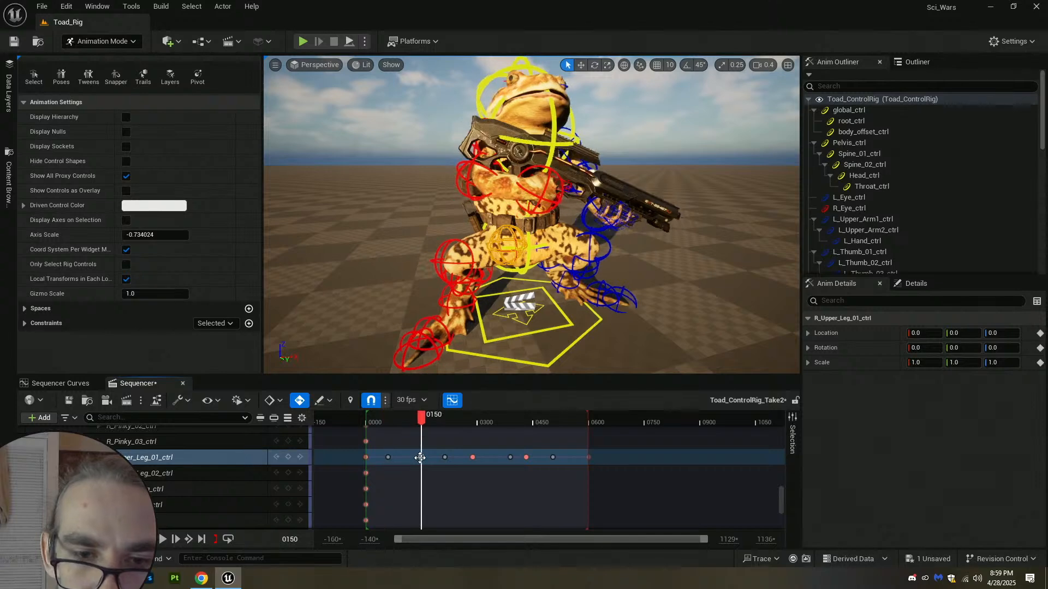
{"action": "left_click", "coordinate": [366, 457]}
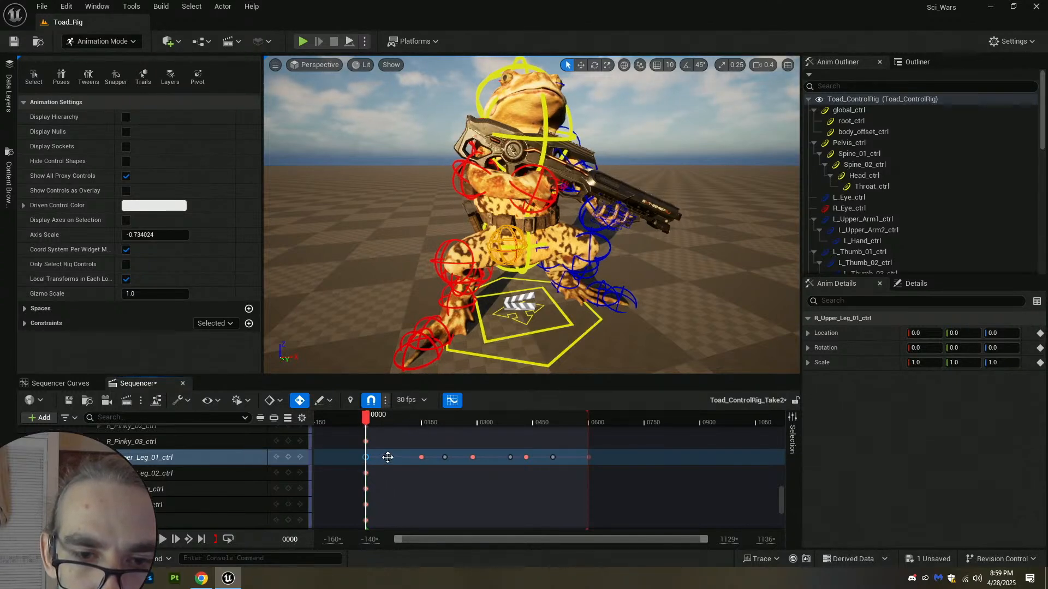
{"action": "left_click", "coordinate": [388, 457]}
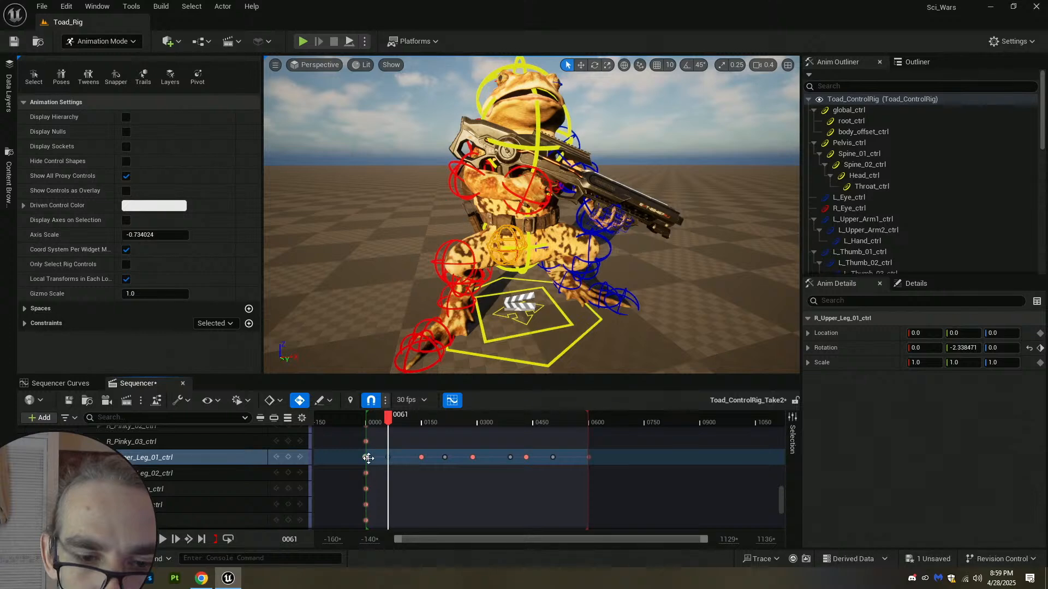
{"action": "left_click", "coordinate": [366, 457]}
{"action": "left_click", "coordinate": [388, 457]}
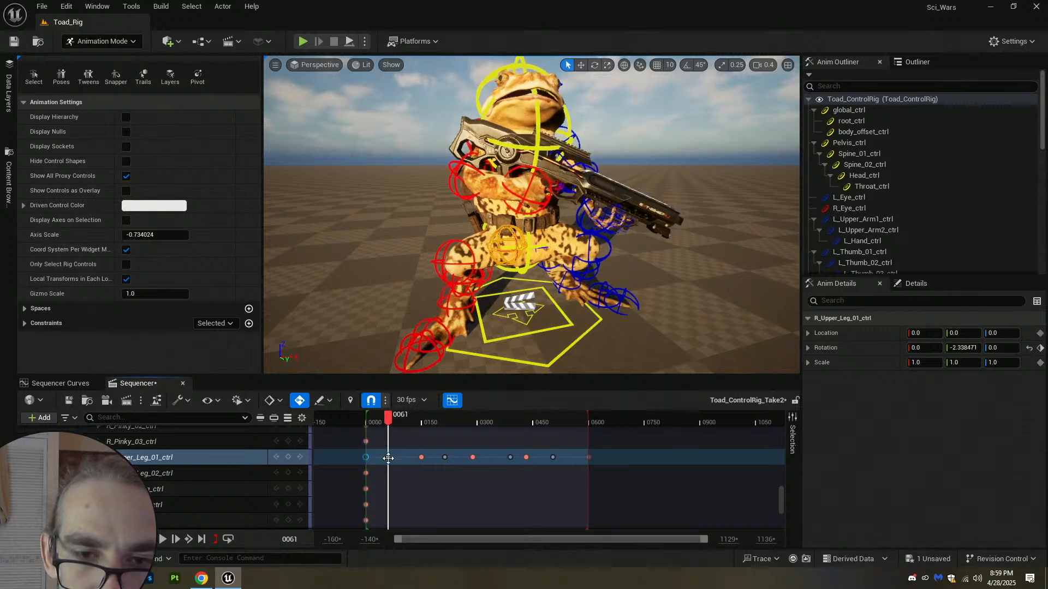
{"action": "left_click", "coordinate": [419, 457]}
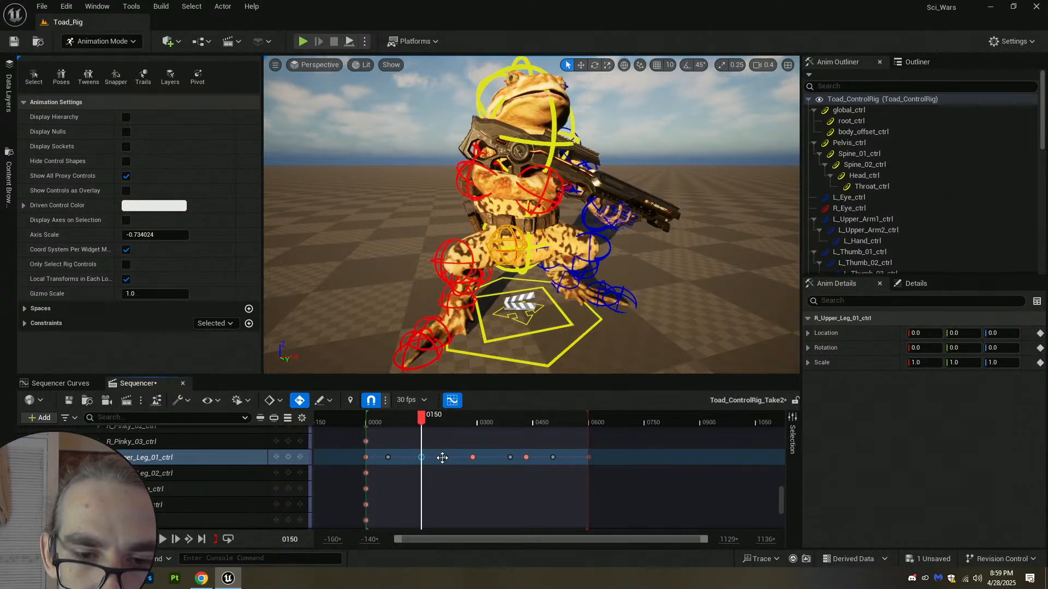
{"action": "left_click", "coordinate": [445, 458]}
{"action": "left_click", "coordinate": [472, 458]}
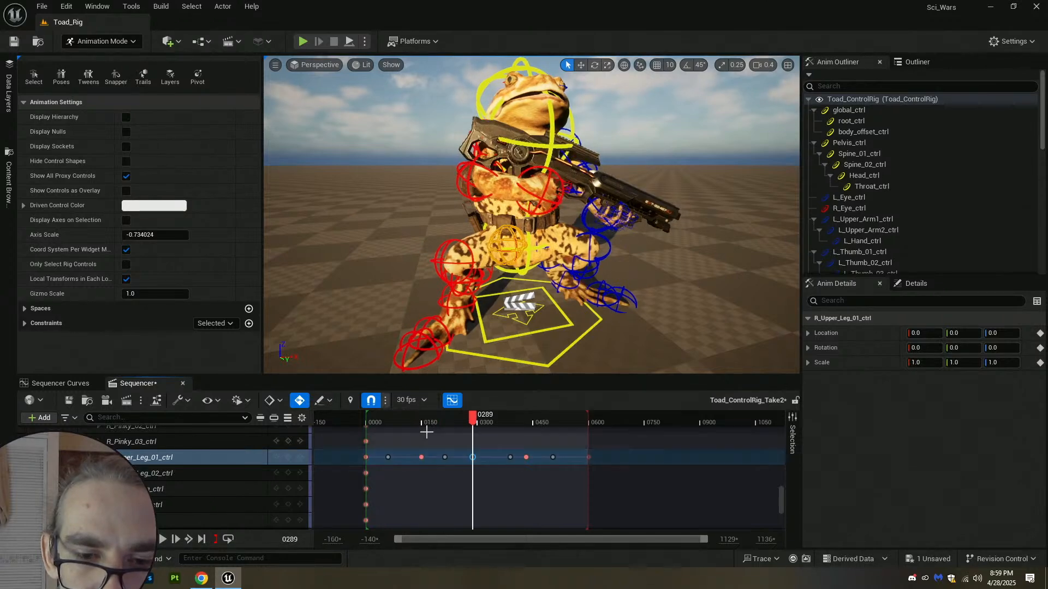
Play the animation from frame 0 and select the Pelvis_ctrl track in Sequencer to inspect the body tracks' keys.
{"action": "key", "text": "Up"}
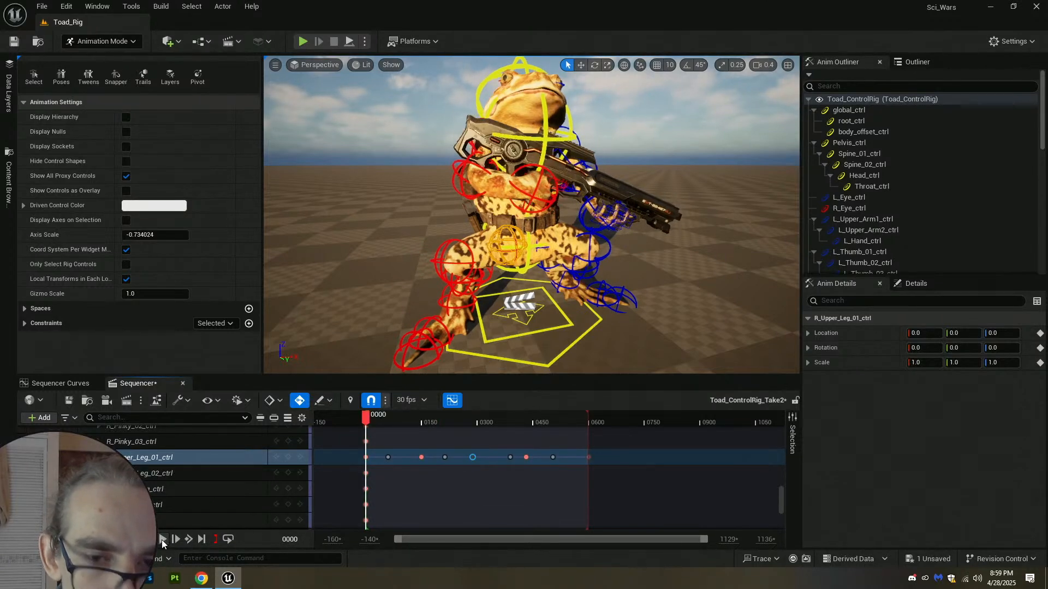
{"action": "key", "text": "space"}
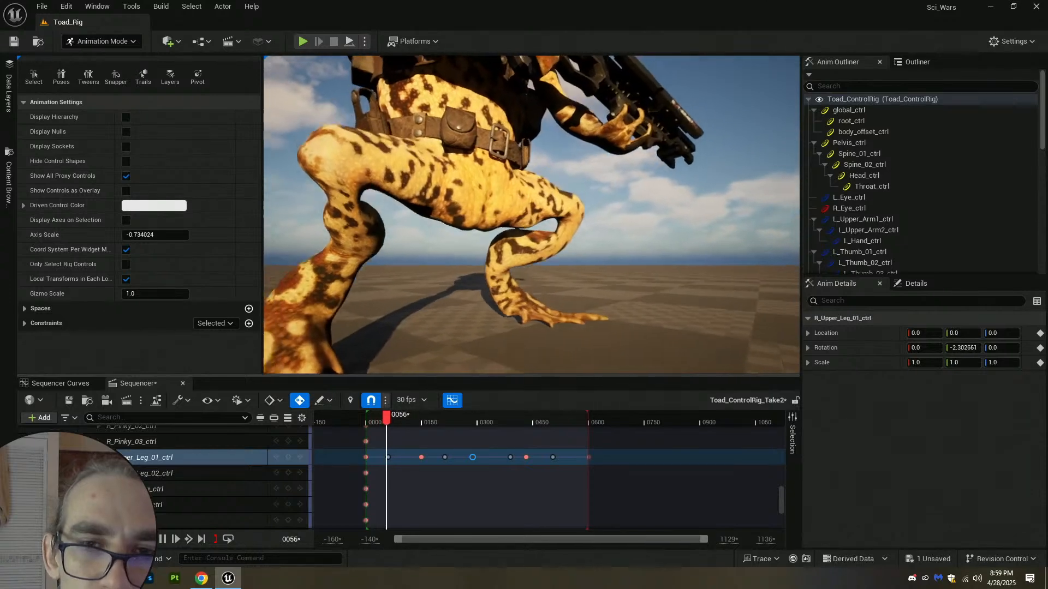
{"action": "scroll", "coordinate": [489, 484], "scroll_direction": "up", "scroll_amount": 2}
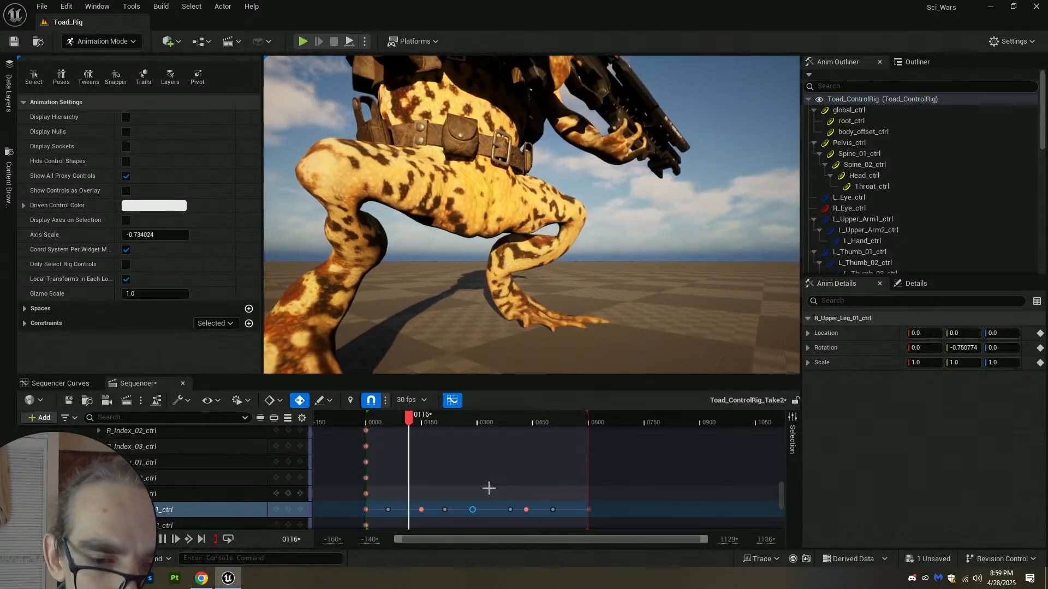
{"action": "scroll", "coordinate": [465, 480], "scroll_direction": "down", "scroll_amount": 7, "text": "ctrl"}
{"action": "scroll", "coordinate": [459, 483], "scroll_direction": "up", "scroll_amount": 13}
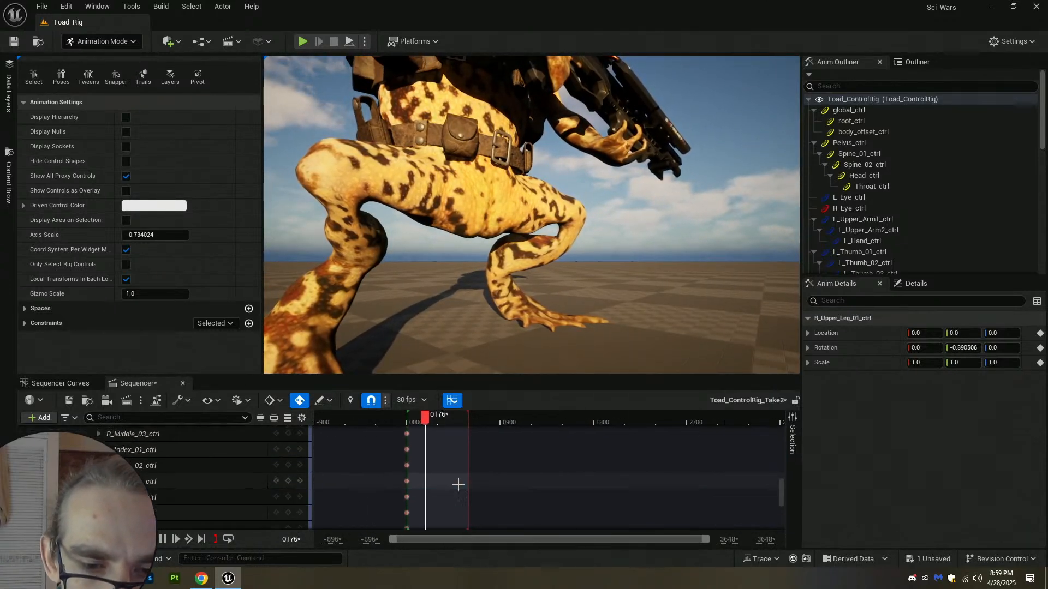
{"action": "scroll", "coordinate": [151, 475], "scroll_direction": "up", "scroll_amount": 12}
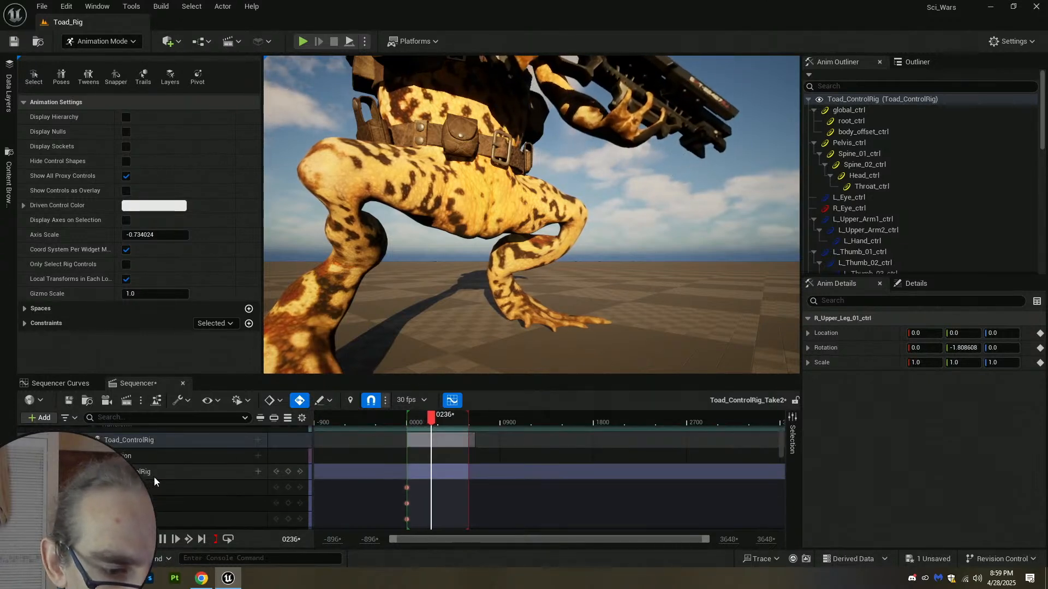
{"action": "scroll", "coordinate": [153, 475], "scroll_direction": "down", "scroll_amount": 4}
{"action": "left_click", "coordinate": [142, 434]}
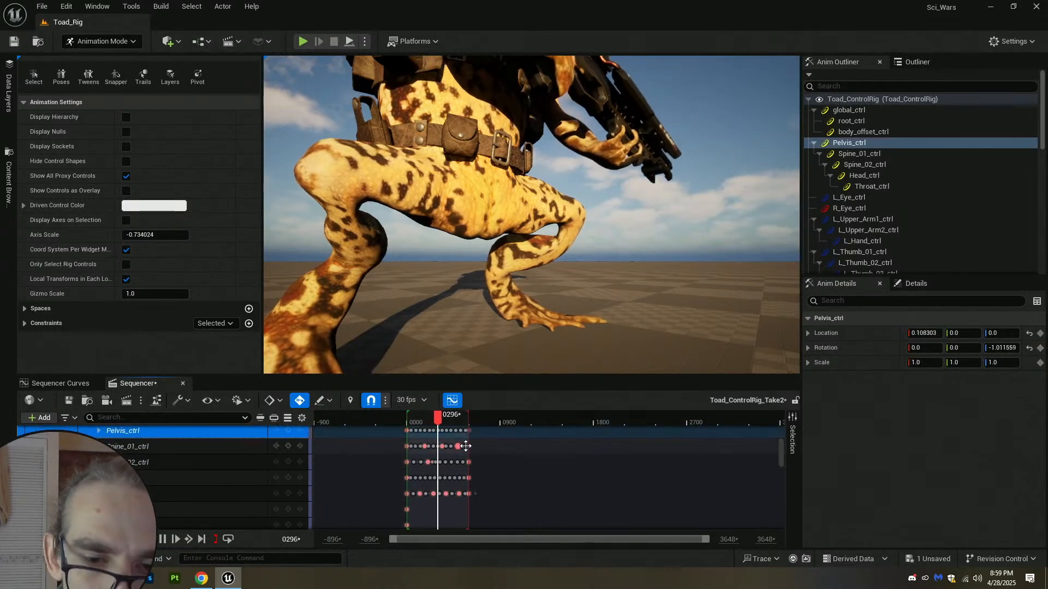
Stop playback and cut the stray throat control key at frame 660, beyond the end of the playback range.
{"action": "scroll", "coordinate": [467, 447], "scroll_direction": "up", "scroll_amount": 5, "text": "ctrl"}
{"action": "scroll", "coordinate": [491, 461], "scroll_direction": "up", "scroll_amount": 1}
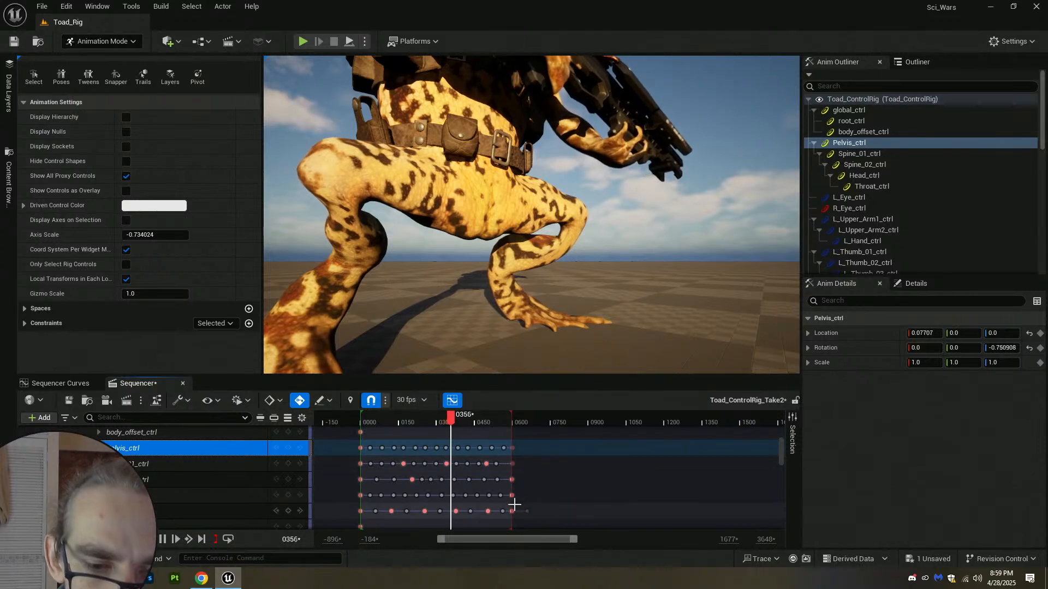
{"action": "key", "text": "space"}
{"action": "left_click", "coordinate": [527, 511]}
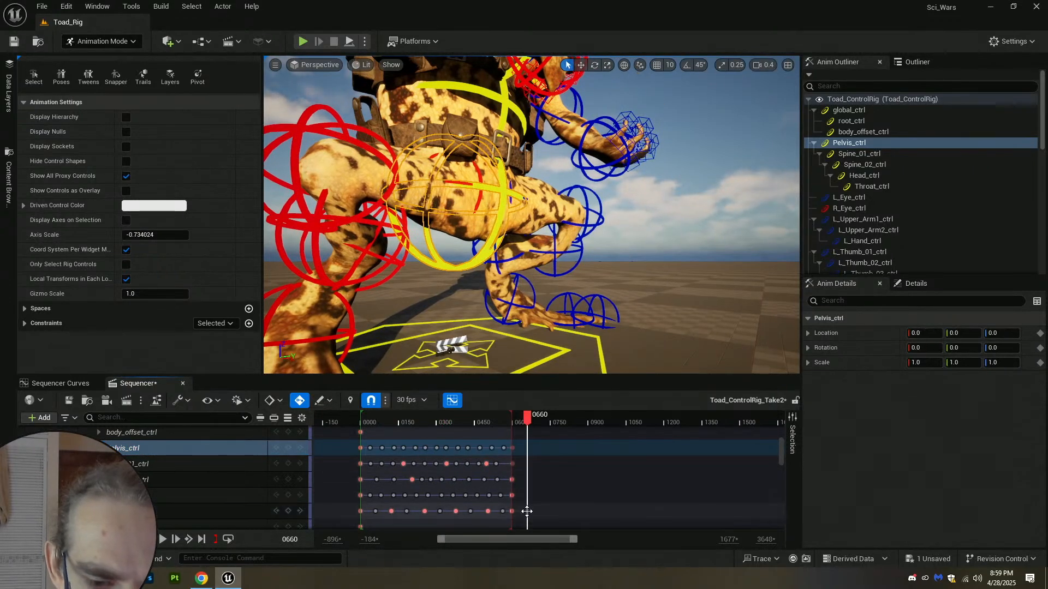
{"action": "right_click", "coordinate": [525, 510]}
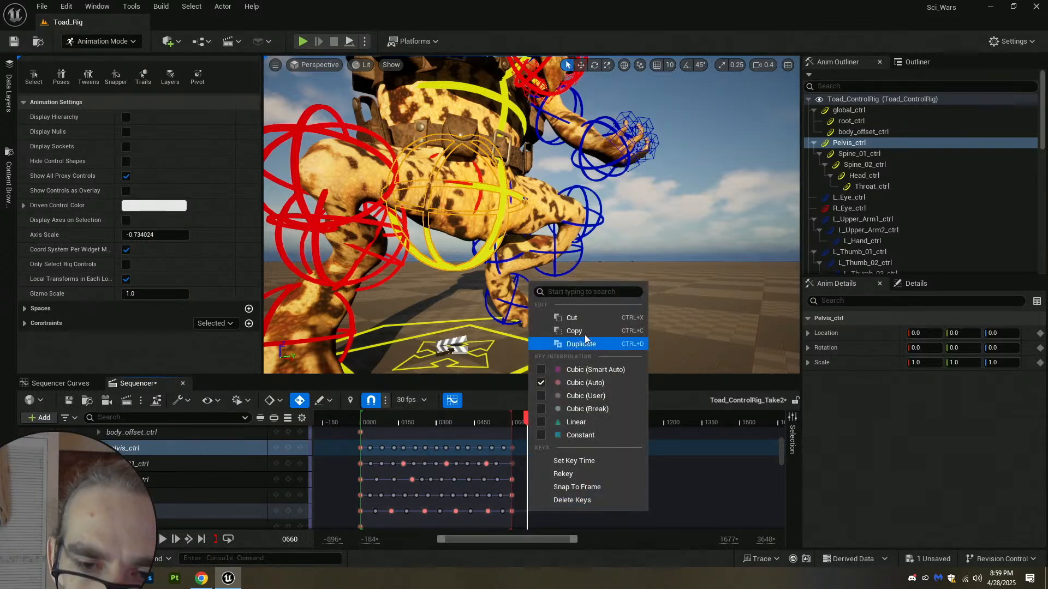
{"action": "left_click", "coordinate": [575, 317]}
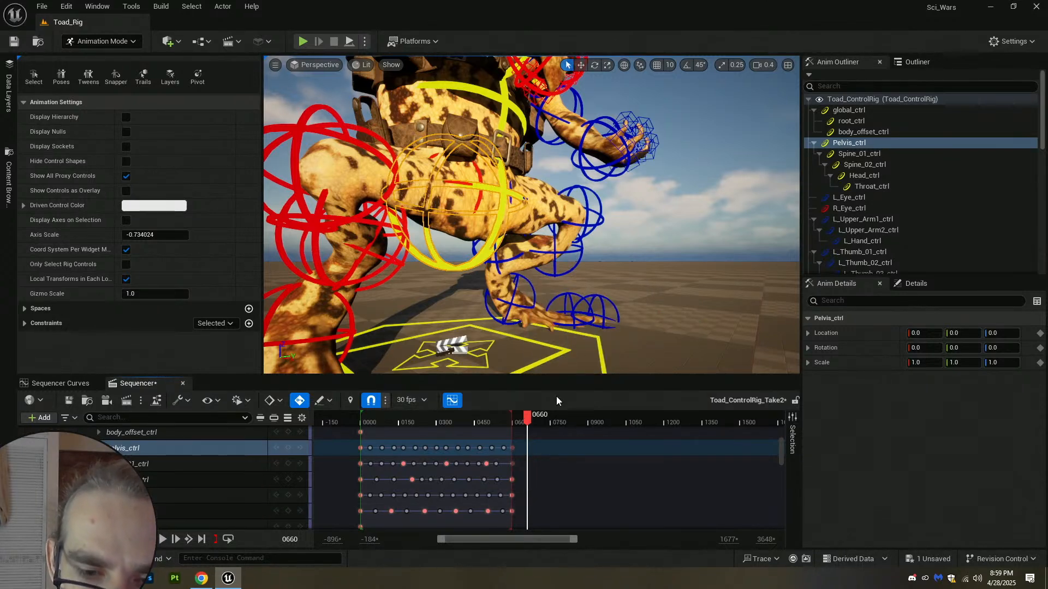
Move the final keys of Pelvis_ctrl and Spine_01_ctrl from frame 602 to frame 600, in line with the other tracks' end keys.
{"action": "scroll", "coordinate": [480, 455], "scroll_direction": "up", "scroll_amount": 4, "text": "ctrl"}
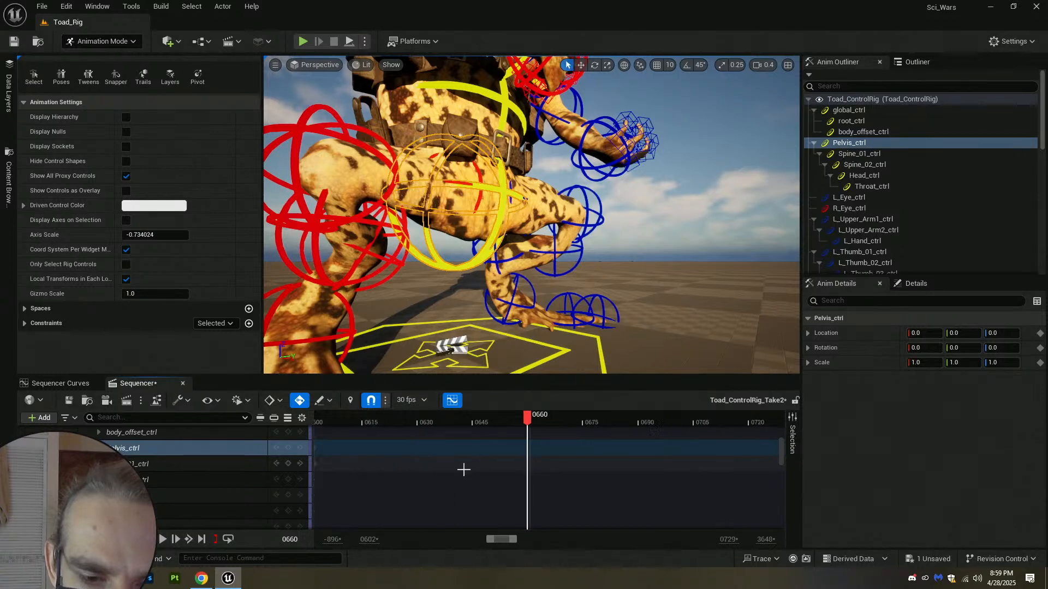
{"action": "scroll", "coordinate": [430, 480], "scroll_direction": "up", "scroll_amount": 2, "text": "ctrl"}
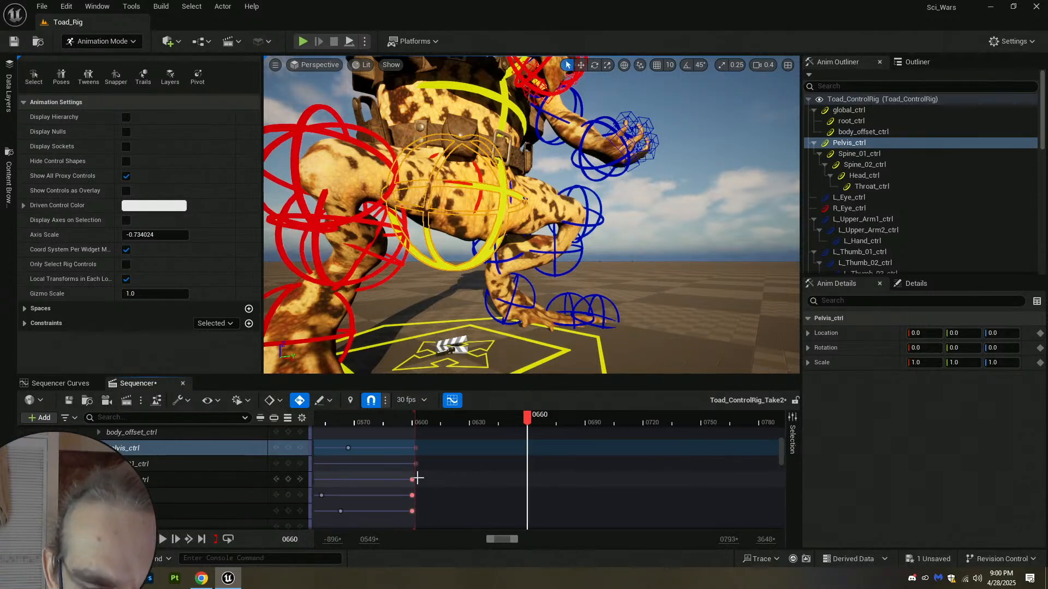
{"action": "scroll", "coordinate": [418, 478], "scroll_direction": "up", "scroll_amount": 2, "text": "ctrl"}
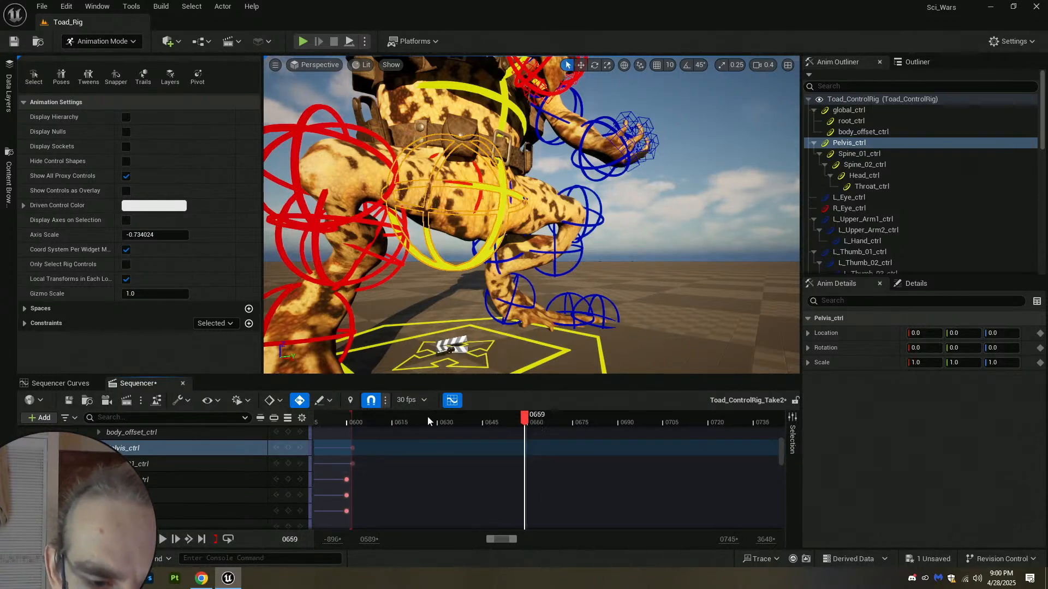
{"action": "left_click", "coordinate": [351, 421]}
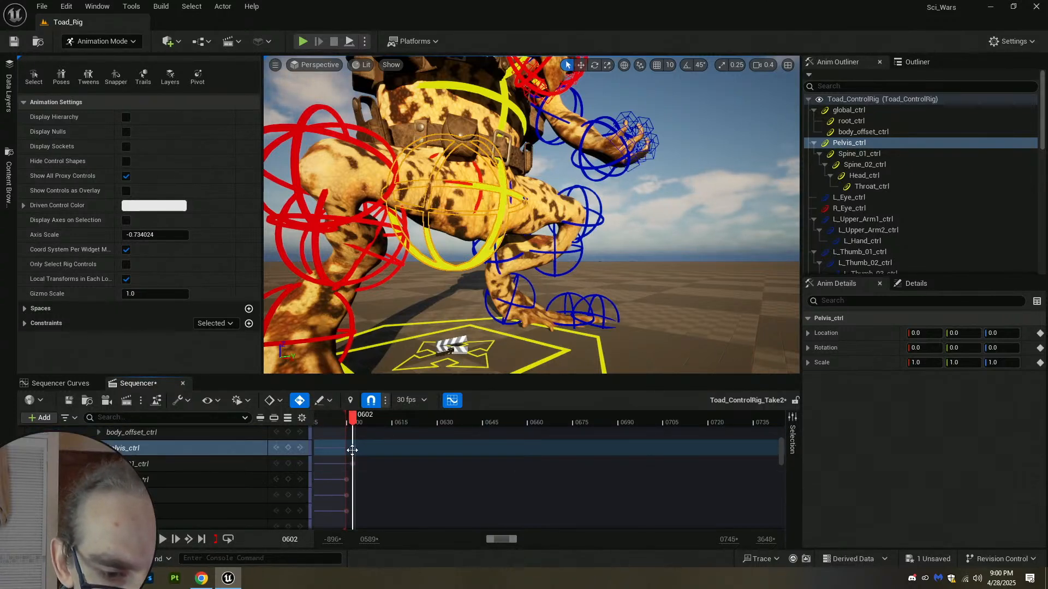
{"action": "left_click_drag", "start_coordinate": [352, 449], "coordinate": [348, 464]}
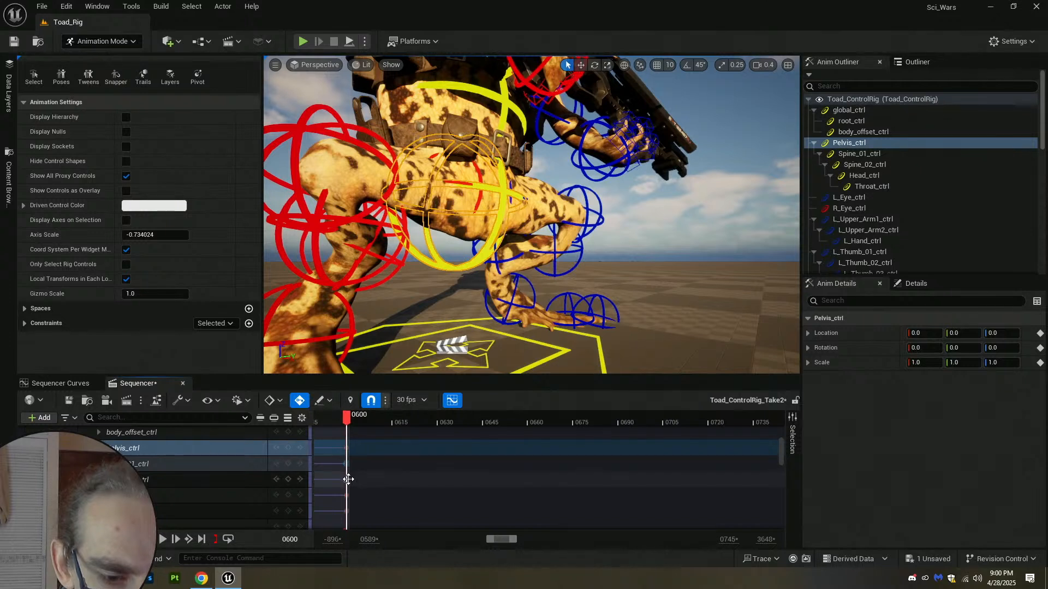
{"action": "scroll", "coordinate": [355, 496], "scroll_direction": "up", "scroll_amount": 1}
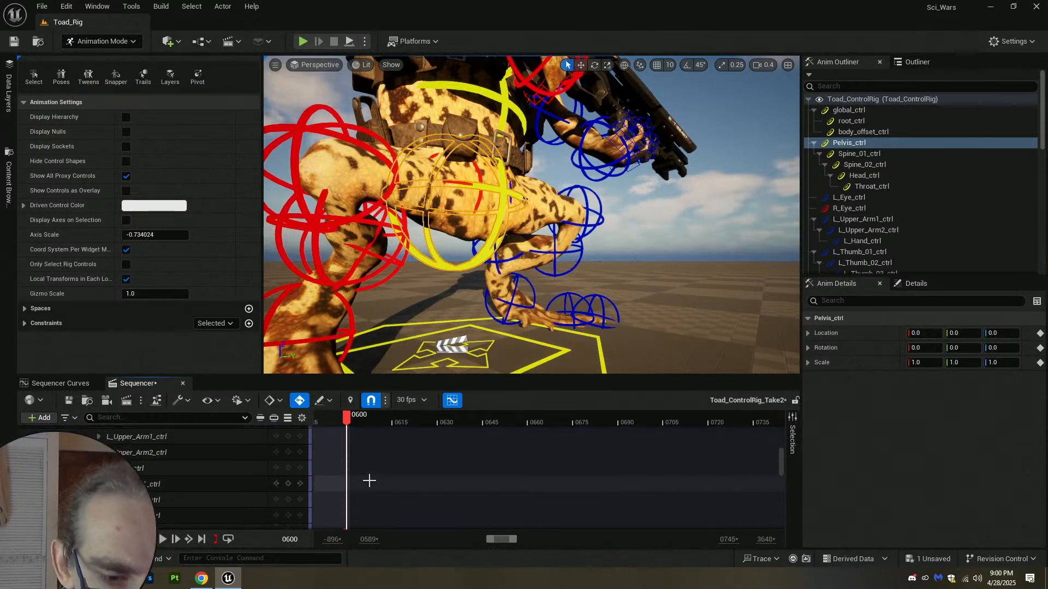
{"action": "scroll", "coordinate": [365, 451], "scroll_direction": "down", "scroll_amount": 4, "text": "ctrl"}
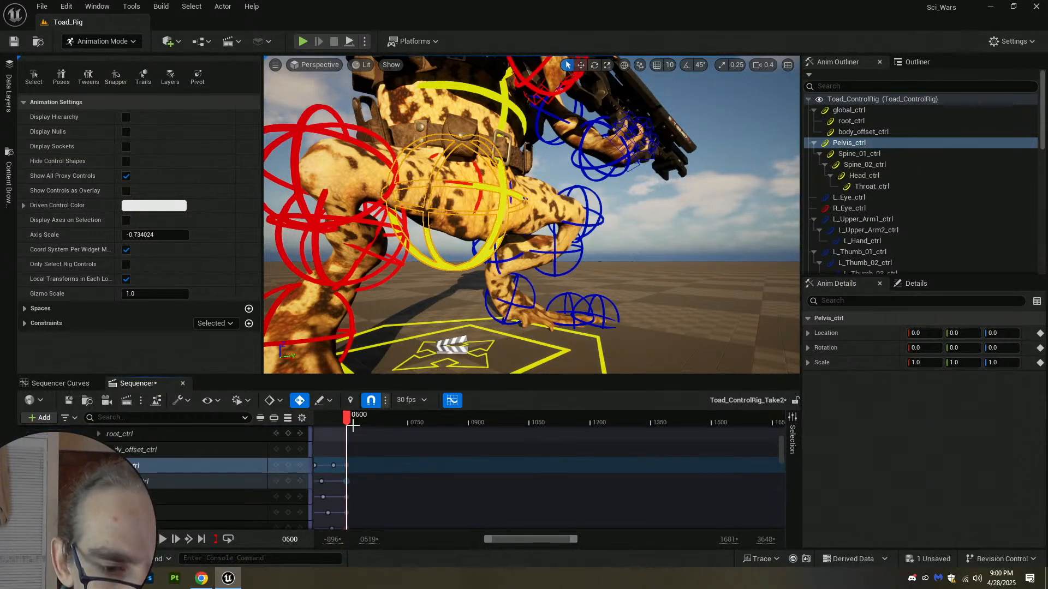
Save the sequence and play the whole animation from frame 0.
{"action": "left_click_drag", "start_coordinate": [347, 424], "coordinate": [344, 423]}
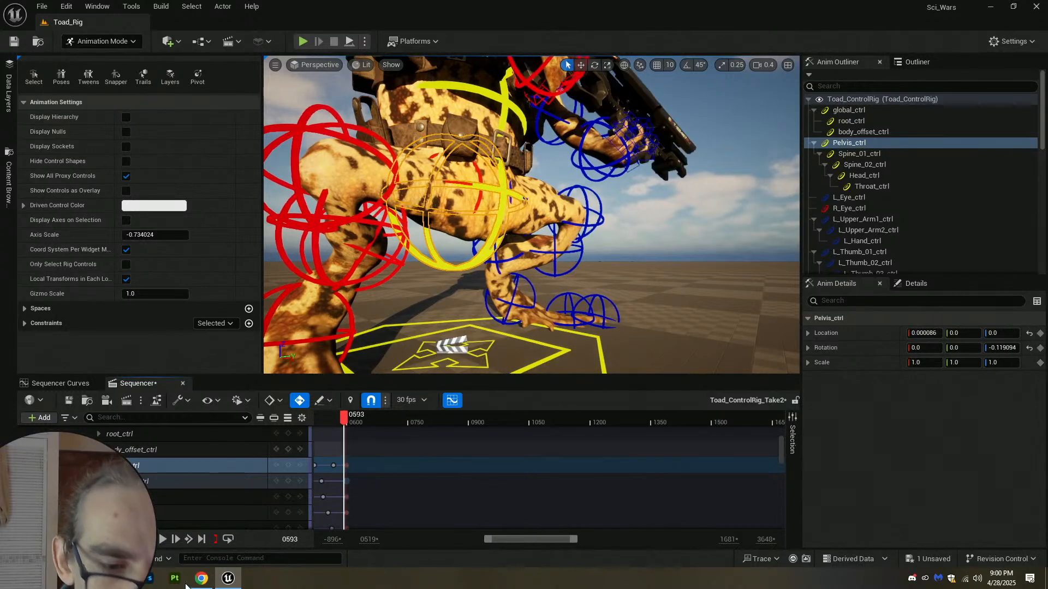
{"action": "key", "text": "Up"}
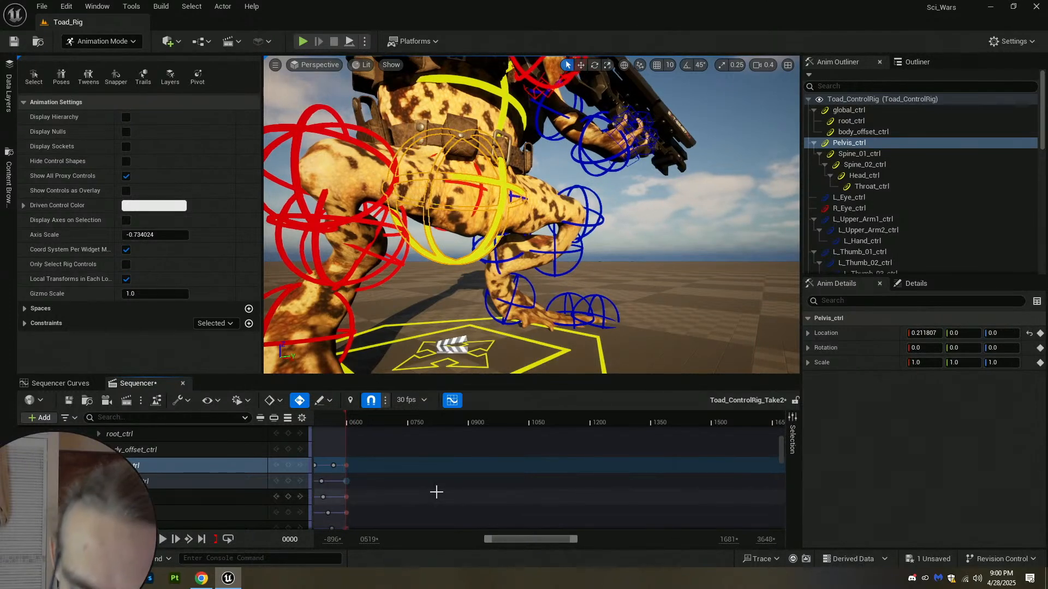
{"action": "key", "text": "Home"}
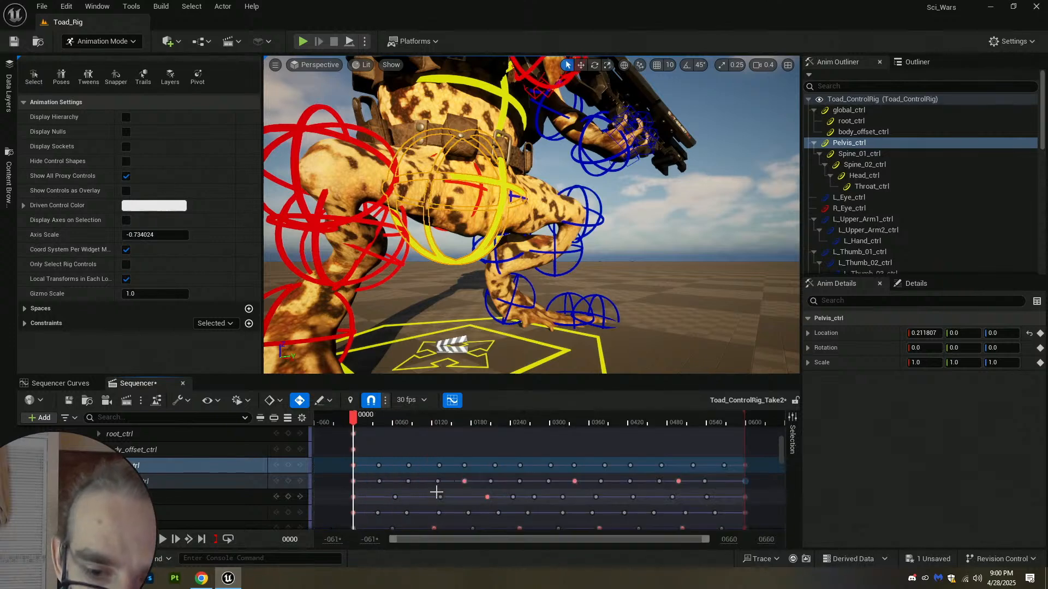
{"action": "left_click", "coordinate": [66, 400]}
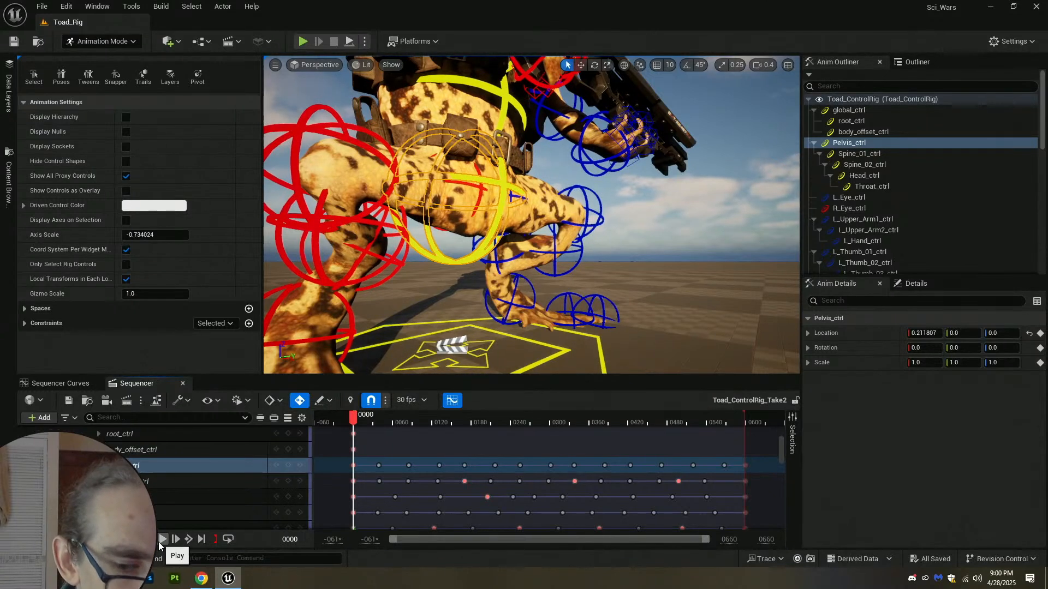
{"action": "left_click", "coordinate": [162, 539]}
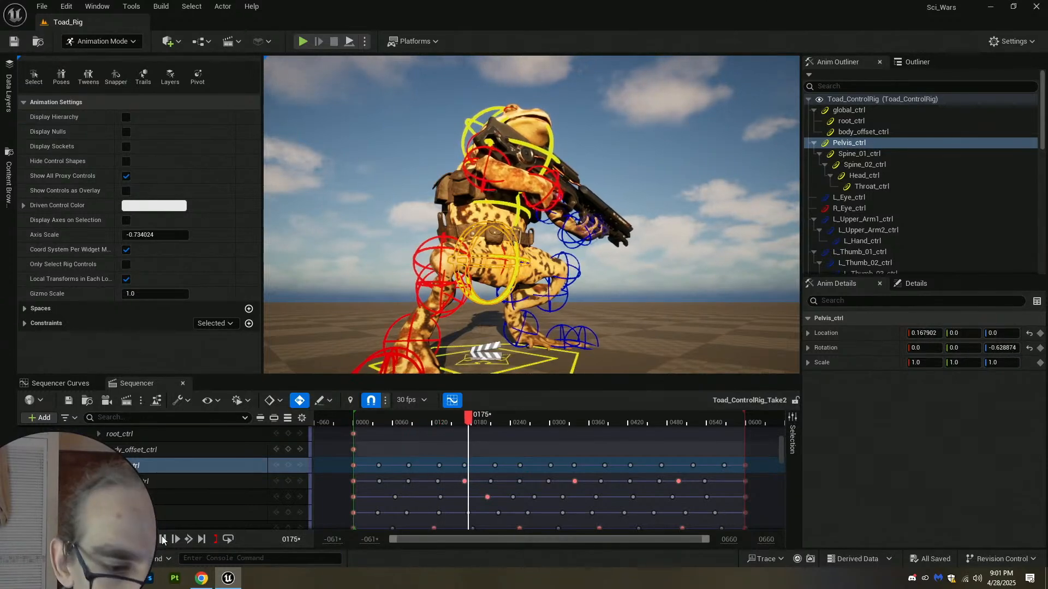
Stop playback and compare the Pelvis_ctrl pose at its first key on frame 0 with its last key on frame 600.
{"action": "left_click", "coordinate": [164, 539]}
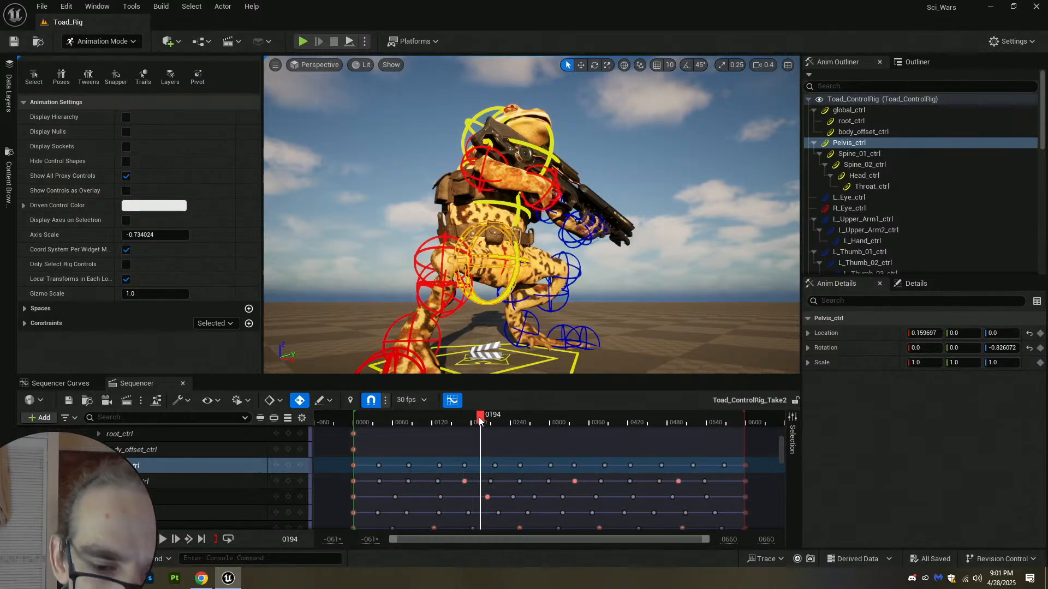
{"action": "left_click_drag", "start_coordinate": [480, 419], "coordinate": [687, 449]}
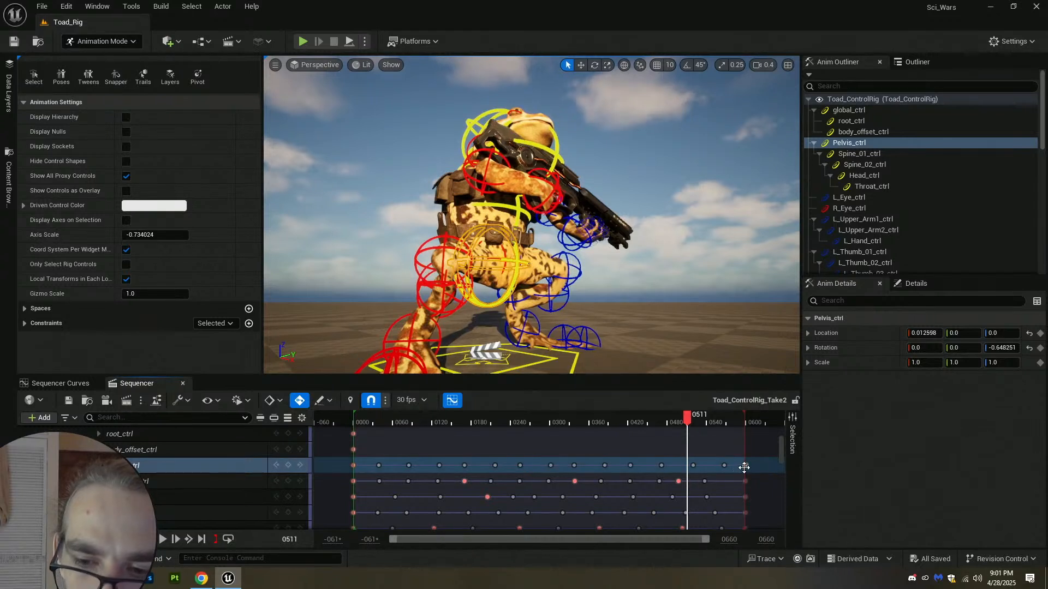
{"action": "left_click_drag", "start_coordinate": [744, 467], "coordinate": [745, 466]}
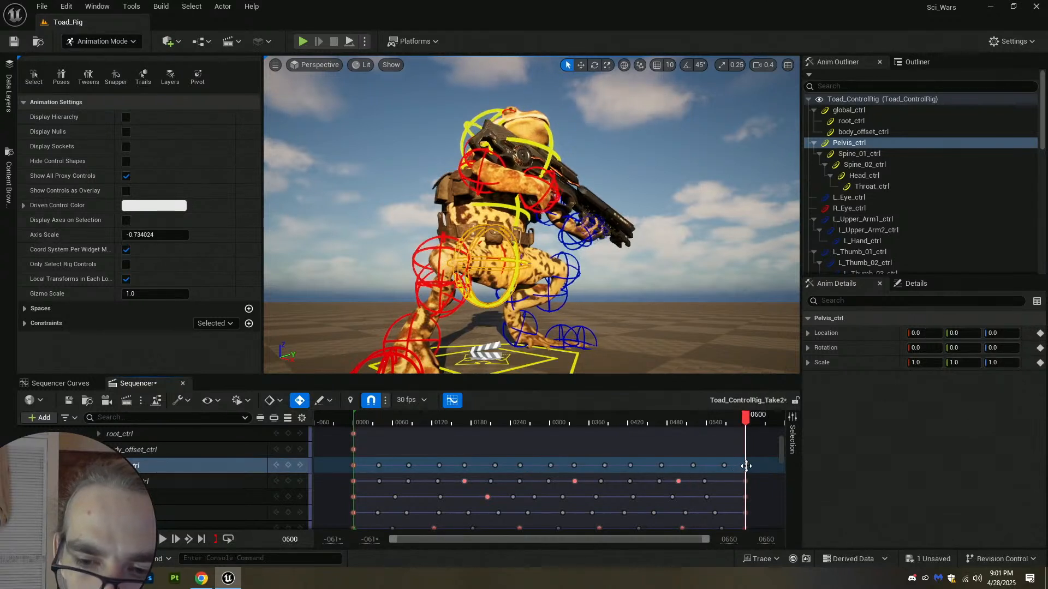
{"action": "left_click", "coordinate": [351, 466]}
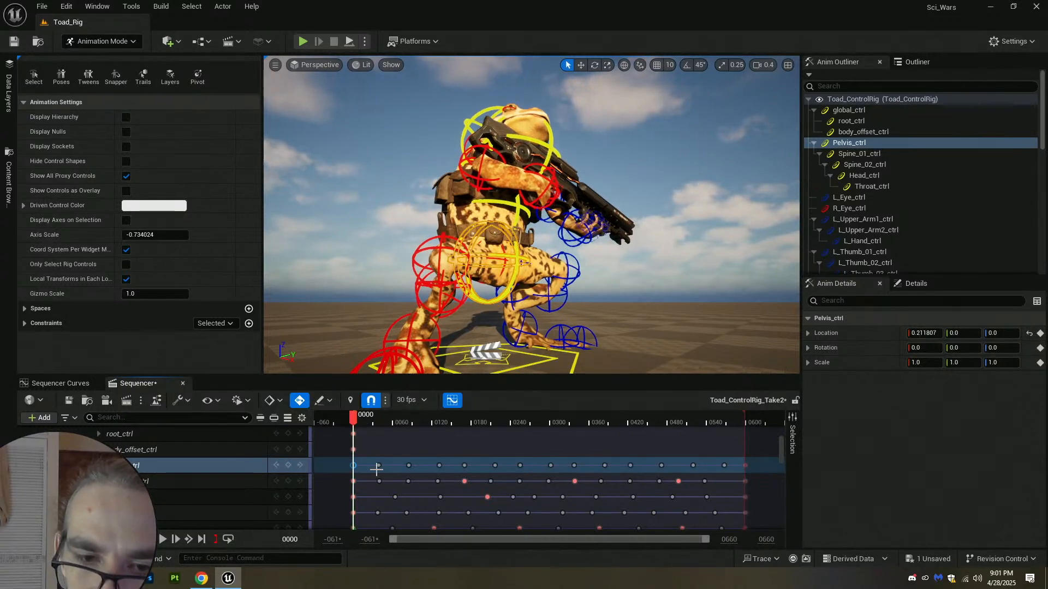
{"action": "left_click", "coordinate": [746, 466]}
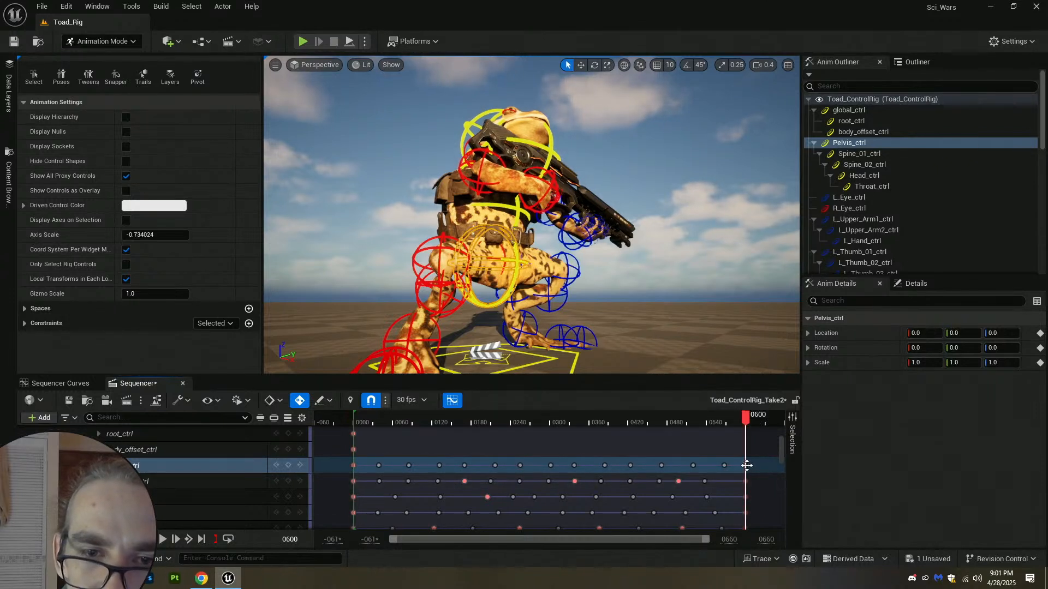
{"action": "left_click", "coordinate": [354, 465]}
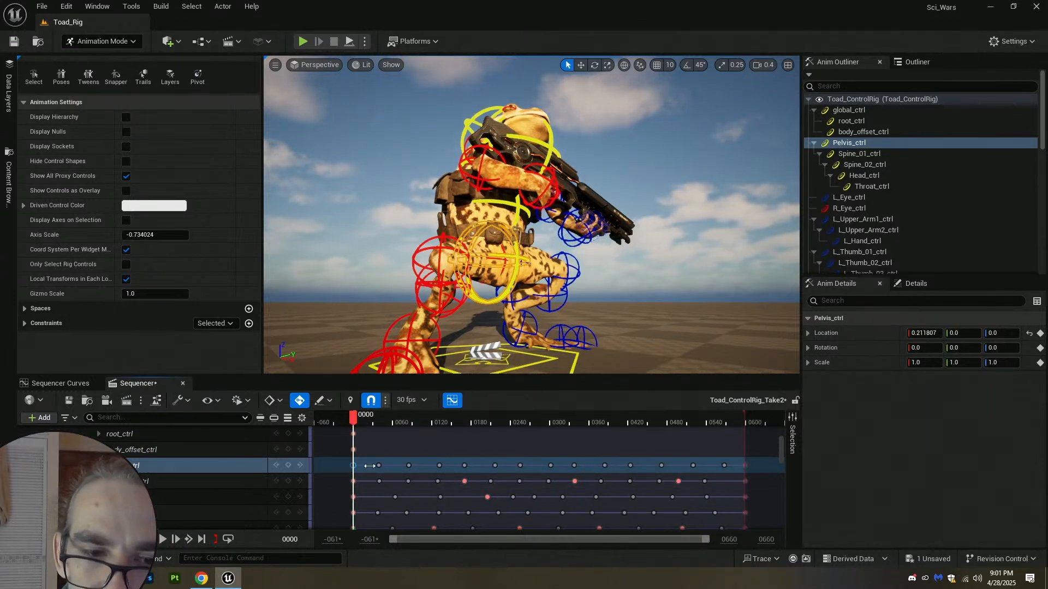
{"action": "left_click", "coordinate": [746, 465]}
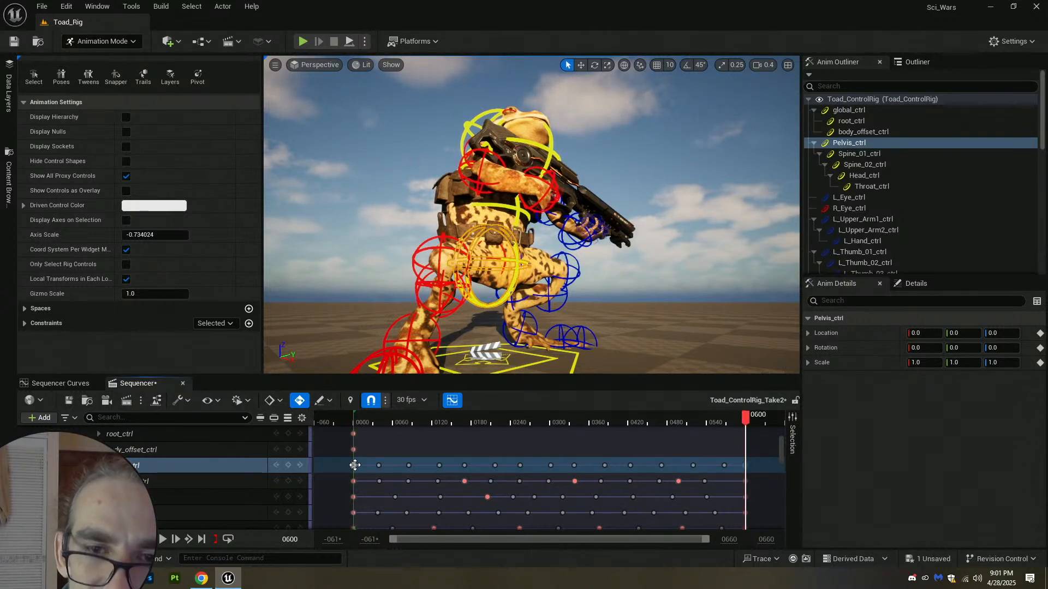
{"action": "left_click", "coordinate": [355, 465]}
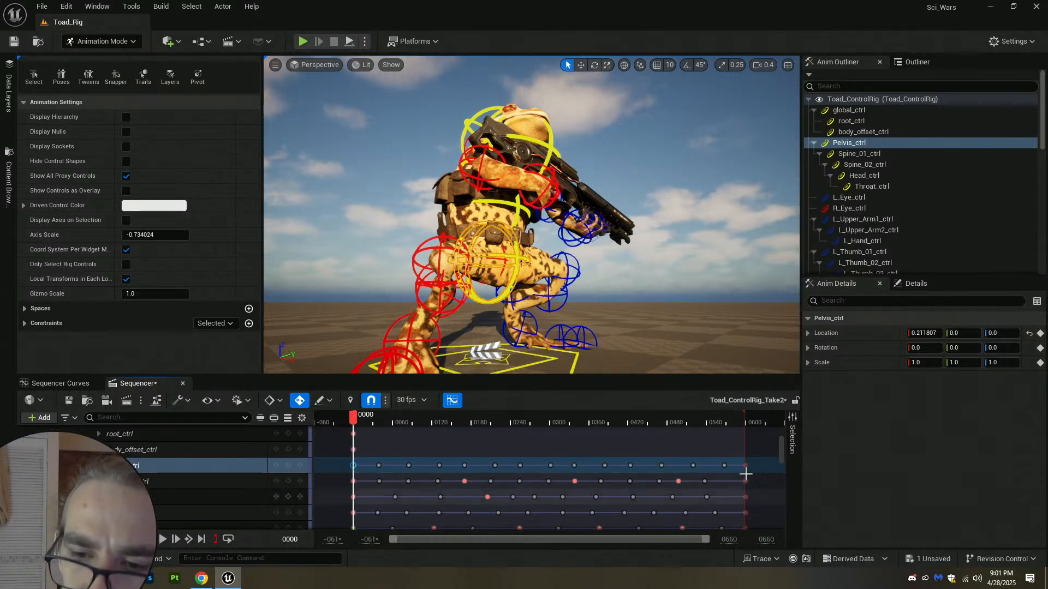
{"action": "left_click", "coordinate": [745, 466]}
{"action": "scroll", "coordinate": [753, 467], "scroll_direction": "up", "scroll_amount": 10, "text": "ctrl"}
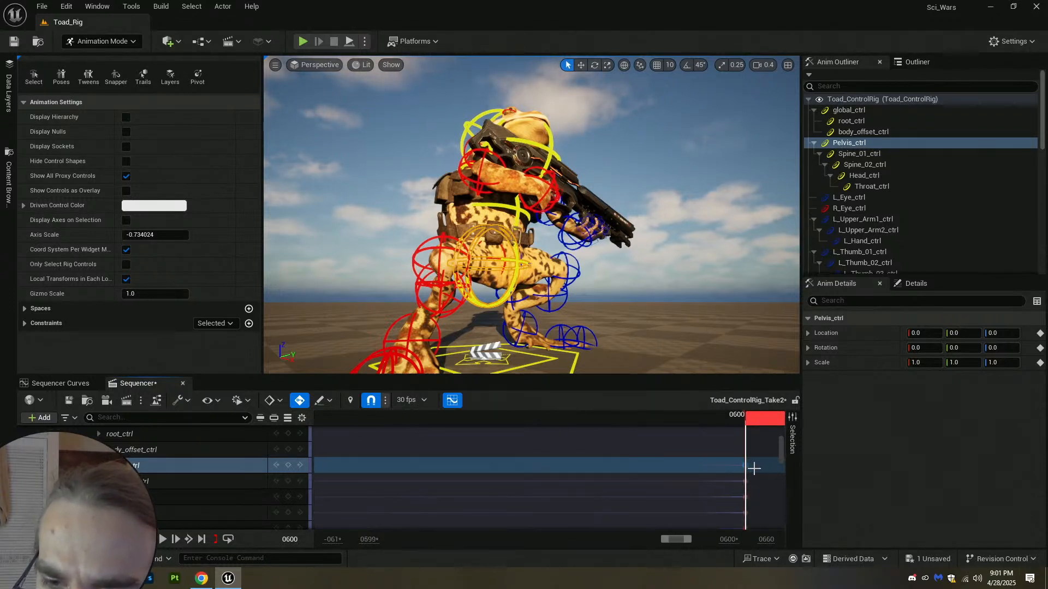
{"action": "scroll", "coordinate": [693, 467], "scroll_direction": "down", "scroll_amount": 10, "text": "ctrl"}
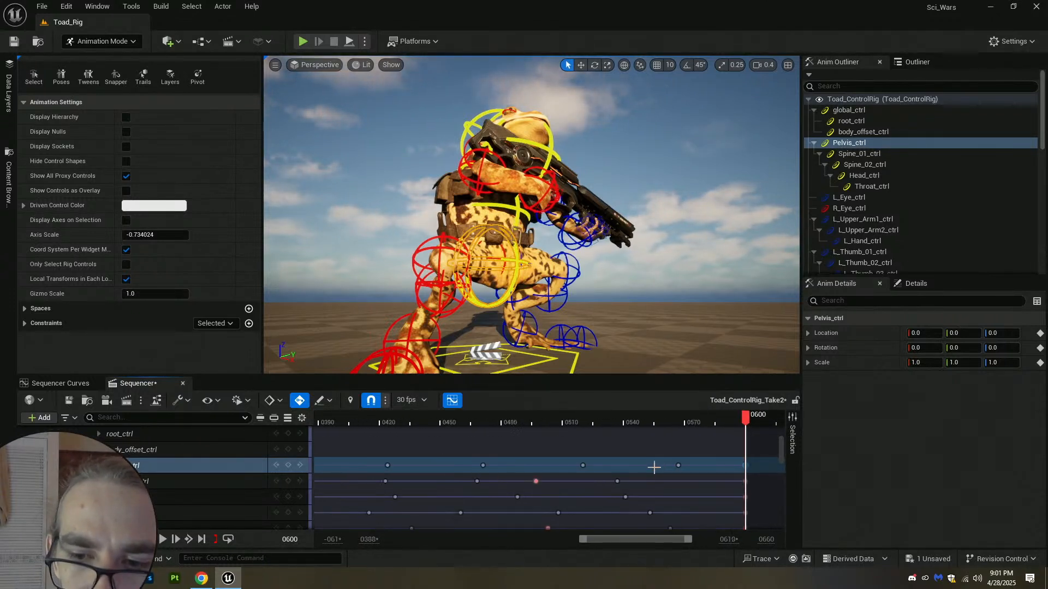
{"action": "scroll", "coordinate": [655, 466], "scroll_direction": "down", "scroll_amount": 5, "text": "ctrl"}
{"action": "scroll", "coordinate": [660, 465], "scroll_direction": "up", "scroll_amount": 5, "text": "ctrl"}
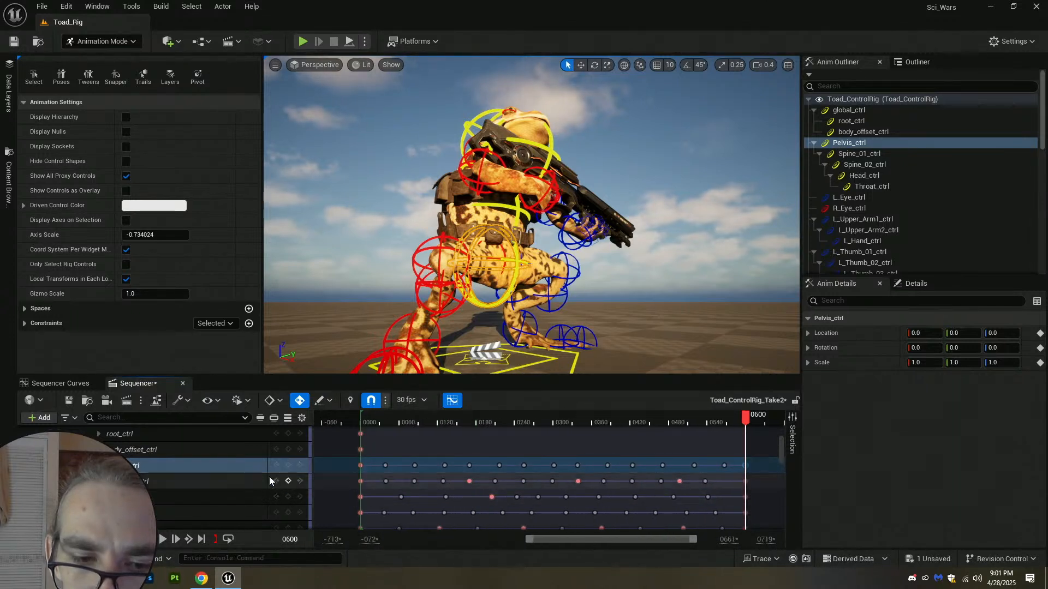
{"action": "left_click", "coordinate": [361, 465]}
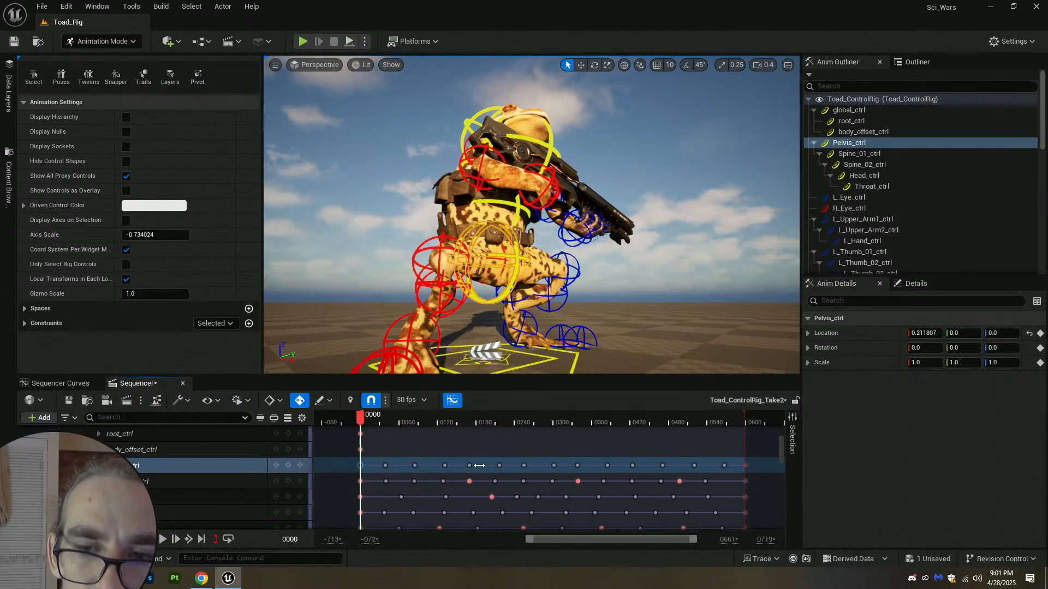
{"action": "left_click", "coordinate": [746, 465]}
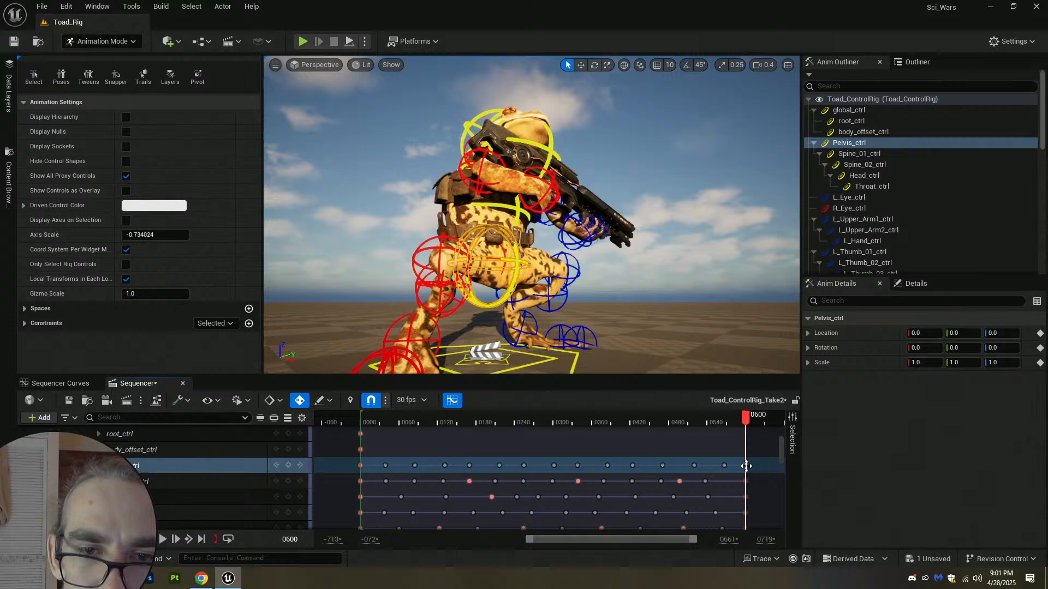
Copy the Pelvis_ctrl key at frame 0, paste it at frame 600 and check the pose at frame 584.
{"action": "left_click", "coordinate": [361, 466]}
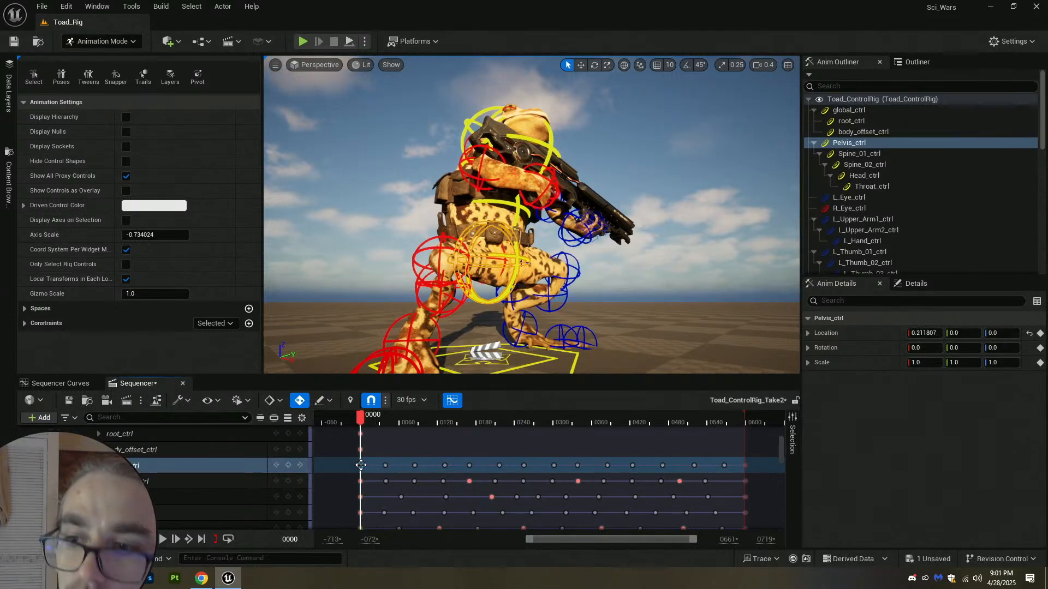
{"action": "right_click", "coordinate": [362, 467]}
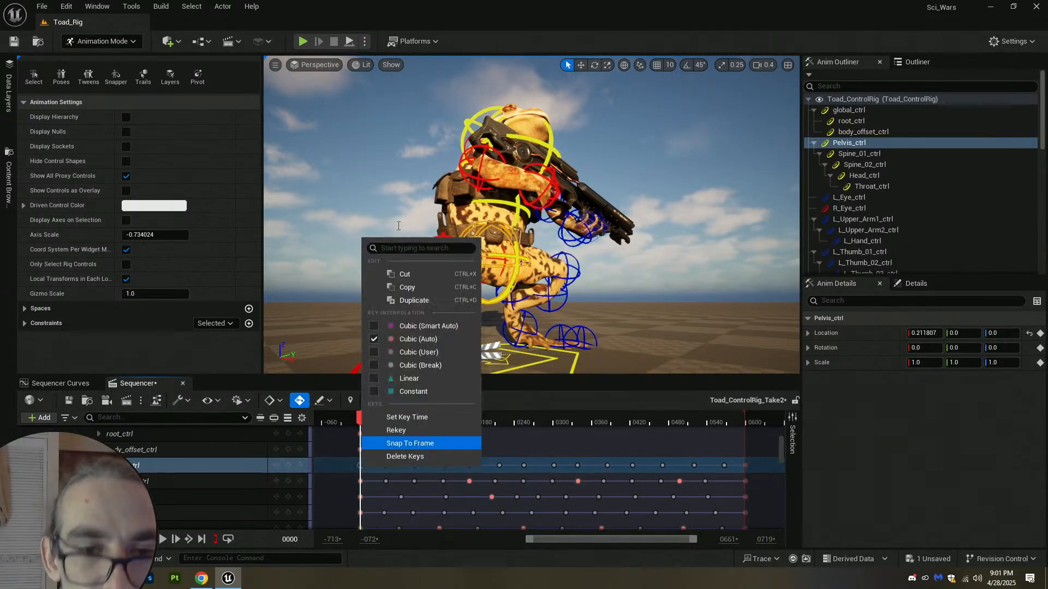
{"action": "left_click", "coordinate": [402, 283]}
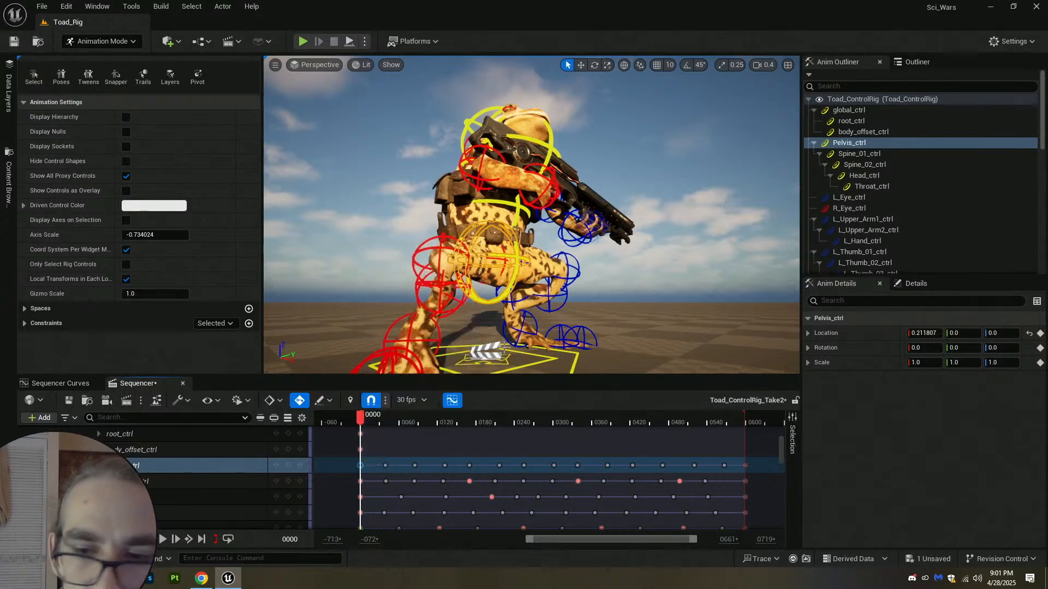
{"action": "left_click", "coordinate": [746, 465]}
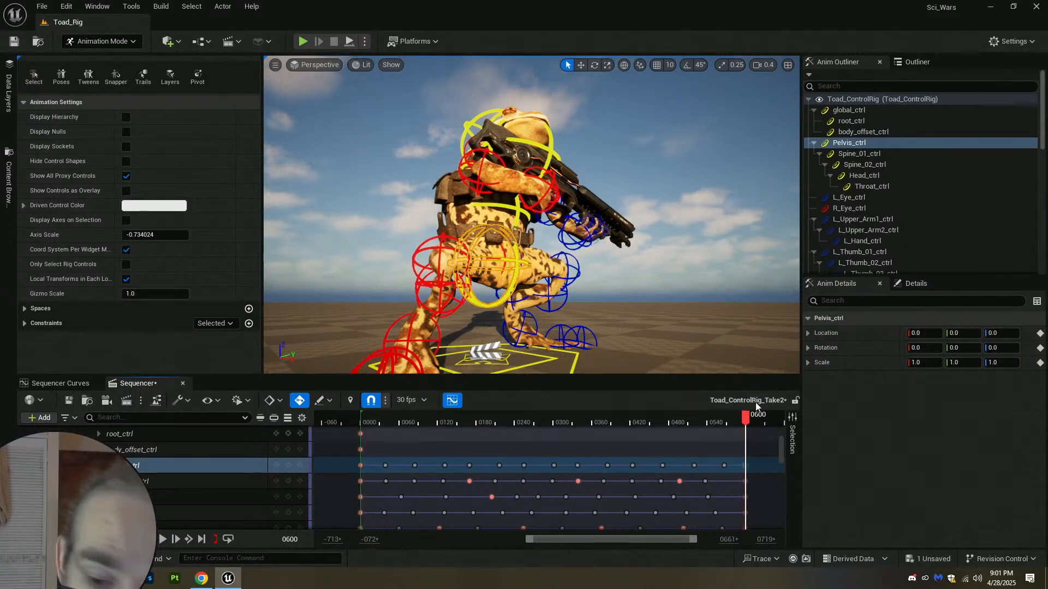
{"action": "key", "text": "ctrl+v"}
{"action": "left_click_drag", "start_coordinate": [745, 422], "coordinate": [735, 420]}
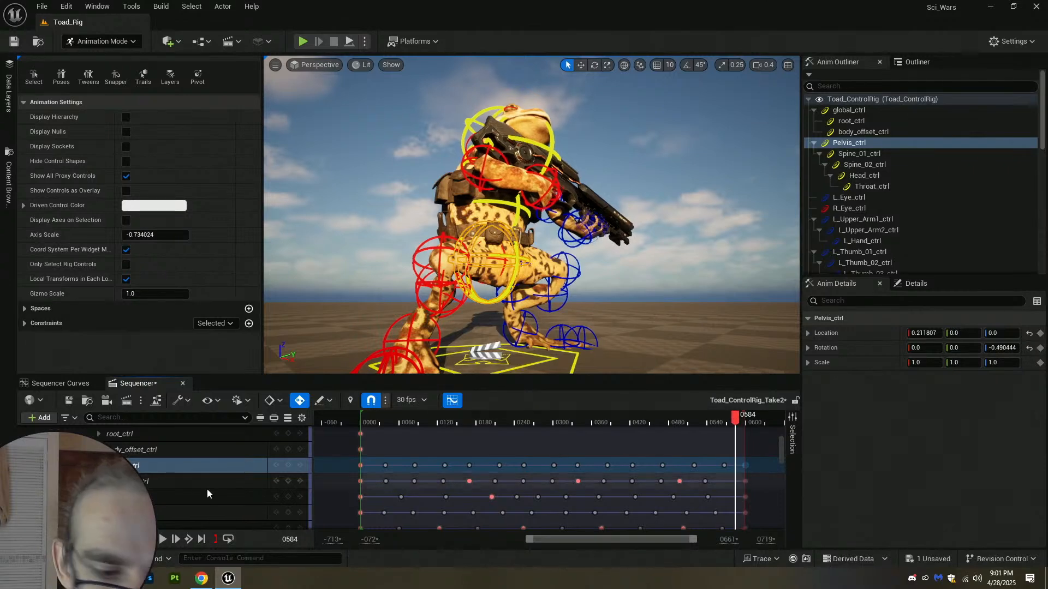
Save the sequence, play the animation to review it and stop around frame 340.
{"action": "left_click", "coordinate": [13, 41]}
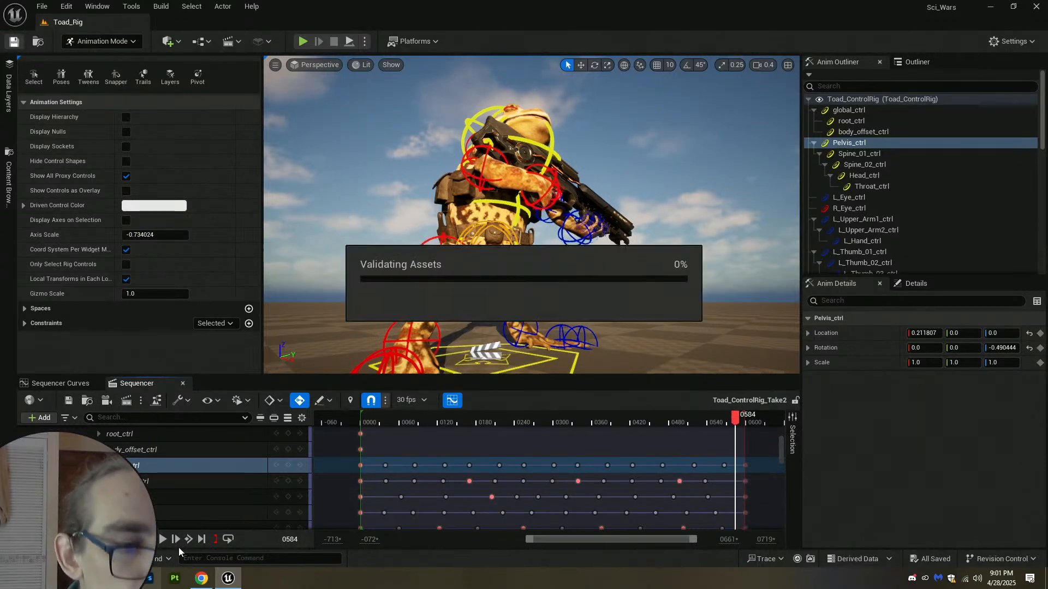
{"action": "left_click", "coordinate": [164, 540]}
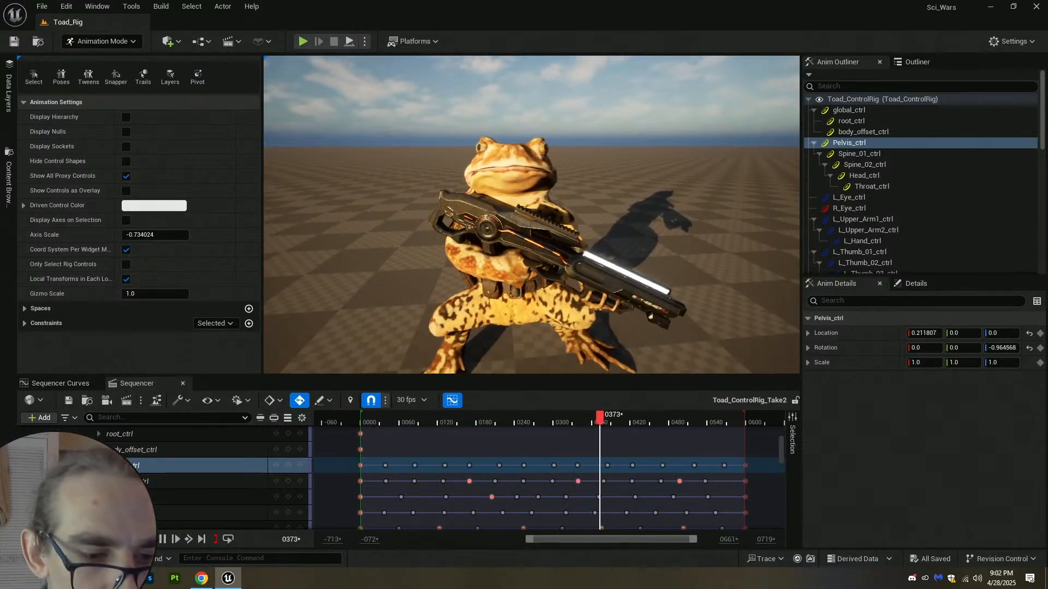
{"action": "left_click", "coordinate": [150, 539]}
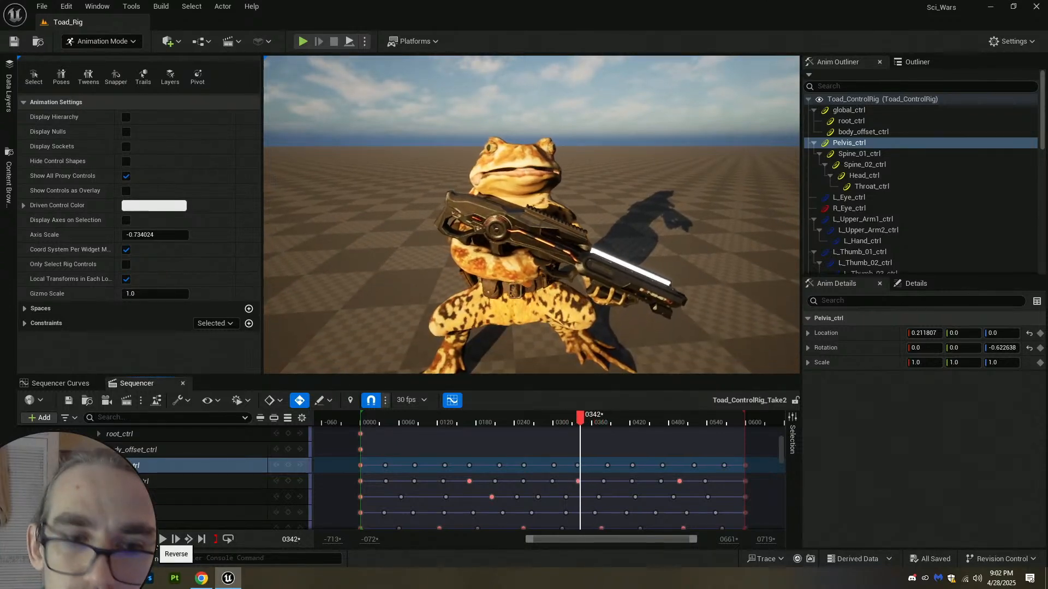
{"action": "left_click", "coordinate": [150, 539]}
Select R_Eye_ctrl in a close-up of the head, go to its key at frame 0 and activate rotation.
{"action": "right_click_drag", "start_coordinate": [526, 340], "coordinate": [484, 192]}
{"action": "scroll", "coordinate": [484, 192], "scroll_direction": "up", "scroll_amount": 3}
{"action": "left_click", "coordinate": [491, 190]}
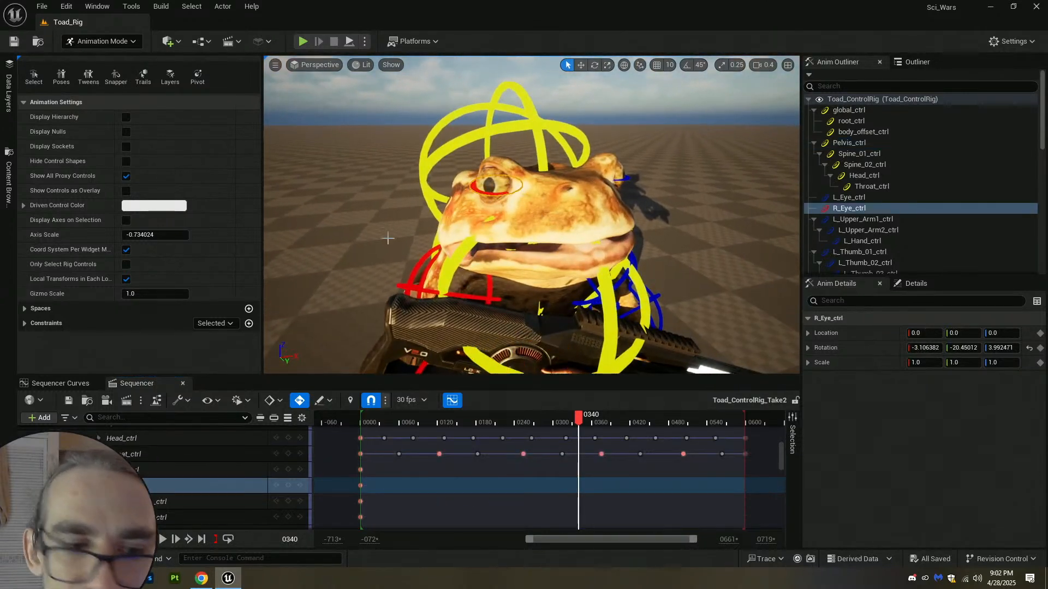
{"action": "left_click", "coordinate": [358, 485]}
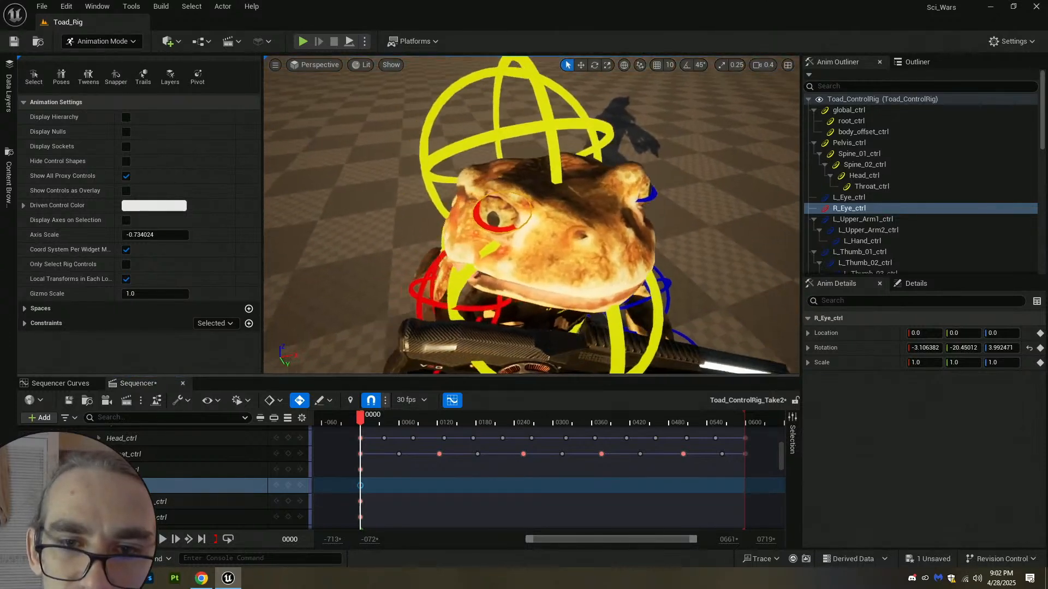
{"action": "key", "text": "e"}
Try rotating R_Eye_ctrl at frame 0 and undo the rotations.
{"action": "left_click_drag", "start_coordinate": [524, 252], "coordinate": [525, 252]}
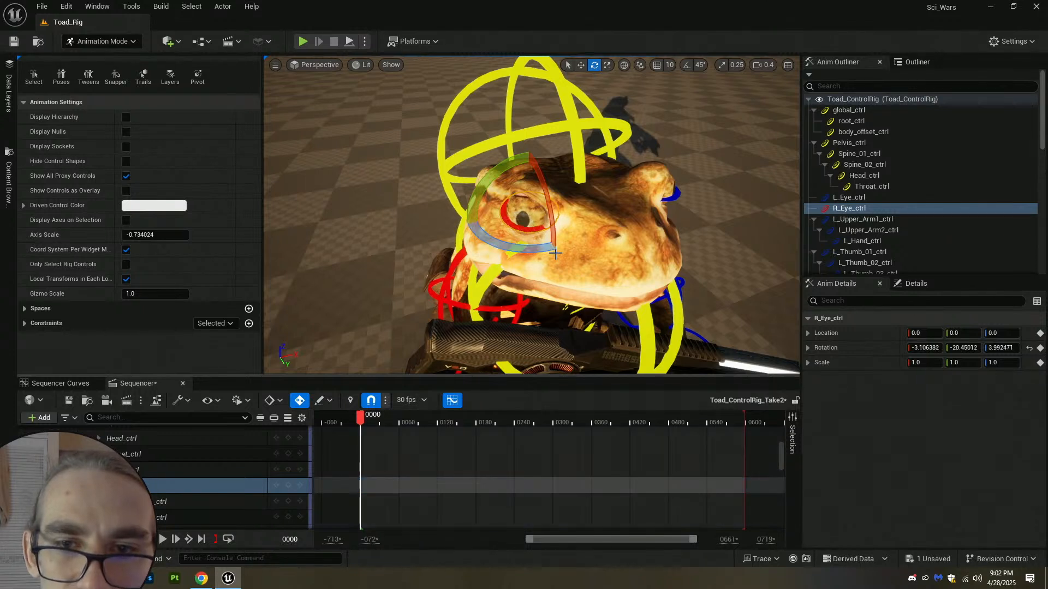
{"action": "key", "text": "ctrl+z"}
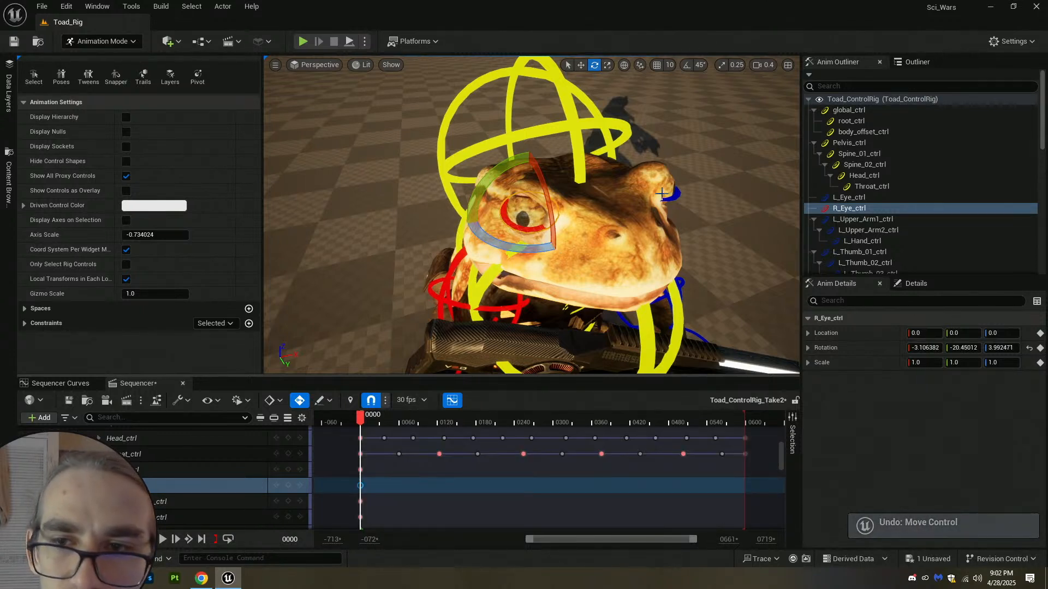
{"action": "left_click_drag", "start_coordinate": [528, 235], "coordinate": [581, 194]}
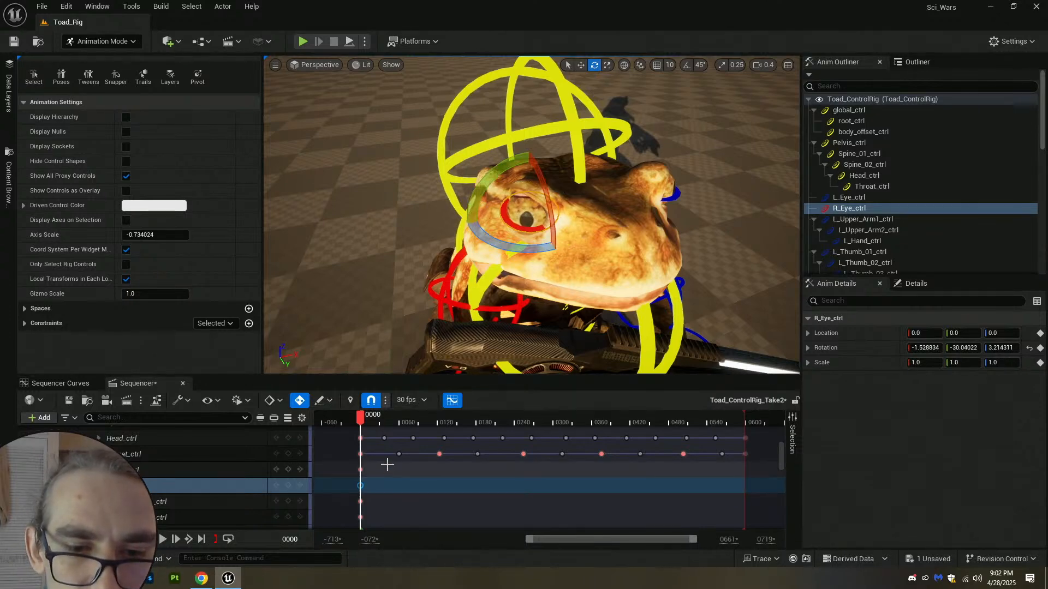
{"action": "key", "text": "ctrl+z"}
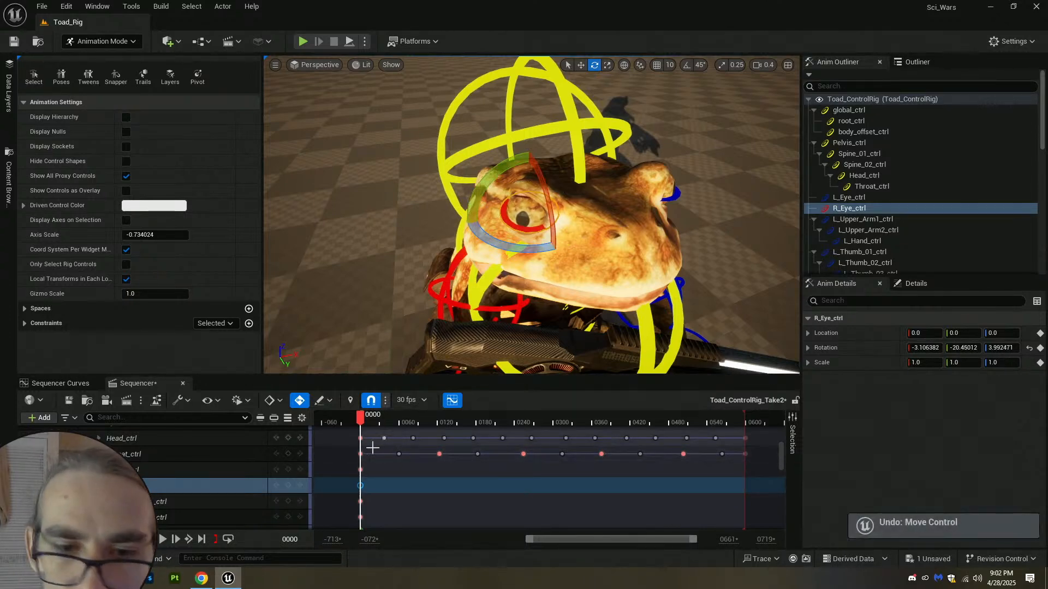
At frame 61, key new eye rotations: R_Eye_ctrl to about -2.25, -25.41, 3.61, and L_Eye_ctrl turned slightly.
{"action": "left_click_drag", "start_coordinate": [360, 419], "coordinate": [398, 427]}
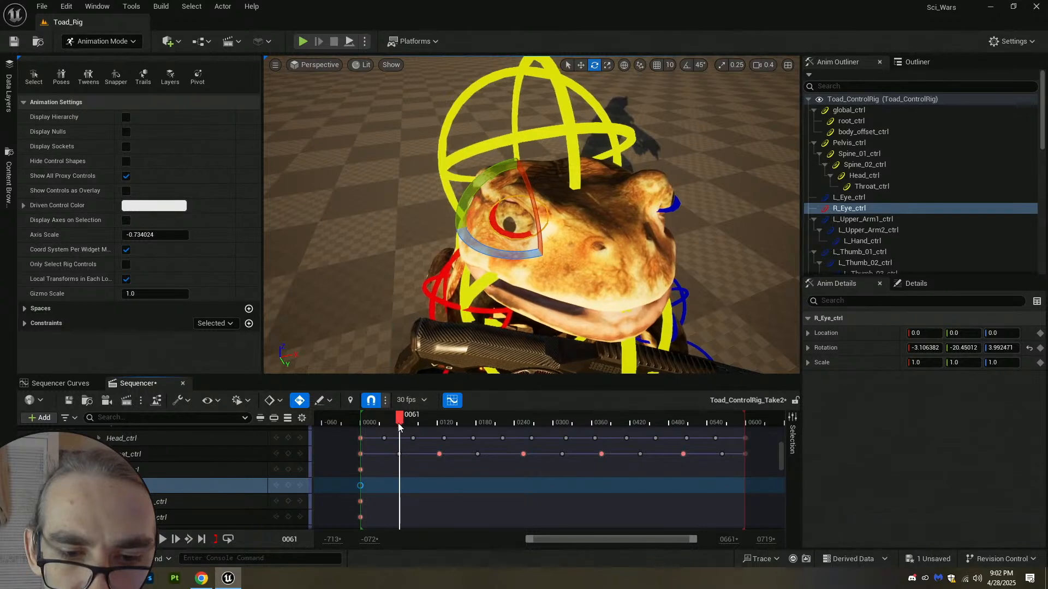
{"action": "left_click_drag", "start_coordinate": [580, 195], "coordinate": [573, 203]}
{"action": "right_click_drag", "start_coordinate": [548, 263], "coordinate": [570, 229]}
{"action": "left_click", "coordinate": [576, 224]}
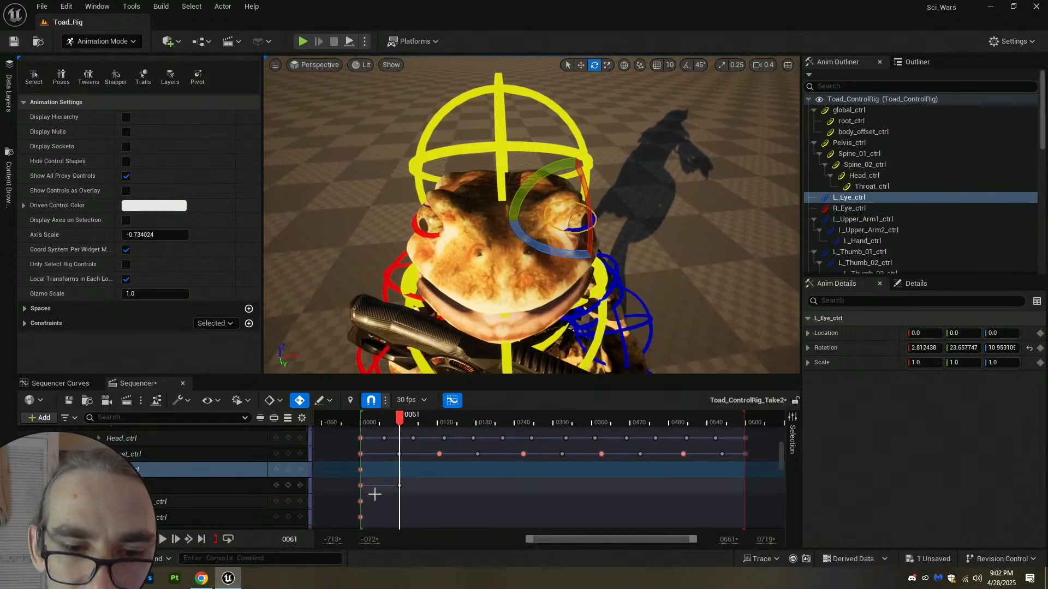
{"action": "left_click_drag", "start_coordinate": [560, 253], "coordinate": [570, 248]}
At frame 126, key new rotations for L_Eye_ctrl and R_Eye_ctrl, with the right eye at about -3.37, -18.05, 4.10.
{"action": "left_click_drag", "start_coordinate": [399, 416], "coordinate": [441, 416]}
{"action": "left_click_drag", "start_coordinate": [593, 243], "coordinate": [606, 240]}
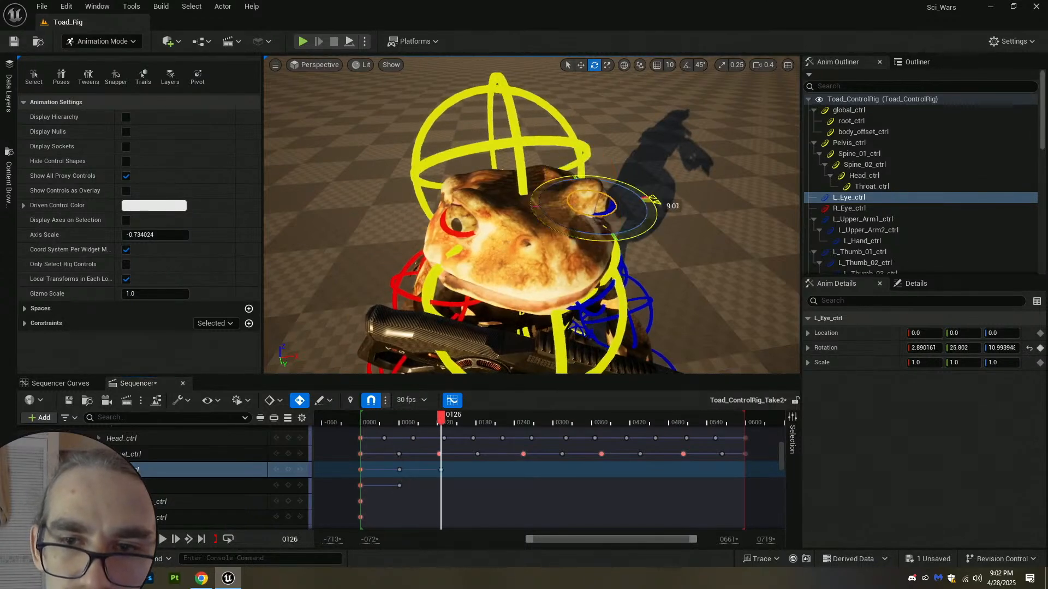
{"action": "left_click_drag", "start_coordinate": [653, 201], "coordinate": [653, 202]}
{"action": "left_click", "coordinate": [462, 234]}
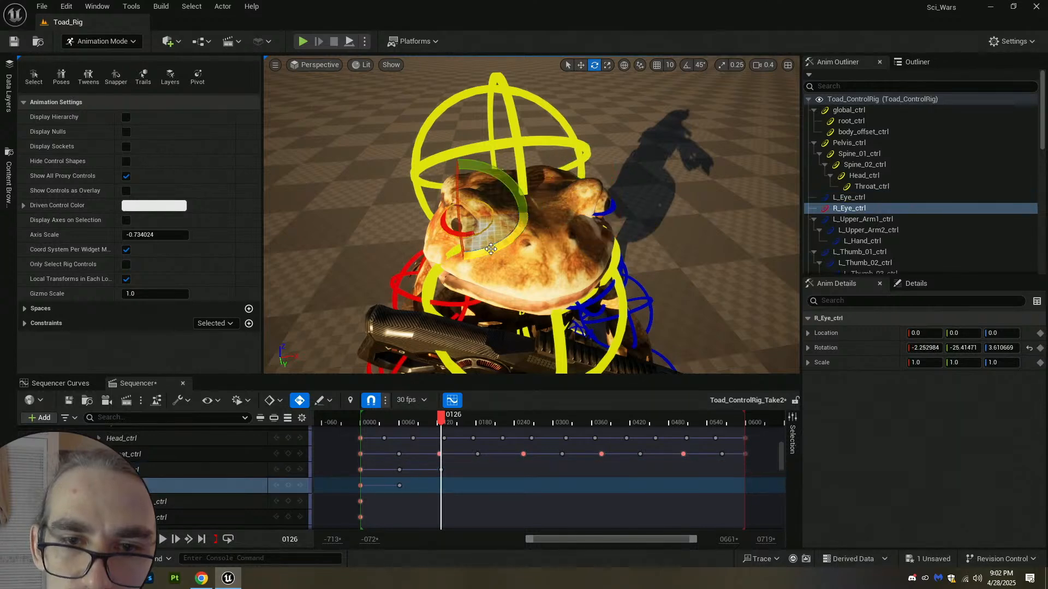
{"action": "left_click_drag", "start_coordinate": [488, 248], "coordinate": [529, 214]}
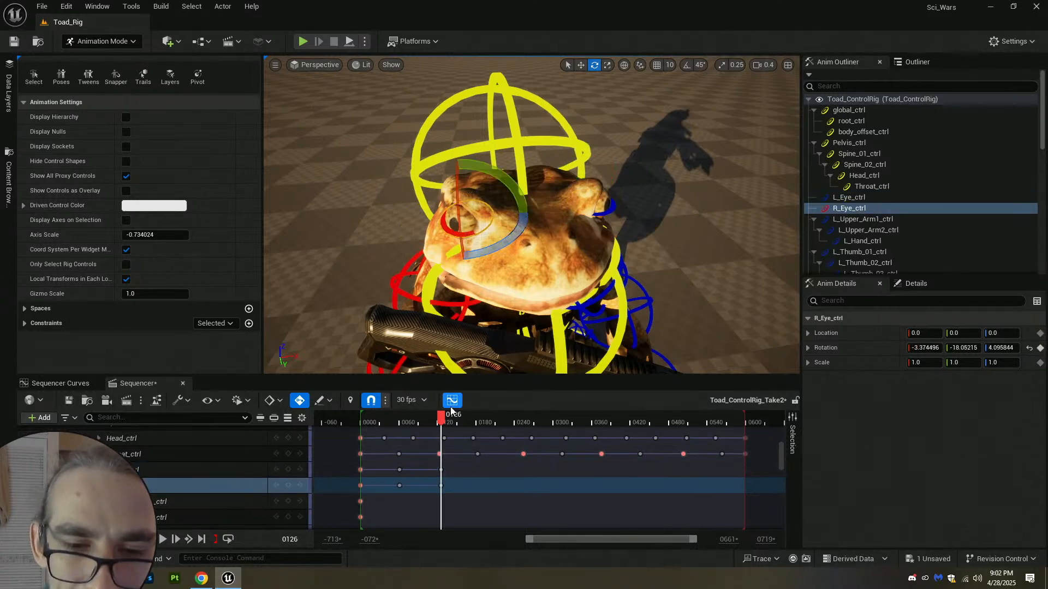
At frame 186, key R_Eye_ctrl's rotation at about -2.52, -23.29, 3.74 and L_Eye_ctrl's at about 3.04, 22.61, 11.02.
{"action": "left_click_drag", "start_coordinate": [453, 421], "coordinate": [480, 420]}
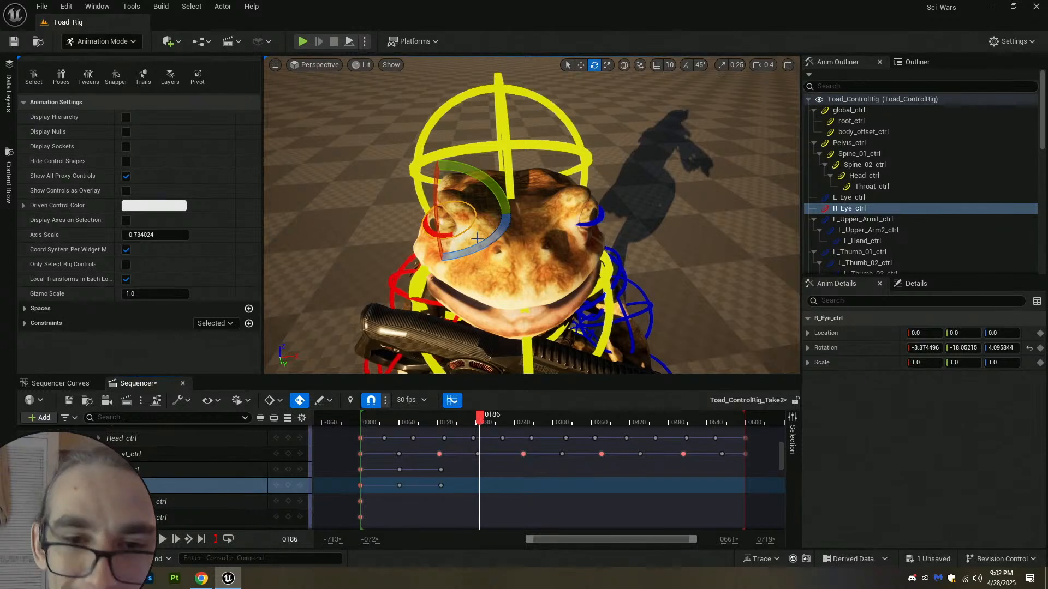
{"action": "left_click_drag", "start_coordinate": [481, 249], "coordinate": [683, 197]}
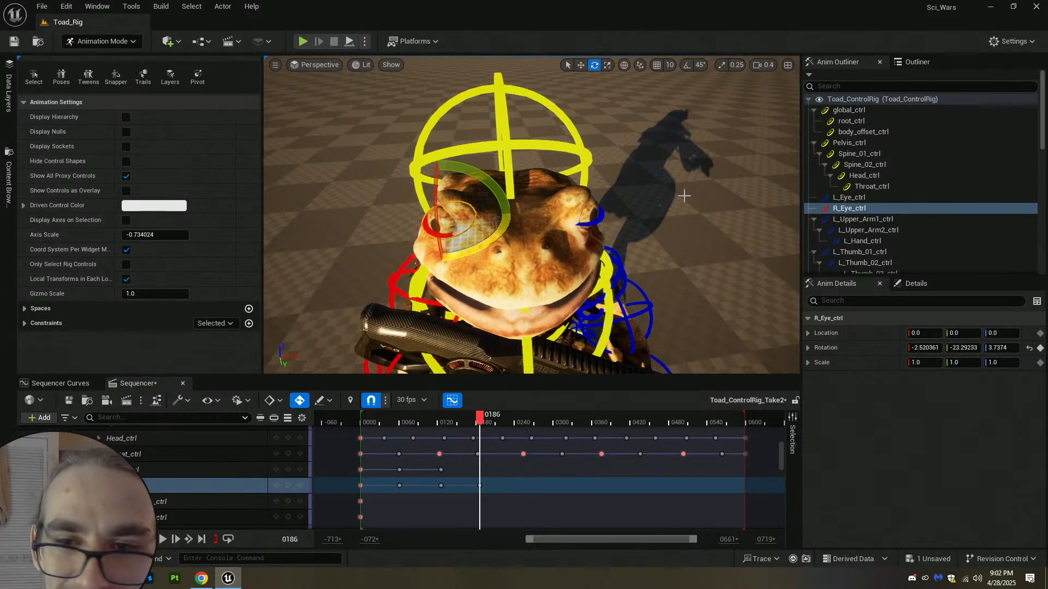
{"action": "left_click", "coordinate": [592, 223]}
{"action": "left_click_drag", "start_coordinate": [578, 245], "coordinate": [632, 205]}
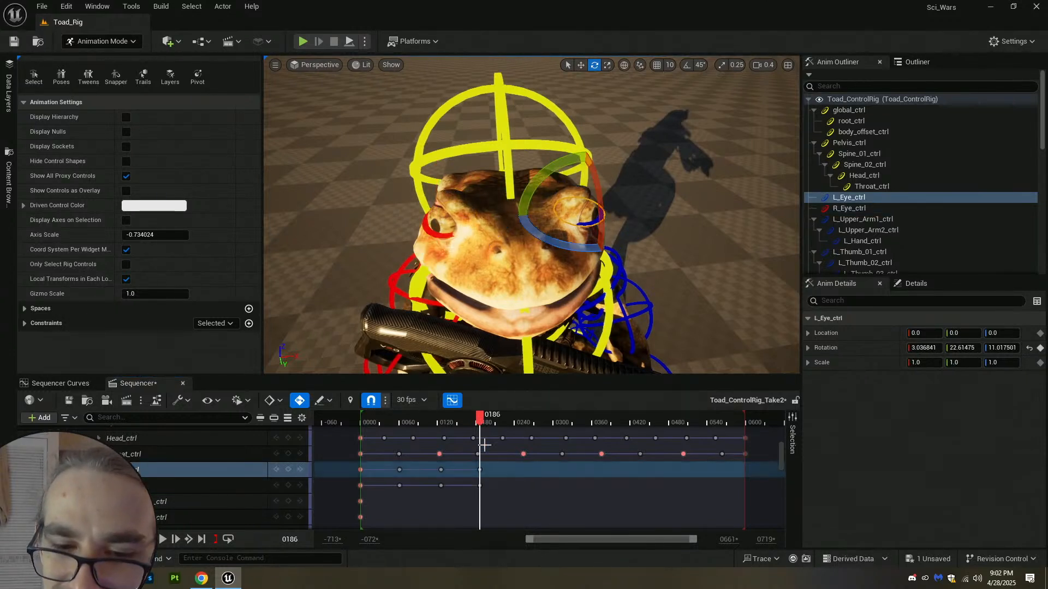
At frame 251, key new rotations for R_Eye_ctrl and L_Eye_ctrl, turning each eye slightly.
{"action": "left_click_drag", "start_coordinate": [519, 425], "coordinate": [522, 435]}
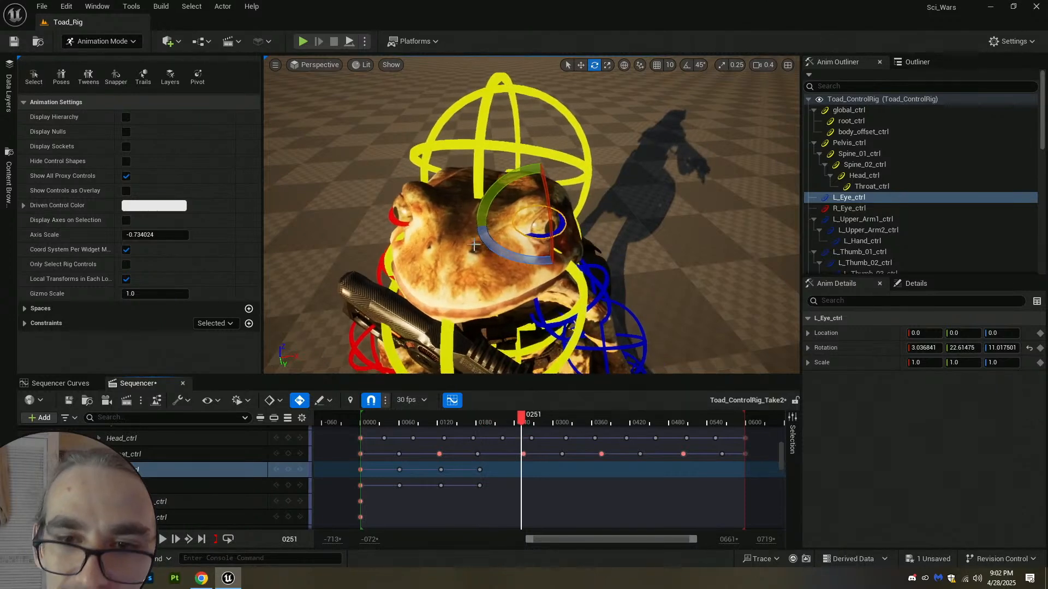
{"action": "left_click", "coordinate": [399, 223]}
{"action": "left_click_drag", "start_coordinate": [424, 240], "coordinate": [583, 226]}
{"action": "left_click", "coordinate": [534, 235]}
{"action": "left_click_drag", "start_coordinate": [521, 255], "coordinate": [537, 252]}
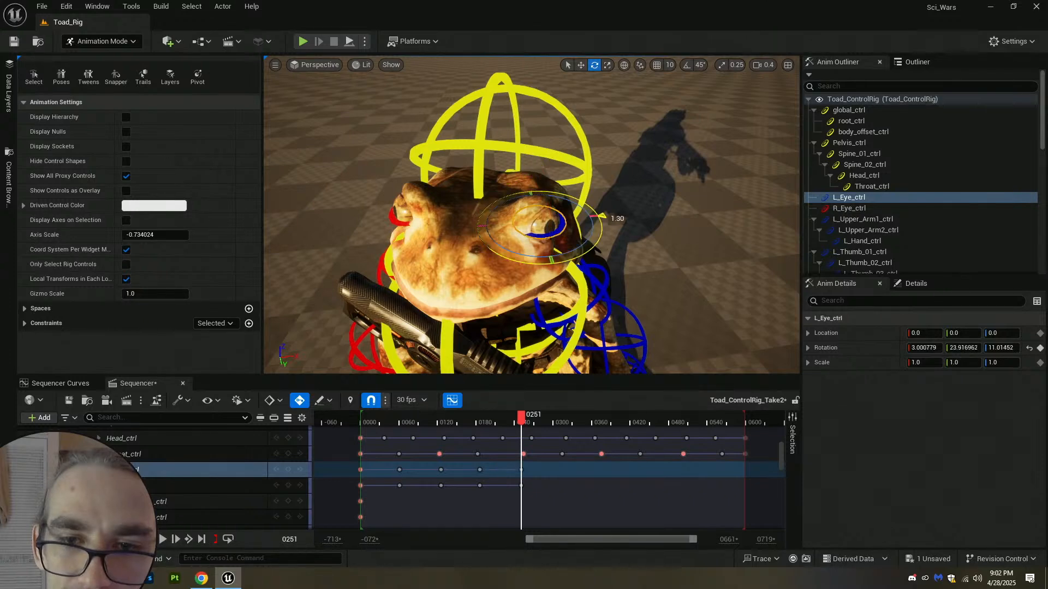
At frame 315, key L_Eye_ctrl's rotation at about 3.15, 16.32, 10.98 and R_Eye_ctrl's at about -3.17, -19.37, 4.00.
{"action": "left_click_drag", "start_coordinate": [527, 426], "coordinate": [572, 421]}
{"action": "left_click_drag", "start_coordinate": [595, 239], "coordinate": [659, 192]}
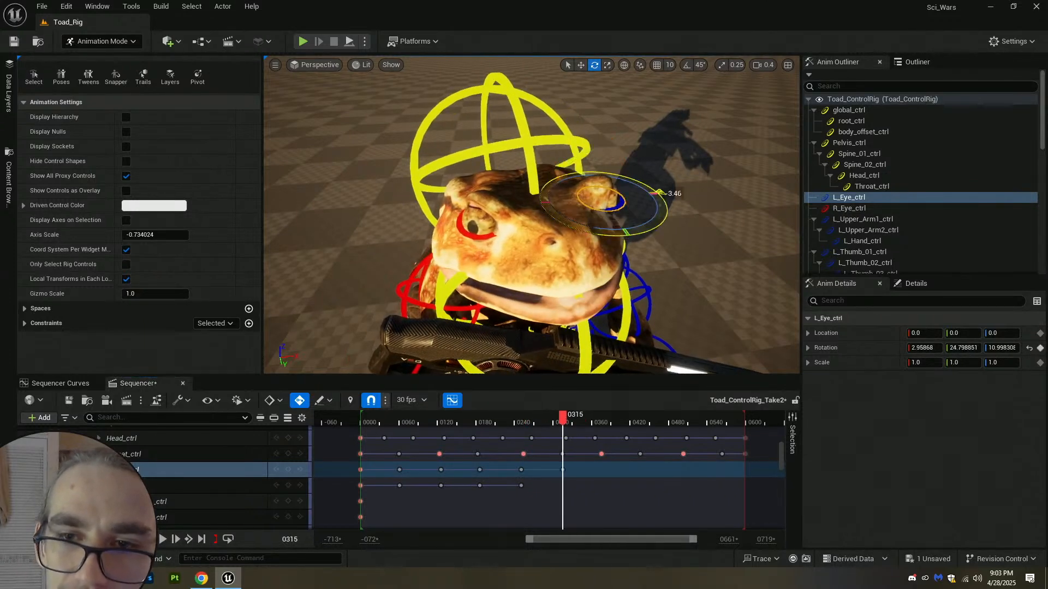
{"action": "left_click", "coordinate": [480, 234]}
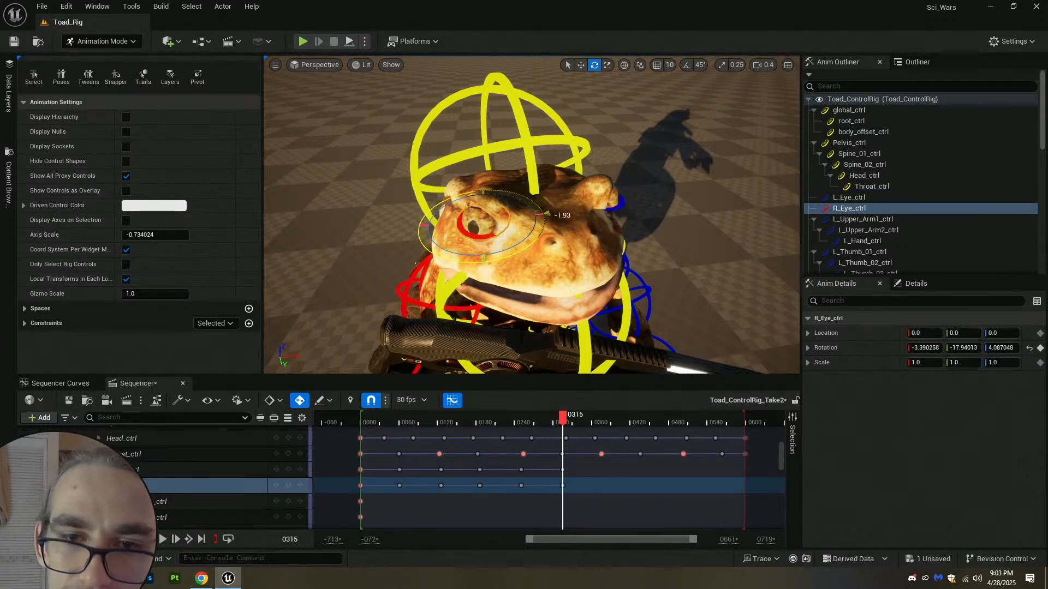
Scrub back and play the animation from frame 0 to review the eye movement from a lower front view.
{"action": "left_click_drag", "start_coordinate": [584, 418], "coordinate": [603, 420]}
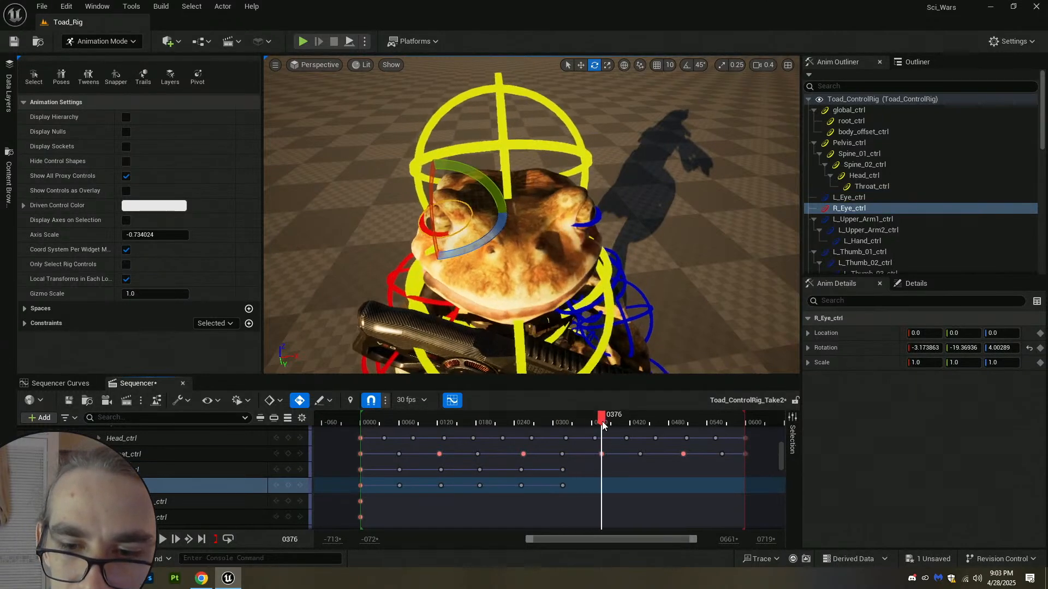
{"action": "left_click", "coordinate": [588, 225]}
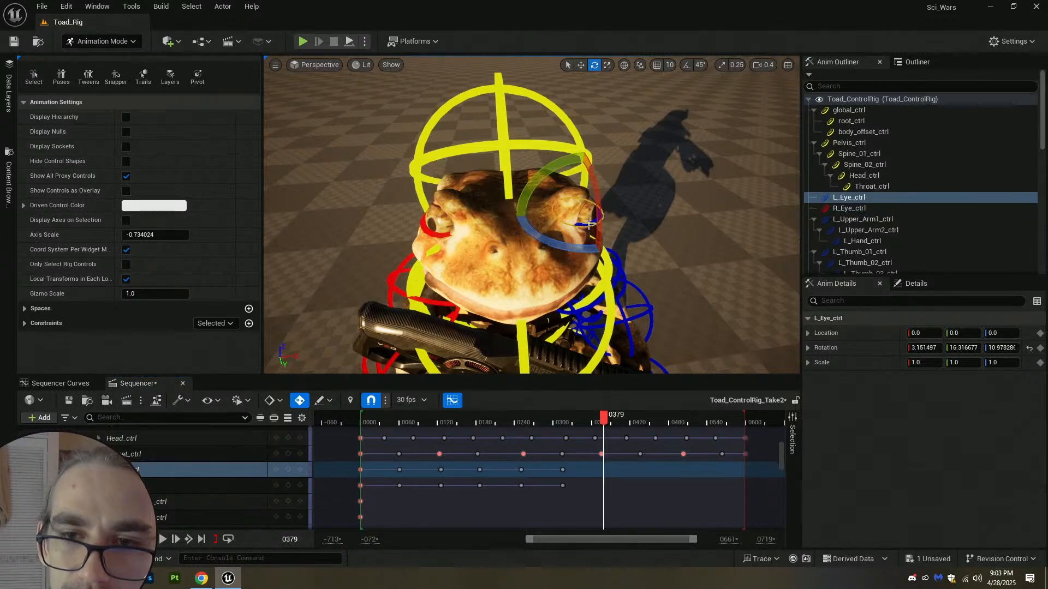
{"action": "left_click_drag", "start_coordinate": [601, 419], "coordinate": [499, 455]}
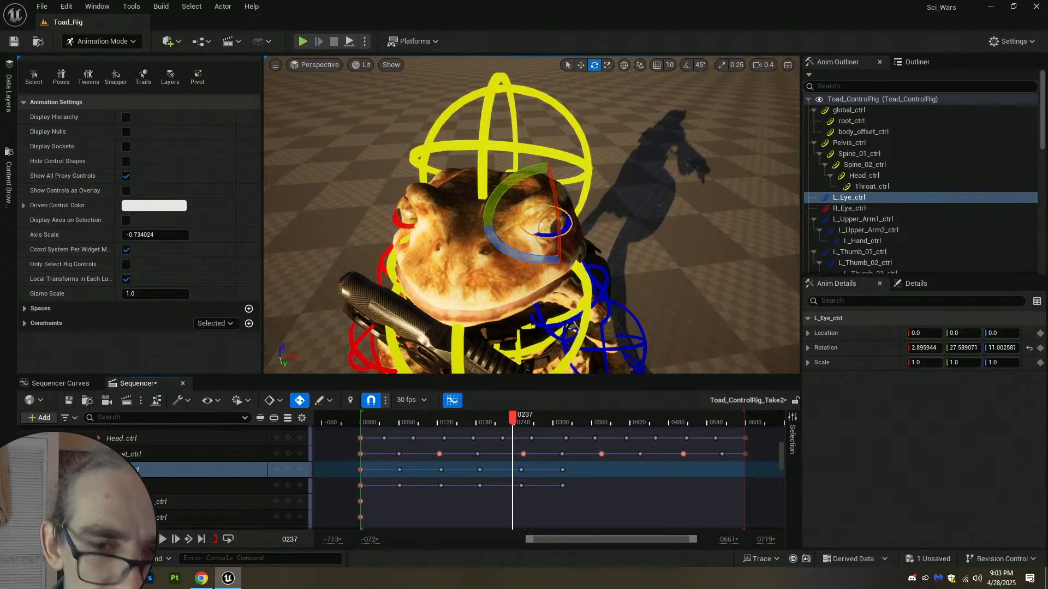
{"action": "key", "text": "Up"}
{"action": "left_click_drag", "start_coordinate": [634, 178], "coordinate": [633, 136], "text": "alt"}
{"action": "key", "text": "q"}
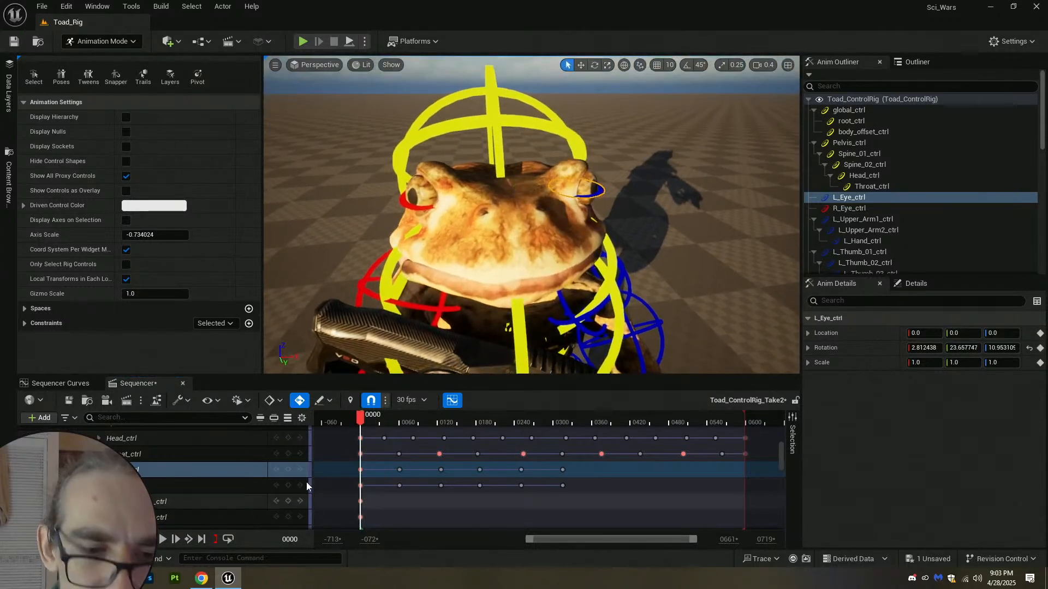
{"action": "left_click", "coordinate": [162, 539]}
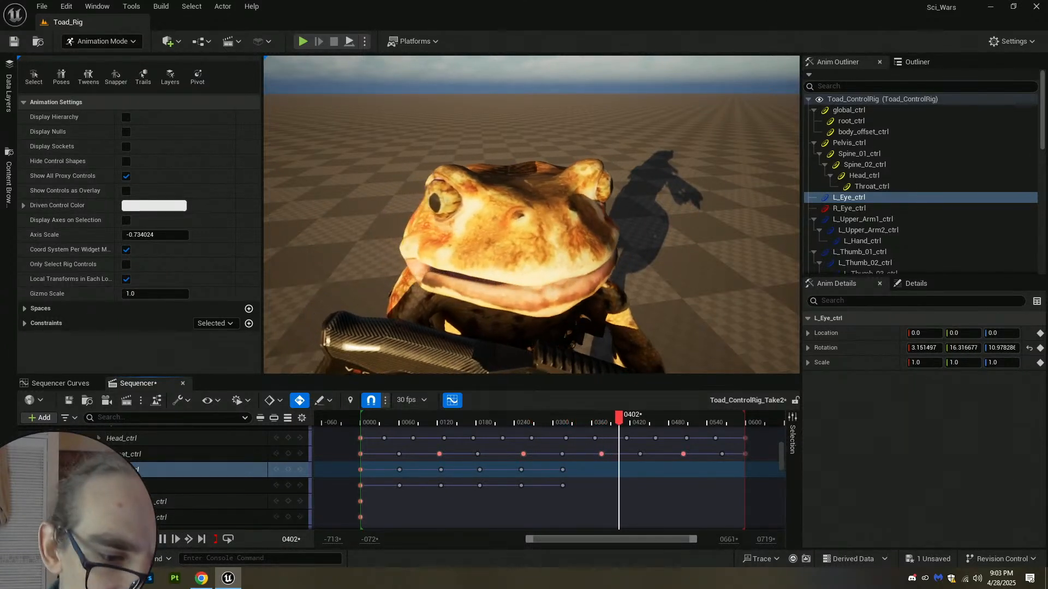
{"action": "key", "text": "space"}
{"action": "left_click", "coordinate": [563, 417]}
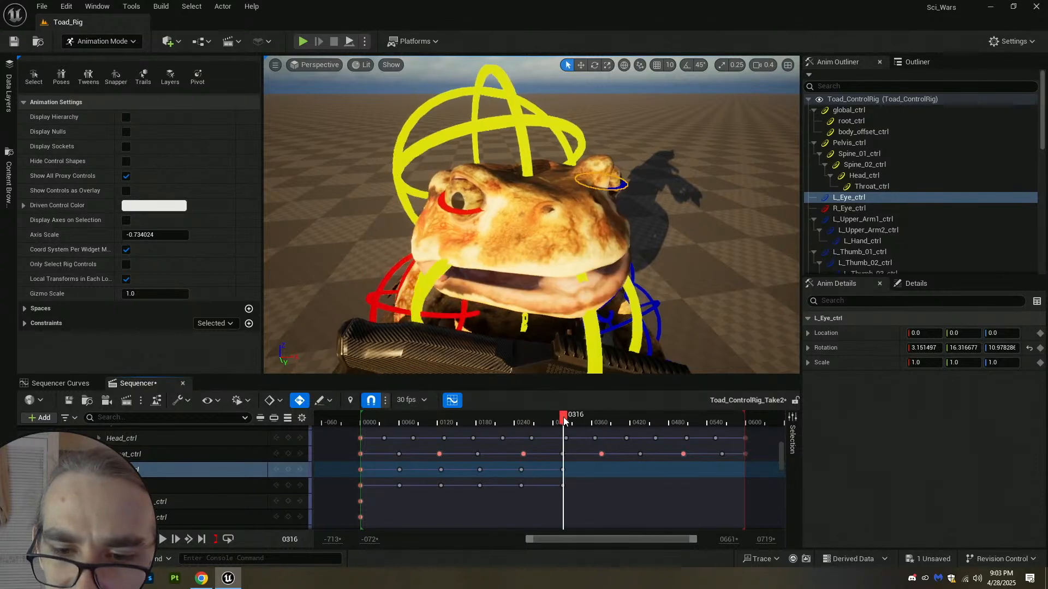
At frame 375, key L_Eye_ctrl's rotation at about 2.89, 25.98, 10.98 and R_Eye_ctrl's at about -4.37, -11.41, 4.40.
{"action": "left_click_drag", "start_coordinate": [563, 420], "coordinate": [602, 452]}
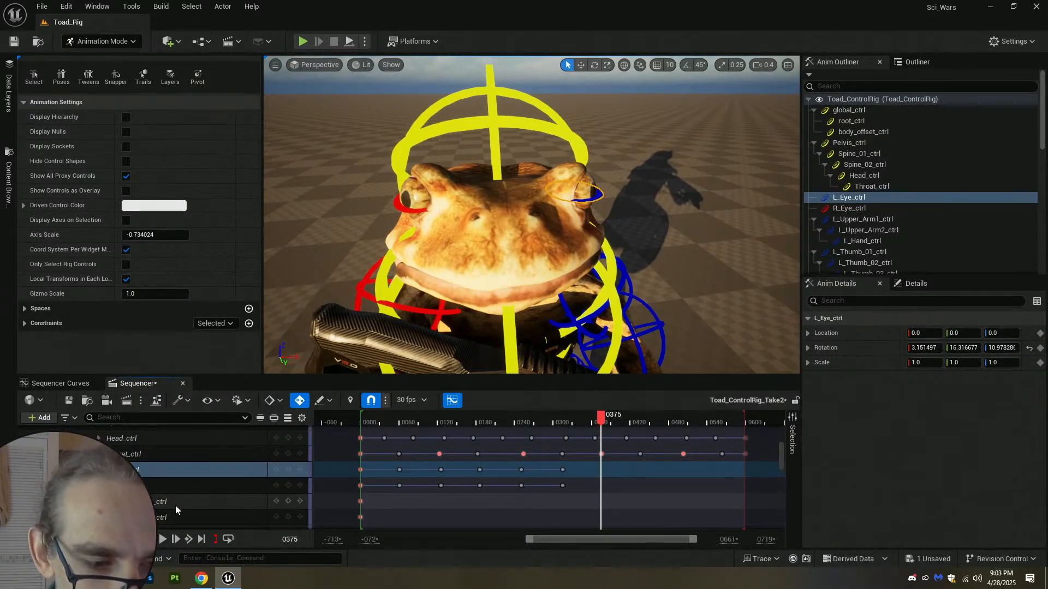
{"action": "left_click", "coordinate": [177, 467]}
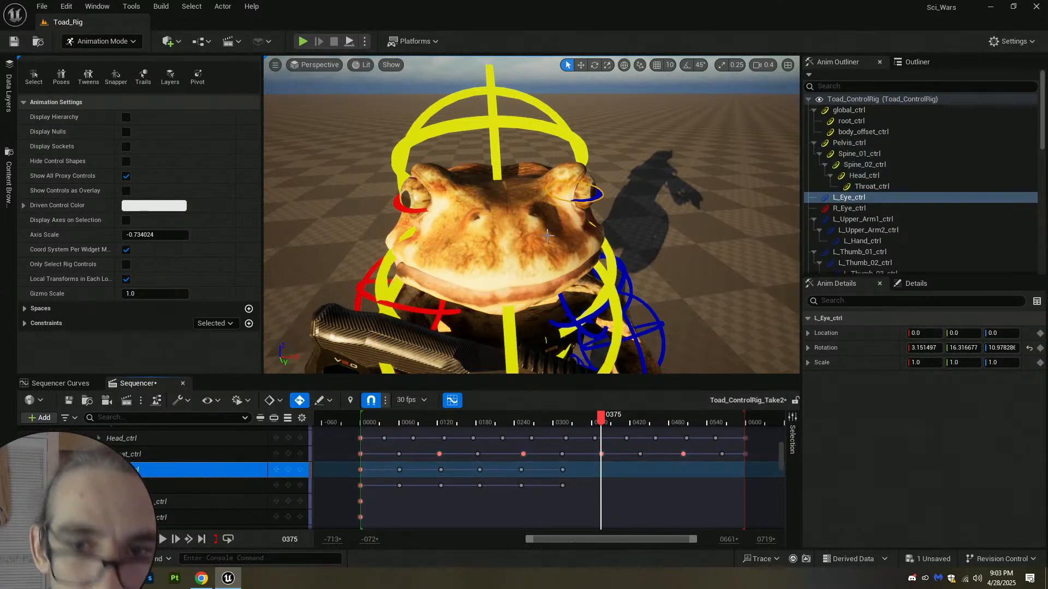
{"action": "key", "text": "e"}
{"action": "left_click_drag", "start_coordinate": [575, 215], "coordinate": [587, 212]}
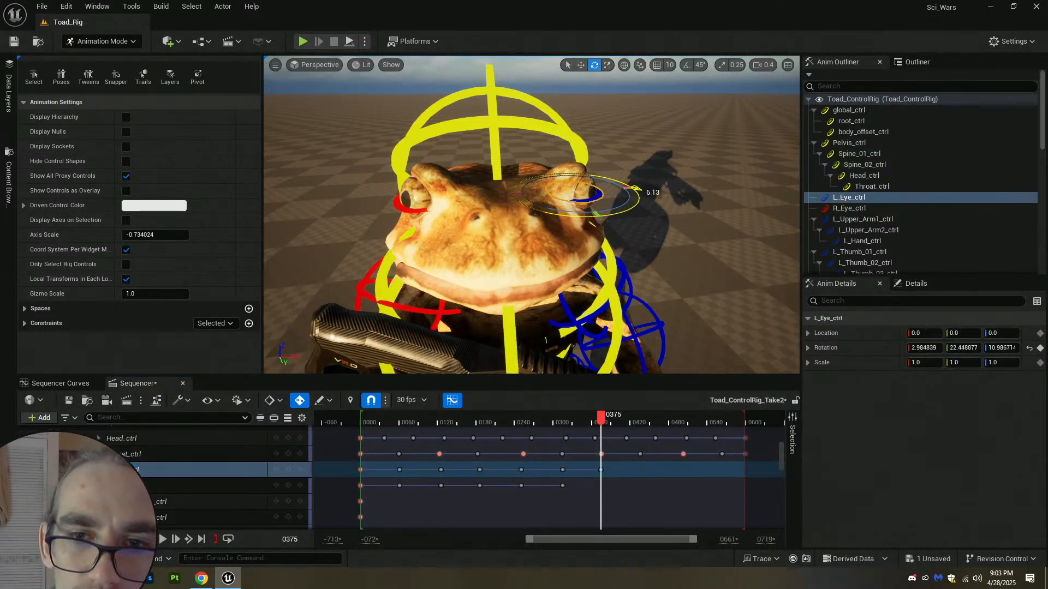
{"action": "left_click", "coordinate": [418, 210]}
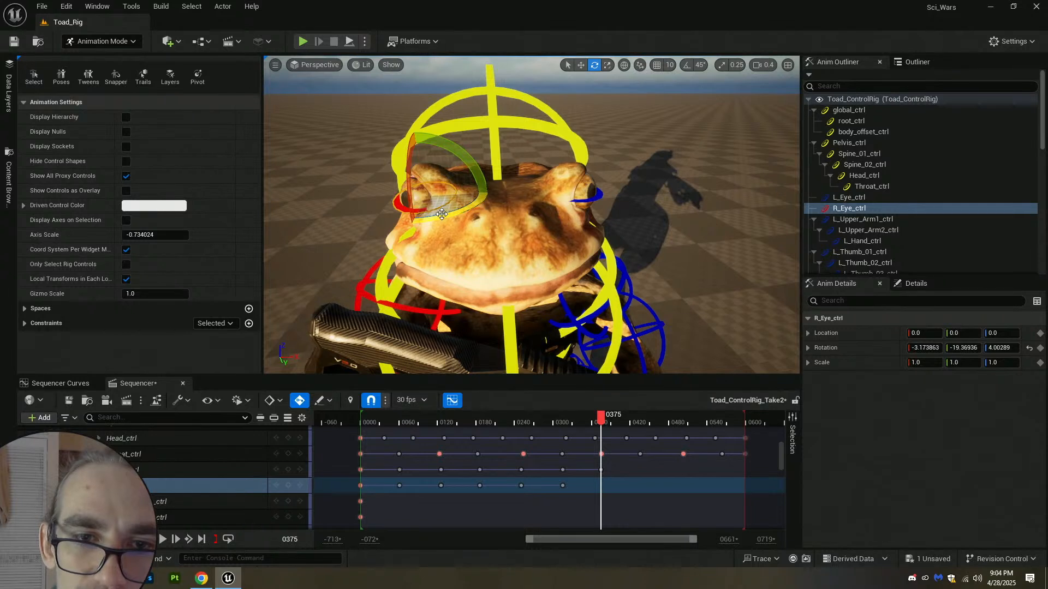
{"action": "left_click_drag", "start_coordinate": [441, 214], "coordinate": [452, 212]}
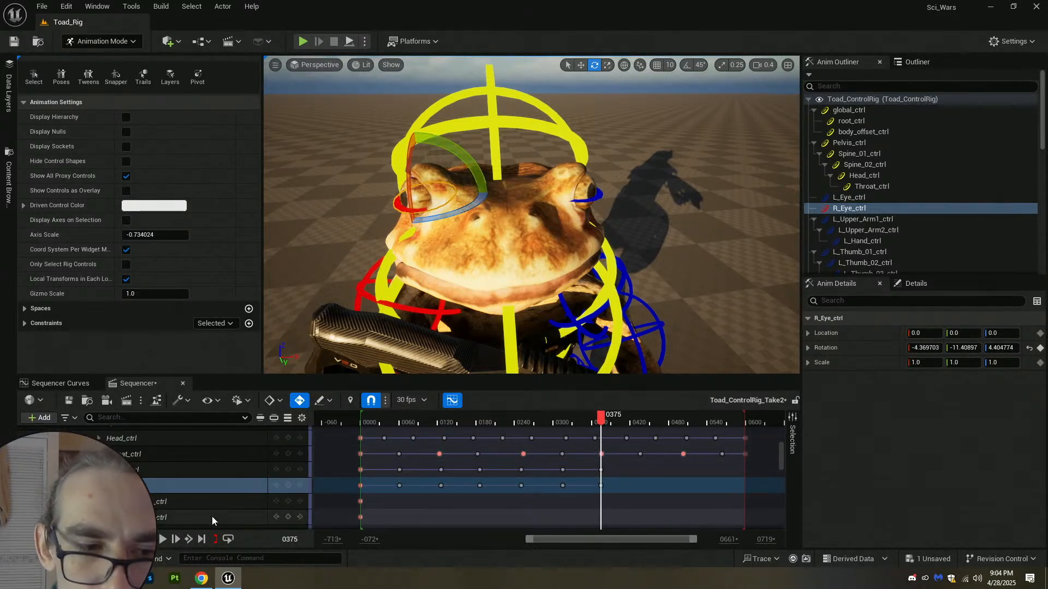
{"action": "left_click", "coordinate": [185, 470]}
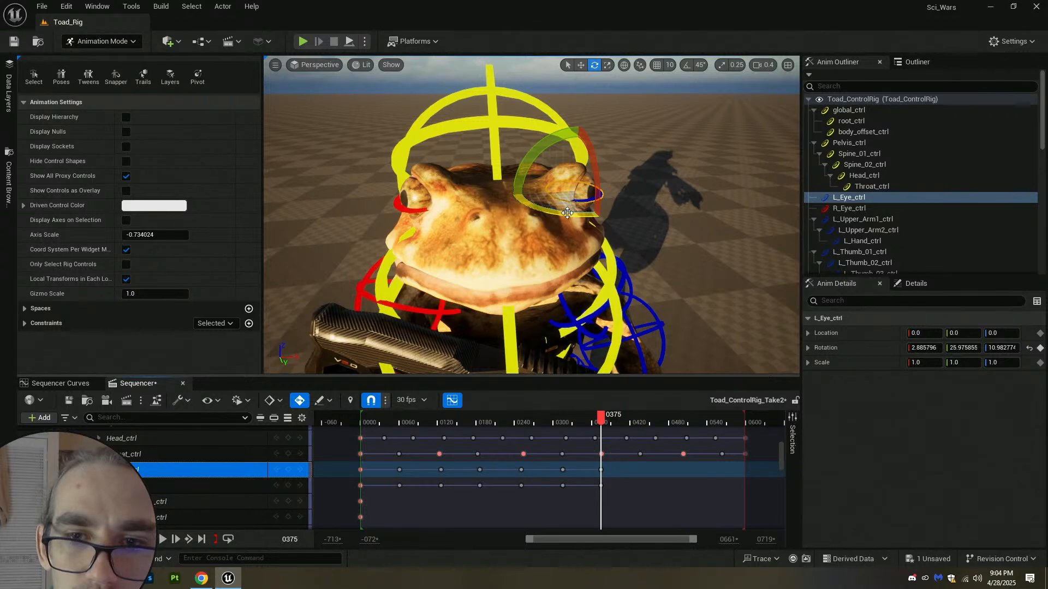
At frame 438, key new rotations for both eye controls, with R_Eye_ctrl at about -3.69, -16.12, 4.19.
{"action": "left_click_drag", "start_coordinate": [601, 414], "coordinate": [643, 424]}
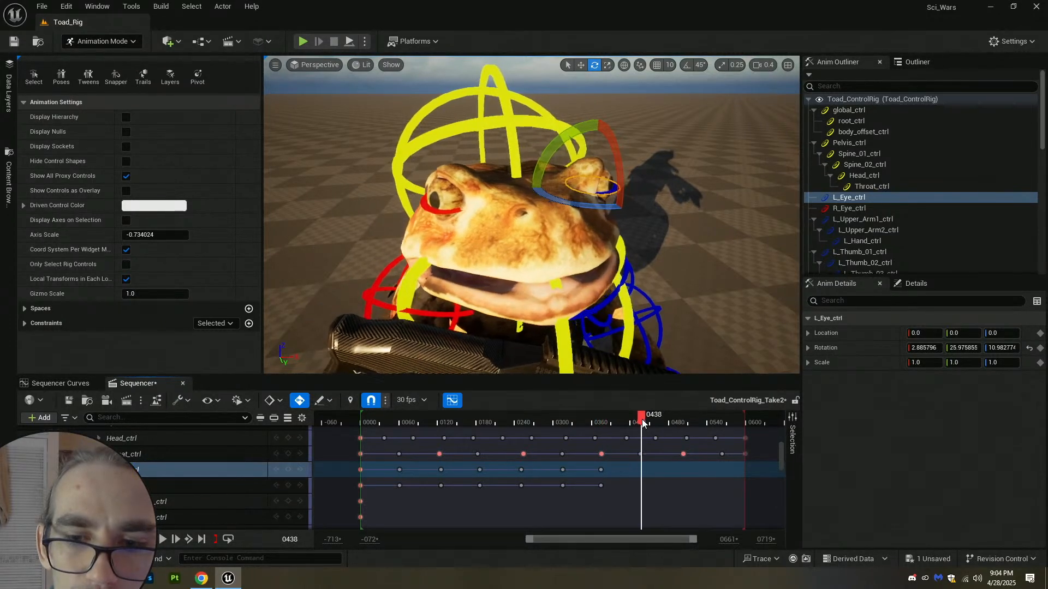
{"action": "left_click", "coordinate": [445, 215]}
{"action": "left_click_drag", "start_coordinate": [472, 219], "coordinate": [480, 217]}
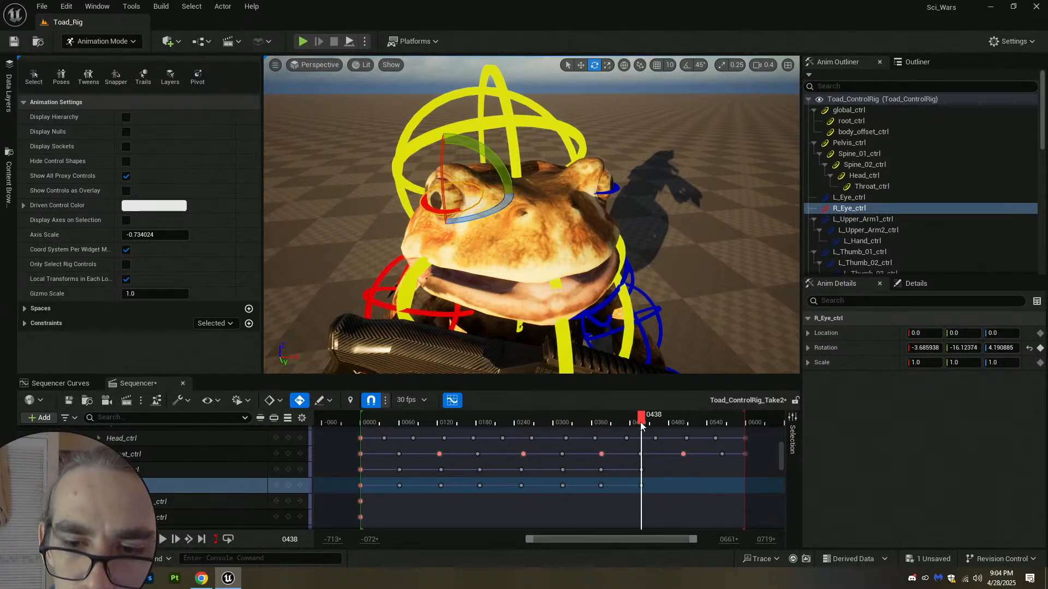
At frame 503, key R_Eye_ctrl's rotation at about -4.38, -11.60, 4.41 and L_Eye_ctrl's at about 2.84, 25.45, 10.96.
{"action": "left_click_drag", "start_coordinate": [640, 421], "coordinate": [684, 431]}
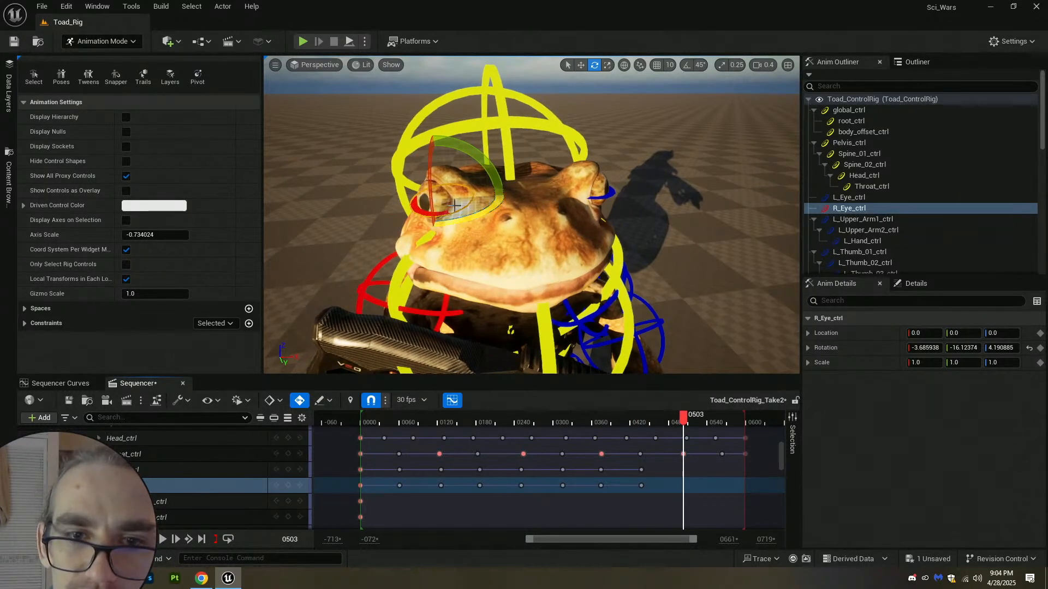
{"action": "left_click_drag", "start_coordinate": [479, 212], "coordinate": [508, 195]}
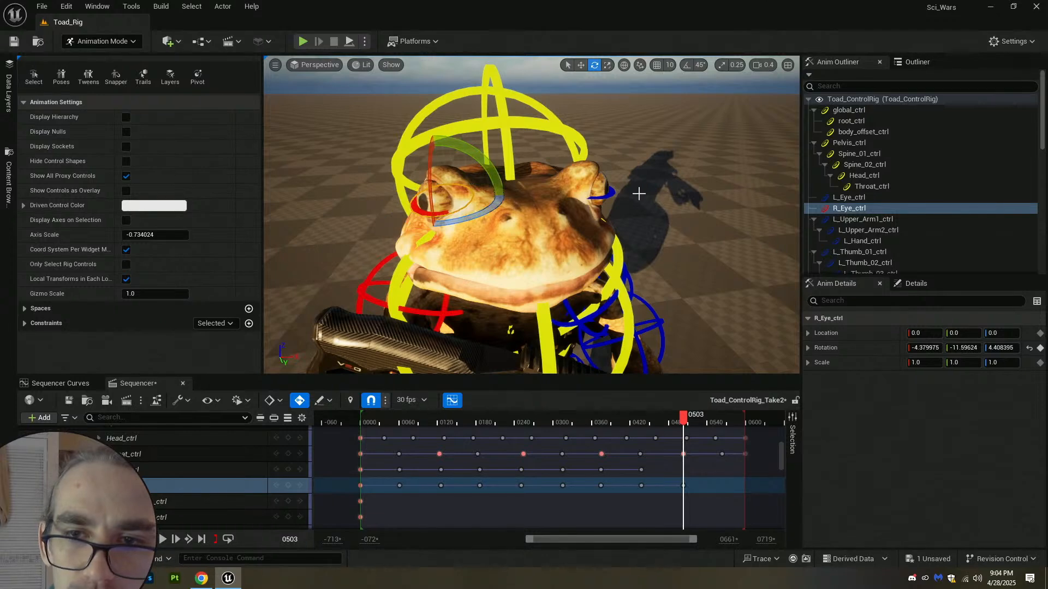
{"action": "left_click", "coordinate": [610, 193]}
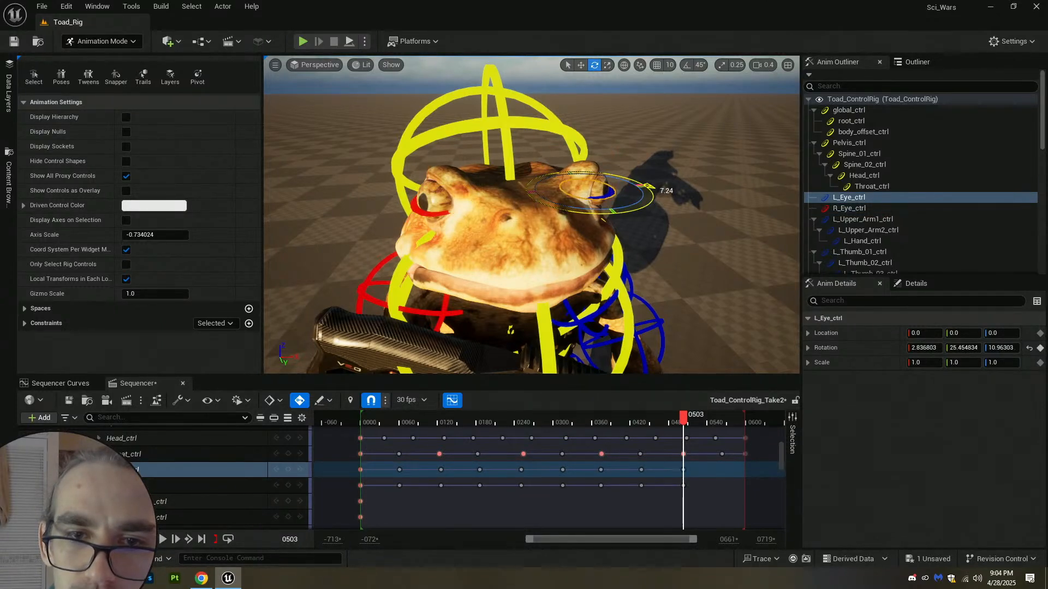
At frame 553, key new rotations for both eye controls, with R_Eye_ctrl at about -3.73, -15.97, 4.20.
{"action": "left_click_drag", "start_coordinate": [683, 421], "coordinate": [723, 428]}
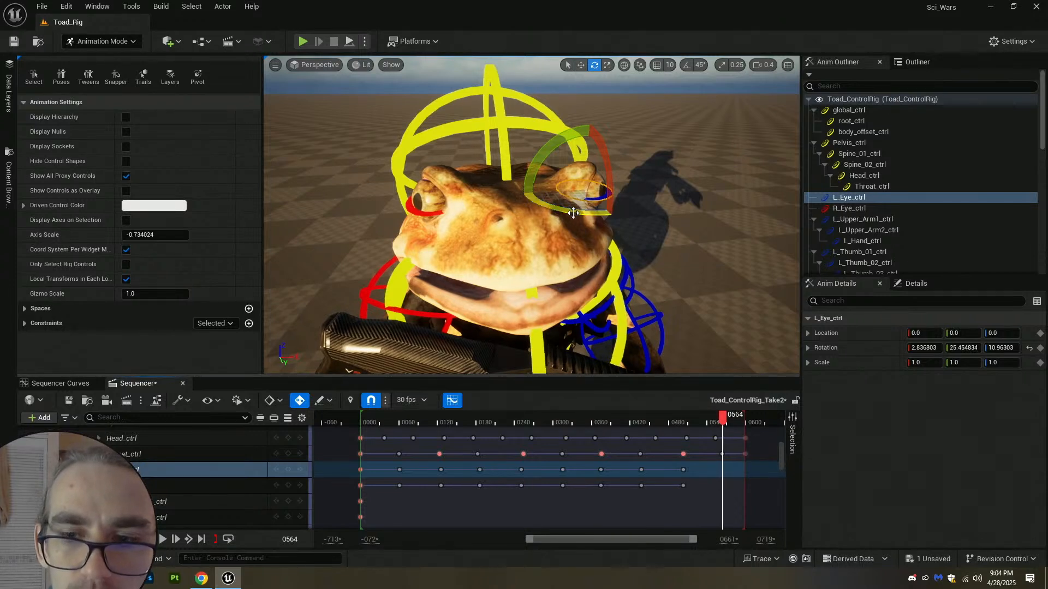
{"action": "left_click_drag", "start_coordinate": [722, 417], "coordinate": [716, 419]}
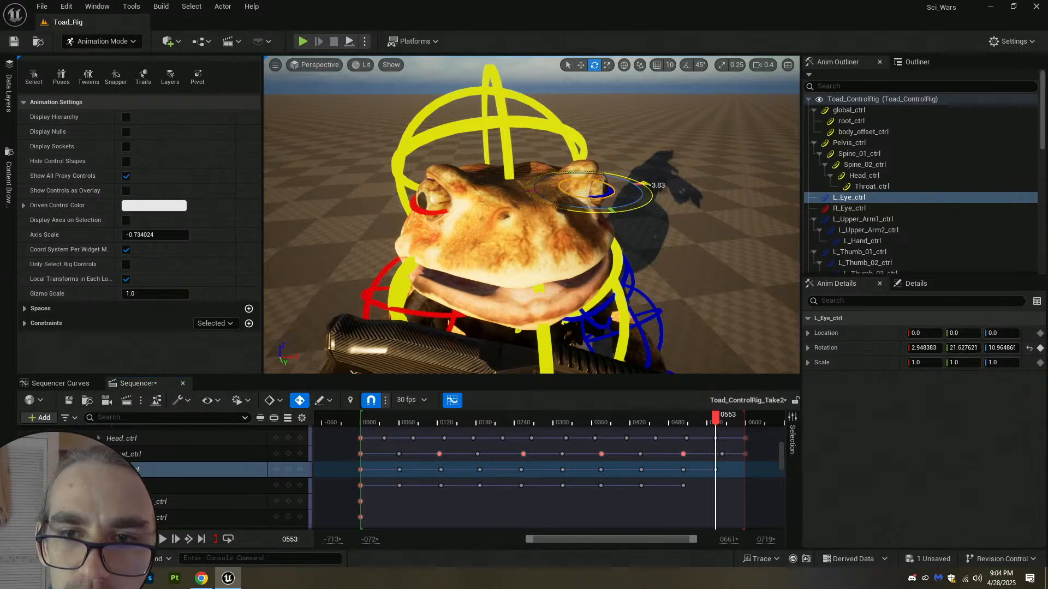
{"action": "left_click", "coordinate": [436, 211]}
{"action": "left_click_drag", "start_coordinate": [455, 220], "coordinate": [462, 218]}
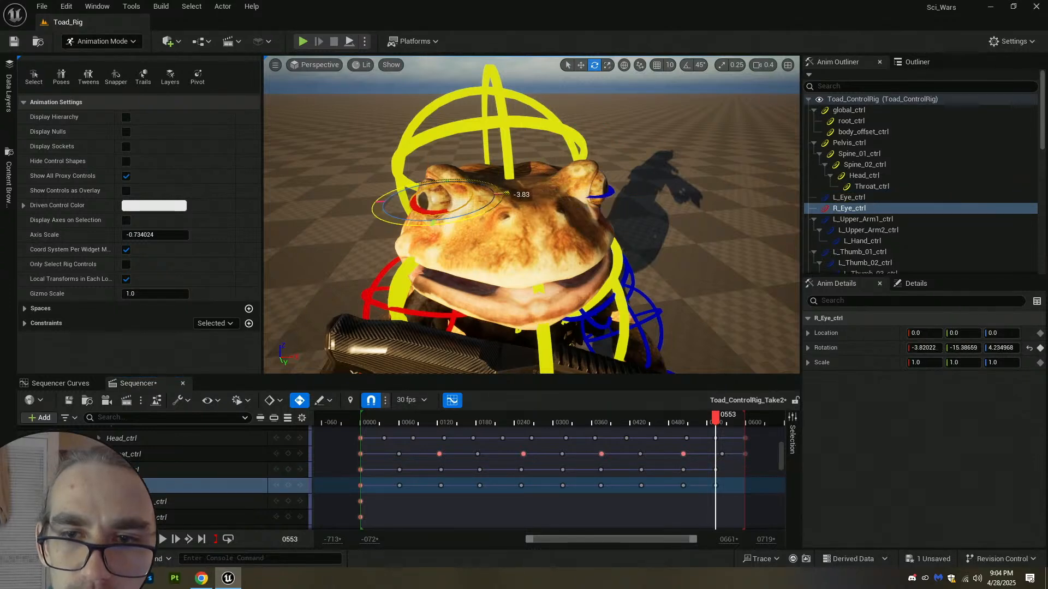
Copy the frame 0 keys of L_Eye_ctrl and R_Eye_ctrl to the last frame, 599.
{"action": "double_click", "coordinate": [360, 469]}
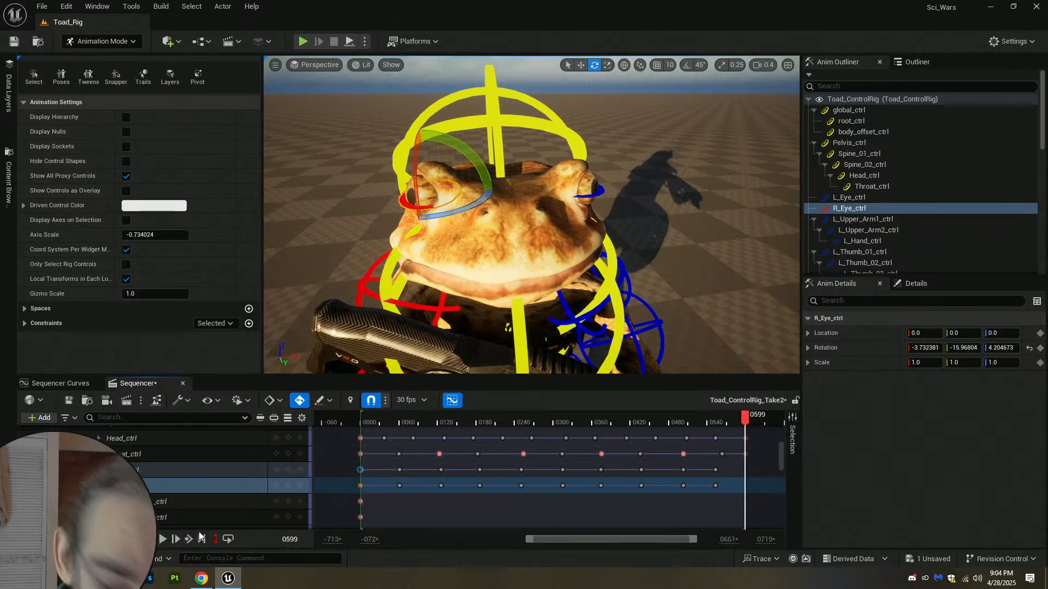
{"action": "double_click", "coordinate": [361, 485]}
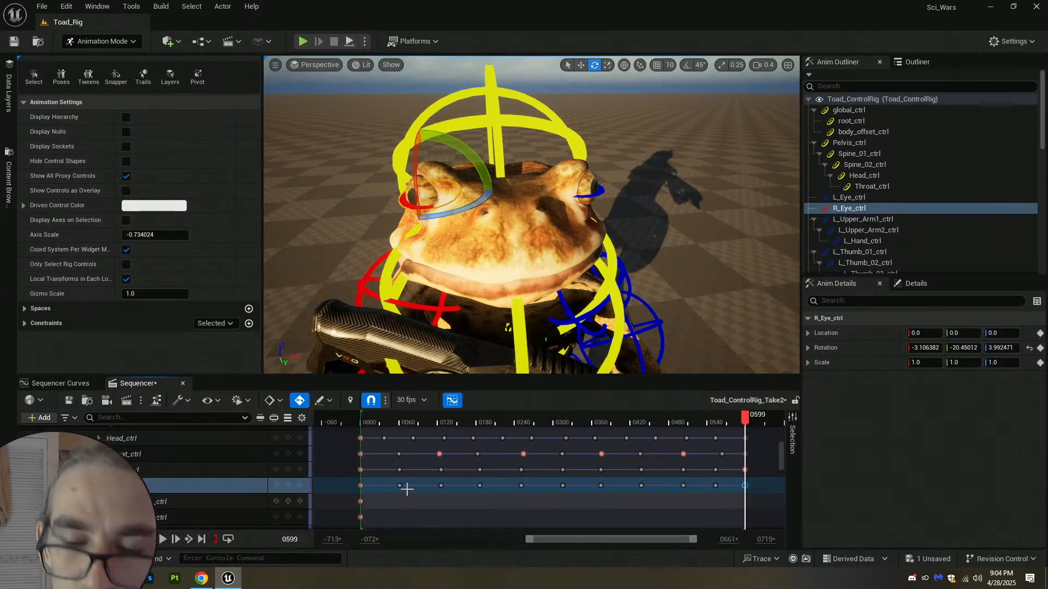
{"action": "right_click_drag", "start_coordinate": [390, 262], "coordinate": [363, 44]}
{"action": "key", "text": "q"}
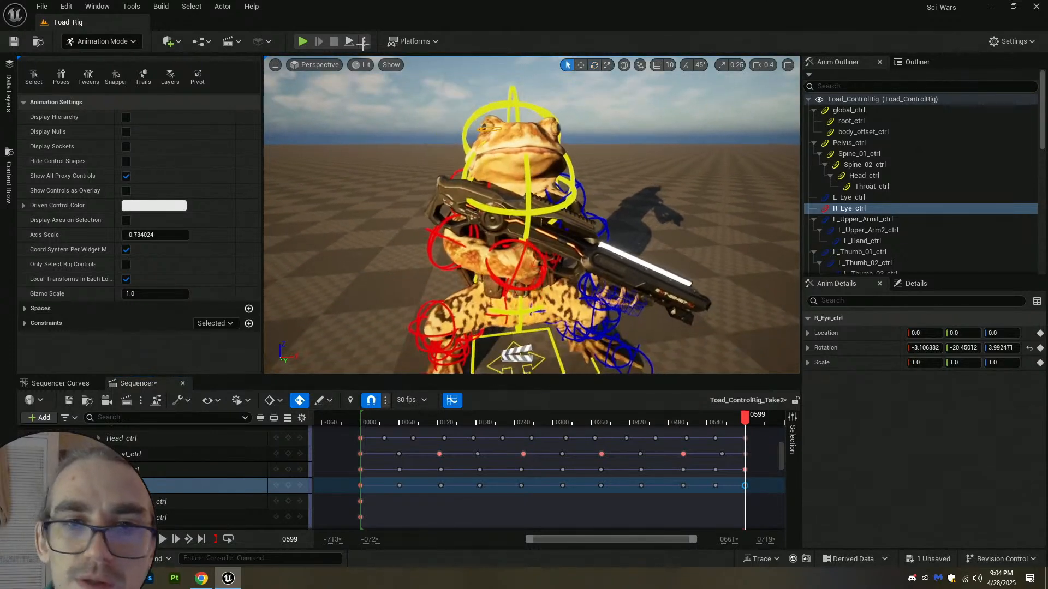
Hide the rig controls in the viewport with Game View, and save the level and the level sequence.
{"action": "left_click", "coordinate": [14, 41]}
{"action": "right_click_drag", "start_coordinate": [601, 155], "coordinate": [618, 193]}
{"action": "key", "text": "g"}
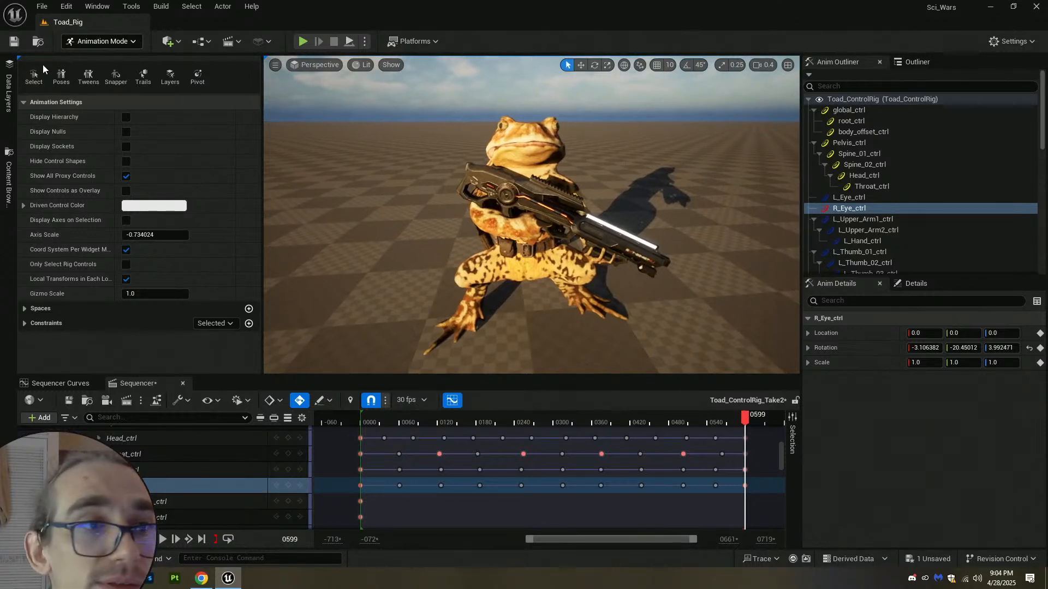
{"action": "left_click", "coordinate": [70, 401]}
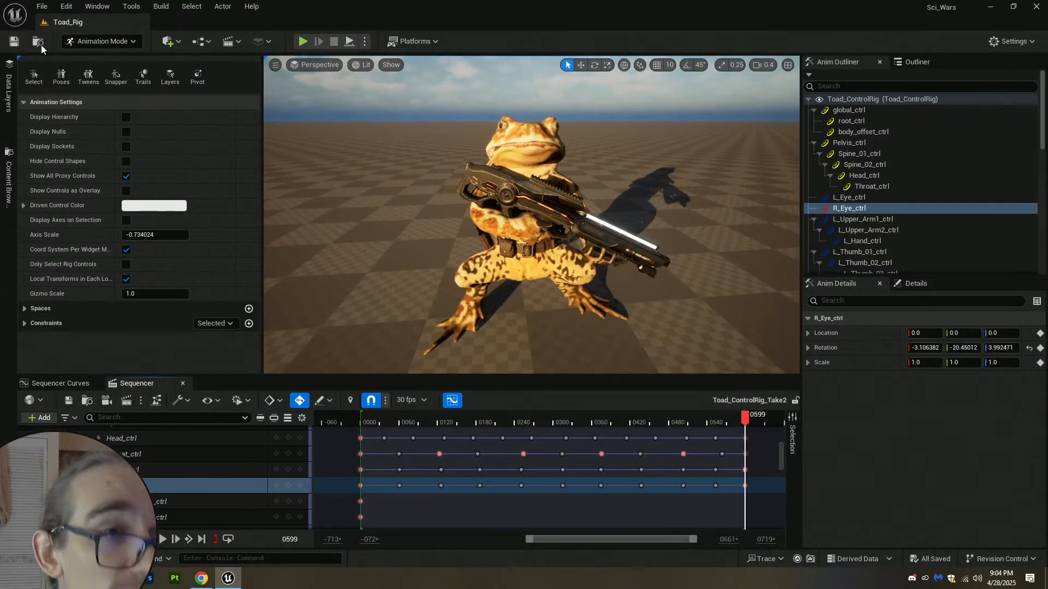
{"action": "left_click", "coordinate": [14, 42]}
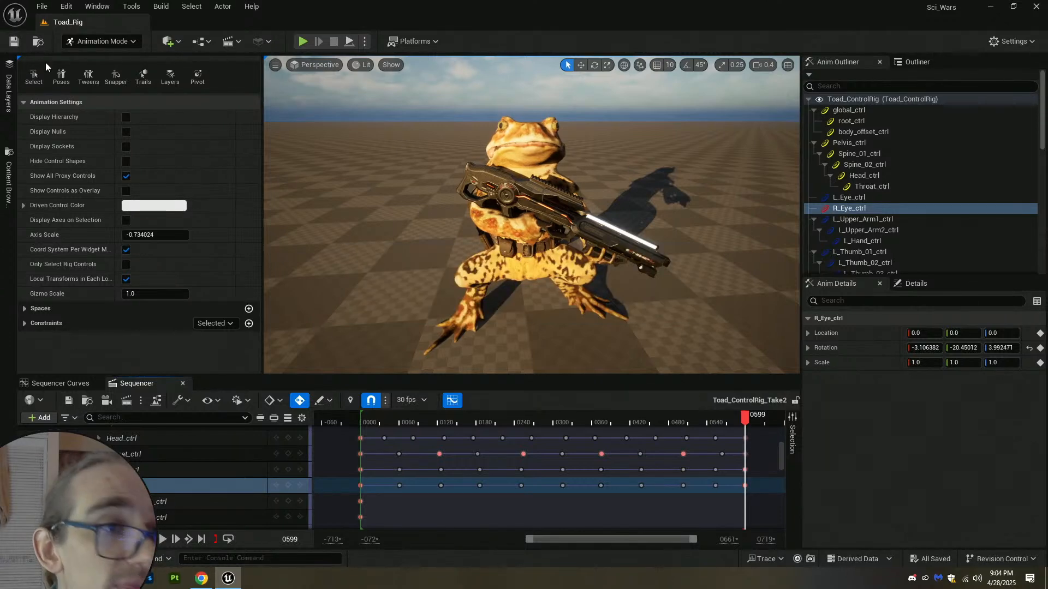
{"action": "left_click", "coordinate": [14, 43]}
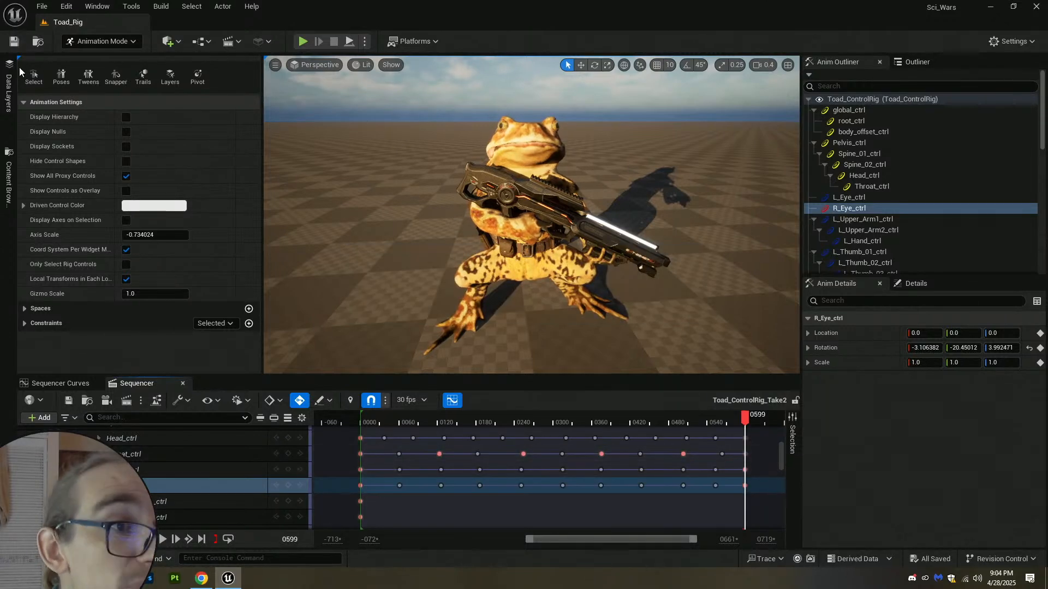
{"action": "left_click", "coordinate": [14, 43]}
{"action": "left_click", "coordinate": [69, 400]}
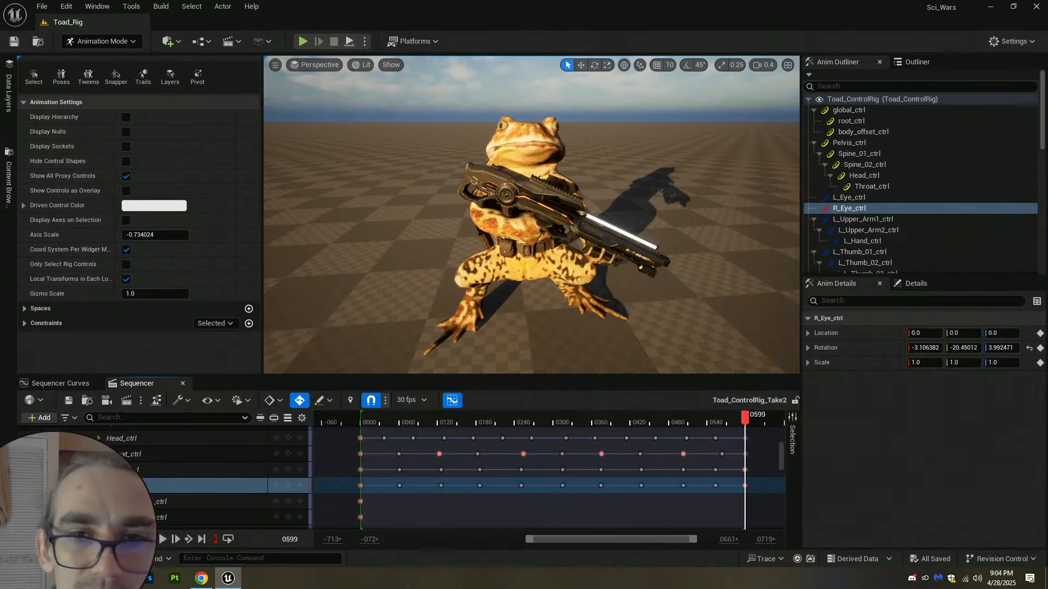
Frame the whole toad in the viewport and save the level sequence and level once more.
{"action": "right_click_drag", "start_coordinate": [662, 98], "coordinate": [662, 92]}
{"action": "right_click_drag", "start_coordinate": [606, 189], "coordinate": [607, 184]}
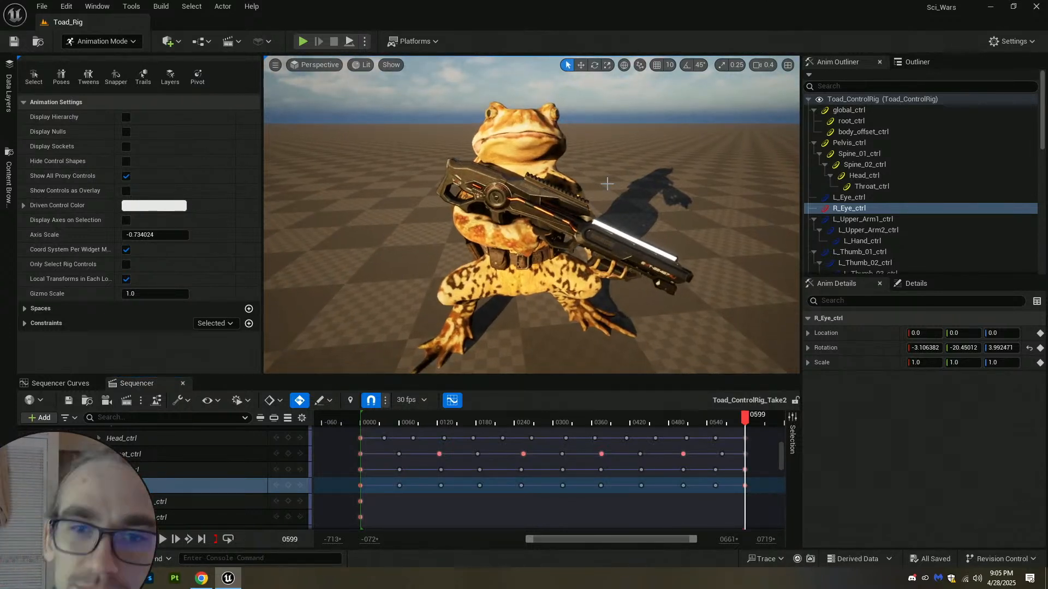
{"action": "scroll", "coordinate": [598, 161], "scroll_direction": "down", "scroll_amount": 3}
{"action": "right_click_drag", "start_coordinate": [598, 164], "coordinate": [598, 161]}
{"action": "right_click_drag", "start_coordinate": [580, 195], "coordinate": [579, 202]}
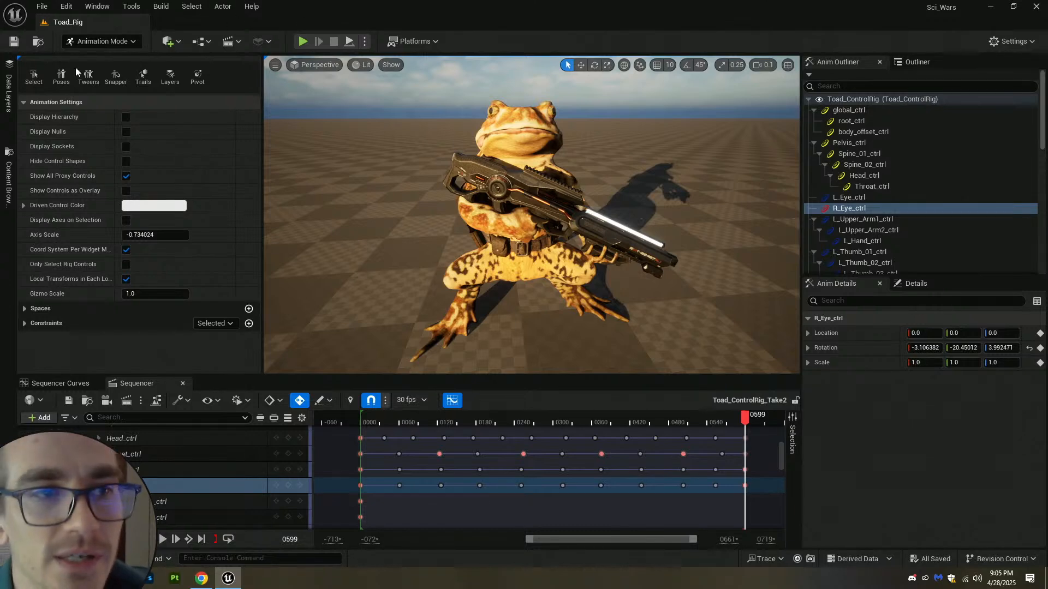
{"action": "left_click", "coordinate": [69, 401]}
{"action": "left_click", "coordinate": [14, 41]}
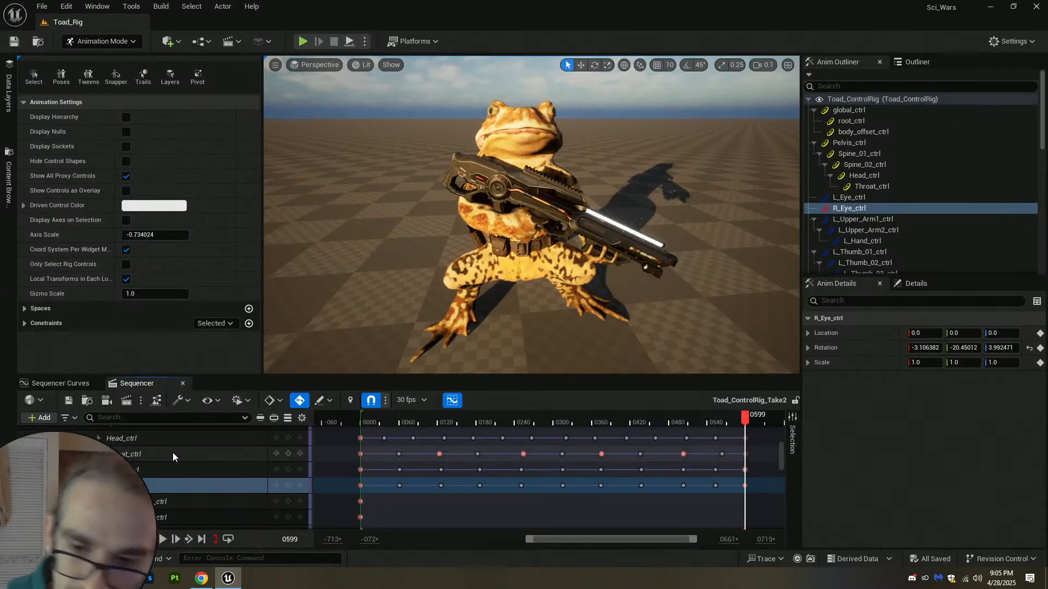
Save the level sequence and play the full animation from the start to review the loop.
{"action": "left_click", "coordinate": [69, 401]}
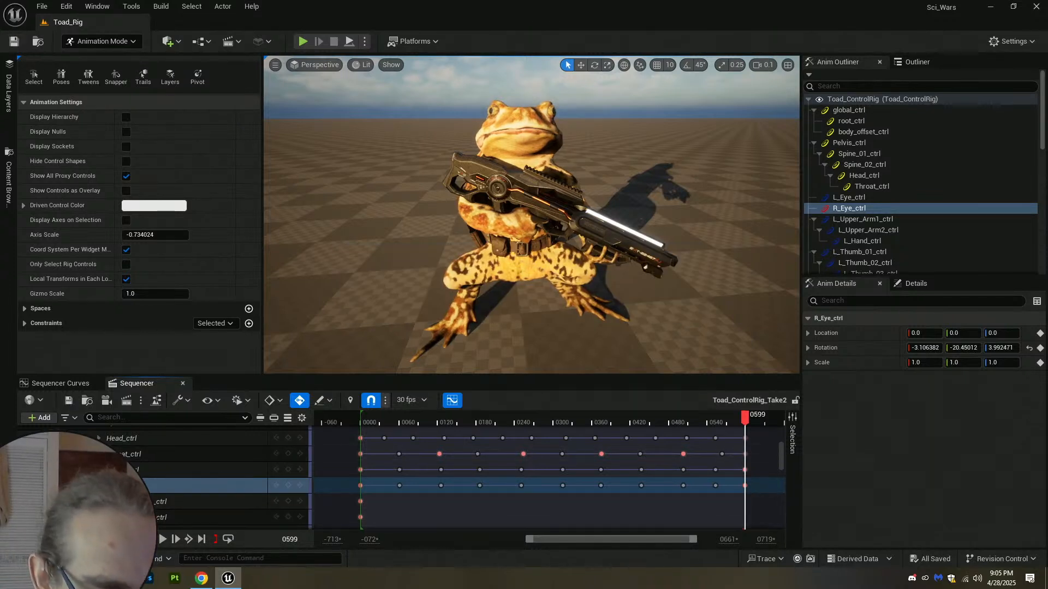
{"action": "left_click", "coordinate": [163, 540]}
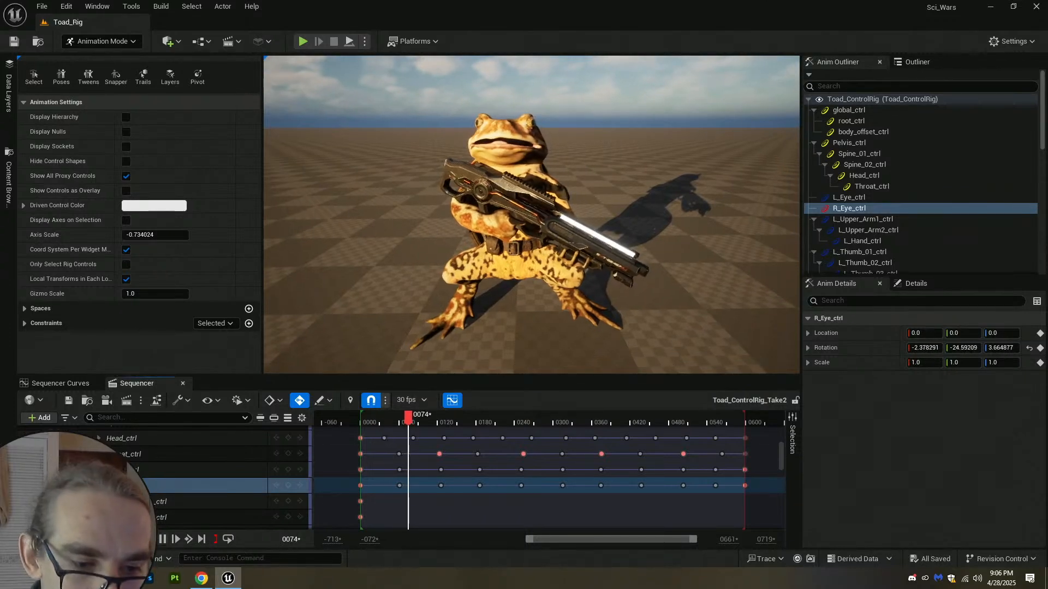
{"action": "key", "text": "space"}
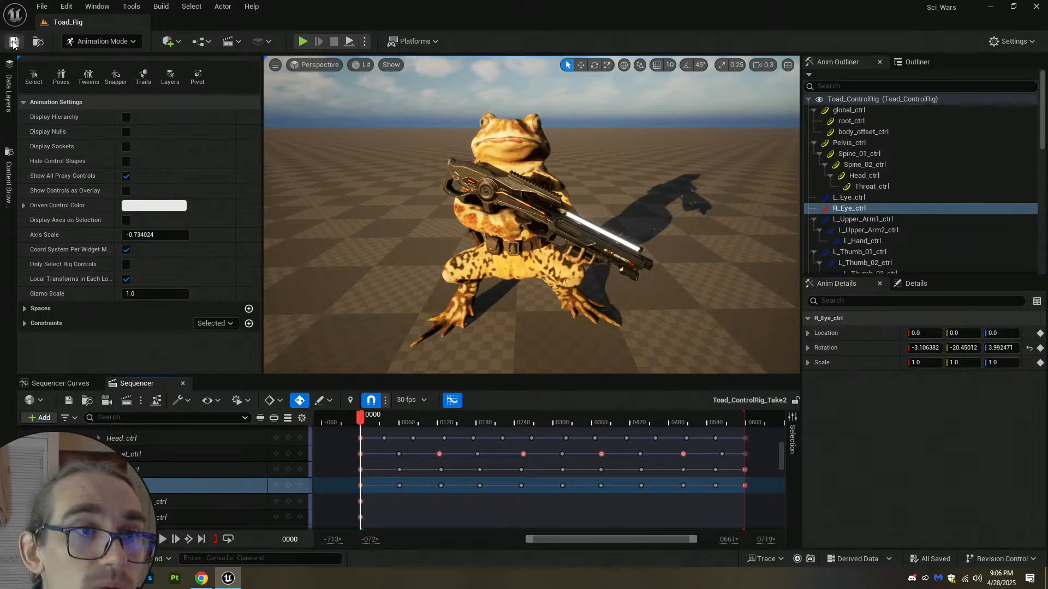
Reframe the whole toad in the viewport and save the level.
{"action": "right_click_drag", "start_coordinate": [599, 173], "coordinate": [619, 299]}
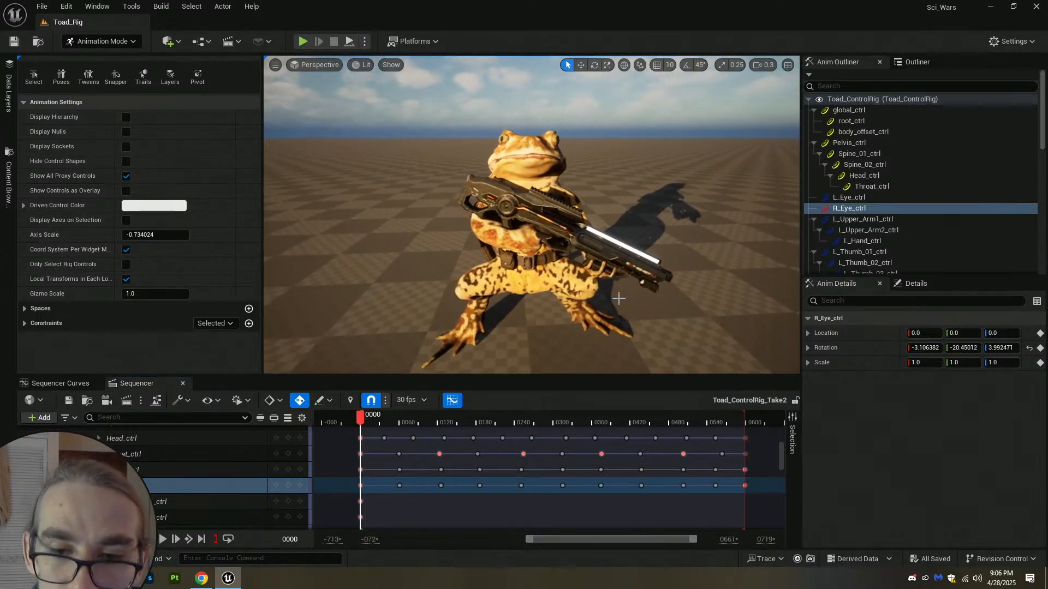
{"action": "scroll", "coordinate": [687, 479], "scroll_direction": "up", "scroll_amount": 2}
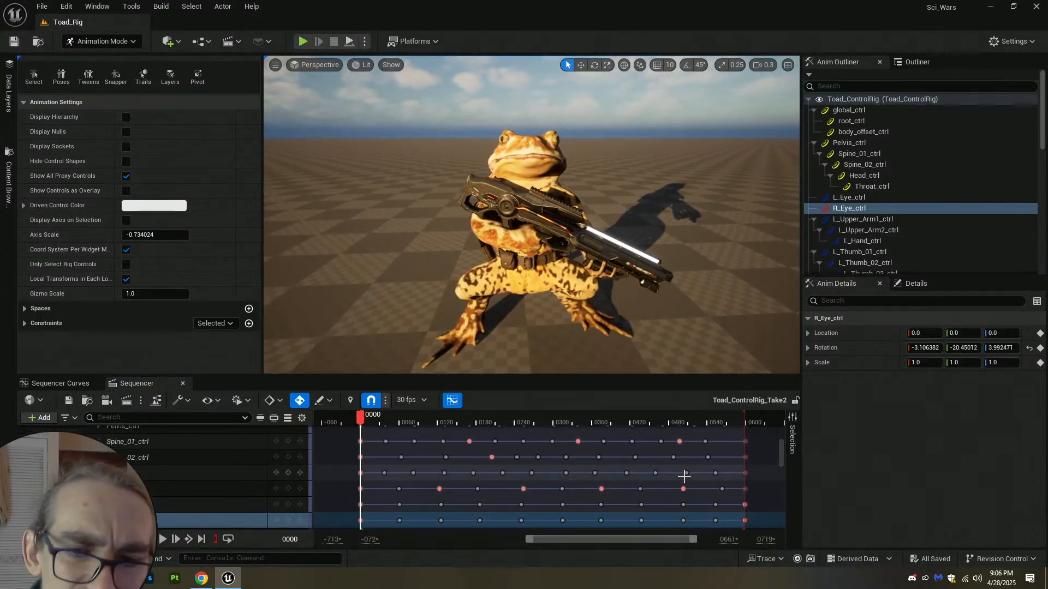
{"action": "scroll", "coordinate": [684, 477], "scroll_direction": "down", "scroll_amount": 2}
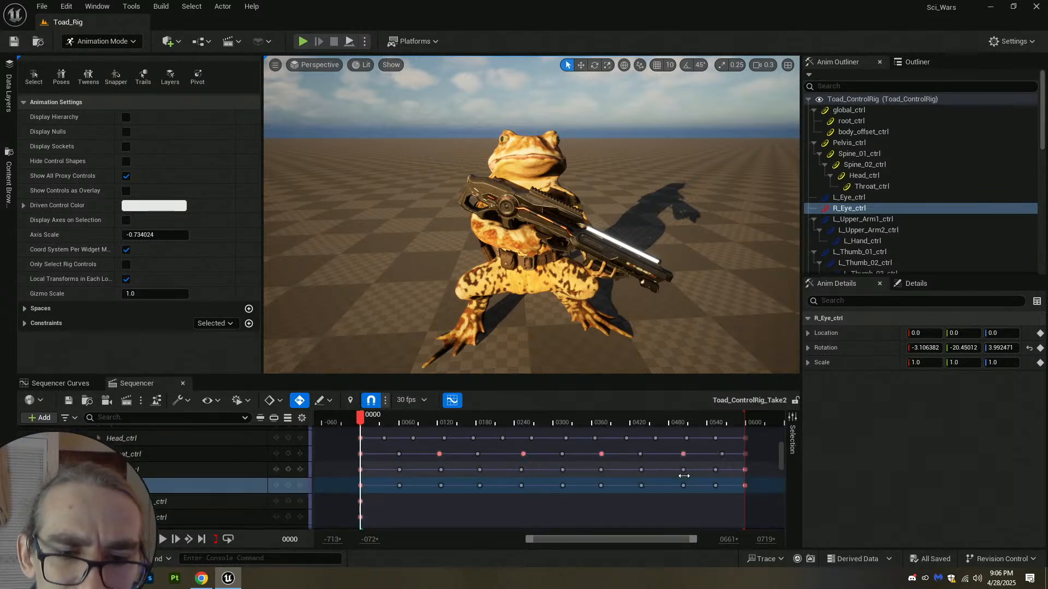
{"action": "scroll", "coordinate": [684, 476], "scroll_direction": "down", "scroll_amount": 1}
{"action": "scroll", "coordinate": [683, 476], "scroll_direction": "up", "scroll_amount": 2}
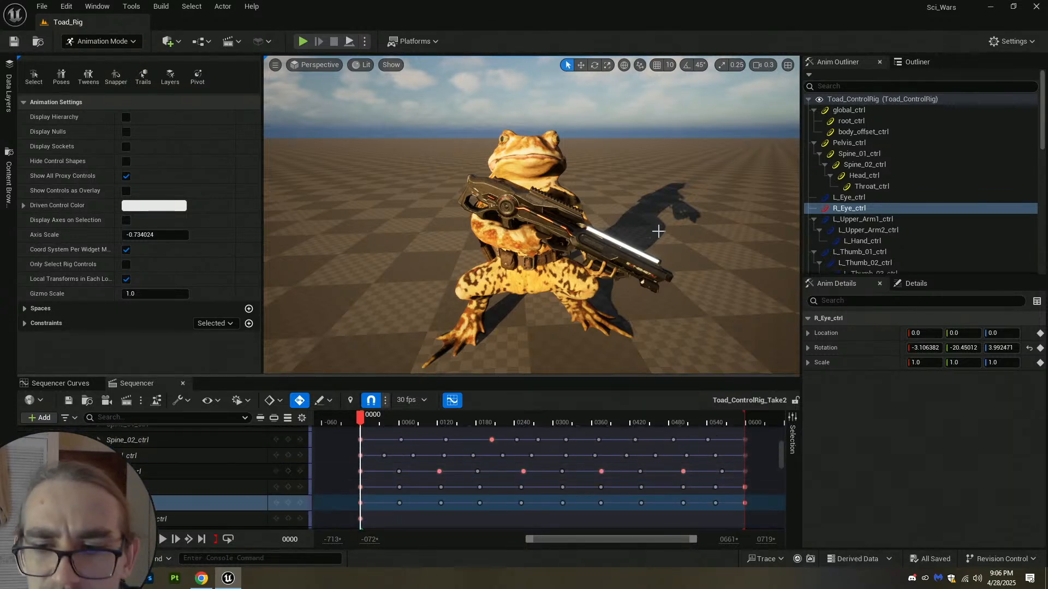
{"action": "right_click_drag", "start_coordinate": [637, 189], "coordinate": [652, 189]}
{"action": "mouse_move", "coordinate": [531, 214]}
{"action": "right_mouse_down"}
{"action": "mouse_move", "coordinate": [530, 204]}
{"action": "mouse_move", "coordinate": [525, 219]}
{"action": "right_mouse_up"}
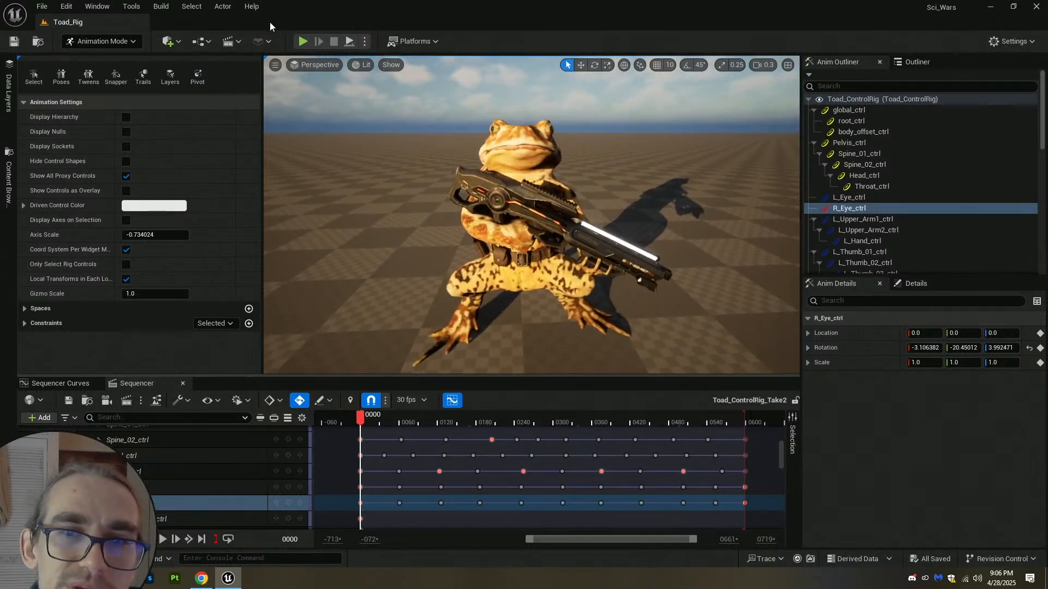
{"action": "left_click", "coordinate": [14, 41]}
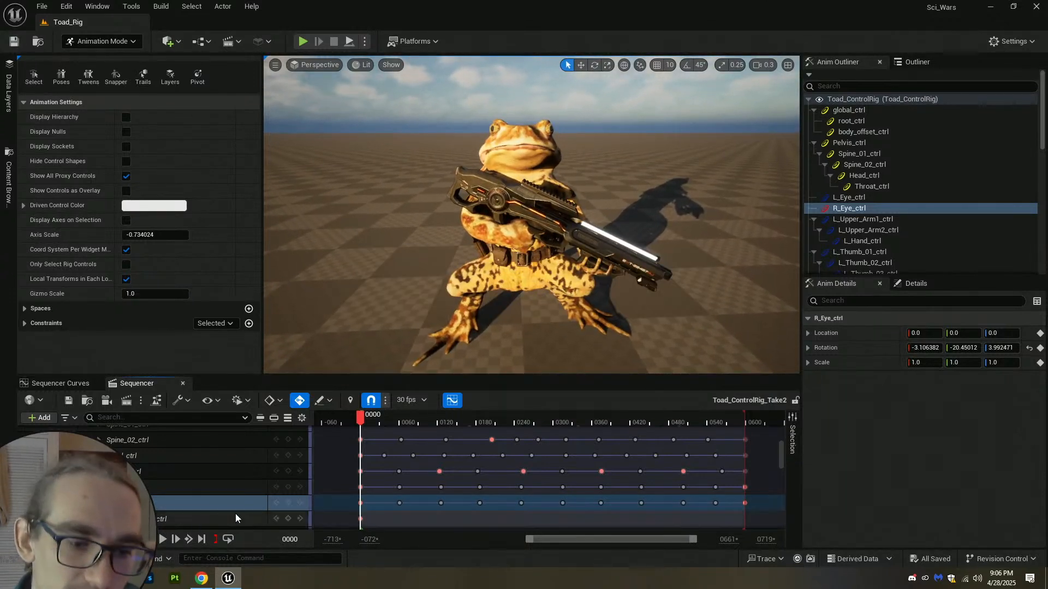
Play the animation again, return to frame 0, and save the level sequence and level.
{"action": "left_click", "coordinate": [162, 539]}
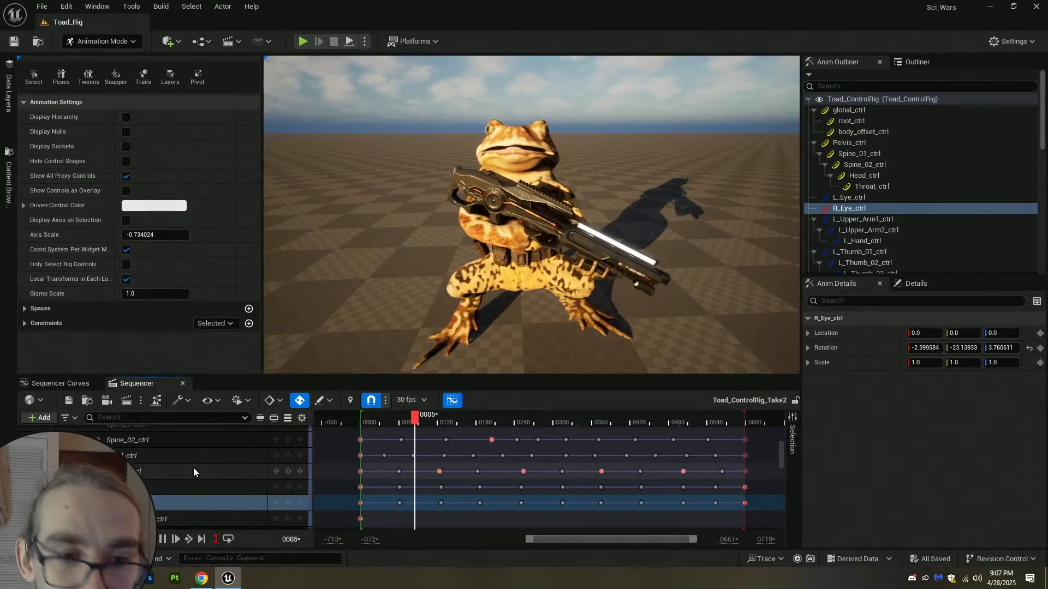
{"action": "scroll", "coordinate": [193, 467], "scroll_direction": "up", "scroll_amount": 5}
{"action": "key", "text": "space"}
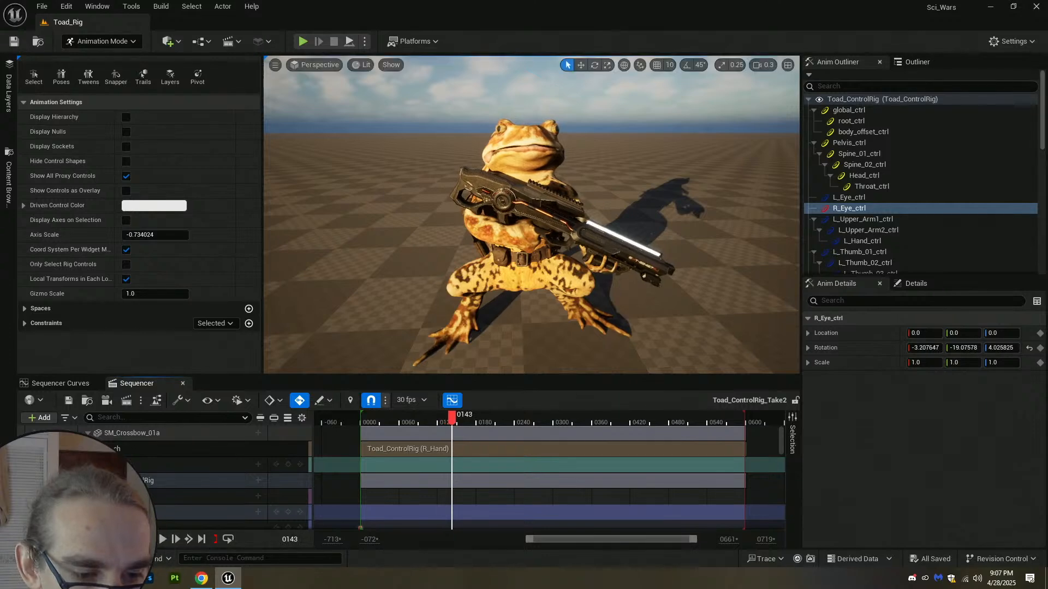
{"action": "key", "text": "Up"}
{"action": "left_click", "coordinate": [68, 401]}
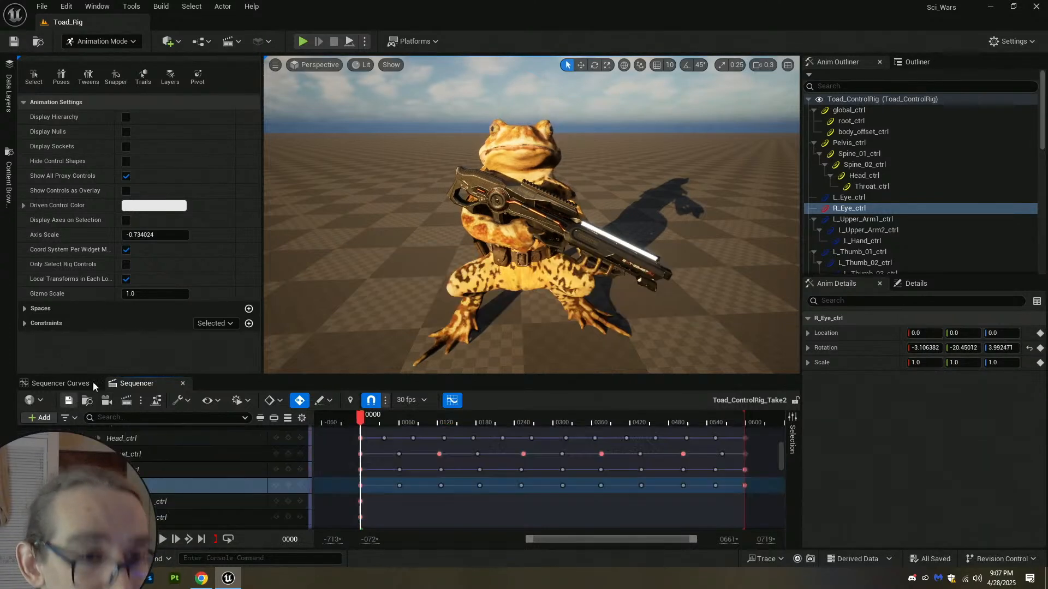
{"action": "left_click", "coordinate": [15, 42]}
Collapse the Toad_ControlRig track in Sequencer, and save the level and the level sequence.
{"action": "scroll", "coordinate": [159, 457], "scroll_direction": "up", "scroll_amount": 5}
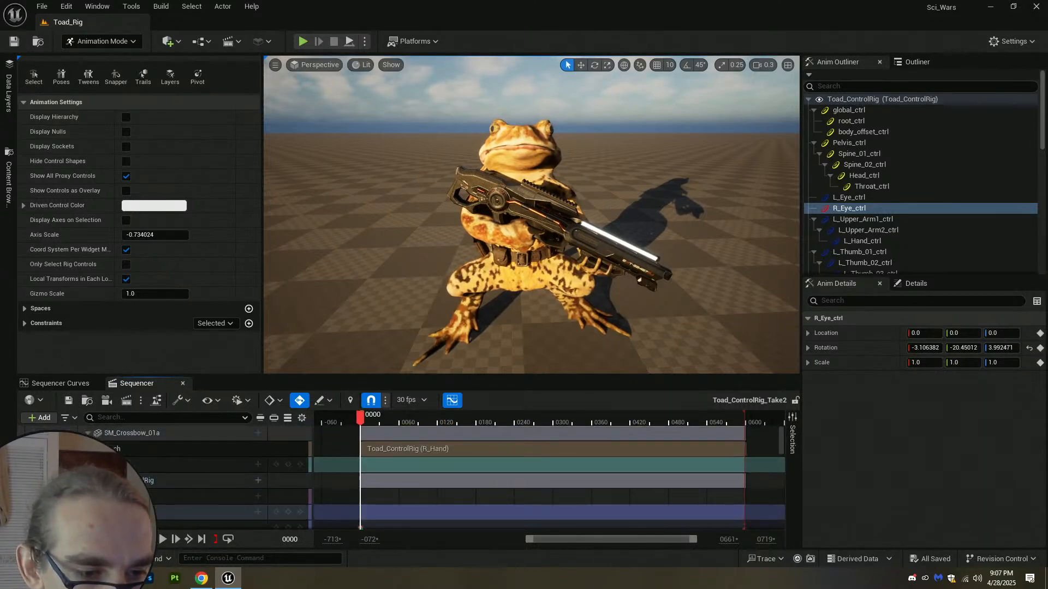
{"action": "left_click", "coordinate": [88, 480]}
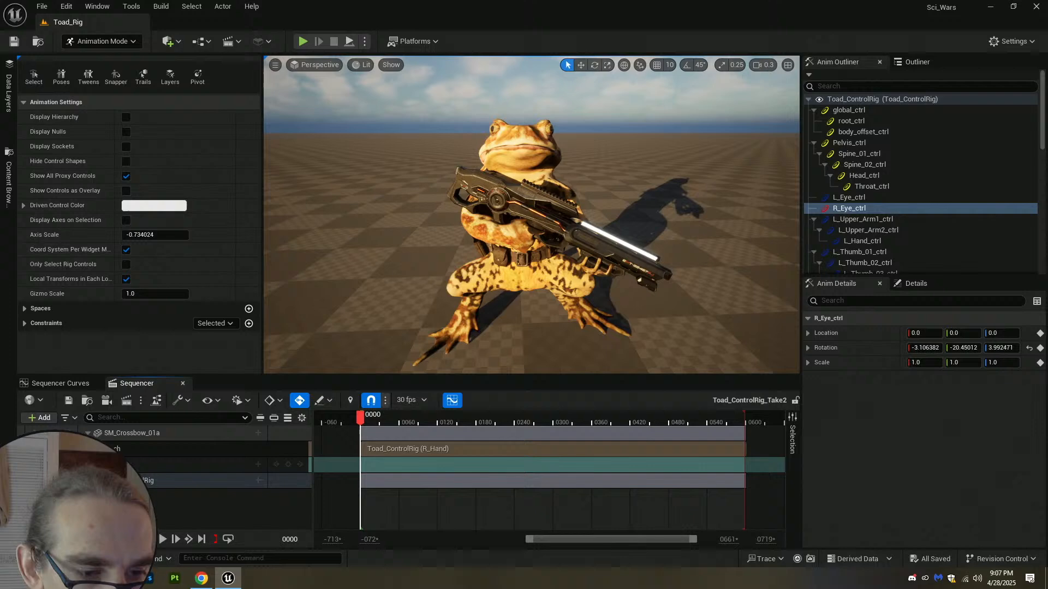
{"action": "left_click", "coordinate": [14, 42]}
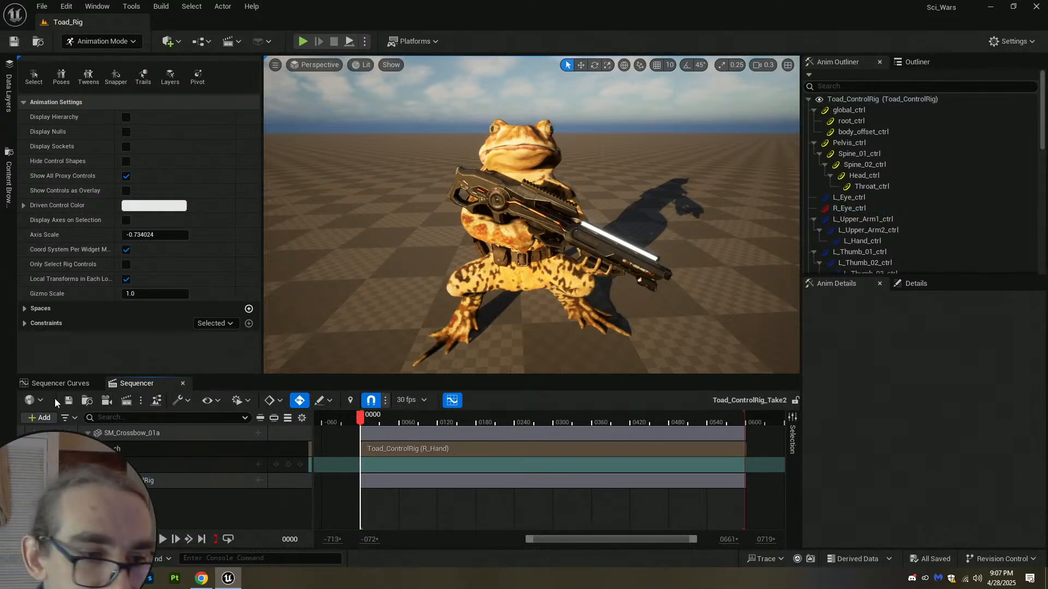
{"action": "left_click", "coordinate": [68, 400]}
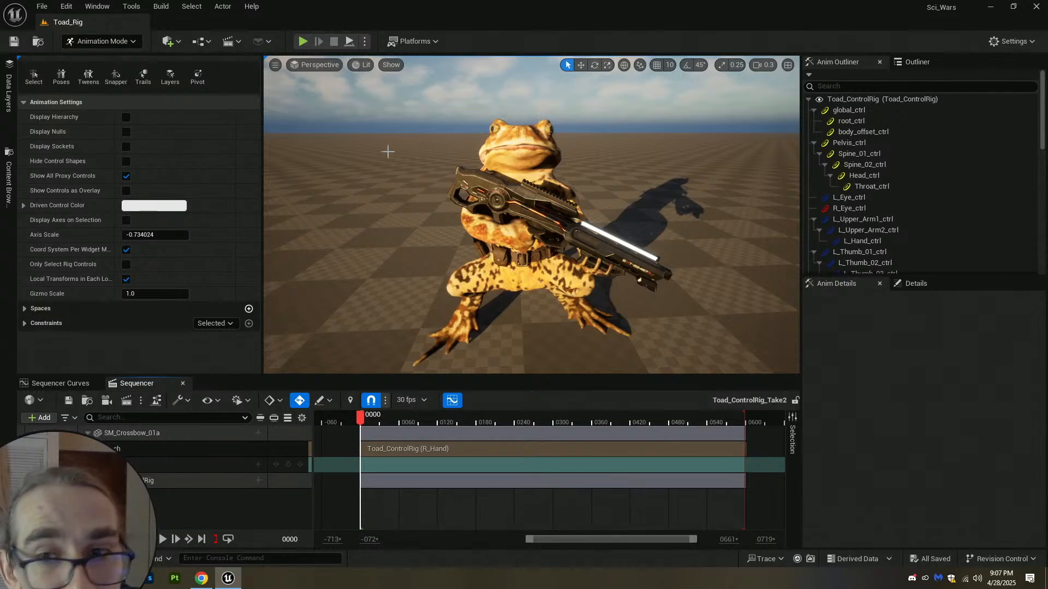
Examine up close how the toad's right hand grips the crossbow around the trigger guard.
{"action": "right_click_drag", "start_coordinate": [625, 244], "coordinate": [626, 142]}
{"action": "key", "text": "w"}
{"action": "scroll", "coordinate": [626, 245], "scroll_direction": "down", "scroll_amount": 1}
{"action": "key", "text": "w"}
{"action": "right_click_drag", "start_coordinate": [483, 215], "coordinate": [467, 172]}
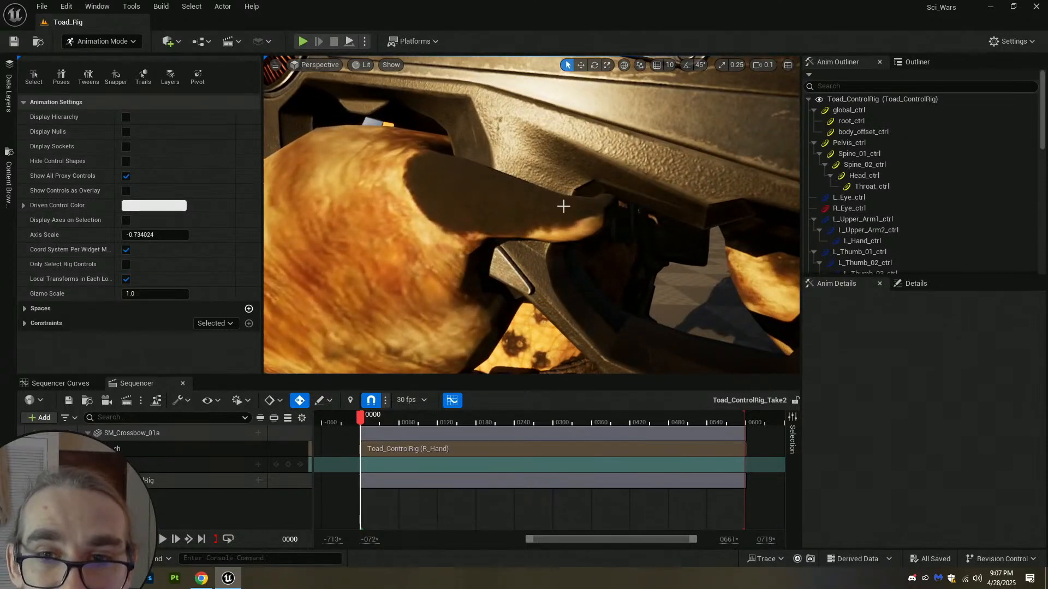
{"action": "left_click_drag", "start_coordinate": [564, 206], "coordinate": [513, 180], "text": "alt"}
{"action": "left_click_drag", "start_coordinate": [552, 227], "coordinate": [600, 300], "text": "alt"}
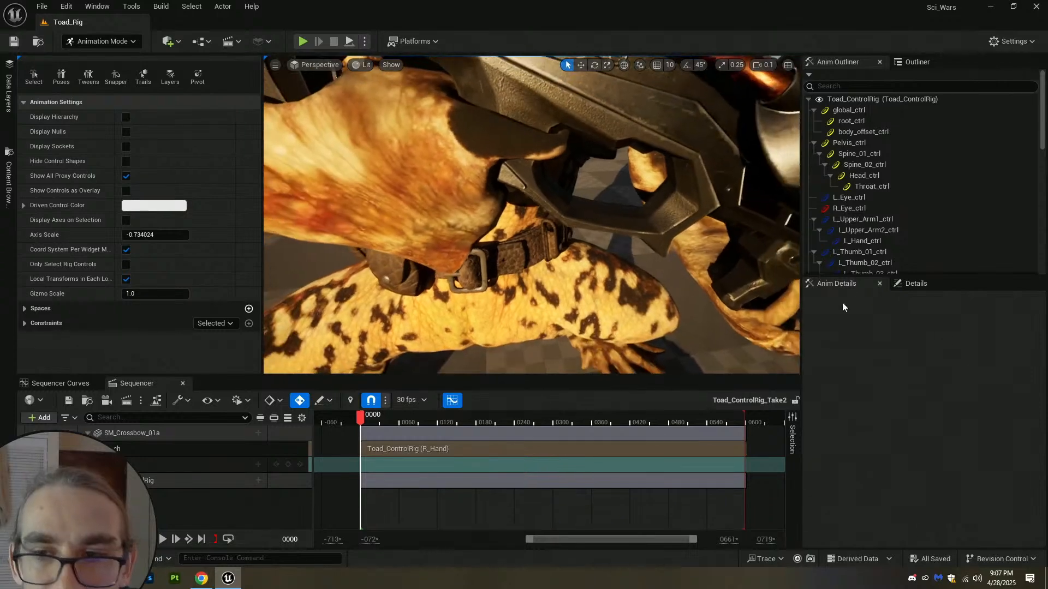
{"action": "right_click_drag", "start_coordinate": [580, 214], "coordinate": [580, 144]}
{"action": "key", "text": "w"}
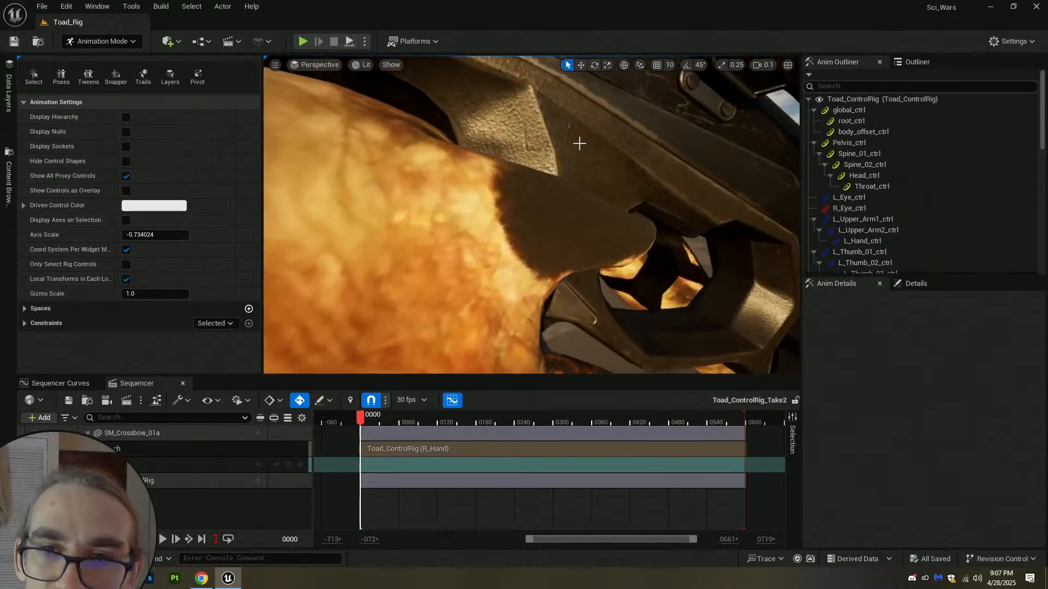
{"action": "key", "text": "s"}
{"action": "mouse_move", "coordinate": [644, 171]}
{"action": "right_mouse_down"}
{"action": "mouse_move", "coordinate": [622, 177]}
{"action": "mouse_move", "coordinate": [676, 152]}
{"action": "mouse_move", "coordinate": [668, 166]}
{"action": "mouse_move", "coordinate": [642, 168]}
{"action": "right_mouse_up"}
{"action": "scroll", "coordinate": [643, 171], "scroll_direction": "up", "scroll_amount": 1}
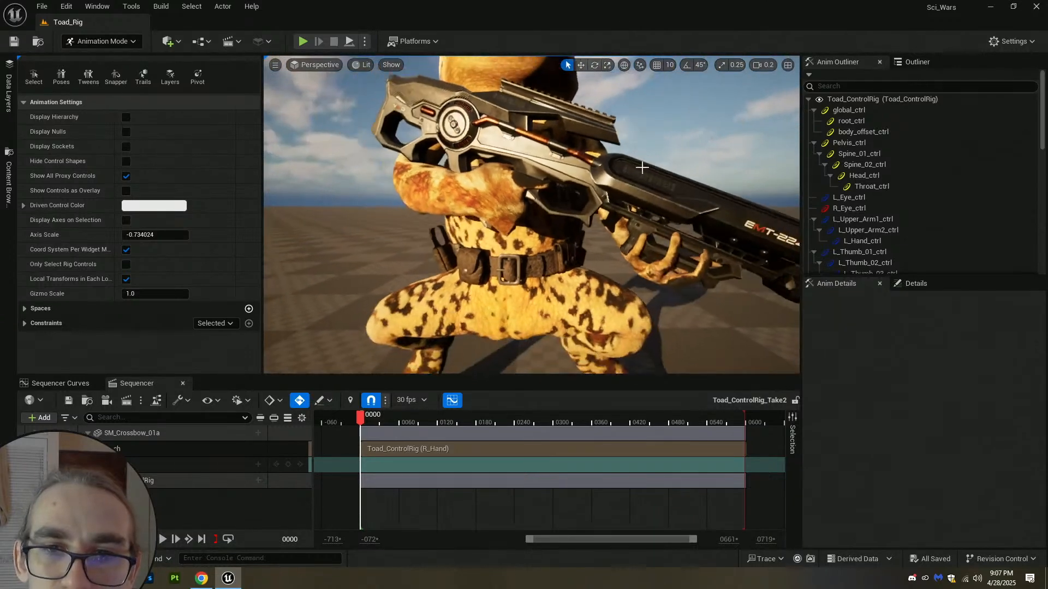
Examine how the fingers of the toad's left hand wrap around the underside of the weapon.
{"action": "right_click_drag", "start_coordinate": [492, 173], "coordinate": [510, 143]}
{"action": "key", "text": "s"}
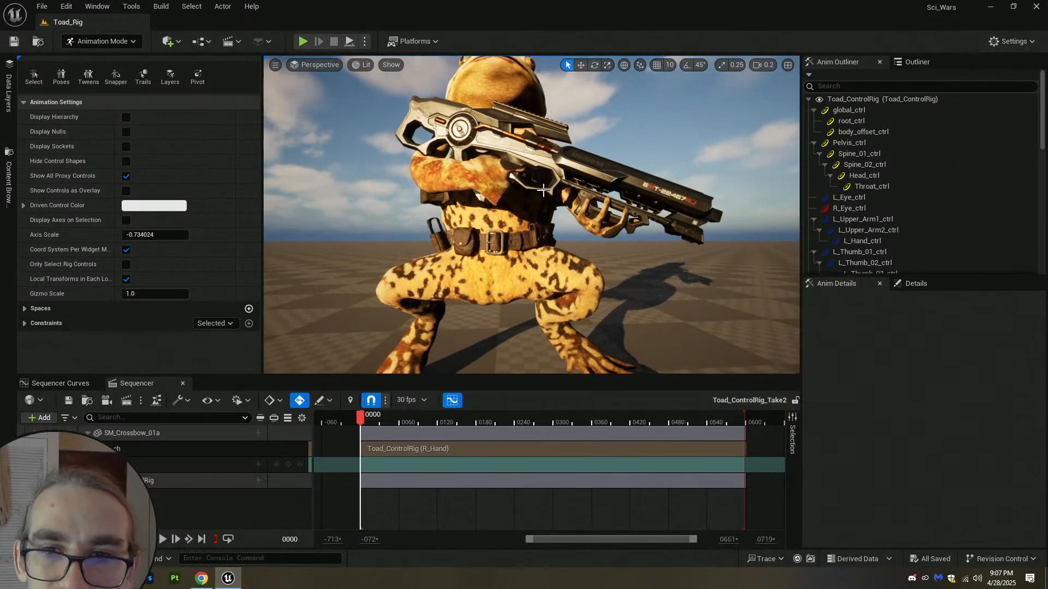
{"action": "right_click_drag", "start_coordinate": [579, 199], "coordinate": [606, 164]}
{"action": "key", "text": "w"}
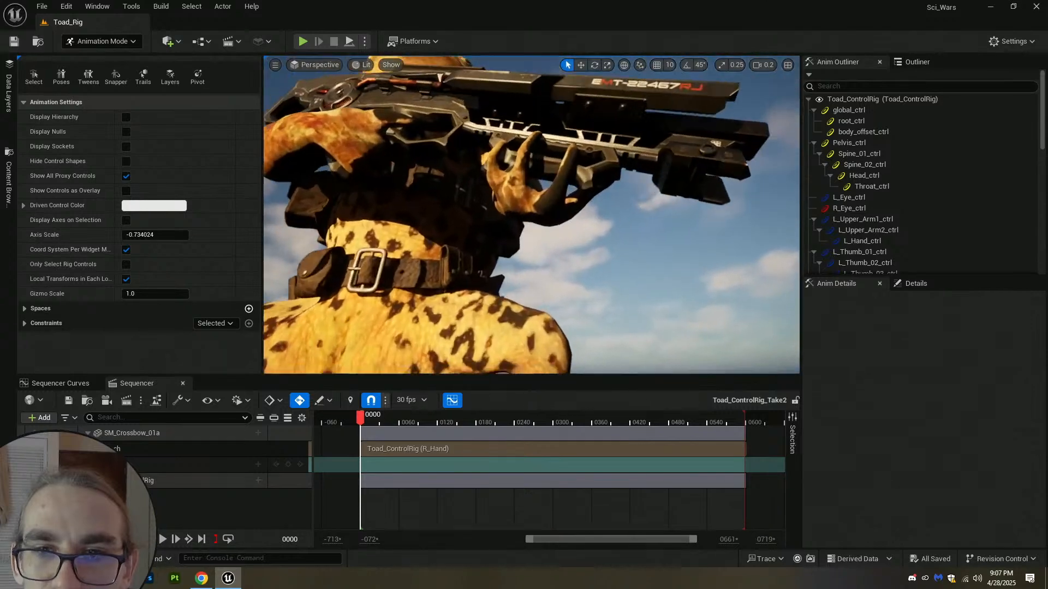
{"action": "right_click_drag", "start_coordinate": [616, 109], "coordinate": [627, 174]}
{"action": "key", "text": "s"}
{"action": "right_click_drag", "start_coordinate": [532, 214], "coordinate": [569, 257]}
{"action": "key", "text": "e"}
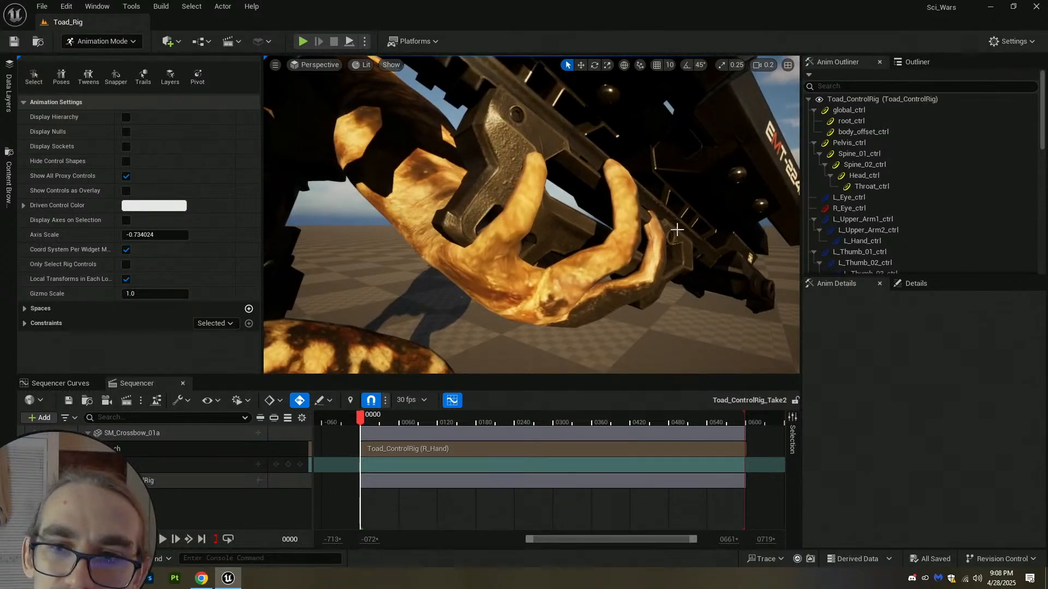
{"action": "right_click_drag", "start_coordinate": [676, 230], "coordinate": [638, 251]}
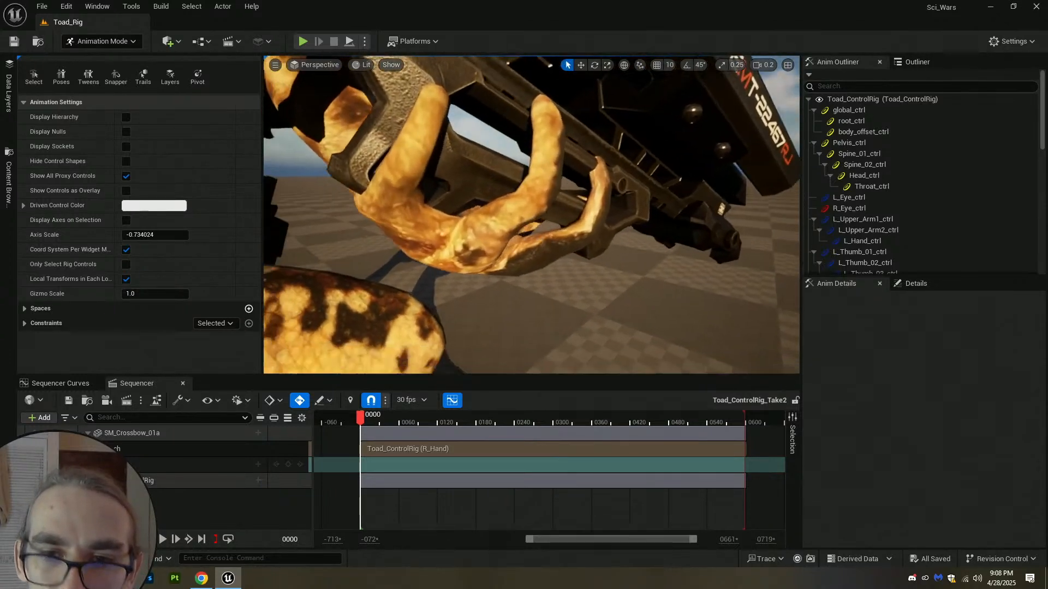
{"action": "right_click_drag", "start_coordinate": [523, 252], "coordinate": [534, 252]}
{"action": "key", "text": "d"}
Show the rig controls and rotate L_Index_01_ctrl at frame 0 to about 1.24, -1.24, -54.64.
{"action": "key", "text": "g"}
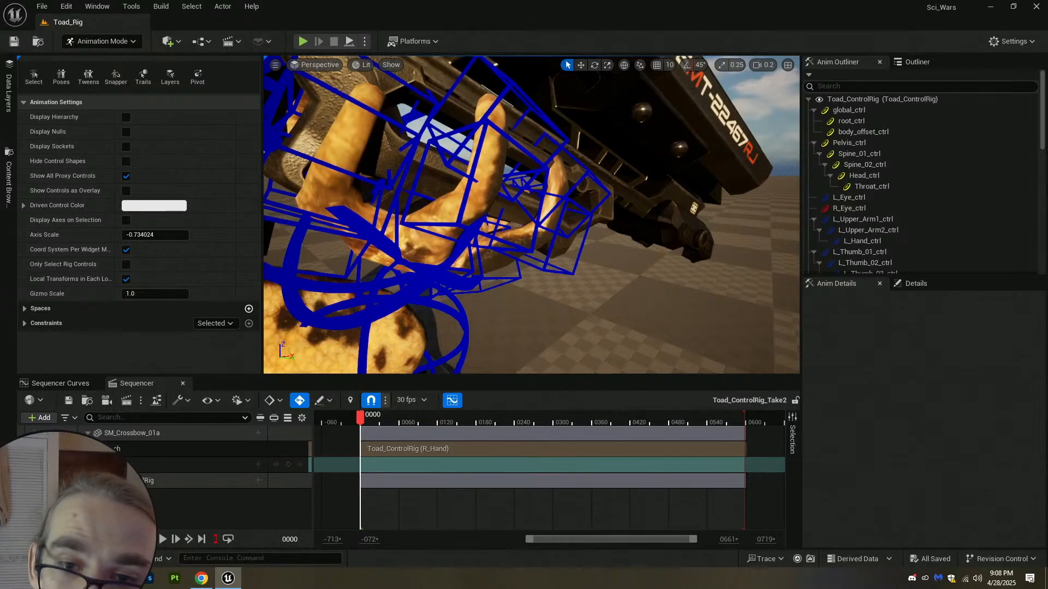
{"action": "left_click", "coordinate": [508, 280]}
{"action": "key", "text": "e"}
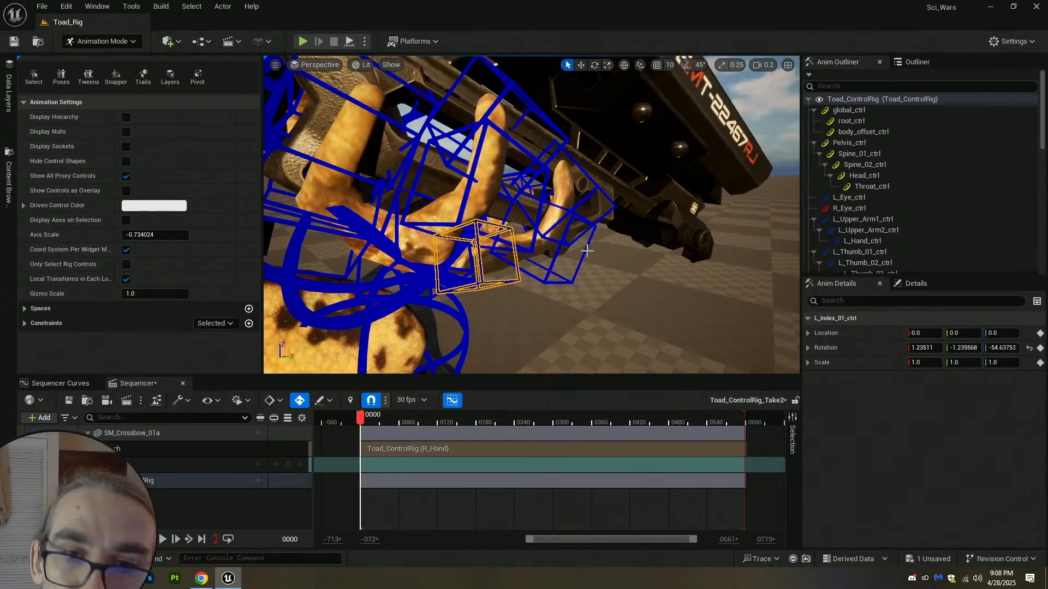
{"action": "key", "text": "s"}
{"action": "right_click_drag", "start_coordinate": [587, 251], "coordinate": [587, 250]}
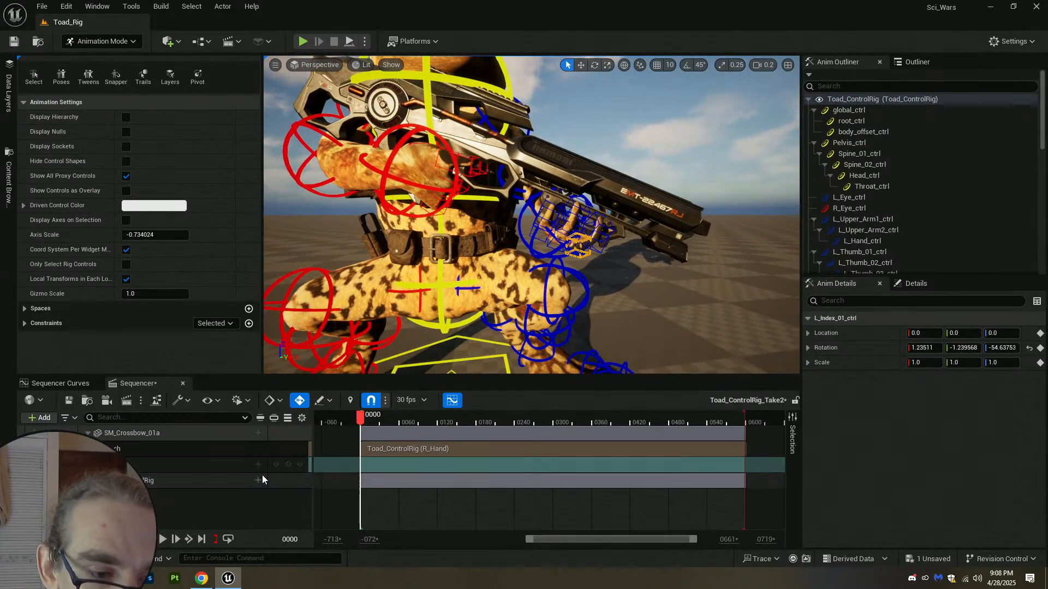
Hide the rig controls with Game View and frame the whole toad, keeping the Toad_ControlRig track collapsed.
{"action": "left_click", "coordinate": [87, 480]}
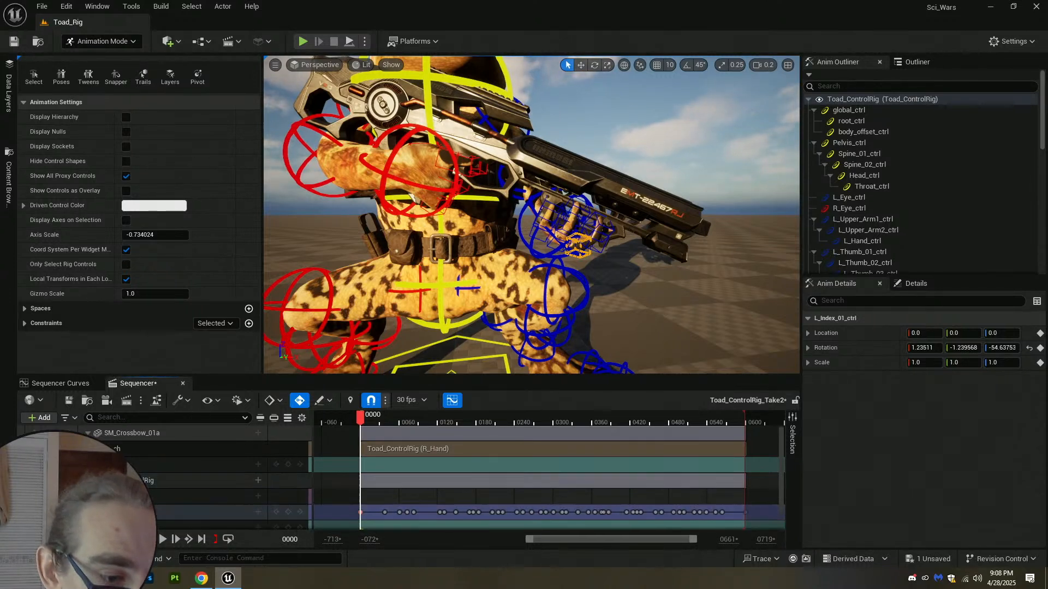
{"action": "left_click", "coordinate": [87, 480]}
{"action": "right_click_drag", "start_coordinate": [532, 246], "coordinate": [546, 281]}
{"action": "key", "text": "g"}
{"action": "key", "text": "s"}
{"action": "scroll", "coordinate": [535, 257], "scroll_direction": "up", "scroll_amount": 2}
{"action": "key", "text": "a"}
{"action": "key", "text": "w"}
{"action": "key", "text": "d"}
{"action": "key", "text": "w"}
{"action": "key", "text": "s"}
{"action": "scroll", "coordinate": [543, 281], "scroll_direction": "down", "scroll_amount": 2}
{"action": "mouse_move", "coordinate": [534, 198]}
{"action": "right_mouse_down"}
{"action": "mouse_move", "coordinate": [544, 203]}
{"action": "mouse_move", "coordinate": [534, 206]}
{"action": "right_mouse_up"}
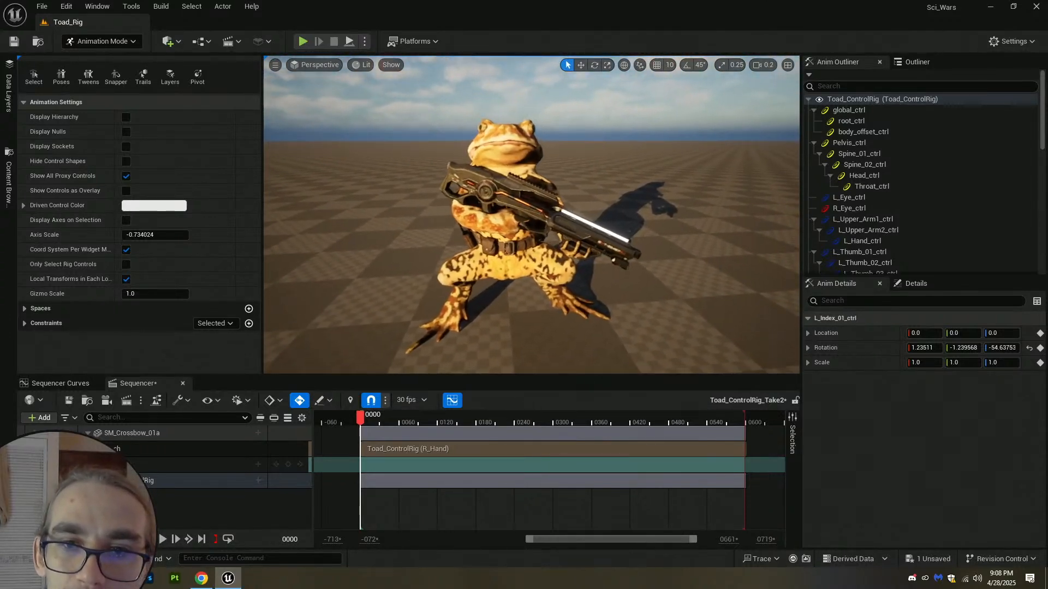
Save the edited level sequence, recenter the toad in the viewport and save the level.
{"action": "left_click", "coordinate": [17, 43]}
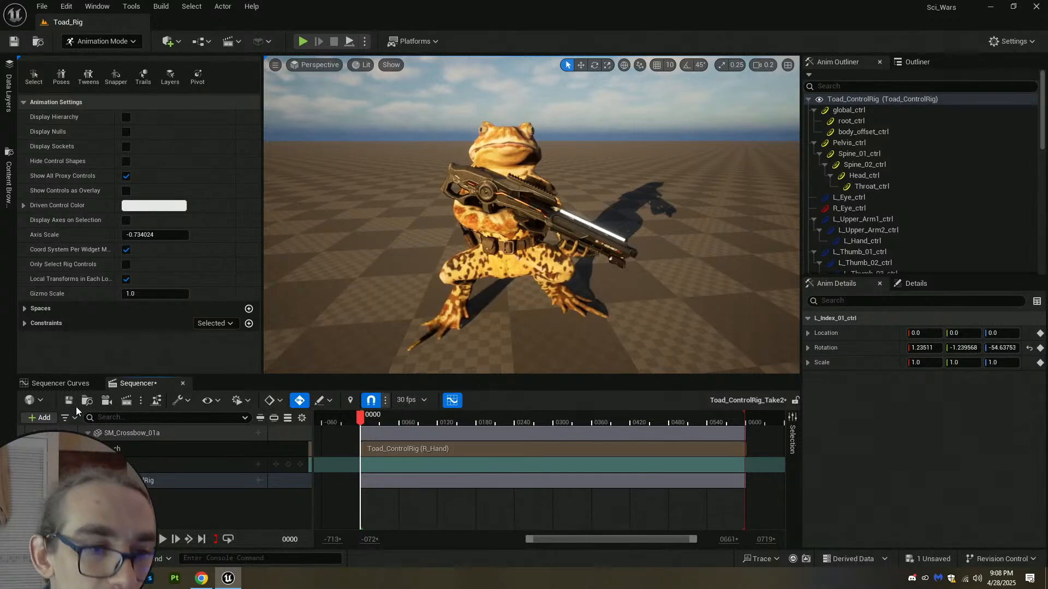
{"action": "left_click", "coordinate": [59, 384]}
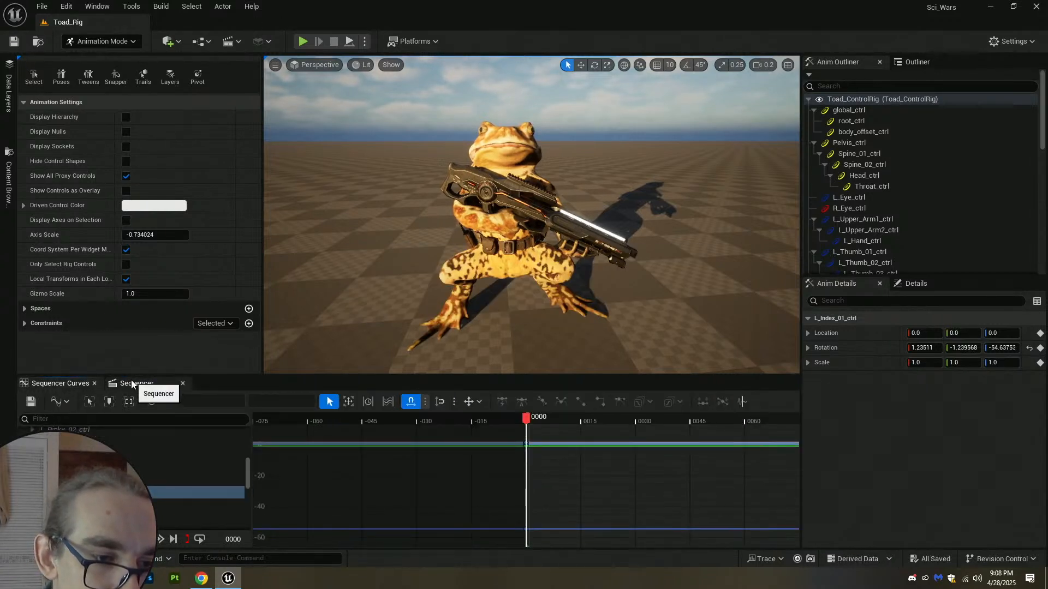
{"action": "left_click", "coordinate": [131, 383]}
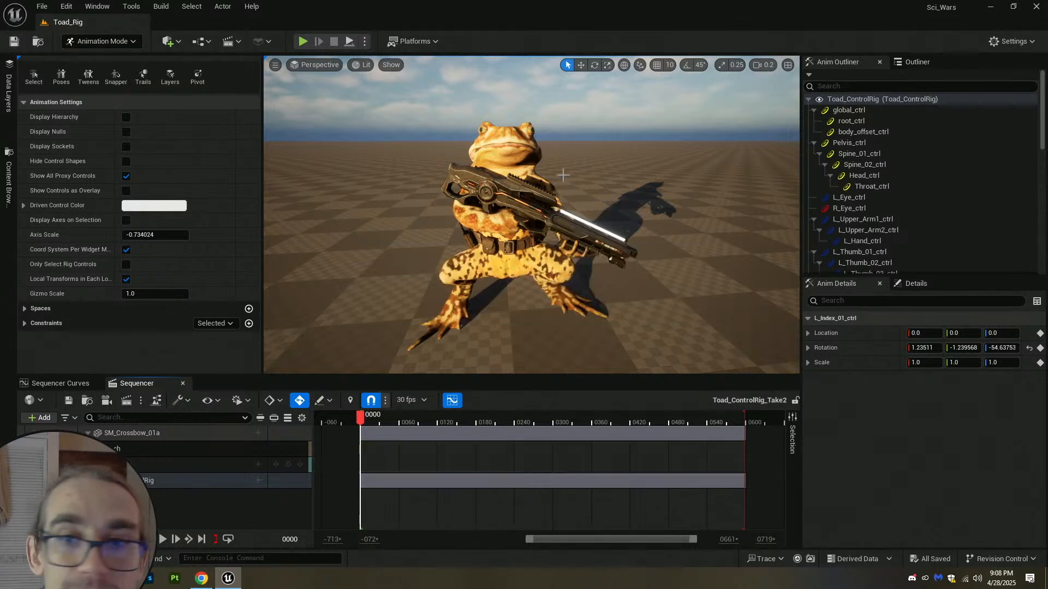
{"action": "right_click_drag", "start_coordinate": [563, 175], "coordinate": [581, 159]}
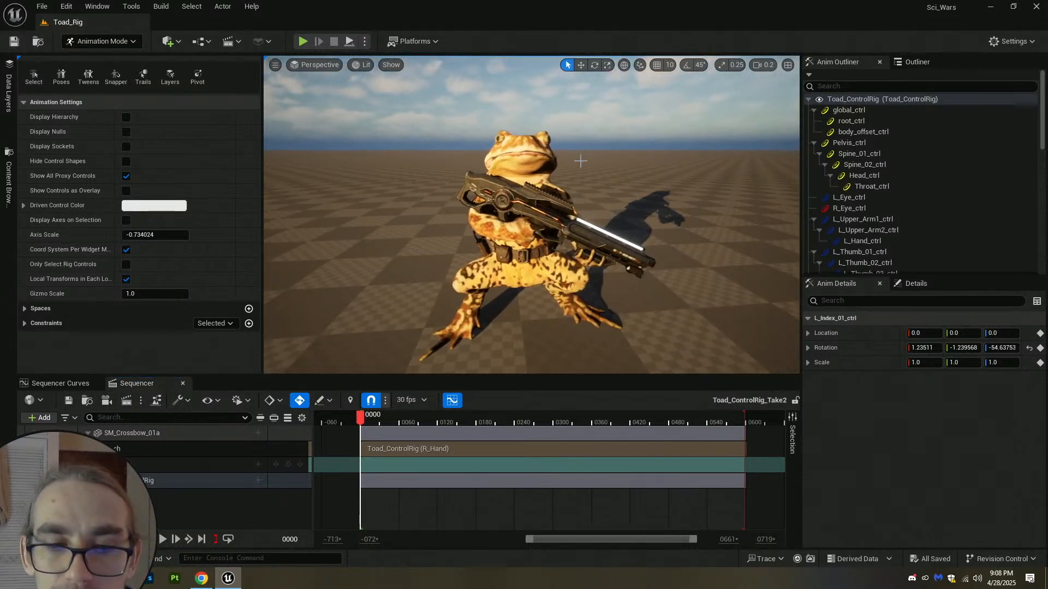
{"action": "left_click", "coordinate": [13, 41]}
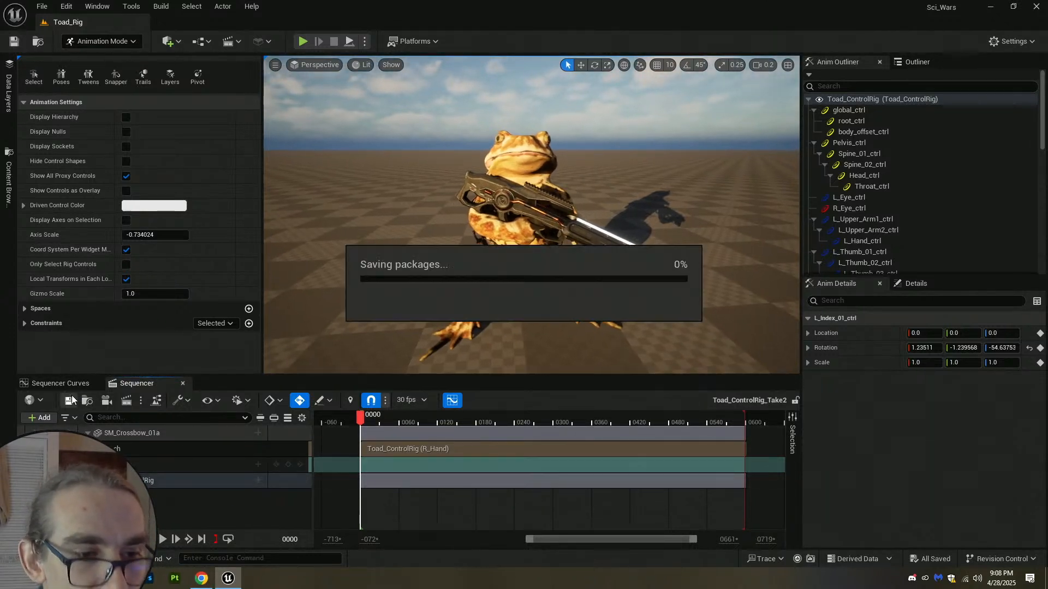
Bake the Toad_ControlRig track to an animation sequence named Toad_Idle_Anim_Sequence in the Toad folder, with the default export options.
{"action": "left_click", "coordinate": [168, 479]}
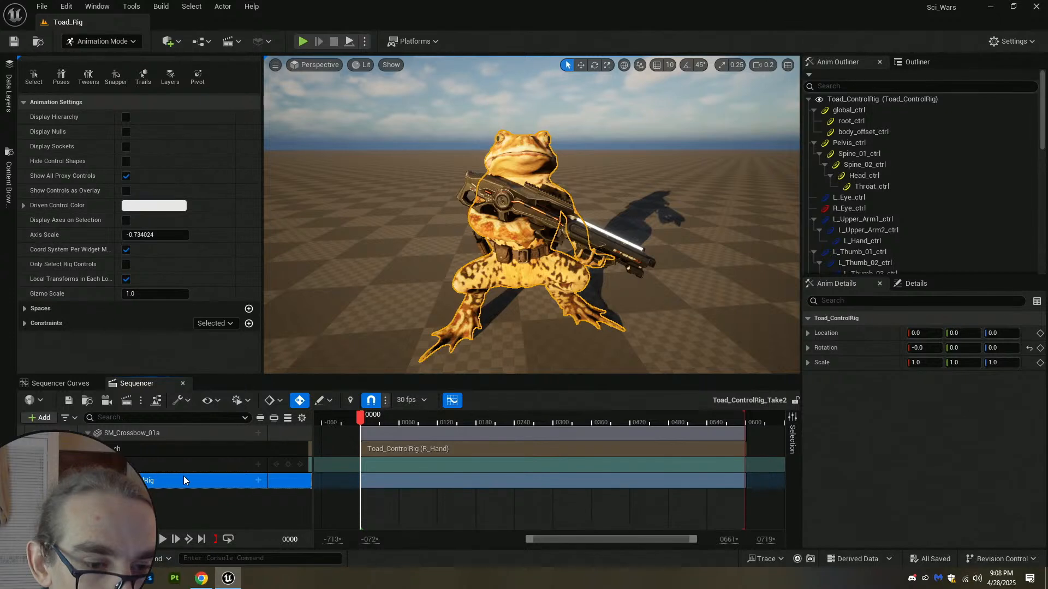
{"action": "right_click", "coordinate": [190, 480]}
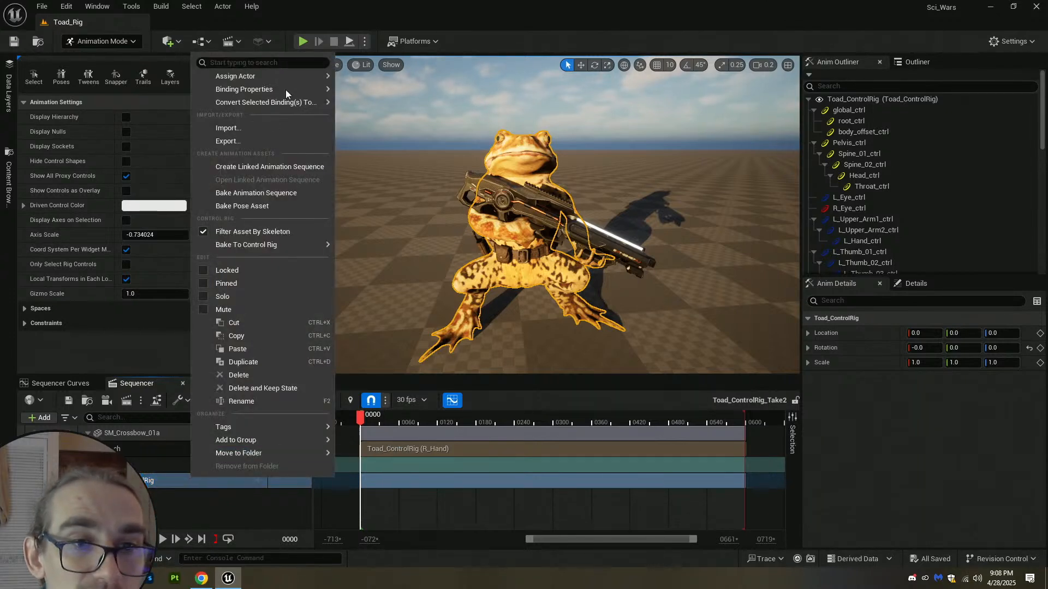
{"action": "left_click", "coordinate": [294, 192]}
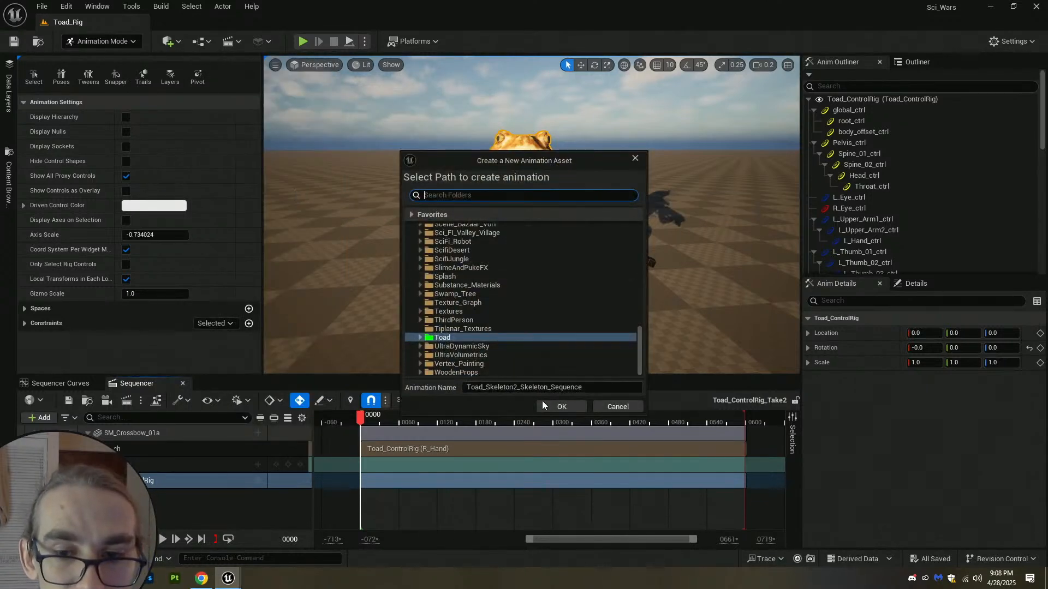
{"action": "left_click", "coordinate": [487, 388]}
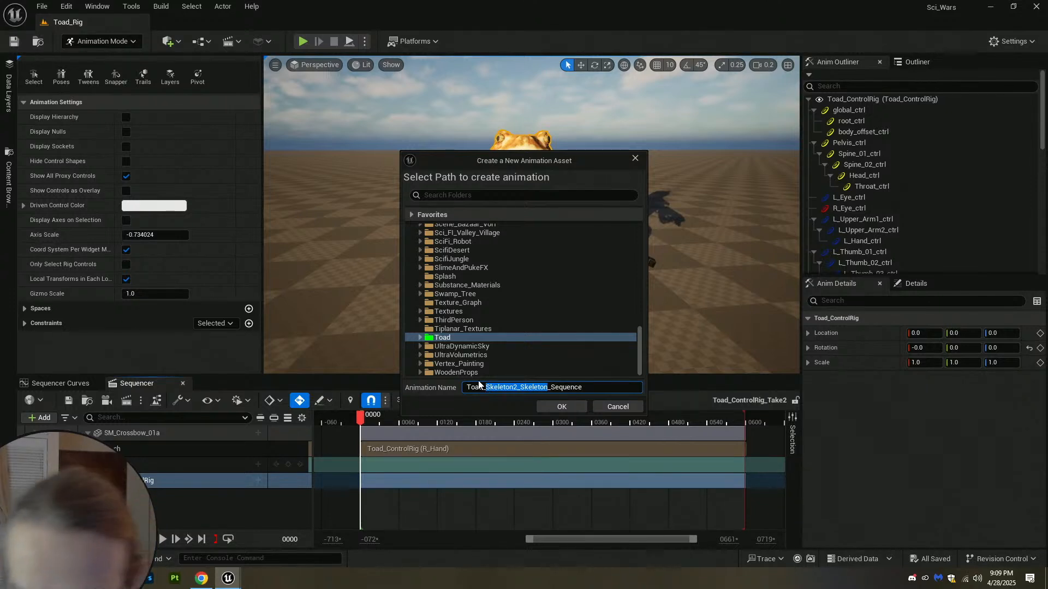
{"action": "key", "text": "BackSpace"}
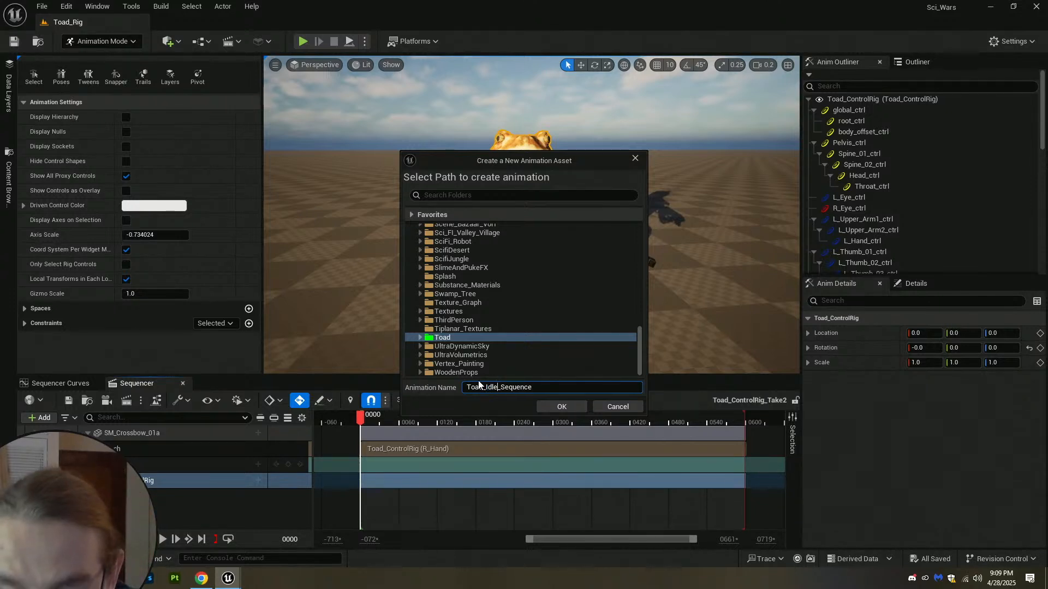
{"action": "type", "text": "Idle_Anim_"}
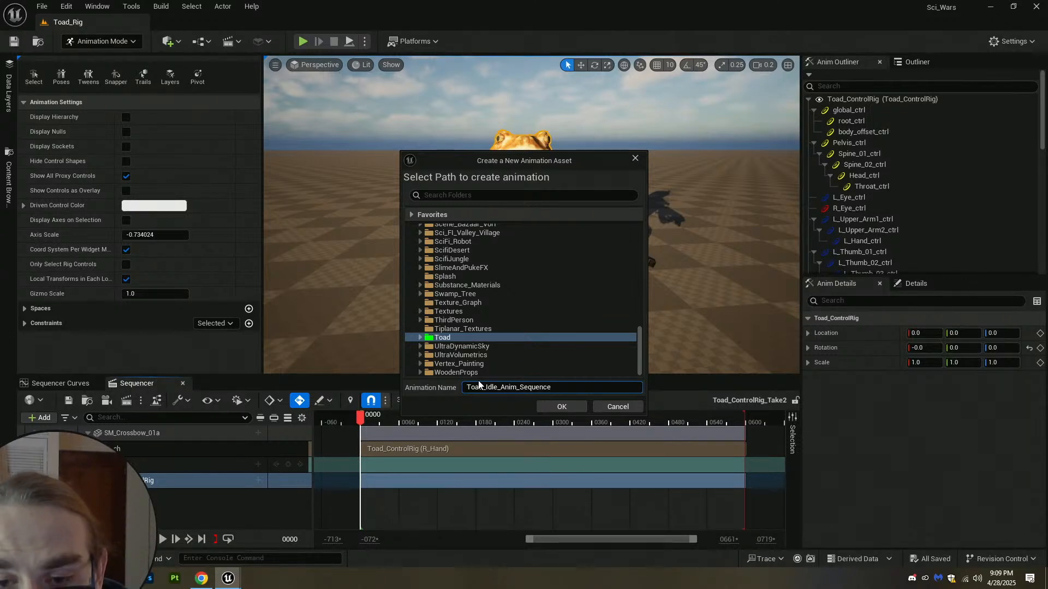
{"action": "left_click", "coordinate": [570, 407]}
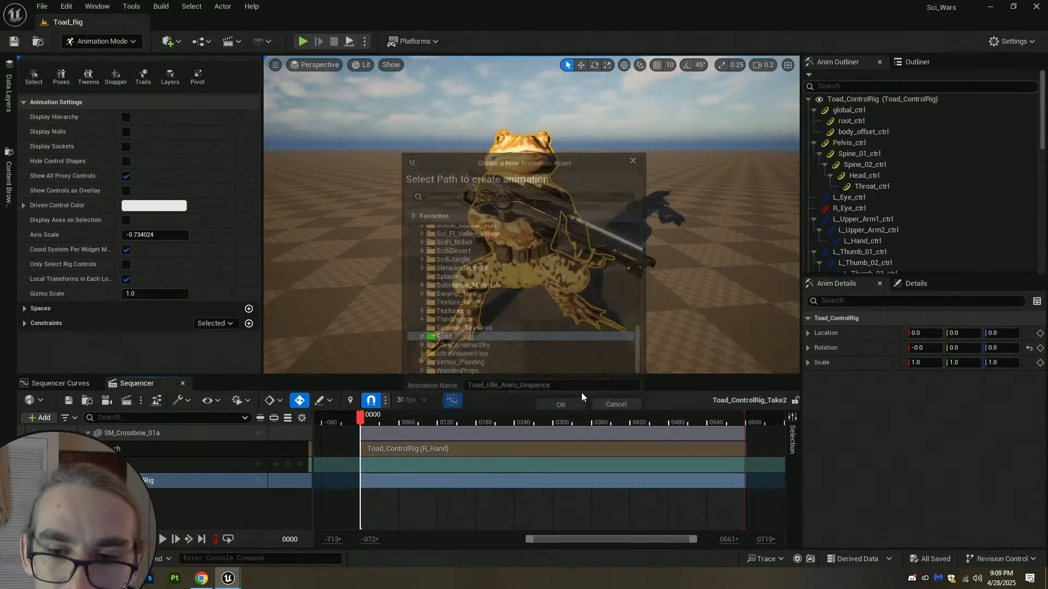
{"action": "left_click", "coordinate": [524, 407]}
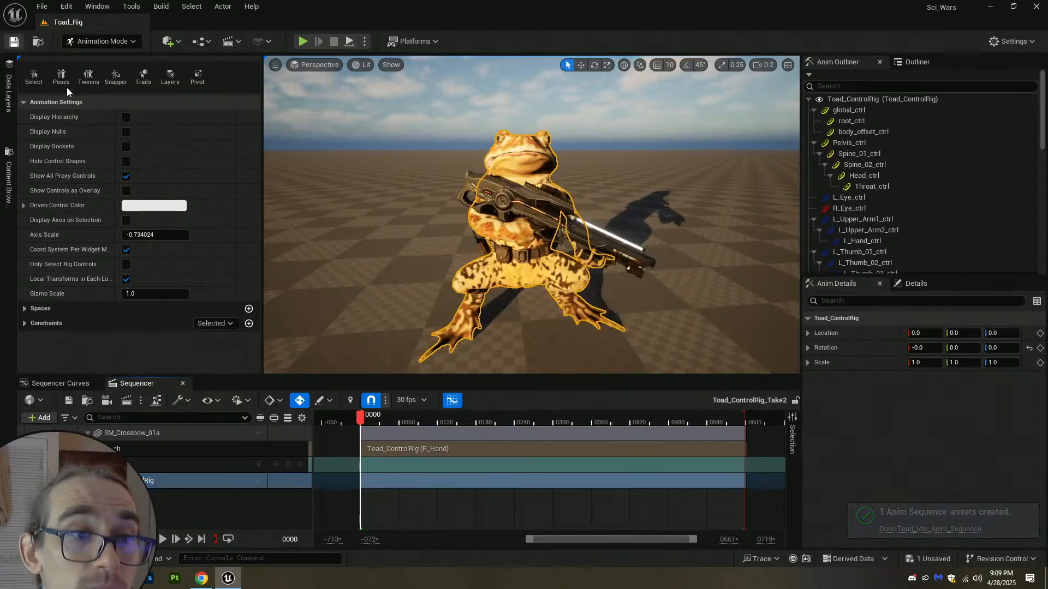
Switch to Selection Mode and place Toad_Idle_Anim_Sequence from the Toad folder beside the rigged toad, at about X 212, Y -9, Z 0.
{"action": "left_click", "coordinate": [133, 41]}
{"action": "left_click", "coordinate": [126, 60]}
{"action": "key", "text": "s"}
{"action": "right_click_drag", "start_coordinate": [528, 244], "coordinate": [572, 276]}
{"action": "left_click", "coordinate": [44, 559]}
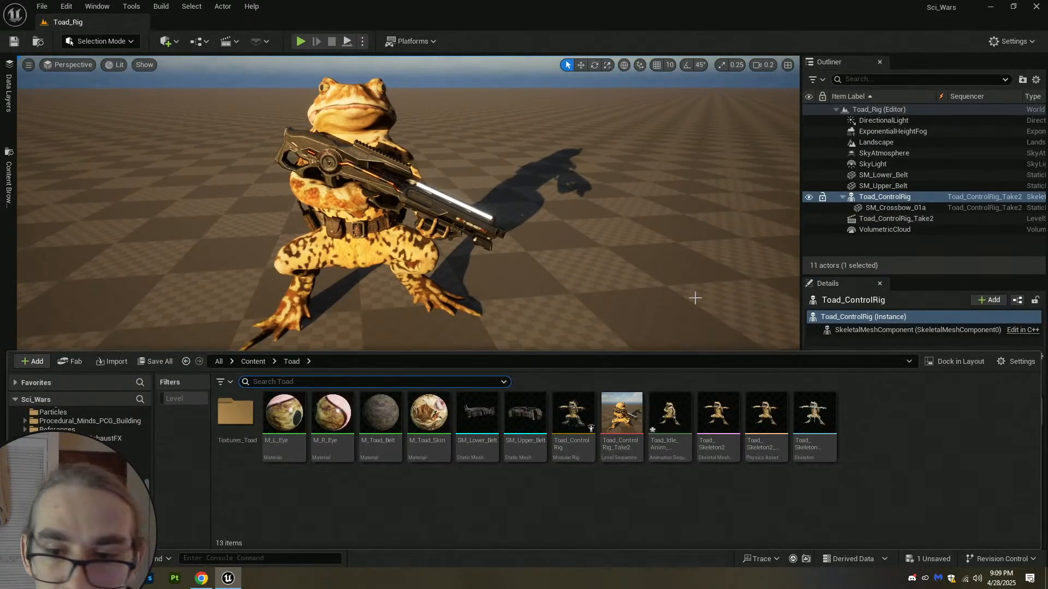
{"action": "left_click_drag", "start_coordinate": [670, 420], "coordinate": [577, 285]}
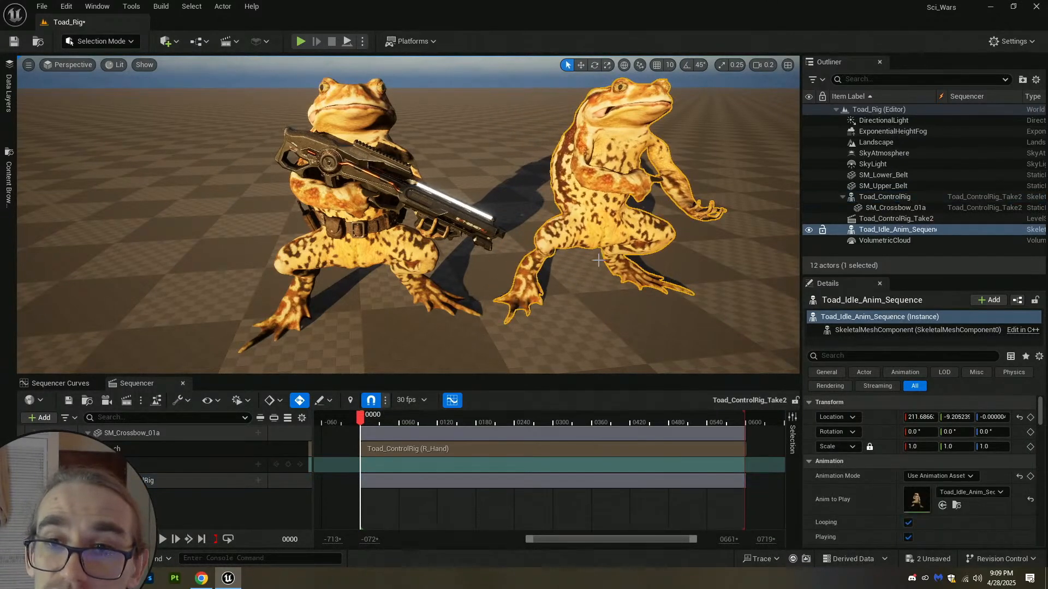
Save the Toad_Rig level with the baked animation toad placed in it.
{"action": "scroll", "coordinate": [586, 276], "scroll_direction": "up", "scroll_amount": 2}
{"action": "right_click_drag", "start_coordinate": [578, 285], "coordinate": [600, 256]}
{"action": "key", "text": "s"}
{"action": "key", "text": "ctrl+s"}
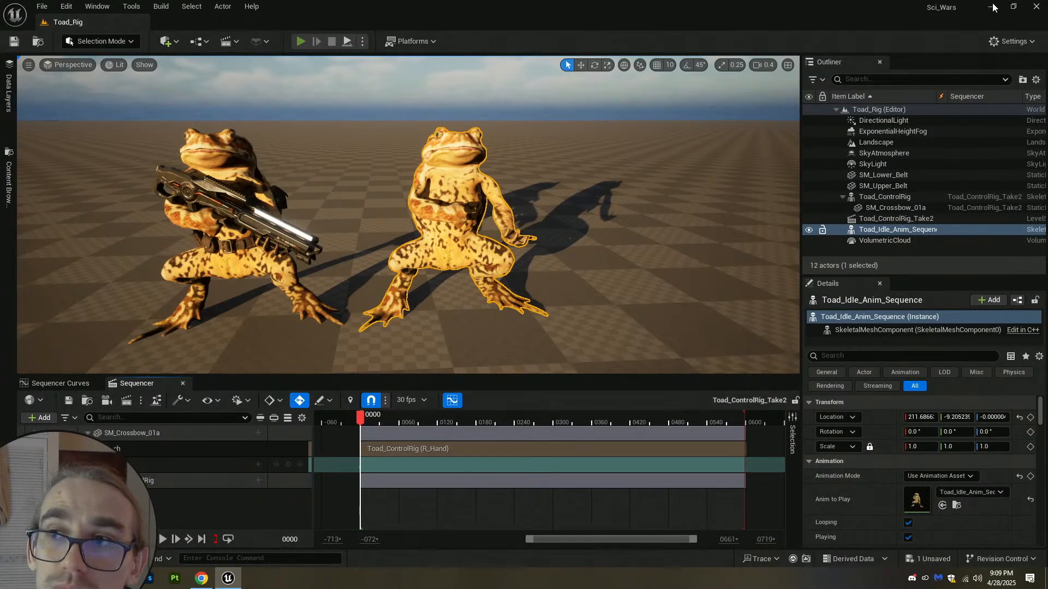
Play the level in the editor to examine the baked idle animation beside the rigged toad, and save the level after stopping playback.
{"action": "left_click", "coordinate": [302, 42]}
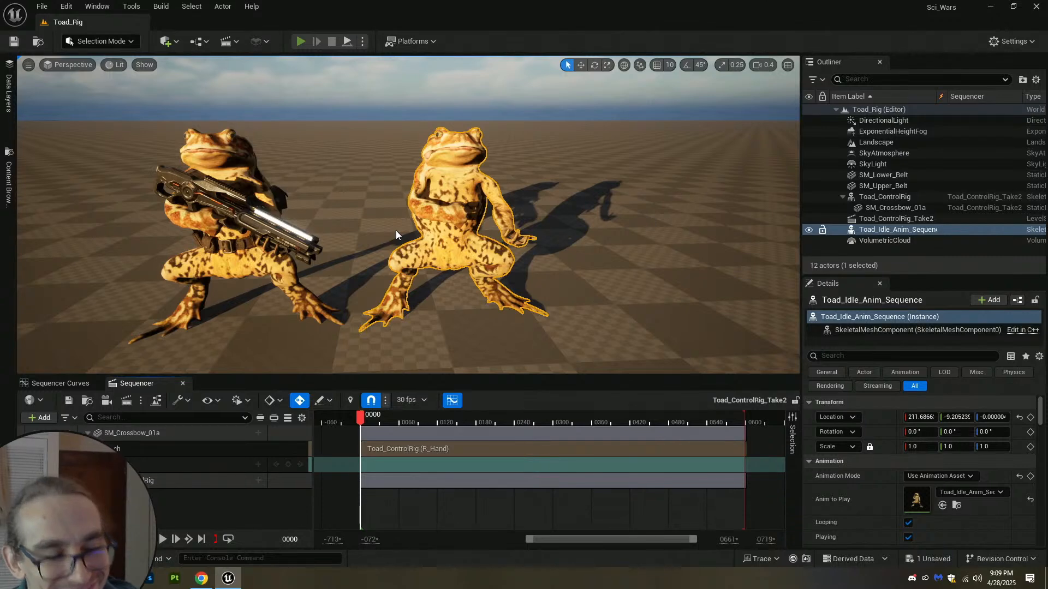
{"action": "key", "text": "alt+p"}
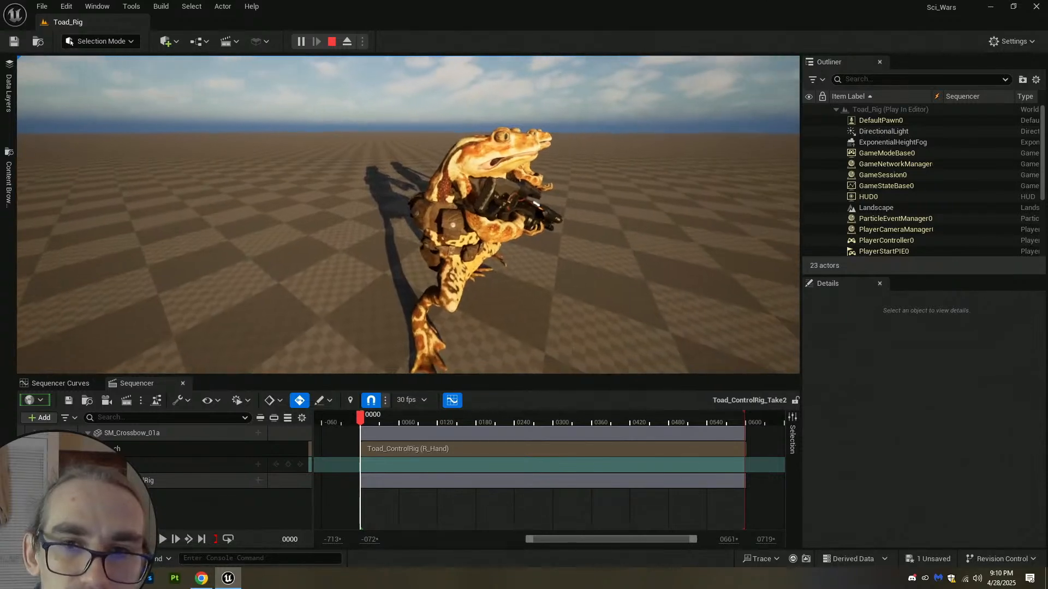
{"action": "key", "text": "Escape"}
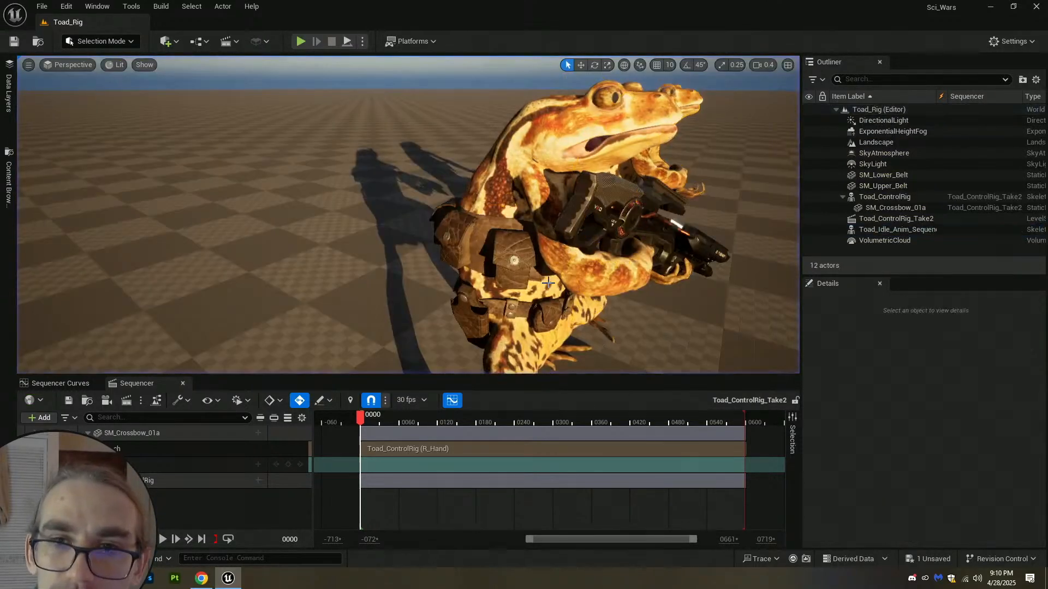
{"action": "right_click_drag", "start_coordinate": [441, 304], "coordinate": [441, 267]}
{"action": "key", "text": "d"}
{"action": "right_click_drag", "start_coordinate": [449, 151], "coordinate": [305, 191]}
{"action": "scroll", "coordinate": [449, 151], "scroll_direction": "up", "scroll_amount": 1}
{"action": "key", "text": "d"}
{"action": "key", "text": "w"}
{"action": "key", "text": "s"}
{"action": "scroll", "coordinate": [306, 159], "scroll_direction": "up", "scroll_amount": 2}
{"action": "left_click", "coordinate": [14, 42]}
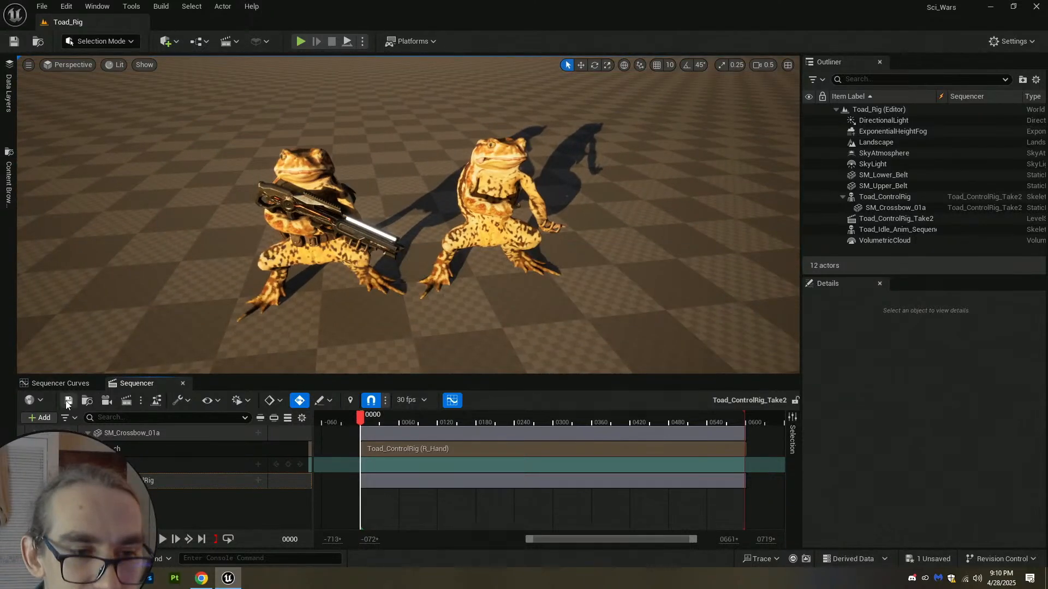
Duplicate the SM_Crossbow_01a actor attached to Toad_ControlRig.
{"action": "left_click", "coordinate": [361, 227]}
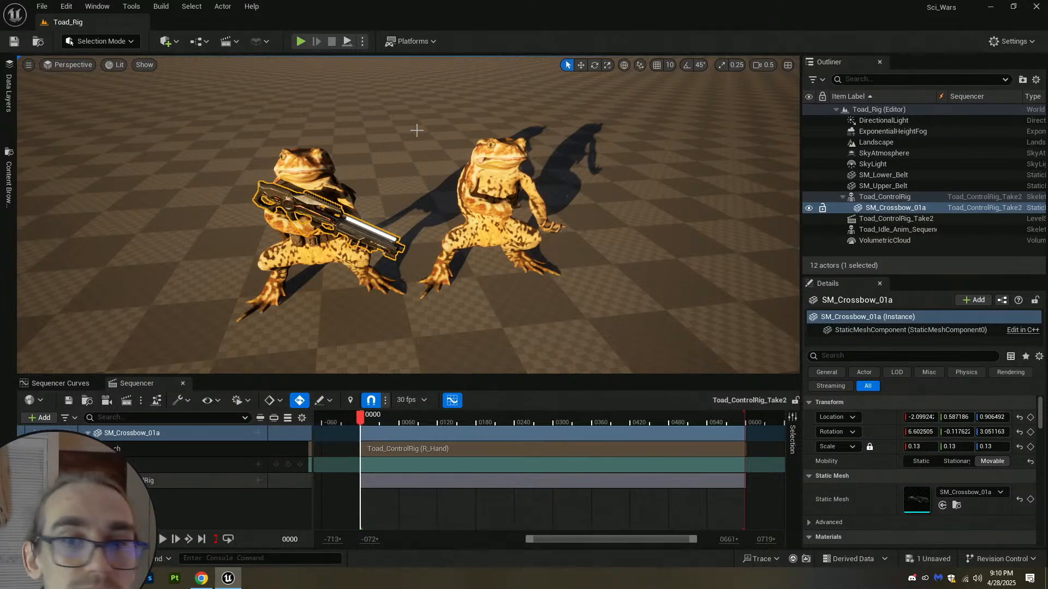
{"action": "left_click", "coordinate": [494, 184]}
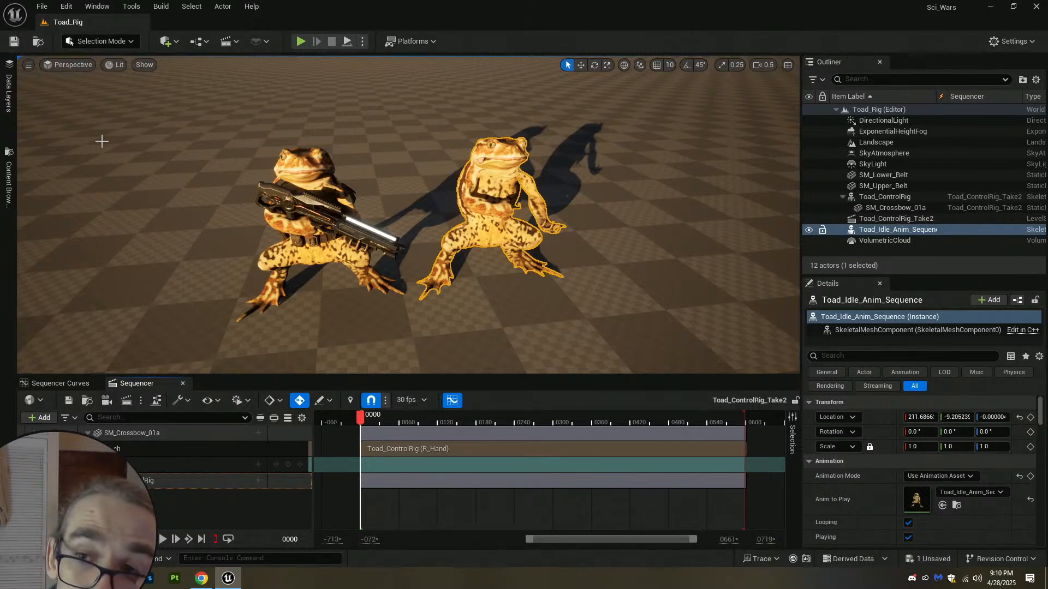
{"action": "left_click", "coordinate": [880, 210]}
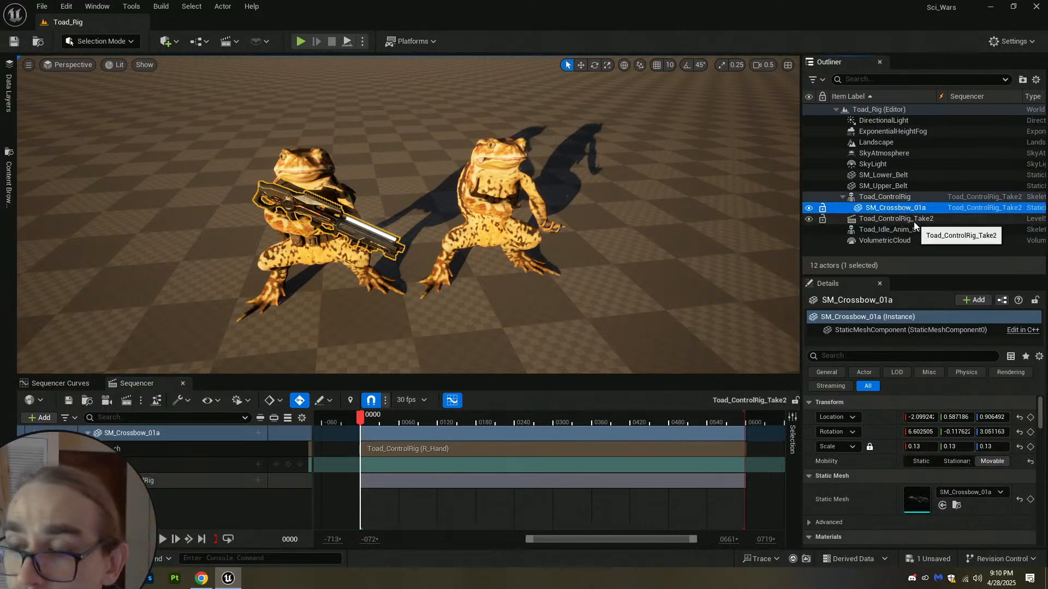
{"action": "key", "text": "ctrl+d"}
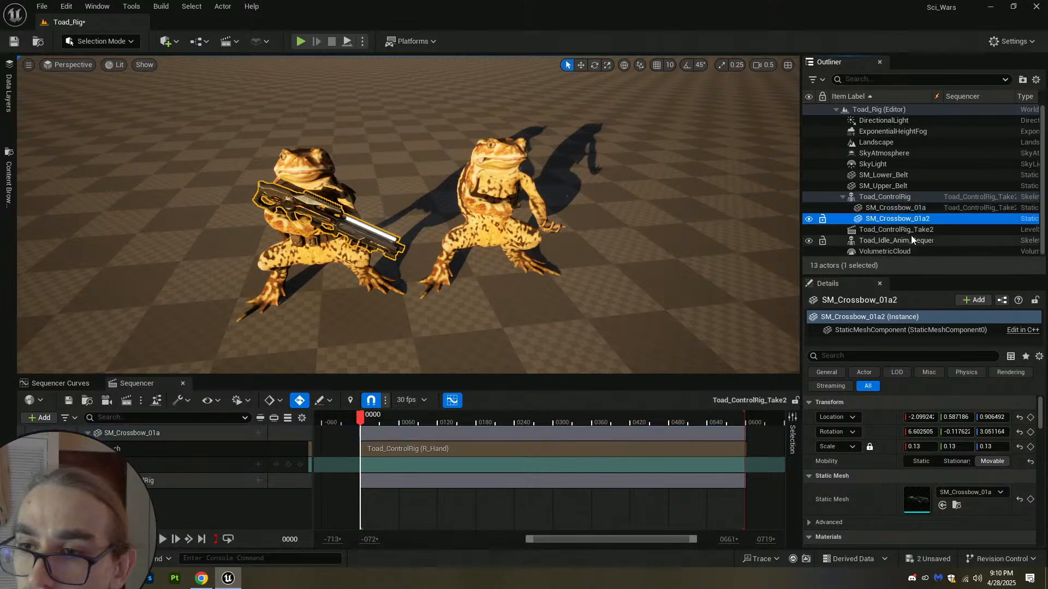
Try attaching the duplicated crossbow to the R_Hand bone of Toad_Idle_Anim_Sequence while that toad stands beside the rigged one.
{"action": "left_click_drag", "start_coordinate": [881, 220], "coordinate": [878, 241]}
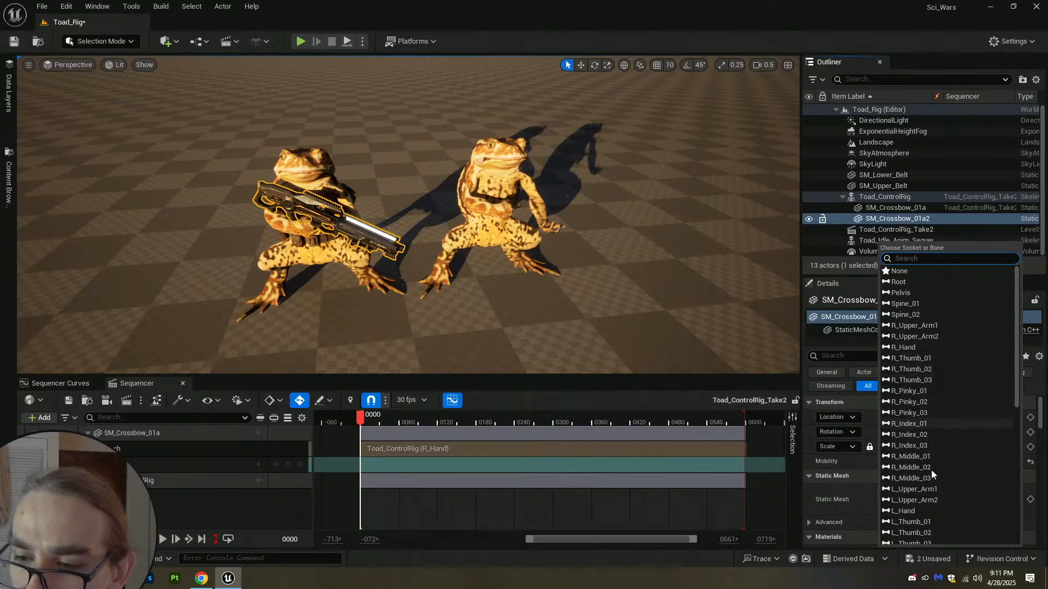
{"action": "left_click", "coordinate": [902, 348]}
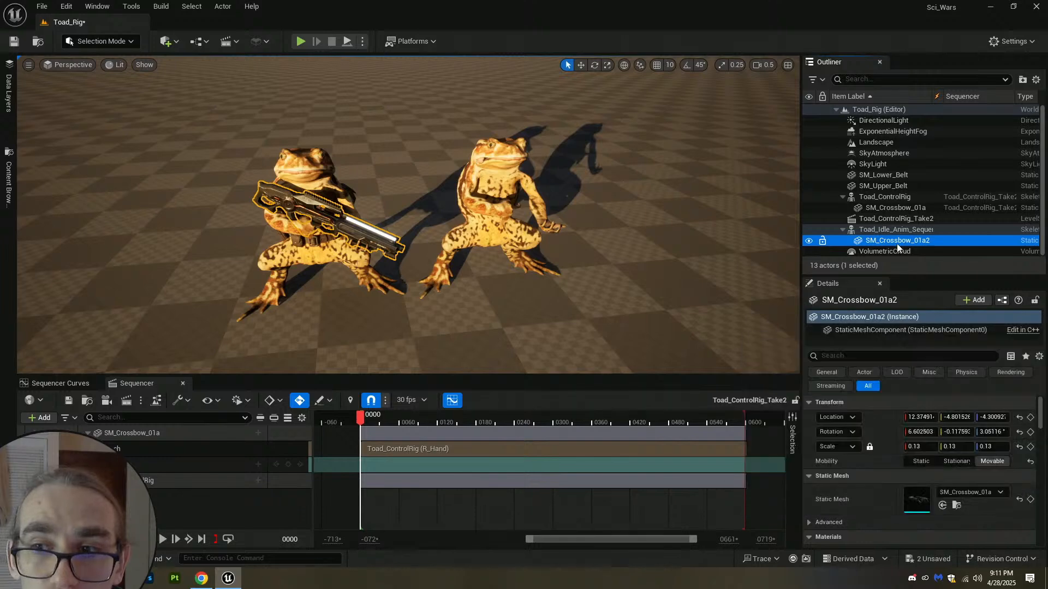
{"action": "left_click", "coordinate": [893, 231]}
{"action": "left_click", "coordinate": [886, 240]}
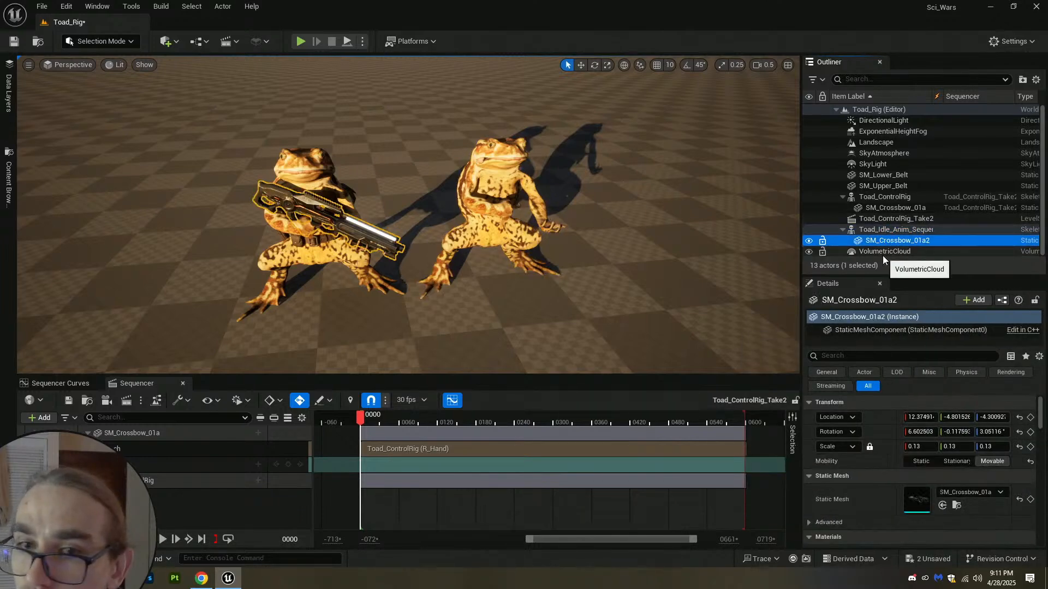
{"action": "right_click_drag", "start_coordinate": [532, 229], "coordinate": [568, 220]}
{"action": "key", "text": "s"}
{"action": "scroll", "coordinate": [541, 224], "scroll_direction": "up", "scroll_amount": 2}
{"action": "key", "text": "f"}
{"action": "key", "text": "e"}
{"action": "key", "text": "w"}
{"action": "key", "text": "s"}
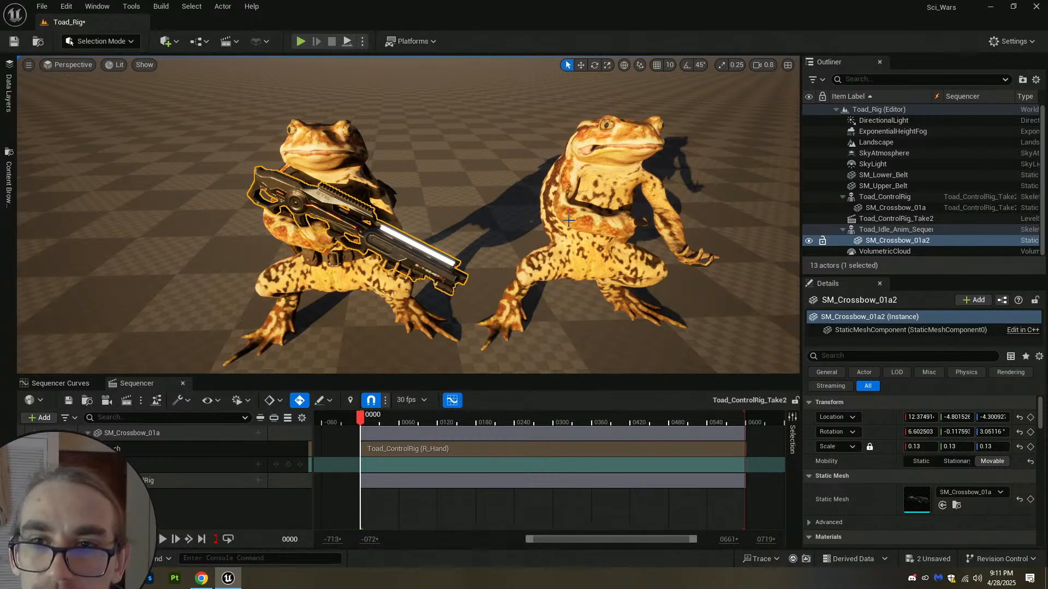
Undo the duplicated crossbow's attachment to Toad_Idle_Anim_Sequence.
{"action": "key", "text": "ctrl+z"}
{"action": "key", "text": "ctrl+z"}
{"action": "key", "text": "ctrl+z"}
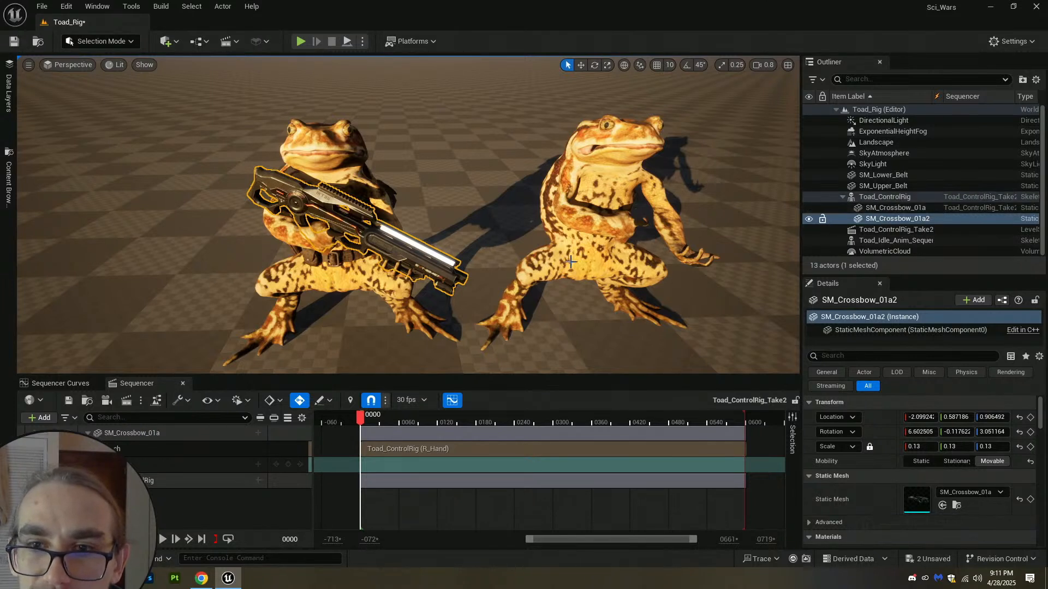
Reset Toad_Idle_Anim_Sequence to location 0, 0, 0 and attach the duplicated crossbow SM_Crossbow_01a2 to its R_Hand bone.
{"action": "left_click", "coordinate": [617, 229]}
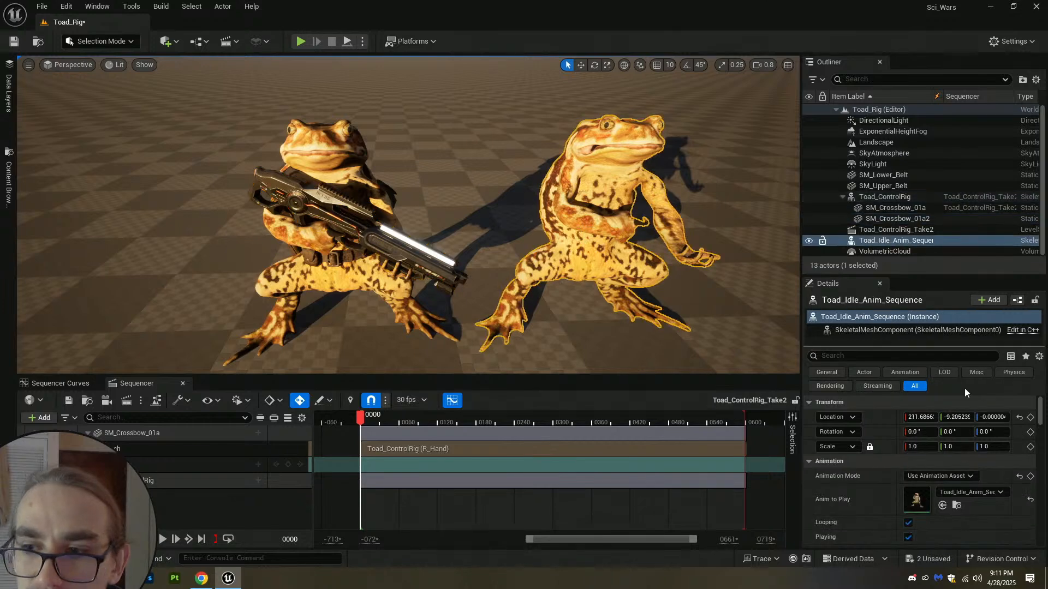
{"action": "left_click", "coordinate": [1019, 417]}
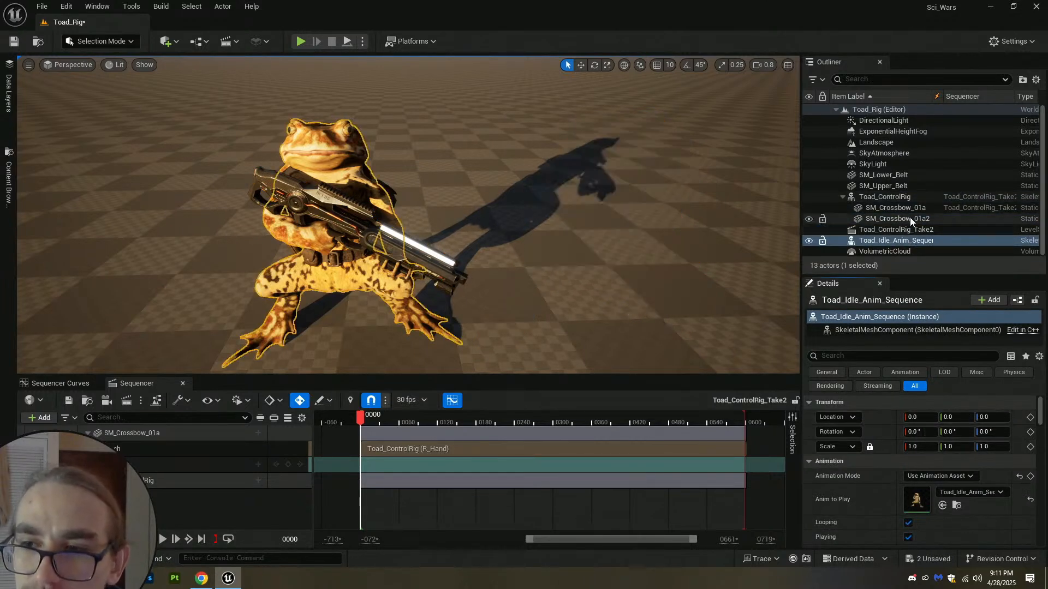
{"action": "mouse_move", "coordinate": [875, 219]}
{"action": "left_mouse_down"}
{"action": "mouse_move", "coordinate": [867, 249]}
{"action": "mouse_move", "coordinate": [873, 238]}
{"action": "left_mouse_up"}
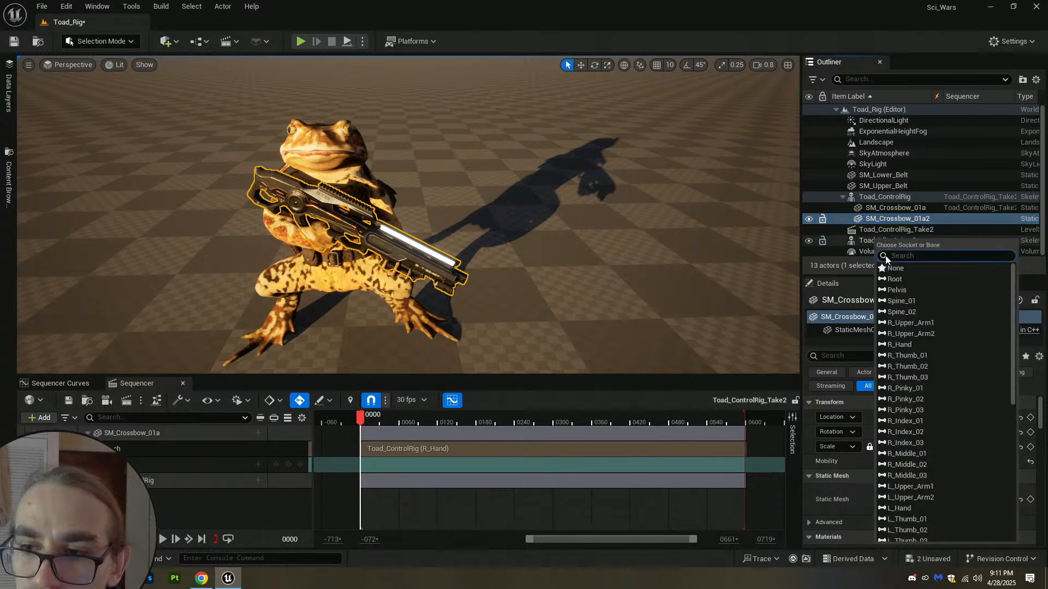
{"action": "left_click", "coordinate": [911, 344]}
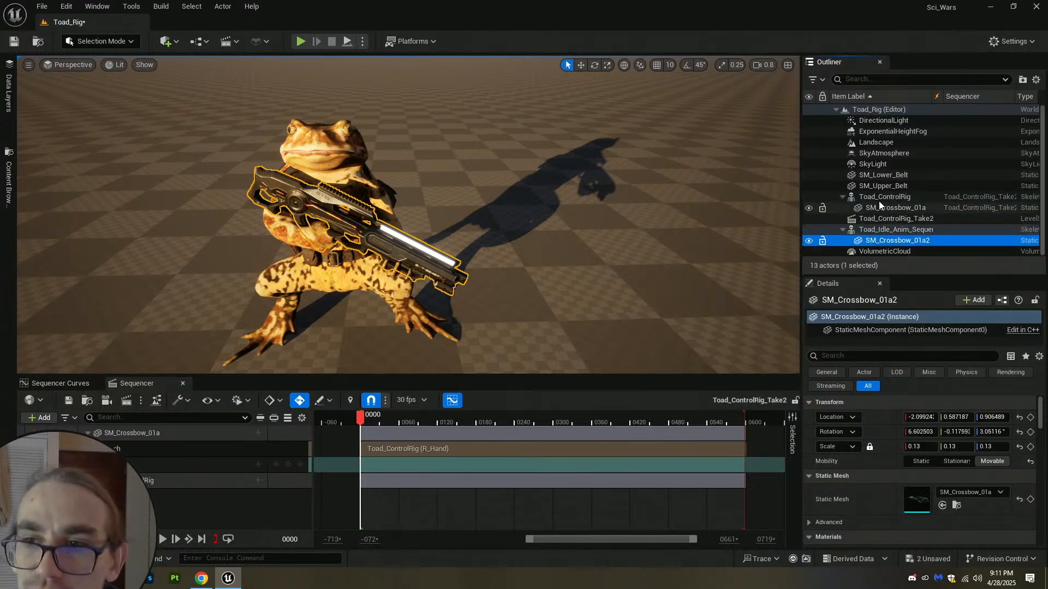
Hide Toad_ControlRig and play the level to examine how the baked toad holds the crossbow during its idle animation.
{"action": "left_click", "coordinate": [812, 199]}
{"action": "left_click", "coordinate": [808, 199]}
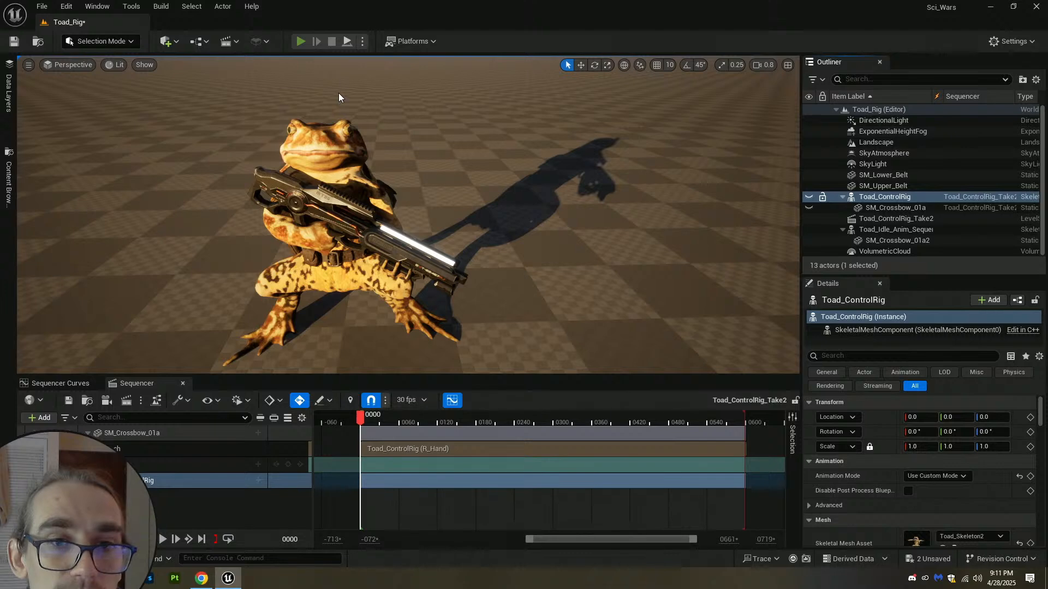
{"action": "key", "text": "alt+p"}
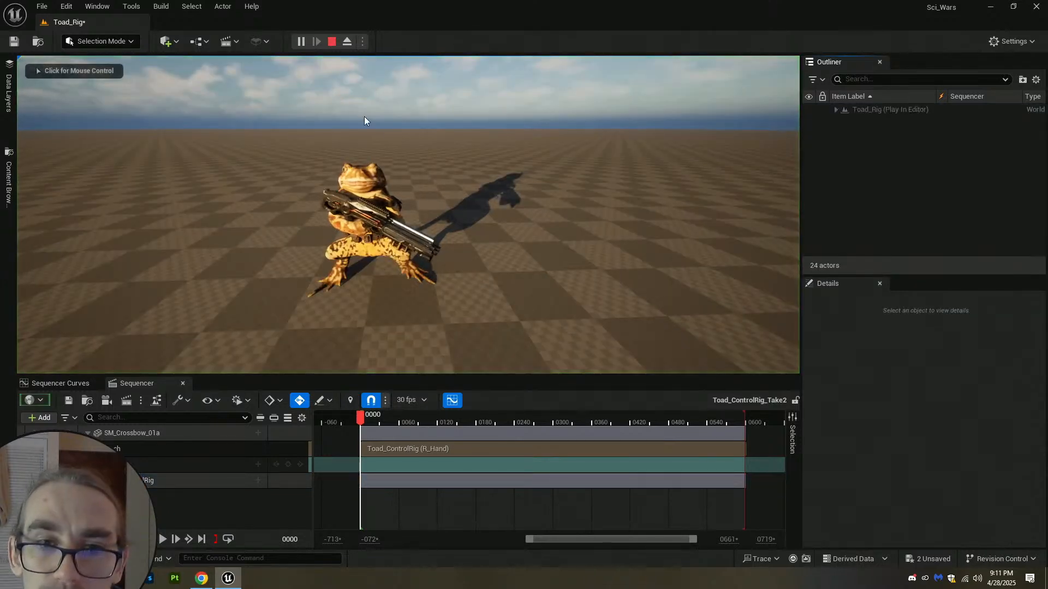
{"action": "key", "text": "w"}
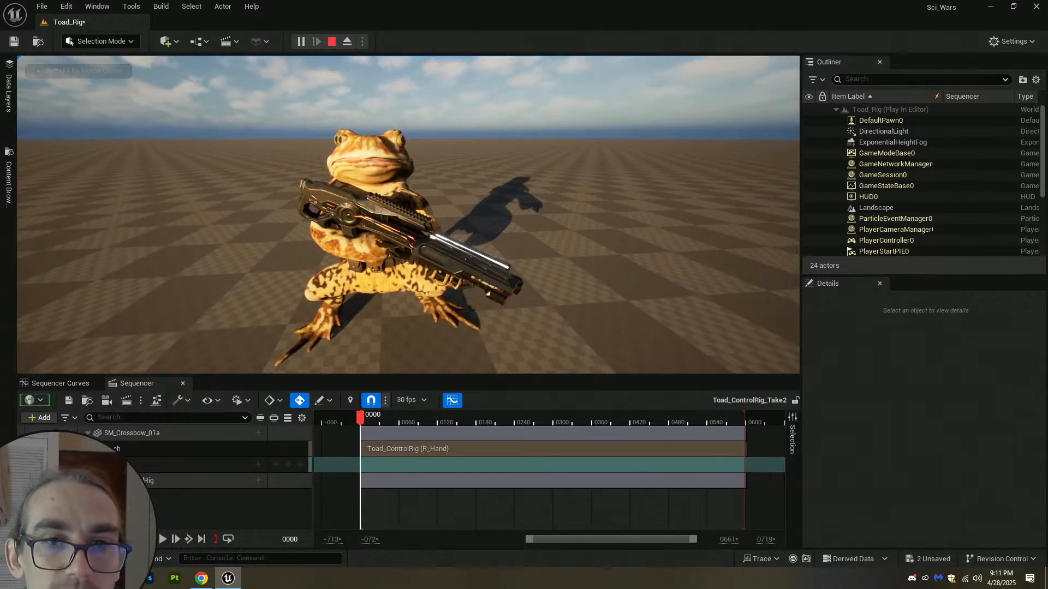
{"action": "key", "text": "w"}
{"action": "key", "text": "s"}
{"action": "key", "text": "Escape"}
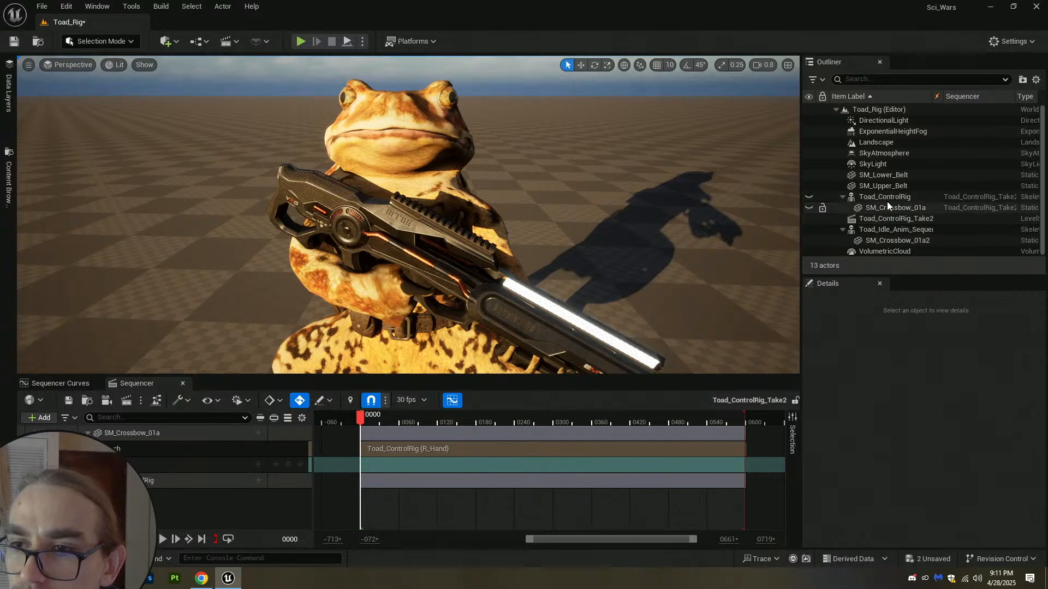
Unhide Toad_ControlRig and move it back along the Y axis, away from the baked animation toad.
{"action": "left_click", "coordinate": [809, 197]}
{"action": "left_click", "coordinate": [869, 198]}
{"action": "key", "text": "f"}
{"action": "left_click_drag", "start_coordinate": [595, 192], "coordinate": [344, 248], "text": "alt"}
{"action": "key", "text": "w"}
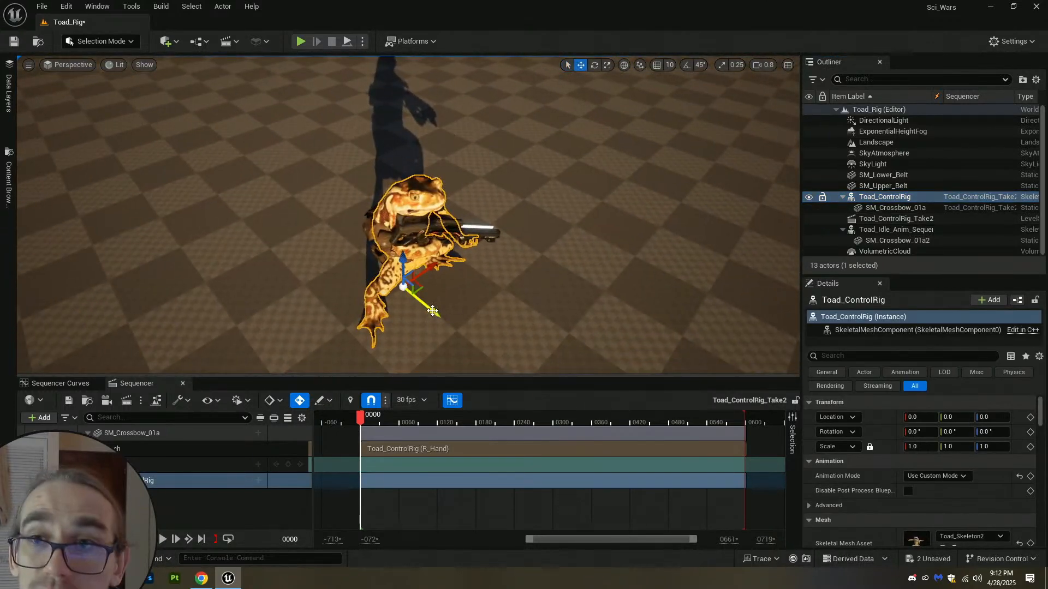
{"action": "left_click_drag", "start_coordinate": [433, 311], "coordinate": [309, 234]}
{"action": "key", "text": "Escape"}
Try to attach SM_Lower_Belt to Toad_Idle_Anim_Sequence.
{"action": "key", "text": "d"}
{"action": "key", "text": "w"}
{"action": "right_click_drag", "start_coordinate": [456, 226], "coordinate": [437, 158]}
{"action": "scroll", "coordinate": [371, 191], "scroll_direction": "down", "scroll_amount": 2}
{"action": "key", "text": "a"}
{"action": "key", "text": "w"}
{"action": "left_click", "coordinate": [405, 212]}
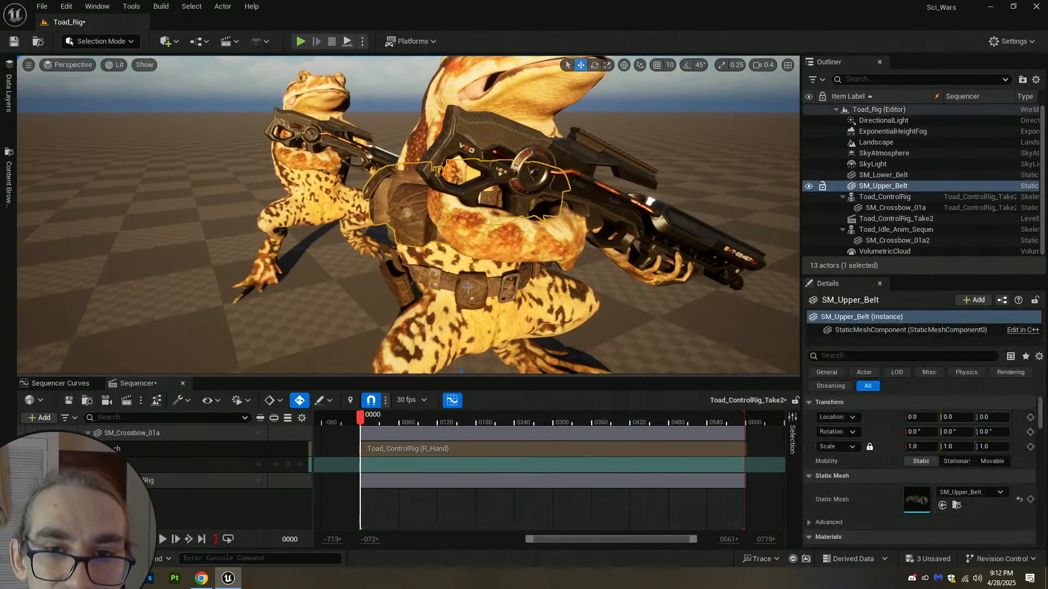
{"action": "left_click", "coordinate": [467, 289]}
{"action": "key", "text": "s"}
{"action": "right_click_drag", "start_coordinate": [467, 290], "coordinate": [467, 322]}
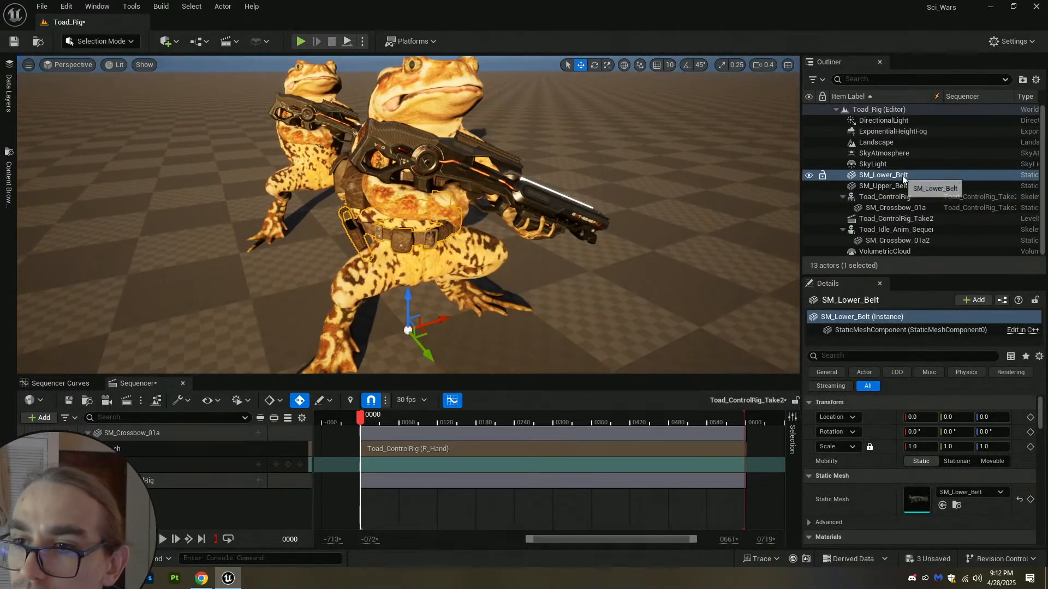
{"action": "left_click_drag", "start_coordinate": [889, 173], "coordinate": [876, 231]}
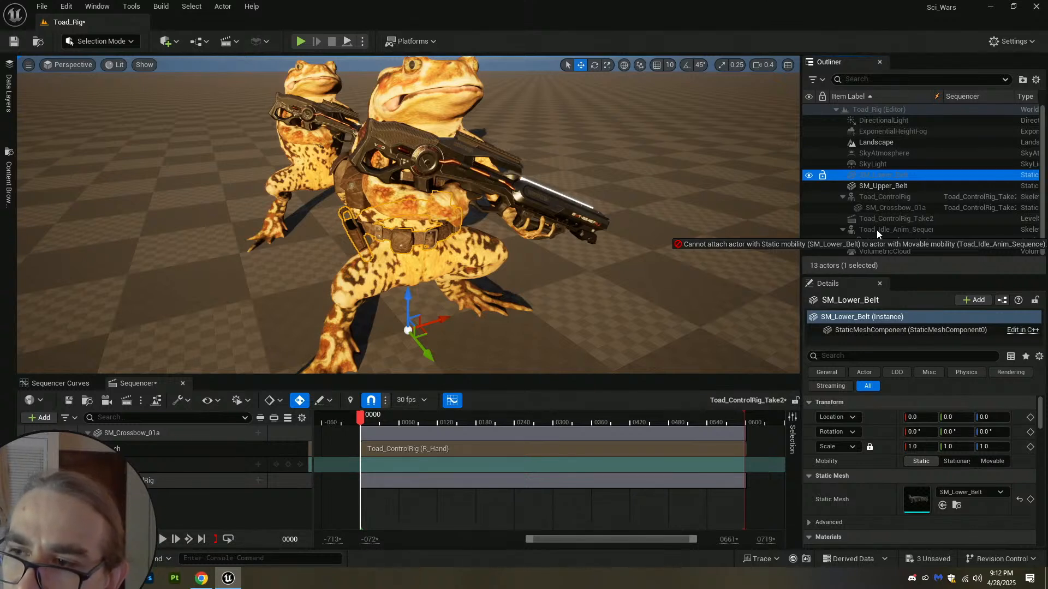
{"action": "left_click_drag", "start_coordinate": [876, 230], "coordinate": [876, 230]}
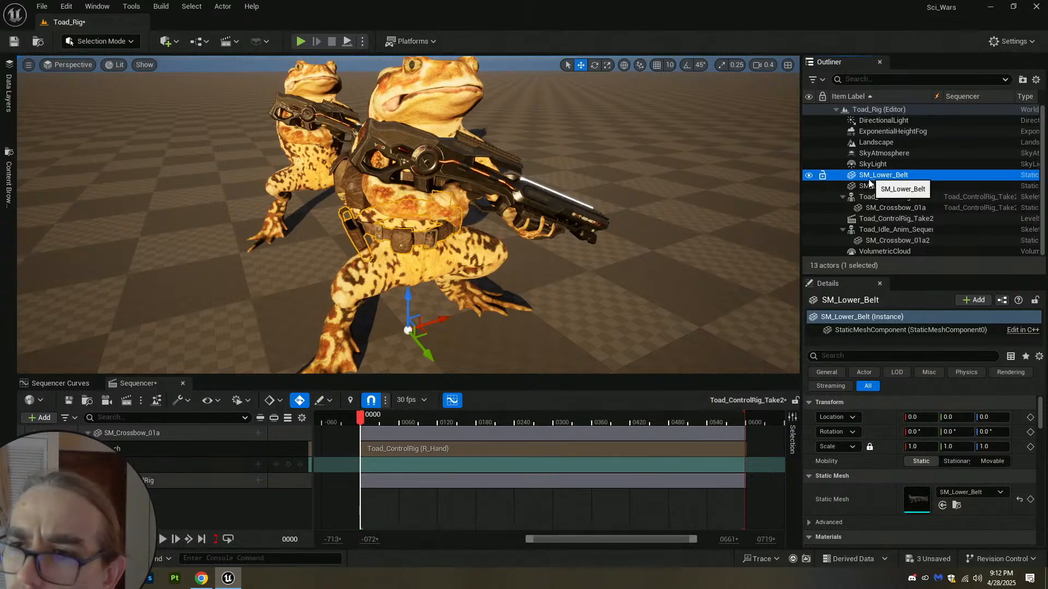
Set SM_Lower_Belt's mobility to Movable and attach it to the Pelvis bone of Toad_Idle_Anim_Sequence.
{"action": "left_click", "coordinate": [991, 461]}
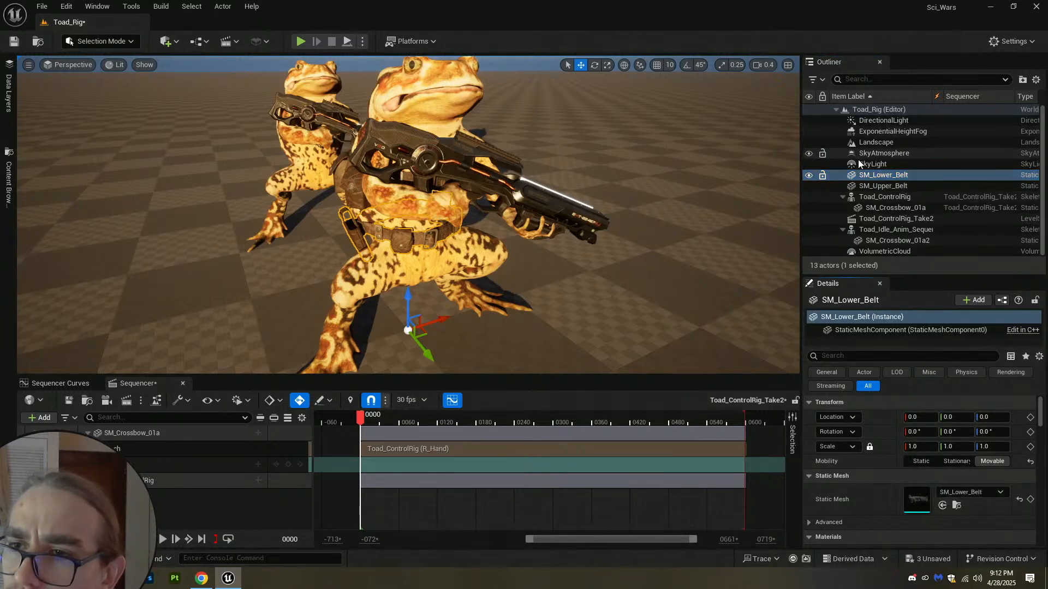
{"action": "left_click_drag", "start_coordinate": [871, 175], "coordinate": [873, 228]}
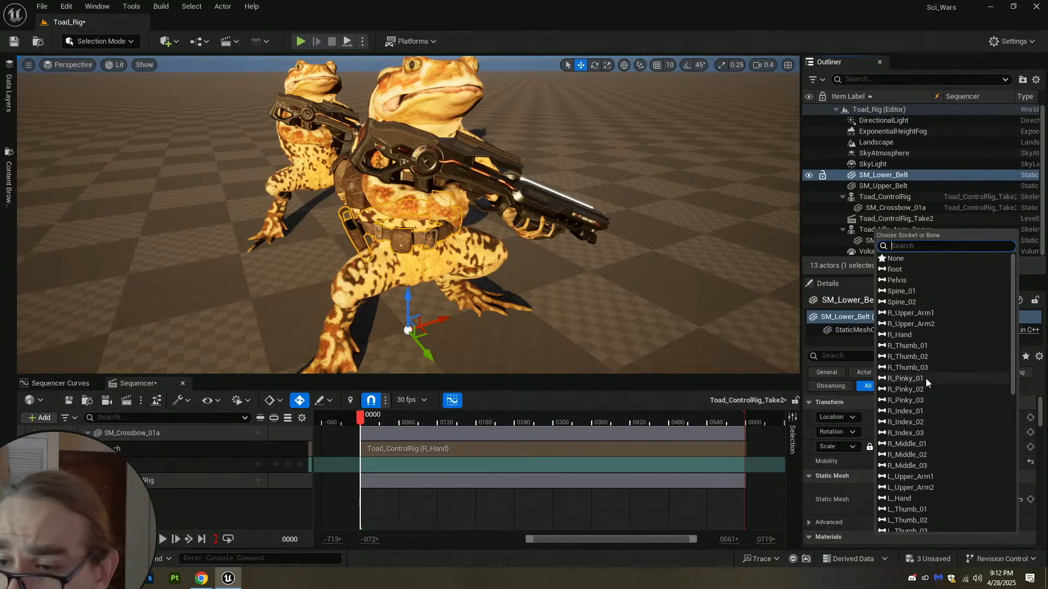
{"action": "scroll", "coordinate": [922, 477], "scroll_direction": "down", "scroll_amount": 3}
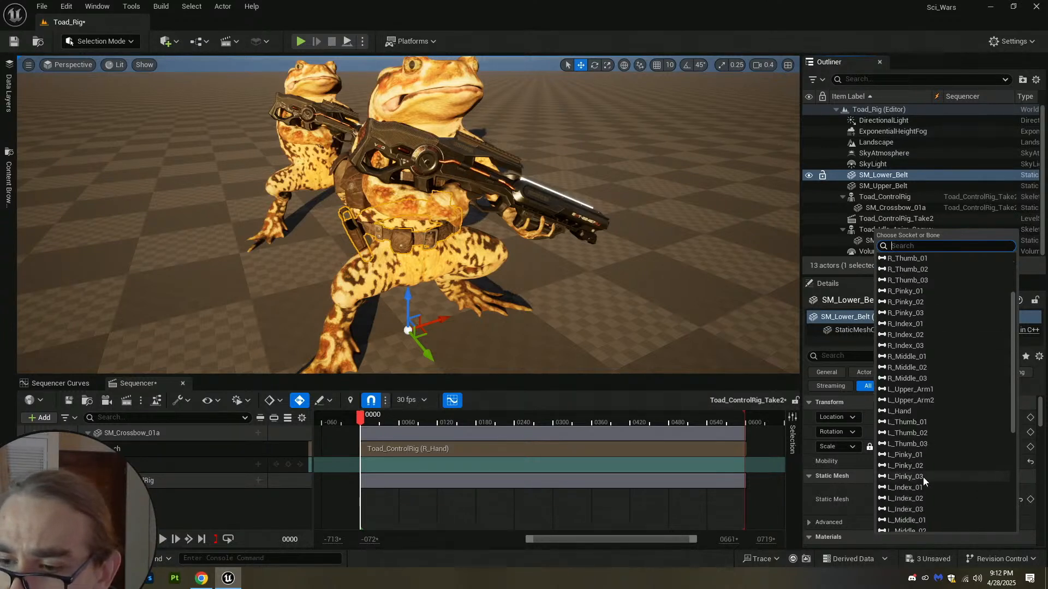
{"action": "scroll", "coordinate": [925, 431], "scroll_direction": "up", "scroll_amount": 3}
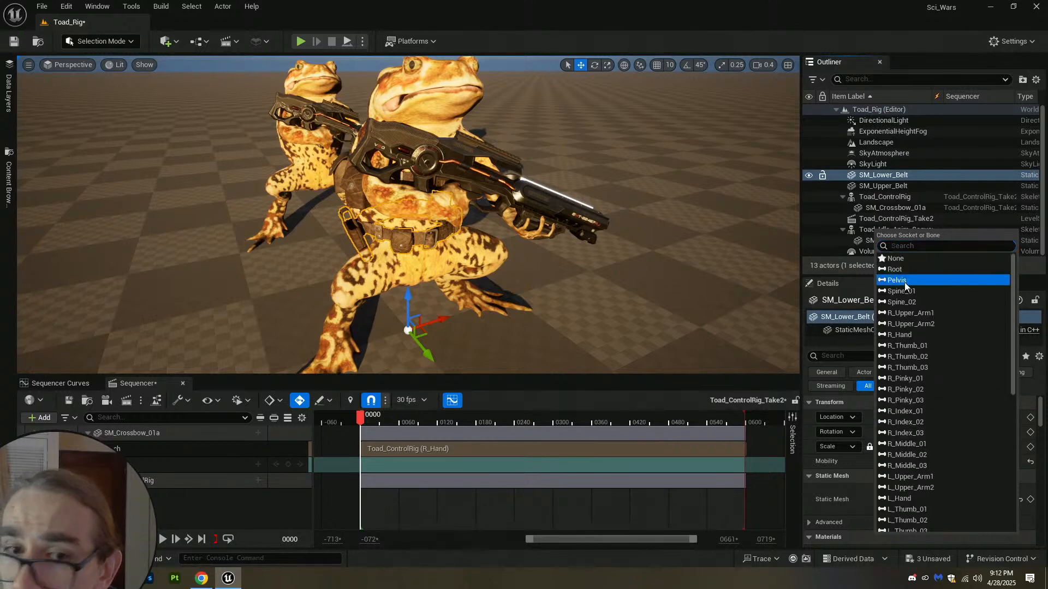
{"action": "left_click", "coordinate": [903, 280]}
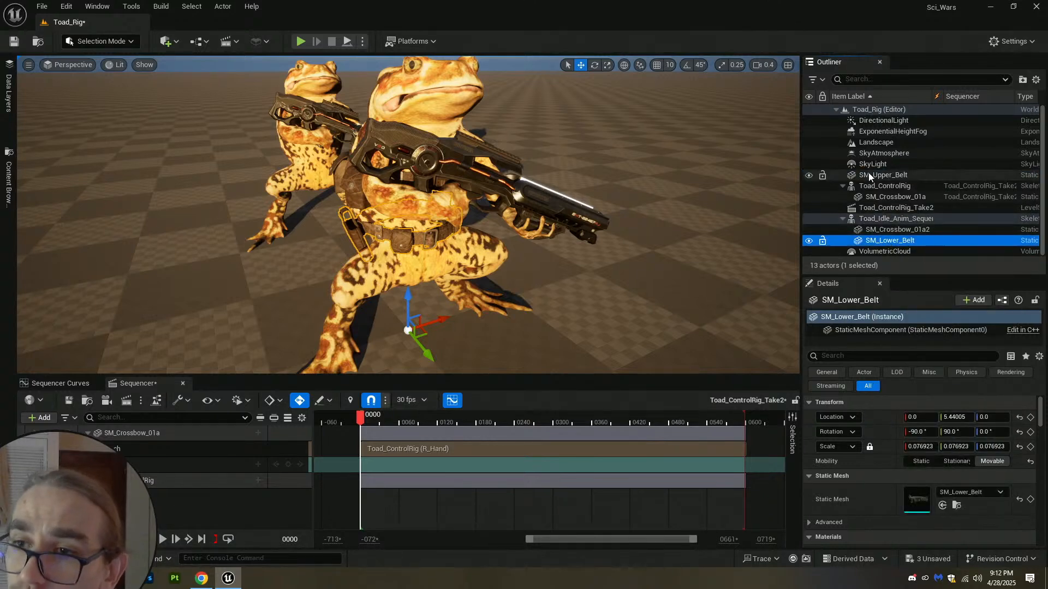
Set SM_Upper_Belt's mobility to Movable and attach it to the Spine_02 bone of Toad_Idle_Anim_Sequence.
{"action": "mouse_move", "coordinate": [882, 178]}
{"action": "left_mouse_down"}
{"action": "mouse_move", "coordinate": [895, 236]}
{"action": "mouse_move", "coordinate": [873, 222]}
{"action": "mouse_move", "coordinate": [872, 177]}
{"action": "left_mouse_up"}
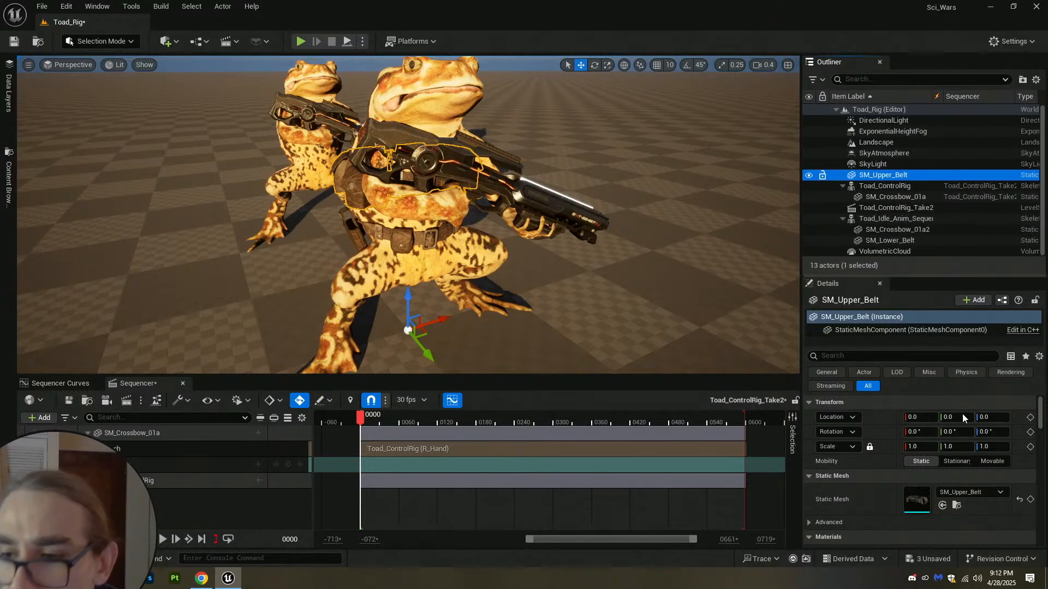
{"action": "left_click", "coordinate": [986, 461]}
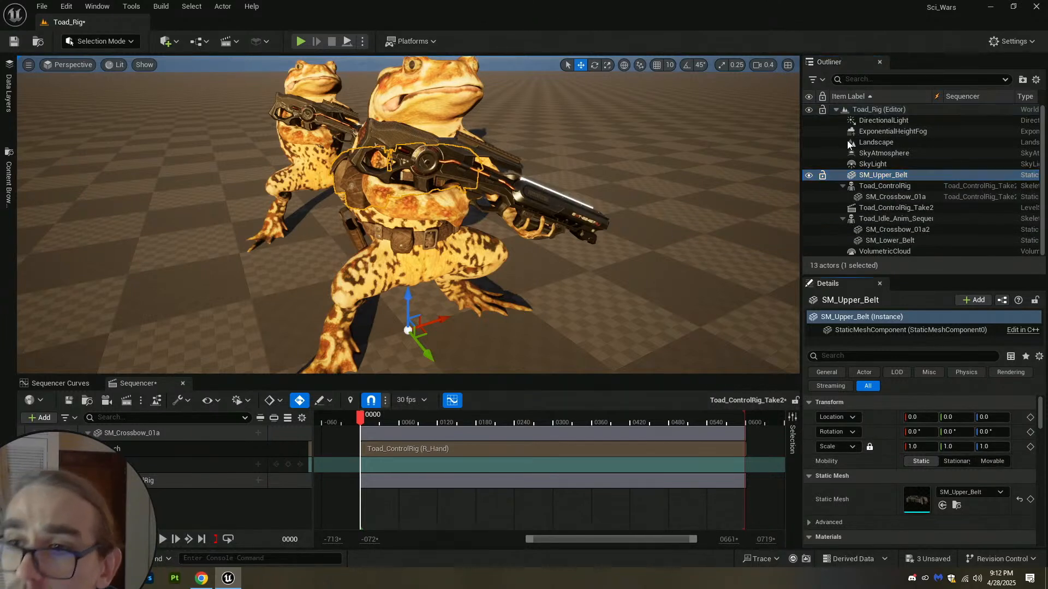
{"action": "left_click", "coordinate": [995, 461]}
{"action": "left_click_drag", "start_coordinate": [879, 175], "coordinate": [892, 218]}
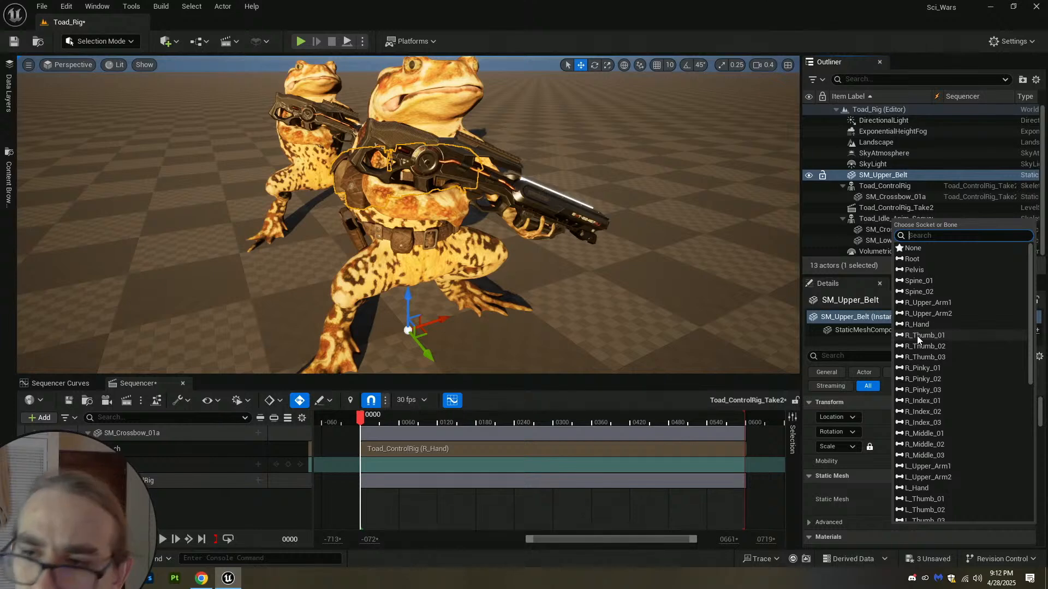
{"action": "left_click", "coordinate": [920, 290]}
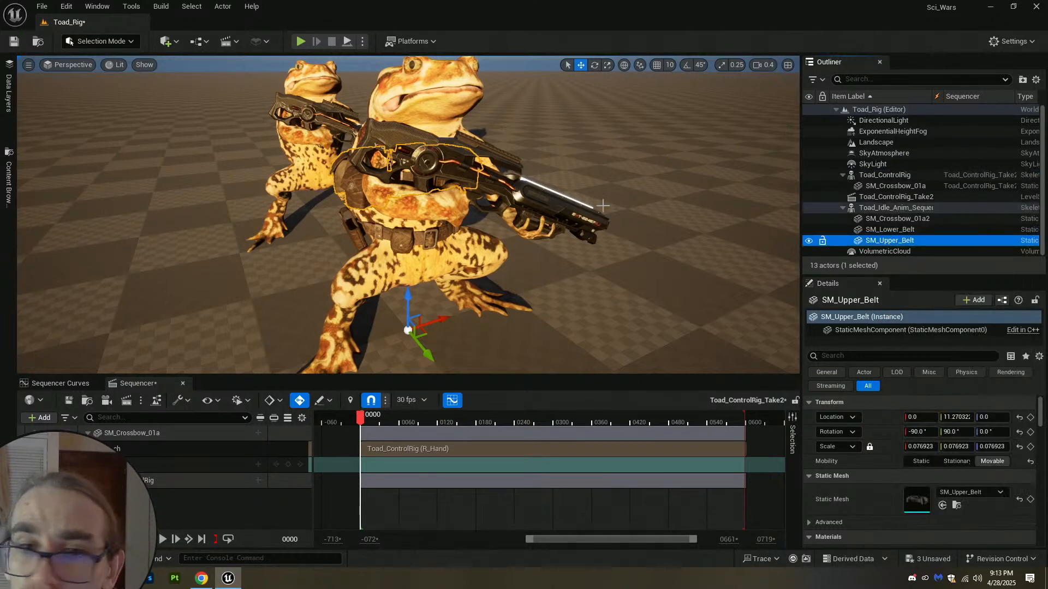
Clear the selection and save the Toad_Rig level.
{"action": "right_click_drag", "start_coordinate": [555, 125], "coordinate": [603, 161]}
{"action": "key", "text": "Escape"}
{"action": "left_click", "coordinate": [14, 41]}
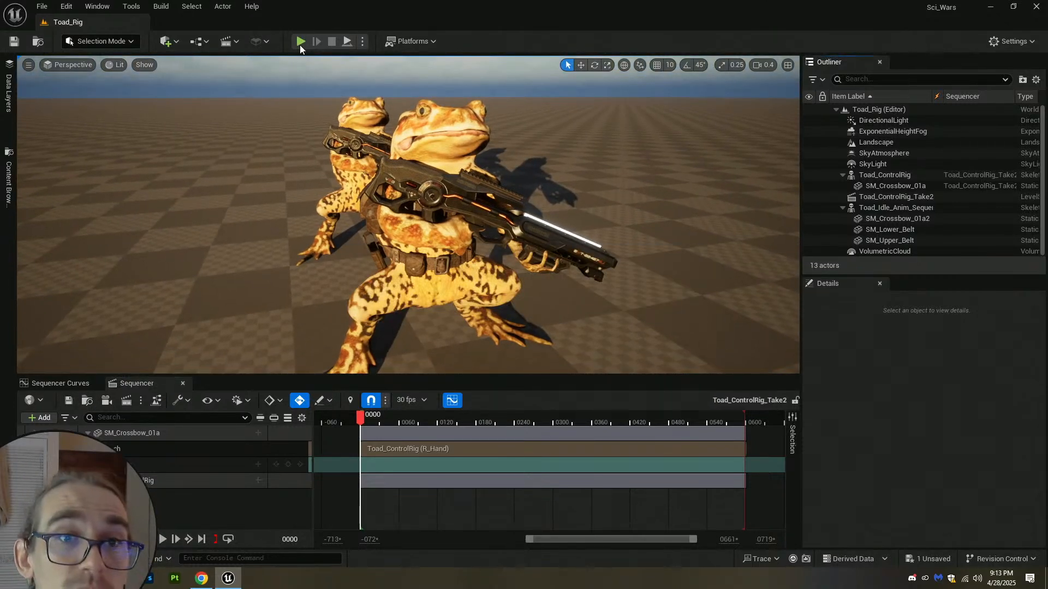
Play the level full screen to examine from several sides how the belts and crossbow follow the toad's idle animation.
{"action": "right_click_drag", "start_coordinate": [428, 143], "coordinate": [457, 115]}
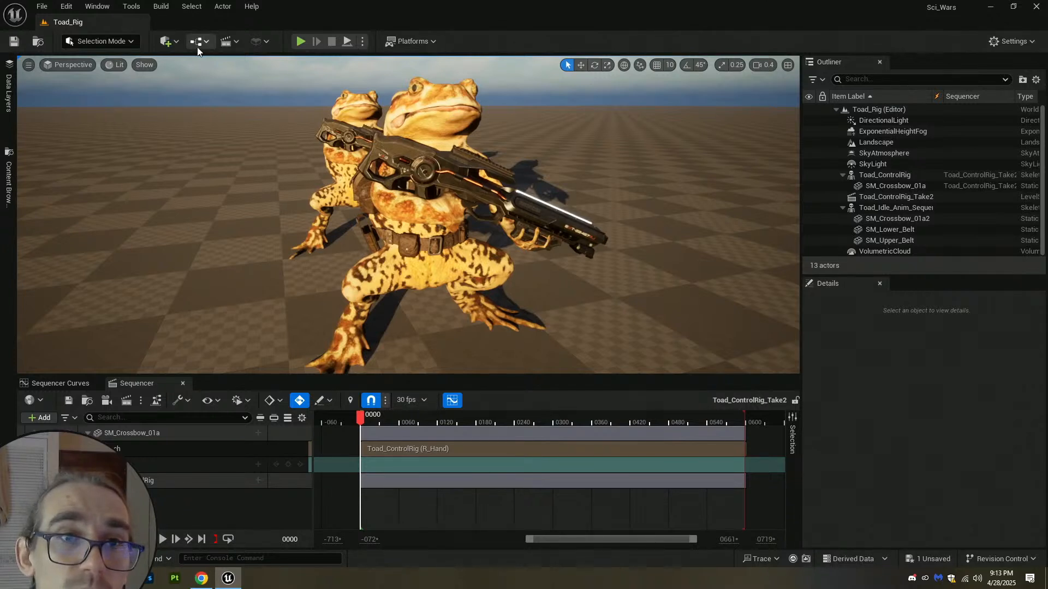
{"action": "scroll", "coordinate": [449, 94], "scroll_direction": "up", "scroll_amount": 2}
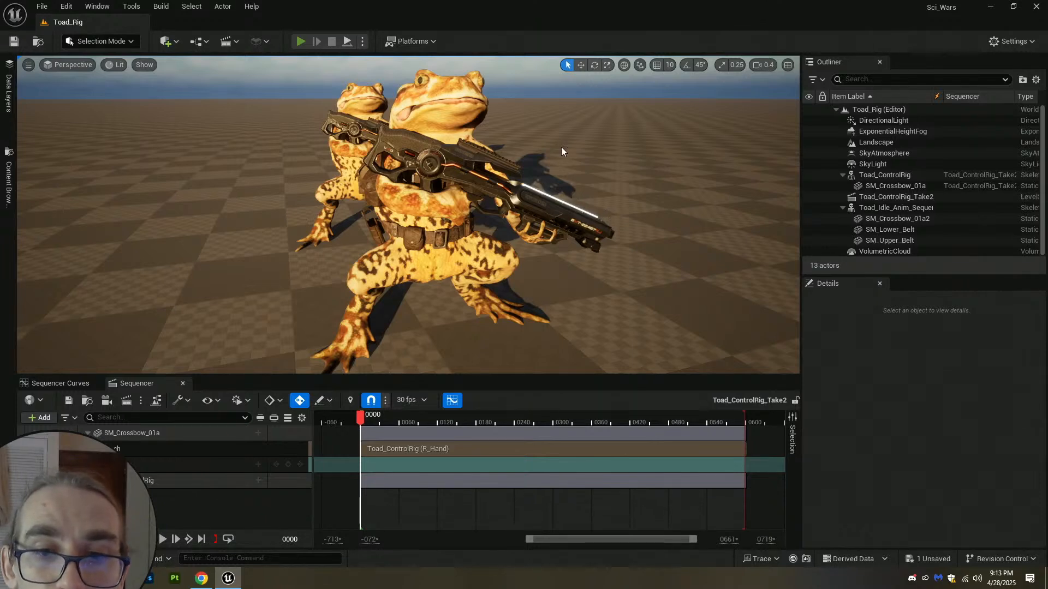
{"action": "key", "text": "alt+p"}
{"action": "key", "text": "F11"}
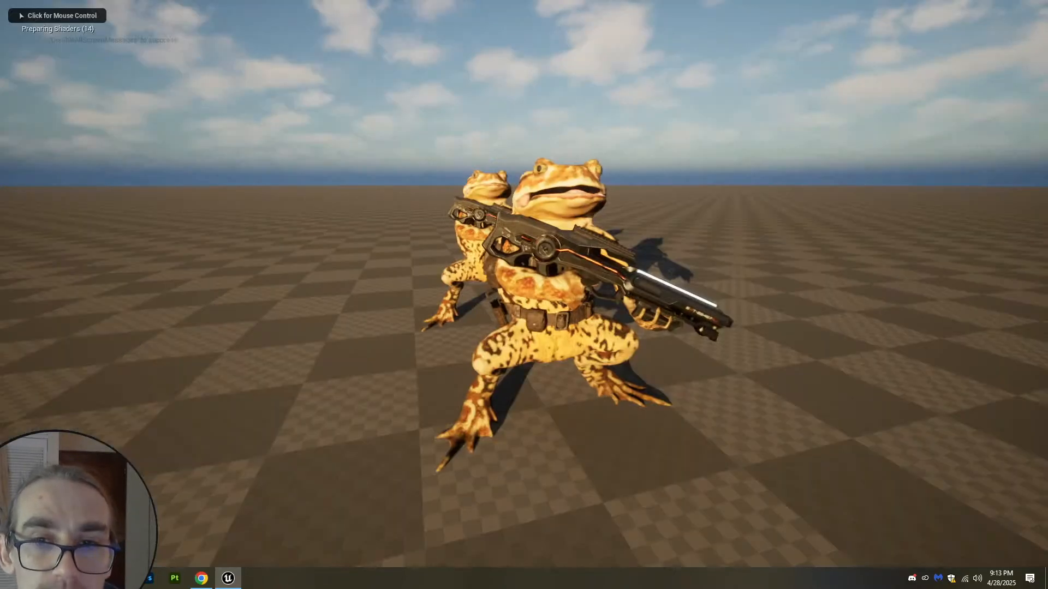
{"action": "left_click", "coordinate": [540, 181]}
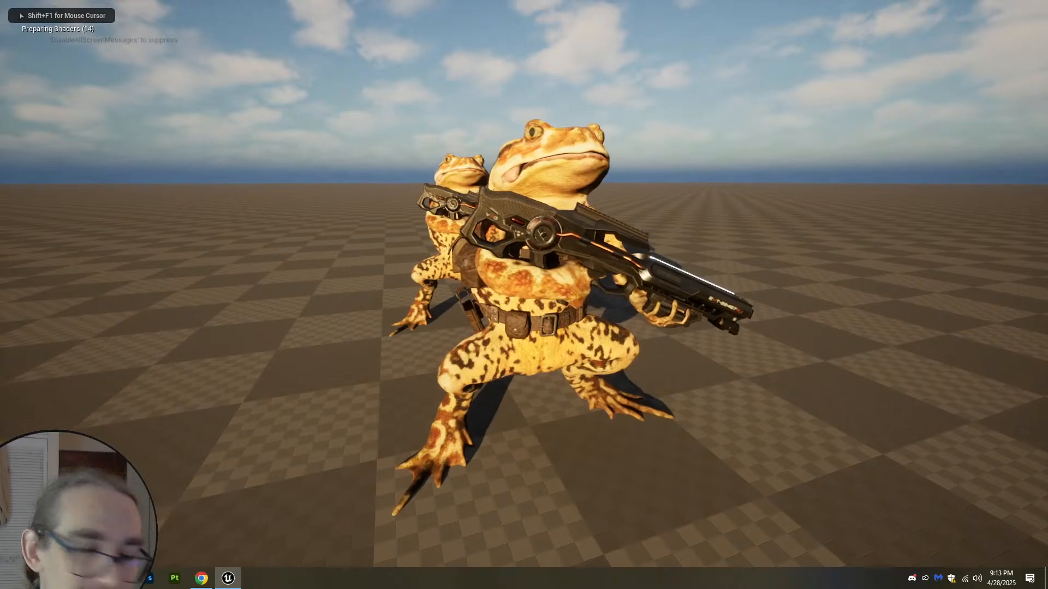
{"action": "key", "text": "d"}
{"action": "key", "text": "d"}
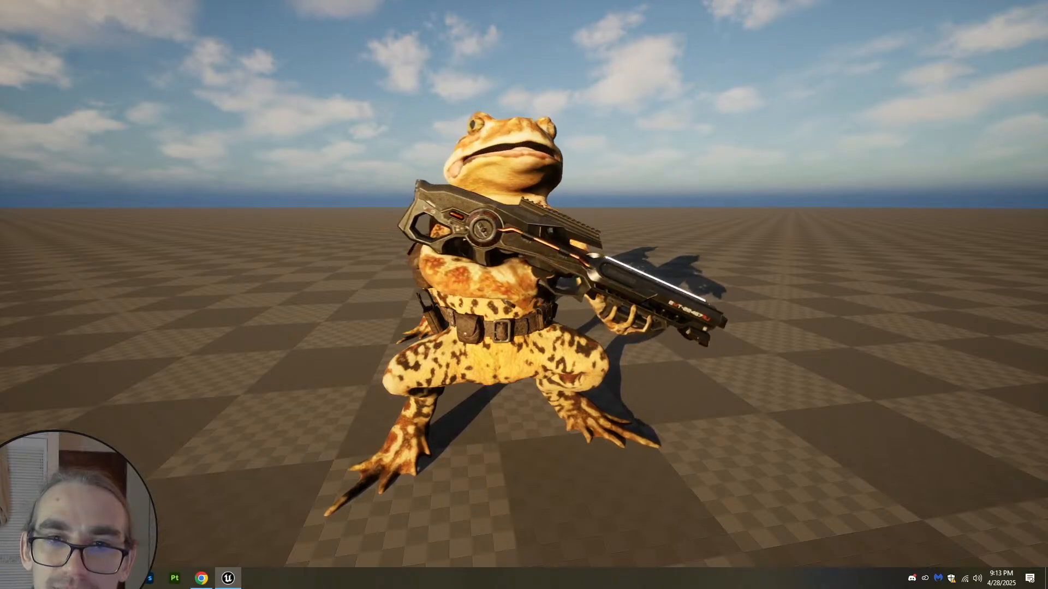
{"action": "key", "text": "s"}
{"action": "key", "text": "w"}
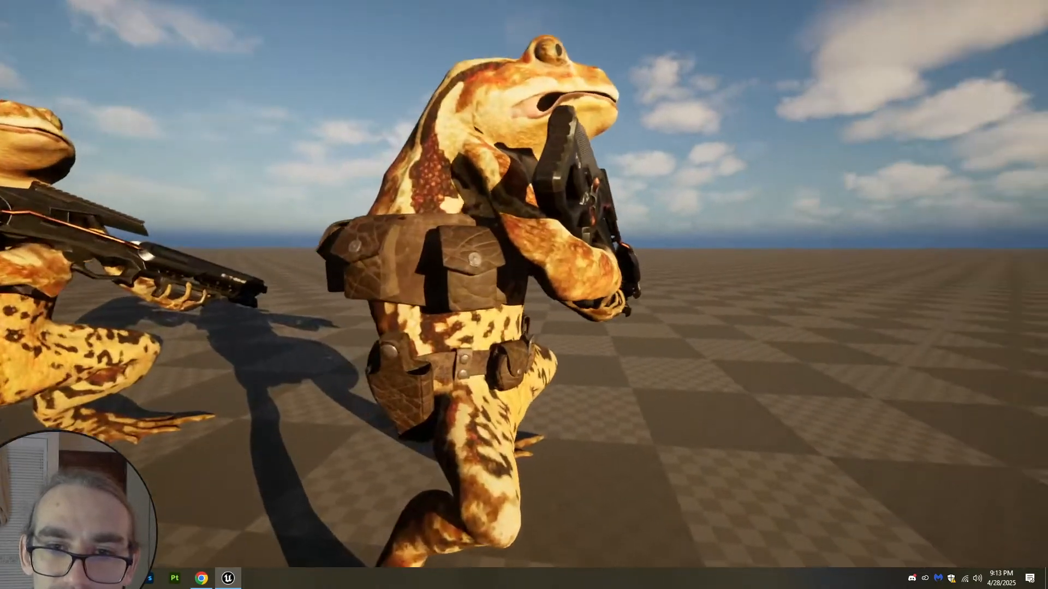
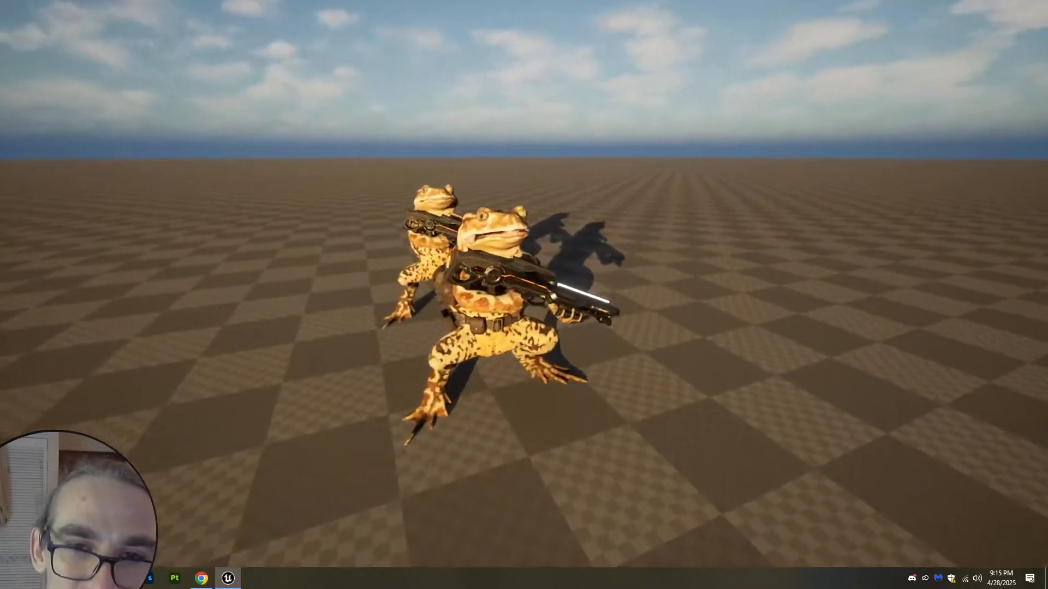
{"action": "key", "text": "Escape"}
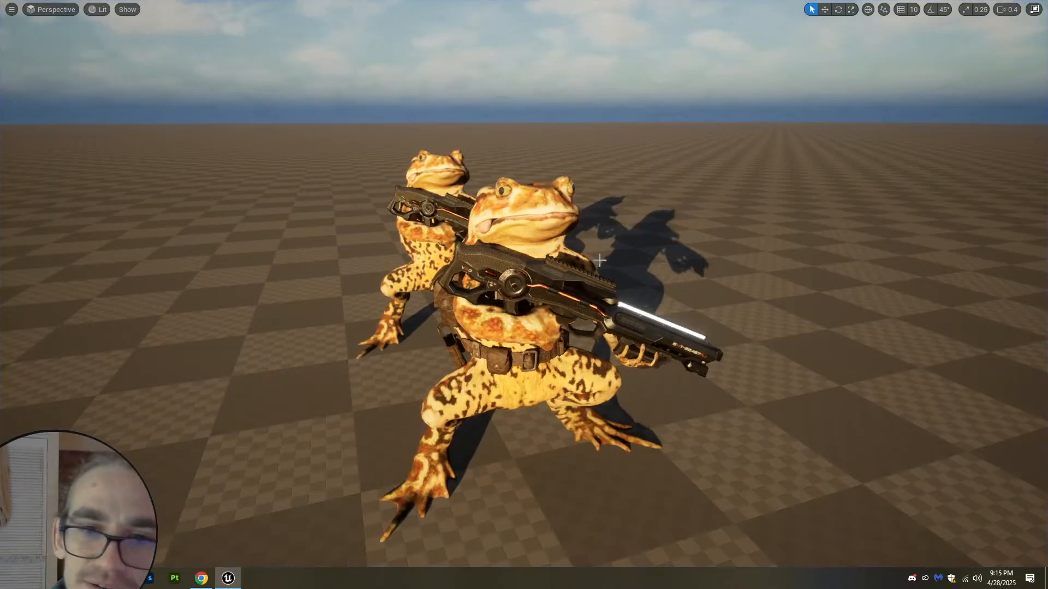
{"action": "key", "text": "F11"}
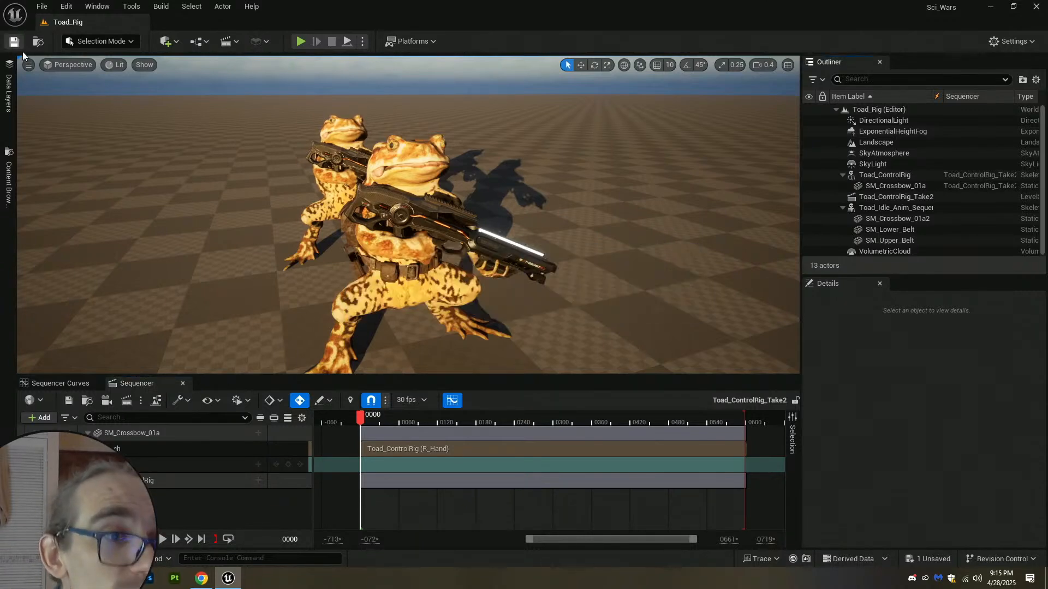
Close the Sequencer and reset Toad_ControlRig's location to 0, 0, 0.
{"action": "left_click", "coordinate": [183, 384]}
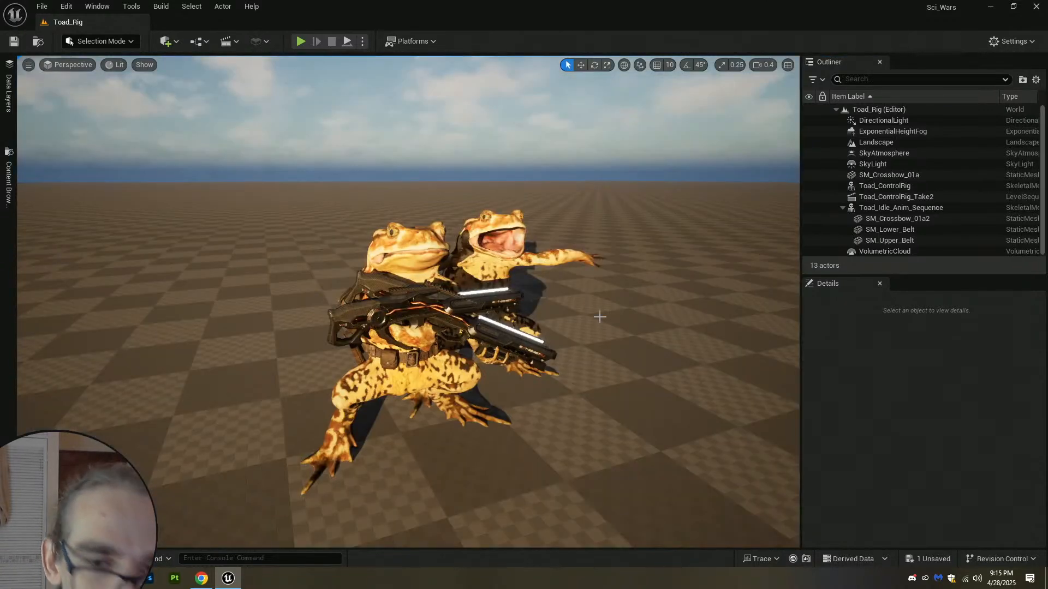
{"action": "mouse_move", "coordinate": [600, 316]}
{"action": "right_mouse_down"}
{"action": "mouse_move", "coordinate": [600, 295]}
{"action": "mouse_move", "coordinate": [639, 295]}
{"action": "mouse_move", "coordinate": [638, 270]}
{"action": "mouse_move", "coordinate": [636, 283]}
{"action": "mouse_move", "coordinate": [540, 303]}
{"action": "mouse_move", "coordinate": [638, 318]}
{"action": "mouse_move", "coordinate": [639, 332]}
{"action": "mouse_move", "coordinate": [635, 307]}
{"action": "mouse_move", "coordinate": [603, 306]}
{"action": "right_mouse_up"}
{"action": "key", "text": "w"}
{"action": "scroll", "coordinate": [600, 317], "scroll_direction": "up", "scroll_amount": 1}
{"action": "key", "text": "e"}
{"action": "key", "text": "d"}
{"action": "key", "text": "a"}
{"action": "key", "text": "s"}
{"action": "left_click", "coordinate": [607, 300]}
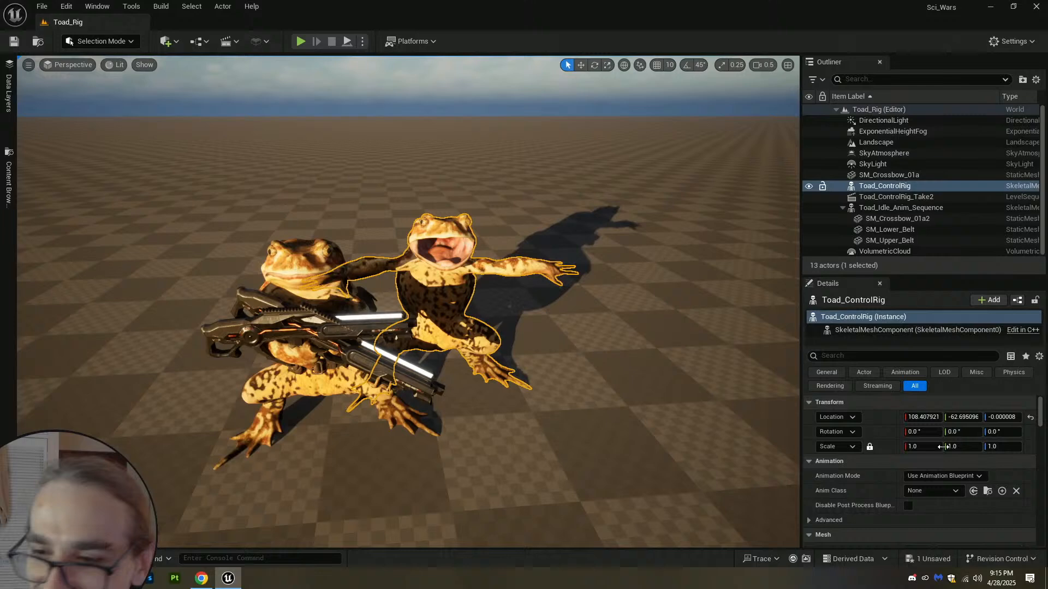
{"action": "left_click", "coordinate": [1028, 417]}
Move Toad_ControlRig back along the Y axis to about -235, behind the baked animation toad.
{"action": "right_click_drag", "start_coordinate": [425, 284], "coordinate": [491, 312]}
{"action": "key", "text": "a"}
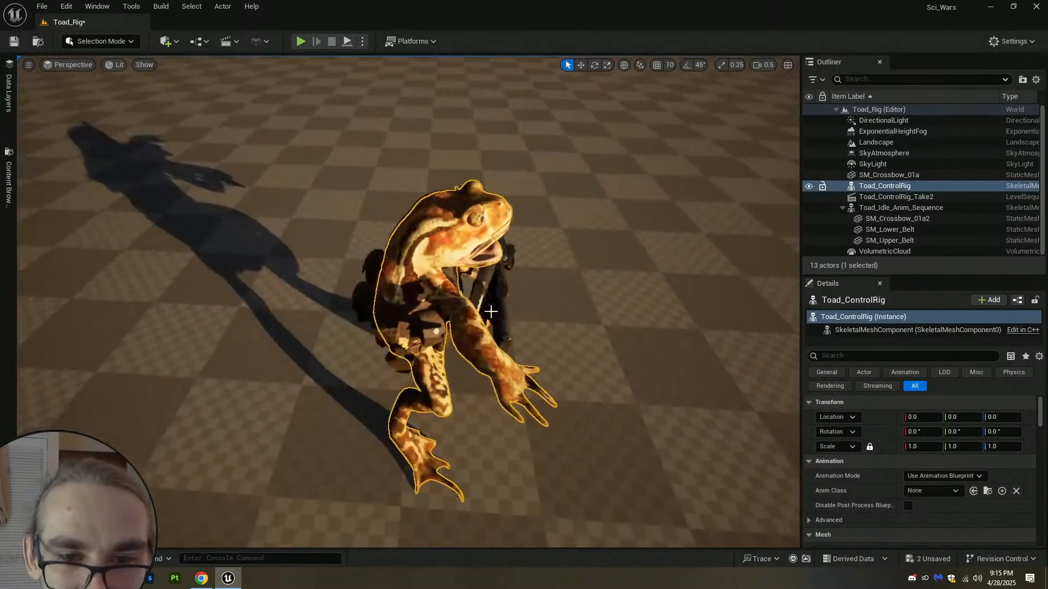
{"action": "key", "text": "w"}
{"action": "left_click_drag", "start_coordinate": [472, 375], "coordinate": [215, 393]}
{"action": "key", "text": "Escape"}
{"action": "key", "text": "d"}
{"action": "right_click_drag", "start_coordinate": [215, 392], "coordinate": [60, 322]}
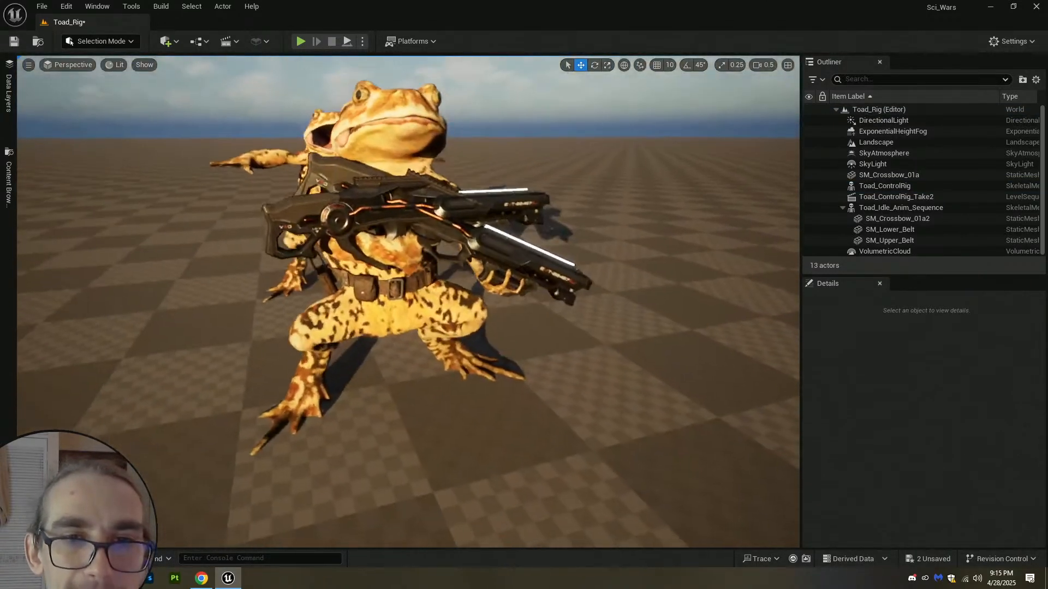
{"action": "key", "text": "s"}
{"action": "right_click_drag", "start_coordinate": [294, 208], "coordinate": [294, 278]}
{"action": "key", "text": "e"}
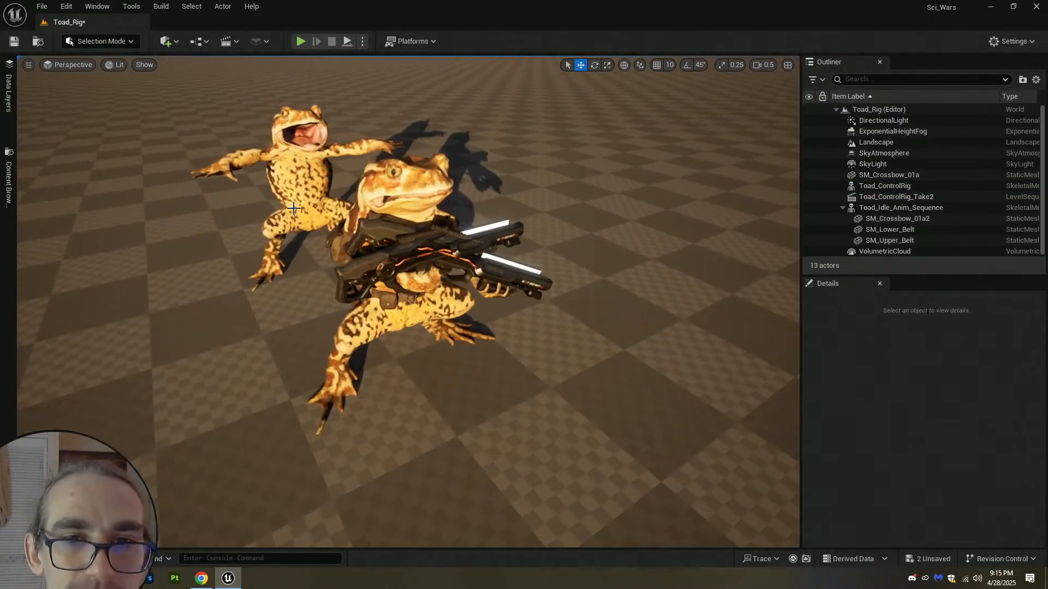
Reset Toad_ControlRig's location to 0, 0, 0 and hide it in the level.
{"action": "left_click", "coordinate": [294, 208]}
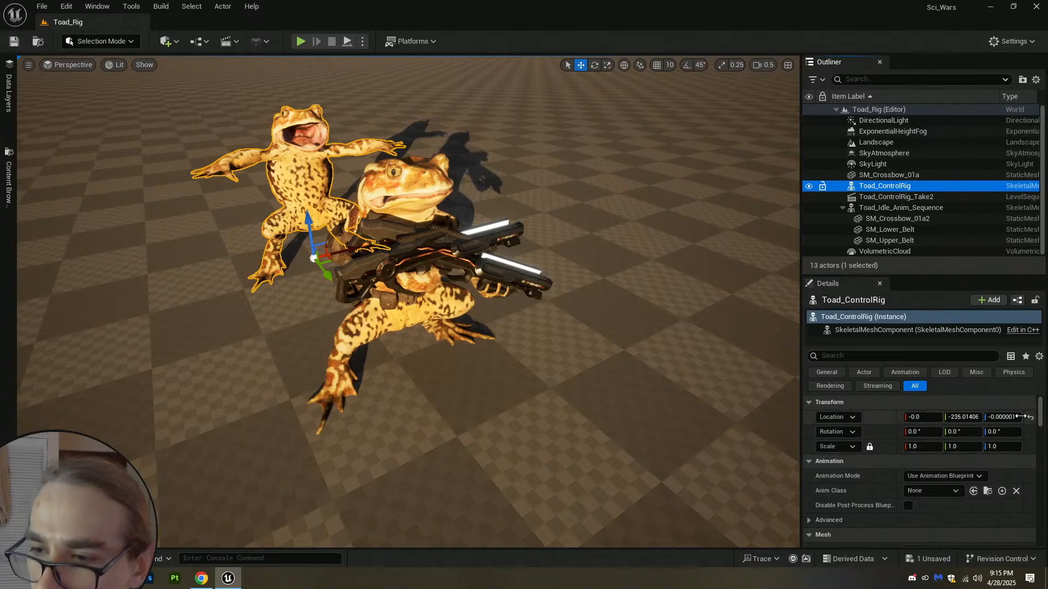
{"action": "left_click", "coordinate": [1030, 417]}
{"action": "key", "text": "q"}
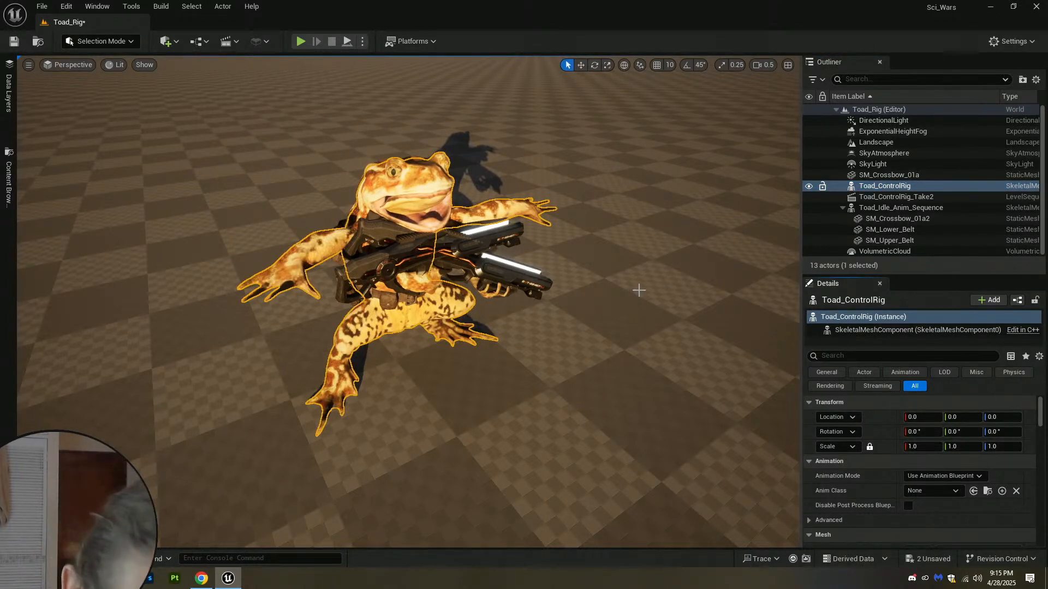
{"action": "left_click", "coordinate": [646, 255]}
{"action": "right_click_drag", "start_coordinate": [500, 225], "coordinate": [510, 177]}
Hide the original crossbow SM_Crossbow_01a so only the crossbow attached to the baked toad is shown.
{"action": "left_click", "coordinate": [521, 292]}
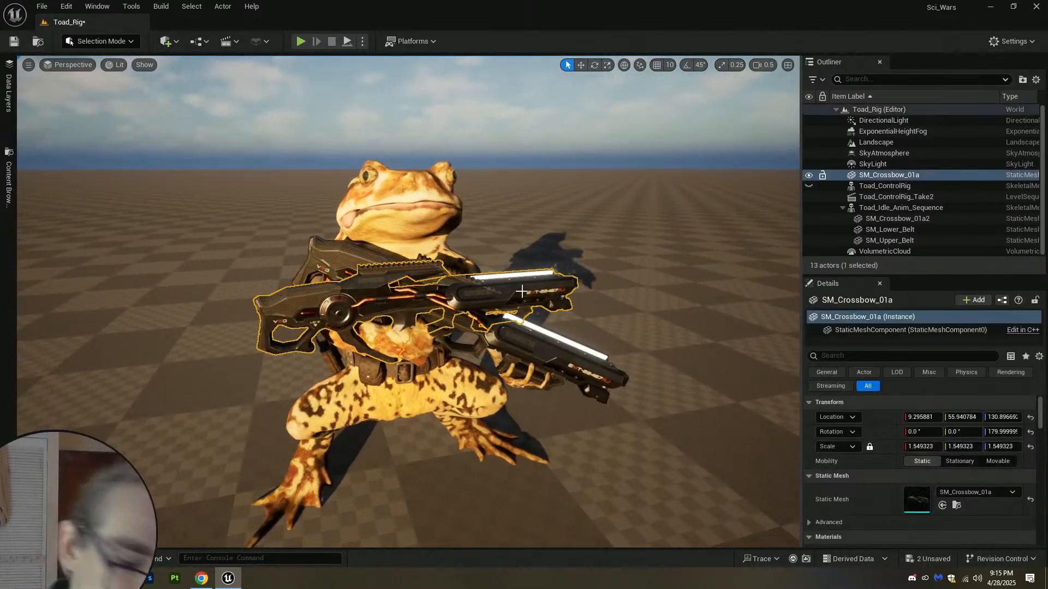
{"action": "key", "text": "h"}
{"action": "scroll", "coordinate": [519, 288], "scroll_direction": "down", "scroll_amount": 2}
{"action": "mouse_move", "coordinate": [535, 273]}
{"action": "right_mouse_down"}
{"action": "mouse_move", "coordinate": [519, 289]}
{"action": "mouse_move", "coordinate": [526, 295]}
{"action": "mouse_move", "coordinate": [523, 280]}
{"action": "right_mouse_up"}
{"action": "key", "text": "s"}
{"action": "scroll", "coordinate": [521, 276], "scroll_direction": "up", "scroll_amount": 1}
{"action": "key", "text": "w"}
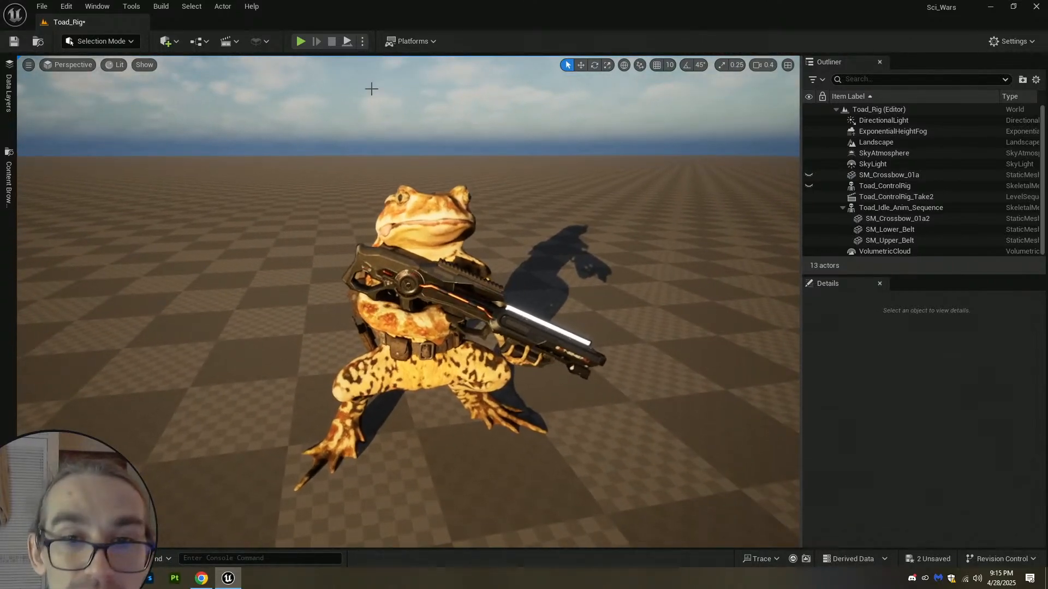
Save the Toad_Rig level and all remaining unsaved assets in the project.
{"action": "left_click", "coordinate": [14, 42]}
{"action": "key", "text": "ctrl+space"}
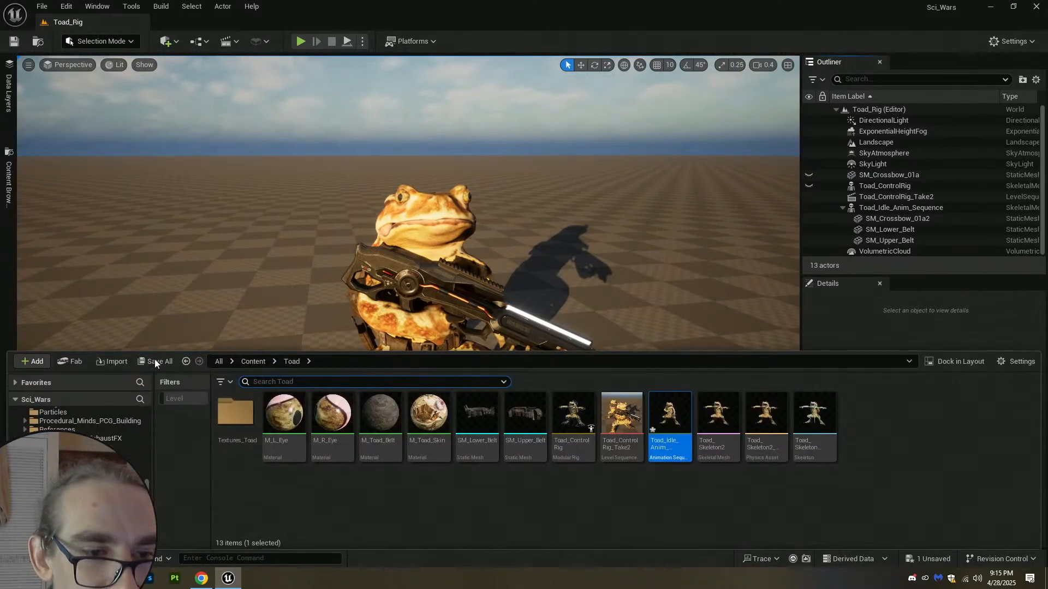
{"action": "left_click", "coordinate": [156, 361]}
{"action": "left_click", "coordinate": [610, 410]}
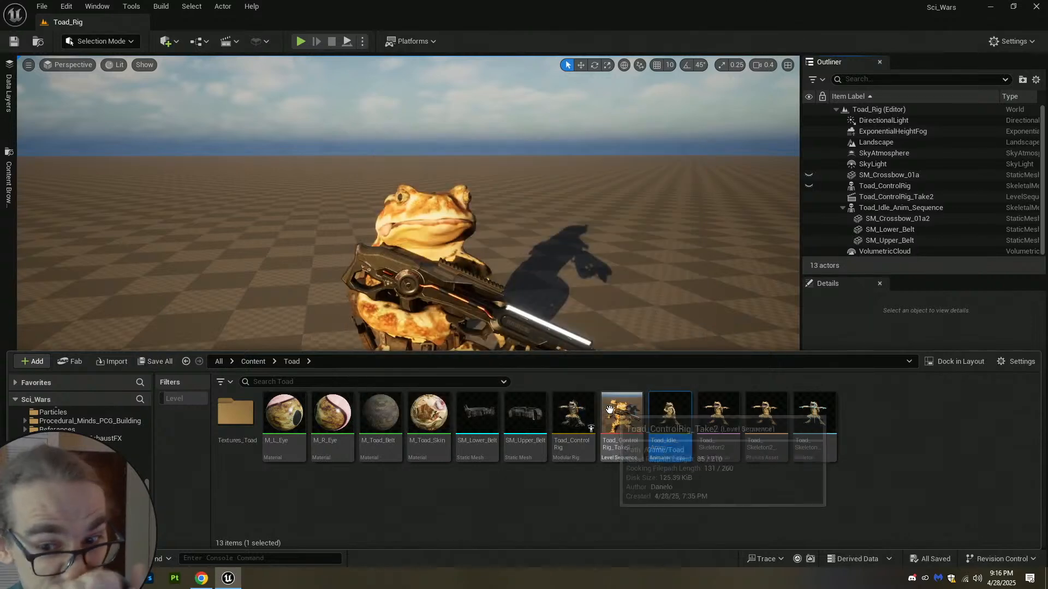
{"action": "left_click", "coordinate": [871, 463]}
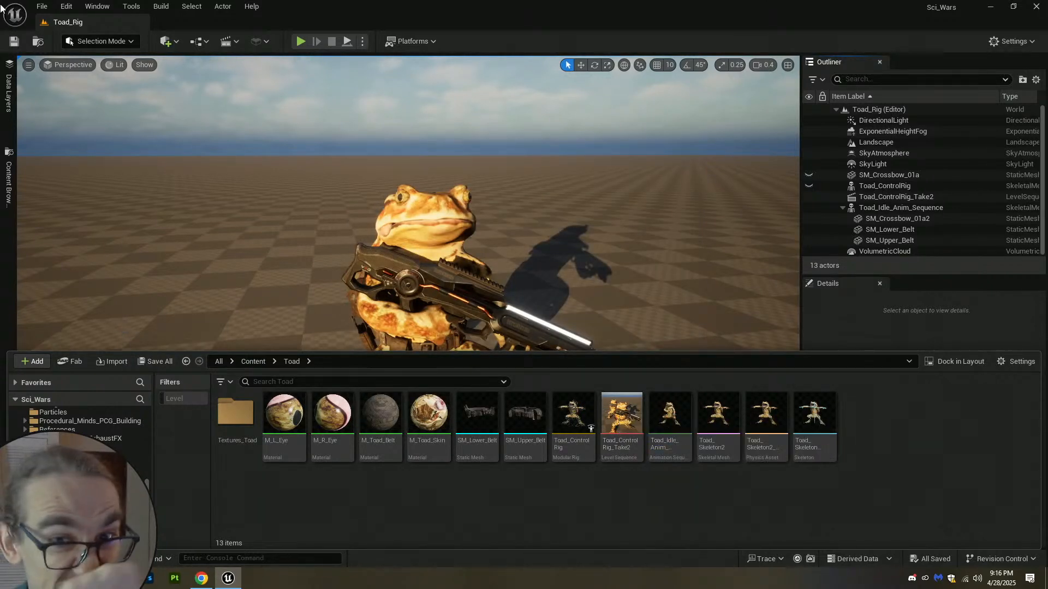
Save the Toad_Rig level and filter the Content folder to list only Level assets.
{"action": "left_click", "coordinate": [14, 41]}
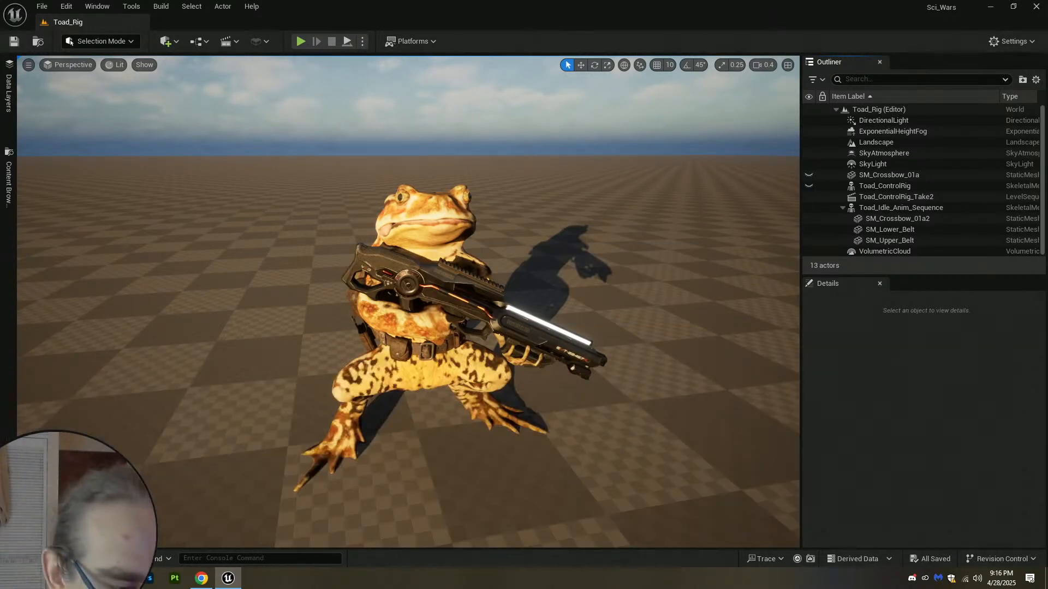
{"action": "key", "text": "ctrl+space"}
{"action": "left_click", "coordinate": [189, 400]}
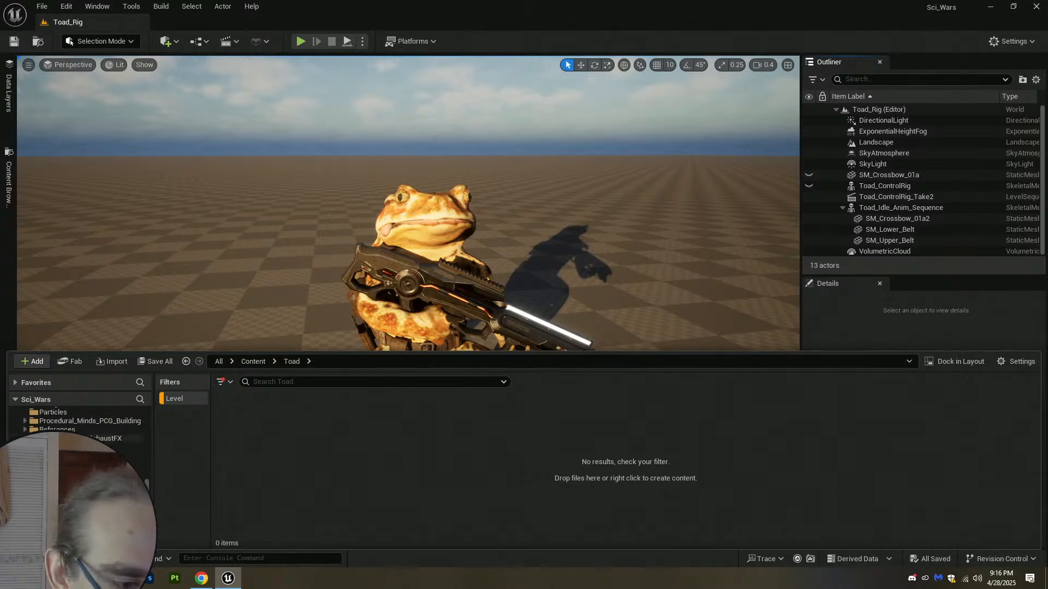
{"action": "scroll", "coordinate": [62, 423], "scroll_direction": "up", "scroll_amount": 5}
{"action": "left_click", "coordinate": [49, 422]}
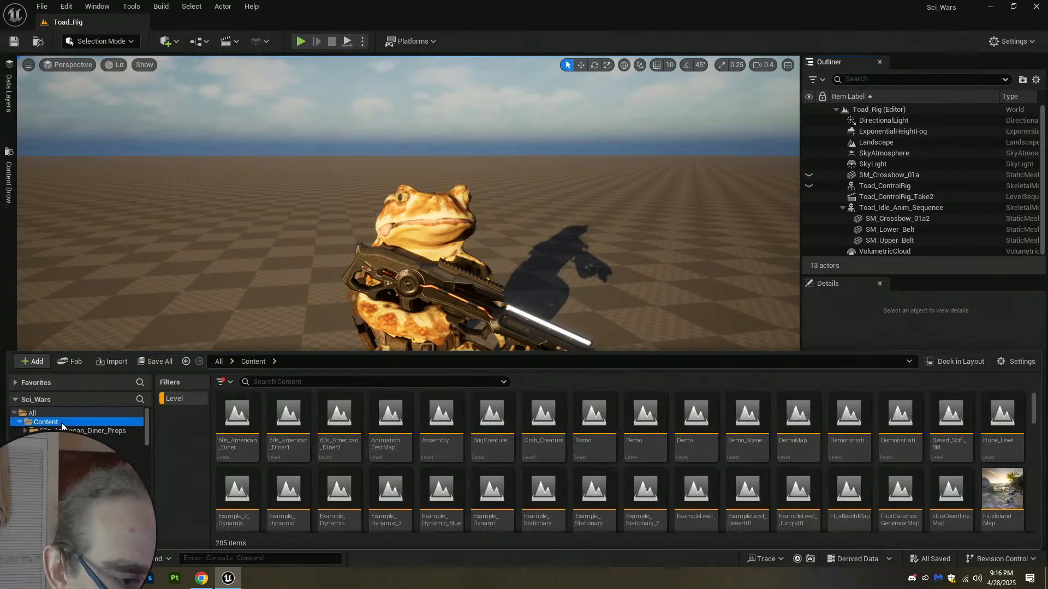
Duplicate Toad_Idle_Anim_Sequence together with its attached crossbow and belts, and place the copy beside the original along the X axis.
{"action": "left_click", "coordinate": [900, 208]}
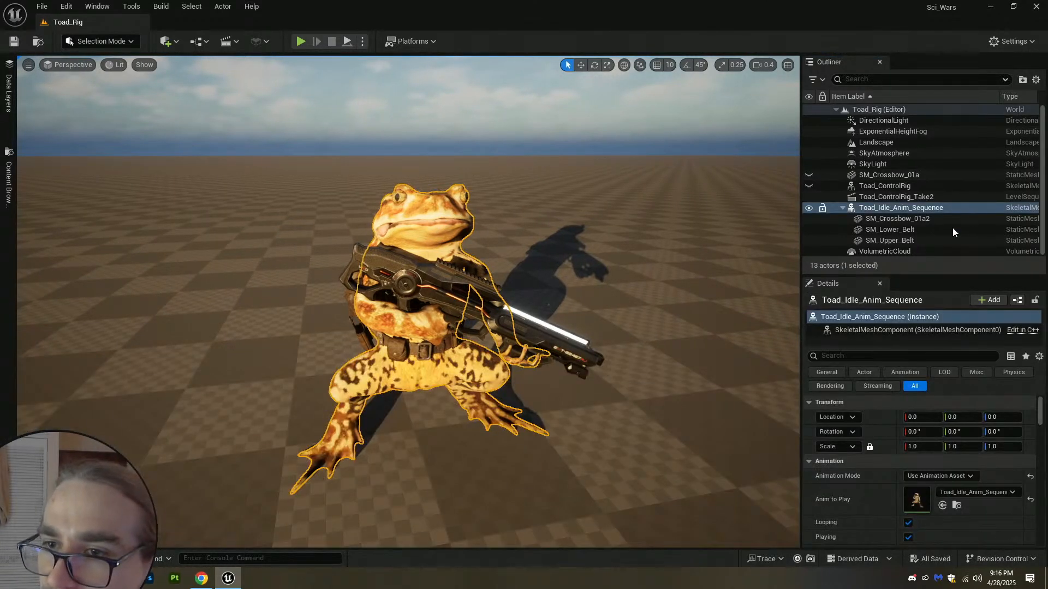
{"action": "left_click", "coordinate": [897, 239], "text": "shift"}
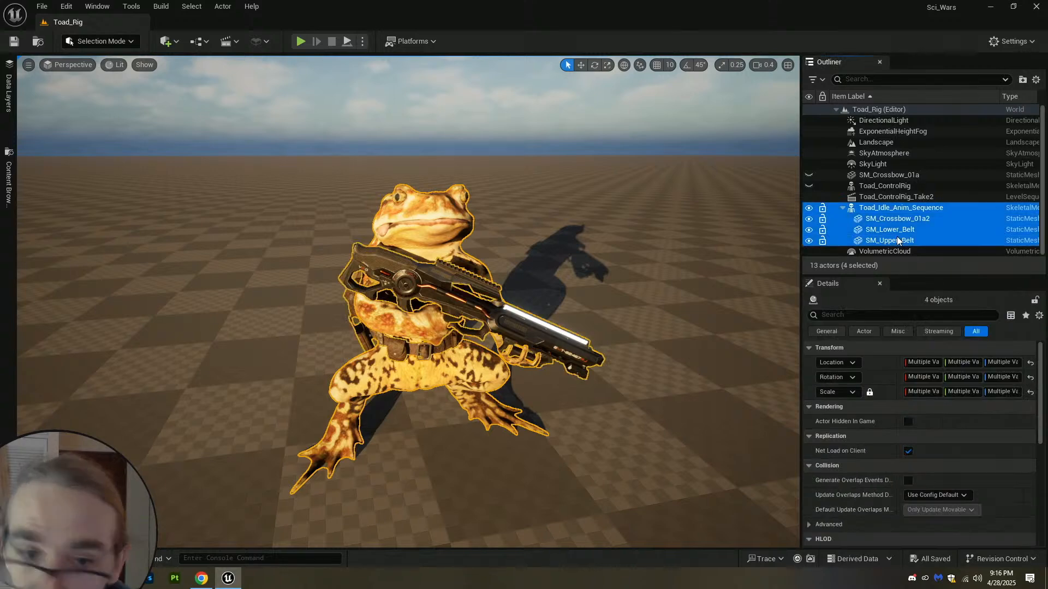
{"action": "left_click", "coordinate": [881, 209]}
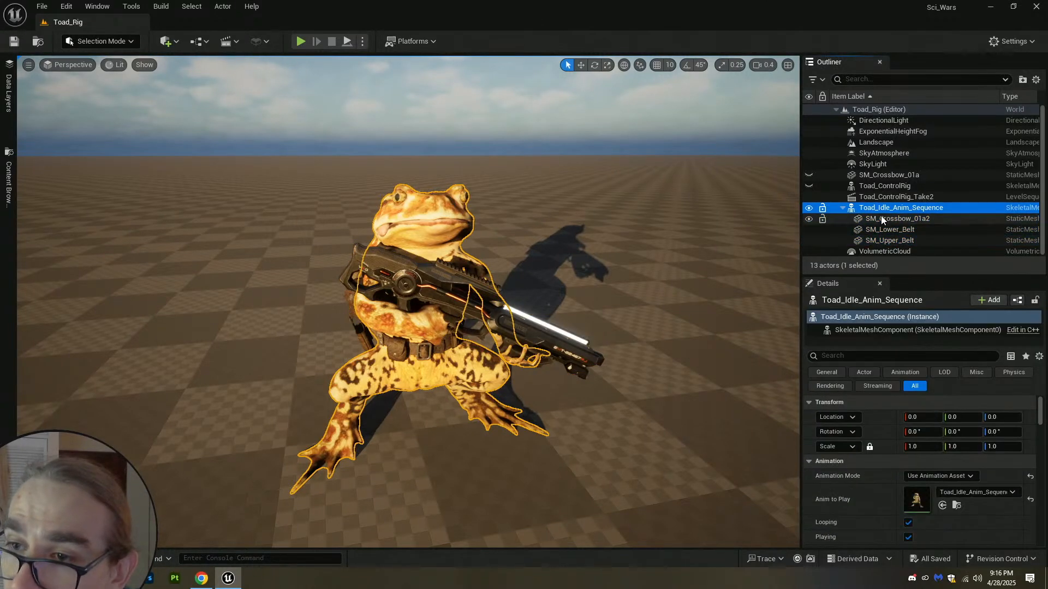
{"action": "left_click", "coordinate": [885, 240], "text": "shift"}
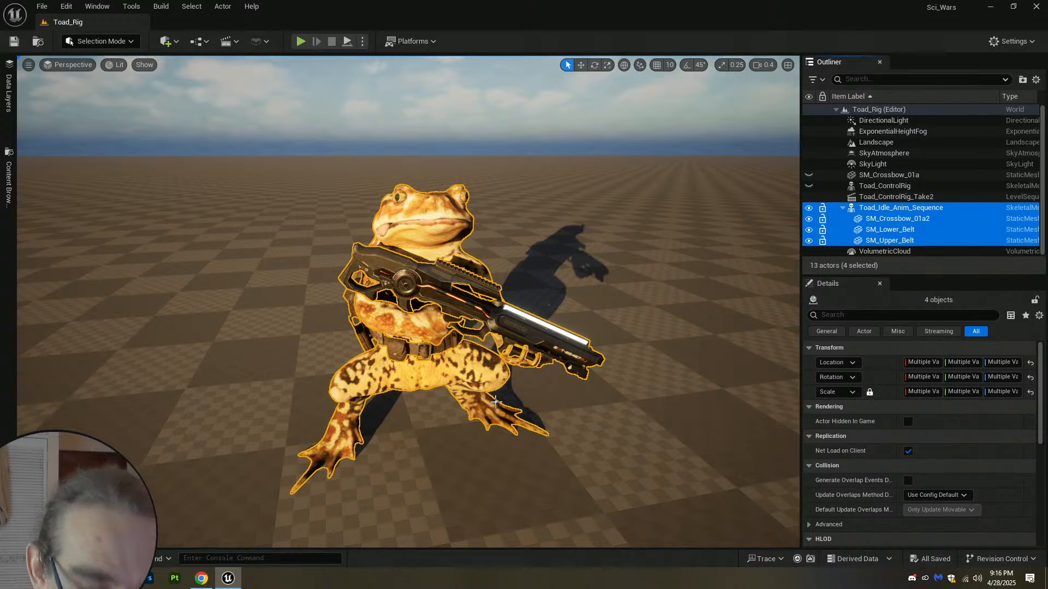
{"action": "key", "text": "ctrl+d"}
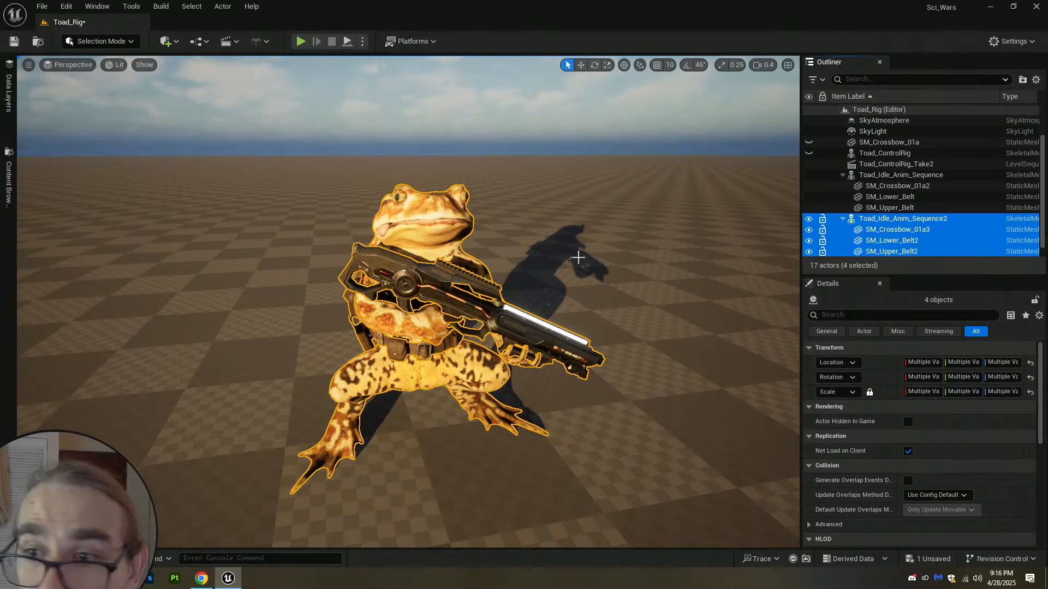
{"action": "key", "text": "w"}
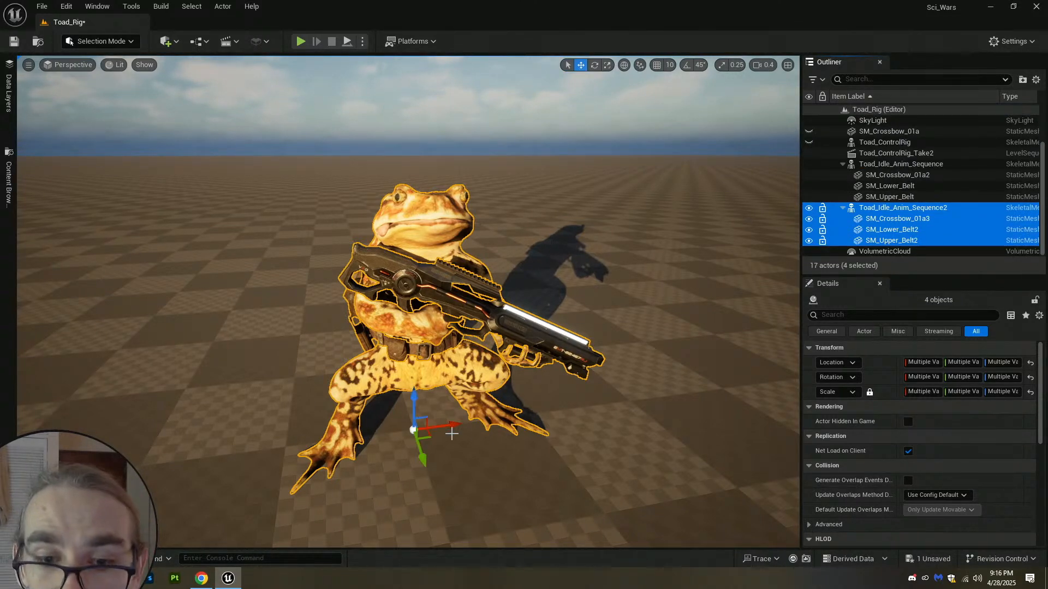
{"action": "left_click_drag", "start_coordinate": [452, 434], "coordinate": [665, 426]}
{"action": "right_click_drag", "start_coordinate": [581, 382], "coordinate": [616, 373]}
{"action": "key", "text": "s"}
{"action": "key", "text": "Escape"}
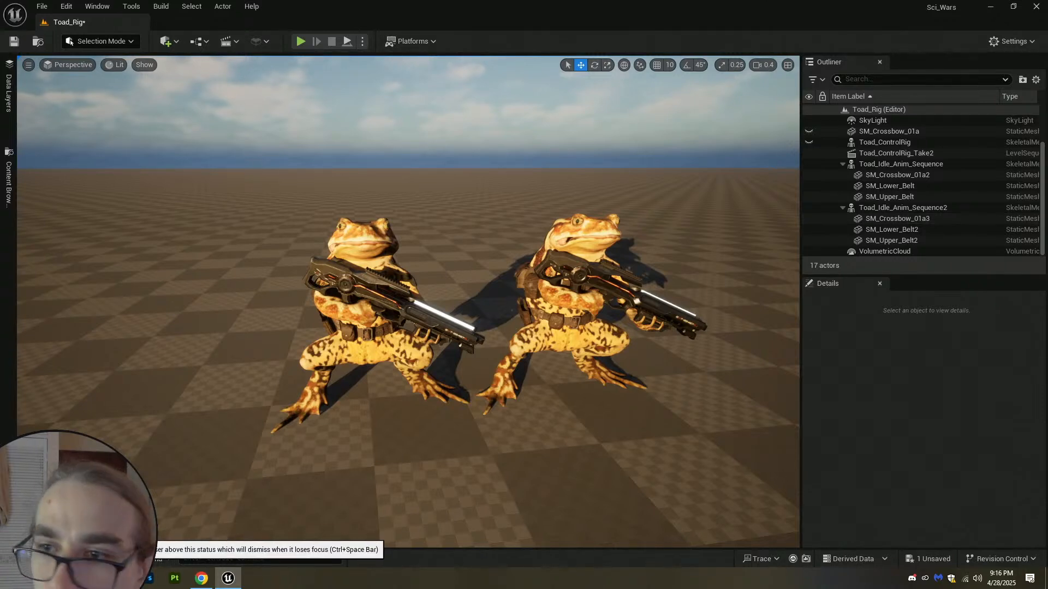
Delete the duplicate toad Toad_Idle_Anim_Sequence2 with its attached crossbow and belts.
{"action": "left_click", "coordinate": [921, 207]}
{"action": "left_click", "coordinate": [913, 236], "text": "shift"}
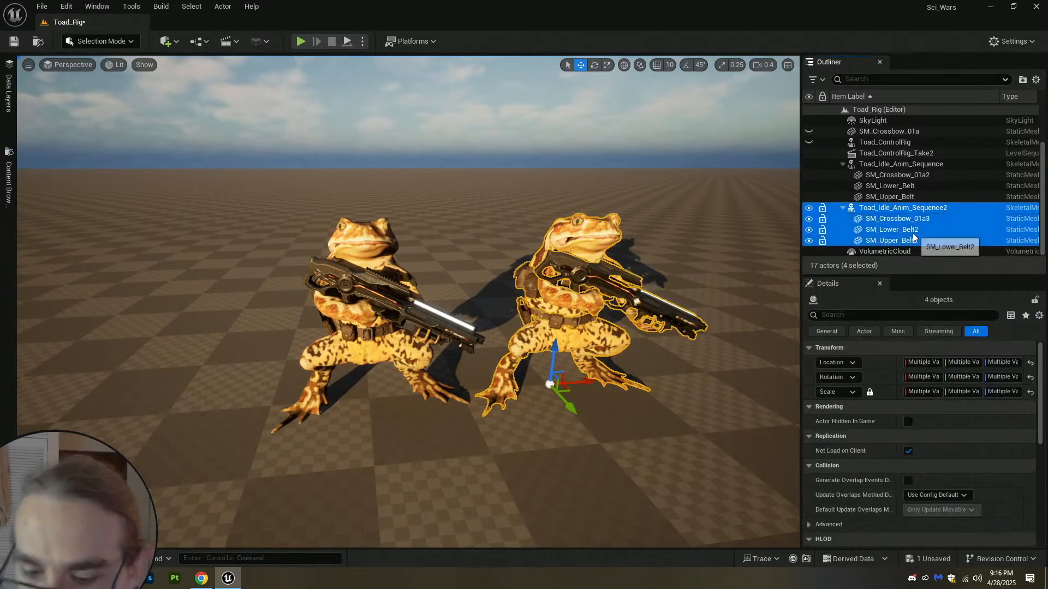
{"action": "key", "text": "Delete"}
Frame the original toad closely in the viewport and save the Toad_Rig level.
{"action": "right_click_drag", "start_coordinate": [431, 193], "coordinate": [390, 204]}
{"action": "key", "text": "w"}
{"action": "key", "text": "w"}
{"action": "key", "text": "s"}
{"action": "key", "text": "s"}
{"action": "right_click_drag", "start_coordinate": [518, 164], "coordinate": [508, 187]}
{"action": "key", "text": "s"}
{"action": "key", "text": "w"}
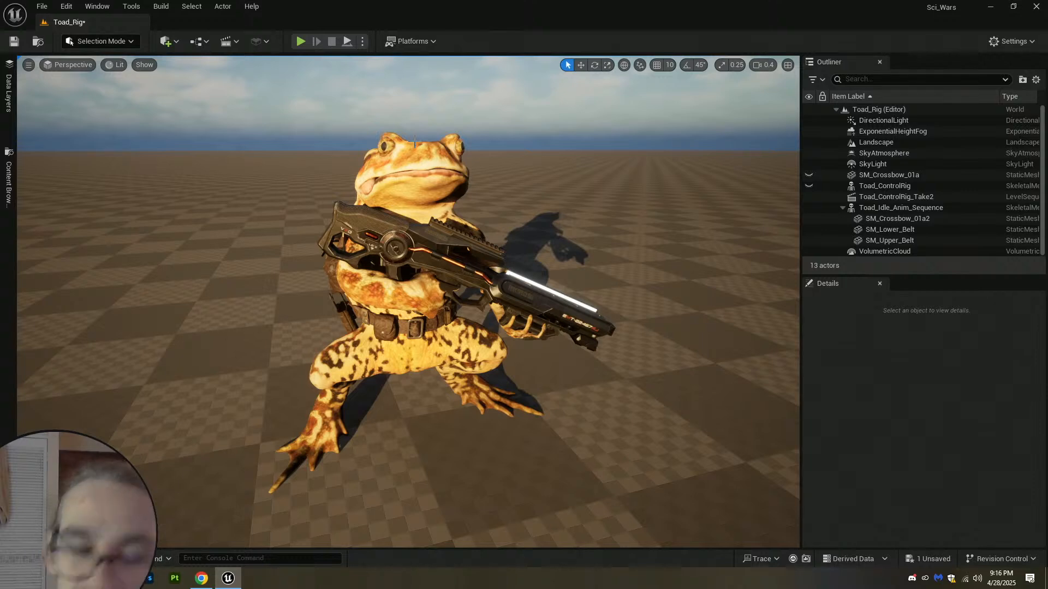
{"action": "left_click", "coordinate": [14, 41]}
Find the RPG_Engine folder in the project's Content tree and show its levels.
{"action": "key", "text": "ctrl+space"}
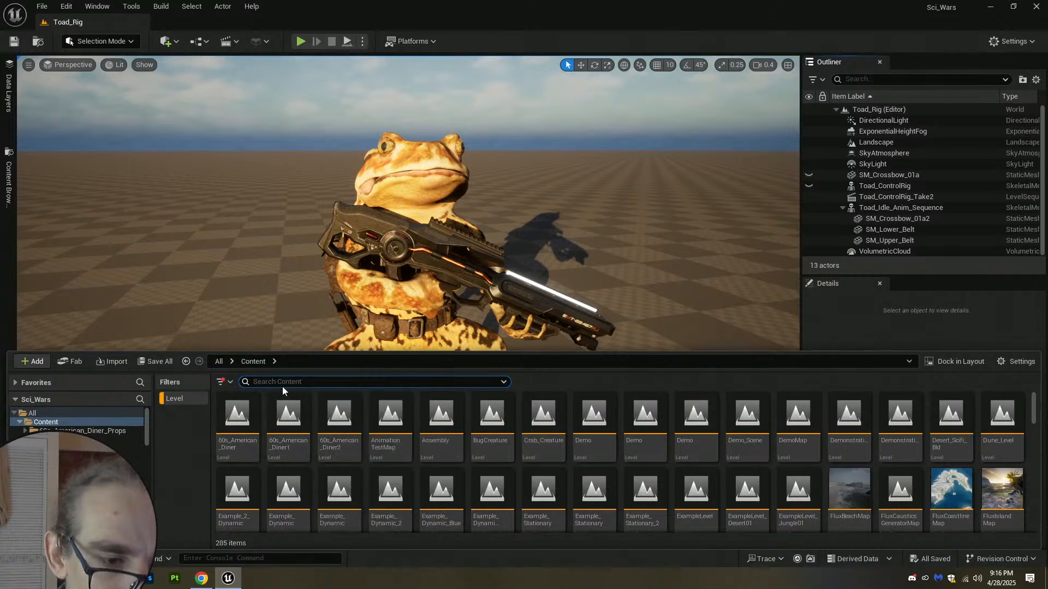
{"action": "scroll", "coordinate": [79, 429], "scroll_direction": "down", "scroll_amount": 2}
{"action": "scroll", "coordinate": [79, 429], "scroll_direction": "up", "scroll_amount": 2}
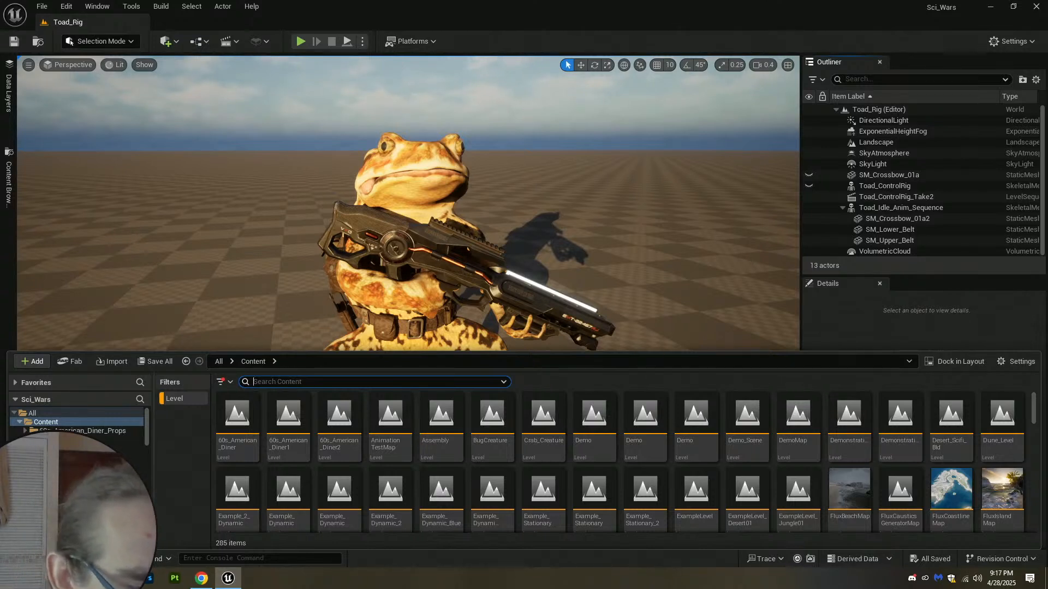
{"action": "scroll", "coordinate": [109, 483], "scroll_direction": "down", "scroll_amount": 5}
{"action": "scroll", "coordinate": [109, 483], "scroll_direction": "down", "scroll_amount": 2}
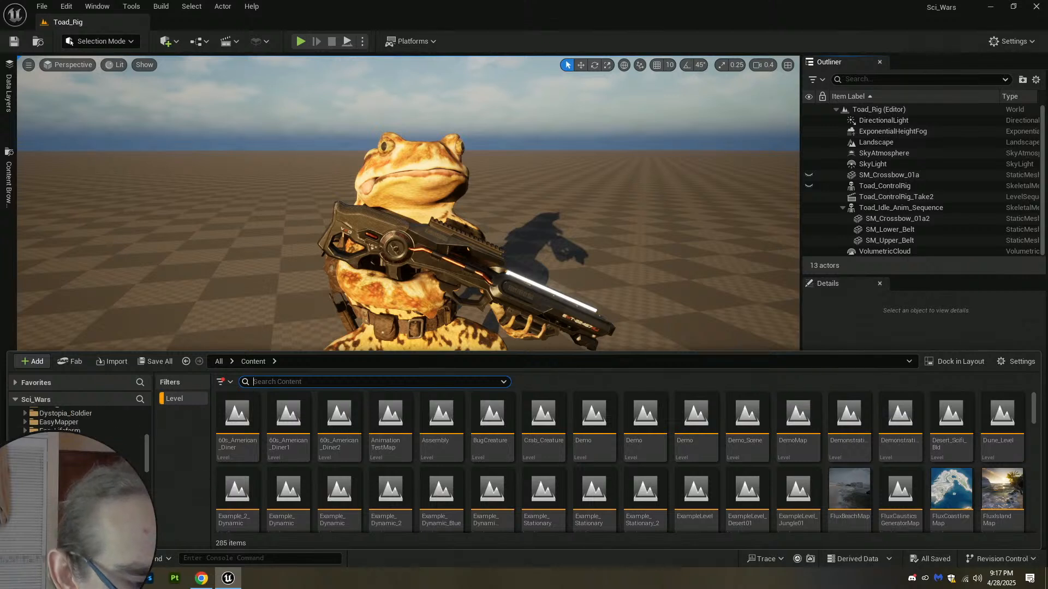
{"action": "scroll", "coordinate": [109, 431], "scroll_direction": "up", "scroll_amount": 2}
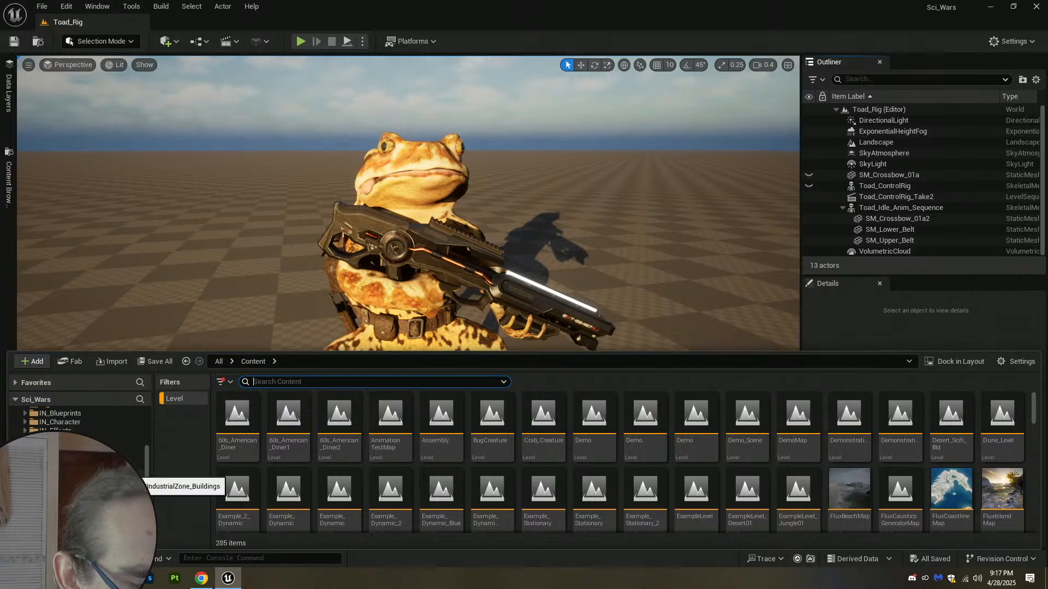
{"action": "scroll", "coordinate": [109, 480], "scroll_direction": "down", "scroll_amount": 3}
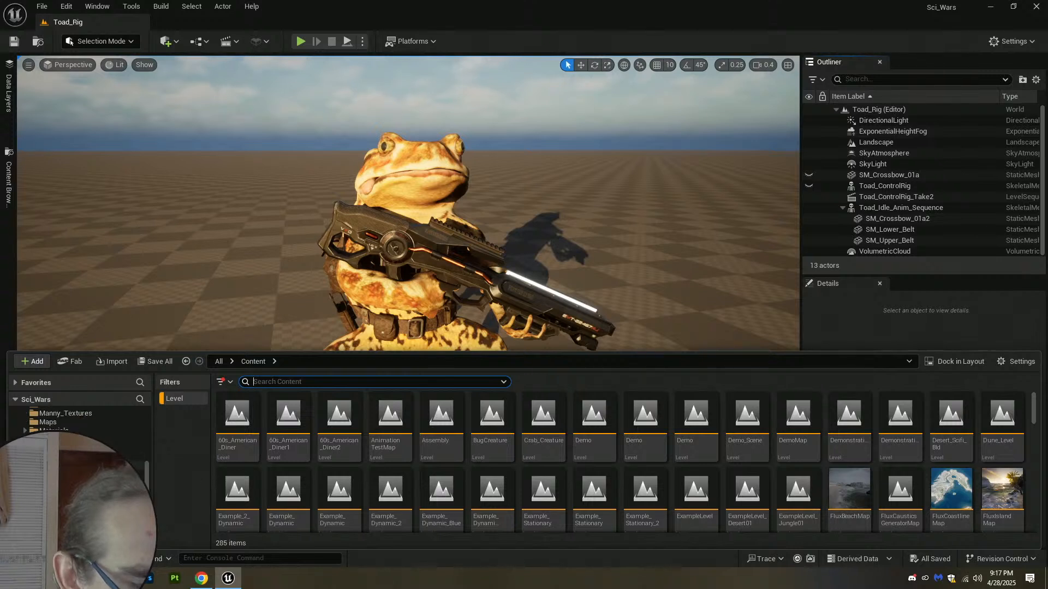
{"action": "scroll", "coordinate": [139, 485], "scroll_direction": "down", "scroll_amount": 2}
{"action": "left_click", "coordinate": [129, 483]}
{"action": "left_click", "coordinate": [123, 491]}
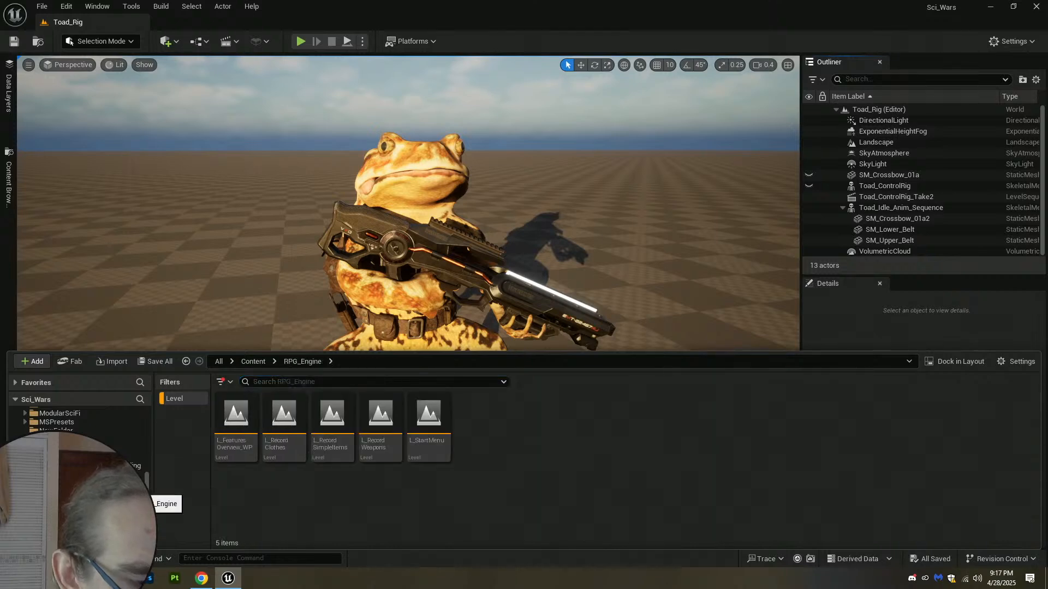
{"action": "right_click", "coordinate": [97, 490]}
{"action": "mouse_move", "coordinate": [195, 330]}
{"action": "left_click", "coordinate": [276, 360]}
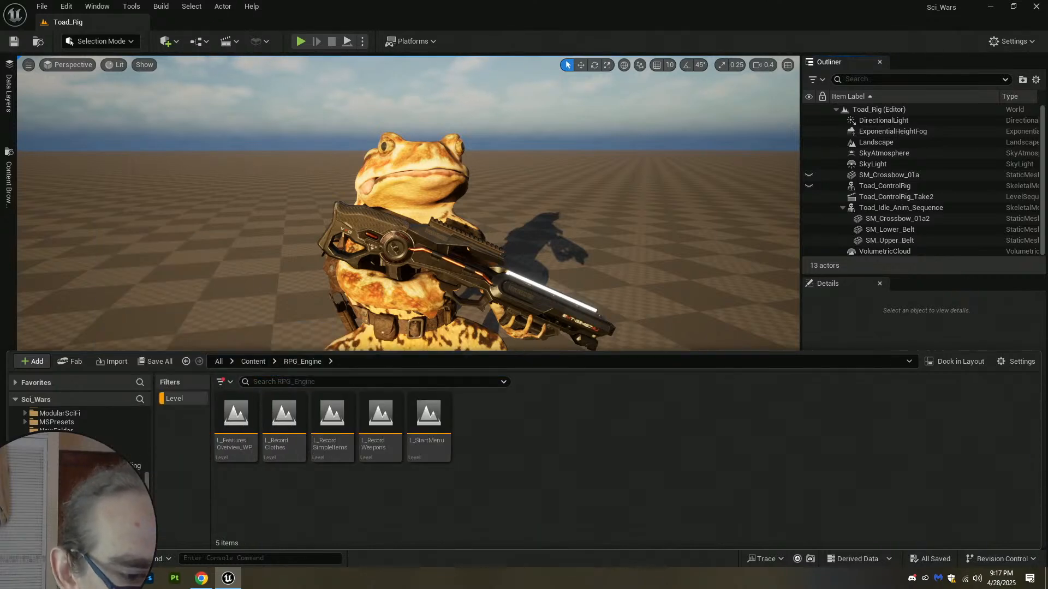
Open the L_FeaturesOverview_WP level and dismiss the message log.
{"action": "double_click", "coordinate": [243, 416]}
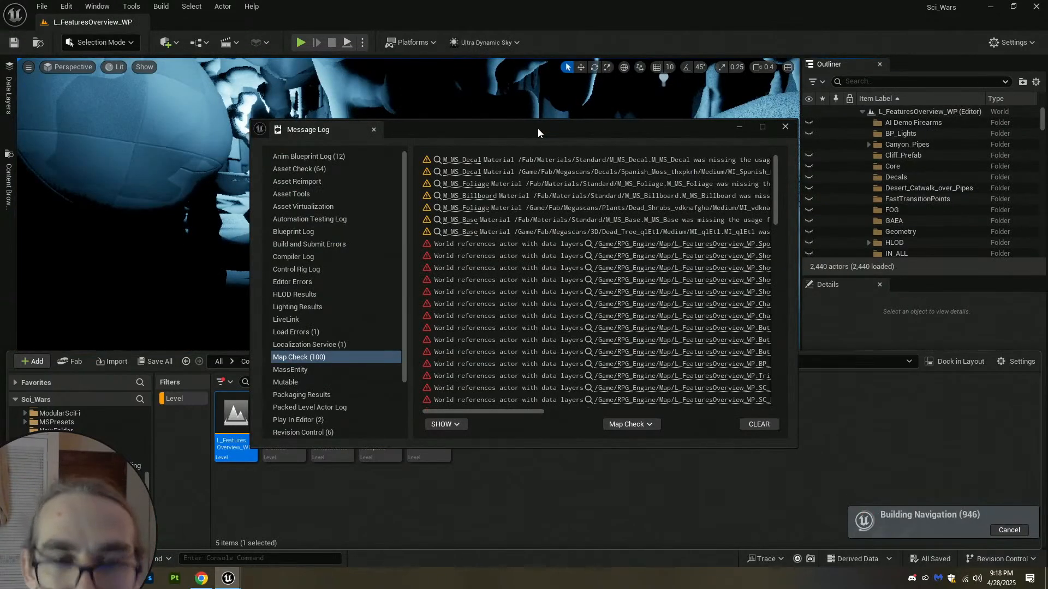
{"action": "left_click", "coordinate": [785, 127]}
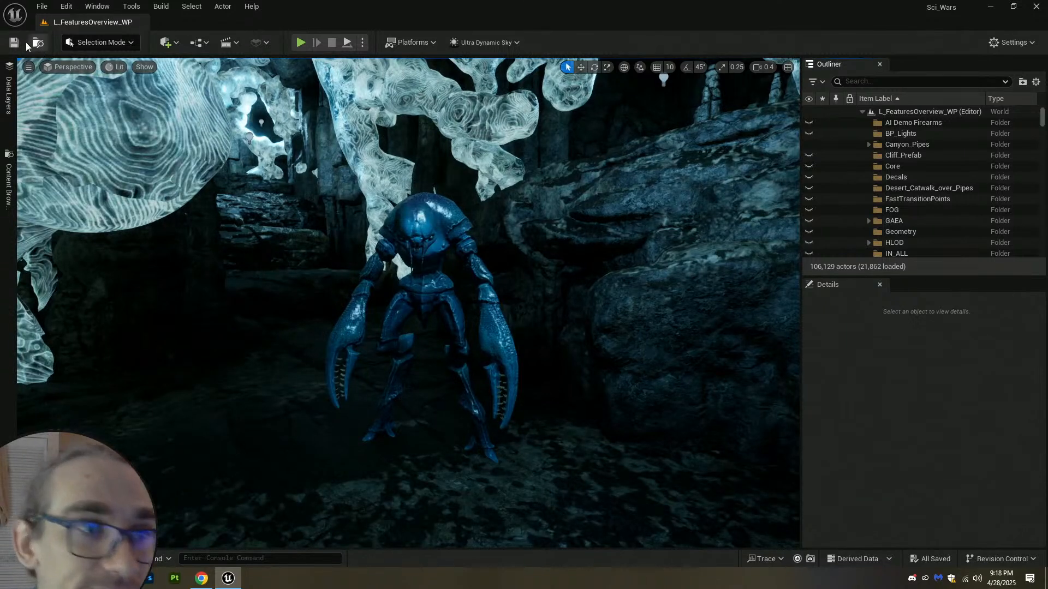
{"action": "key", "text": "ctrl+space"}
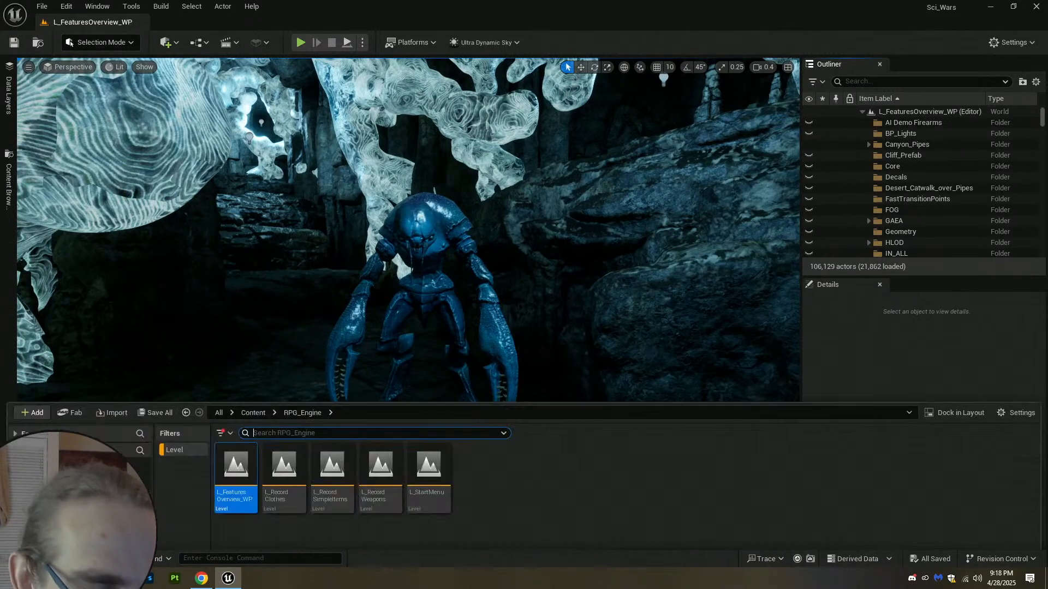
Examine the blue crab creature standing in the cave from several distances and angles.
{"action": "mouse_move", "coordinate": [511, 265]}
{"action": "right_mouse_down"}
{"action": "mouse_move", "coordinate": [511, 306]}
{"action": "mouse_move", "coordinate": [511, 249]}
{"action": "mouse_move", "coordinate": [429, 185]}
{"action": "mouse_move", "coordinate": [521, 269]}
{"action": "right_mouse_up"}
{"action": "scroll", "coordinate": [511, 265], "scroll_direction": "down", "scroll_amount": 2}
{"action": "key", "text": "w"}
{"action": "scroll", "coordinate": [476, 220], "scroll_direction": "up", "scroll_amount": 2}
{"action": "key", "text": "w"}
{"action": "key", "text": "s"}
{"action": "scroll", "coordinate": [455, 201], "scroll_direction": "up", "scroll_amount": 1}
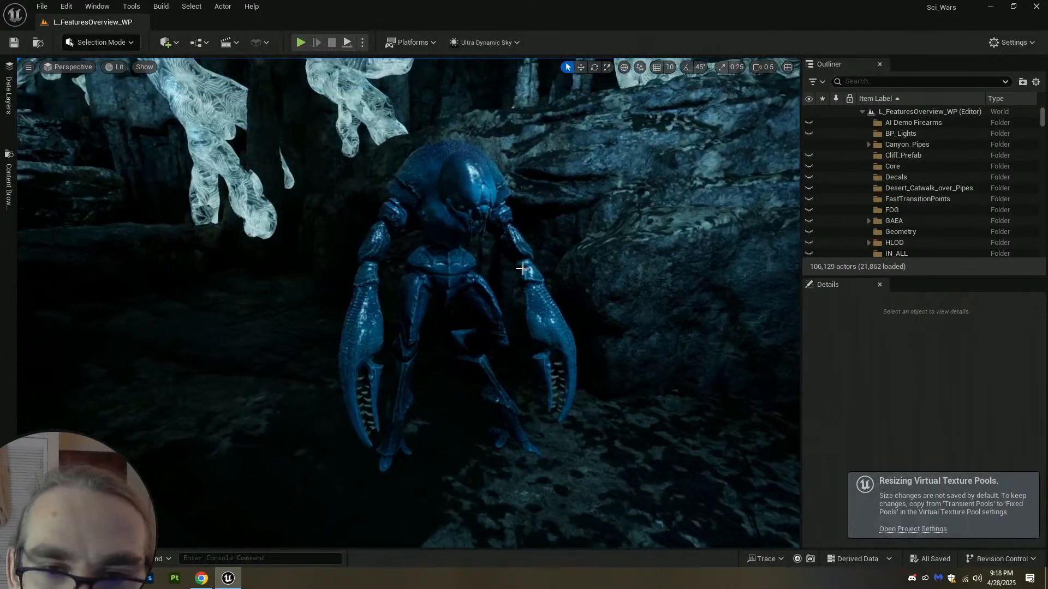
{"action": "right_click_drag", "start_coordinate": [430, 237], "coordinate": [395, 233]}
{"action": "key", "text": "s"}
{"action": "key", "text": "d"}
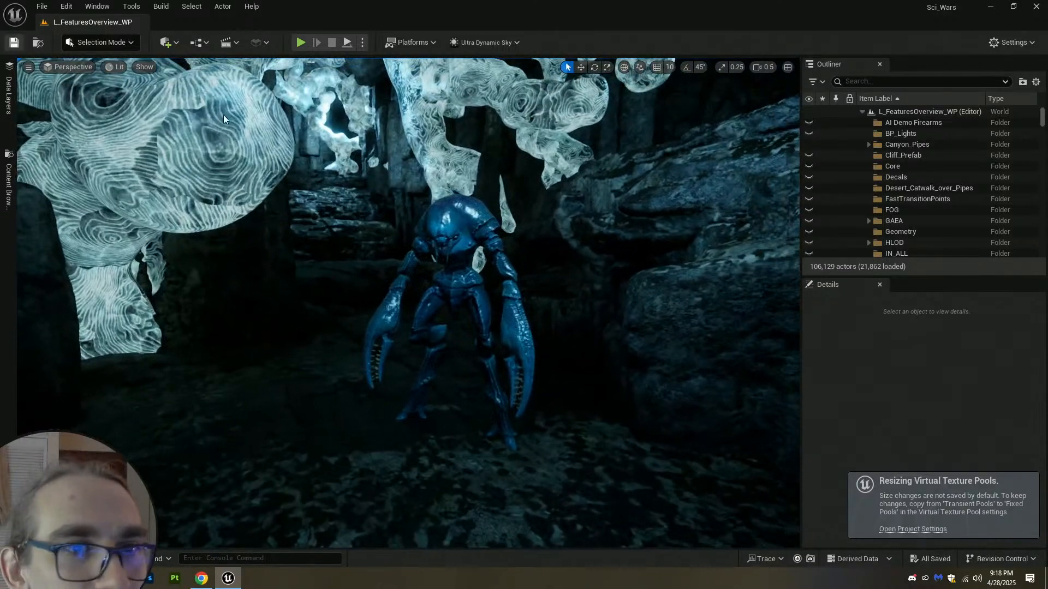
Leave the cave and survey the surrounding landscape from above.
{"action": "right_click_drag", "start_coordinate": [641, 444], "coordinate": [699, 306]}
{"action": "key", "text": "w"}
{"action": "scroll", "coordinate": [674, 411], "scroll_direction": "up", "scroll_amount": 5}
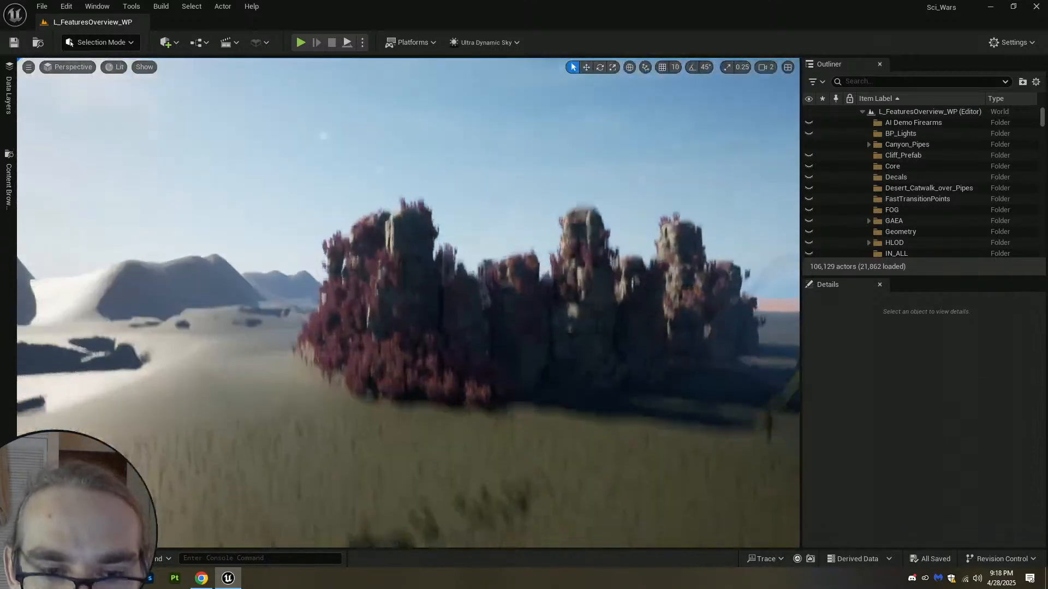
{"action": "right_click_drag", "start_coordinate": [408, 302], "coordinate": [289, 360]}
{"action": "key", "text": "w"}
{"action": "scroll", "coordinate": [408, 302], "scroll_direction": "up", "scroll_amount": 2}
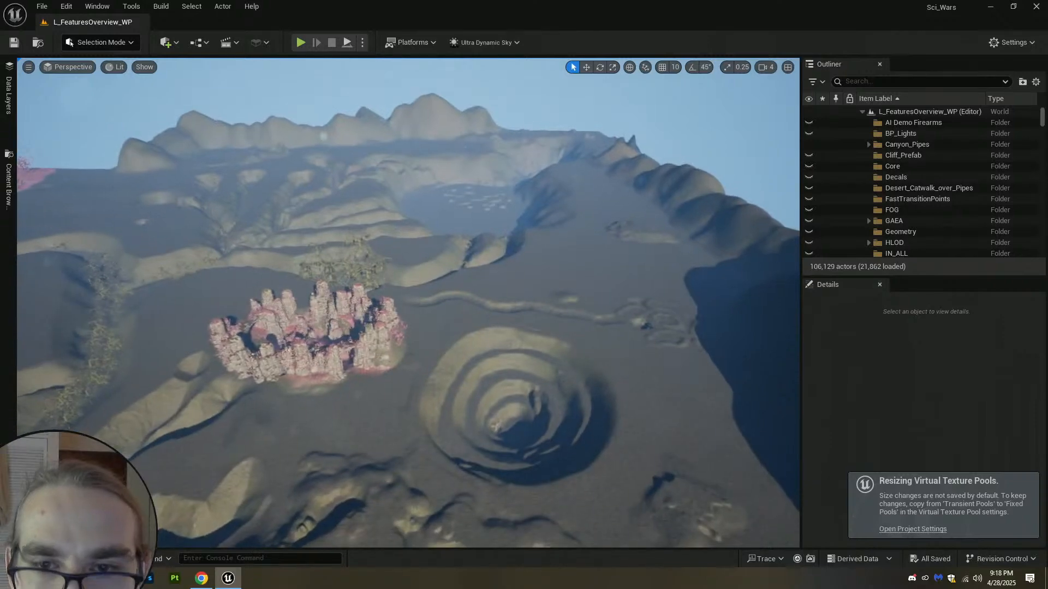
{"action": "right_click_drag", "start_coordinate": [408, 303], "coordinate": [306, 268]}
{"action": "key", "text": "w"}
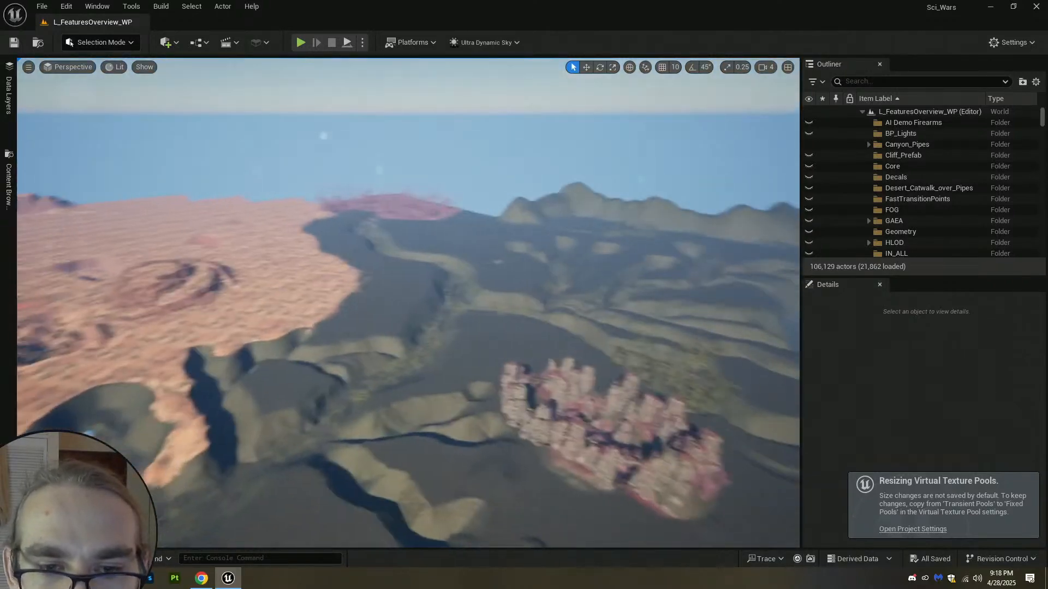
{"action": "key", "text": "s"}
Fly down to the ridges with drooping trees and inspect them for a suitable spot.
{"action": "right_click_drag", "start_coordinate": [408, 302], "coordinate": [557, 450]}
{"action": "scroll", "coordinate": [408, 302], "scroll_direction": "up", "scroll_amount": 2}
{"action": "key", "text": "w"}
{"action": "scroll", "coordinate": [408, 302], "scroll_direction": "up", "scroll_amount": 1}
{"action": "key", "text": "w"}
{"action": "scroll", "coordinate": [408, 303], "scroll_direction": "down", "scroll_amount": 3}
{"action": "right_click_drag", "start_coordinate": [408, 302], "coordinate": [616, 223]}
{"action": "key", "text": "s"}
{"action": "scroll", "coordinate": [408, 302], "scroll_direction": "up", "scroll_amount": 2}
{"action": "key", "text": "w"}
{"action": "scroll", "coordinate": [408, 303], "scroll_direction": "down", "scroll_amount": 3}
{"action": "key", "text": "w"}
{"action": "right_click_drag", "start_coordinate": [453, 333], "coordinate": [473, 340]}
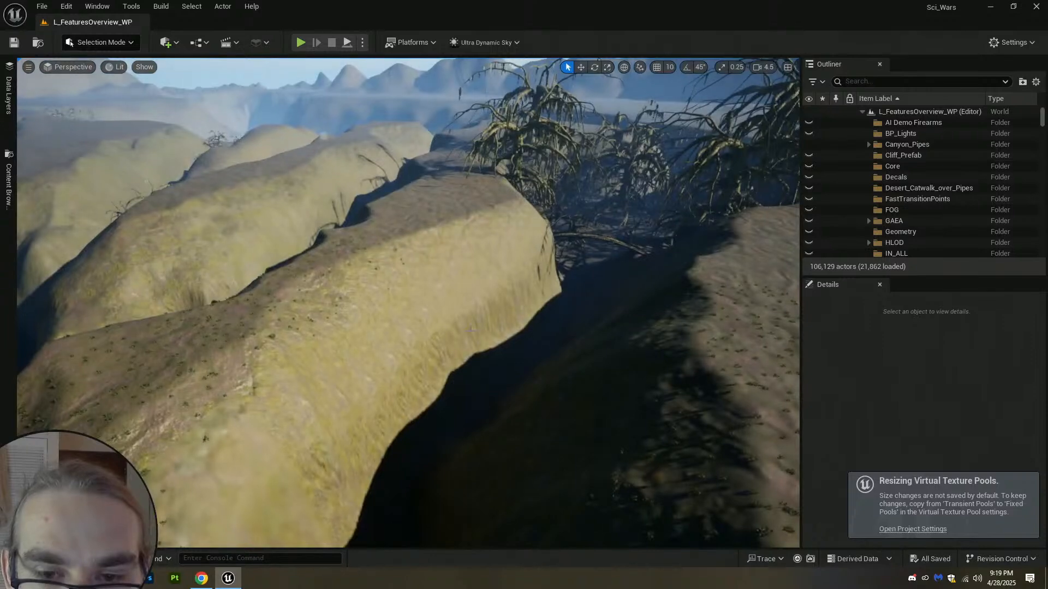
{"action": "key", "text": "e"}
{"action": "right_click_drag", "start_coordinate": [546, 287], "coordinate": [511, 275]}
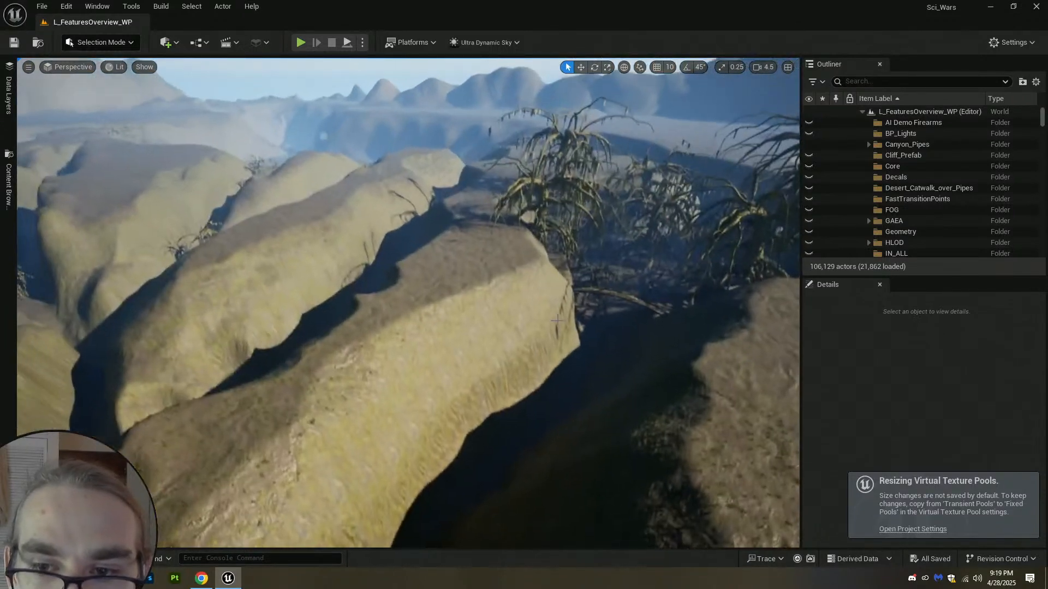
{"action": "key", "text": "w"}
{"action": "right_click_drag", "start_coordinate": [481, 359], "coordinate": [416, 322]}
{"action": "scroll", "coordinate": [480, 359], "scroll_direction": "down", "scroll_amount": 2}
{"action": "scroll", "coordinate": [573, 348], "scroll_direction": "down", "scroll_amount": 2}
{"action": "key", "text": "w"}
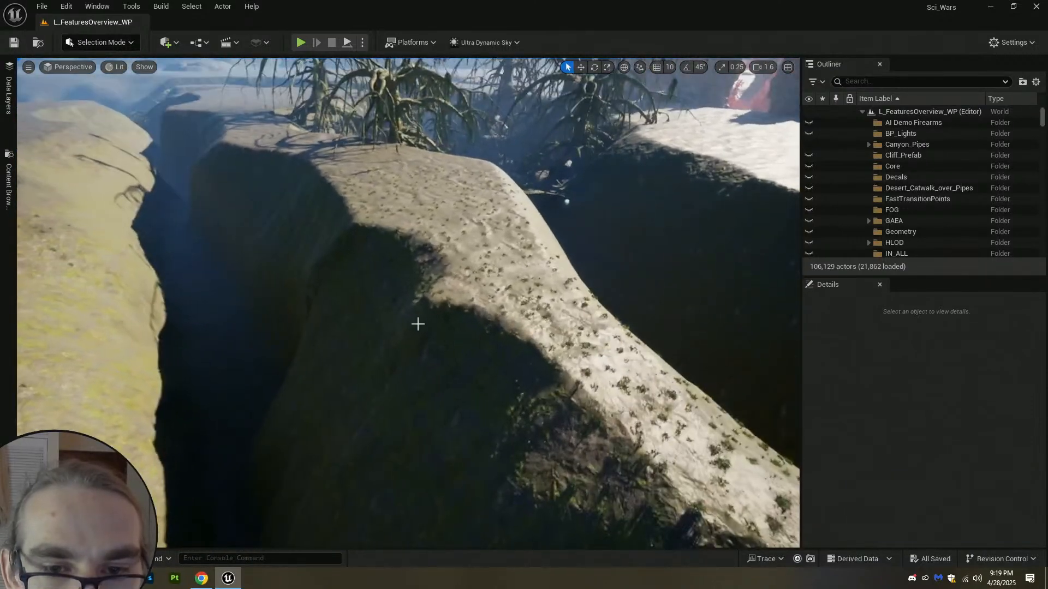
Select the ridge's landscape proxy and switch to Landscape mode for sculpting.
{"action": "left_click", "coordinate": [416, 323]}
{"action": "left_click", "coordinate": [76, 39]}
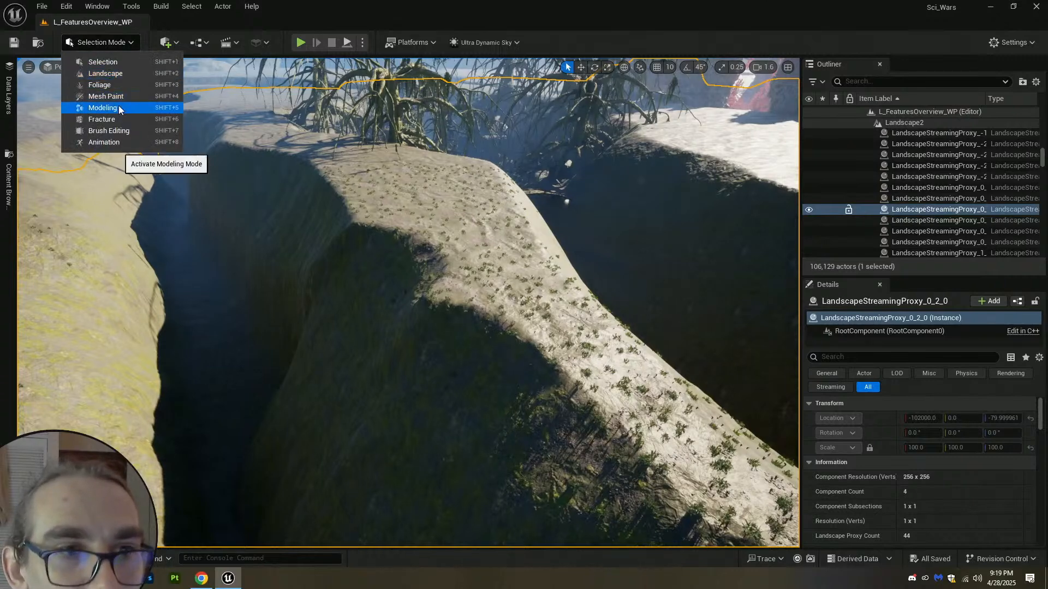
{"action": "left_click", "coordinate": [117, 76]}
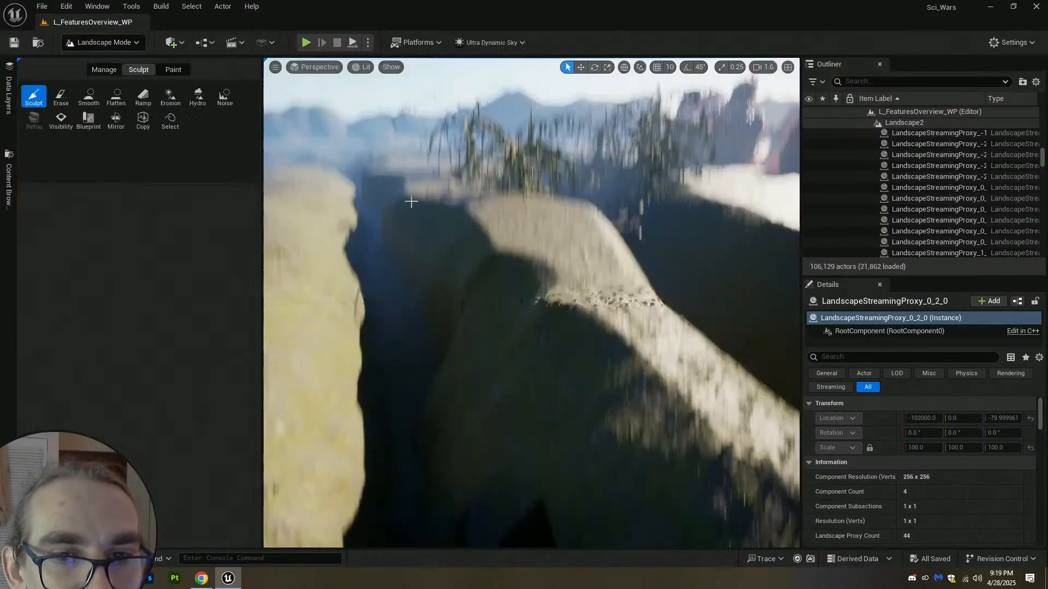
{"action": "mouse_move", "coordinate": [543, 316]}
{"action": "right_mouse_down"}
{"action": "mouse_move", "coordinate": [542, 297]}
{"action": "mouse_move", "coordinate": [611, 322]}
{"action": "mouse_move", "coordinate": [609, 349]}
{"action": "right_mouse_up"}
{"action": "scroll", "coordinate": [586, 314], "scroll_direction": "down", "scroll_amount": 2}
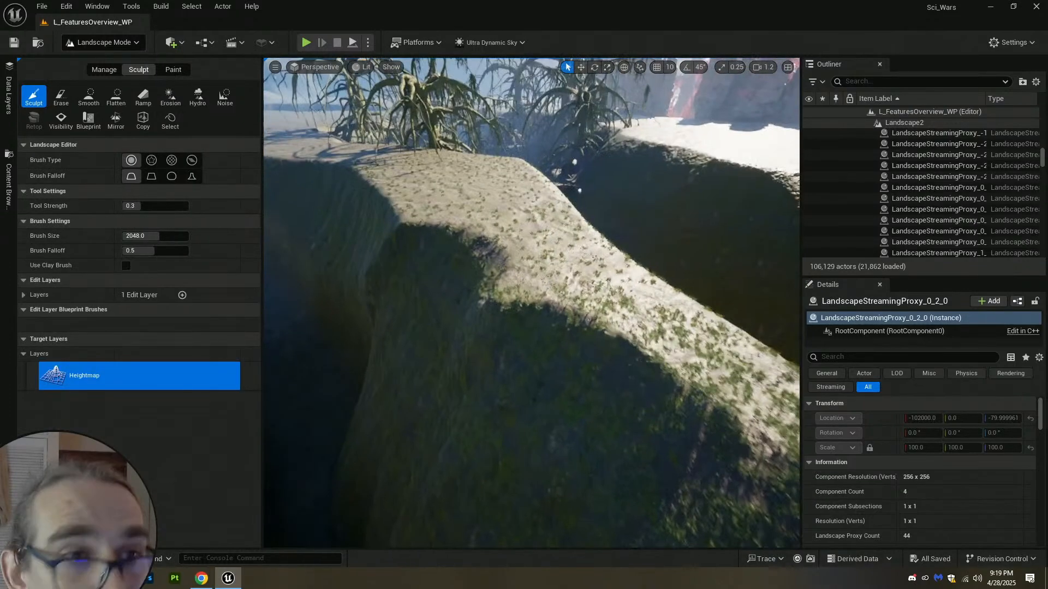
Reduce the sculpting brush size to about 750 and apply an Erosion stroke to the ridge's shaded slope.
{"action": "left_click", "coordinate": [116, 97]}
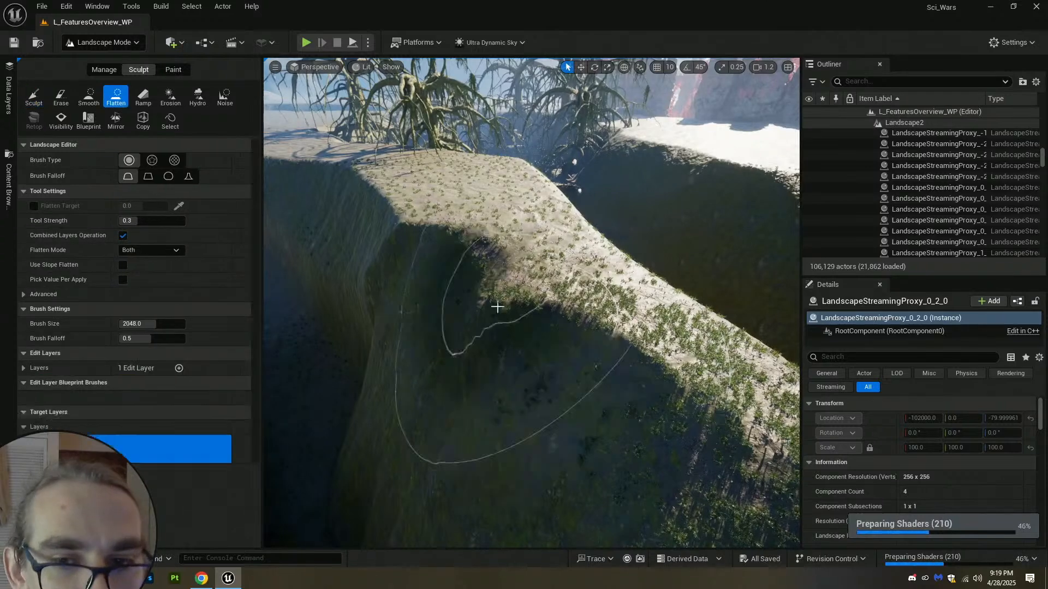
{"action": "left_click", "coordinate": [33, 97]}
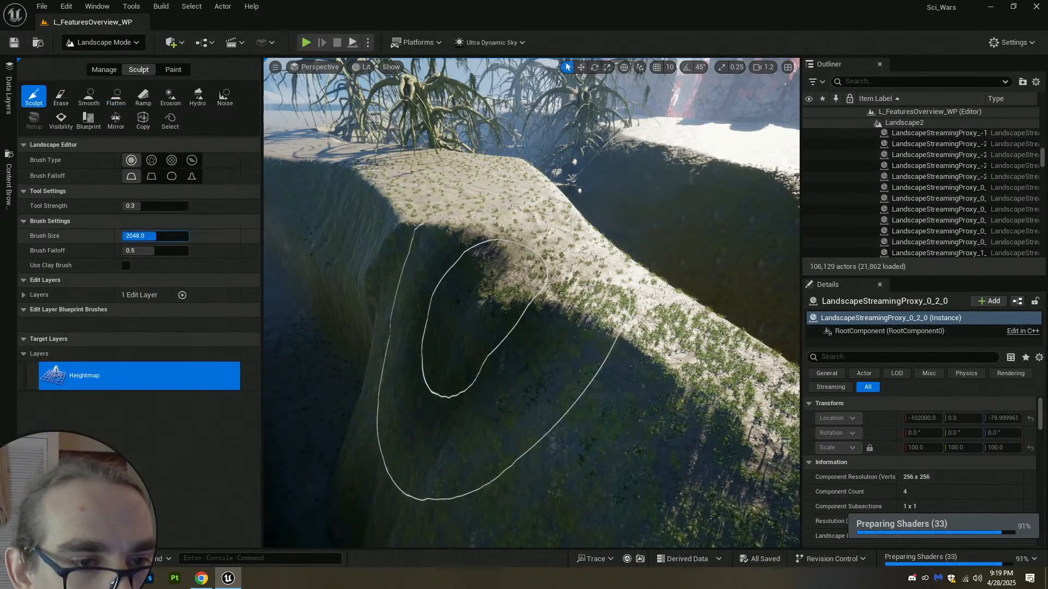
{"action": "left_click_drag", "start_coordinate": [155, 235], "coordinate": [131, 235]}
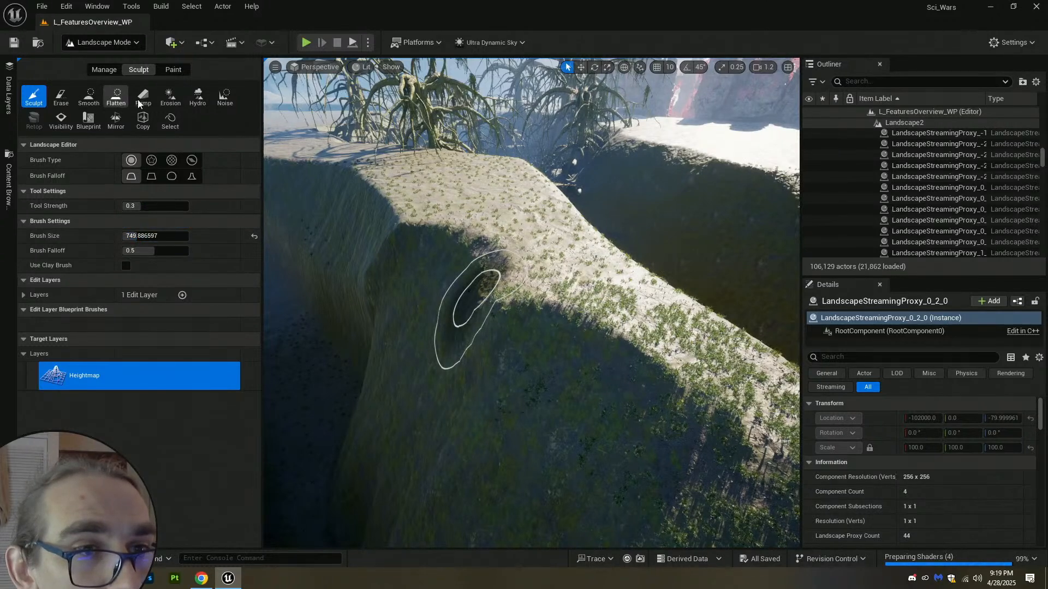
{"action": "left_click", "coordinate": [166, 101]}
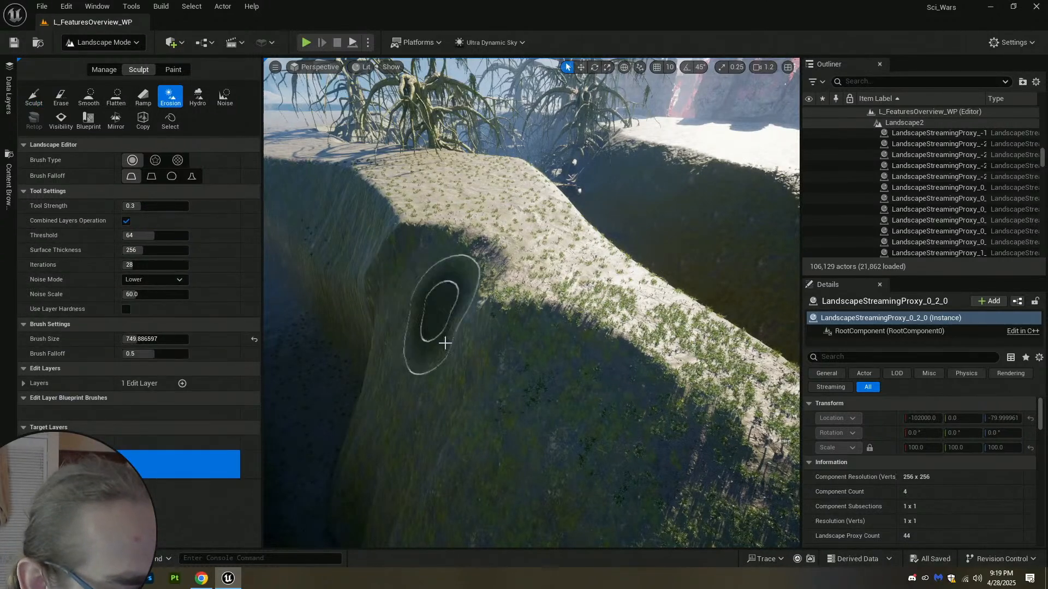
{"action": "mouse_move", "coordinate": [444, 351]}
{"action": "left_mouse_down"}
{"action": "mouse_move", "coordinate": [502, 320]}
{"action": "mouse_move", "coordinate": [503, 300]}
{"action": "left_mouse_up"}
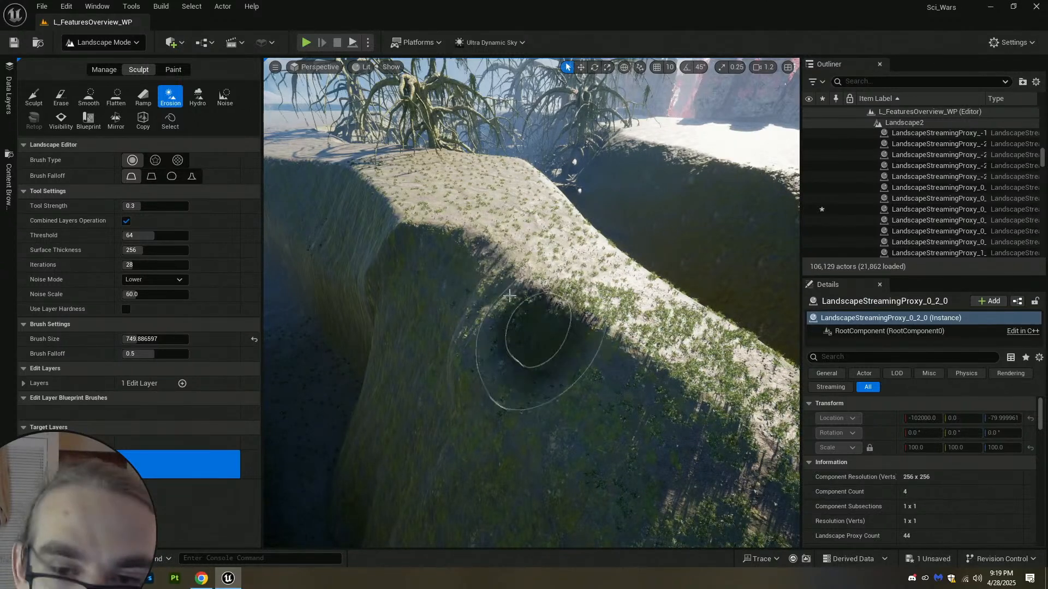
Try an Erase stroke on the ridge's shaded slope and undo it.
{"action": "left_click", "coordinate": [60, 97]}
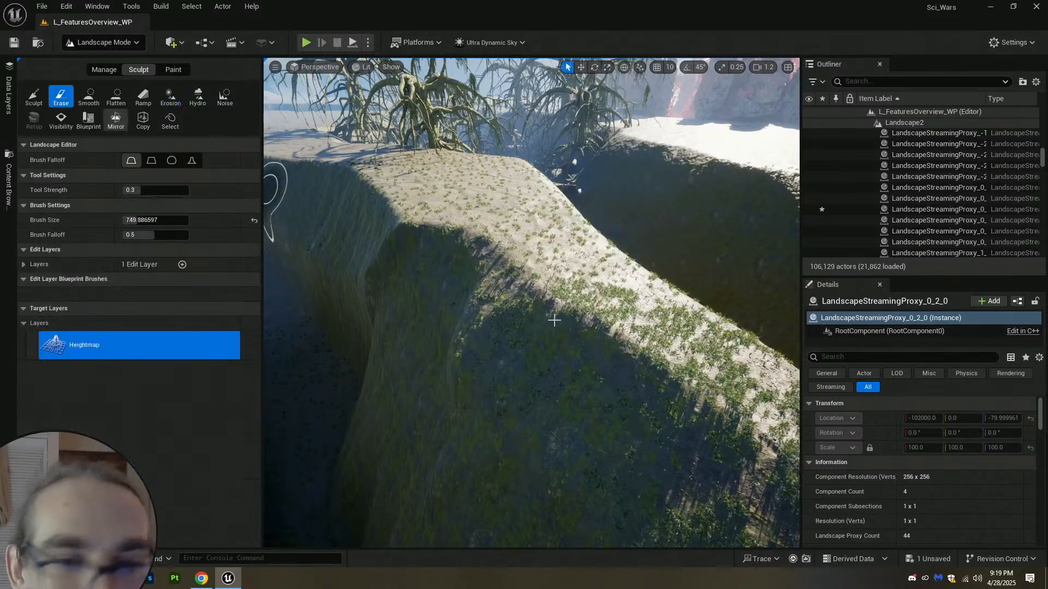
{"action": "left_click_drag", "start_coordinate": [461, 339], "coordinate": [443, 315]}
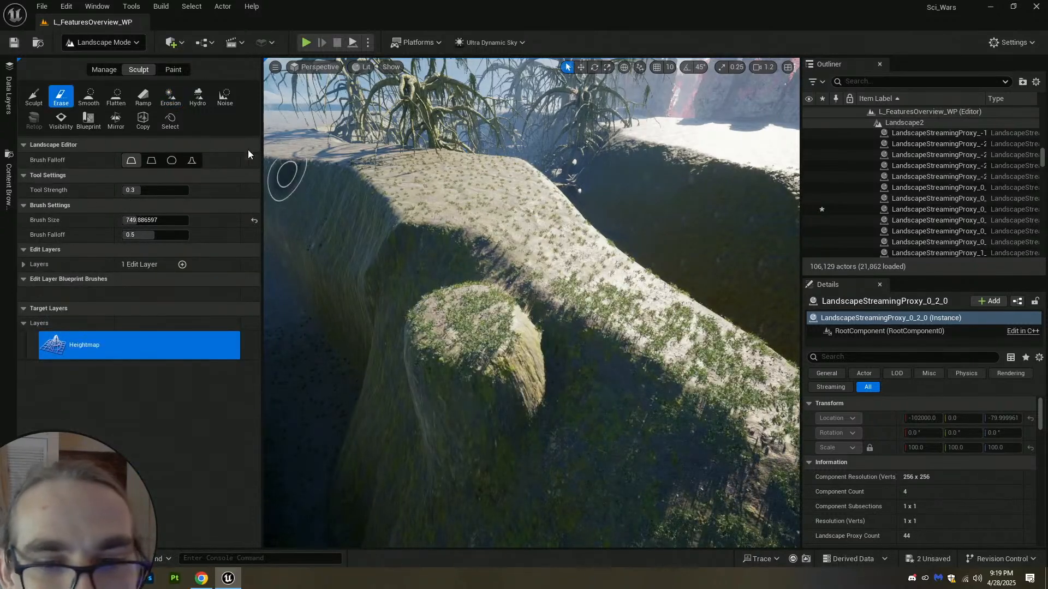
{"action": "key", "text": "ctrl+z"}
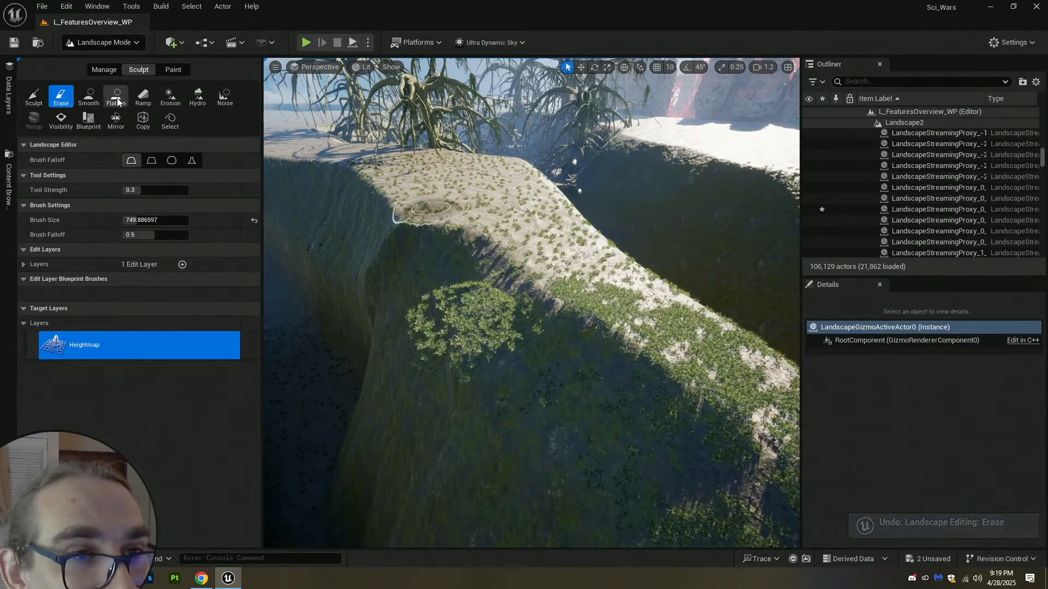
Smooth the terrain along the ridge's shaded slope using the Smooth brush.
{"action": "left_click", "coordinate": [88, 97]}
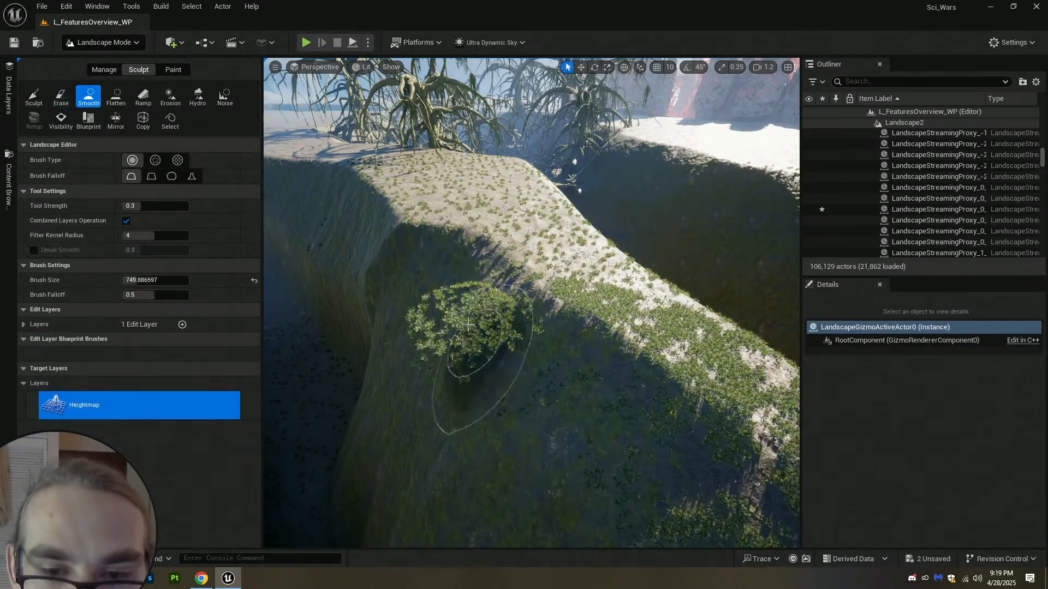
{"action": "key", "text": "w"}
{"action": "mouse_move", "coordinate": [491, 390]}
{"action": "right_mouse_down"}
{"action": "mouse_move", "coordinate": [551, 385]}
{"action": "mouse_move", "coordinate": [469, 390]}
{"action": "mouse_move", "coordinate": [499, 376]}
{"action": "right_mouse_up"}
{"action": "right_click_drag", "start_coordinate": [426, 289], "coordinate": [473, 285]}
{"action": "left_click_drag", "start_coordinate": [472, 285], "coordinate": [491, 271]}
{"action": "key", "text": "e"}
{"action": "right_click_drag", "start_coordinate": [491, 271], "coordinate": [491, 371]}
{"action": "scroll", "coordinate": [497, 322], "scroll_direction": "up", "scroll_amount": 2}
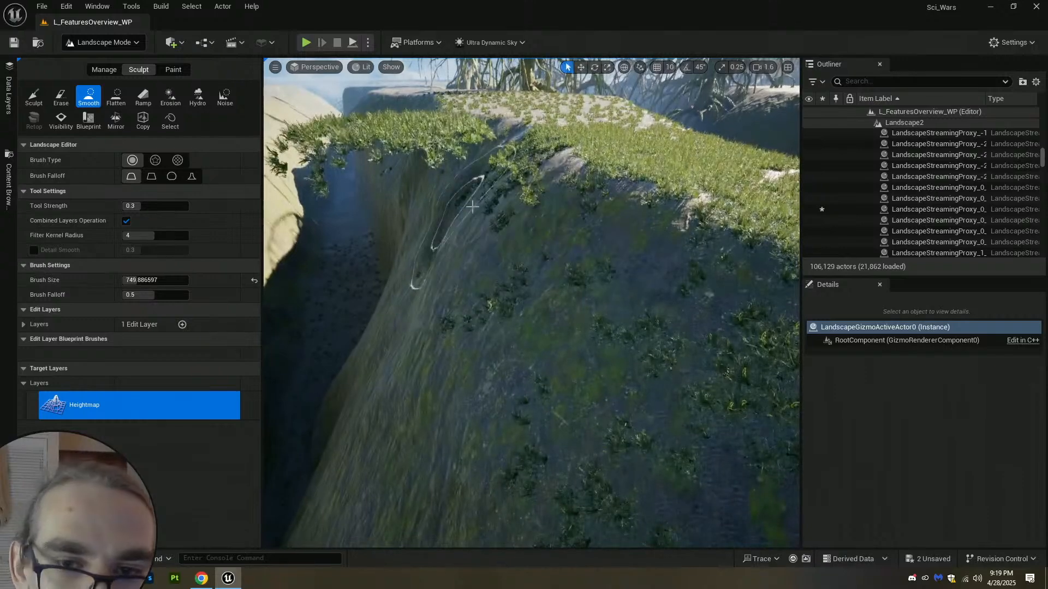
Go to the drooping trees around the wooden bridge in the canyon and return to Selection mode.
{"action": "right_click_drag", "start_coordinate": [419, 156], "coordinate": [494, 203]}
{"action": "scroll", "coordinate": [447, 175], "scroll_direction": "up", "scroll_amount": 2}
{"action": "mouse_move", "coordinate": [639, 246]}
{"action": "right_mouse_down"}
{"action": "mouse_move", "coordinate": [677, 252]}
{"action": "mouse_move", "coordinate": [636, 245]}
{"action": "right_mouse_up"}
{"action": "mouse_move", "coordinate": [421, 170]}
{"action": "right_mouse_down"}
{"action": "mouse_move", "coordinate": [442, 215]}
{"action": "mouse_move", "coordinate": [458, 202]}
{"action": "mouse_move", "coordinate": [475, 210]}
{"action": "mouse_move", "coordinate": [451, 232]}
{"action": "right_mouse_up"}
{"action": "left_click", "coordinate": [101, 42]}
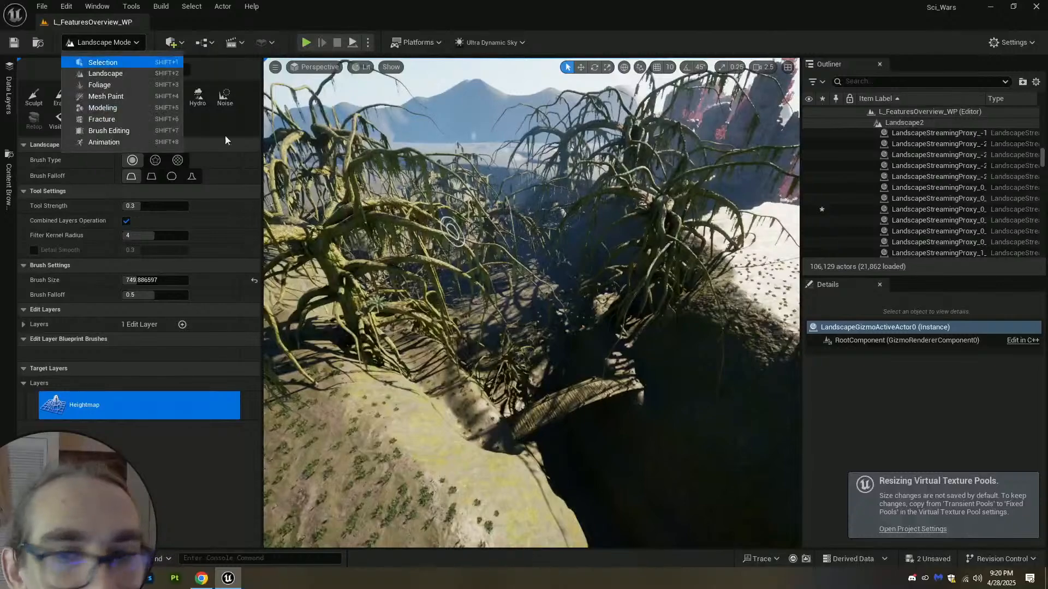
{"action": "left_click", "coordinate": [104, 61]}
{"action": "right_click_drag", "start_coordinate": [464, 294], "coordinate": [468, 311]}
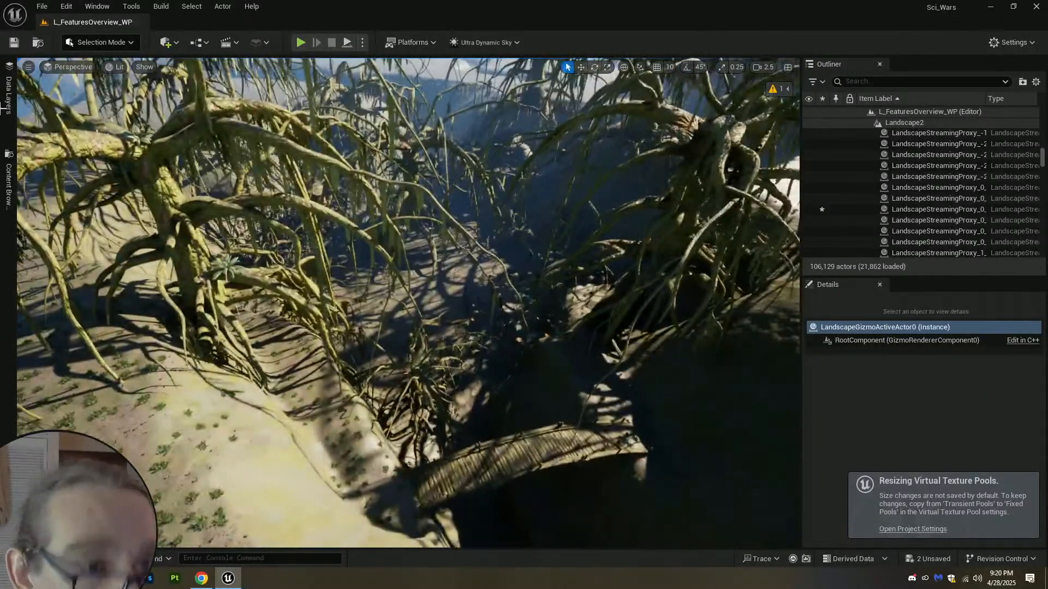
Load the Swamp data layer of the level.
{"action": "left_click", "coordinate": [9, 94]}
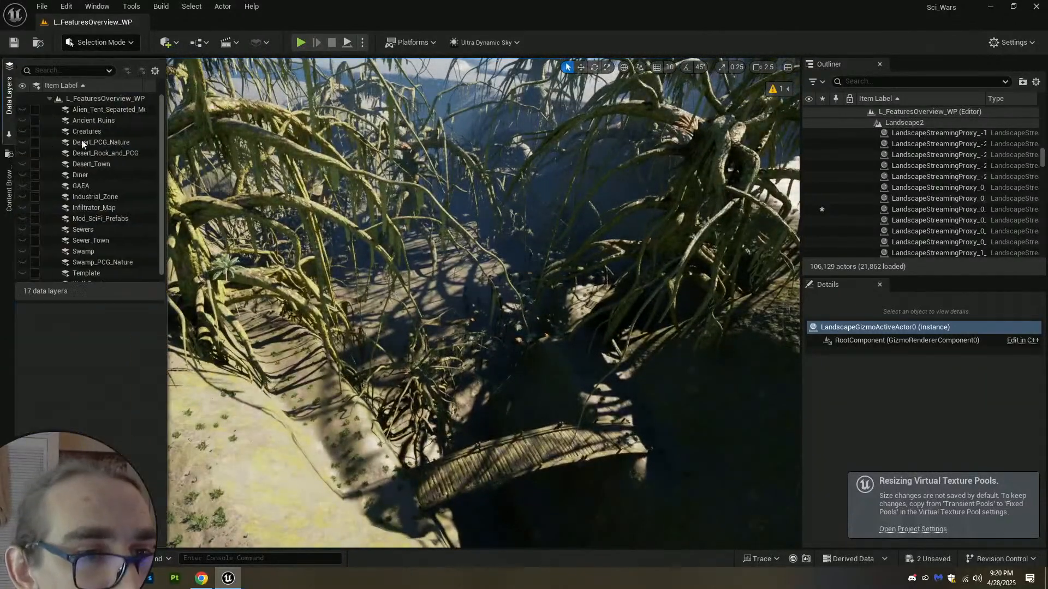
{"action": "left_click", "coordinate": [100, 230]}
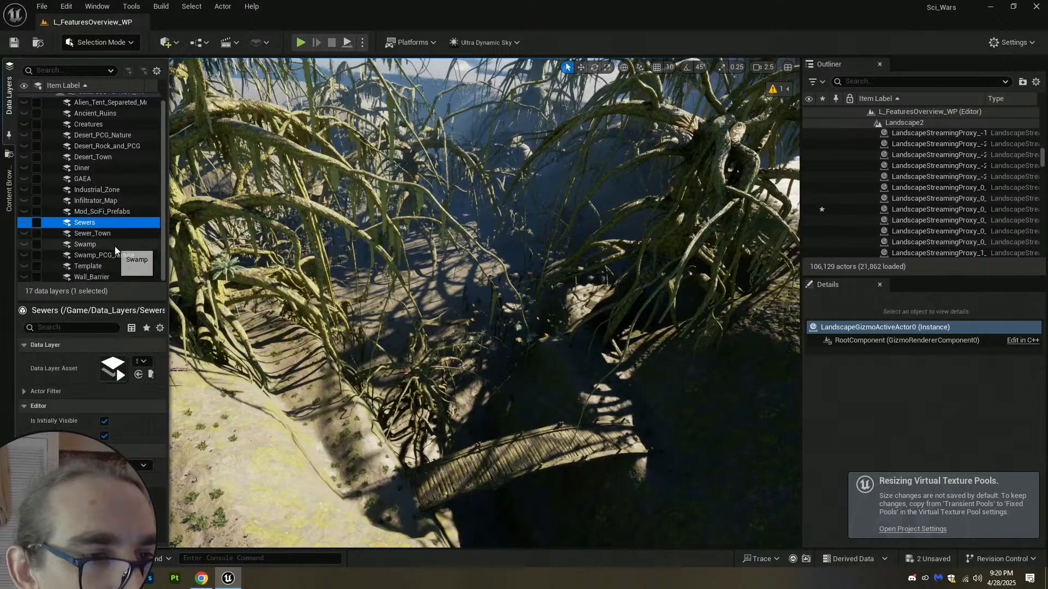
{"action": "scroll", "coordinate": [87, 240], "scroll_direction": "down", "scroll_amount": 1}
{"action": "left_click", "coordinate": [57, 246]}
{"action": "left_click", "coordinate": [37, 244]}
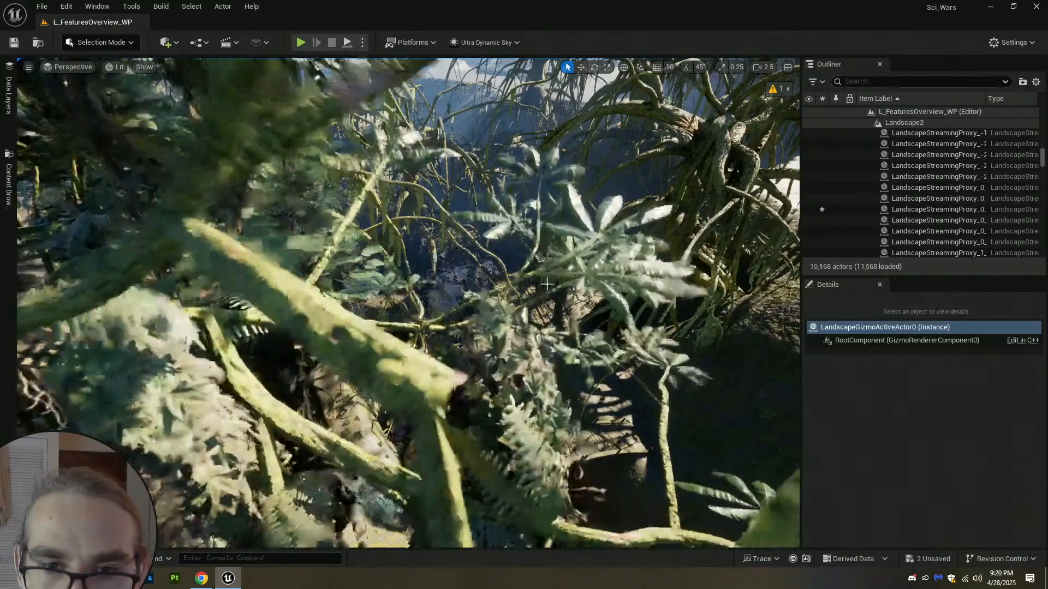
Hide the BP_PCG_Jungle_Nature vegetation covering the canyon ridges.
{"action": "key", "text": "s"}
{"action": "right_click_drag", "start_coordinate": [569, 300], "coordinate": [582, 301]}
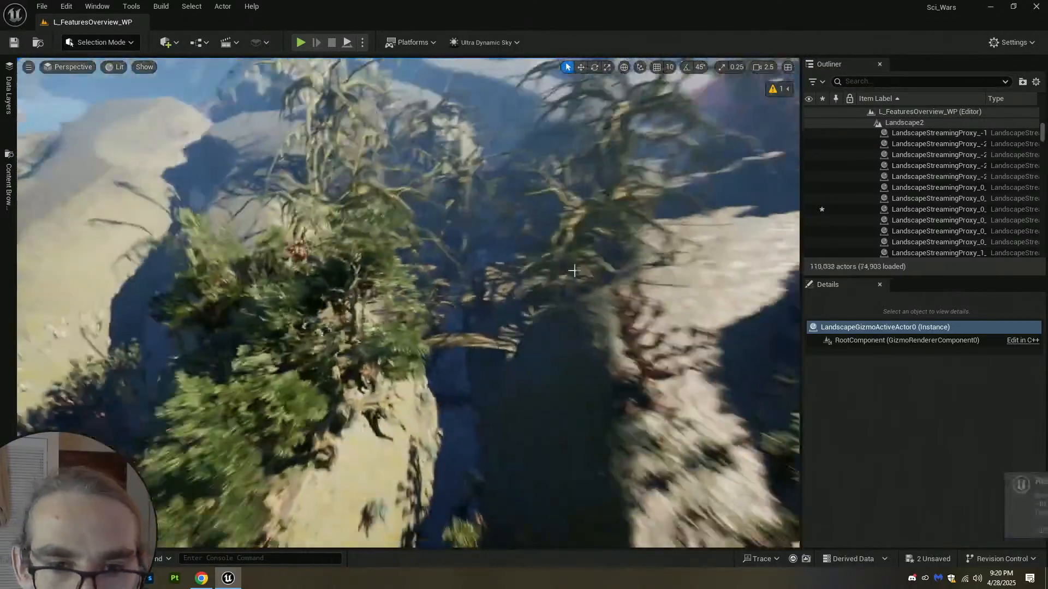
{"action": "left_click", "coordinate": [356, 274]}
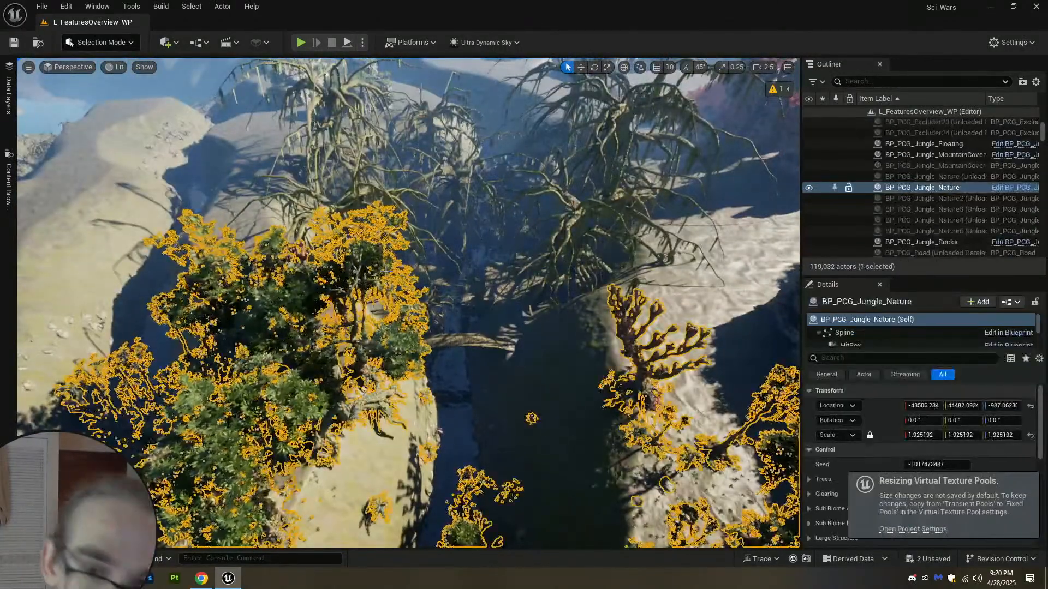
{"action": "key", "text": "h"}
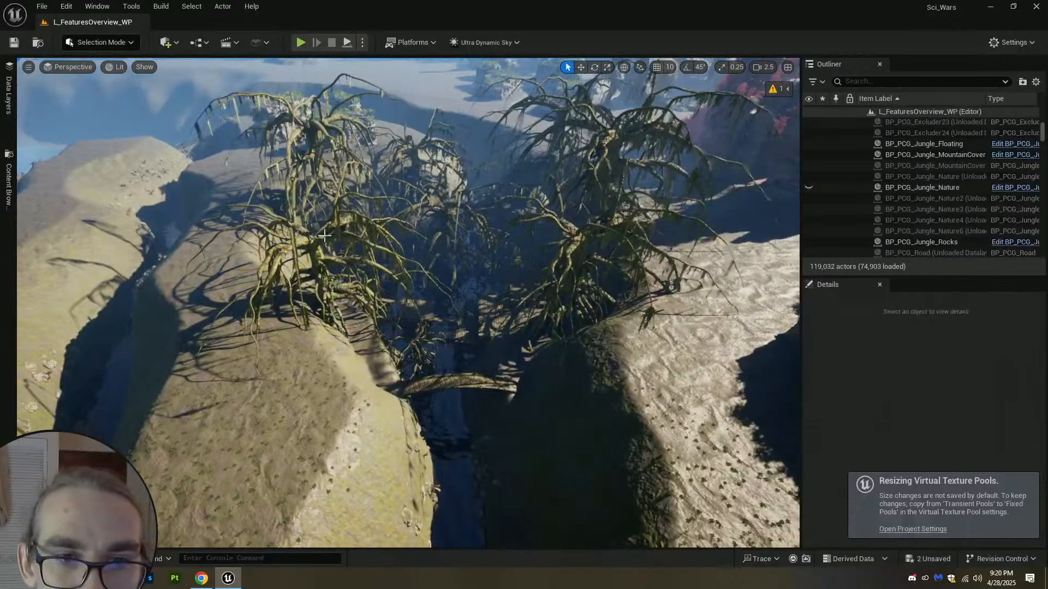
Hide the large merged swamp trees standing along both sides of the canyon, one after another.
{"action": "left_click", "coordinate": [322, 239]}
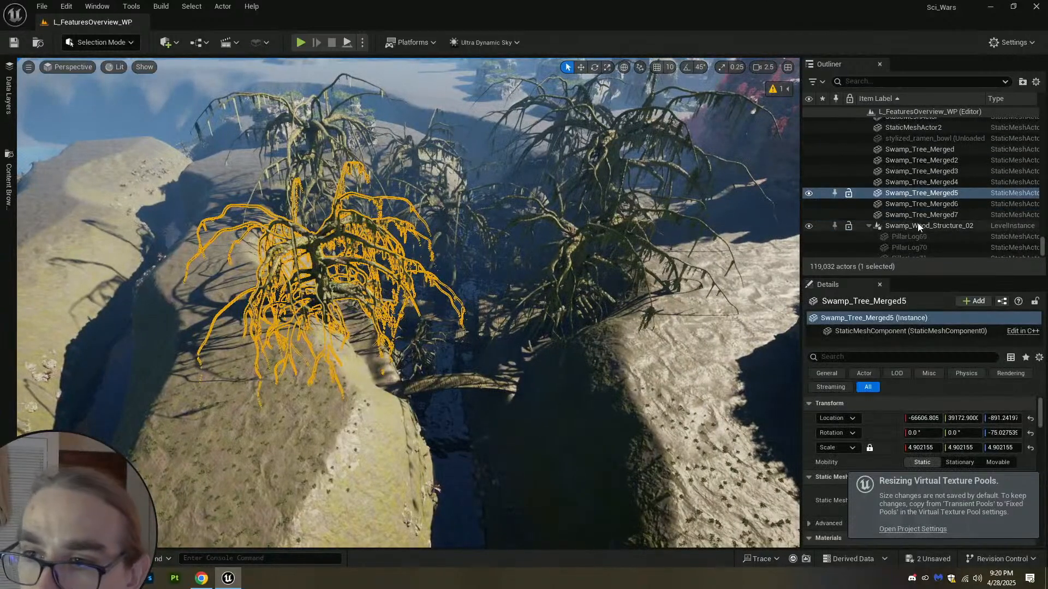
{"action": "key", "text": "h"}
{"action": "left_click", "coordinate": [583, 251]}
{"action": "key", "text": "h"}
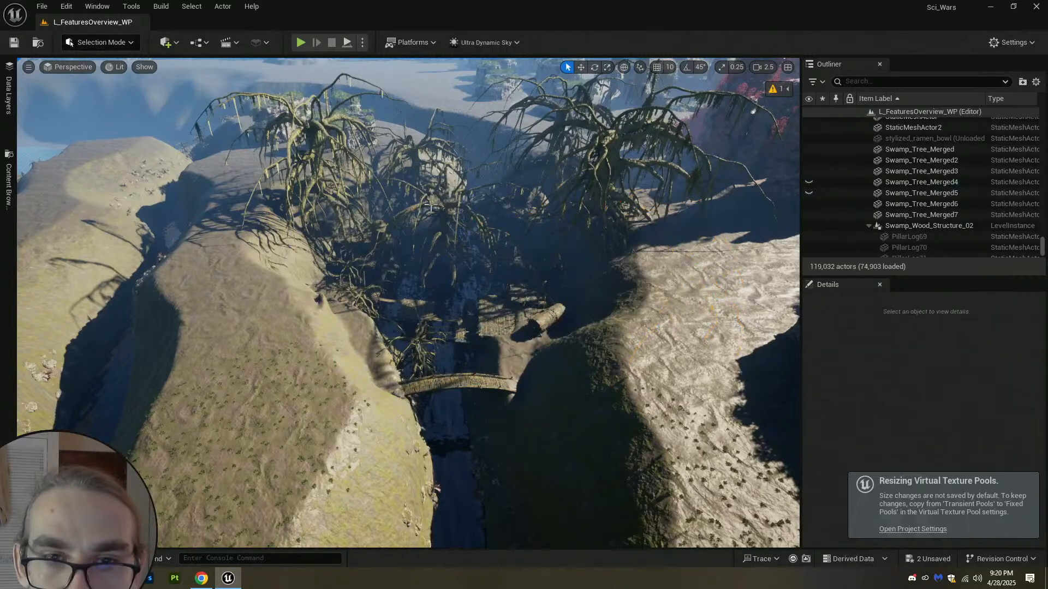
{"action": "left_click", "coordinate": [430, 206]}
{"action": "key", "text": "h"}
{"action": "left_click", "coordinate": [312, 143]}
{"action": "key", "text": "h"}
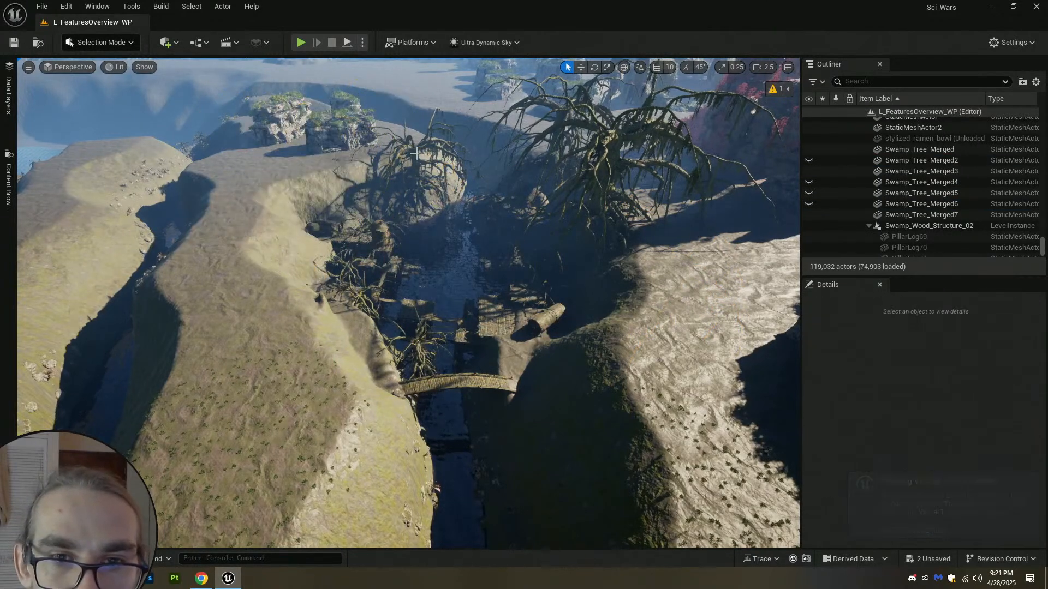
{"action": "left_click", "coordinate": [425, 153]}
{"action": "key", "text": "h"}
{"action": "left_click", "coordinate": [604, 195]}
{"action": "key", "text": "h"}
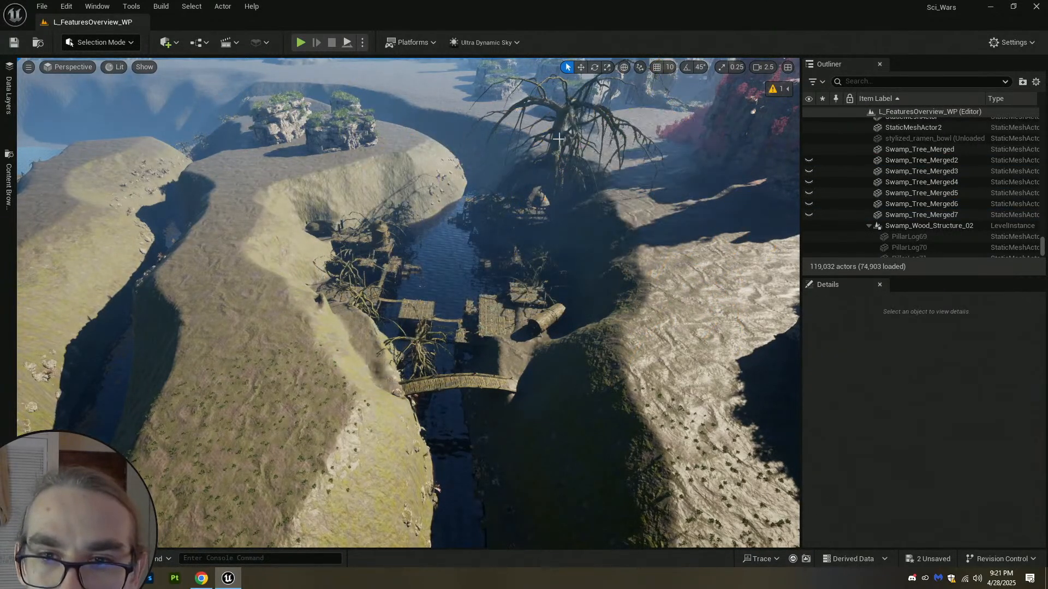
Hide the instanced foliage actors whose trees surround the wooden bridge and the river platforms.
{"action": "scroll", "coordinate": [558, 234], "scroll_direction": "up", "scroll_amount": 10}
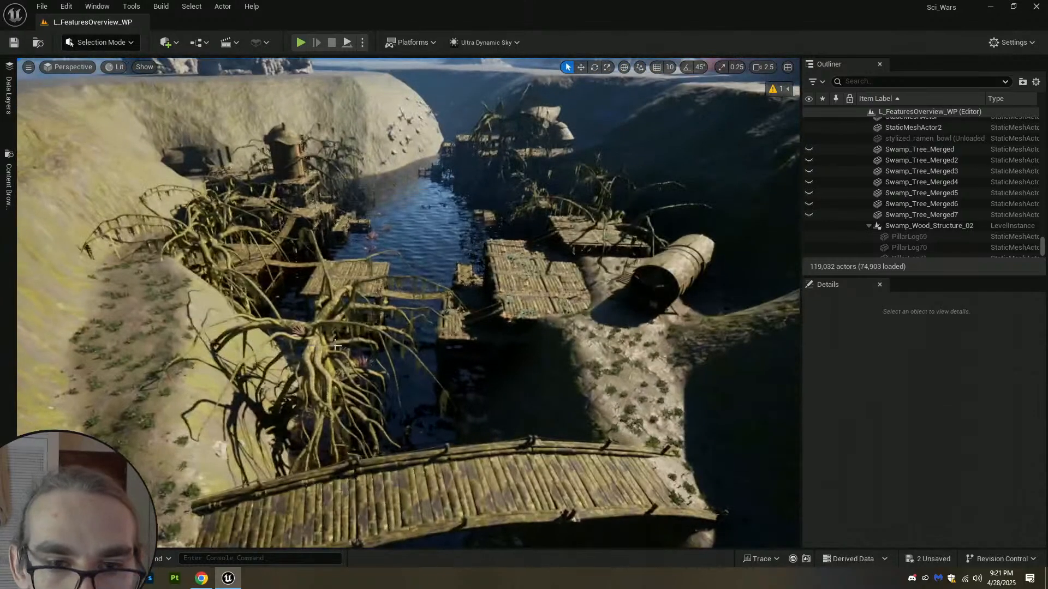
{"action": "left_click", "coordinate": [337, 346]}
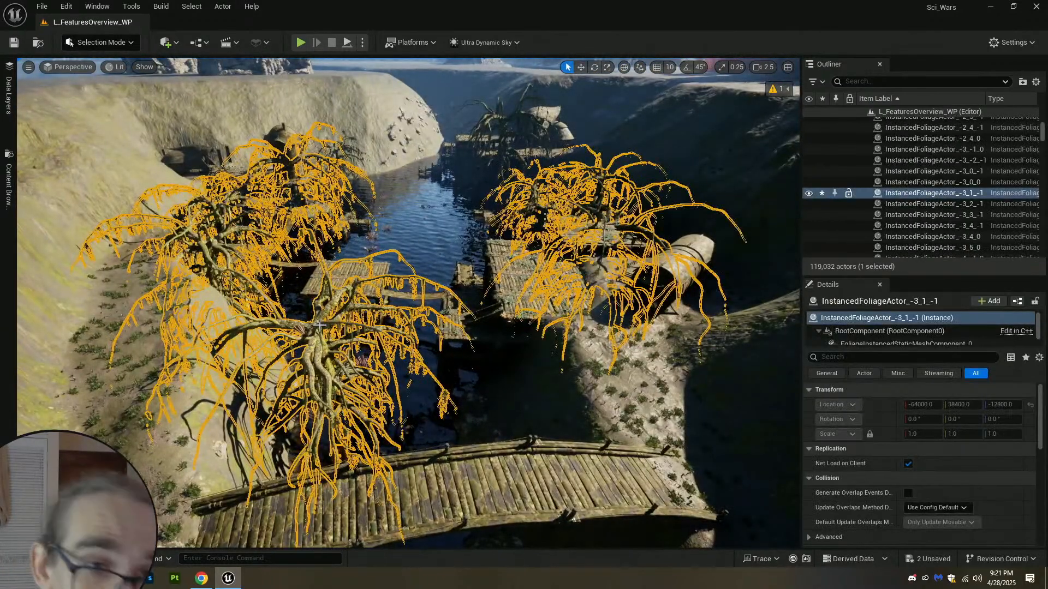
{"action": "key", "text": "h"}
{"action": "scroll", "coordinate": [327, 303], "scroll_direction": "down", "scroll_amount": 2}
{"action": "right_click_drag", "start_coordinate": [320, 324], "coordinate": [427, 275]}
{"action": "scroll", "coordinate": [338, 262], "scroll_direction": "up", "scroll_amount": 1}
{"action": "left_click", "coordinate": [427, 275]}
{"action": "key", "text": "h"}
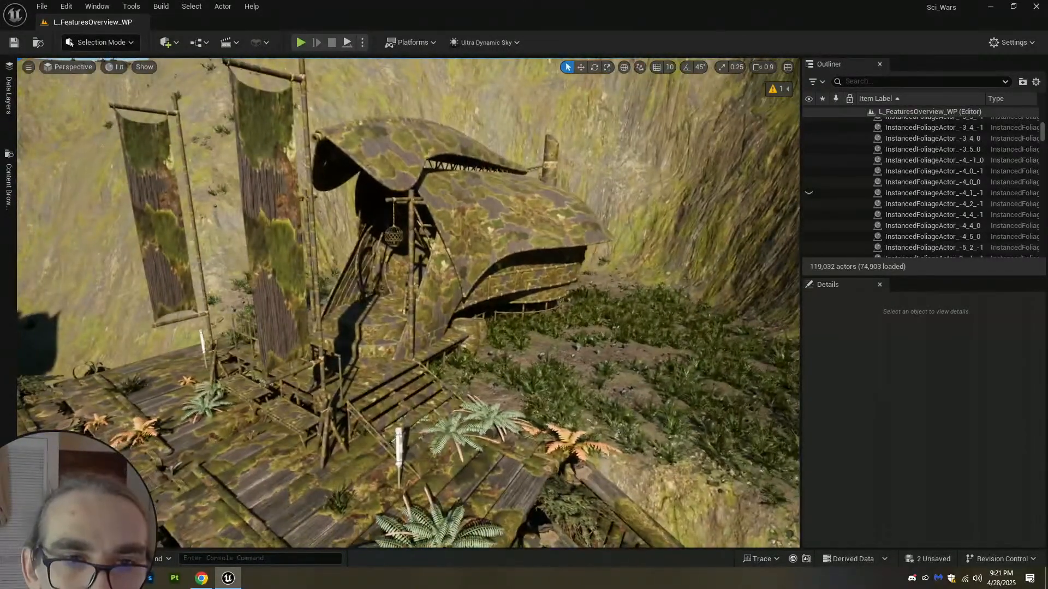
Paste the copied toad with its three attached static meshes into the level and frame the toad's skeletal mesh actor.
{"action": "key", "text": "w"}
{"action": "right_click_drag", "start_coordinate": [408, 302], "coordinate": [306, 289]}
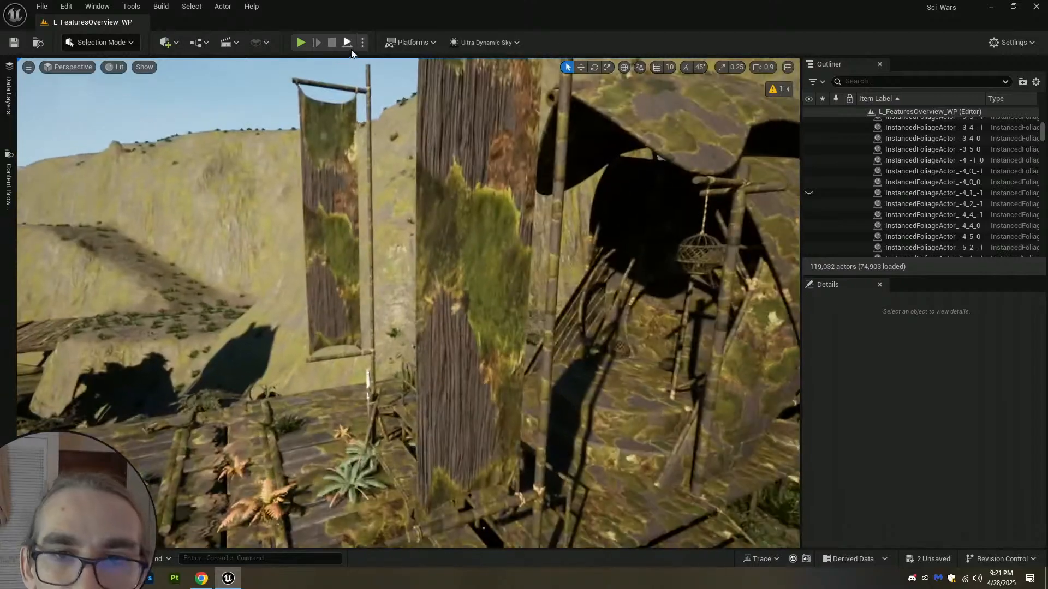
{"action": "right_click_drag", "start_coordinate": [408, 302], "coordinate": [289, 307]}
{"action": "key", "text": "w"}
{"action": "scroll", "coordinate": [408, 303], "scroll_direction": "up", "scroll_amount": 3}
{"action": "scroll", "coordinate": [408, 302], "scroll_direction": "down", "scroll_amount": 3}
{"action": "left_click", "coordinate": [471, 366]}
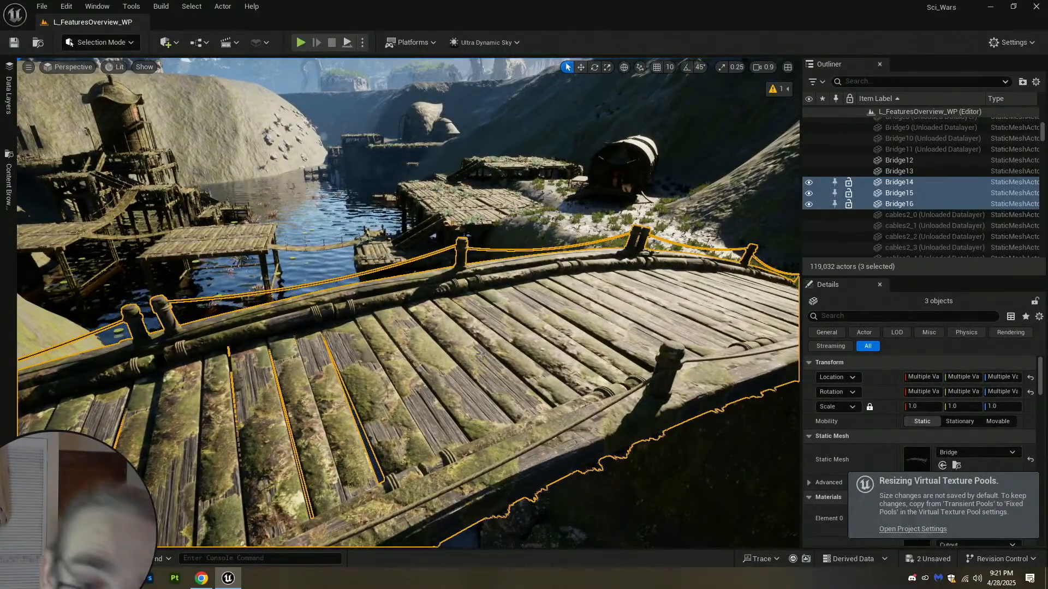
{"action": "key", "text": "ctrl+v"}
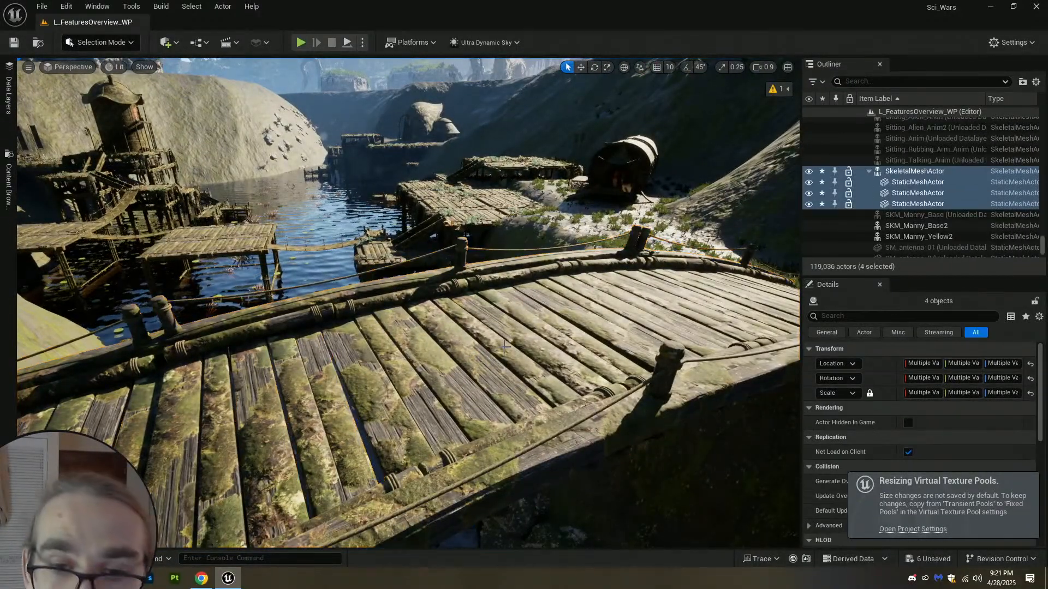
{"action": "left_click", "coordinate": [898, 173]}
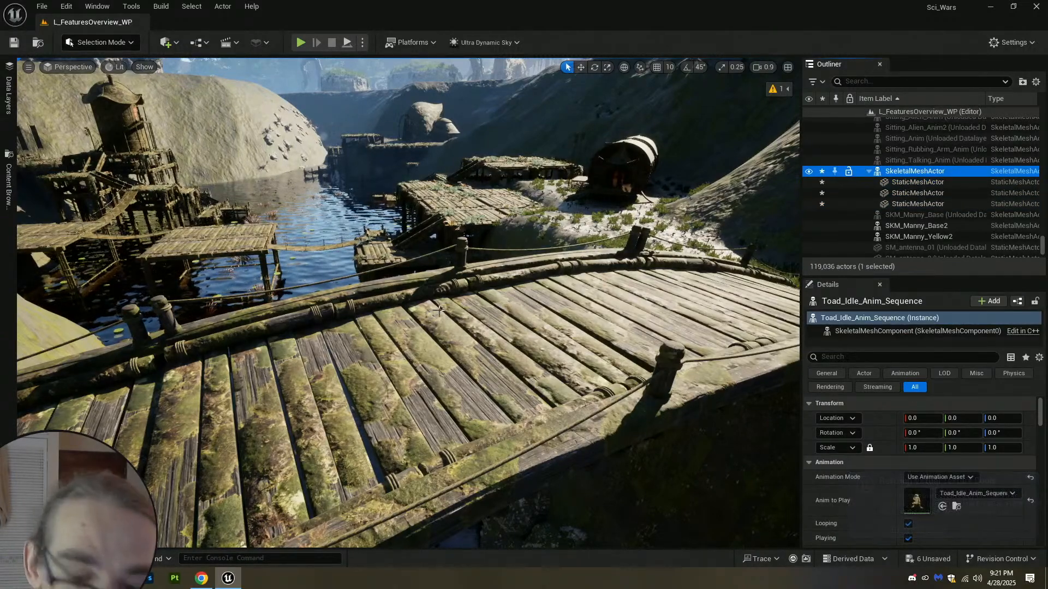
{"action": "key", "text": "f"}
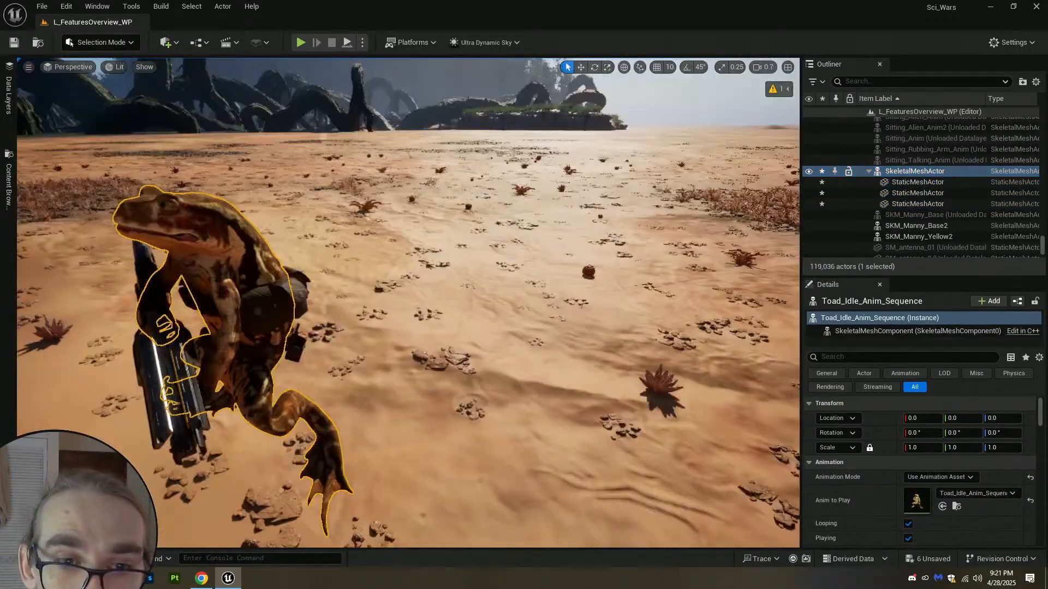
Examine the pasted toad and its weapon and gear in the idle pose from the front and side.
{"action": "key", "text": "a"}
{"action": "right_click_drag", "start_coordinate": [408, 302], "coordinate": [579, 232]}
{"action": "scroll", "coordinate": [408, 303], "scroll_direction": "down", "scroll_amount": 1}
{"action": "key", "text": "w"}
{"action": "key", "text": "q"}
{"action": "key", "text": "s"}
{"action": "key", "text": "s"}
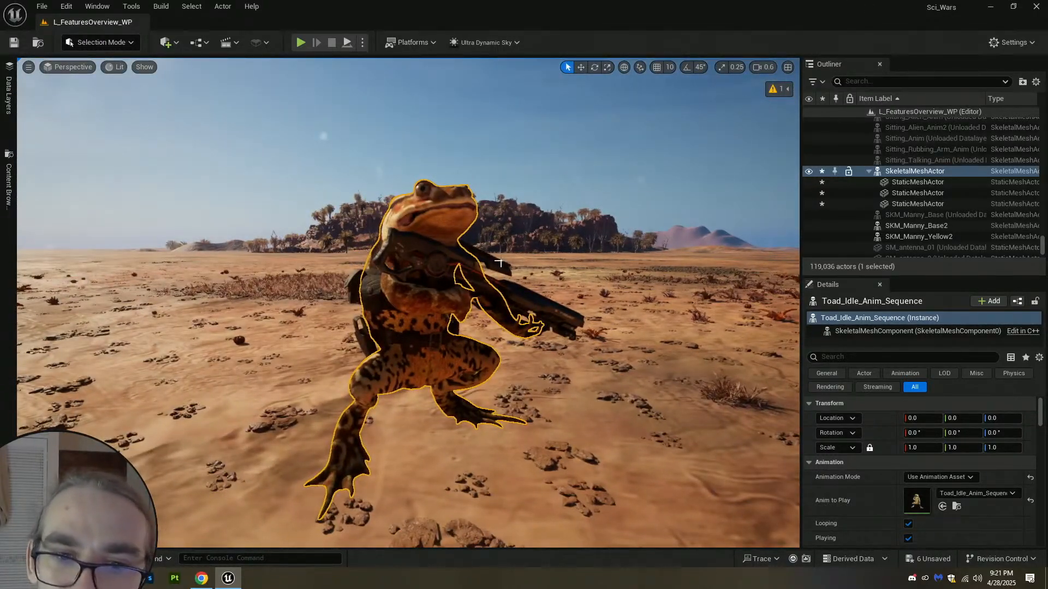
{"action": "key", "text": "d"}
{"action": "right_click_drag", "start_coordinate": [499, 263], "coordinate": [262, 265]}
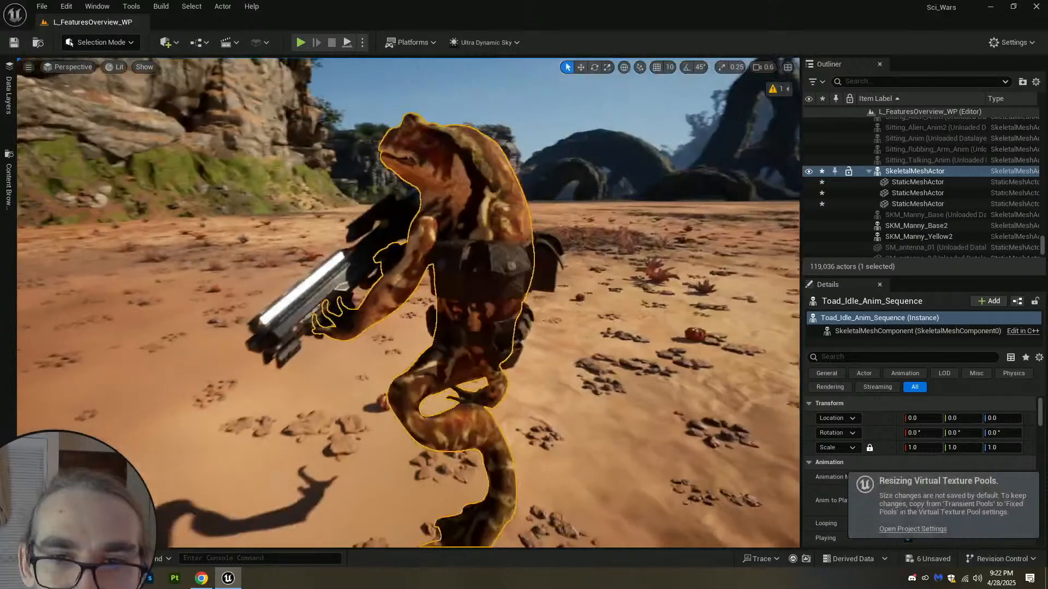
Move the toad from the level origin across the map to the swamp canyon, above the far end of the wooden bridge.
{"action": "key", "text": "e"}
{"action": "scroll", "coordinate": [408, 303], "scroll_direction": "up", "scroll_amount": 4}
{"action": "right_click_drag", "start_coordinate": [407, 262], "coordinate": [341, 321]}
{"action": "scroll", "coordinate": [408, 371], "scroll_direction": "up", "scroll_amount": 1}
{"action": "left_click_drag", "start_coordinate": [506, 387], "coordinate": [190, 299]}
{"action": "key", "text": "w"}
{"action": "right_click_drag", "start_coordinate": [407, 303], "coordinate": [354, 306]}
{"action": "left_click_drag", "start_coordinate": [486, 210], "coordinate": [369, 434]}
{"action": "right_click_drag", "start_coordinate": [369, 434], "coordinate": [322, 453]}
{"action": "key", "text": "w"}
{"action": "key", "text": "w"}
{"action": "left_click_drag", "start_coordinate": [676, 222], "coordinate": [496, 409]}
{"action": "key", "text": "w"}
{"action": "right_click_drag", "start_coordinate": [496, 409], "coordinate": [494, 458]}
{"action": "scroll", "coordinate": [489, 183], "scroll_direction": "down", "scroll_amount": 3}
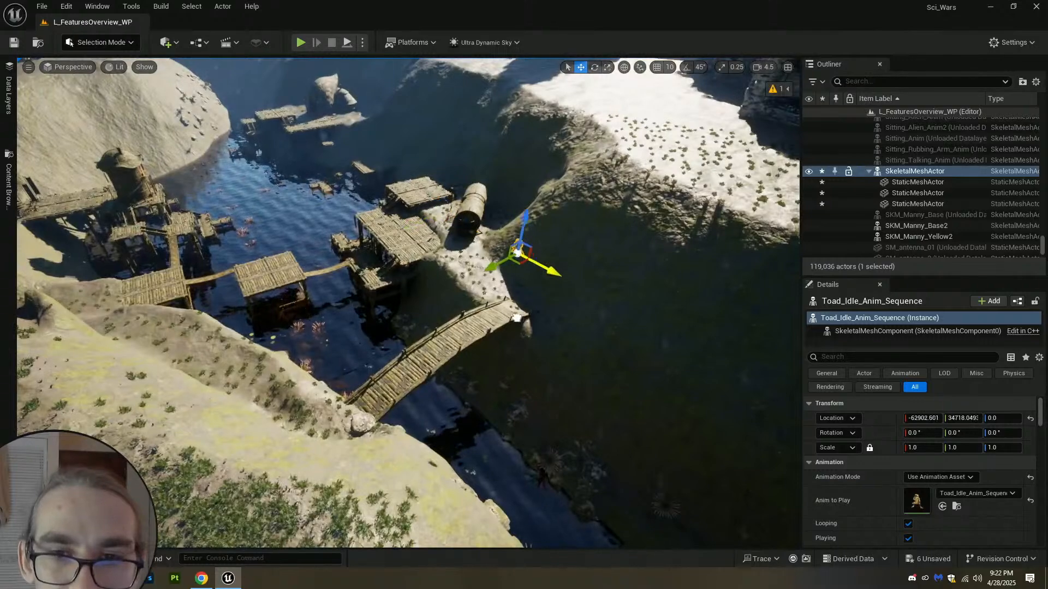
Lower the toad and shift it along the X axis until it is over the middle of the wooden bridge.
{"action": "left_click_drag", "start_coordinate": [525, 224], "coordinate": [523, 301]}
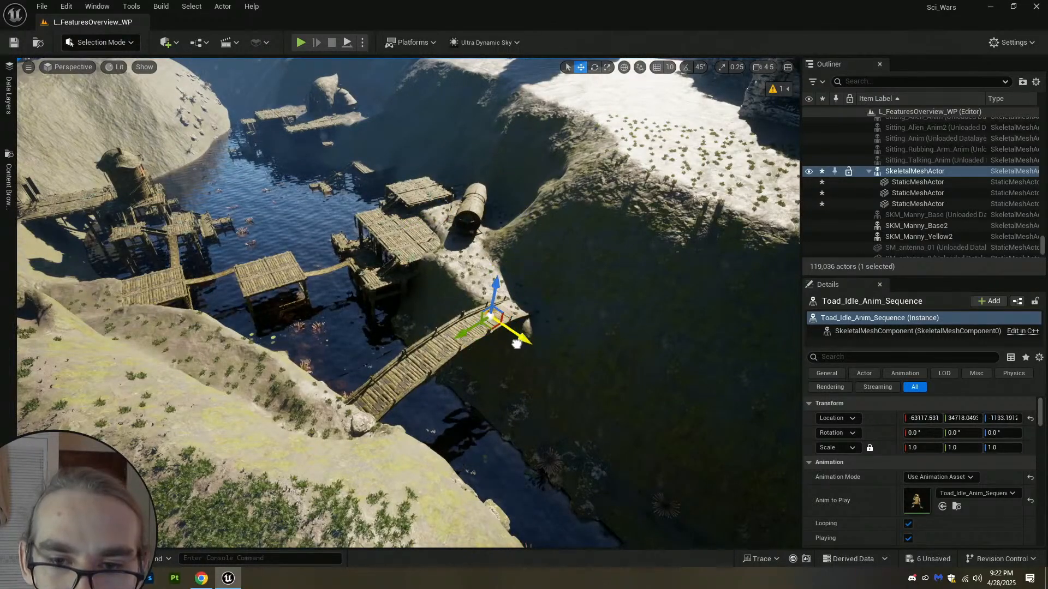
{"action": "left_click_drag", "start_coordinate": [517, 344], "coordinate": [511, 340]}
{"action": "key", "text": "f"}
{"action": "key", "text": "s"}
{"action": "scroll", "coordinate": [518, 322], "scroll_direction": "down", "scroll_amount": 3}
{"action": "right_click_drag", "start_coordinate": [518, 321], "coordinate": [518, 292]}
{"action": "key", "text": "w"}
{"action": "scroll", "coordinate": [518, 322], "scroll_direction": "down", "scroll_amount": 2}
{"action": "left_click_drag", "start_coordinate": [489, 298], "coordinate": [451, 279]}
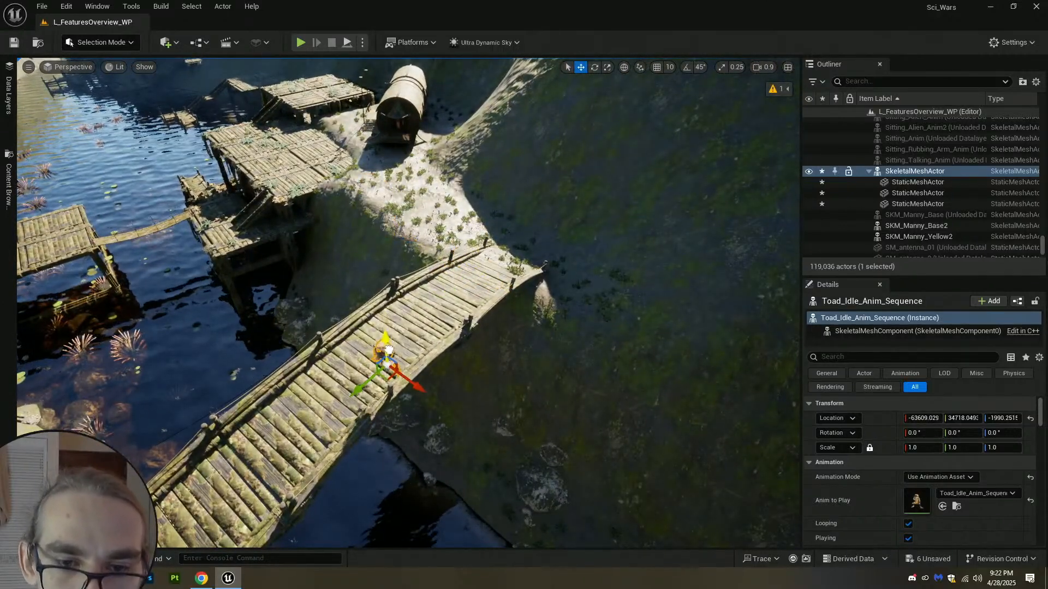
{"action": "key", "text": "f"}
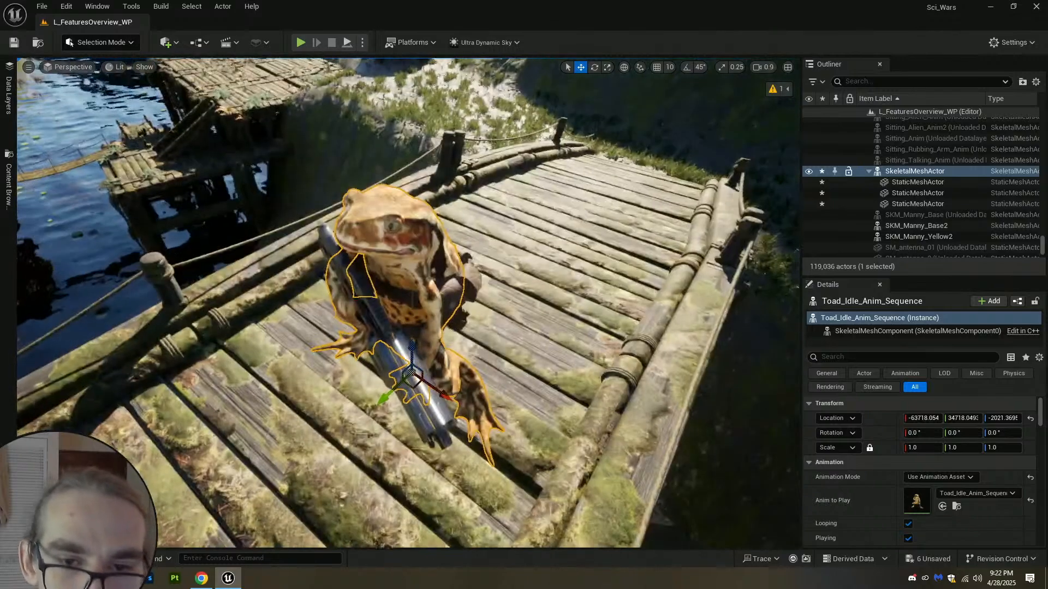
Rotate the toad about -79° around its vertical axis on the bridge.
{"action": "scroll", "coordinate": [409, 375], "scroll_direction": "down", "scroll_amount": 2}
{"action": "mouse_move", "coordinate": [409, 375]}
{"action": "right_mouse_down"}
{"action": "mouse_move", "coordinate": [415, 390]}
{"action": "mouse_move", "coordinate": [409, 375]}
{"action": "right_mouse_up"}
{"action": "key", "text": "e"}
{"action": "left_click_drag", "start_coordinate": [421, 415], "coordinate": [414, 325]}
{"action": "key", "text": "s"}
{"action": "right_click_drag", "start_coordinate": [414, 334], "coordinate": [414, 243]}
{"action": "scroll", "coordinate": [414, 334], "scroll_direction": "down", "scroll_amount": 1}
{"action": "key", "text": "d"}
{"action": "key", "text": "q"}
{"action": "key", "text": "w"}
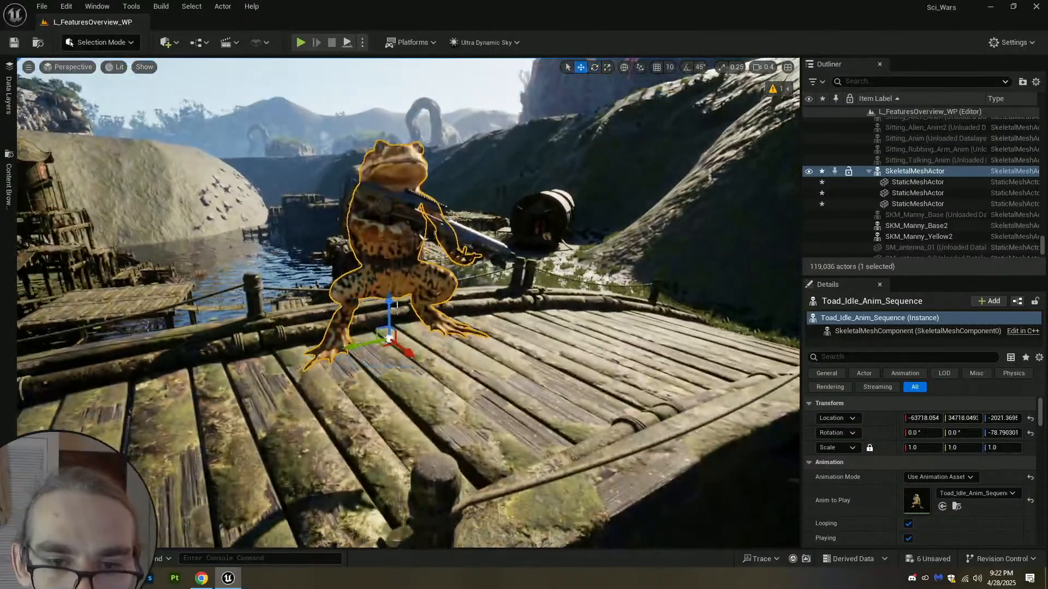
Set the toad's feet down on the bridge planks, shift it toward the rope railing and deselect it.
{"action": "left_click_drag", "start_coordinate": [384, 299], "coordinate": [391, 393]}
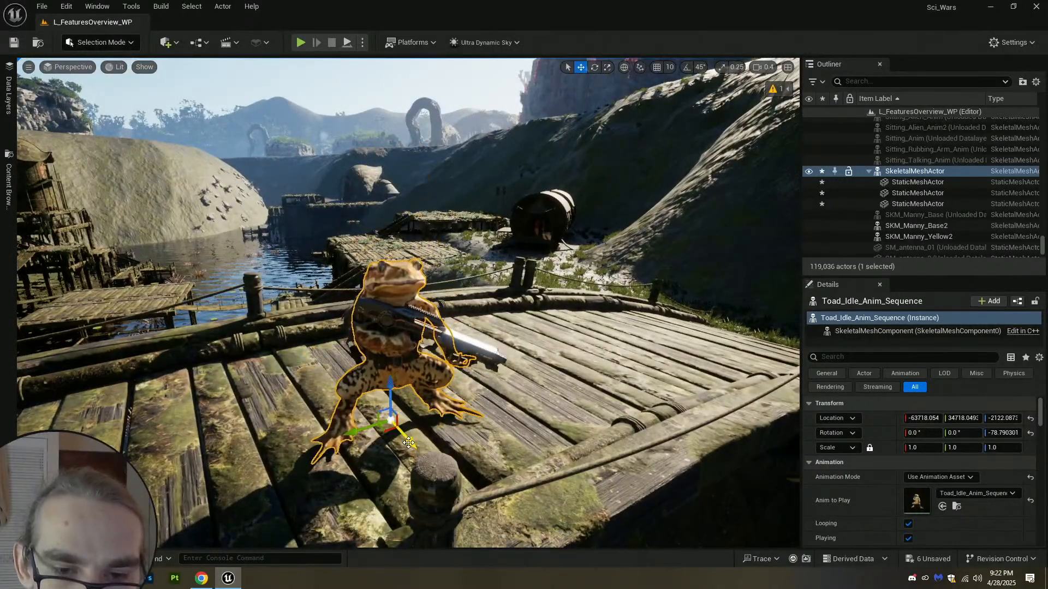
{"action": "left_click_drag", "start_coordinate": [403, 431], "coordinate": [347, 378]}
{"action": "left_click_drag", "start_coordinate": [333, 319], "coordinate": [332, 327]}
{"action": "key", "text": "Escape"}
Start playing the level from the bridge deck and walk the character up to the toad.
{"action": "right_click_drag", "start_coordinate": [333, 326], "coordinate": [355, 475]}
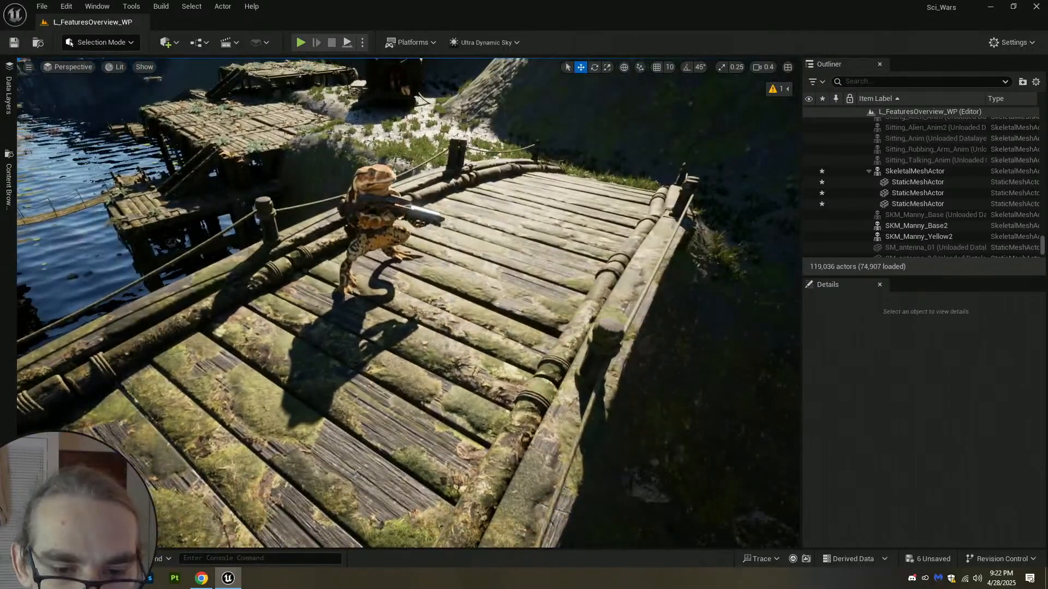
{"action": "right_click", "coordinate": [355, 474]}
{"action": "left_click", "coordinate": [378, 467]}
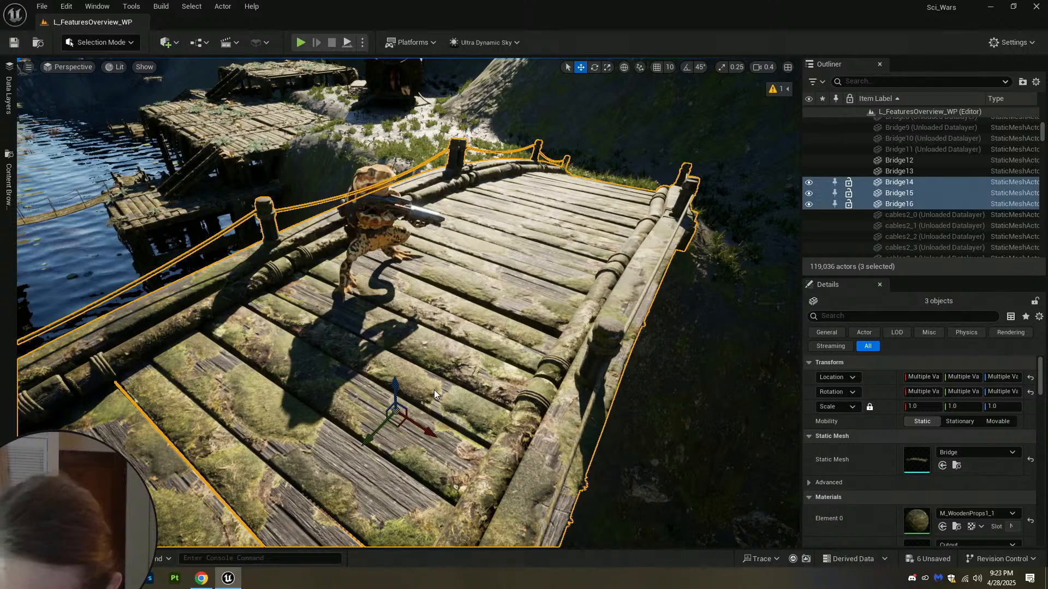
{"action": "key", "text": "alt+p"}
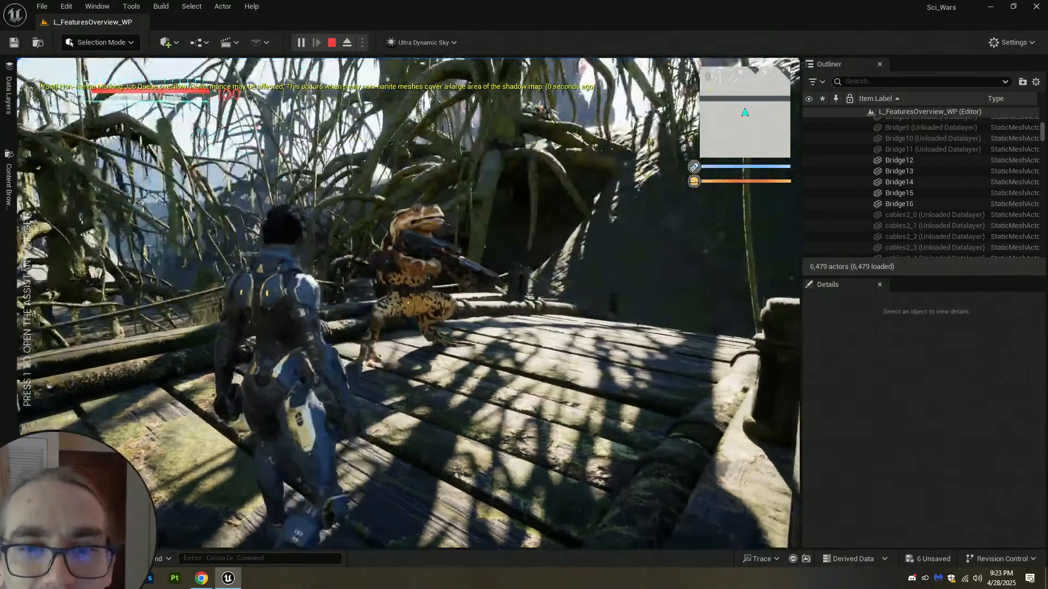
{"action": "key", "text": "w"}
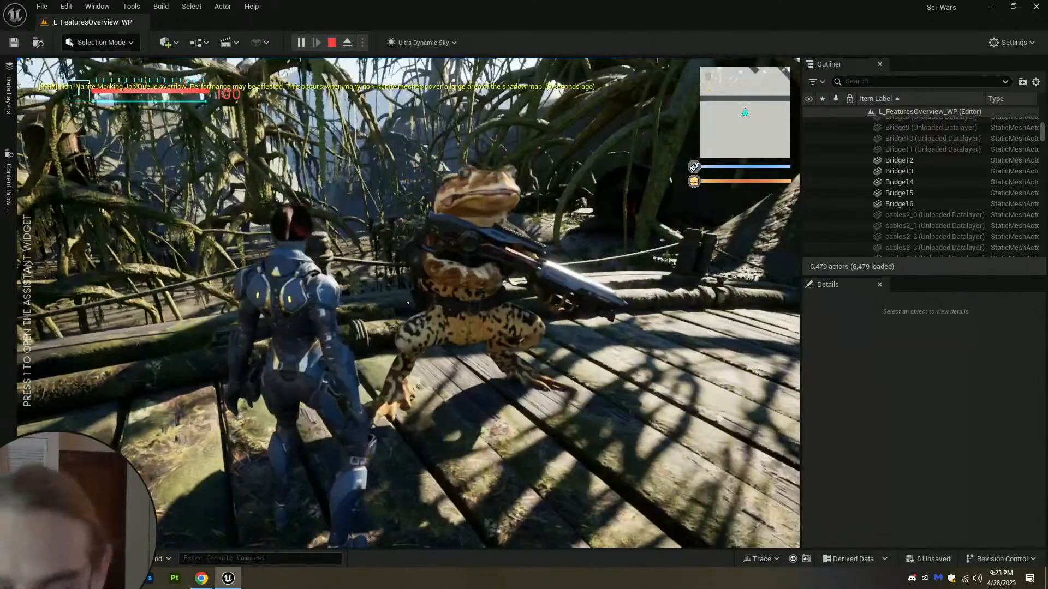
View the toad's idle animation beside the player character in full screen and end the play session.
{"action": "key", "text": "F11"}
{"action": "left_click", "coordinate": [523, 283]}
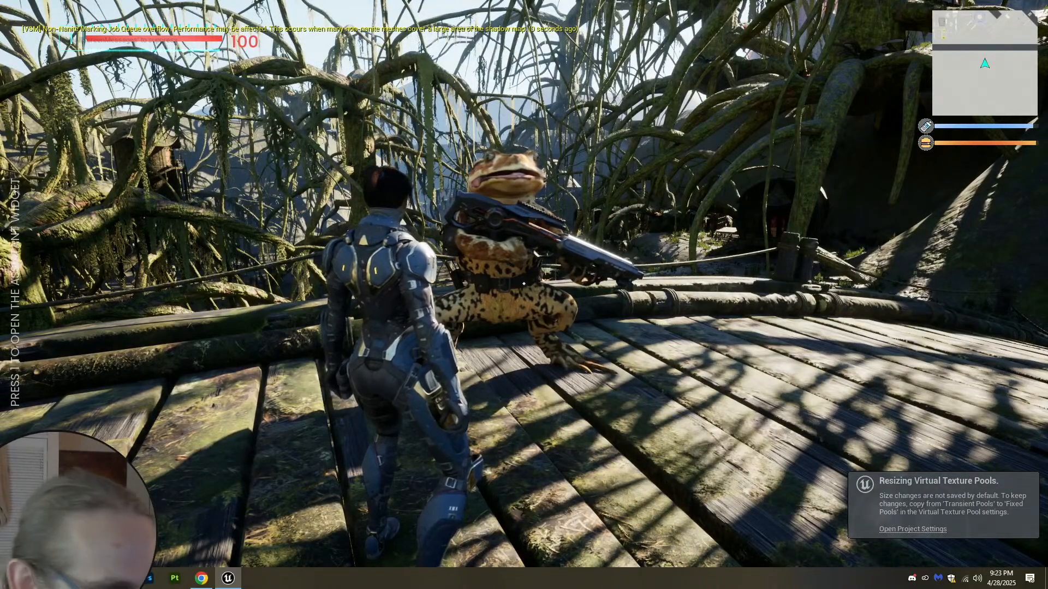
{"action": "key", "text": "w"}
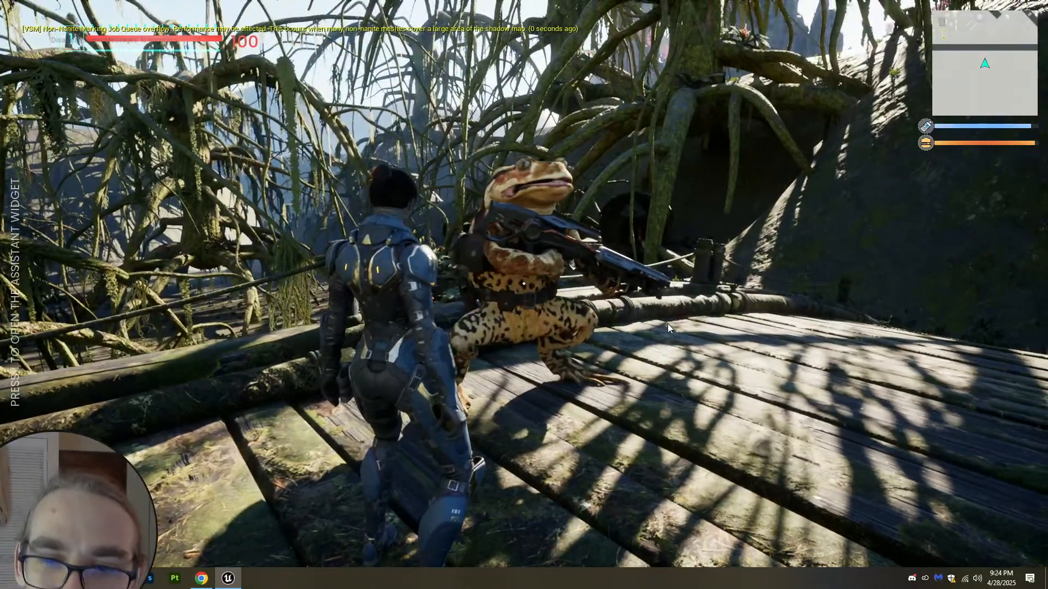
{"action": "key", "text": "Escape"}
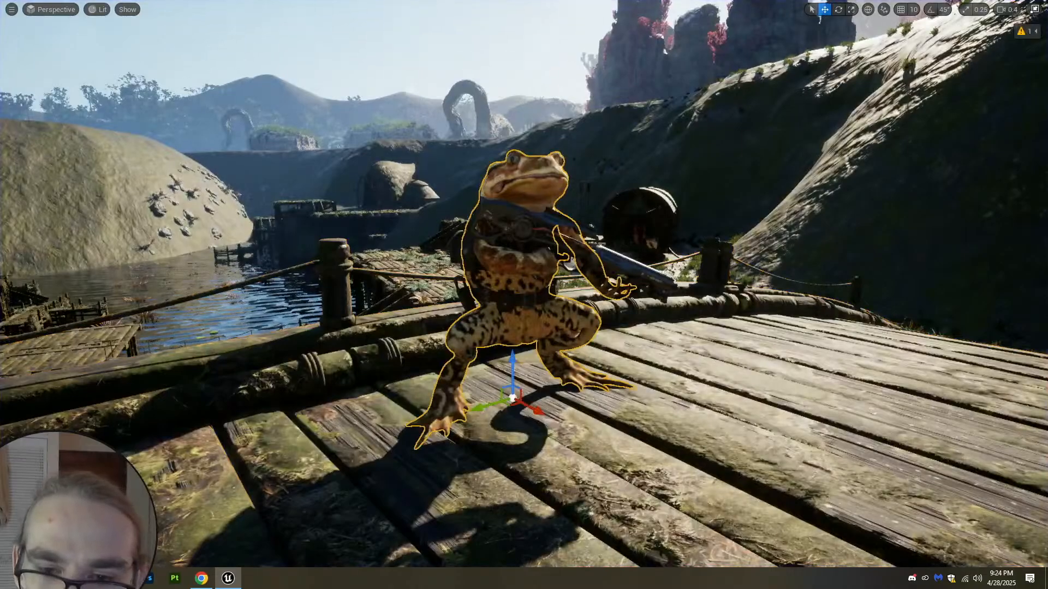
Turn the toad slightly around its vertical axis where it stands on the bridge.
{"action": "right_click_drag", "start_coordinate": [500, 339], "coordinate": [500, 453]}
{"action": "scroll", "coordinate": [500, 339], "scroll_direction": "up", "scroll_amount": 2}
{"action": "key", "text": "e"}
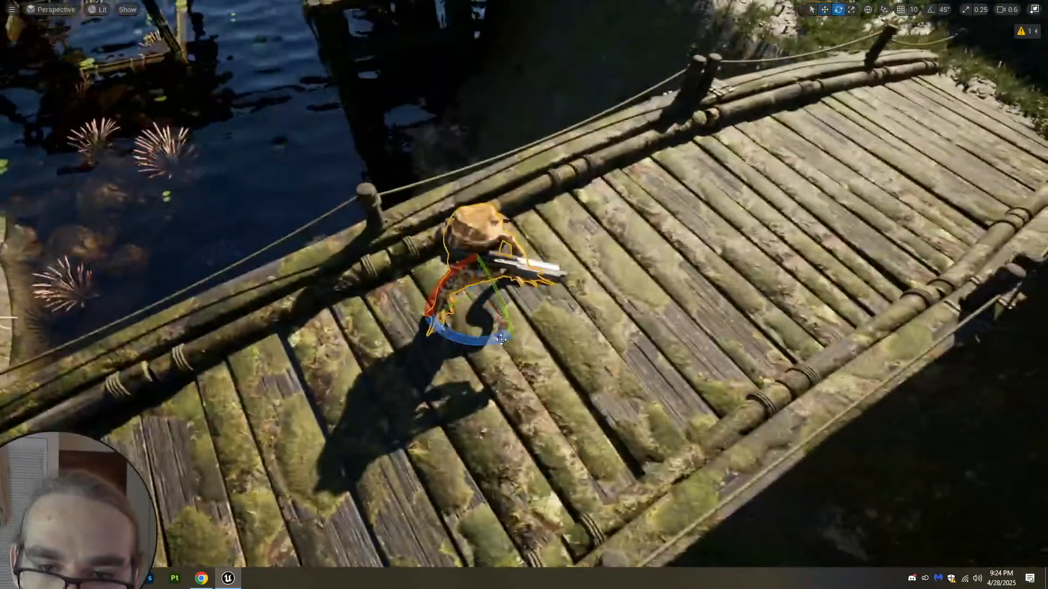
{"action": "left_click_drag", "start_coordinate": [500, 340], "coordinate": [515, 340]}
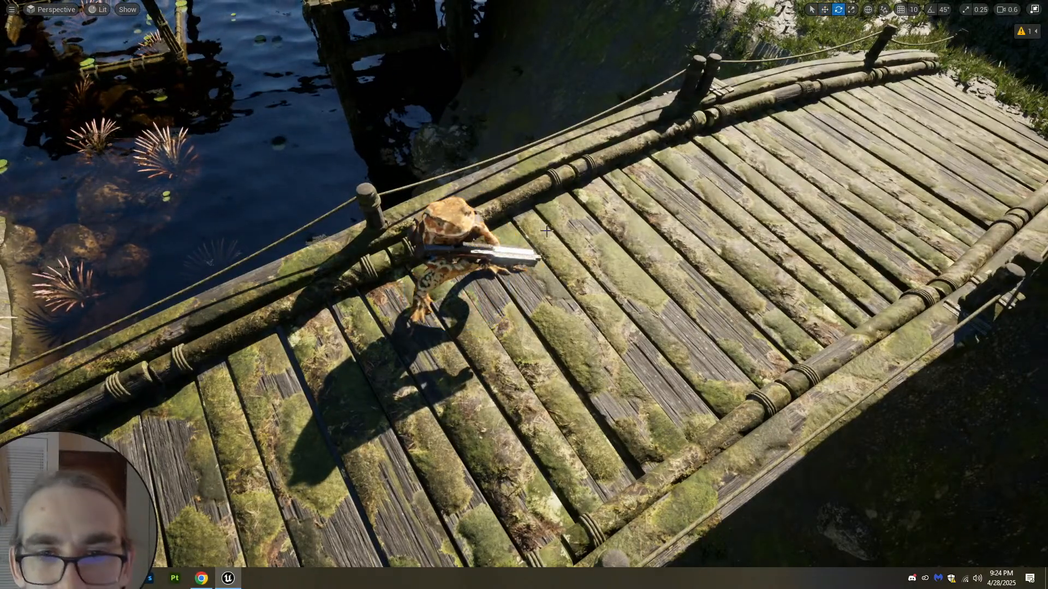
Examine the cleared swamp canyon with its bridge and river platforms from high above.
{"action": "key", "text": "s"}
{"action": "right_click_drag", "start_coordinate": [516, 340], "coordinate": [572, 252]}
{"action": "scroll", "coordinate": [507, 240], "scroll_direction": "up", "scroll_amount": 2}
{"action": "key", "text": "s"}
{"action": "key", "text": "e"}
{"action": "scroll", "coordinate": [485, 246], "scroll_direction": "up", "scroll_amount": 2}
{"action": "key", "text": "s"}
{"action": "scroll", "coordinate": [572, 252], "scroll_direction": "up", "scroll_amount": 1}
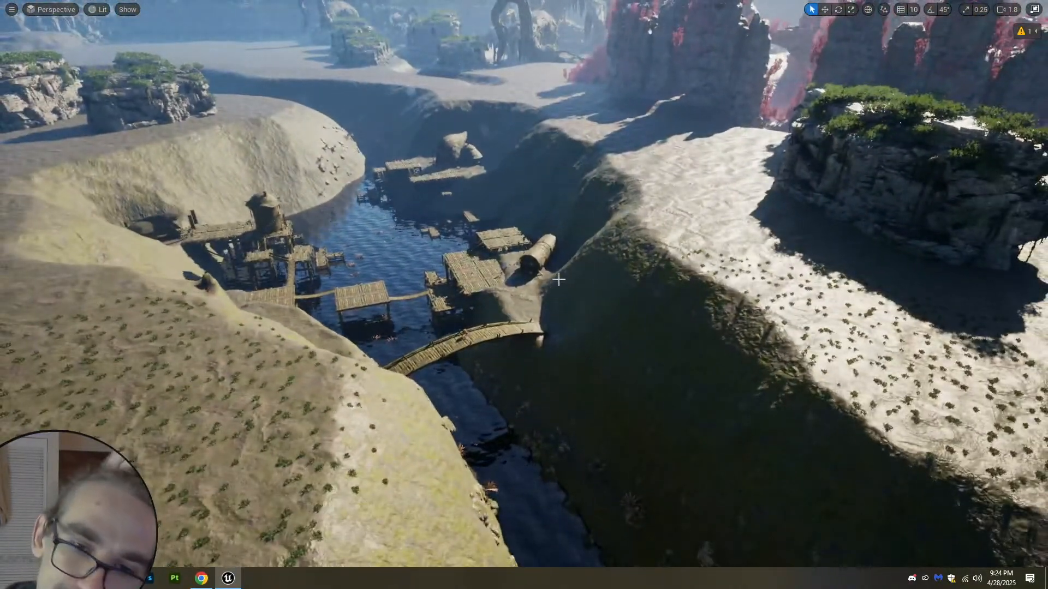
{"action": "key", "text": "w"}
{"action": "right_click_drag", "start_coordinate": [572, 251], "coordinate": [555, 264]}
{"action": "key", "text": "w"}
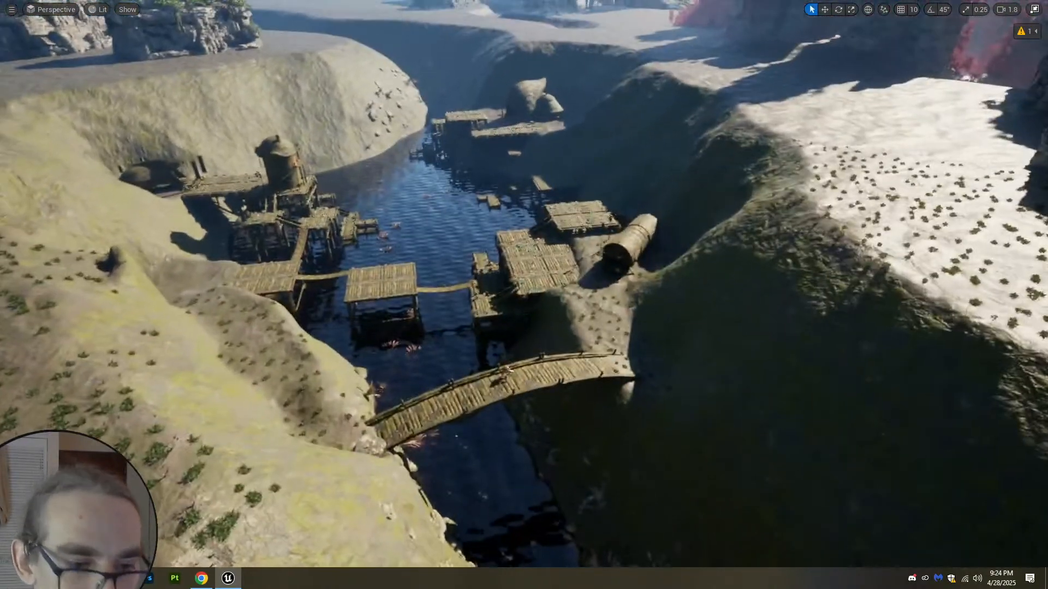
Deselect the canyon terrain and rebuild the landscape actor's outdated Nanite meshes.
{"action": "left_click", "coordinate": [311, 509]}
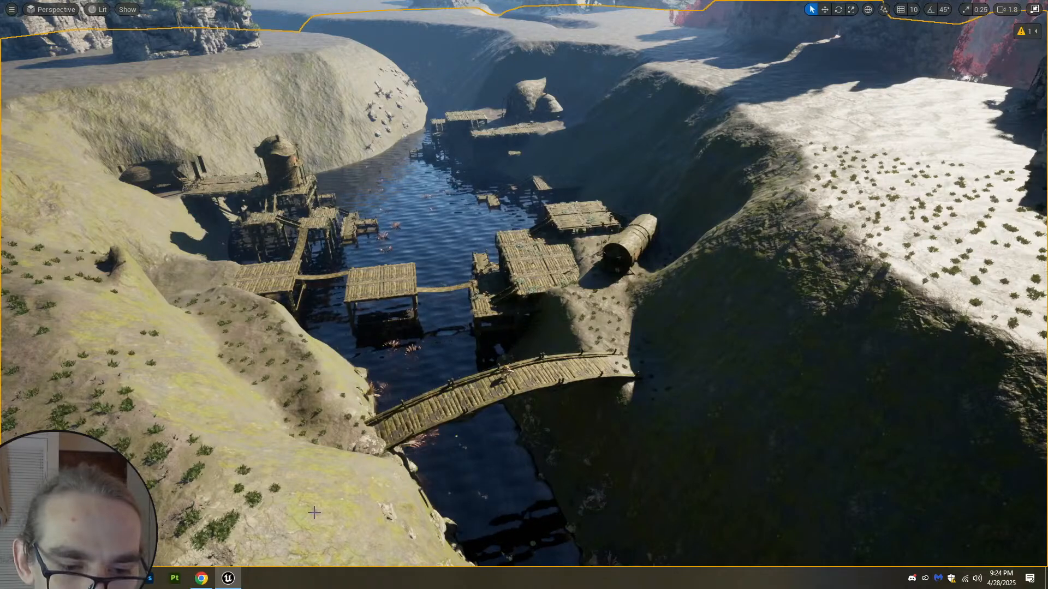
{"action": "right_click_drag", "start_coordinate": [313, 512], "coordinate": [322, 503]}
{"action": "right_click_drag", "start_coordinate": [822, 234], "coordinate": [786, 272]}
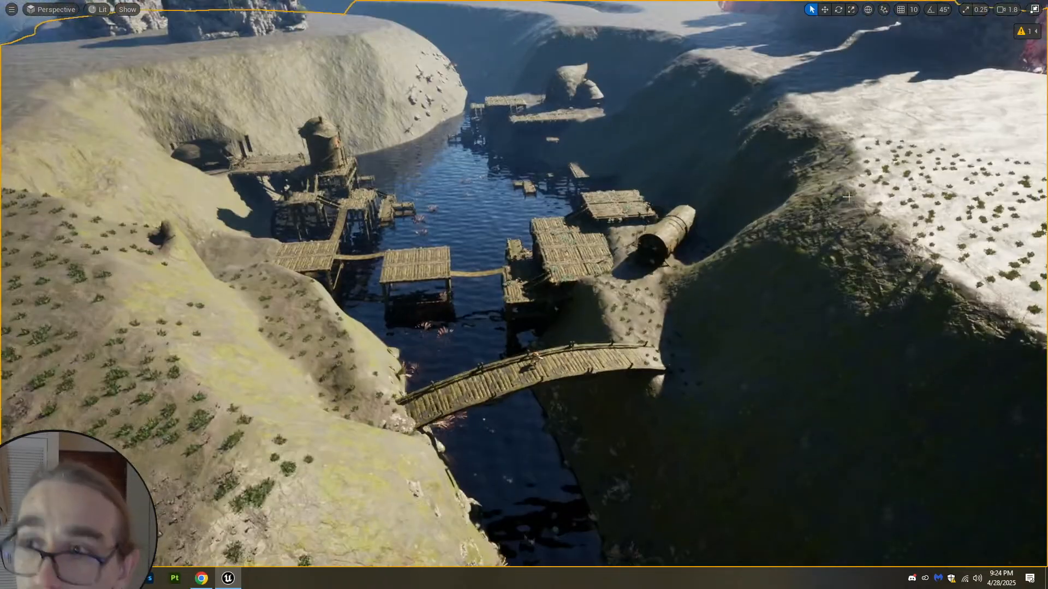
{"action": "key", "text": "Escape"}
{"action": "left_click", "coordinate": [1026, 31]}
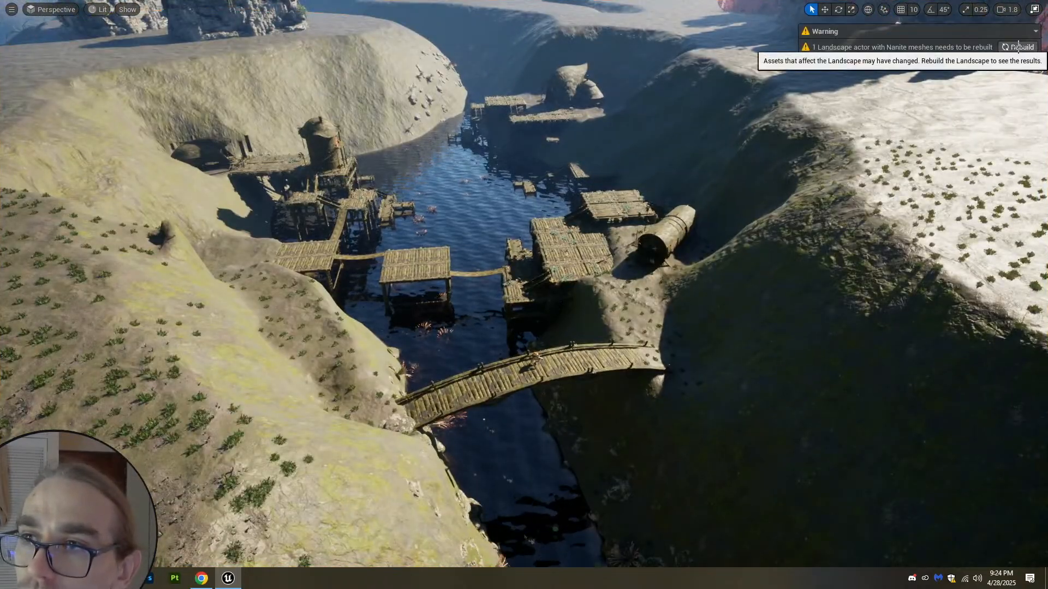
{"action": "left_click", "coordinate": [1018, 48]}
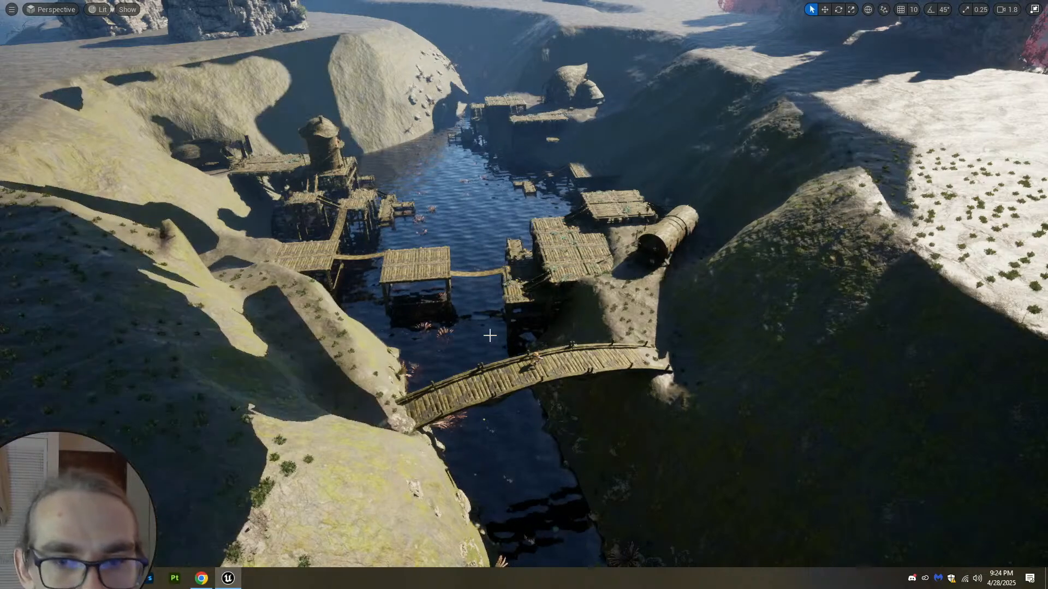
Examine the rebuilt canyon terrain, the river platforms and the toad's spot on the bridge from closer range.
{"action": "right_click_drag", "start_coordinate": [489, 336], "coordinate": [495, 315]}
{"action": "mouse_move", "coordinate": [508, 376]}
{"action": "right_mouse_down"}
{"action": "mouse_move", "coordinate": [436, 398]}
{"action": "mouse_move", "coordinate": [513, 393]}
{"action": "mouse_move", "coordinate": [480, 398]}
{"action": "mouse_move", "coordinate": [496, 395]}
{"action": "mouse_move", "coordinate": [496, 382]}
{"action": "mouse_move", "coordinate": [486, 409]}
{"action": "mouse_move", "coordinate": [496, 382]}
{"action": "mouse_move", "coordinate": [499, 415]}
{"action": "mouse_move", "coordinate": [499, 383]}
{"action": "right_mouse_up"}
{"action": "scroll", "coordinate": [503, 380], "scroll_direction": "up", "scroll_amount": 3}
{"action": "key", "text": "s"}
{"action": "key", "text": "w"}
{"action": "scroll", "coordinate": [503, 380], "scroll_direction": "down", "scroll_amount": 1}
{"action": "key", "text": "s"}
{"action": "scroll", "coordinate": [502, 380], "scroll_direction": "up", "scroll_amount": 3}
{"action": "key", "text": "w"}
{"action": "key", "text": "w"}
{"action": "scroll", "coordinate": [491, 409], "scroll_direction": "down", "scroll_amount": 4}
{"action": "key", "text": "w"}
{"action": "scroll", "coordinate": [499, 415], "scroll_direction": "down", "scroll_amount": 1}
{"action": "key", "text": "e"}
{"action": "key", "text": "s"}
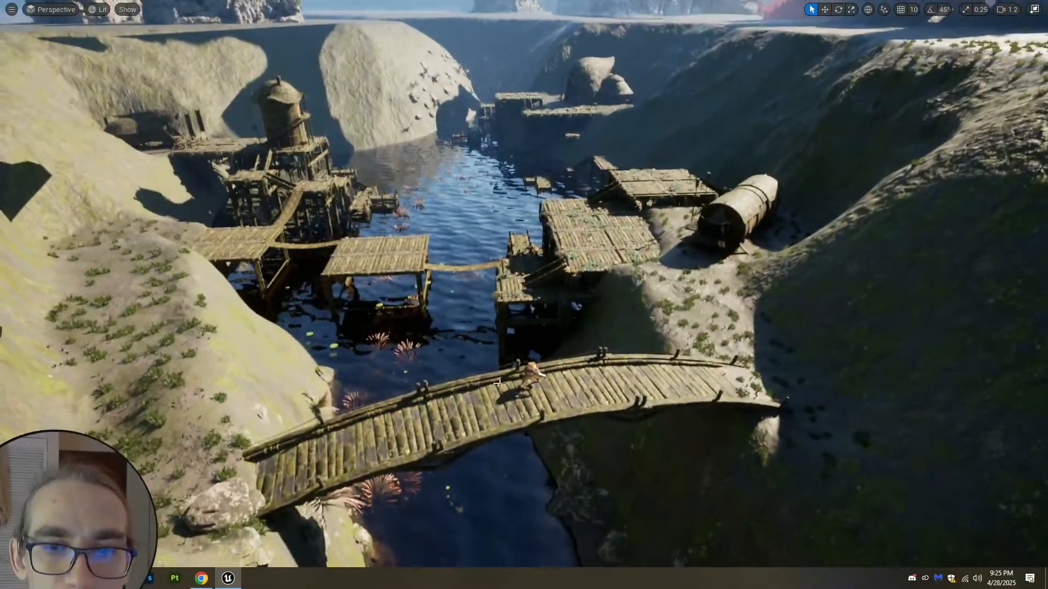
{"action": "key", "text": "q"}
{"action": "right_click_drag", "start_coordinate": [535, 329], "coordinate": [537, 349]}
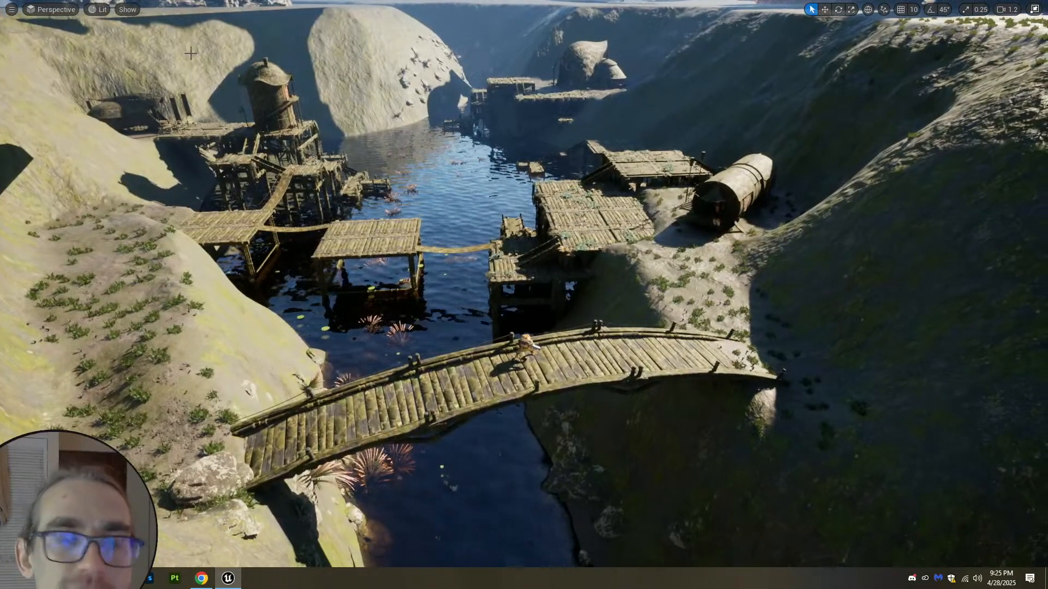
Open a File Explorer window, make it smaller, and check the Downloads, Desktop and DESK_ALL_4 folders.
{"action": "mouse_move", "coordinate": [200, 581]}
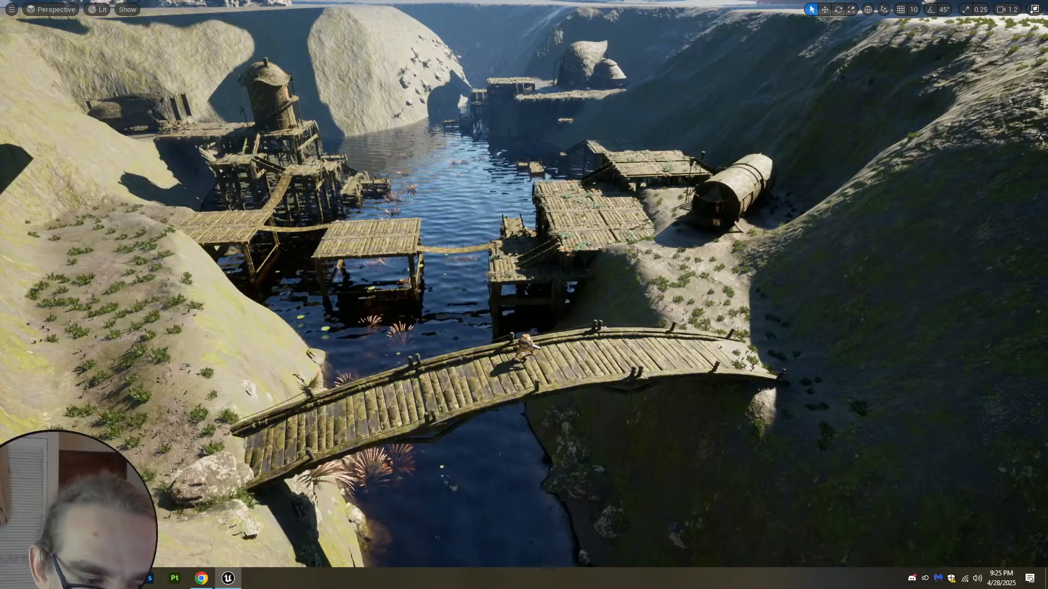
{"action": "key", "text": "super+e"}
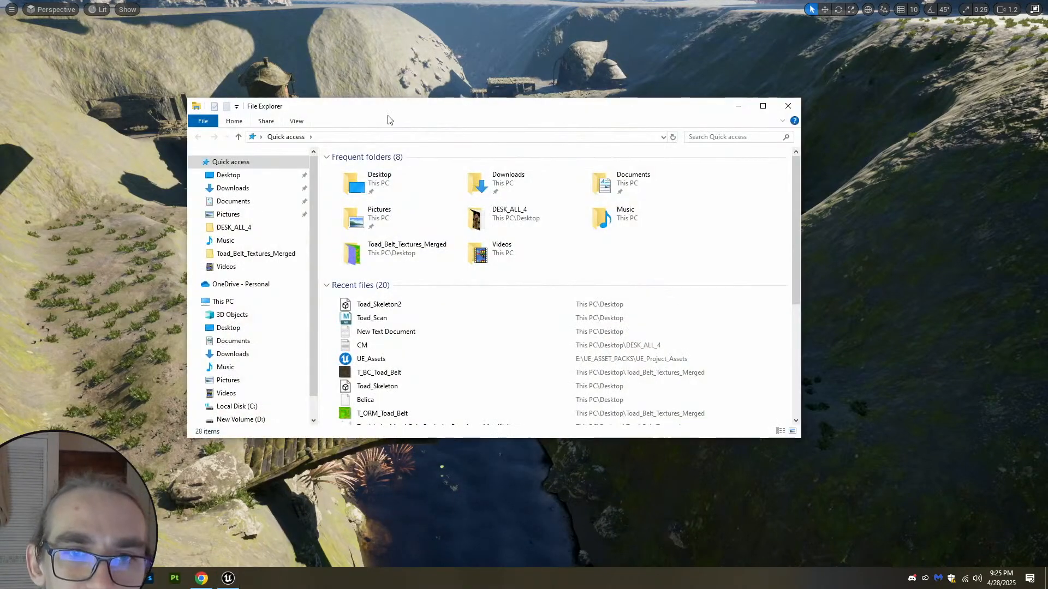
{"action": "left_click_drag", "start_coordinate": [387, 108], "coordinate": [303, 54]}
{"action": "left_click_drag", "start_coordinate": [716, 379], "coordinate": [514, 356]}
{"action": "left_click", "coordinate": [149, 132]}
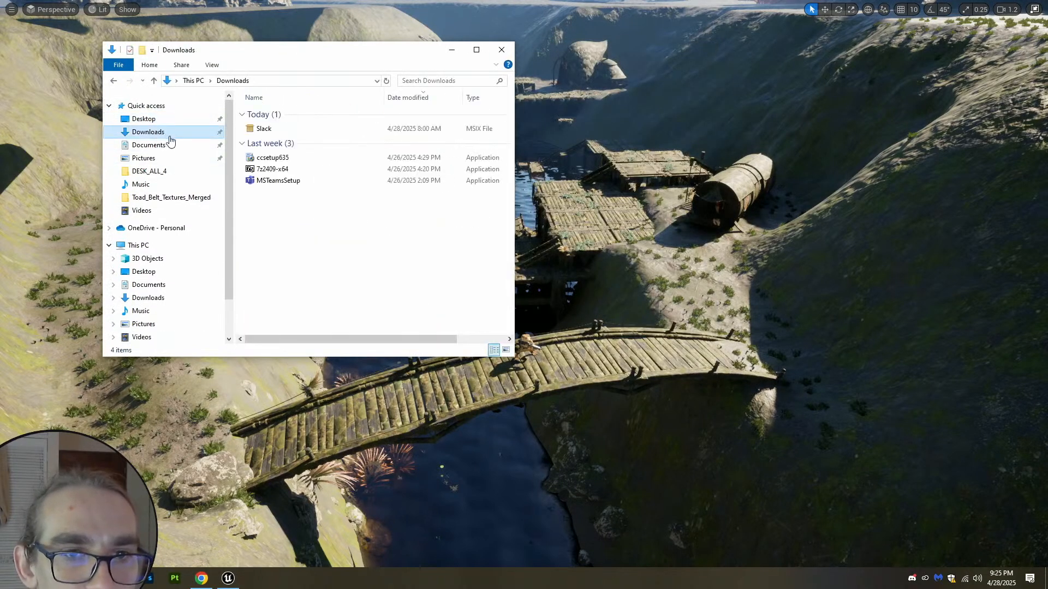
{"action": "left_click", "coordinate": [145, 119]}
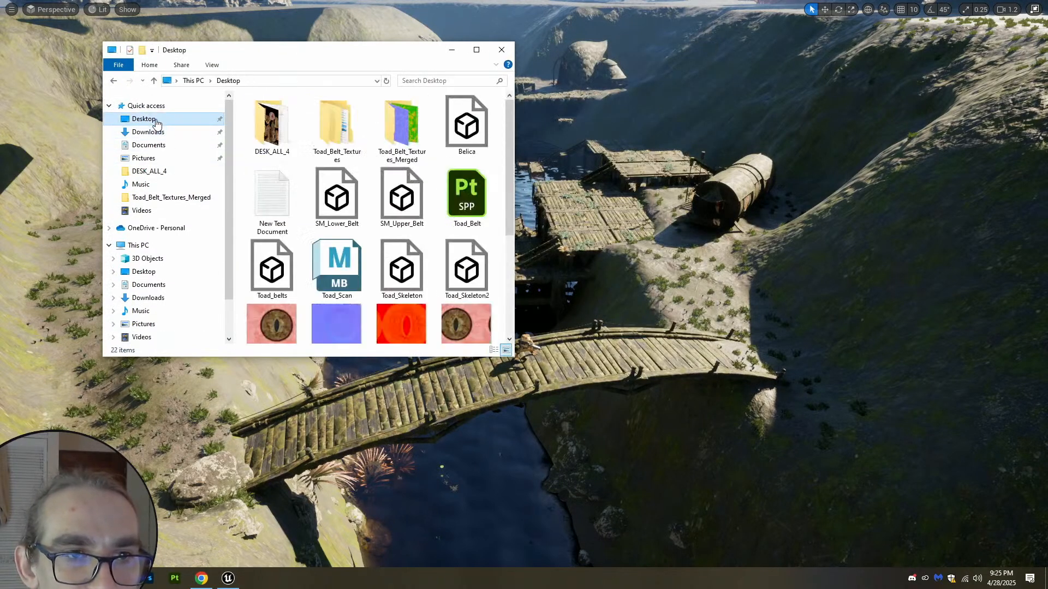
{"action": "left_click", "coordinate": [167, 162]}
{"action": "left_click", "coordinate": [175, 173]}
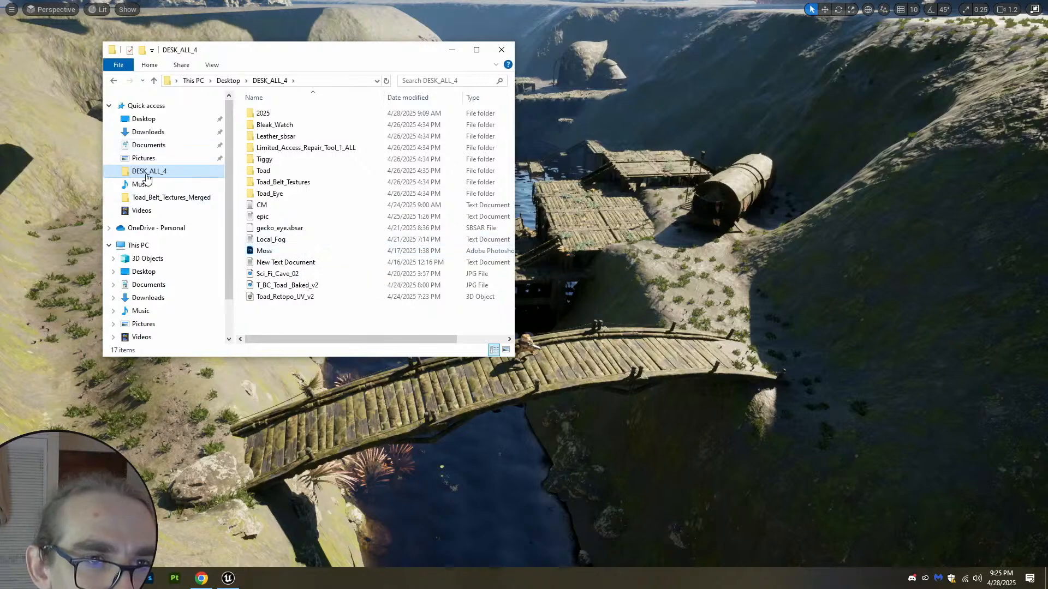
Open Downlaod_Folder on New Volume (D:), widen the window and look through the folder's contents.
{"action": "scroll", "coordinate": [170, 301], "scroll_direction": "down", "scroll_amount": 1}
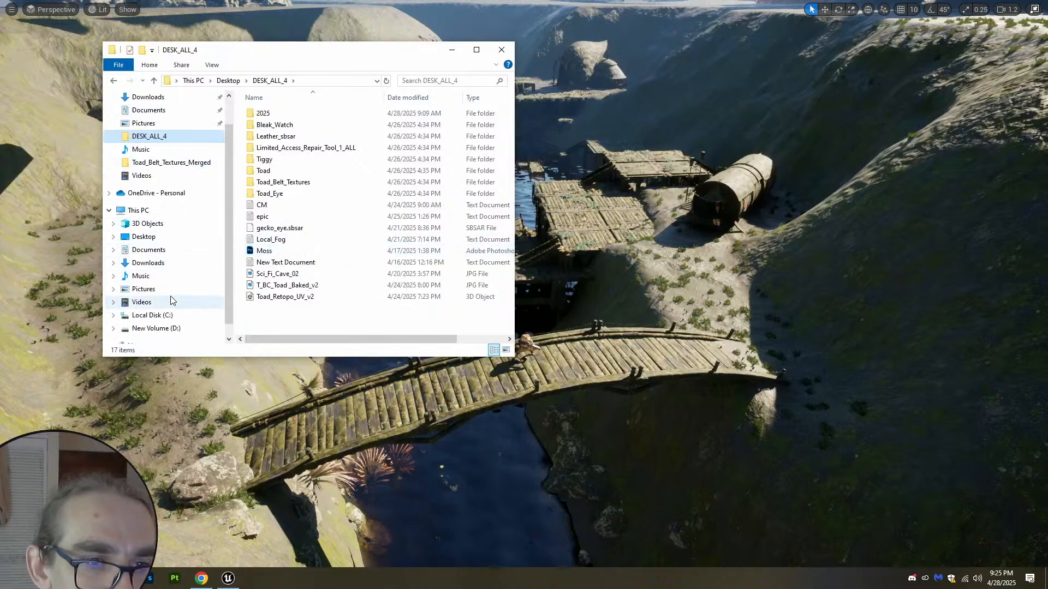
{"action": "left_click", "coordinate": [164, 327]}
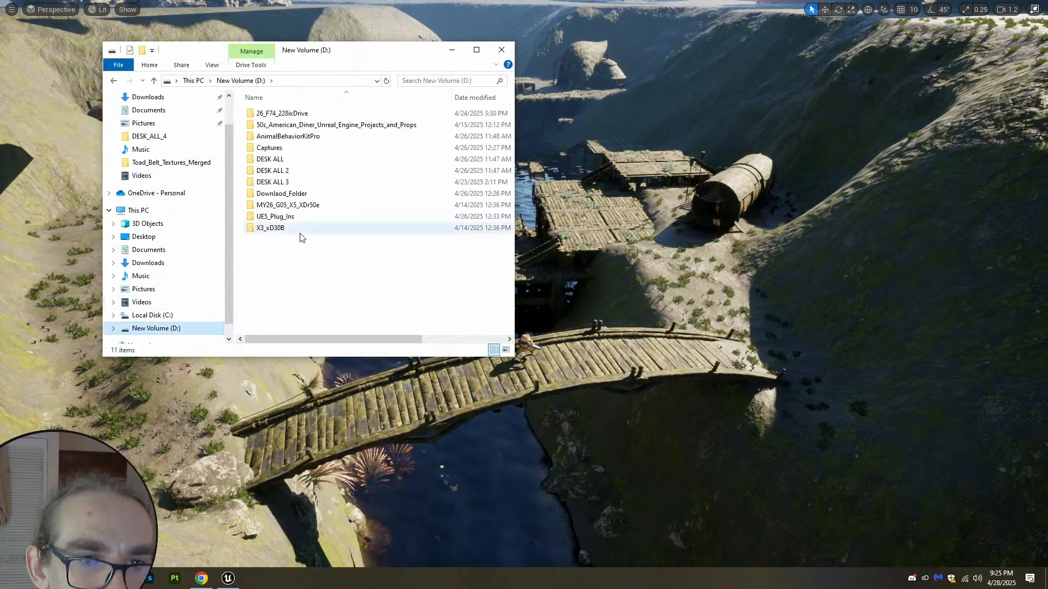
{"action": "double_click", "coordinate": [301, 197]}
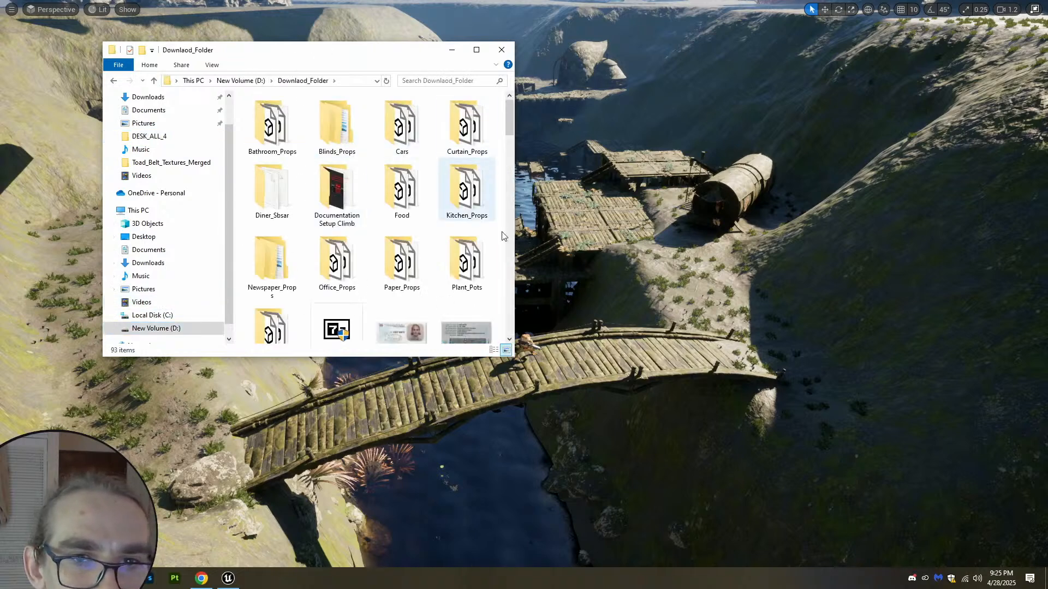
{"action": "left_click_drag", "start_coordinate": [516, 237], "coordinate": [633, 228]}
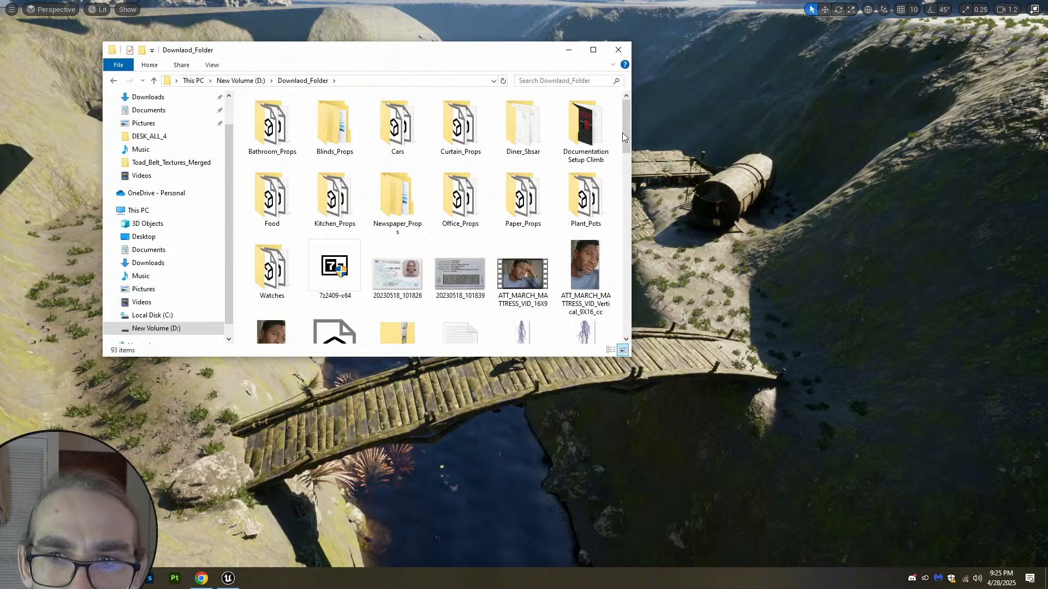
{"action": "mouse_move", "coordinate": [623, 133]}
{"action": "left_mouse_down"}
{"action": "mouse_move", "coordinate": [636, 324]}
{"action": "mouse_move", "coordinate": [630, 123]}
{"action": "left_mouse_up"}
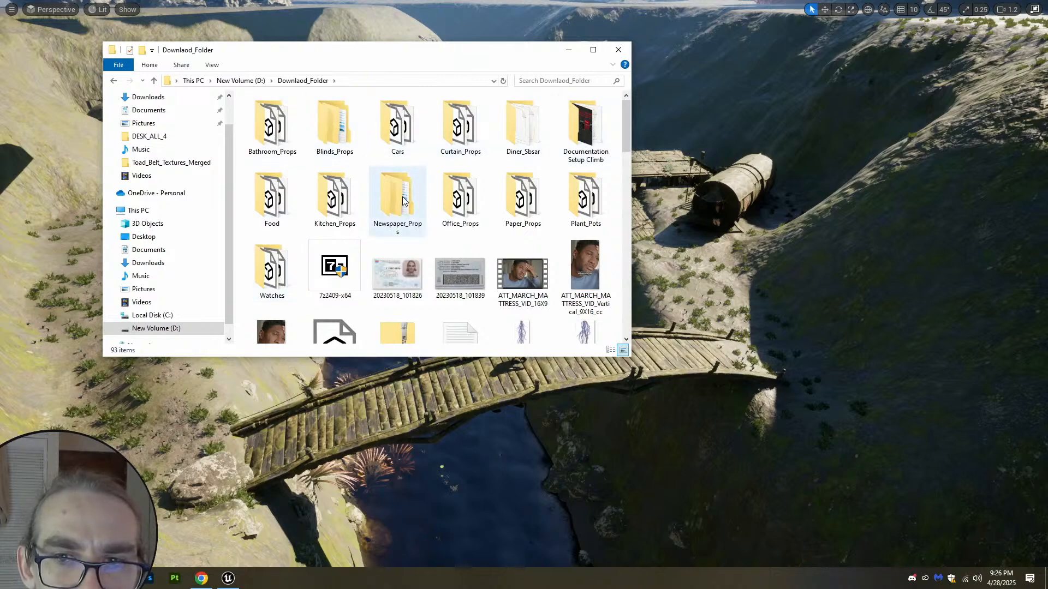
{"action": "scroll", "coordinate": [389, 207], "scroll_direction": "down", "scroll_amount": 2}
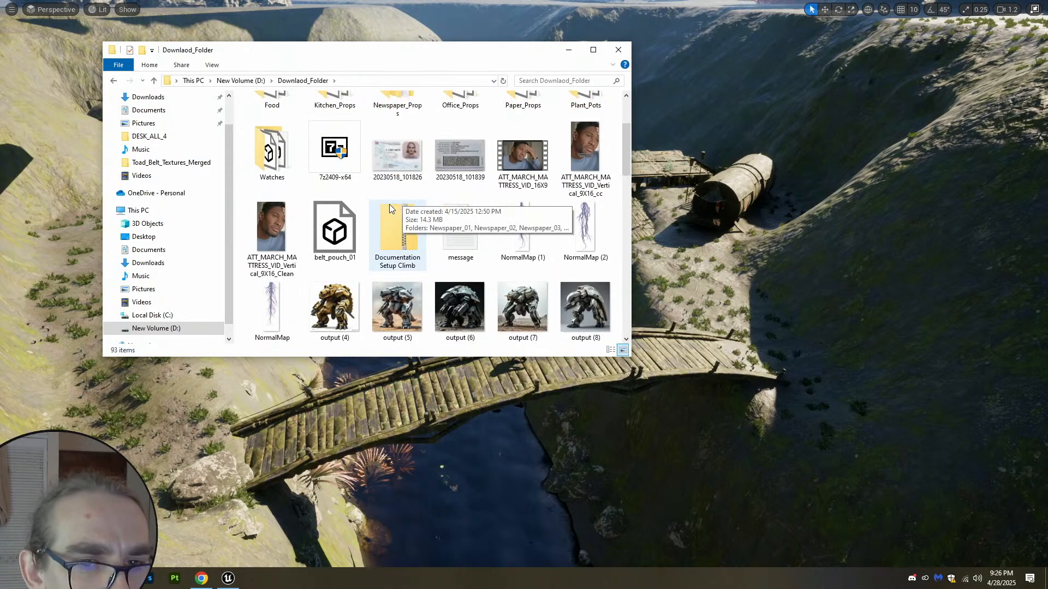
{"action": "scroll", "coordinate": [387, 202], "scroll_direction": "down", "scroll_amount": 8}
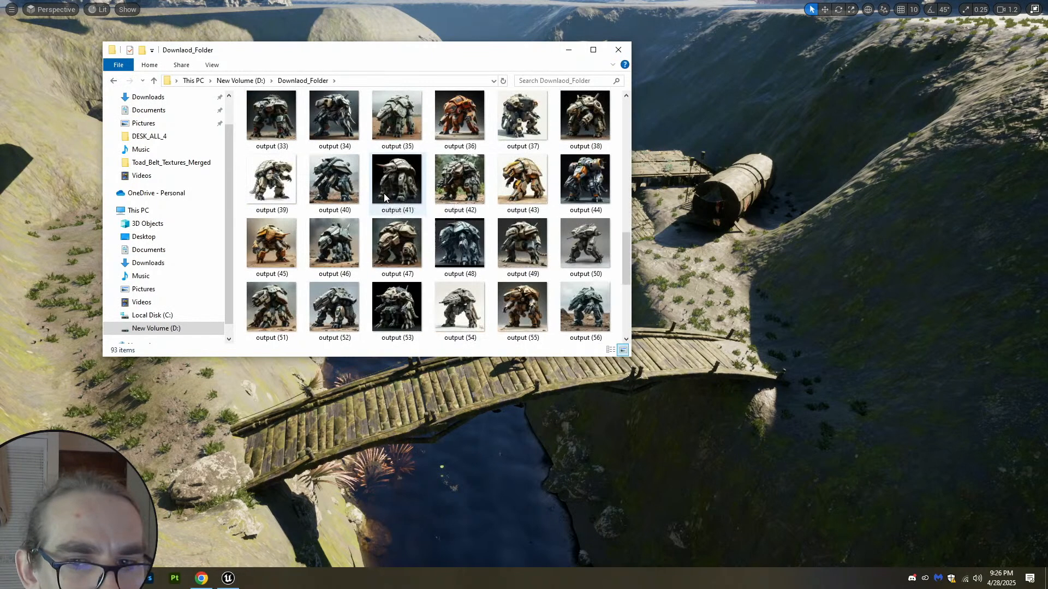
{"action": "scroll", "coordinate": [384, 197], "scroll_direction": "down", "scroll_amount": 3}
{"action": "scroll", "coordinate": [380, 204], "scroll_direction": "up", "scroll_amount": 15}
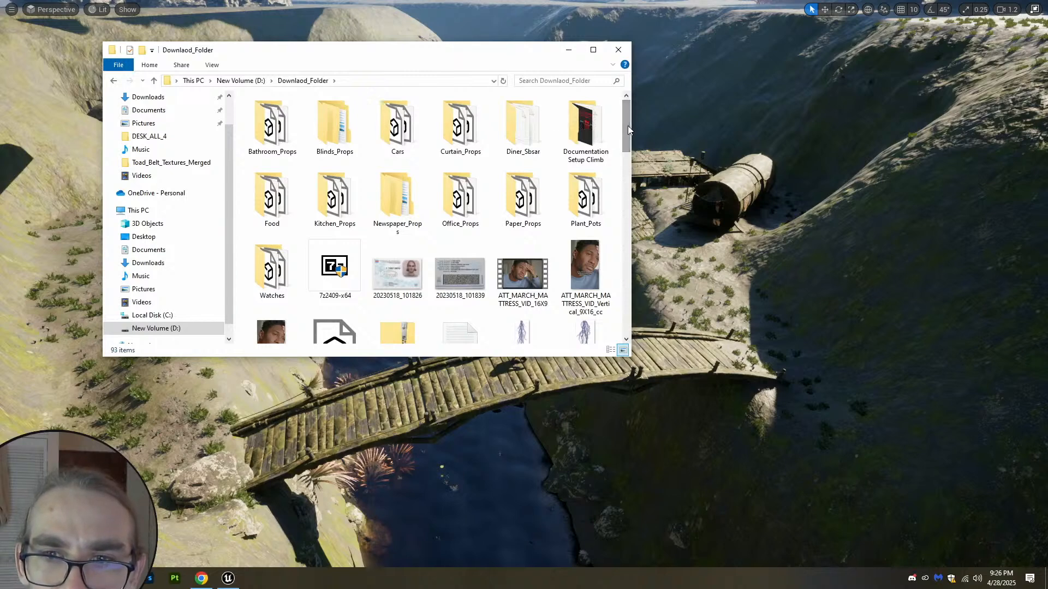
{"action": "mouse_move", "coordinate": [628, 127]}
{"action": "left_mouse_down"}
{"action": "mouse_move", "coordinate": [625, 320]}
{"action": "mouse_move", "coordinate": [623, 109]}
{"action": "left_mouse_up"}
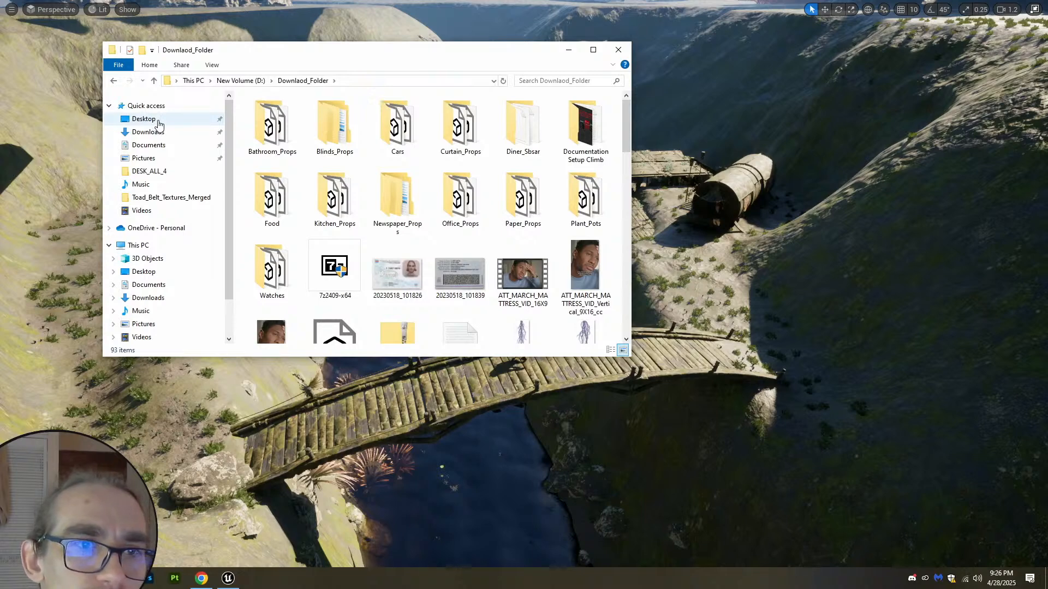
Look through the Desktop files and check the Downloads, Documents and Music folders.
{"action": "left_click", "coordinate": [144, 119]}
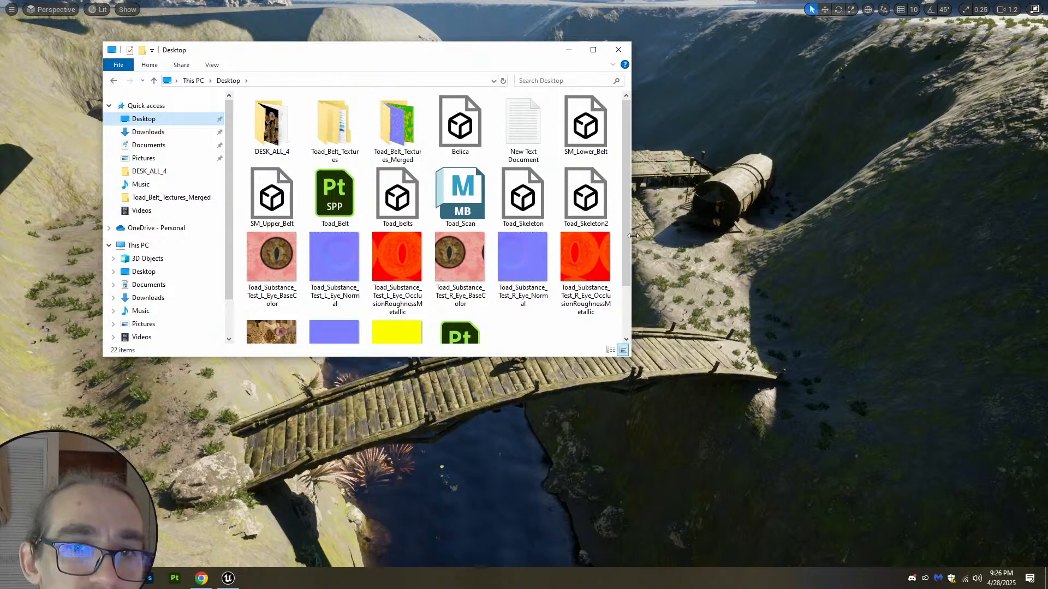
{"action": "left_click_drag", "start_coordinate": [627, 234], "coordinate": [625, 290]}
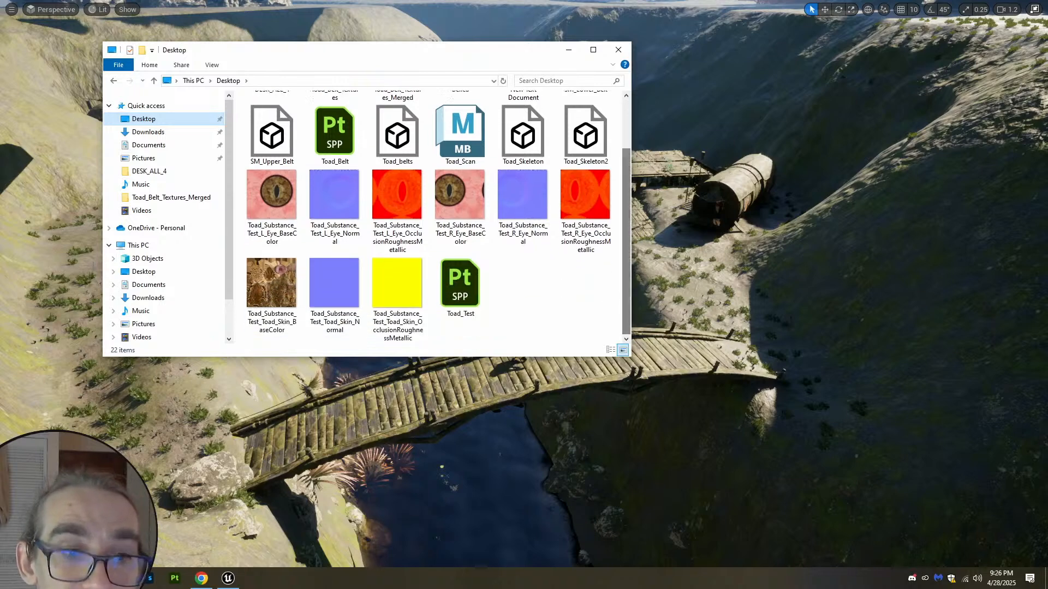
{"action": "left_click", "coordinate": [153, 299]}
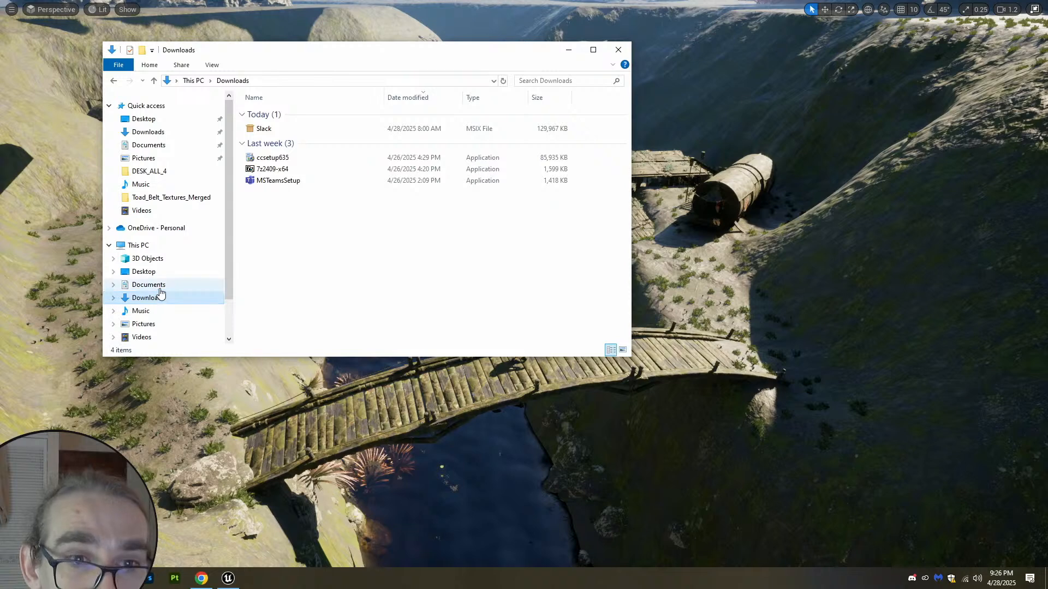
{"action": "left_click", "coordinate": [163, 288]}
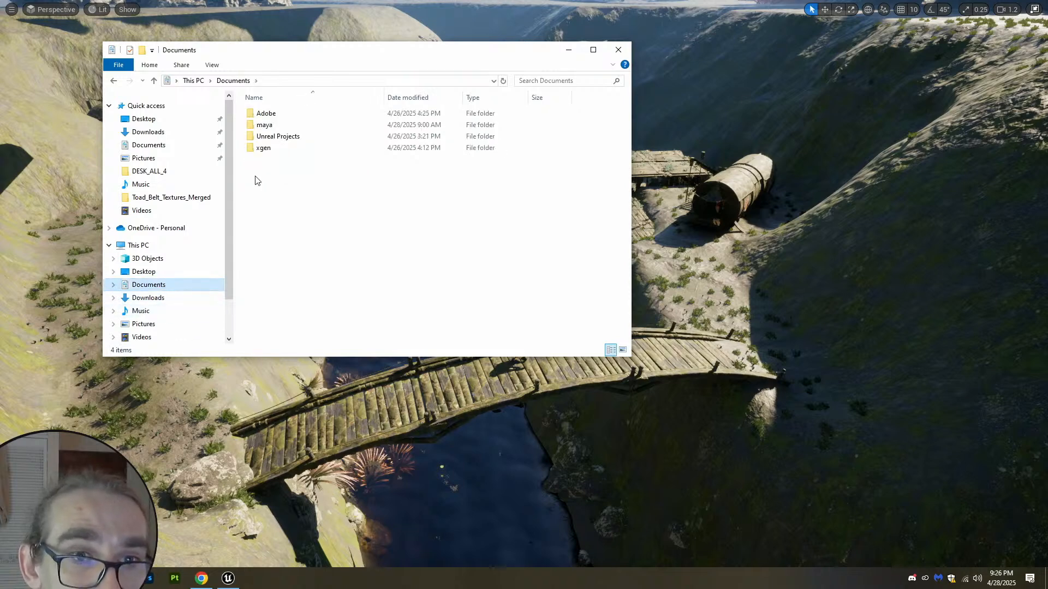
{"action": "left_click", "coordinate": [155, 133]}
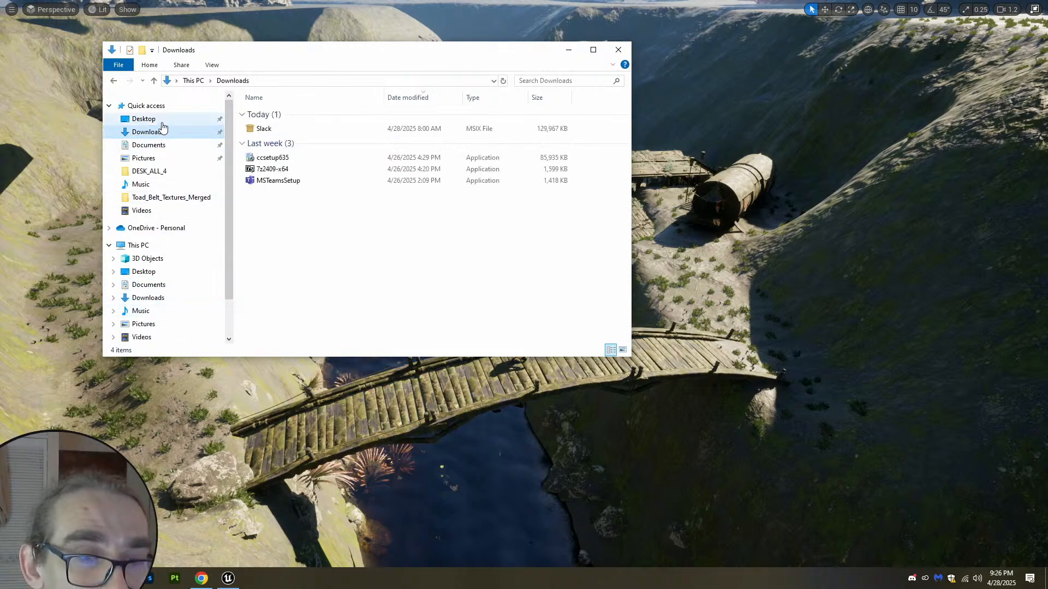
{"action": "scroll", "coordinate": [173, 270], "scroll_direction": "down", "scroll_amount": 2}
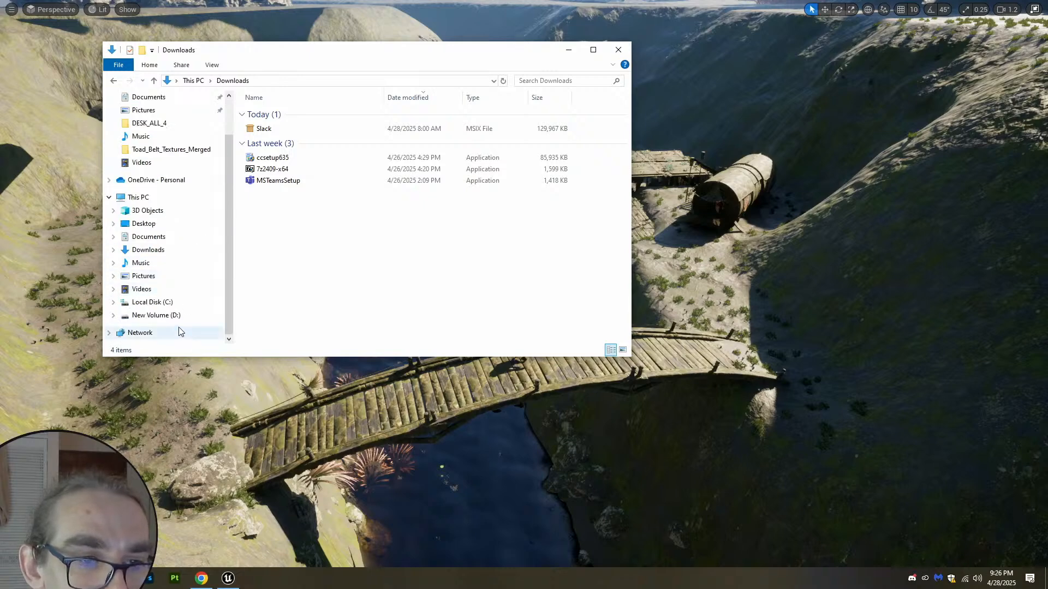
{"action": "left_click", "coordinate": [159, 263]}
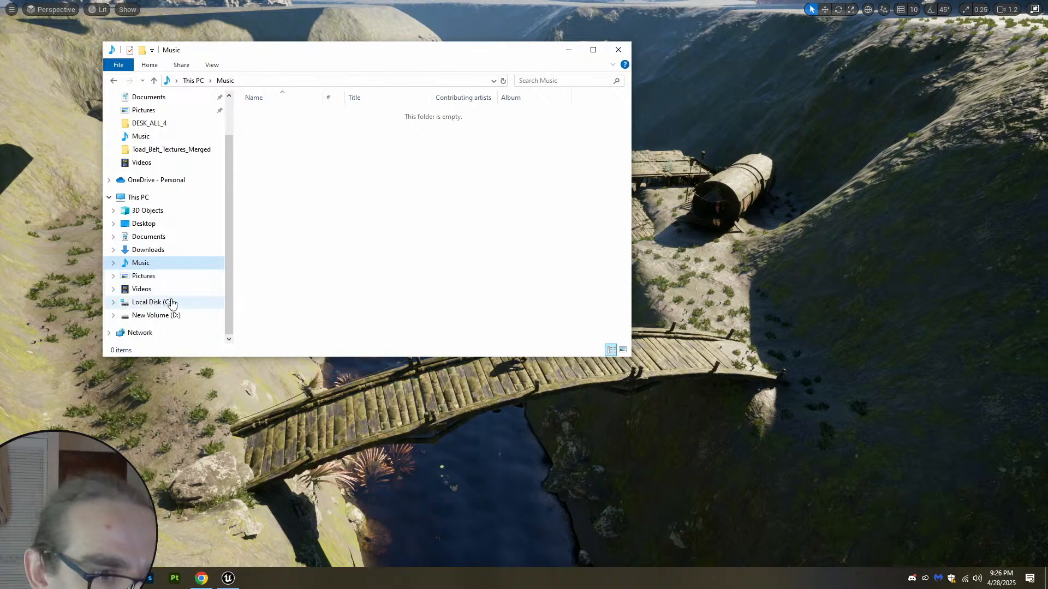
Open DESK ALL 3 on New Volume (D:), check its Sci_Wars_Screen_Shots subfolder, and return to look over the parent folder.
{"action": "left_click", "coordinate": [174, 316]}
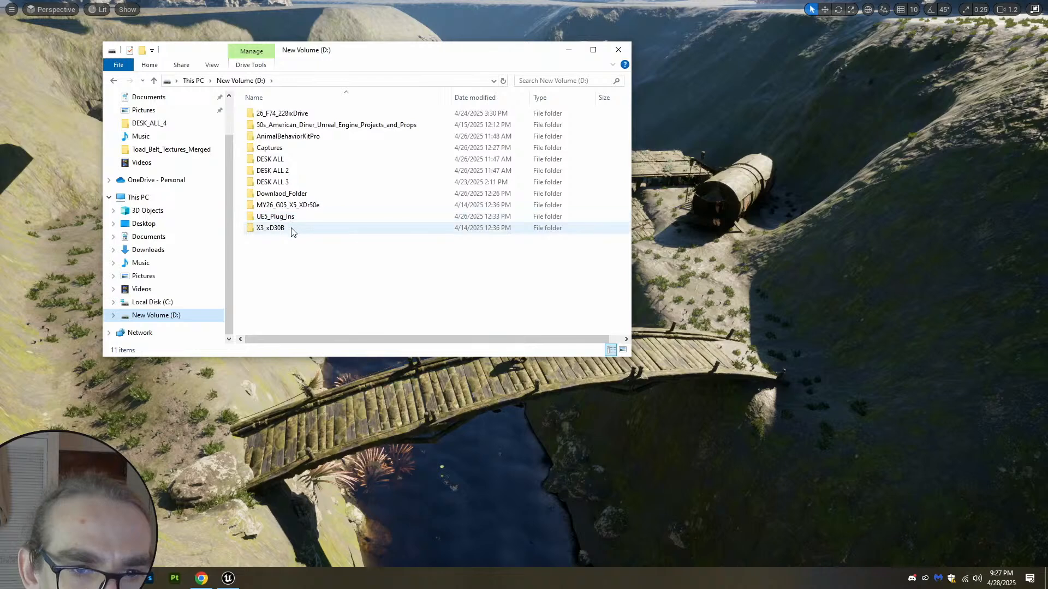
{"action": "double_click", "coordinate": [294, 183]}
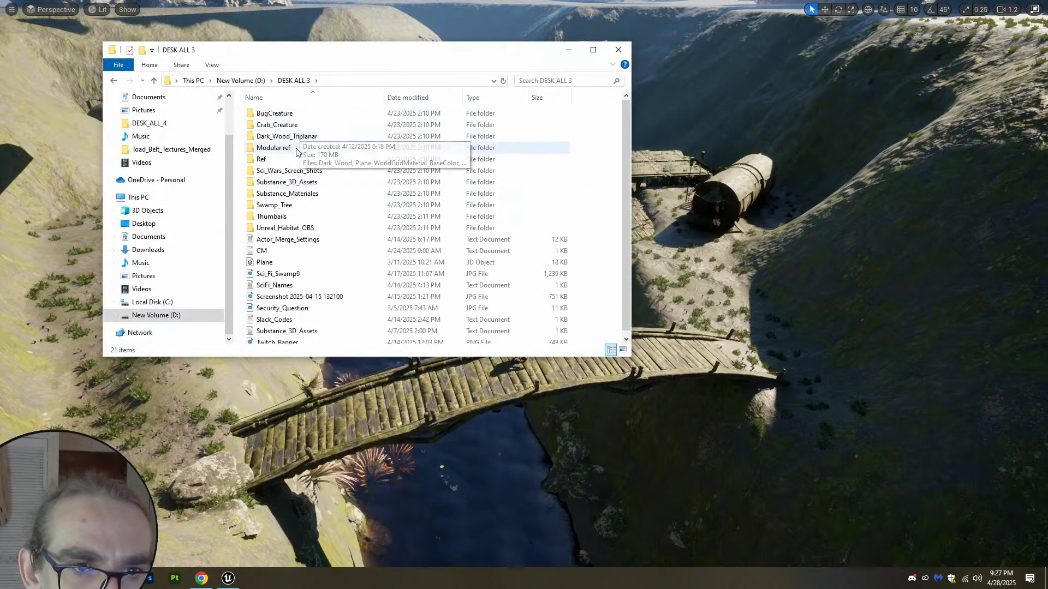
{"action": "double_click", "coordinate": [331, 175]}
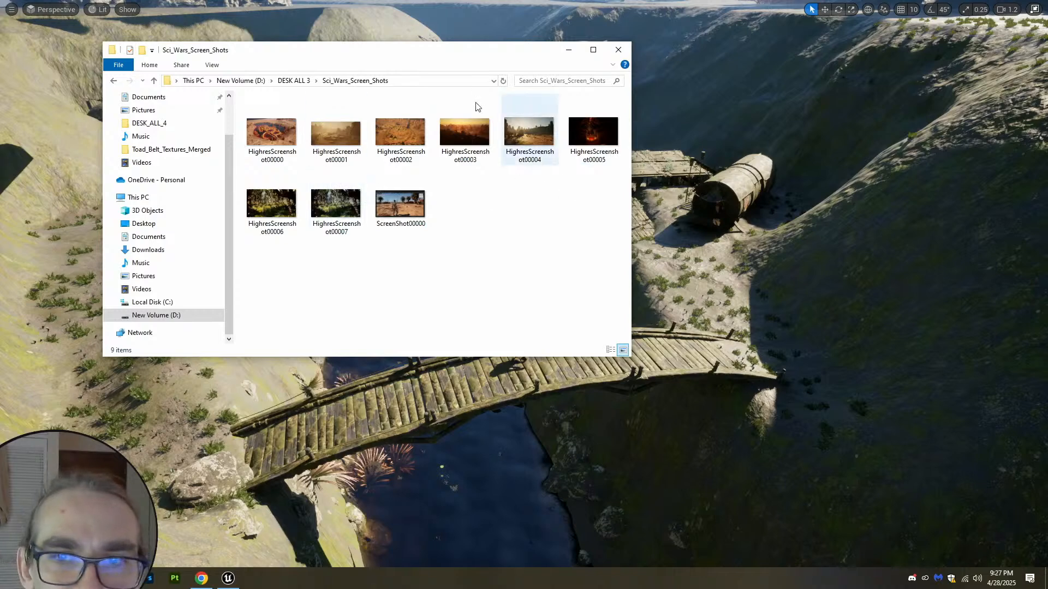
{"action": "left_click", "coordinate": [113, 80]}
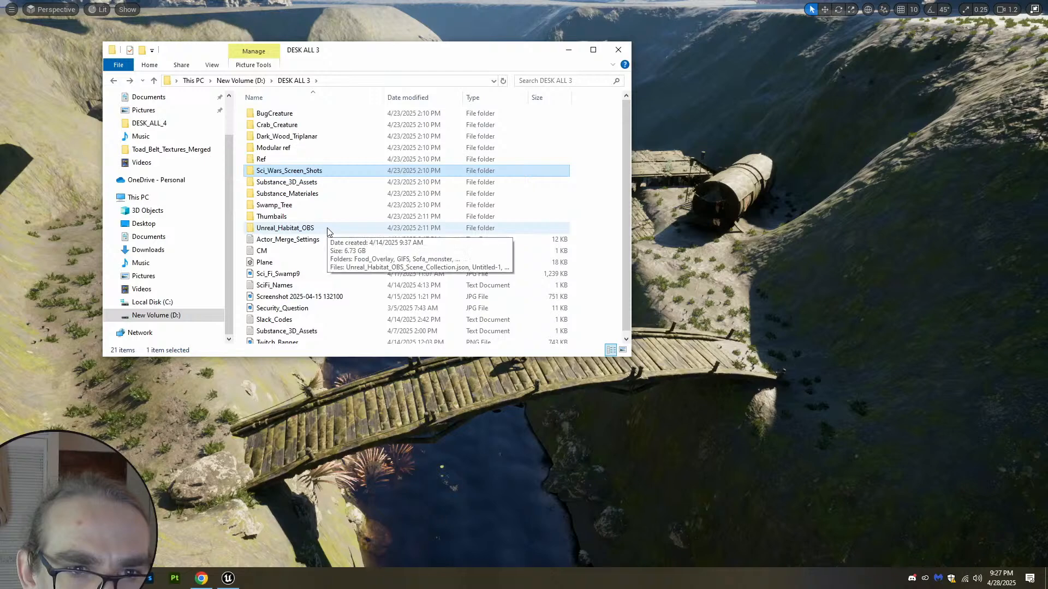
{"action": "scroll", "coordinate": [379, 234], "scroll_direction": "down", "scroll_amount": 1}
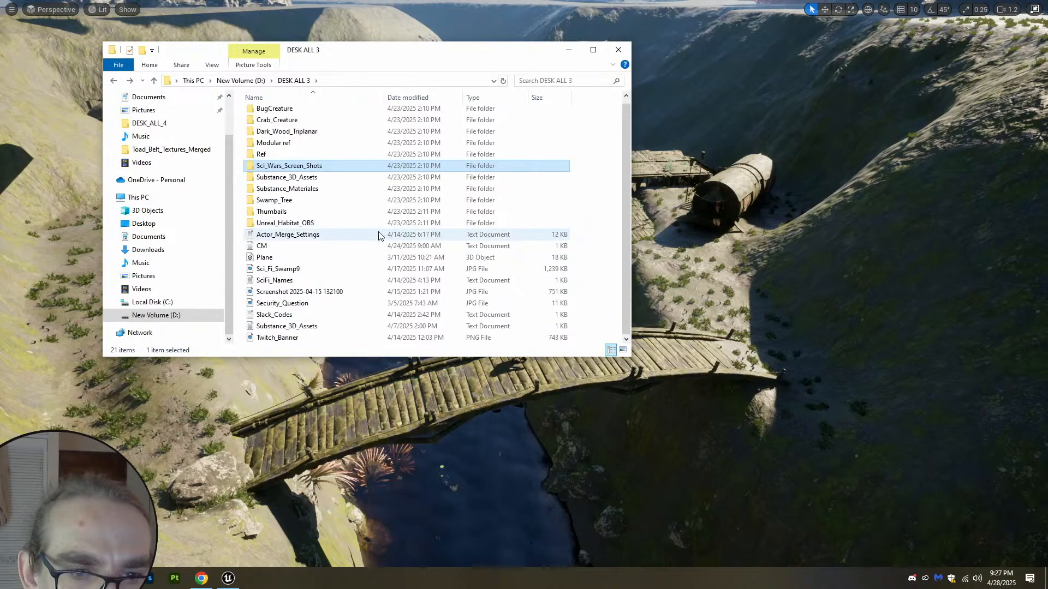
{"action": "scroll", "coordinate": [376, 240], "scroll_direction": "up", "scroll_amount": 1}
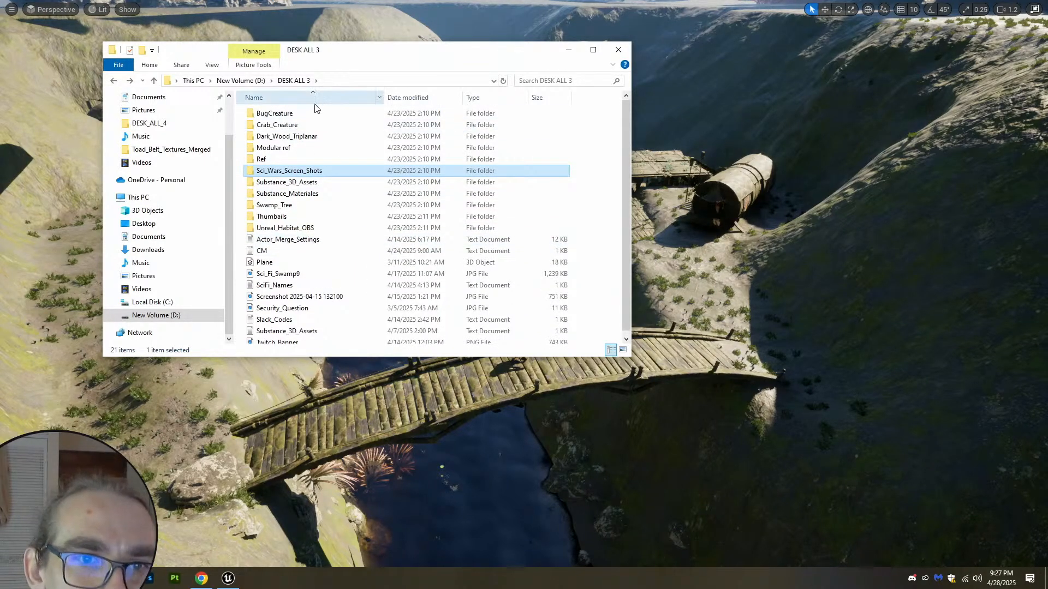
Look through the 3D objects in the Substance_3D_Assets folder and close the File Explorer window.
{"action": "double_click", "coordinate": [329, 186]}
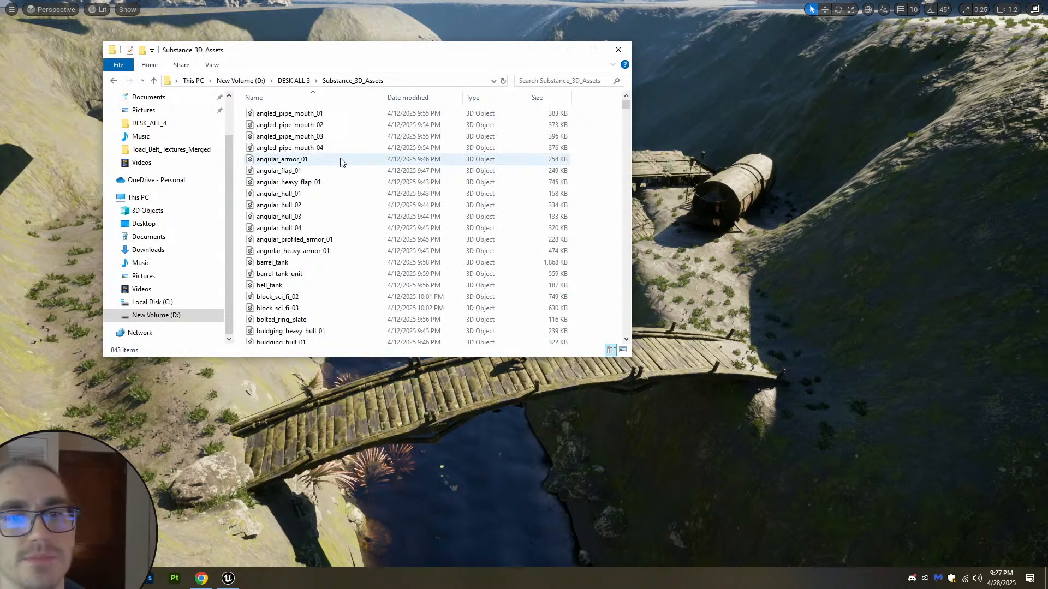
{"action": "scroll", "coordinate": [341, 161], "scroll_direction": "down", "scroll_amount": 15}
{"action": "scroll", "coordinate": [343, 162], "scroll_direction": "down", "scroll_amount": 20}
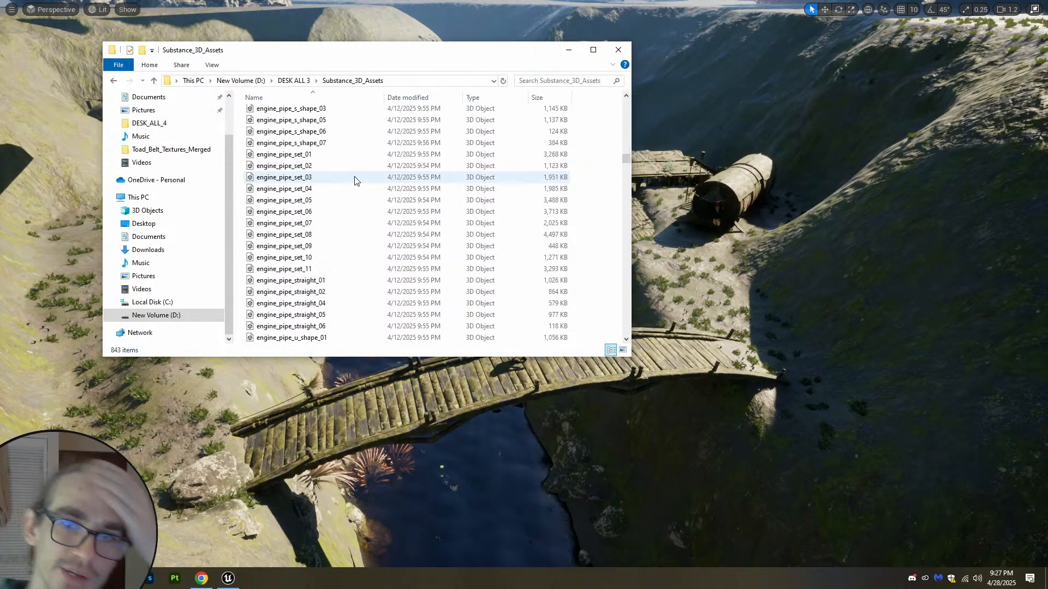
{"action": "scroll", "coordinate": [408, 200], "scroll_direction": "down", "scroll_amount": 20}
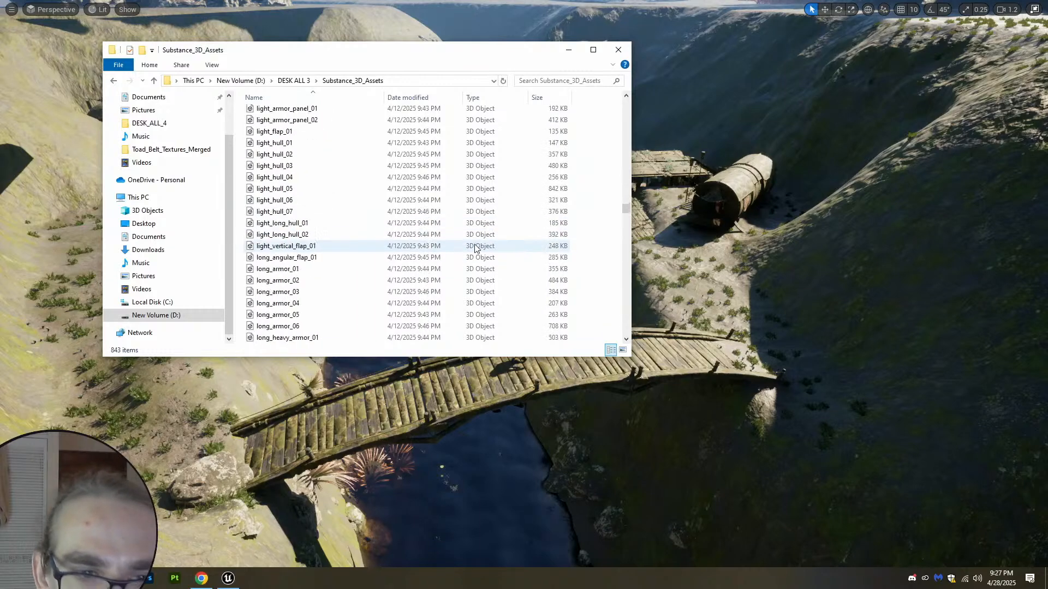
{"action": "scroll", "coordinate": [550, 274], "scroll_direction": "down", "scroll_amount": 20}
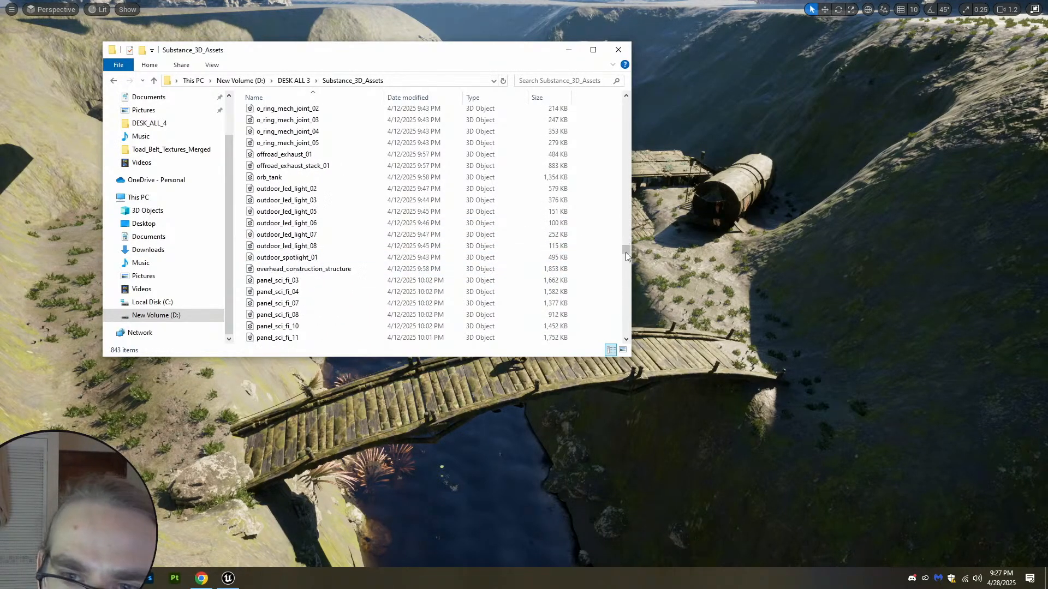
{"action": "left_click_drag", "start_coordinate": [626, 253], "coordinate": [621, 62]}
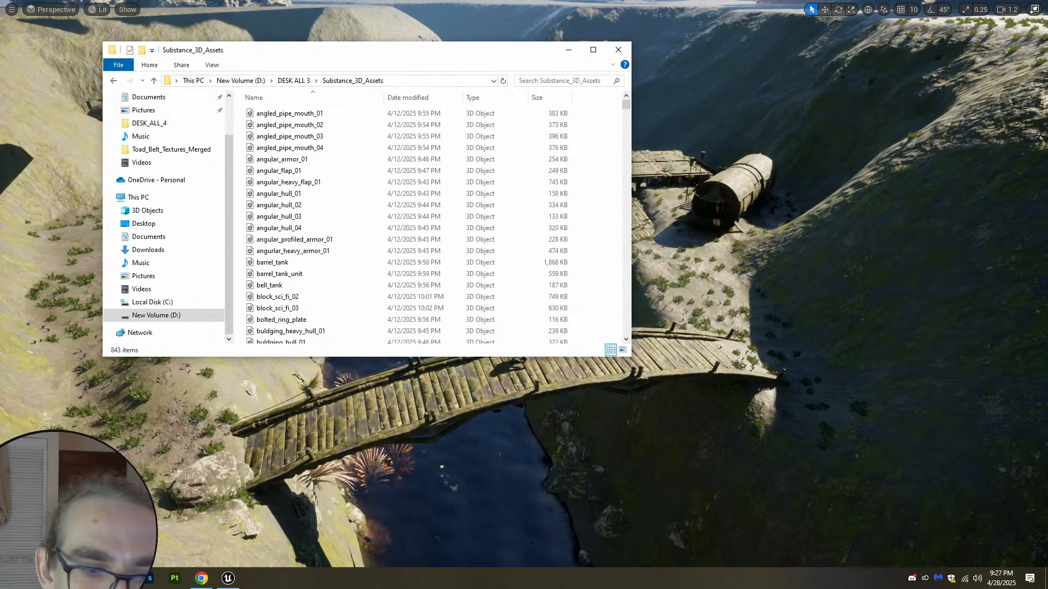
{"action": "left_click", "coordinate": [618, 50]}
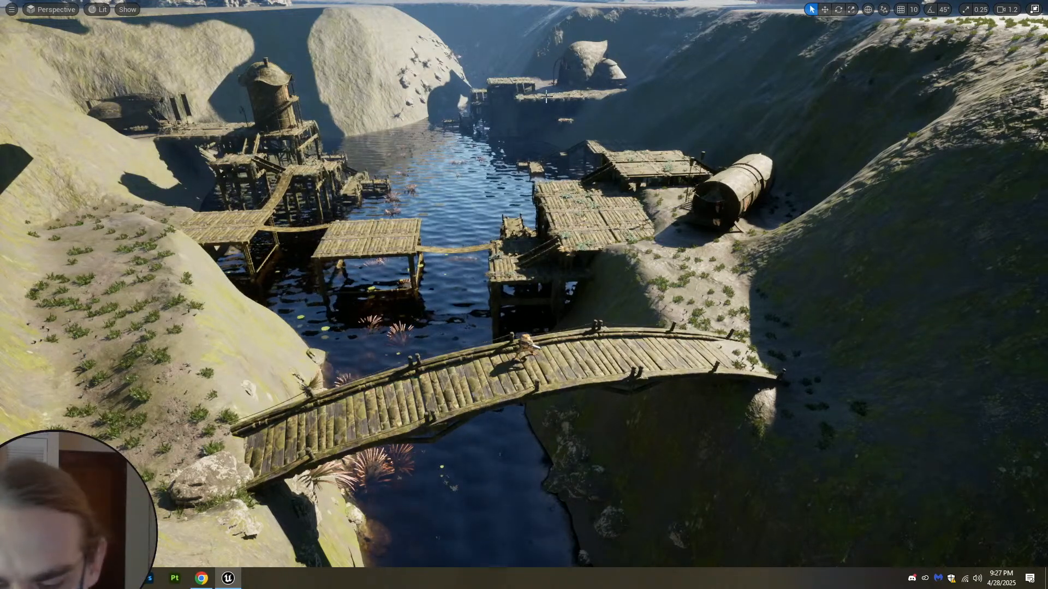
{"action": "right_click_drag", "start_coordinate": [503, 133], "coordinate": [506, 165]}
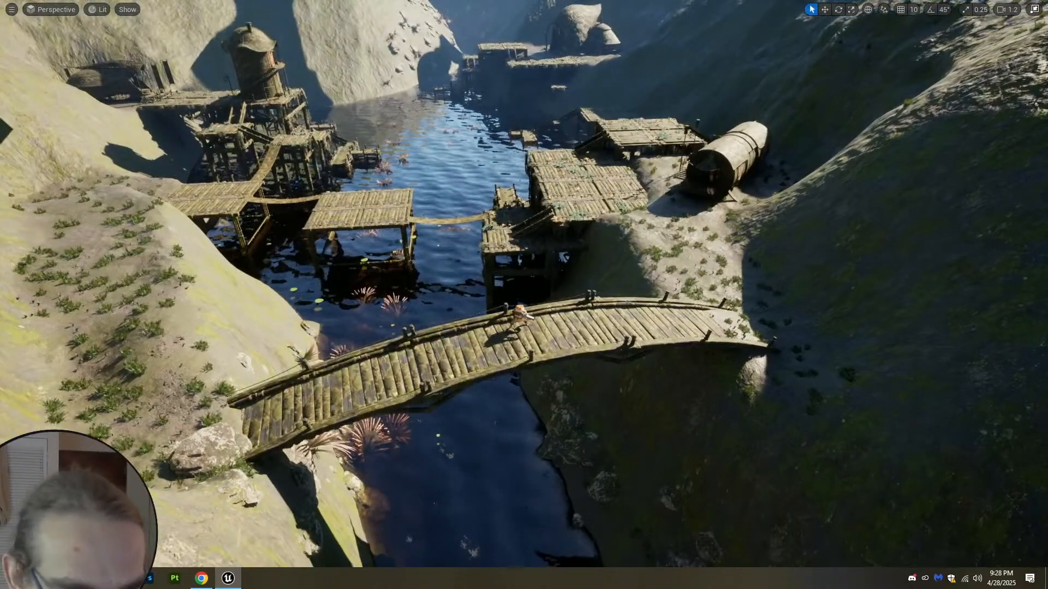
{"action": "key", "text": "alt+Tab"}
{"action": "key", "text": "alt+Tab"}
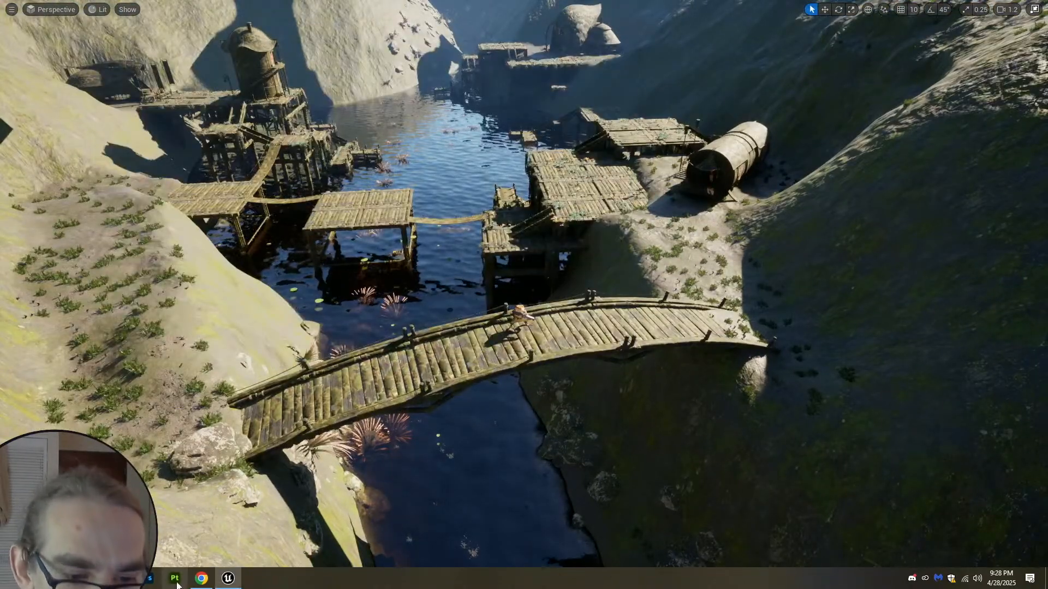
{"action": "left_click", "coordinate": [202, 580]}
{"action": "left_click", "coordinate": [202, 580]}
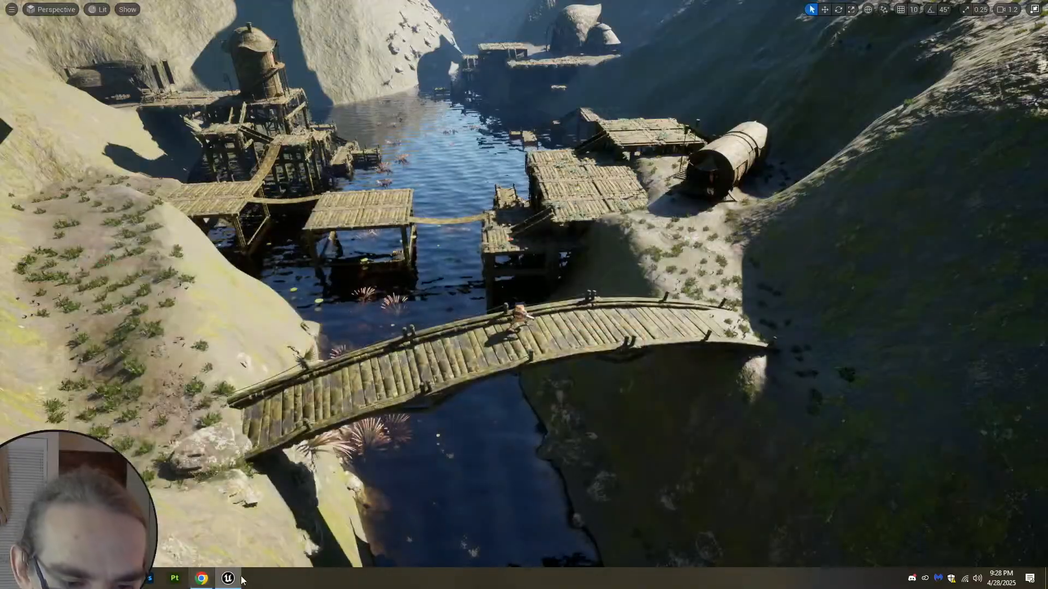
{"action": "left_click", "coordinate": [230, 581]}
{"action": "left_click", "coordinate": [229, 580]}
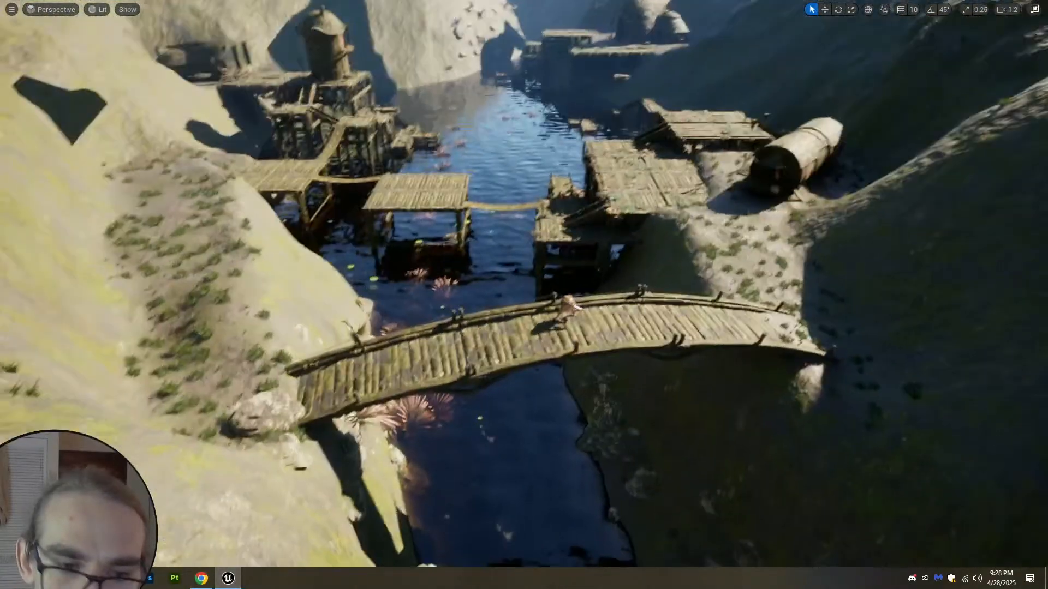
Look over the canyon village from above and fly down to the toad character on the wooden bridge.
{"action": "right_click_drag", "start_coordinate": [446, 289], "coordinate": [450, 272]}
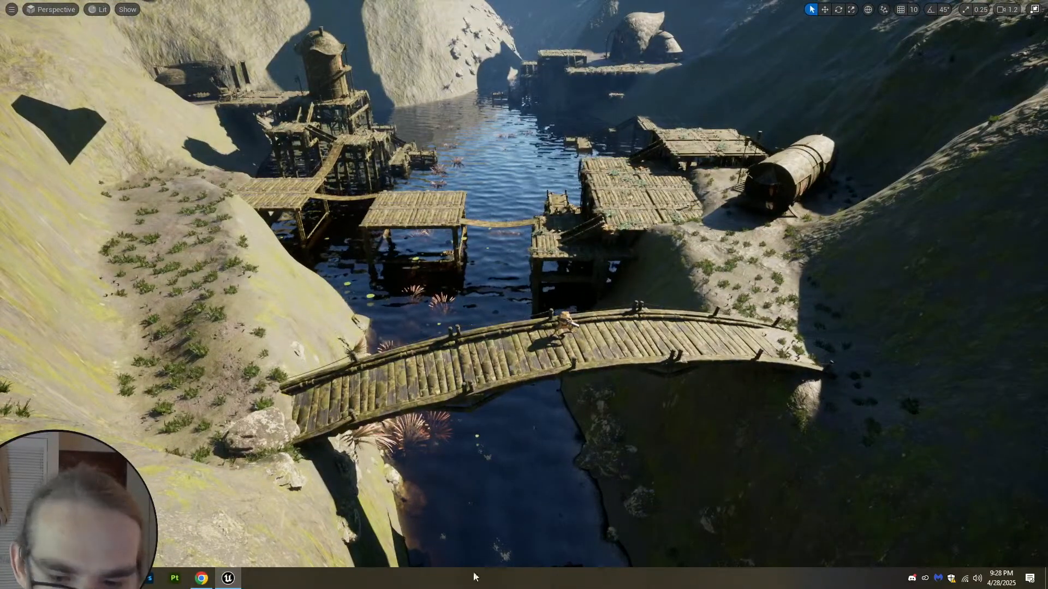
{"action": "right_click_drag", "start_coordinate": [637, 288], "coordinate": [664, 293]}
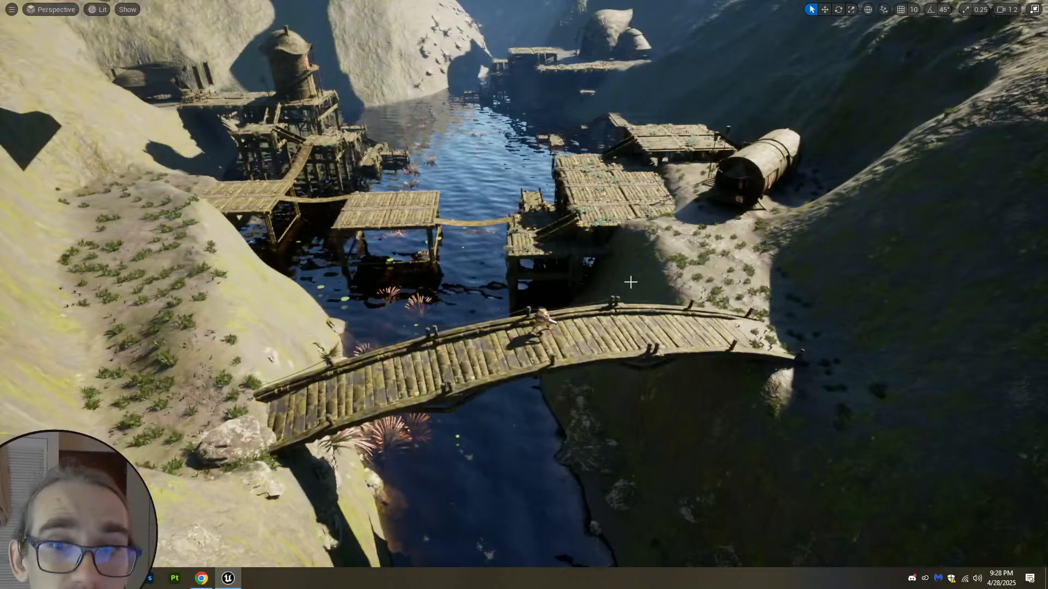
{"action": "right_click_drag", "start_coordinate": [553, 337], "coordinate": [584, 301]}
{"action": "key", "text": "w"}
{"action": "scroll", "coordinate": [553, 337], "scroll_direction": "down", "scroll_amount": 3}
{"action": "key", "text": "q"}
{"action": "key", "text": "w"}
{"action": "key", "text": "q"}
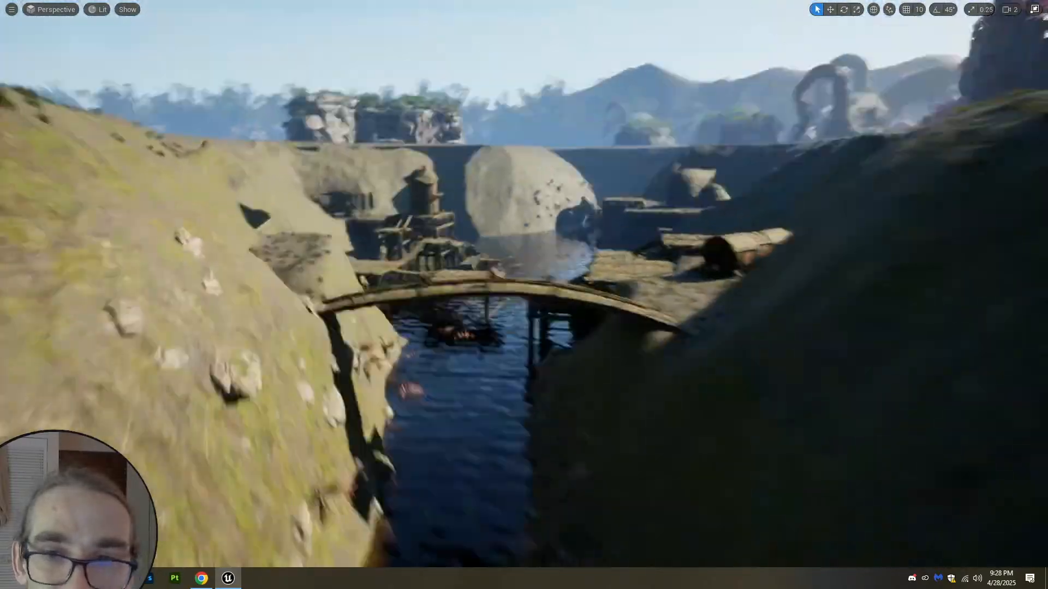
{"action": "key", "text": "w"}
{"action": "scroll", "coordinate": [524, 295], "scroll_direction": "down", "scroll_amount": 5}
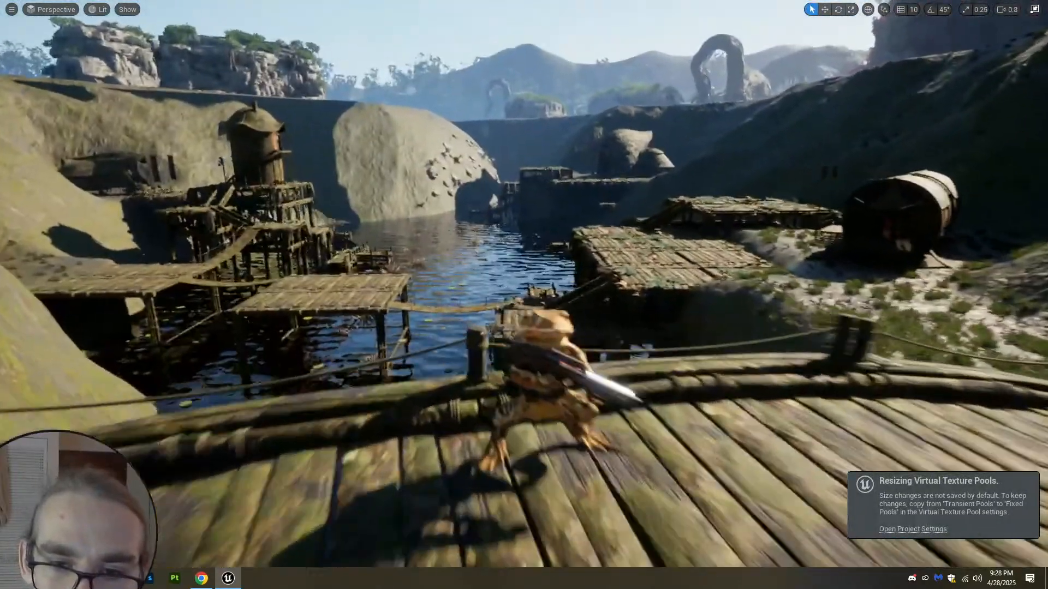
Examine the armed toad on the bridge up close from the front and side at a slower camera speed.
{"action": "key", "text": "d"}
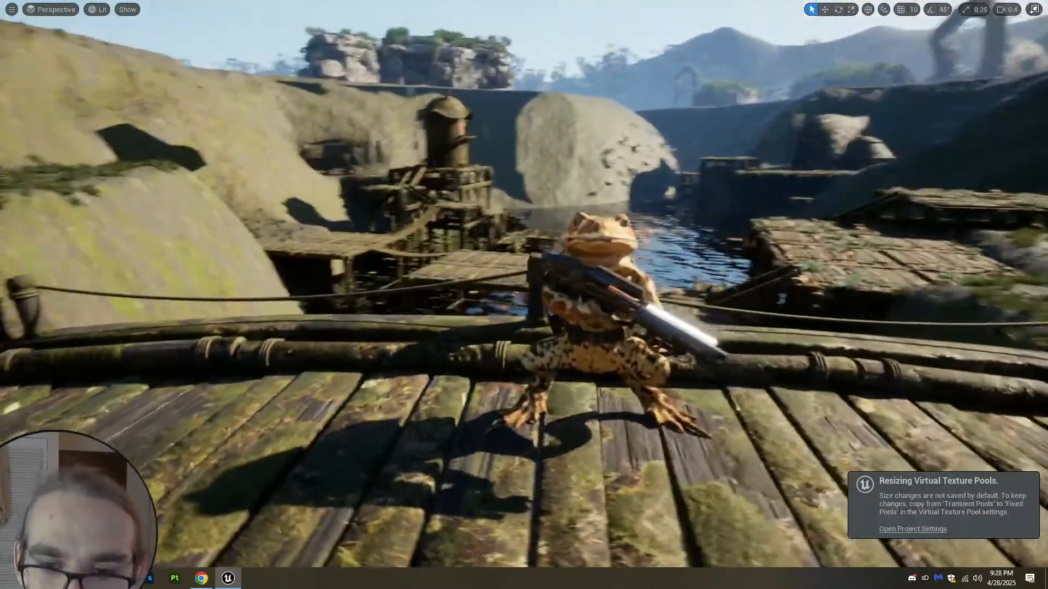
{"action": "scroll", "coordinate": [524, 294], "scroll_direction": "up", "scroll_amount": 2}
{"action": "key", "text": "a"}
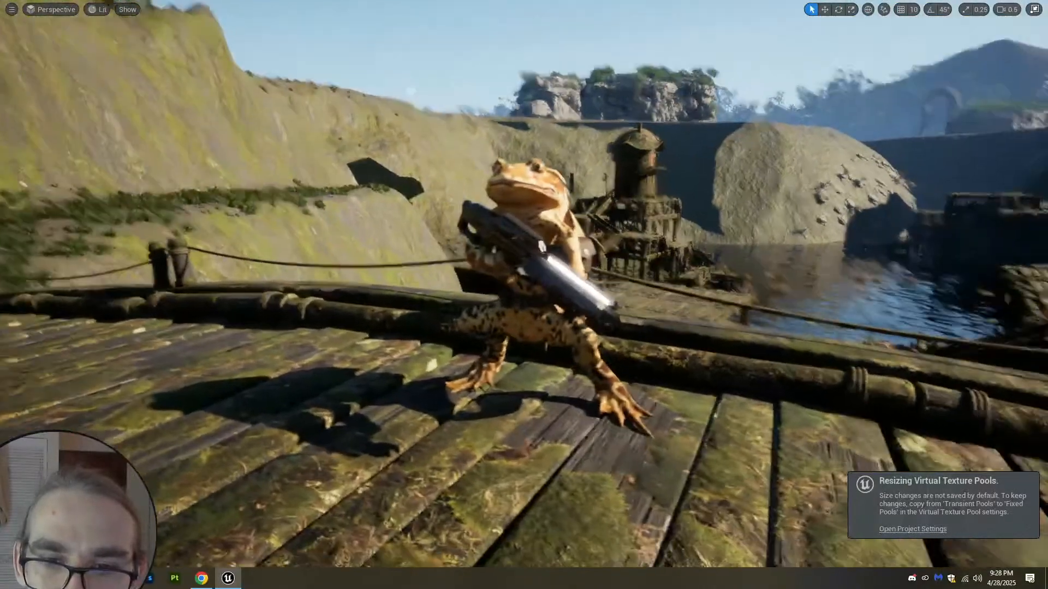
{"action": "scroll", "coordinate": [523, 294], "scroll_direction": "down", "scroll_amount": 3}
{"action": "key", "text": "d"}
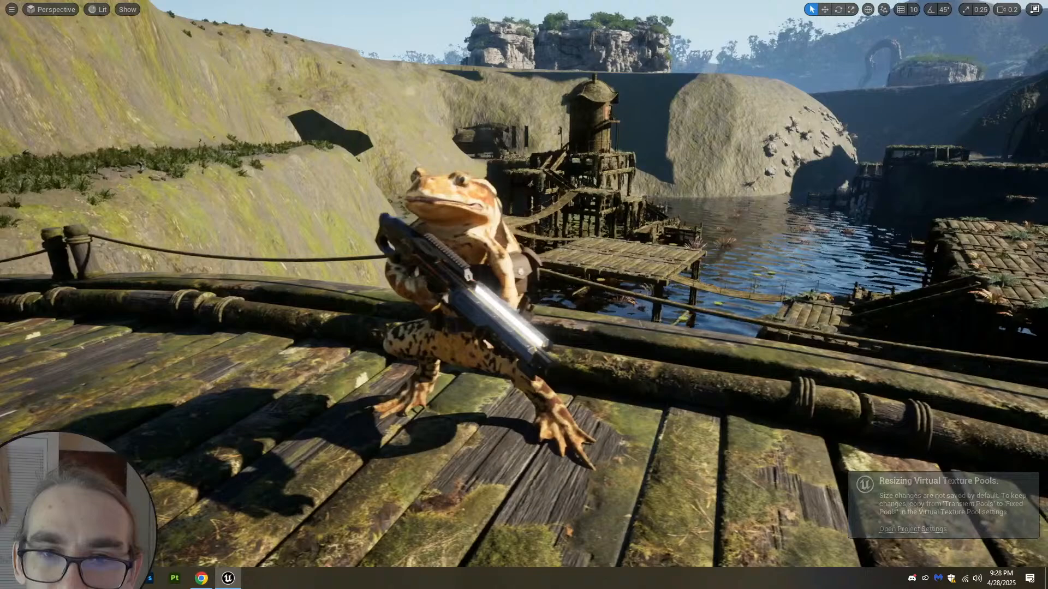
{"action": "right_click_drag", "start_coordinate": [568, 355], "coordinate": [552, 357]}
{"action": "key", "text": "d"}
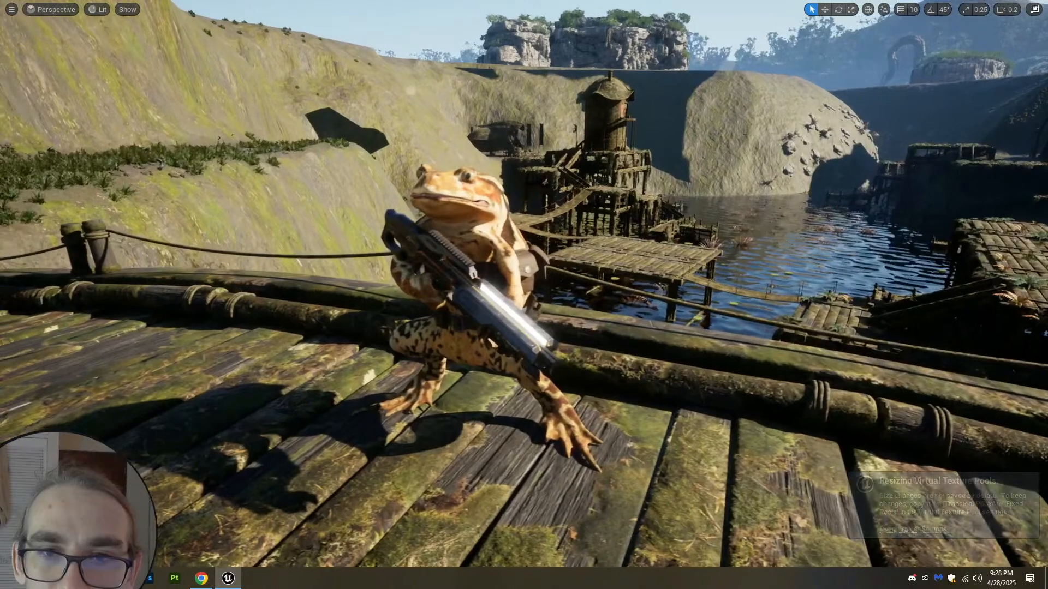
{"action": "mouse_move", "coordinate": [415, 219]}
{"action": "right_mouse_down"}
{"action": "mouse_move", "coordinate": [447, 218]}
{"action": "mouse_move", "coordinate": [404, 219]}
{"action": "right_mouse_up"}
Leave the full-screen viewport and bring up the project's content drawer.
{"action": "key", "text": "F11"}
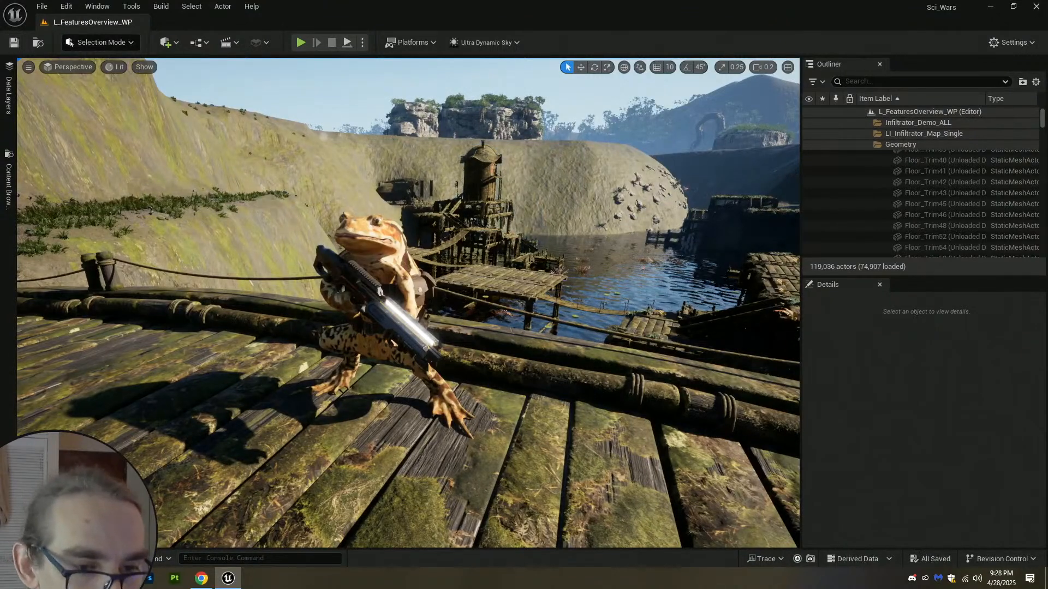
{"action": "key", "text": "ctrl+space"}
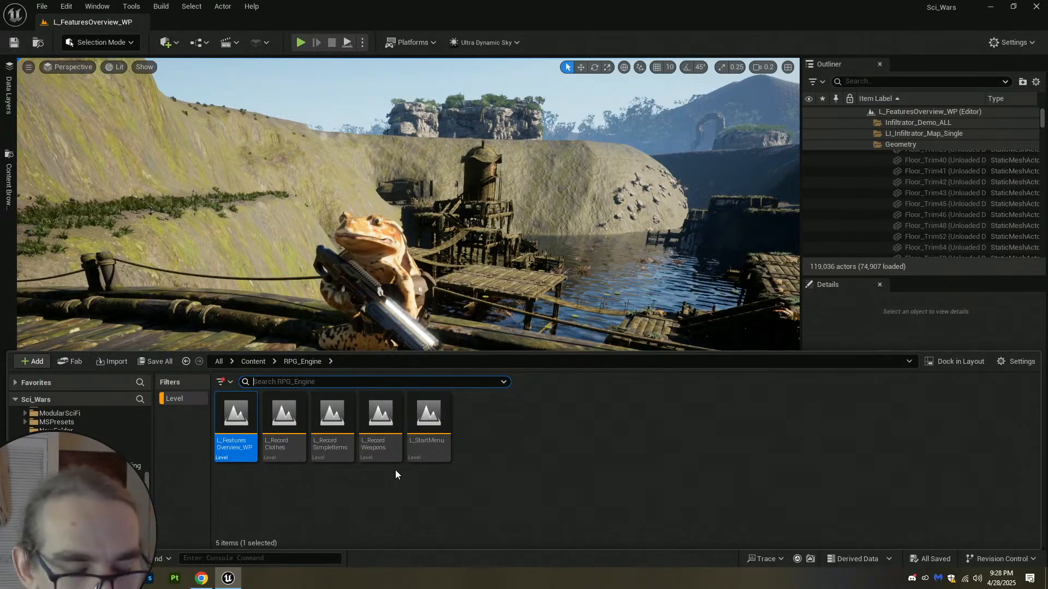
Turn on automatic hiding of the Windows taskbar in desktop mode and minimize the Settings window.
{"action": "right_click", "coordinate": [448, 575]}
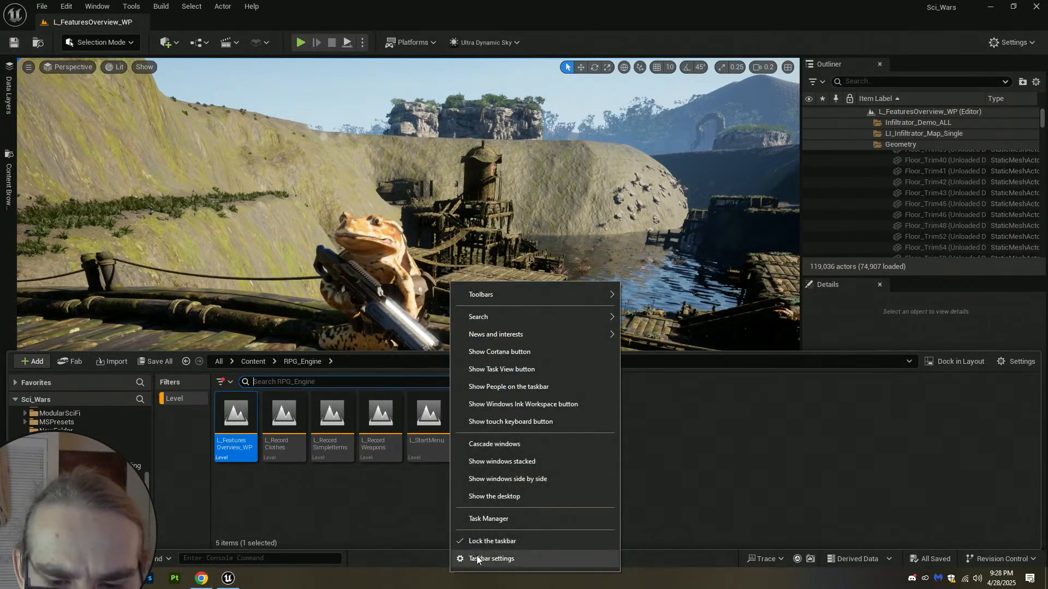
{"action": "left_click", "coordinate": [473, 557]}
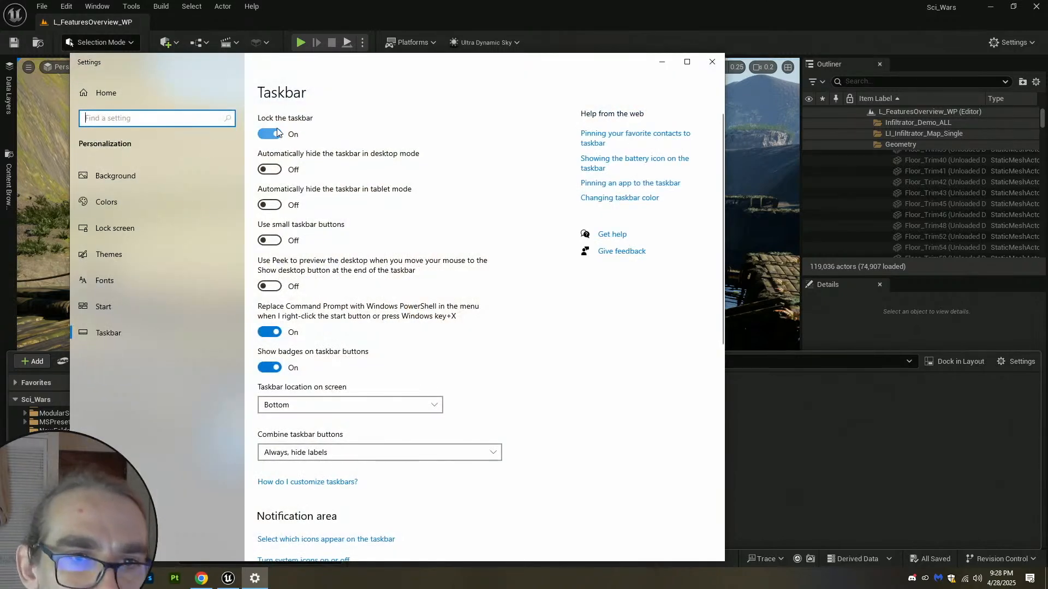
{"action": "left_click", "coordinate": [269, 170]}
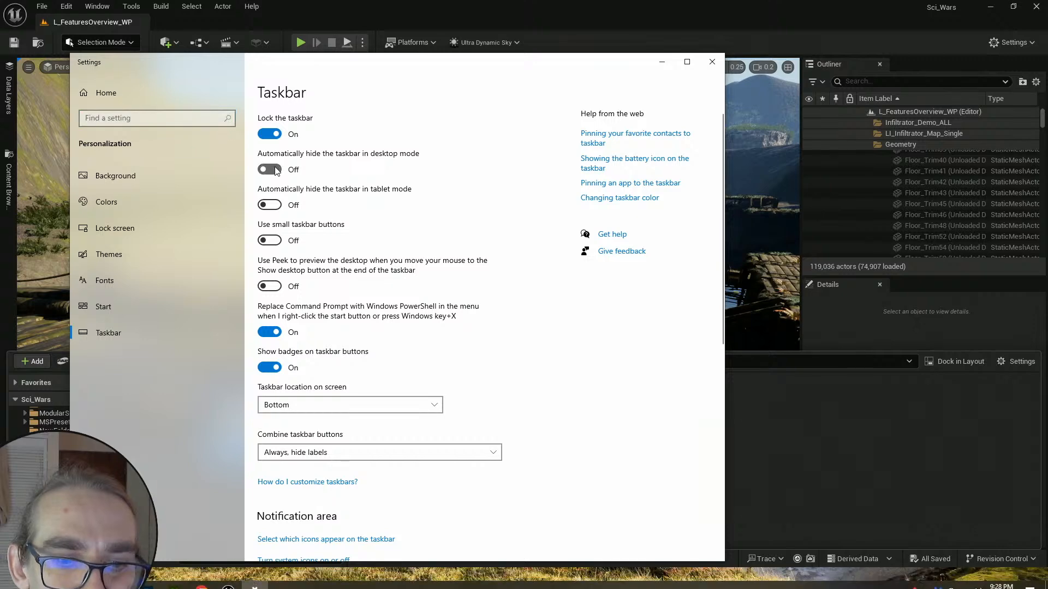
{"action": "left_click", "coordinate": [662, 62]}
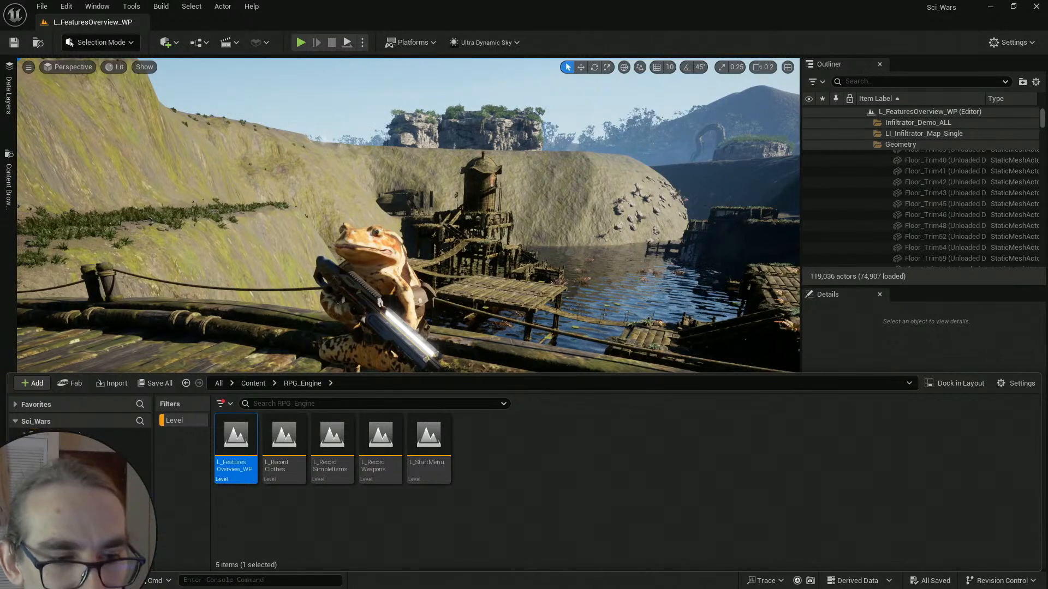
Search the whole Content folder for toad and open the Toad_Rig level.
{"action": "scroll", "coordinate": [109, 443], "scroll_direction": "up", "scroll_amount": 3}
{"action": "left_click", "coordinate": [81, 443]}
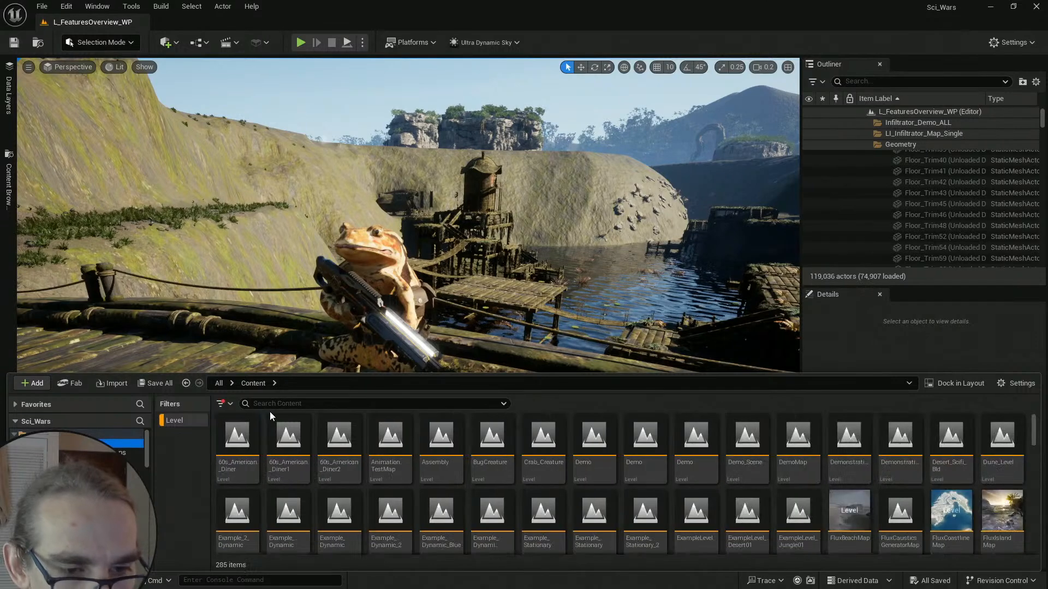
{"action": "left_click", "coordinate": [276, 403]}
{"action": "type", "text": "toad"}
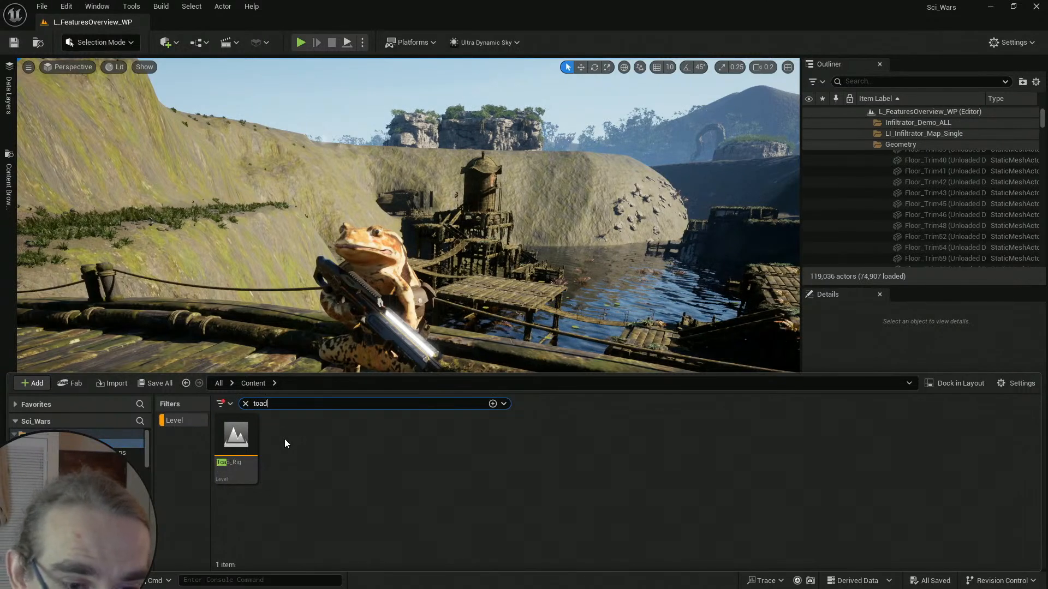
{"action": "key", "text": "ctrl+space"}
{"action": "key", "text": "ctrl+space"}
{"action": "double_click", "coordinate": [252, 434]}
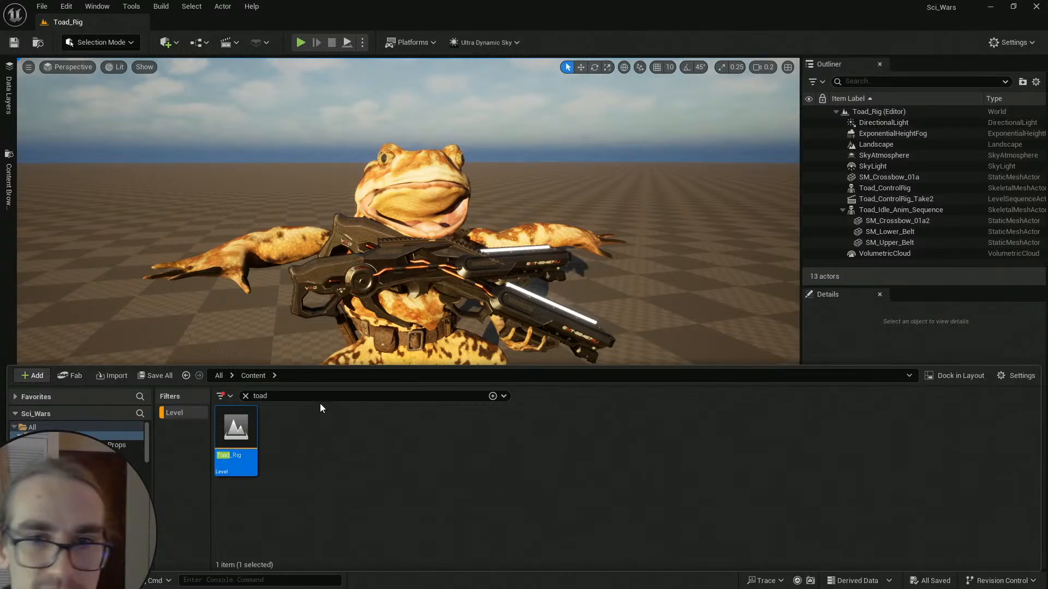
Hide the Toad_ControlRig character and the extra SM_Crossbow_01a, leaving the idle-animation toad with its own crossbow in view.
{"action": "right_click_drag", "start_coordinate": [506, 164], "coordinate": [496, 262]}
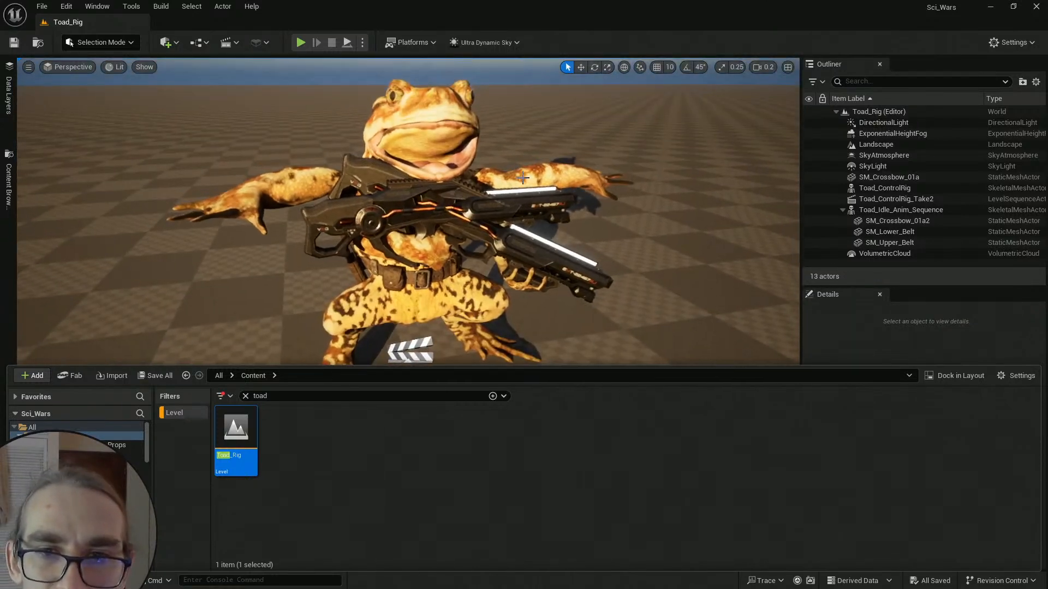
{"action": "left_click", "coordinate": [526, 177]}
{"action": "scroll", "coordinate": [523, 180], "scroll_direction": "down", "scroll_amount": 3}
{"action": "left_click", "coordinate": [559, 265]}
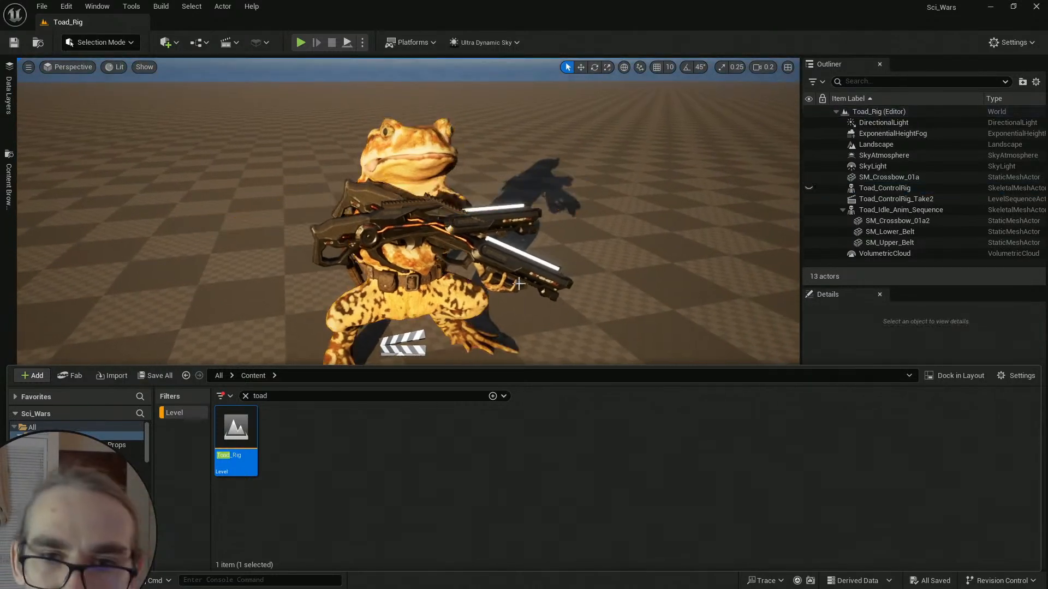
{"action": "left_click", "coordinate": [518, 274]}
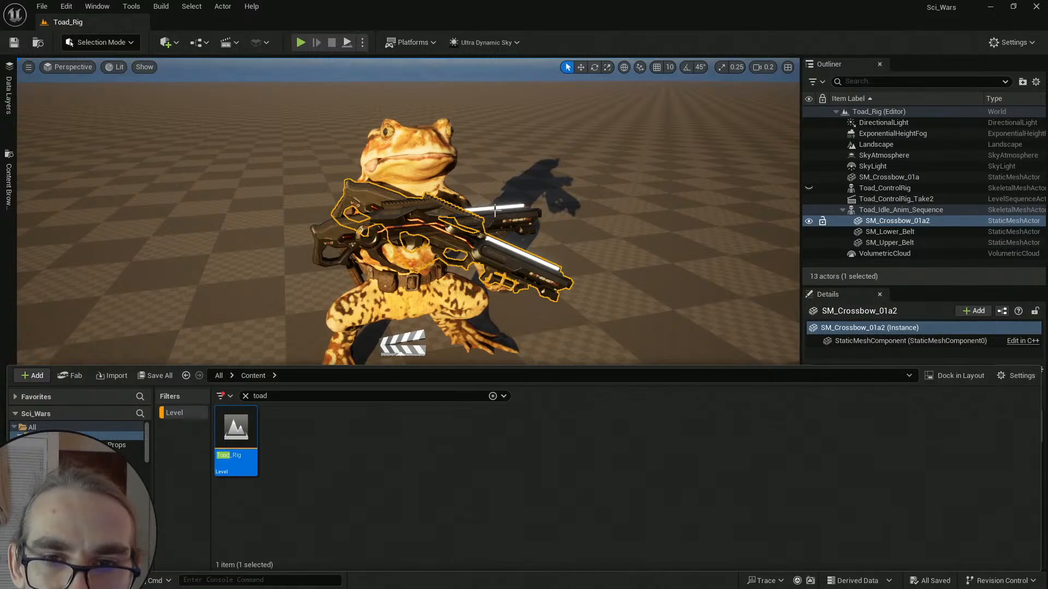
{"action": "key", "text": "h"}
{"action": "key", "text": "s"}
{"action": "right_click_drag", "start_coordinate": [507, 203], "coordinate": [507, 228]}
{"action": "scroll", "coordinate": [508, 203], "scroll_direction": "up", "scroll_amount": 2}
{"action": "left_click", "coordinate": [14, 42]}
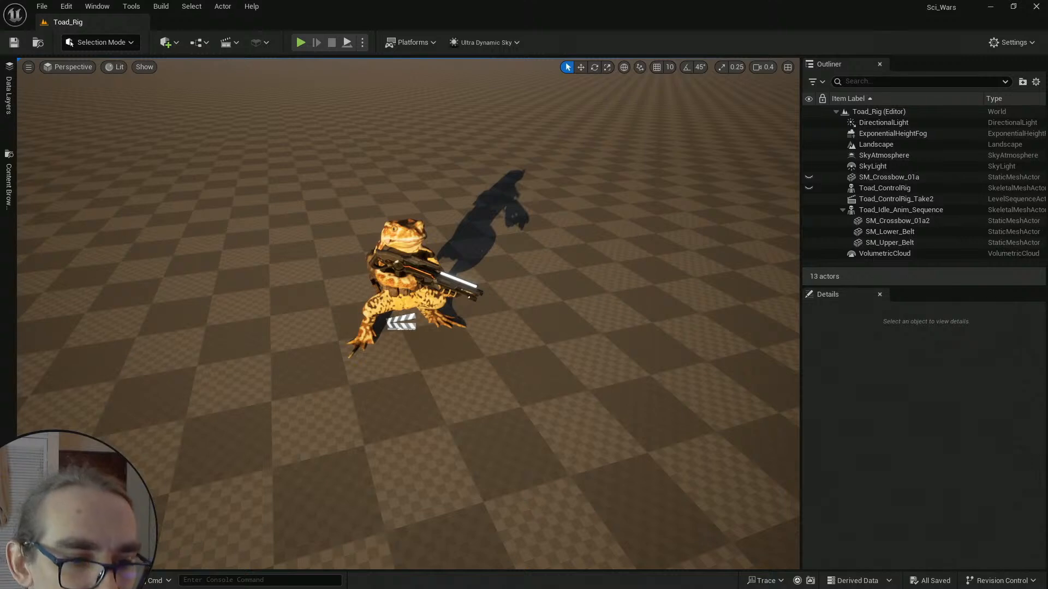
Clear the toad search, turn off the Level filter, and look through all folders and assets in Content.
{"action": "key", "text": "ctrl+space"}
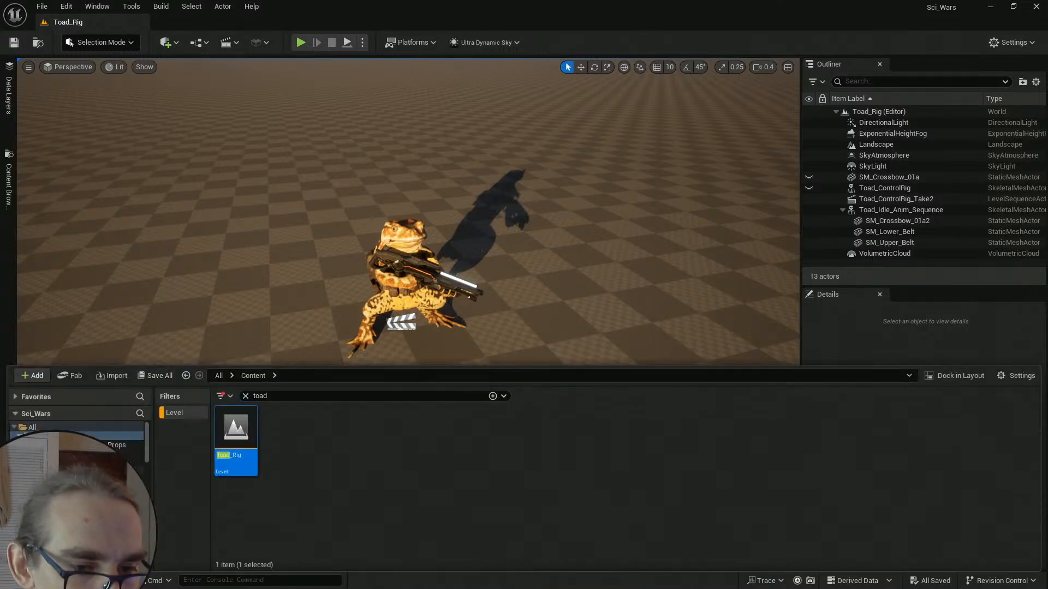
{"action": "left_click", "coordinate": [245, 397]}
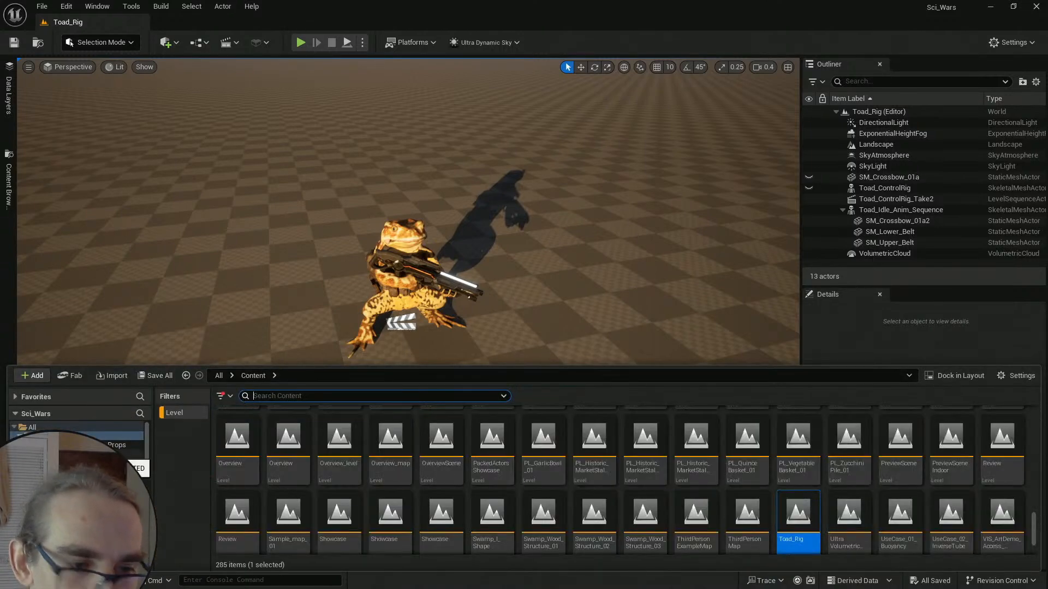
{"action": "left_click", "coordinate": [118, 444]}
{"action": "left_click", "coordinate": [108, 436]}
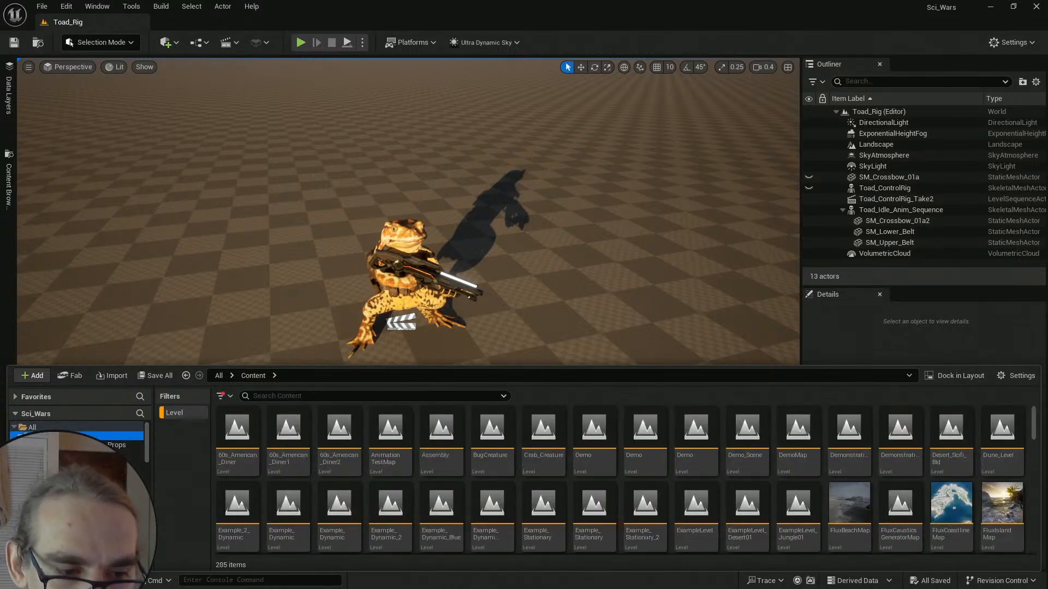
{"action": "scroll", "coordinate": [82, 437], "scroll_direction": "down", "scroll_amount": 3}
{"action": "left_click", "coordinate": [210, 412]}
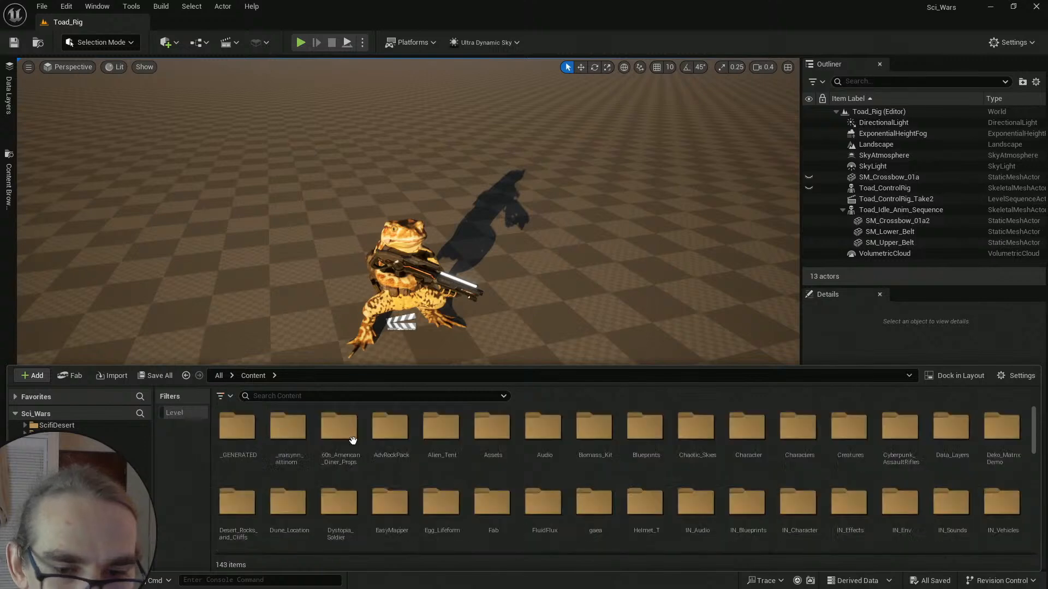
{"action": "scroll", "coordinate": [456, 484], "scroll_direction": "down", "scroll_amount": 5}
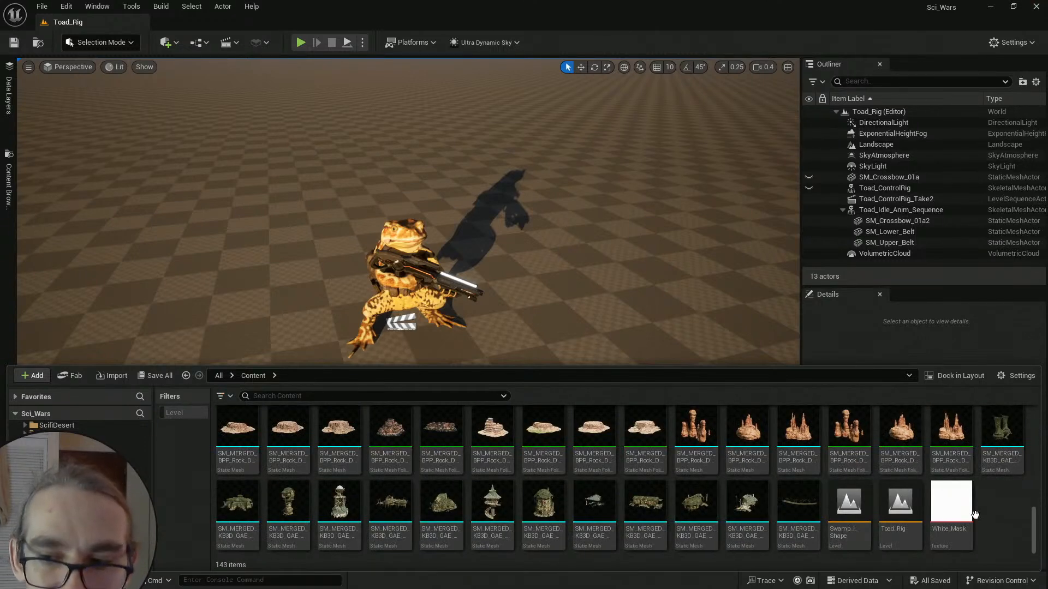
{"action": "left_click", "coordinate": [37, 43]}
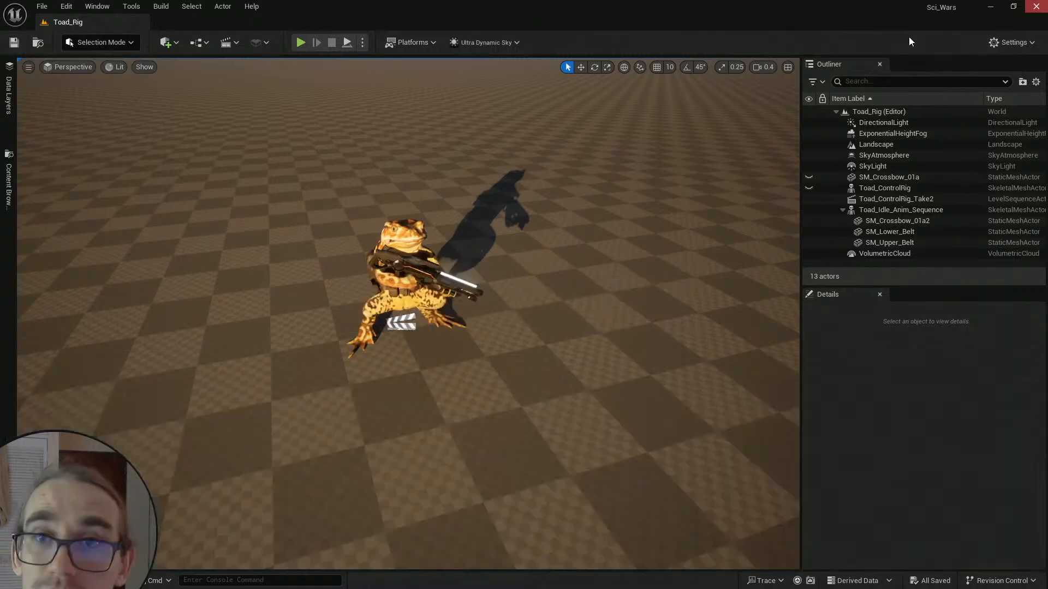
{"action": "left_click", "coordinate": [29, 67]}
{"action": "left_click", "coordinate": [54, 110]}
Minimize the editor, switch to File Explorer, and look through the Substance_3D_Assets list in an enlarged window.
{"action": "left_click", "coordinate": [989, 6]}
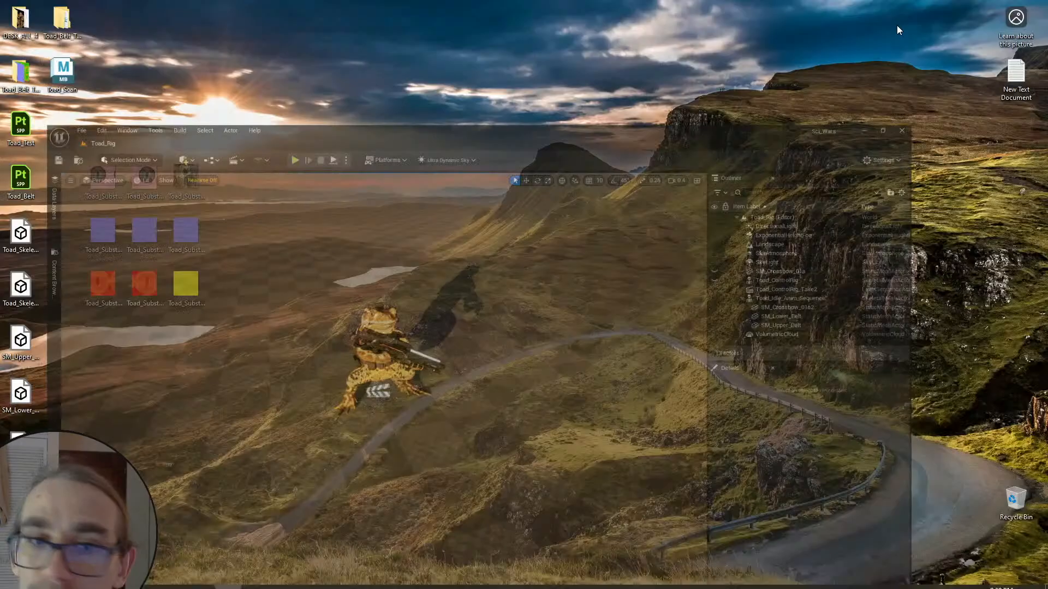
{"action": "left_click", "coordinate": [94, 578]}
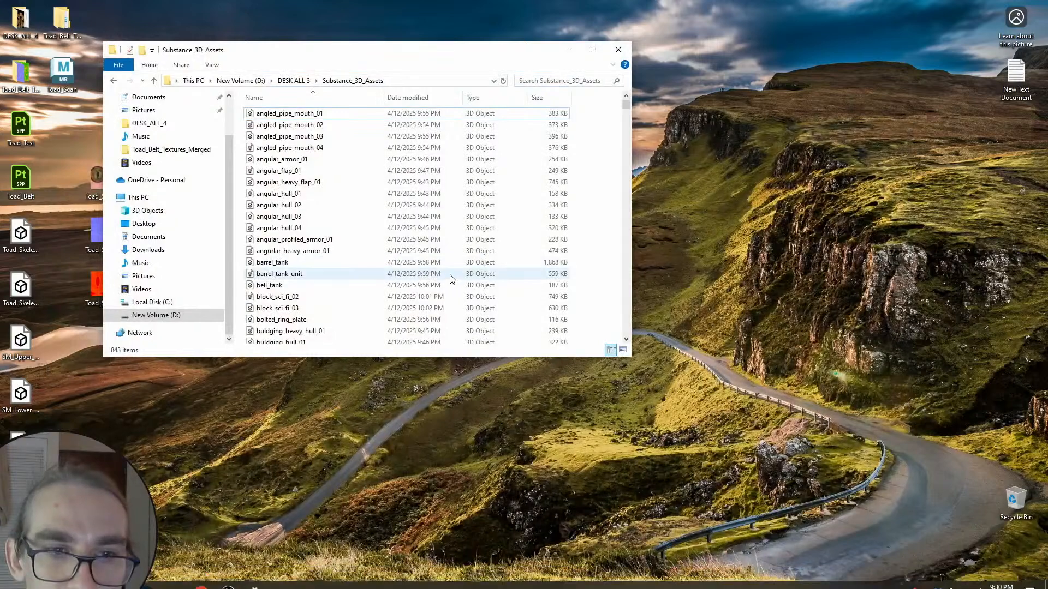
{"action": "scroll", "coordinate": [449, 276], "scroll_direction": "down", "scroll_amount": 7}
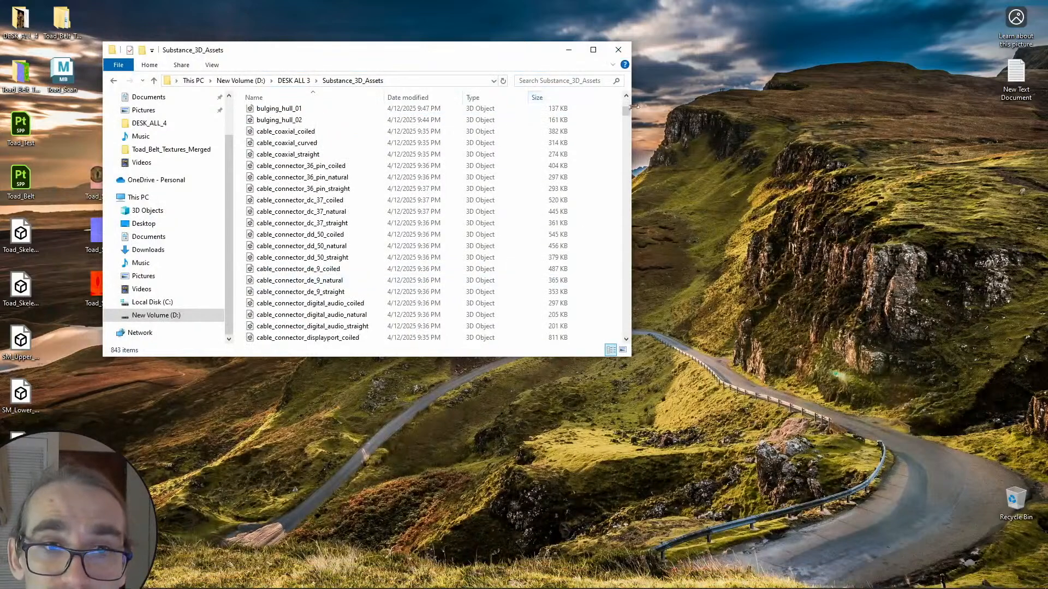
{"action": "left_click_drag", "start_coordinate": [623, 111], "coordinate": [628, 352]}
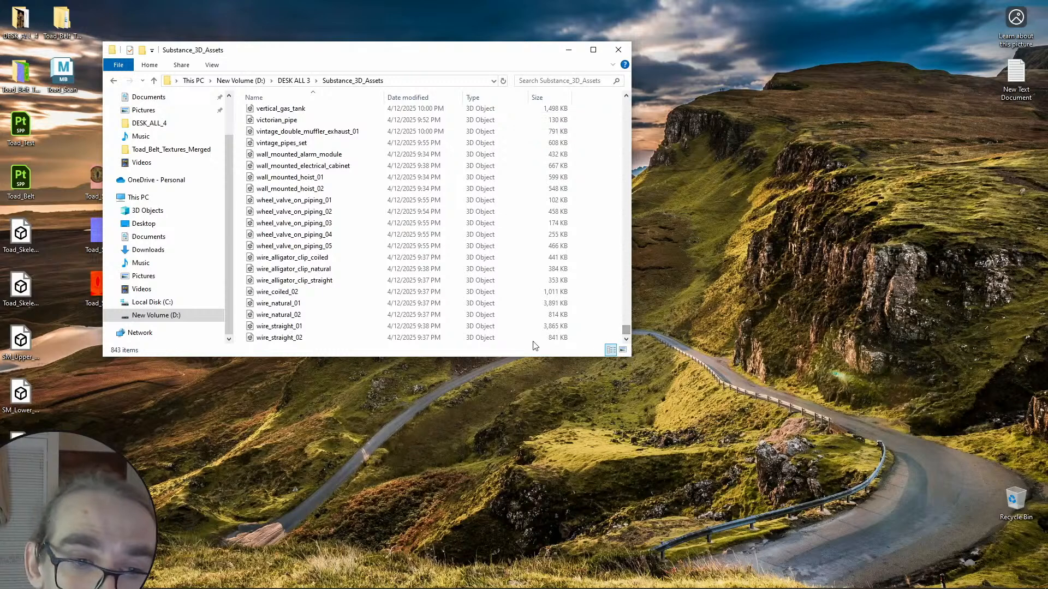
{"action": "left_click_drag", "start_coordinate": [633, 359], "coordinate": [809, 475]}
{"action": "scroll", "coordinate": [409, 246], "scroll_direction": "up", "scroll_amount": 20}
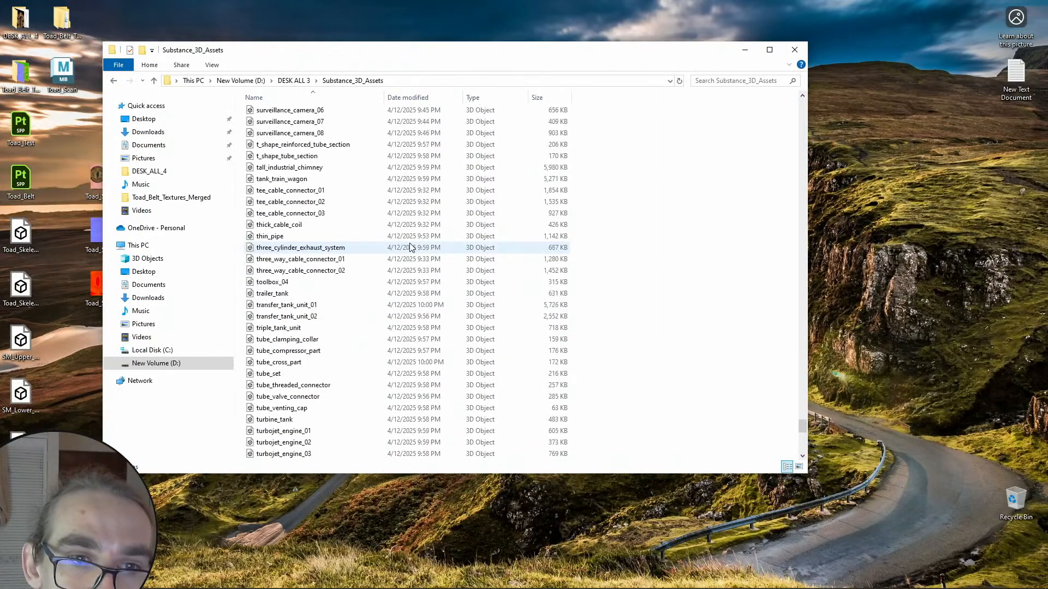
Return to the start of the Substance_3D_Assets list and place its window side by side with the Unreal Editor.
{"action": "scroll", "coordinate": [409, 245], "scroll_direction": "up", "scroll_amount": 20}
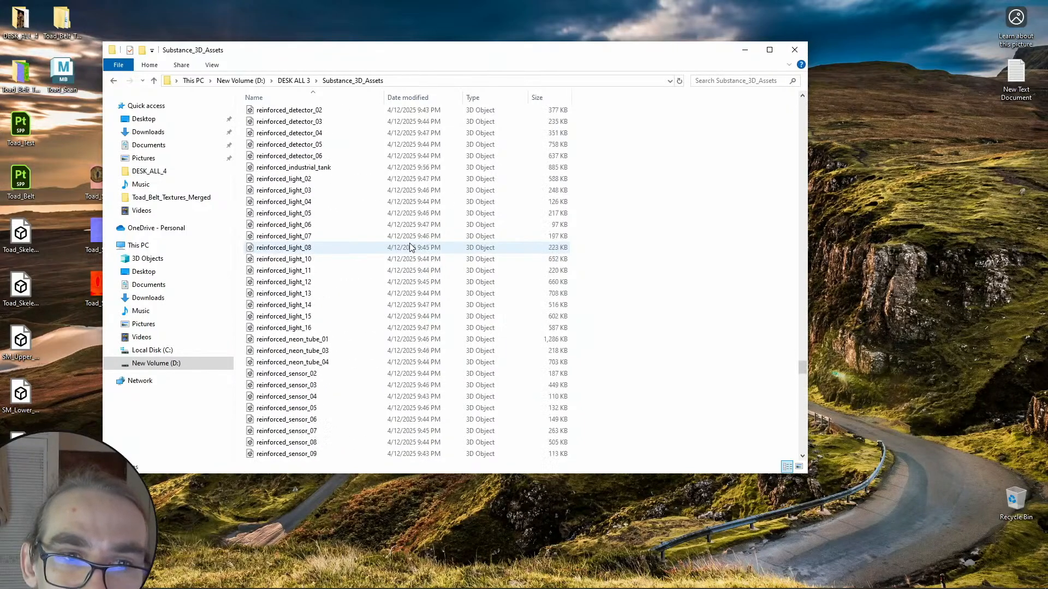
{"action": "scroll", "coordinate": [569, 246], "scroll_direction": "up", "scroll_amount": 20}
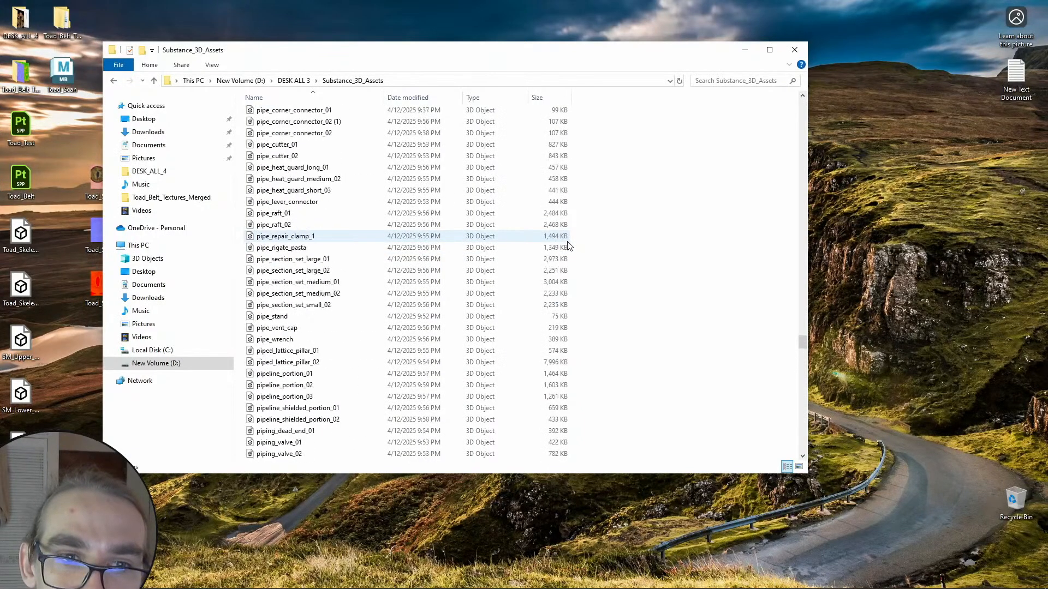
{"action": "scroll", "coordinate": [579, 241], "scroll_direction": "up", "scroll_amount": 7}
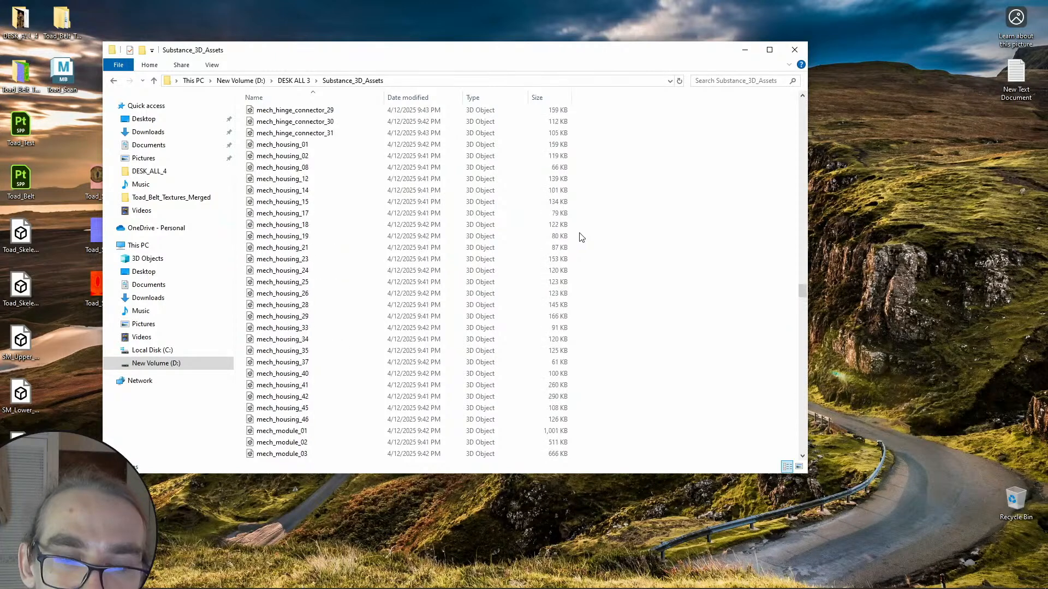
{"action": "scroll", "coordinate": [573, 218], "scroll_direction": "up", "scroll_amount": 3}
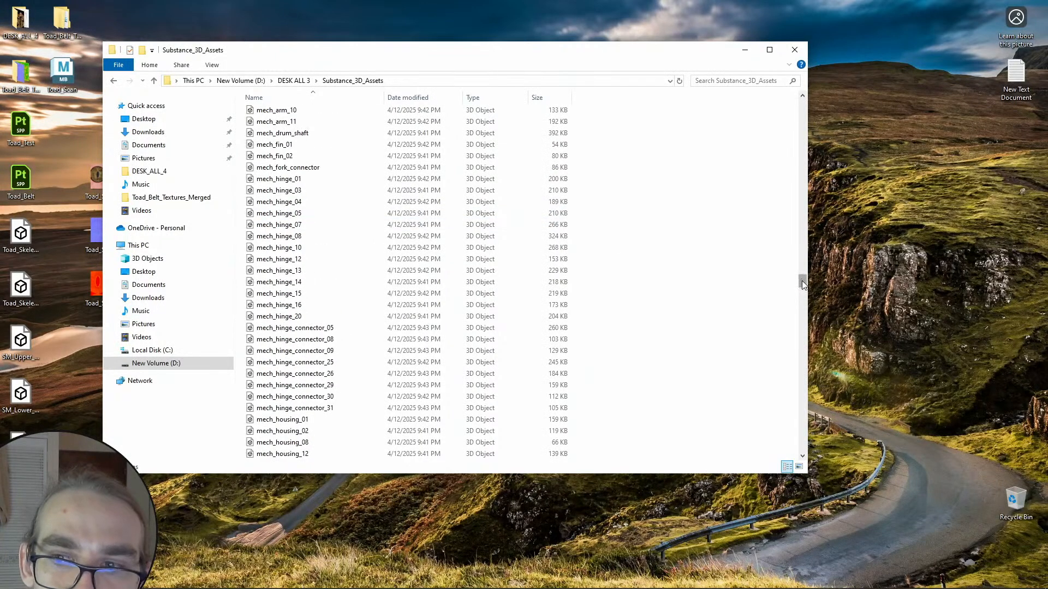
{"action": "left_click_drag", "start_coordinate": [802, 284], "coordinate": [793, 82]}
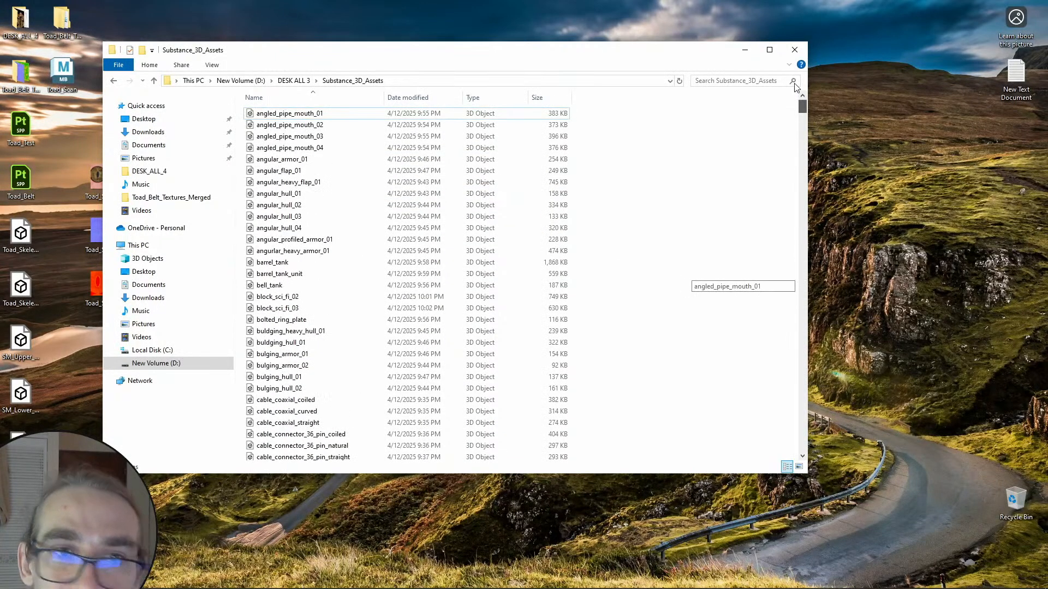
{"action": "left_click_drag", "start_coordinate": [470, 51], "coordinate": [1, 76]}
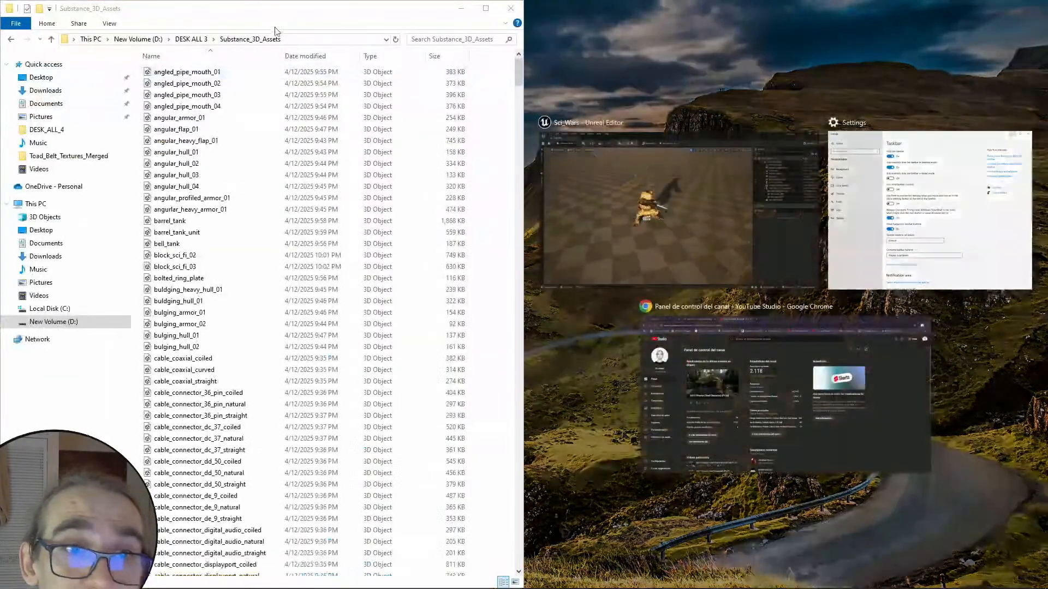
{"action": "left_click", "coordinate": [295, 19]}
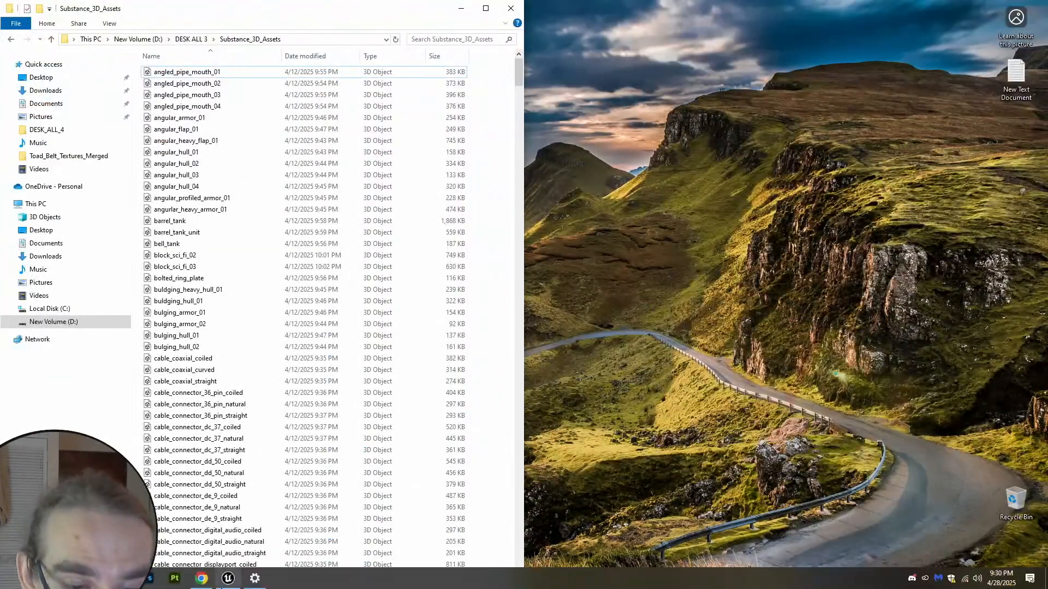
{"action": "left_click", "coordinate": [228, 578]}
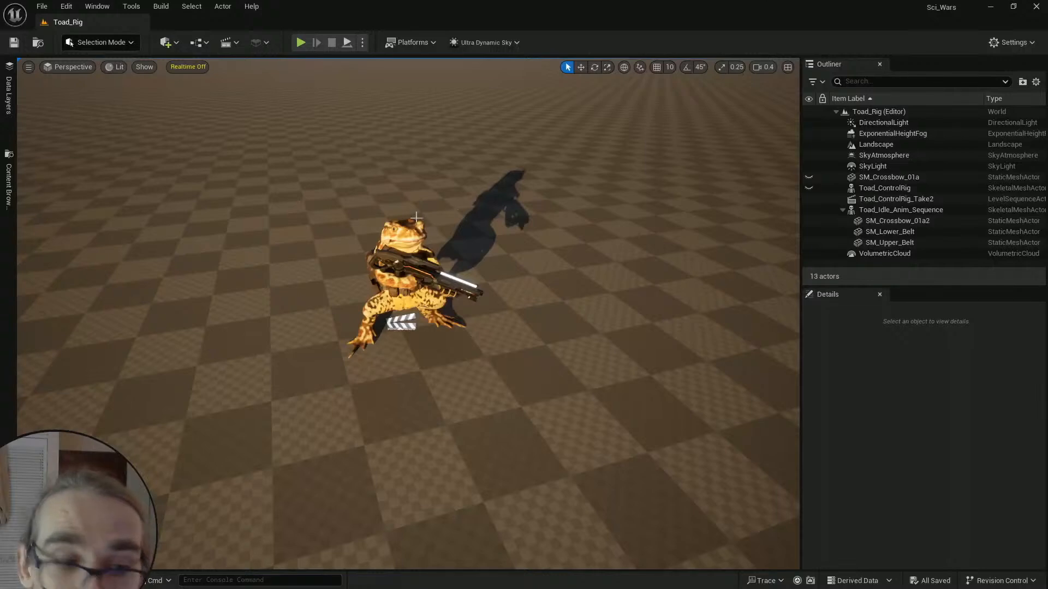
{"action": "left_click_drag", "start_coordinate": [555, 5], "coordinate": [1047, 164]}
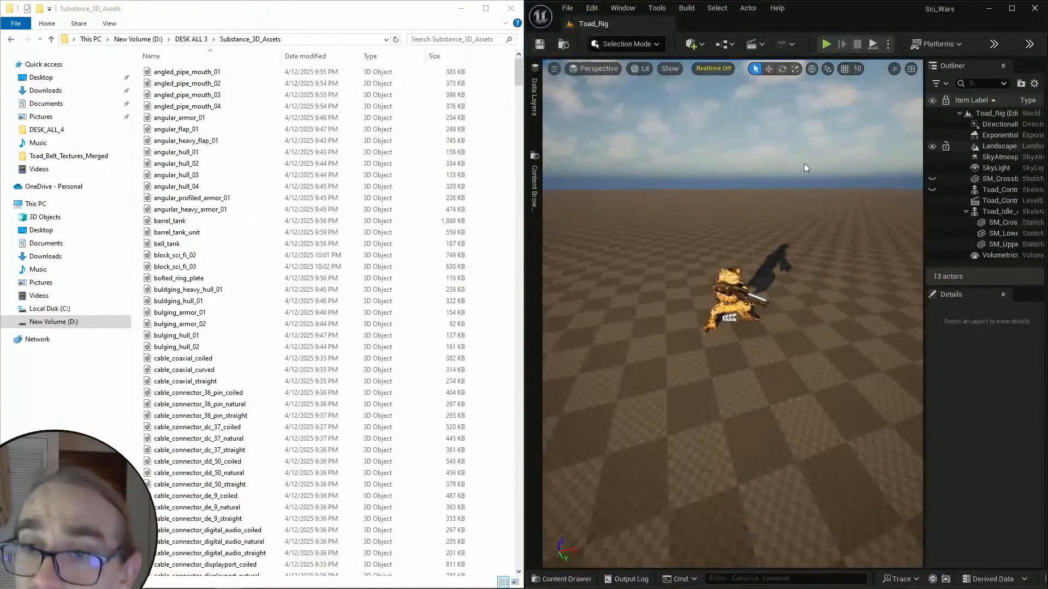
Create a new folder directly inside the project's Content folder.
{"action": "left_click", "coordinate": [565, 579]}
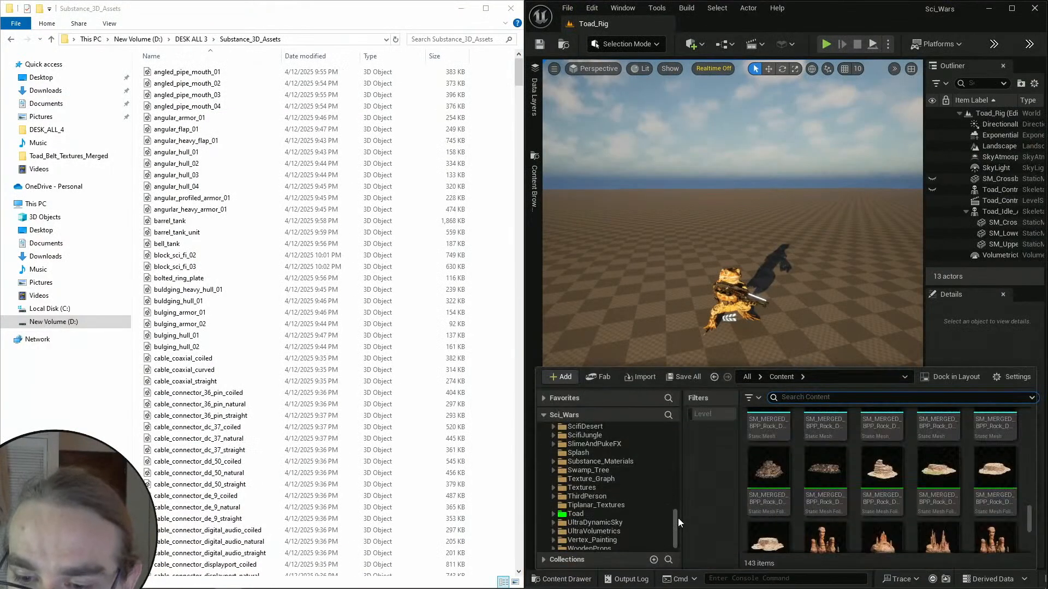
{"action": "left_click_drag", "start_coordinate": [676, 519], "coordinate": [683, 378]}
{"action": "left_click", "coordinate": [611, 446]}
{"action": "left_click", "coordinate": [578, 437]}
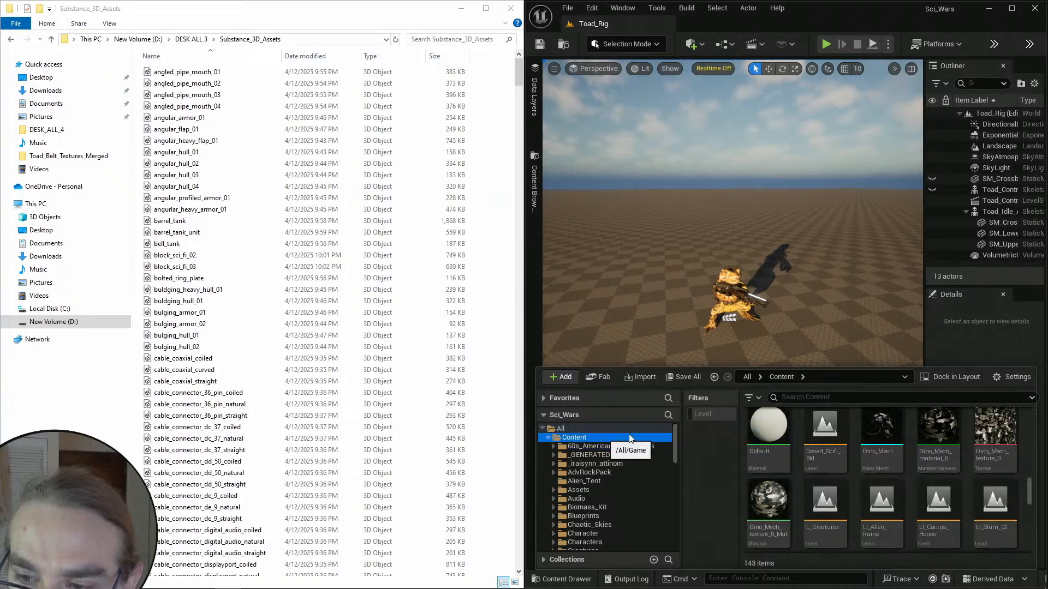
{"action": "scroll", "coordinate": [912, 458], "scroll_direction": "down", "scroll_amount": 8}
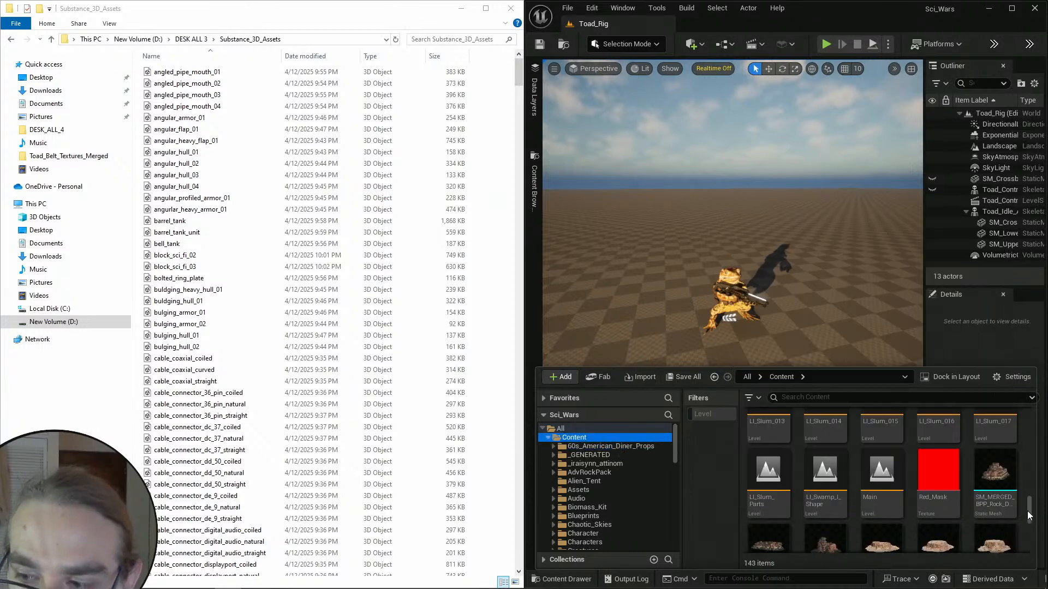
{"action": "left_click_drag", "start_coordinate": [1029, 513], "coordinate": [1035, 546]}
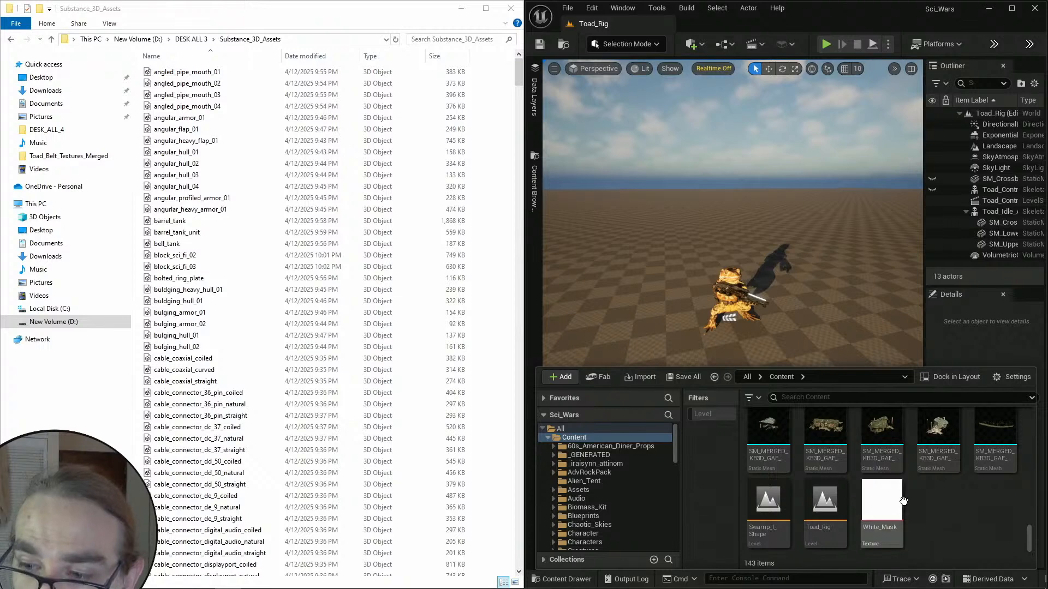
{"action": "right_click", "coordinate": [928, 505]}
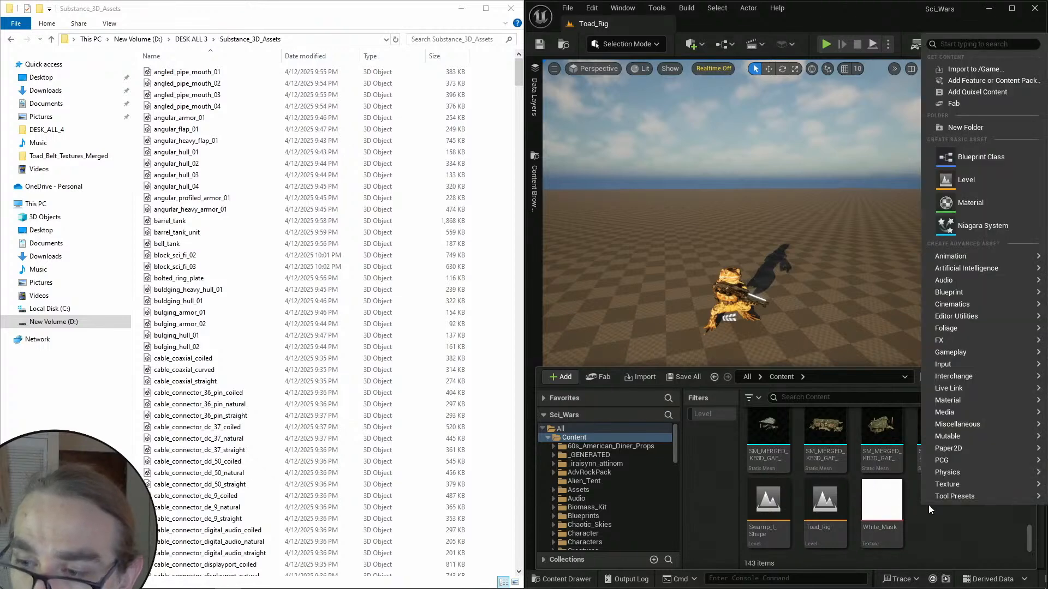
{"action": "left_click", "coordinate": [970, 129]}
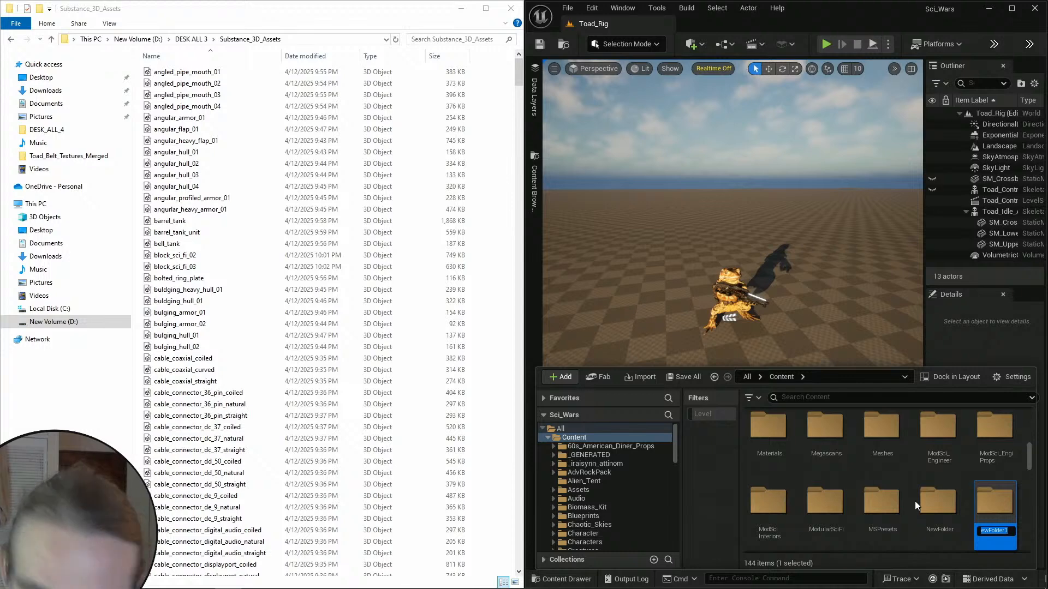
Name the new folder Adobe_3D_Sci_Fi_Assets.
{"action": "type", "text": "Ado"}
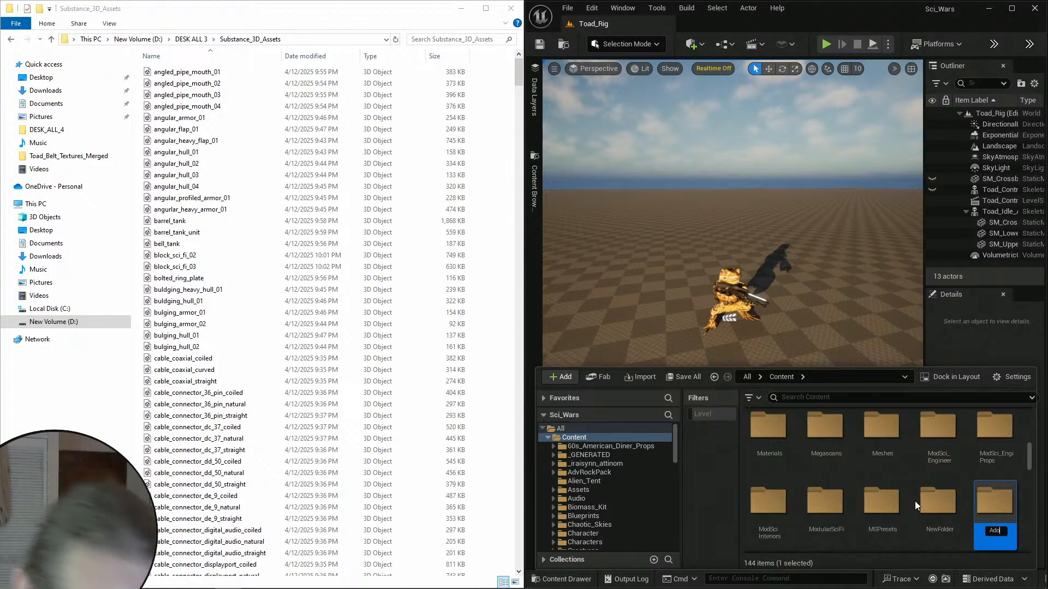
{"action": "type", "text": "be_"}
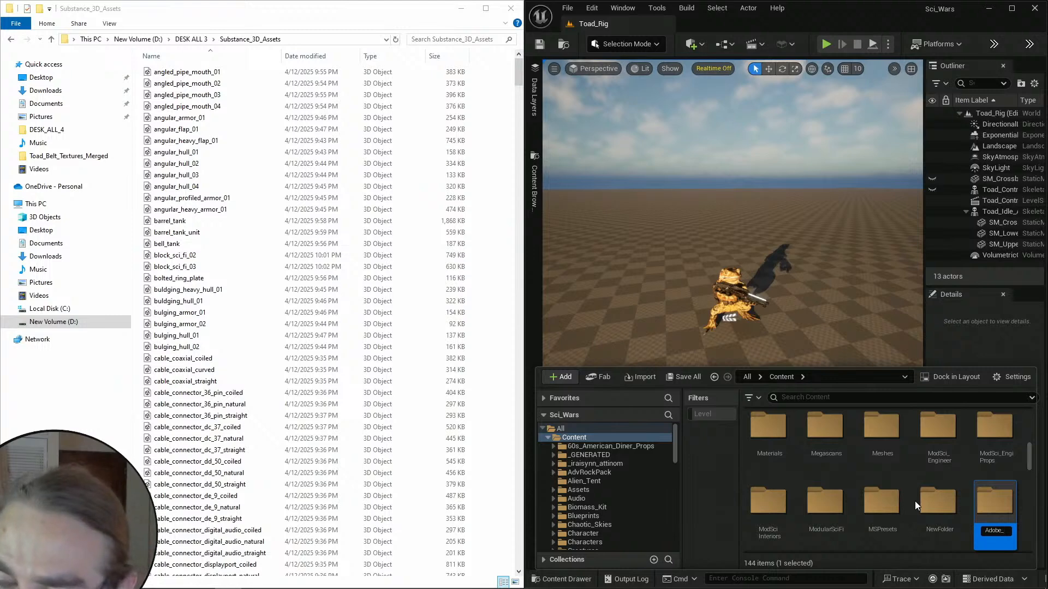
{"action": "type", "text": "3D_"}
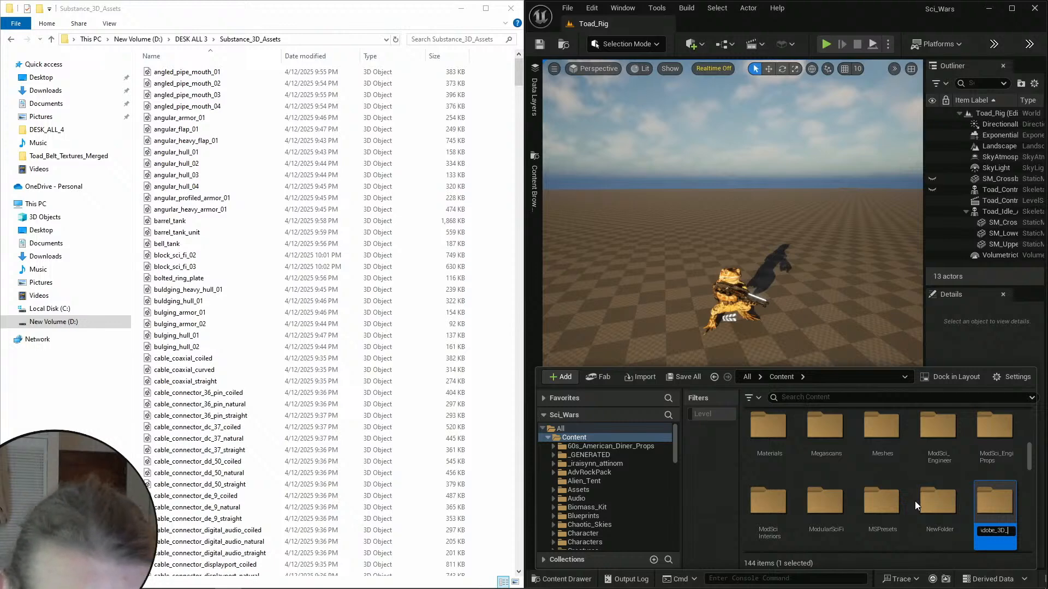
{"action": "type", "text": "SCI"}
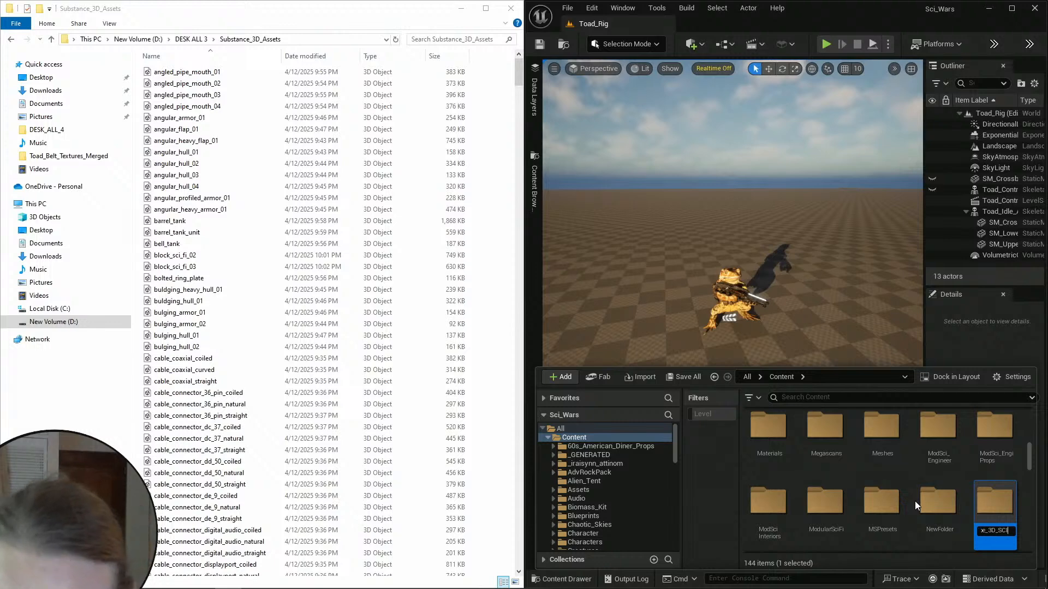
{"action": "type", "text": "_"}
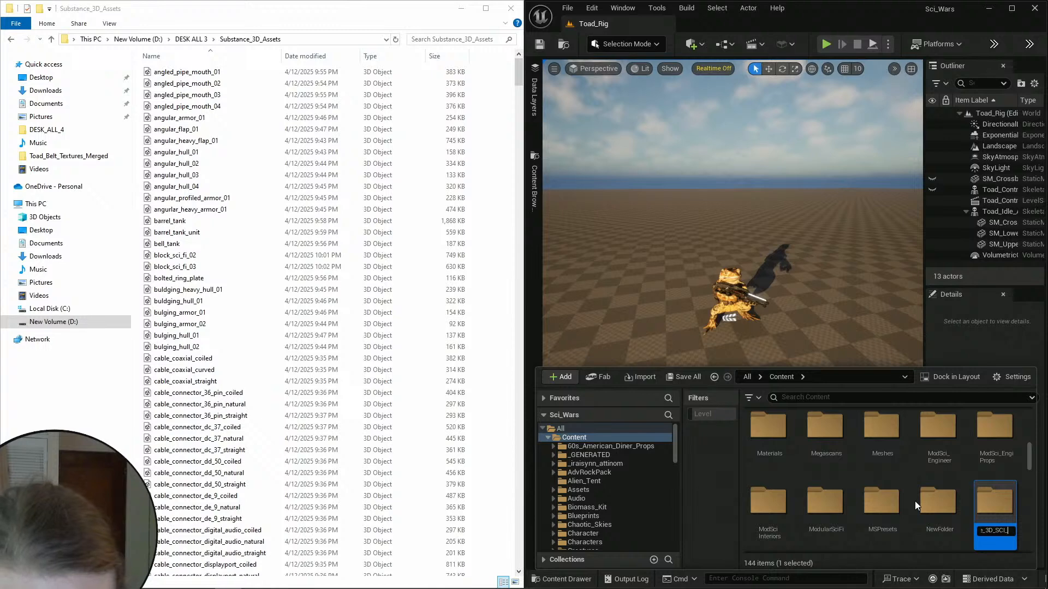
{"action": "type", "text": "fi"}
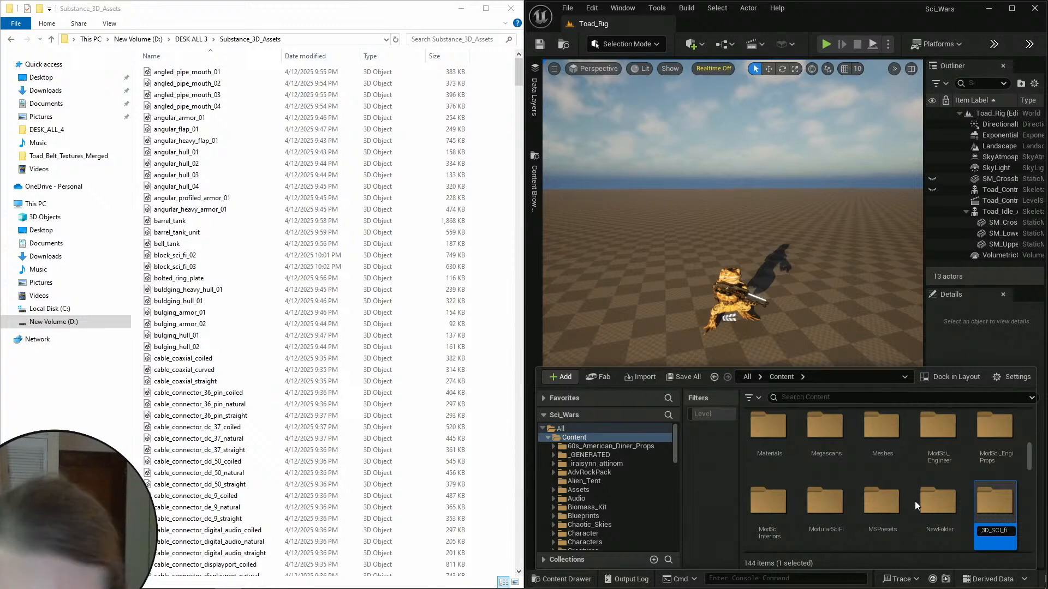
{"action": "key", "text": "BackSpace"}
{"action": "key", "text": "BackSpace"}
{"action": "key", "text": "BackSpace"}
{"action": "key", "text": "BackSpace"}
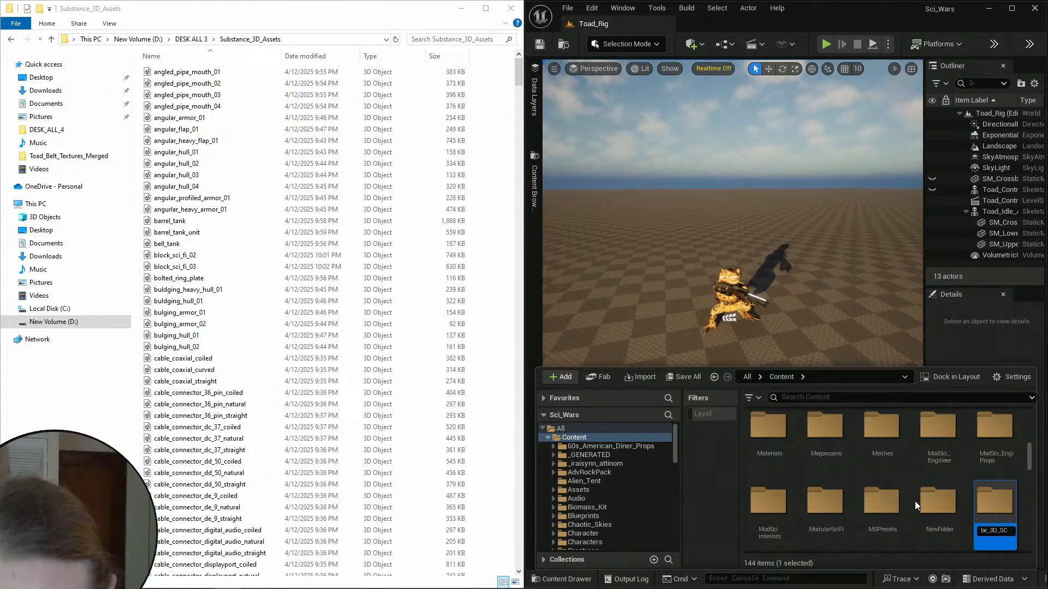
{"action": "type", "text": "i_Fi"}
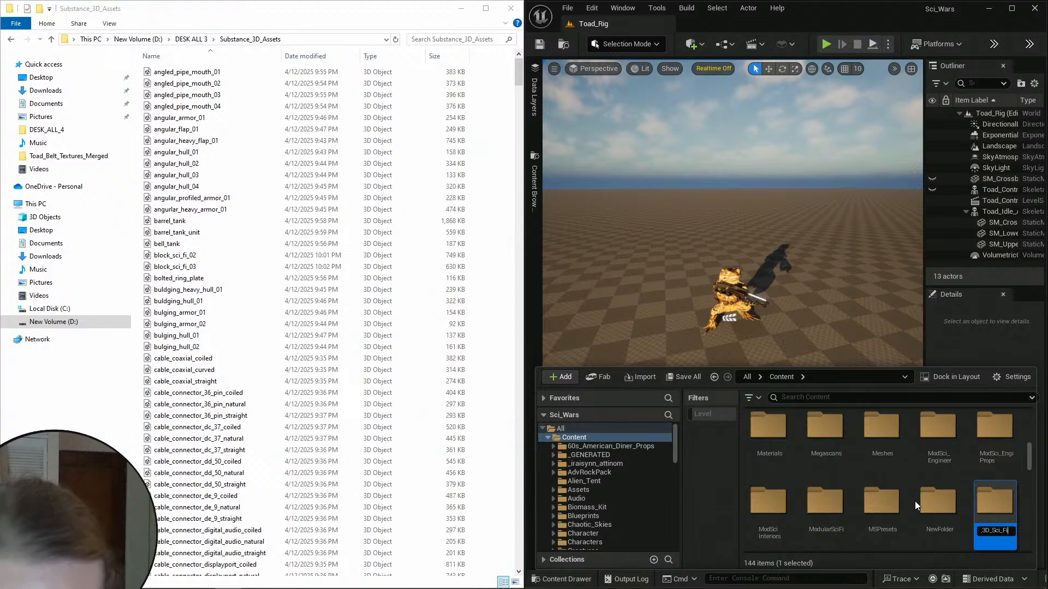
{"action": "type", "text": "_Assets"}
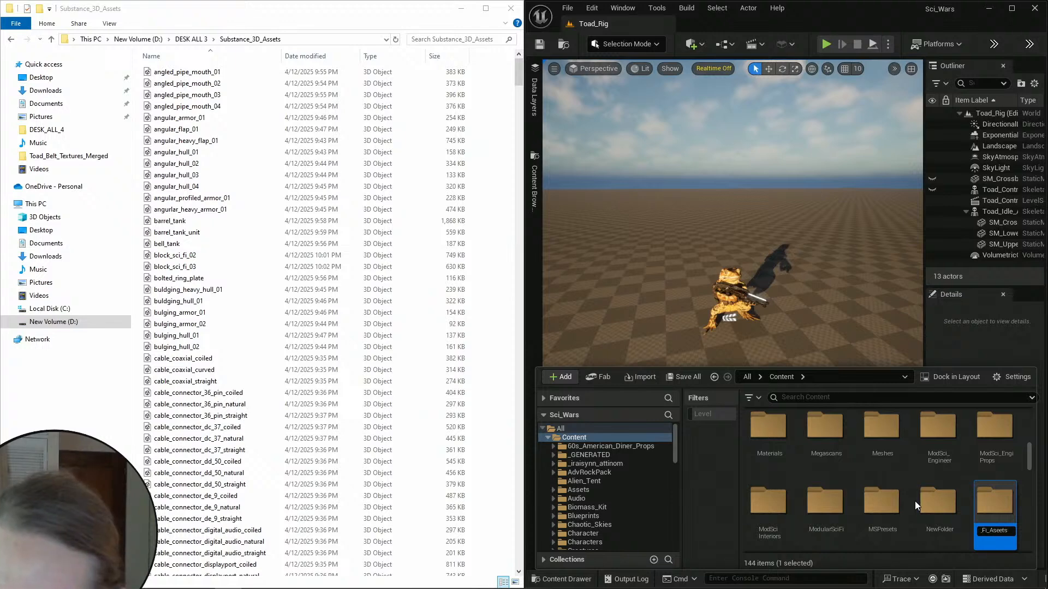
{"action": "key", "text": "BackSpace"}
{"action": "key", "text": "BackSpace"}
{"action": "key", "text": "BackSpace"}
{"action": "key", "text": "BackSpace"}
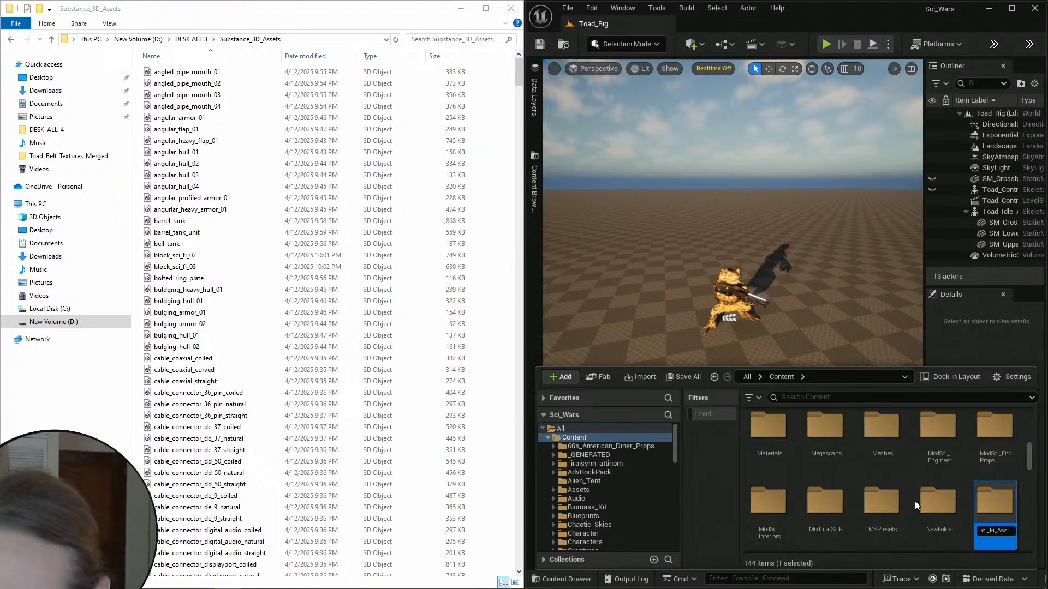
{"action": "type", "text": "sets"}
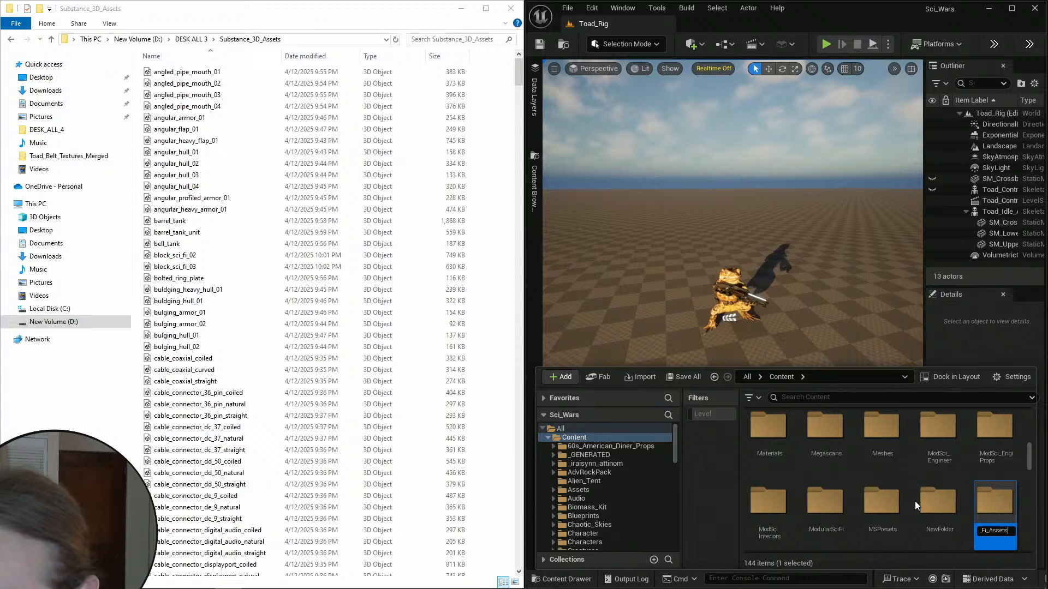
{"action": "key", "text": "Return"}
Set the Adobe_3D_Sci_Fi_Assets folder's color to the existing green and open the folder.
{"action": "right_click", "coordinate": [930, 430]}
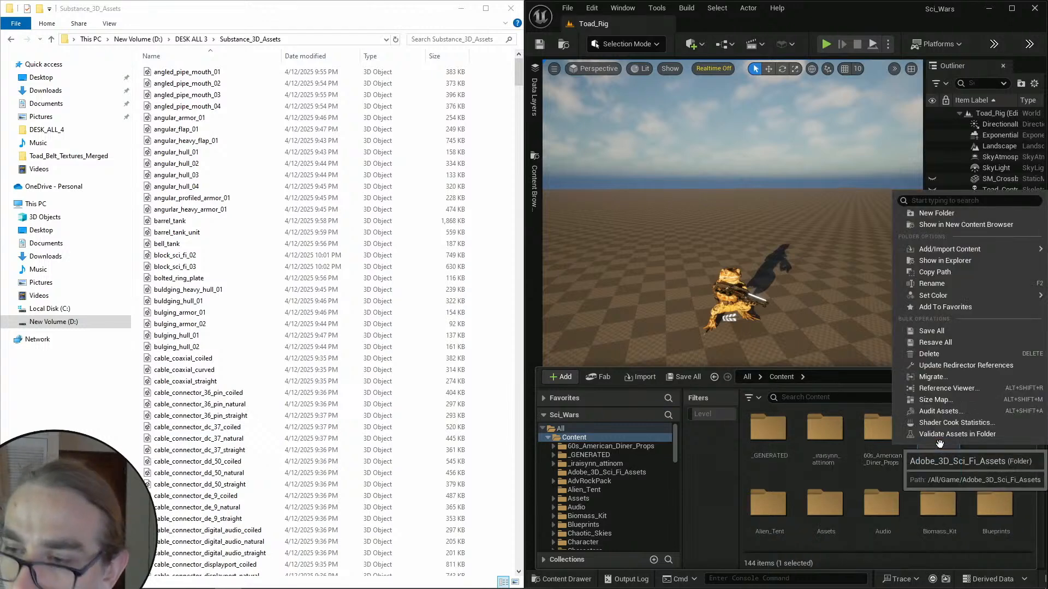
{"action": "mouse_move", "coordinate": [963, 295]}
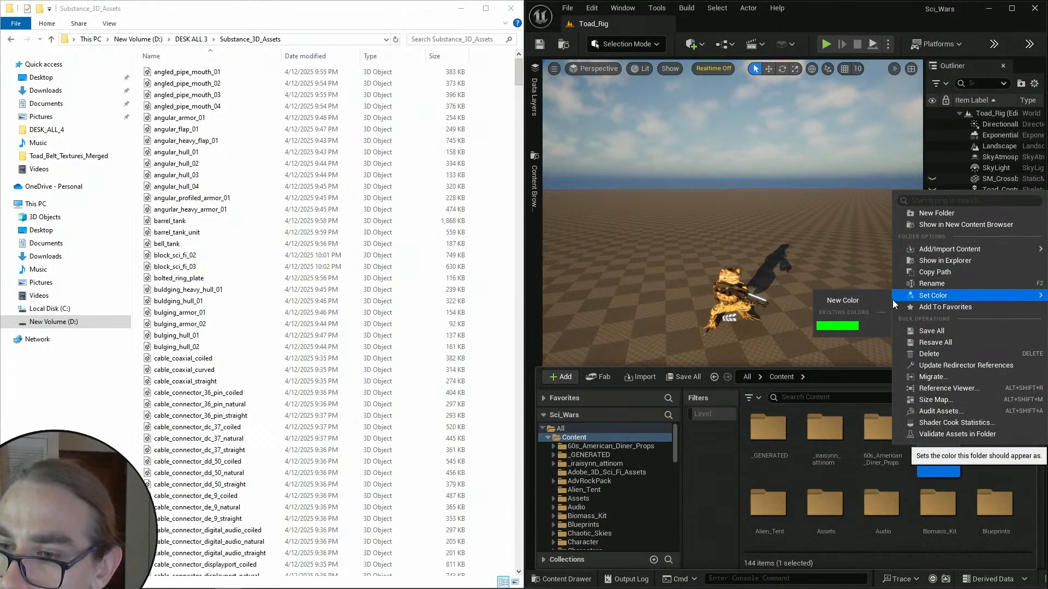
{"action": "left_click", "coordinate": [861, 326]}
{"action": "double_click", "coordinate": [938, 431]}
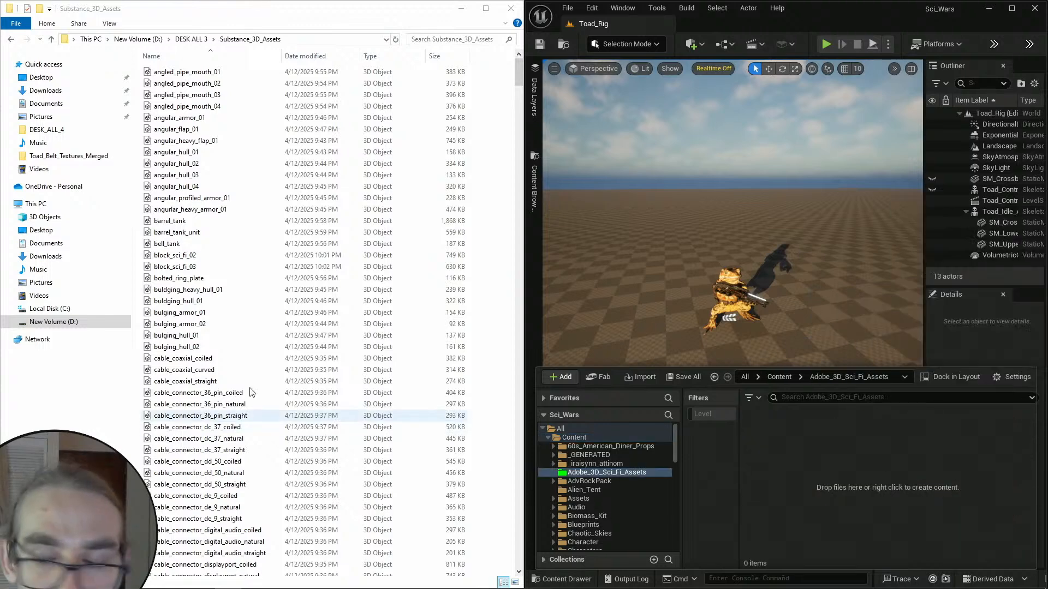
Import angled_pipe_mouth_01 from the Substance_3D_Assets folder into Adobe_3D_Sci_Fi_Assets, leaving the import settings as offered.
{"action": "left_click", "coordinate": [209, 71]}
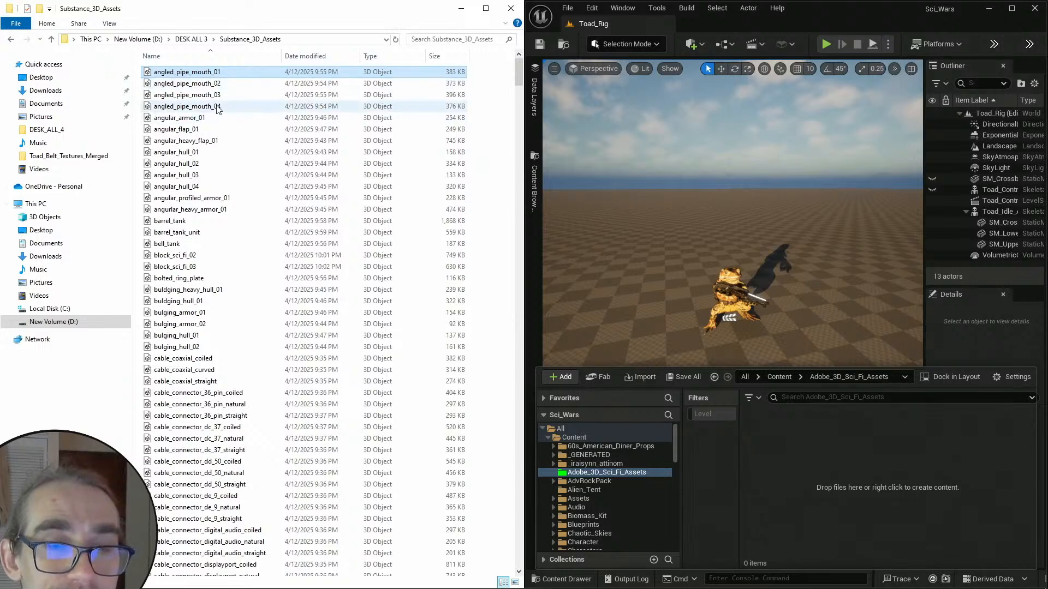
{"action": "left_click_drag", "start_coordinate": [782, 436], "coordinate": [784, 453]}
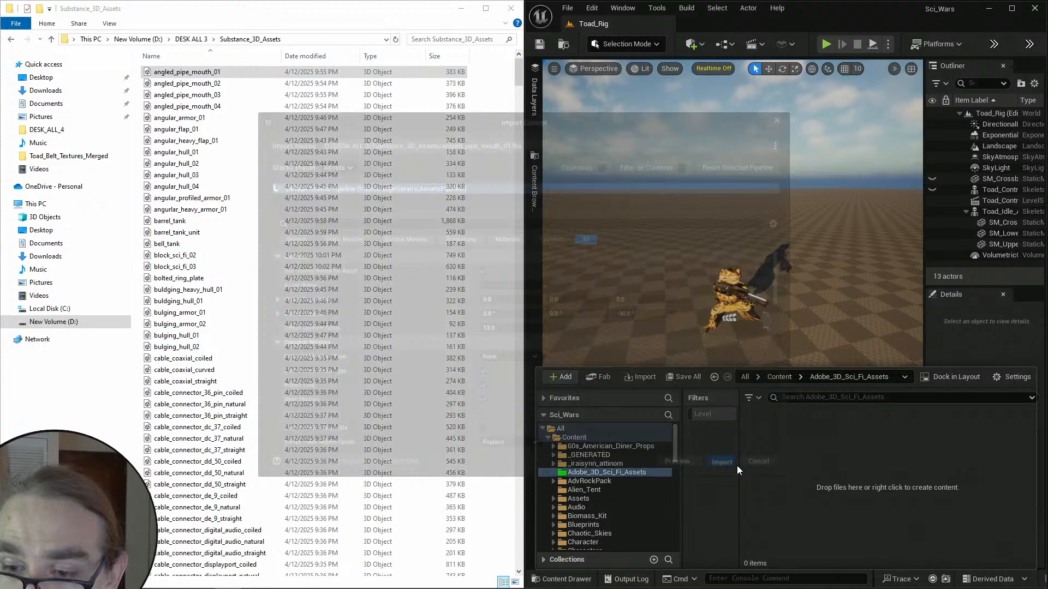
{"action": "left_click", "coordinate": [736, 465]}
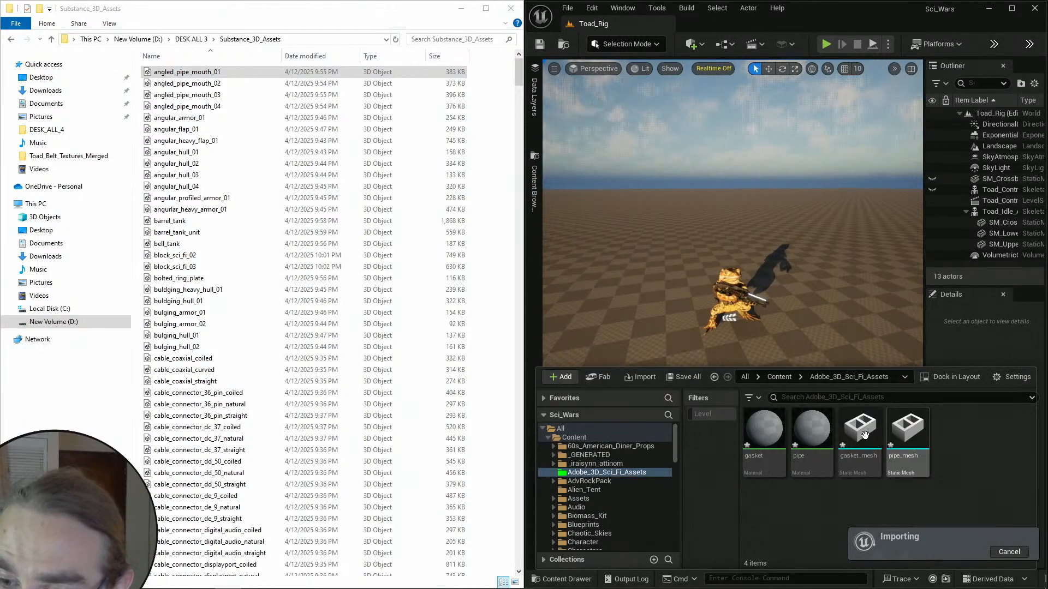
{"action": "left_click", "coordinate": [962, 449]}
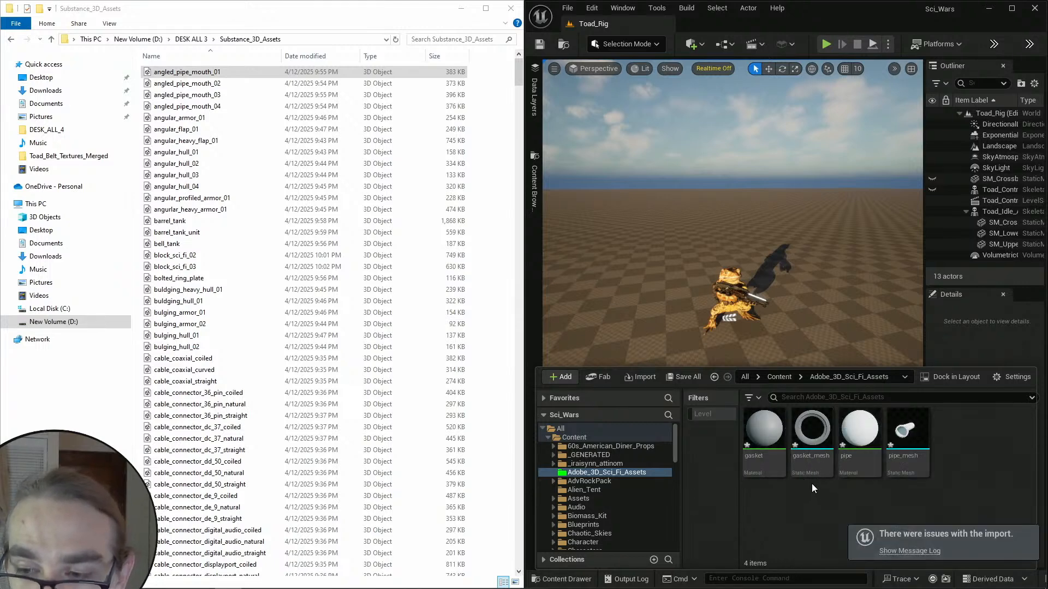
Delete the gasket and pipe materials and meshes from the Adobe_3D_Sci_Fi_Assets folder.
{"action": "left_click", "coordinate": [764, 434]}
{"action": "left_click", "coordinate": [908, 434], "text": "shift"}
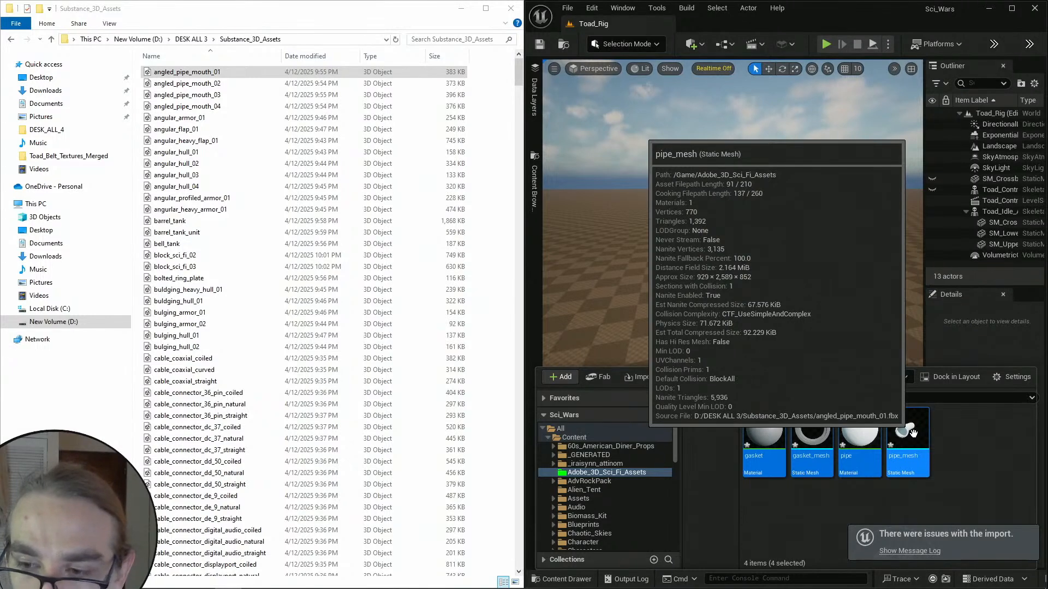
{"action": "key", "text": "Delete"}
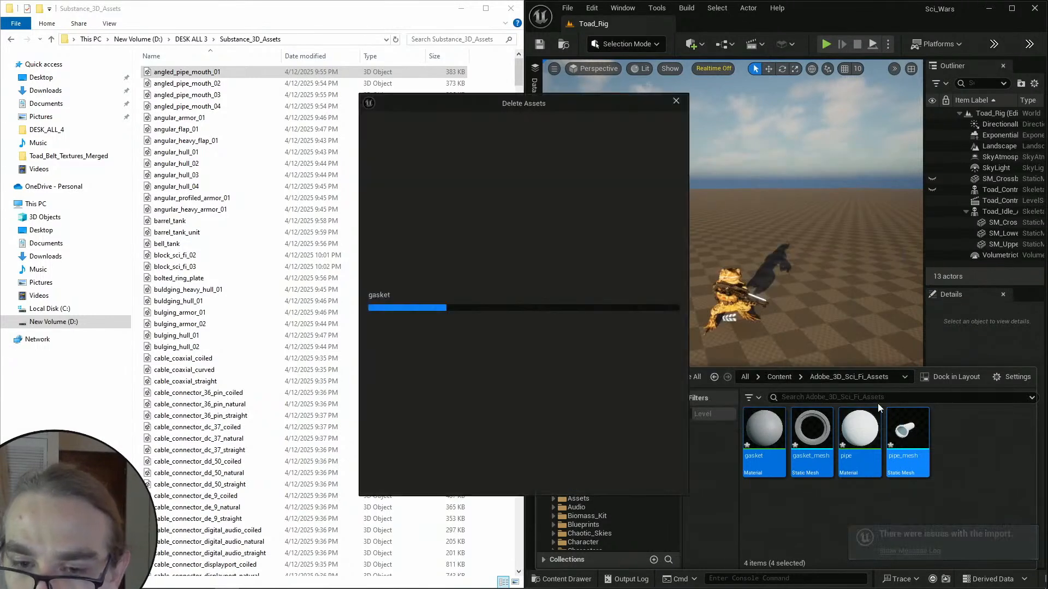
{"action": "left_click", "coordinate": [499, 476]}
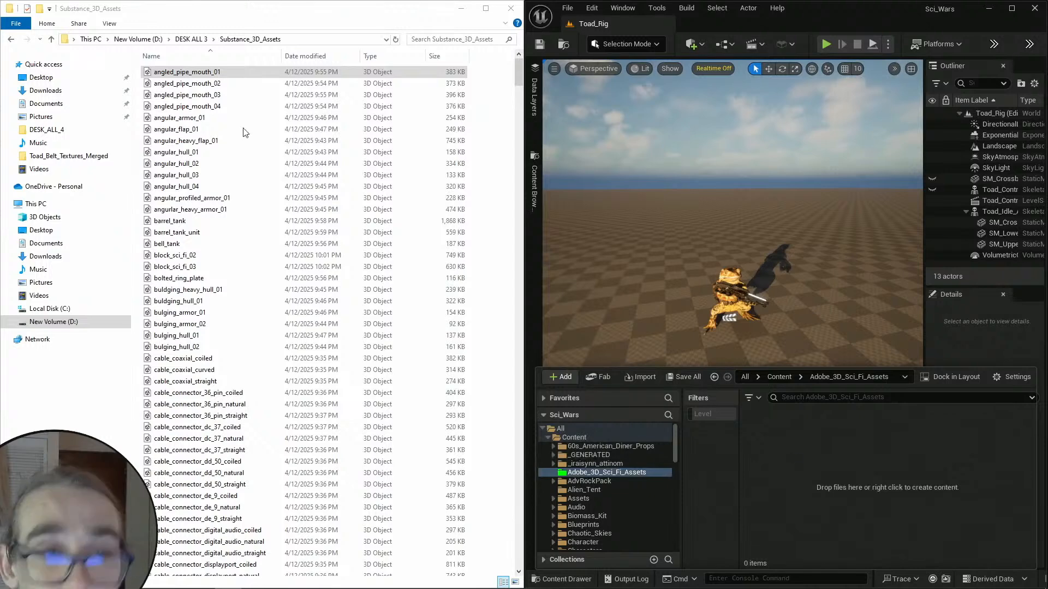
Start importing angled_pipe_mouth_01 into Adobe_3D_Sci_Fi_Assets again and review the Force All Mesh as Type options, keeping None.
{"action": "left_click", "coordinate": [217, 92]}
{"action": "left_click", "coordinate": [205, 74]}
{"action": "left_click_drag", "start_coordinate": [212, 75], "coordinate": [809, 468]}
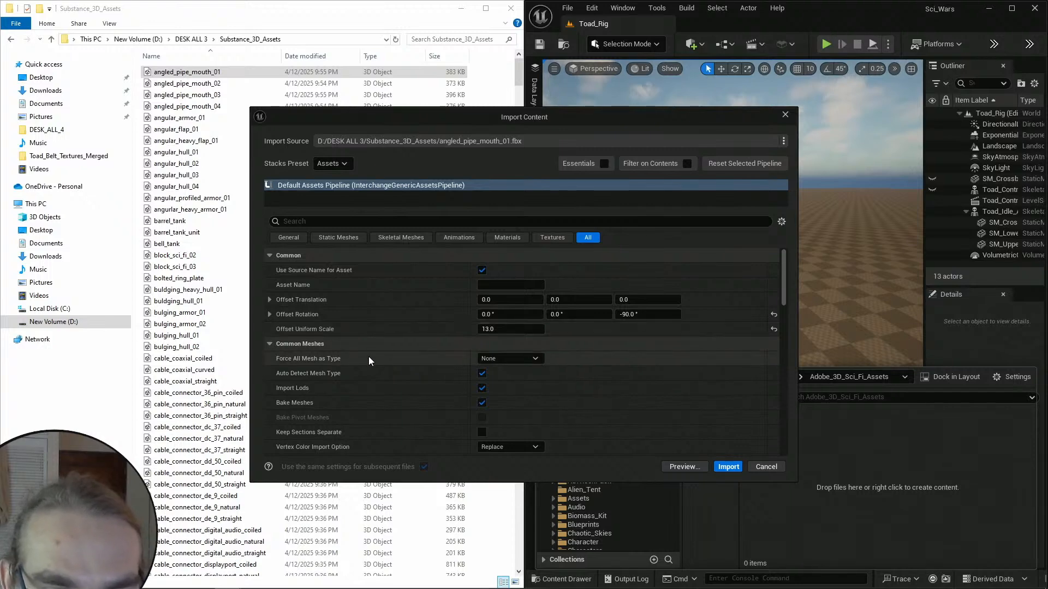
{"action": "left_click", "coordinate": [539, 358]}
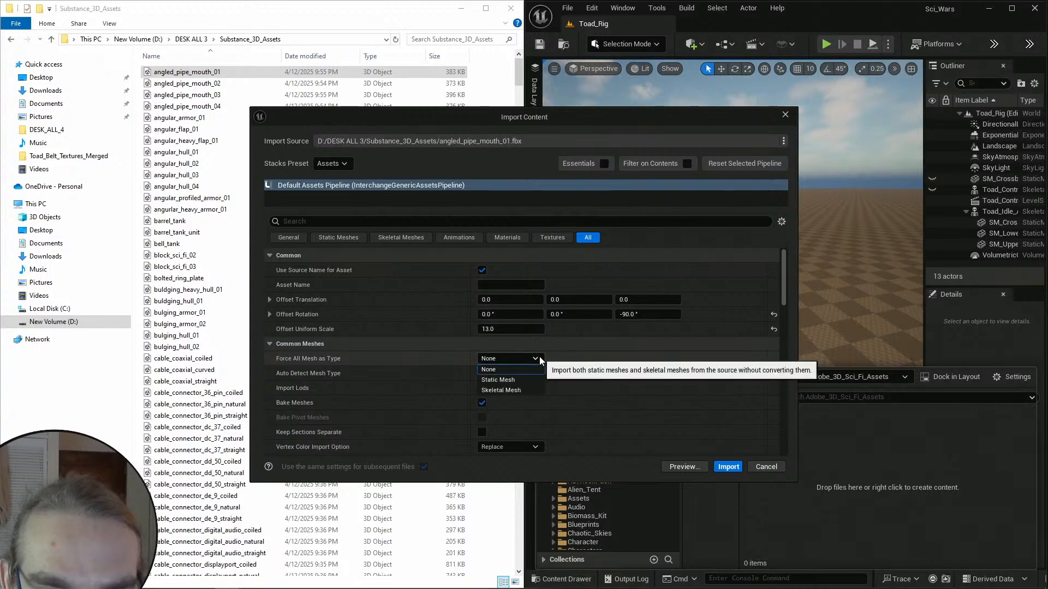
{"action": "left_click", "coordinate": [539, 358]}
{"action": "left_click", "coordinate": [539, 358]}
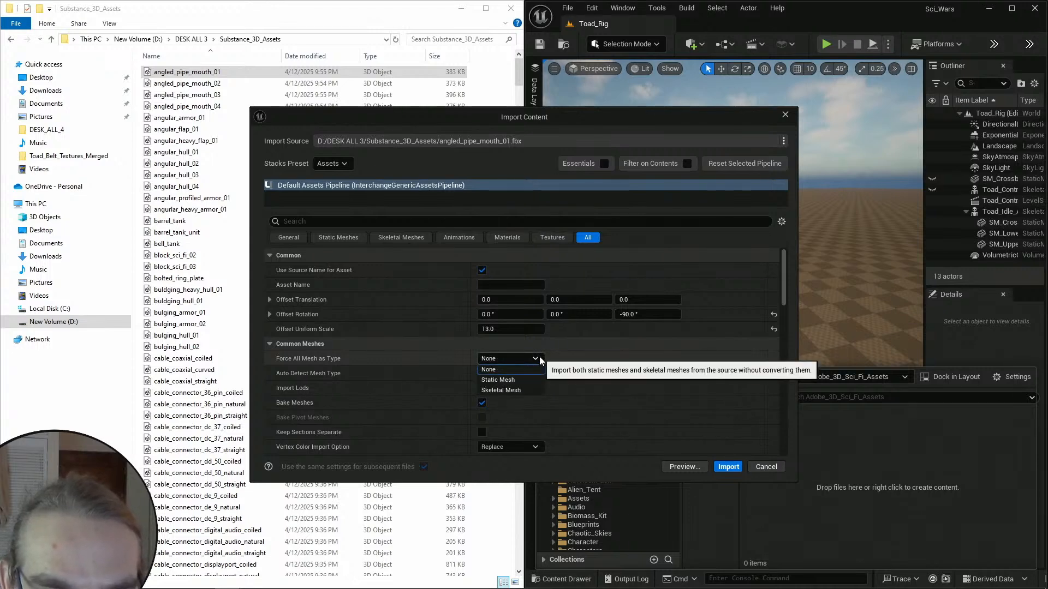
{"action": "left_click", "coordinate": [539, 358]}
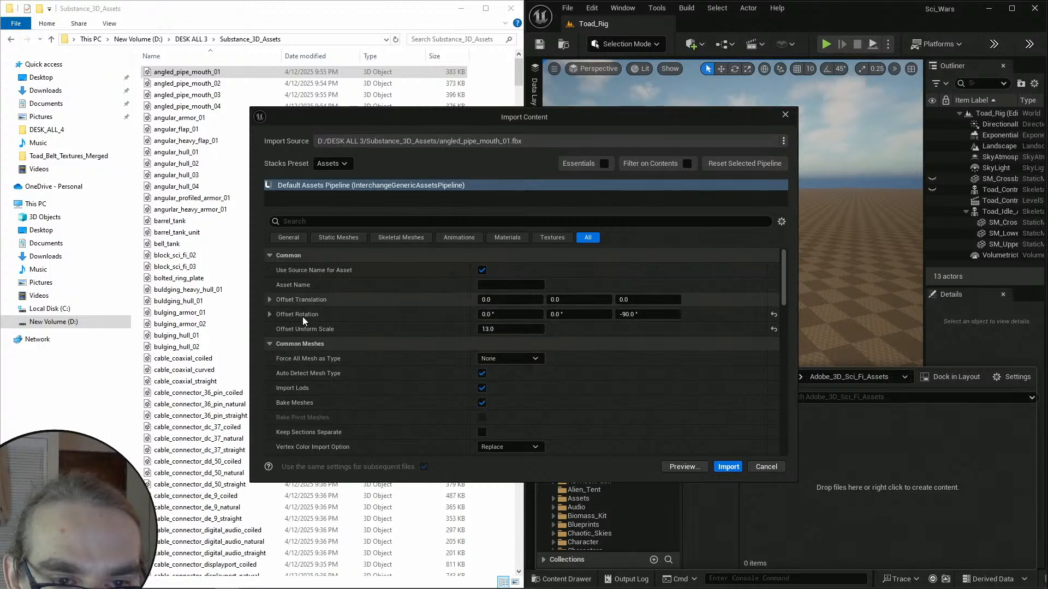
Enable Combine Static Meshes in the static mesh import settings and import angled_pipe_mouth_01.
{"action": "left_click", "coordinate": [336, 237]}
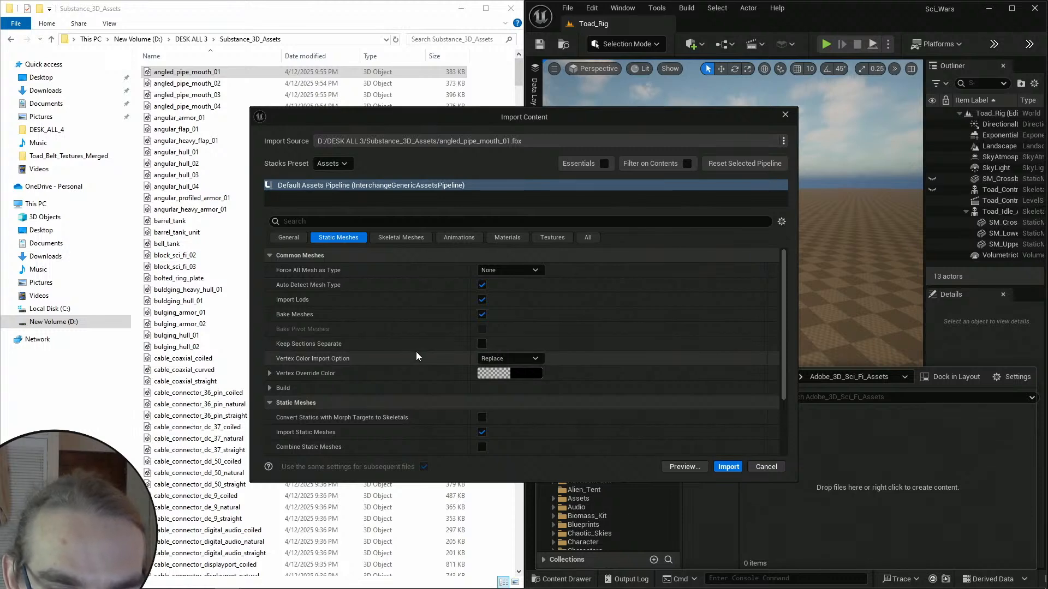
{"action": "left_click", "coordinate": [272, 388]}
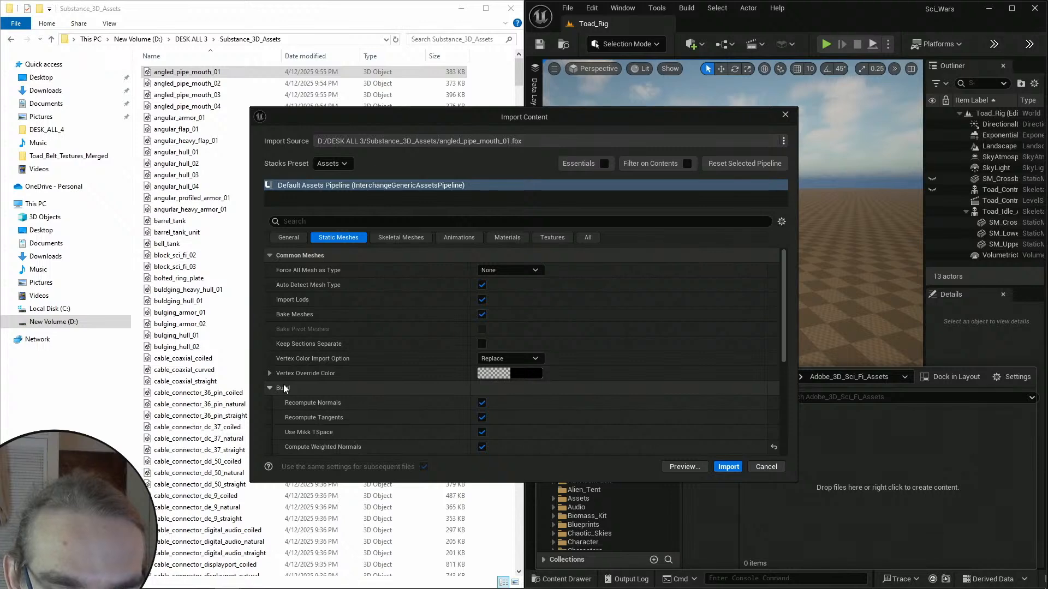
{"action": "scroll", "coordinate": [305, 371], "scroll_direction": "down", "scroll_amount": 2}
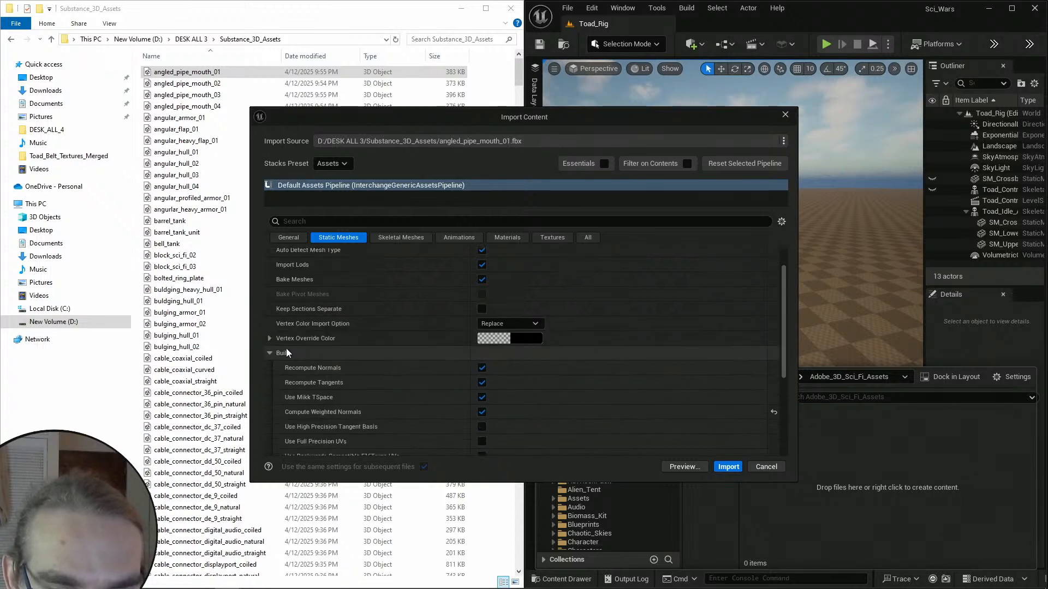
{"action": "left_click", "coordinate": [269, 353]}
{"action": "left_click", "coordinate": [269, 352]}
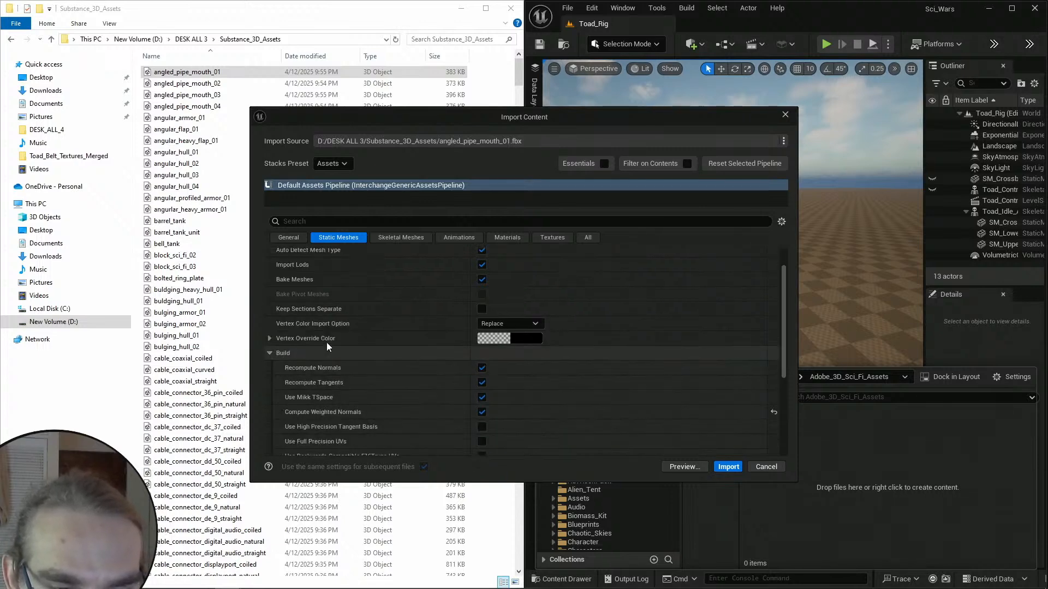
{"action": "scroll", "coordinate": [321, 343], "scroll_direction": "down", "scroll_amount": 3}
{"action": "left_click", "coordinate": [270, 300]}
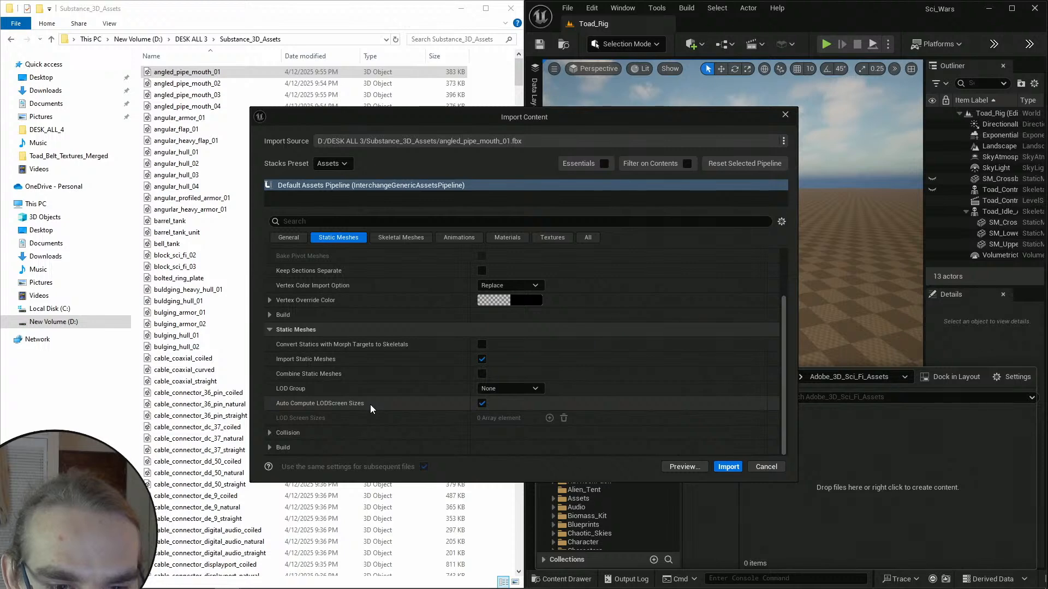
{"action": "left_click", "coordinate": [484, 371]}
{"action": "scroll", "coordinate": [438, 329], "scroll_direction": "down", "scroll_amount": 2}
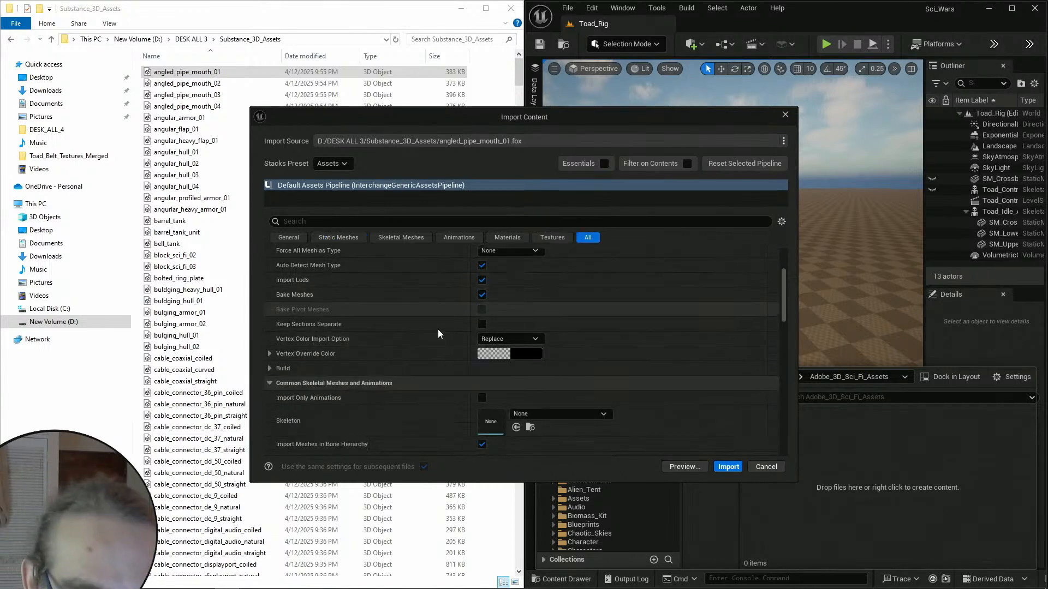
{"action": "left_click", "coordinate": [728, 467]}
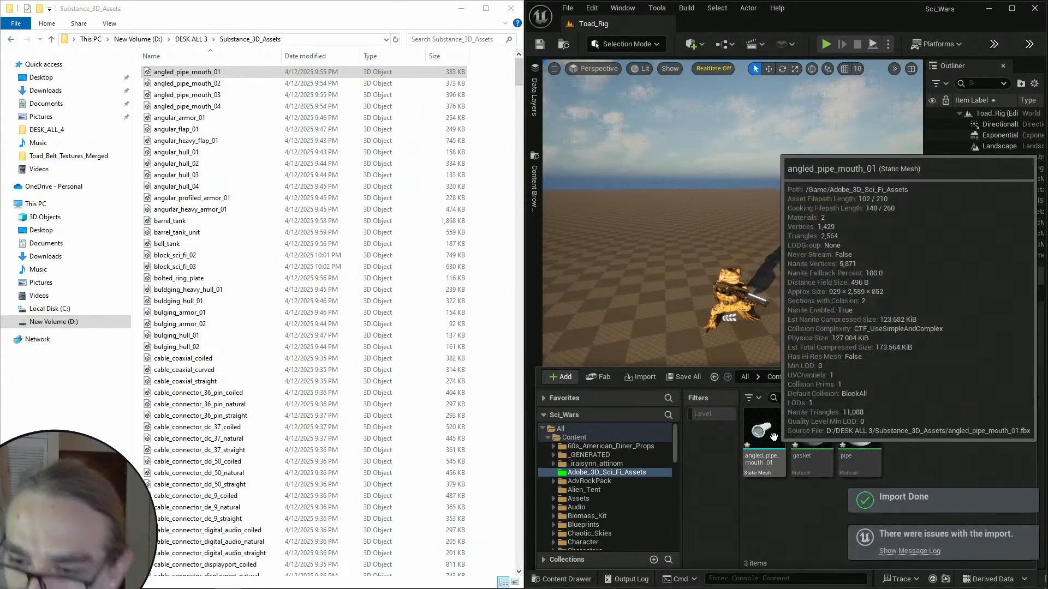
Open the imported angled_pipe_mouth_01 mesh, inspect its shape from another angle, and close its editor.
{"action": "double_click", "coordinate": [777, 423]}
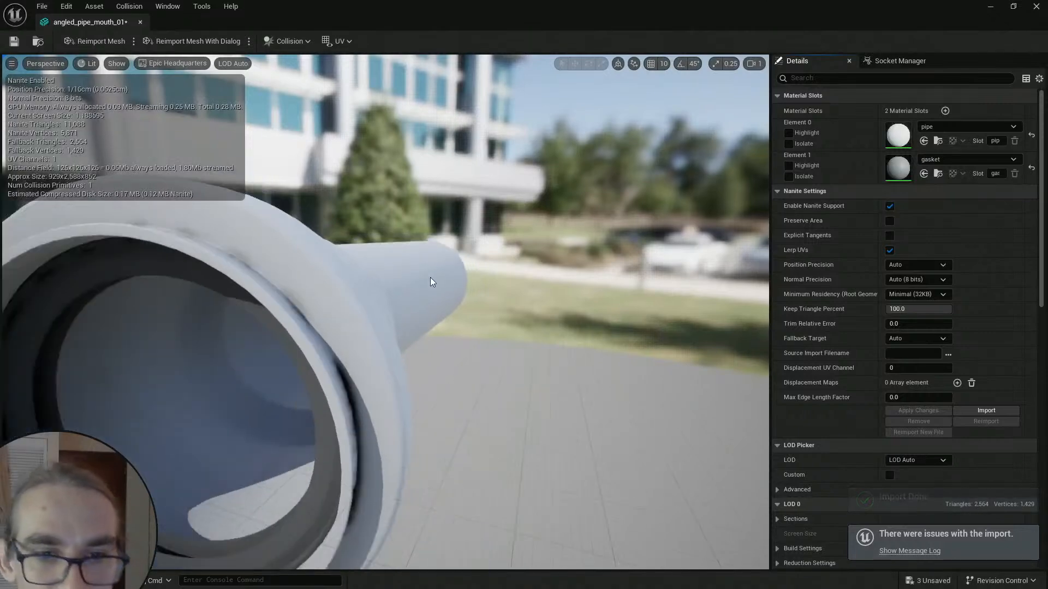
{"action": "right_click_drag", "start_coordinate": [435, 292], "coordinate": [562, 229]}
{"action": "scroll", "coordinate": [491, 253], "scroll_direction": "up", "scroll_amount": 1}
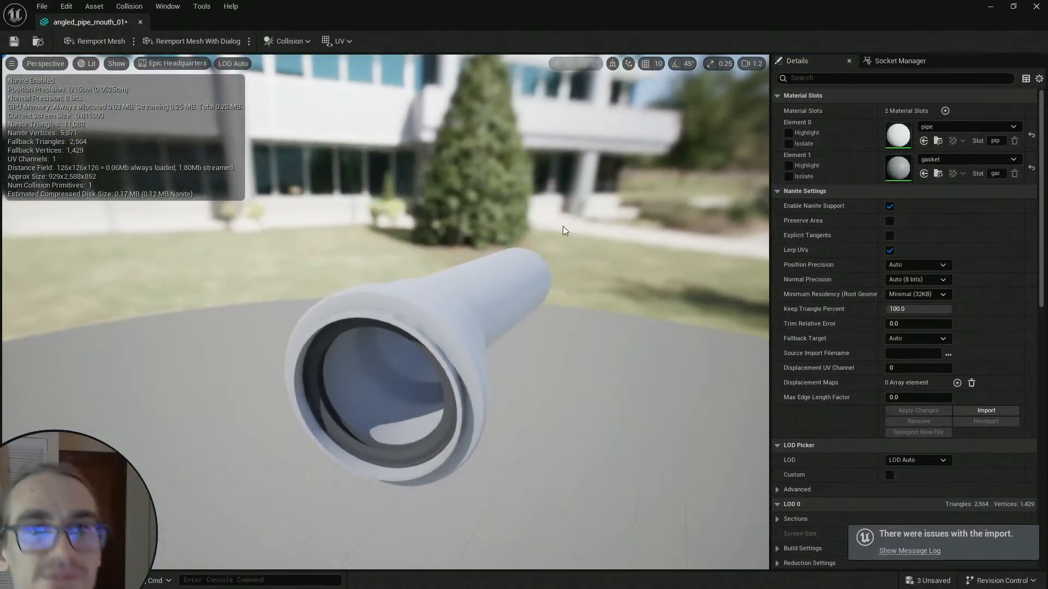
{"action": "left_click", "coordinate": [1035, 6]}
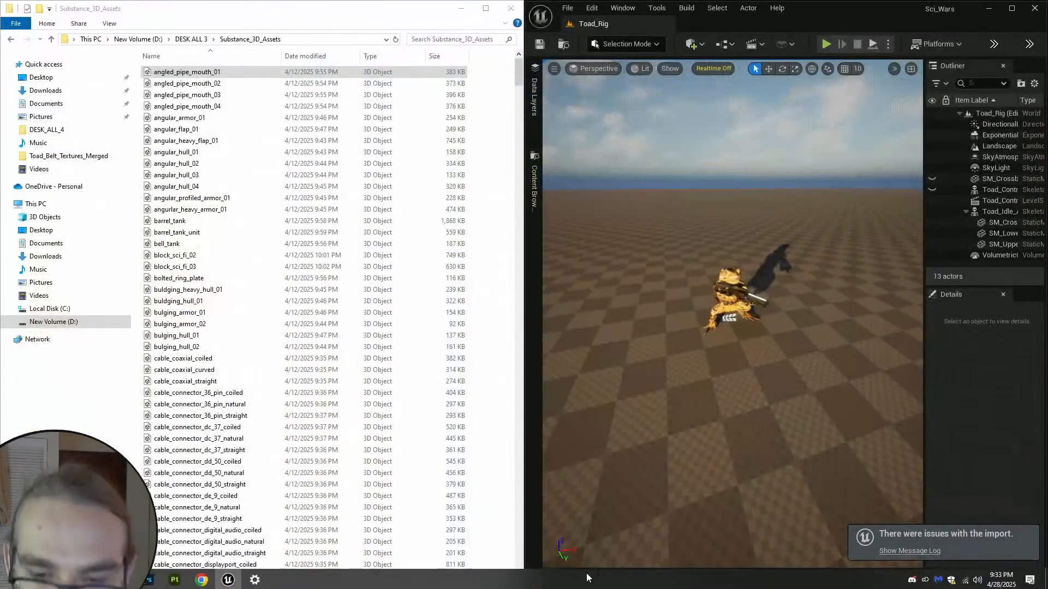
Save all unsaved assets of the angled_pipe_mouth_01 import.
{"action": "left_click", "coordinate": [562, 579]}
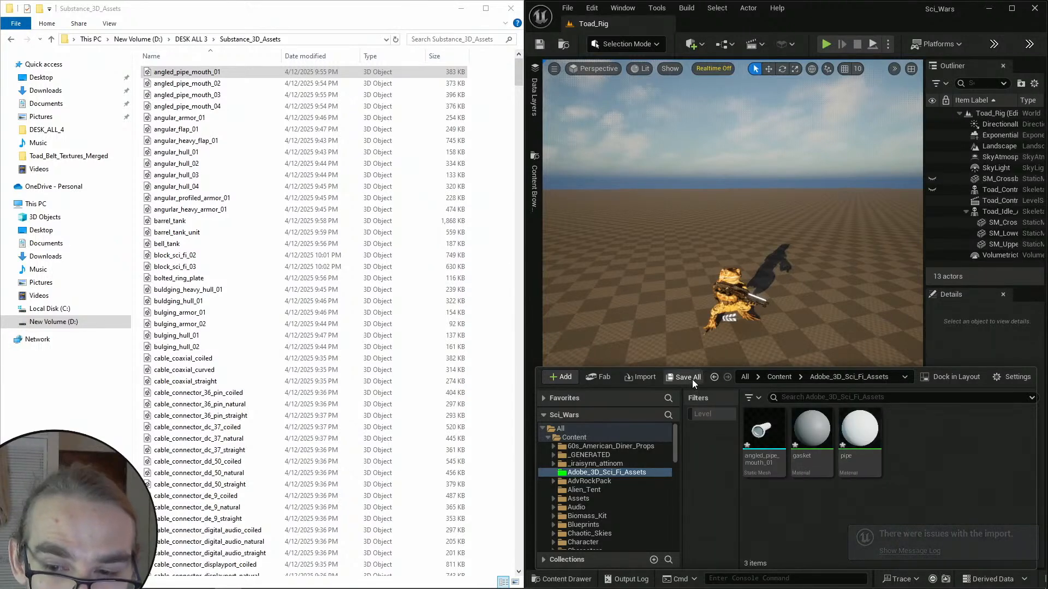
{"action": "left_click", "coordinate": [691, 377]}
{"action": "left_click", "coordinate": [611, 423]}
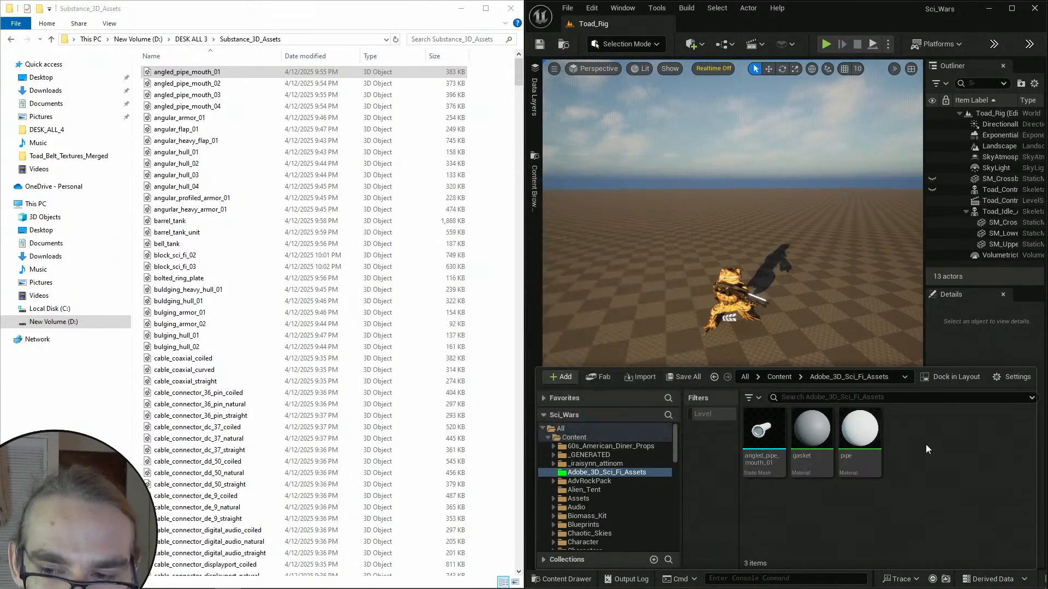
Import angled_pipe_mouth_02, angled_pipe_mouth_03 and angled_pipe_mouth_04 into Adobe_3D_Sci_Fi_Assets with the import settings as offered, and save them.
{"action": "left_click", "coordinate": [196, 83]}
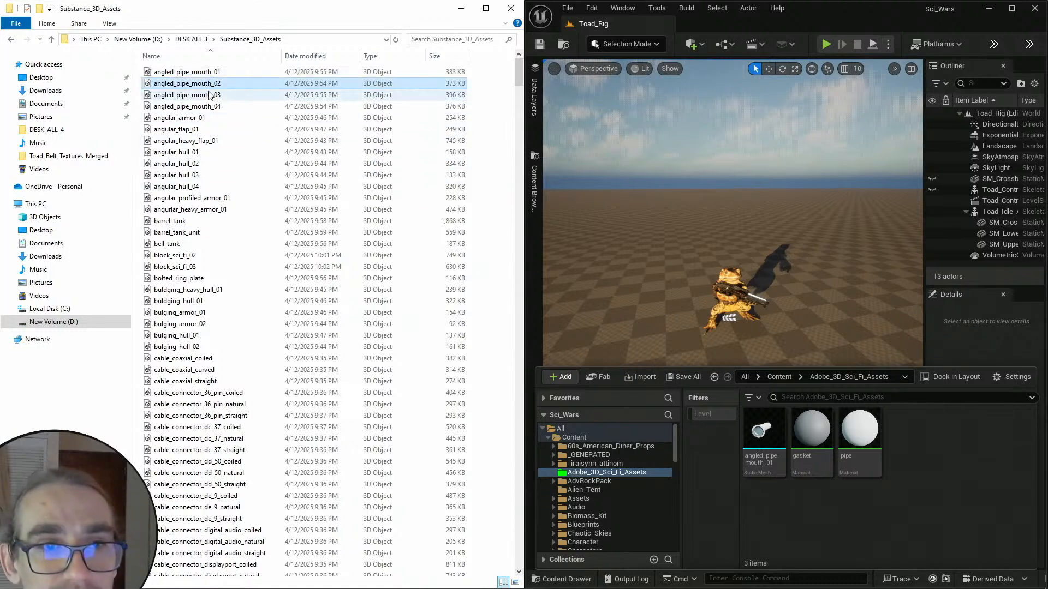
{"action": "left_click", "coordinate": [207, 107], "text": "shift"}
{"action": "left_click_drag", "start_coordinate": [204, 99], "coordinate": [941, 467]}
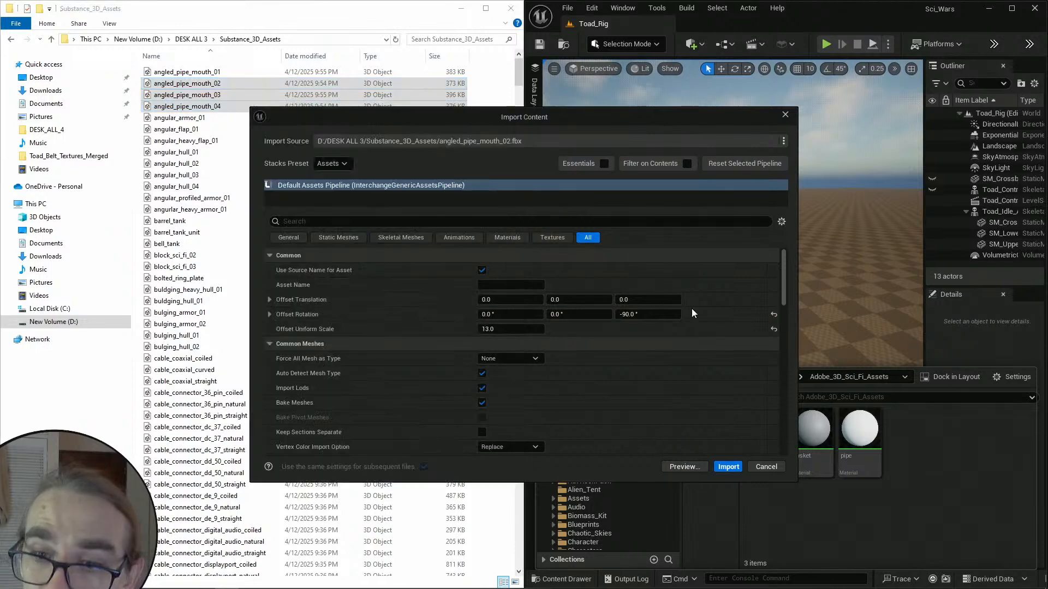
{"action": "left_click", "coordinate": [728, 467]}
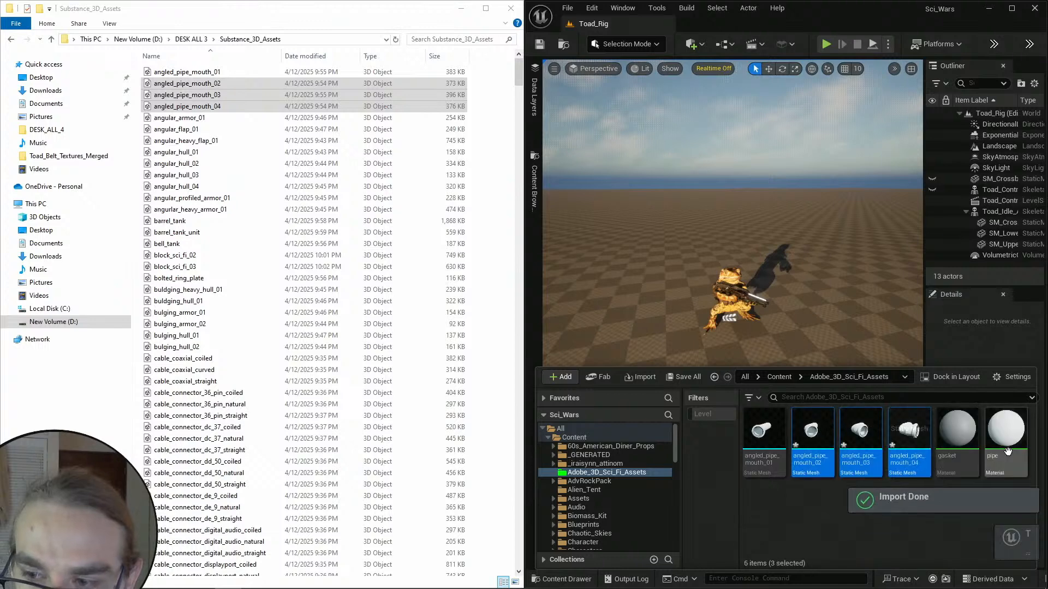
{"action": "left_click", "coordinate": [813, 503]}
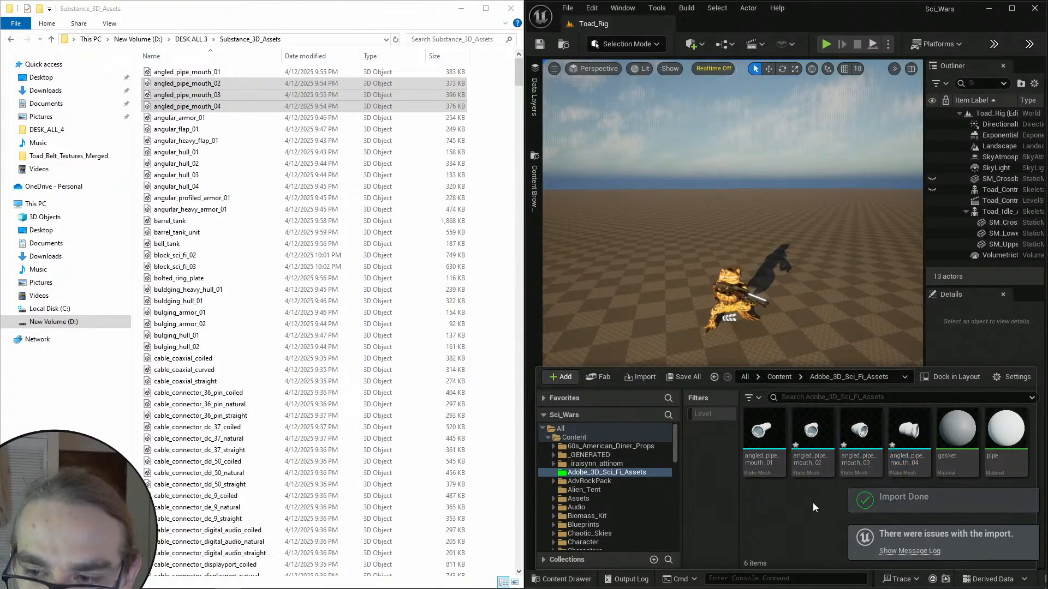
{"action": "left_click", "coordinate": [683, 376]}
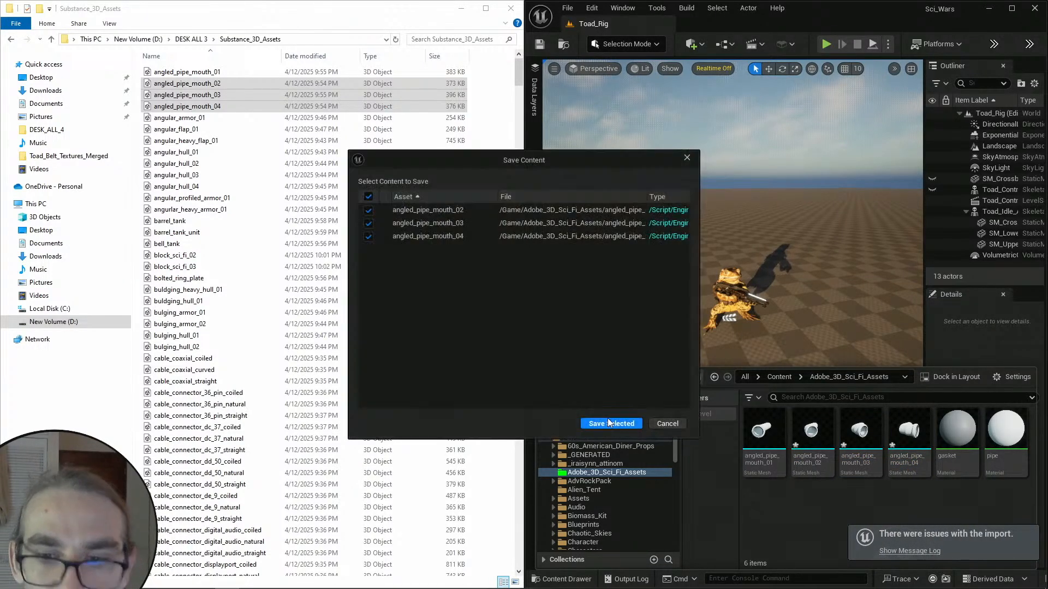
{"action": "left_click", "coordinate": [609, 423]}
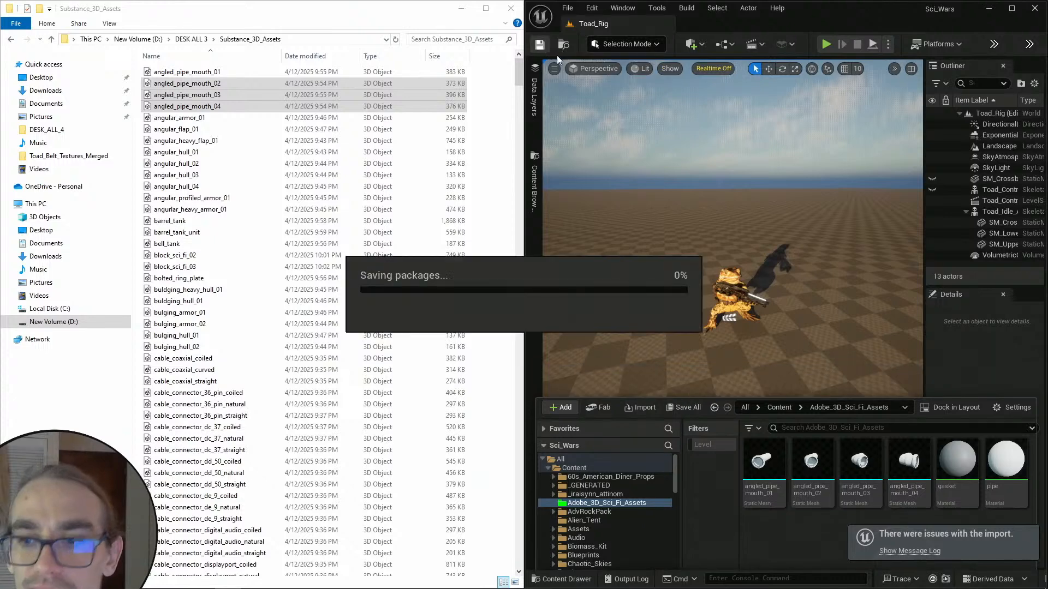
Try to dock the Content Drawer in the editor layout, enlarging it along the way.
{"action": "left_click", "coordinate": [567, 579]}
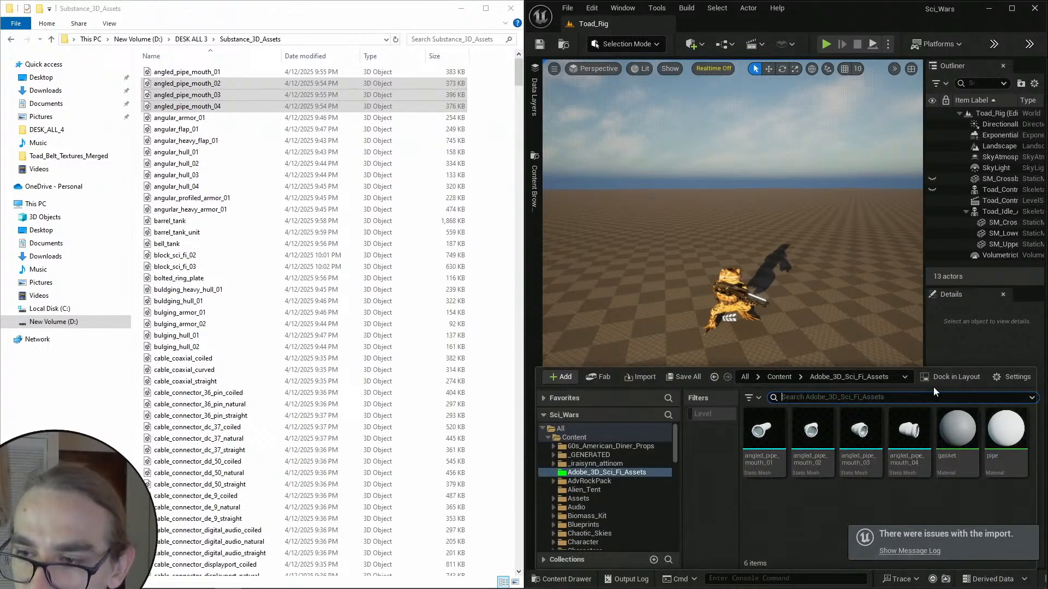
{"action": "left_click", "coordinate": [954, 378]}
{"action": "left_click", "coordinate": [578, 578]}
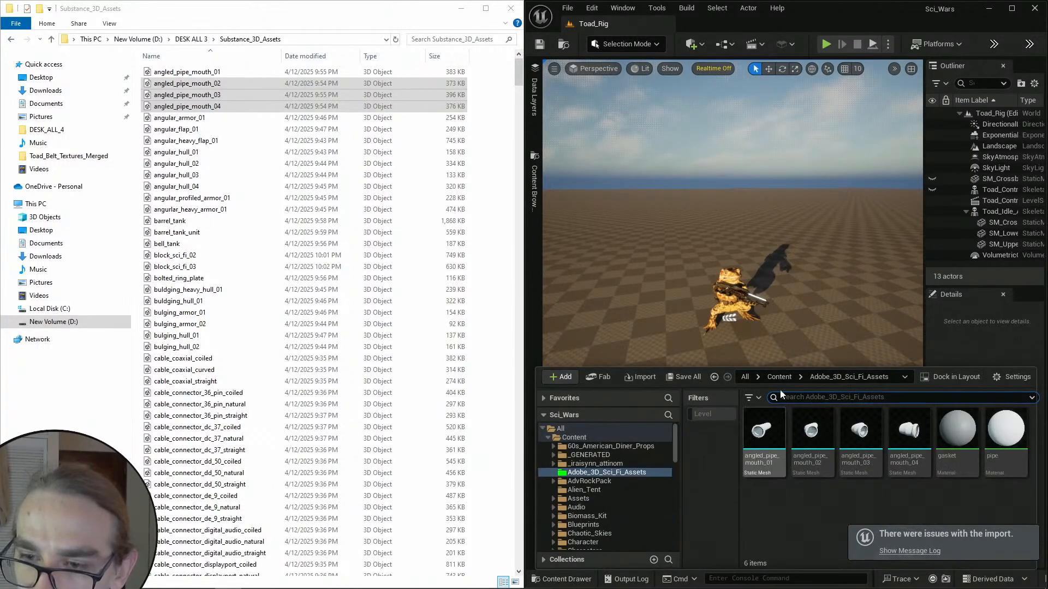
{"action": "left_click_drag", "start_coordinate": [785, 367], "coordinate": [784, 255]}
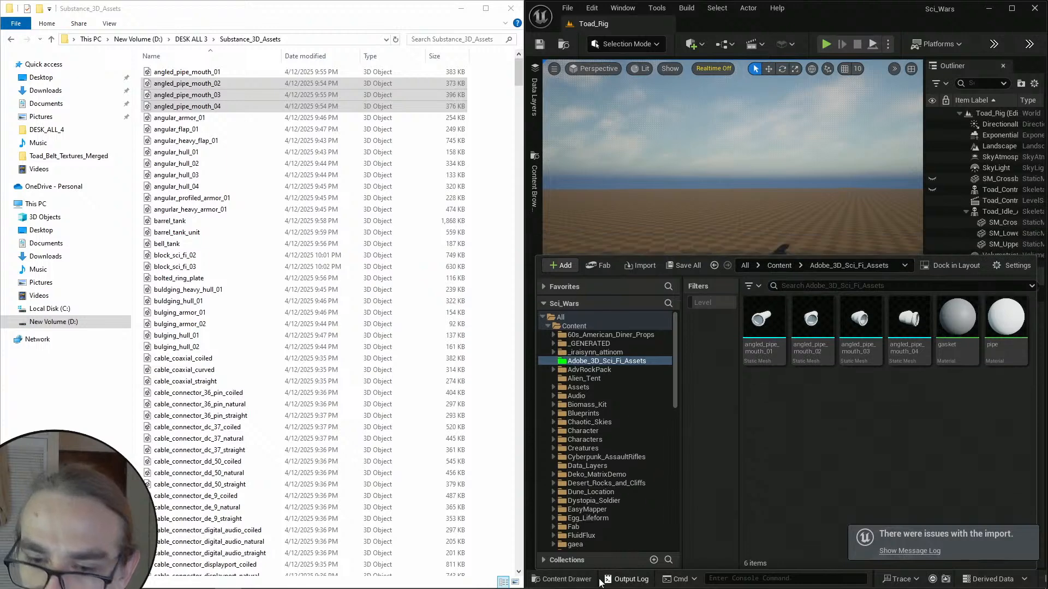
{"action": "left_click", "coordinate": [577, 579]}
{"action": "left_click", "coordinate": [577, 579]}
{"action": "left_click", "coordinate": [954, 268]}
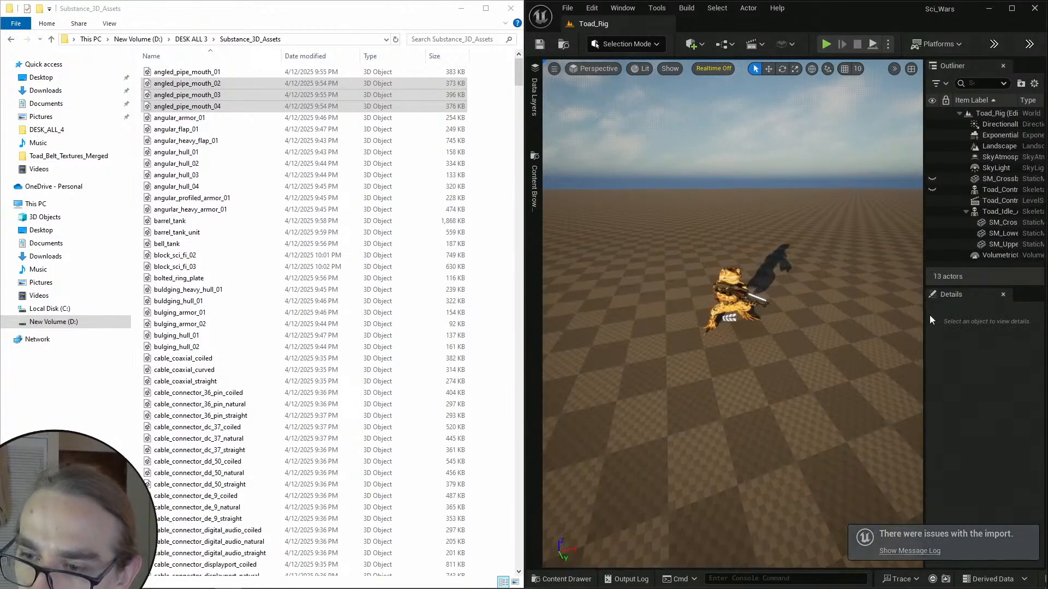
{"action": "left_click", "coordinate": [578, 579]}
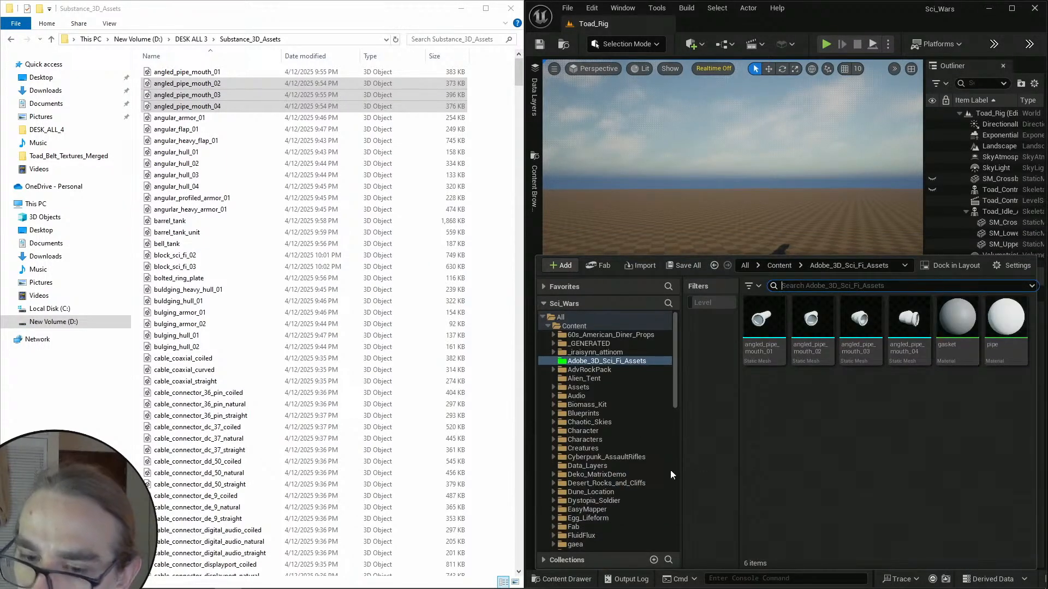
{"action": "left_click", "coordinate": [578, 579]}
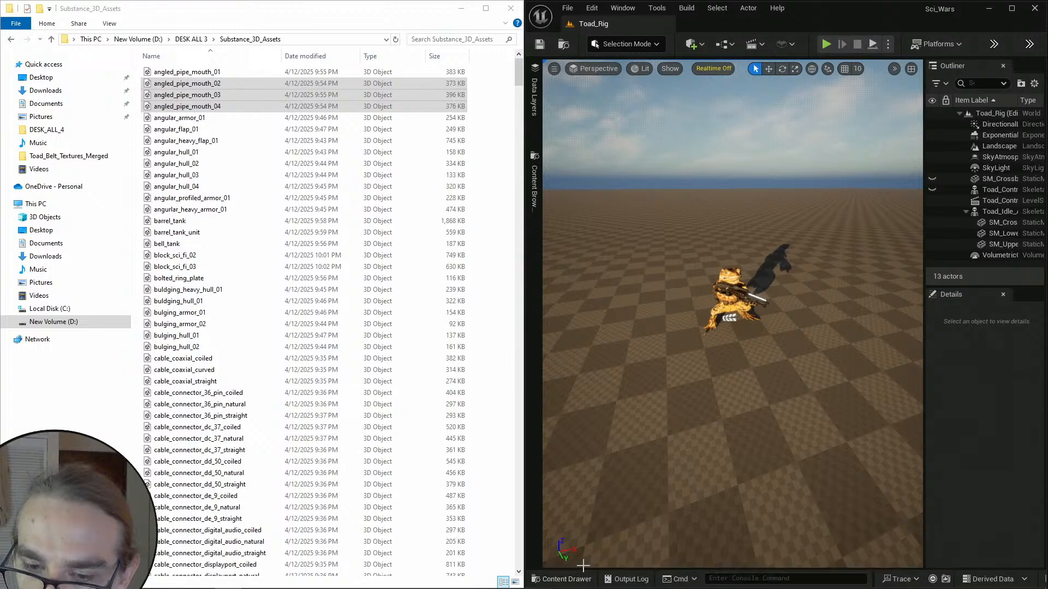
{"action": "left_click", "coordinate": [578, 578]}
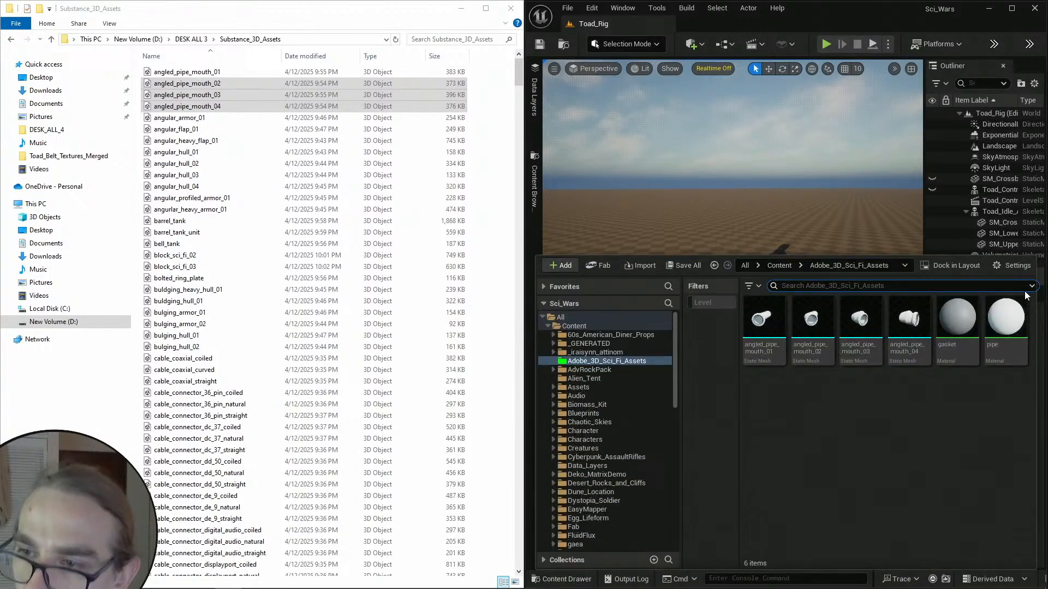
{"action": "left_click", "coordinate": [964, 268]}
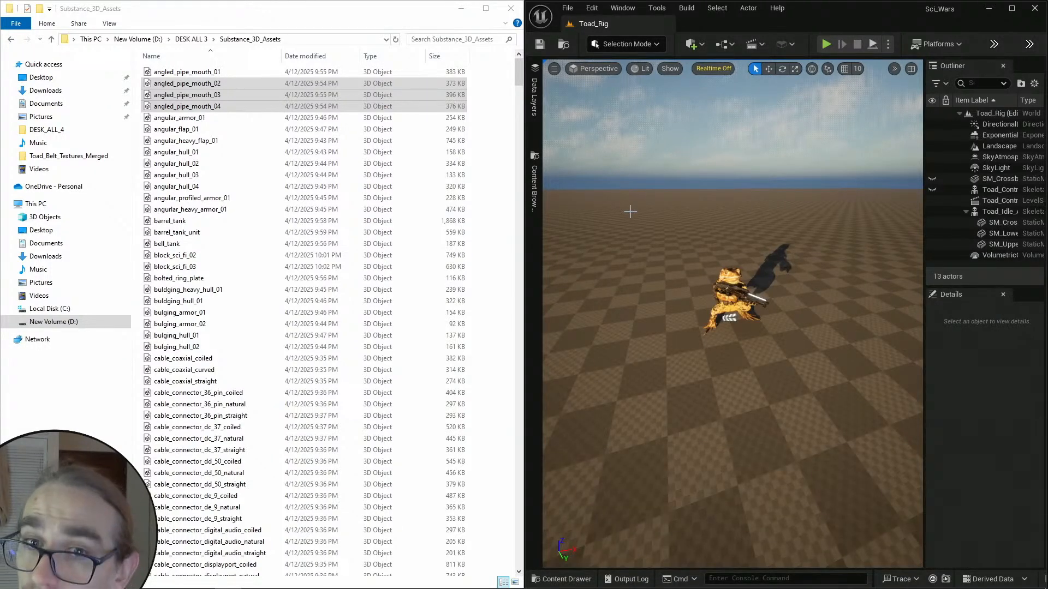
Restore the collapsed Content Browser from the sidebar to its docked place below the viewport.
{"action": "left_click", "coordinate": [534, 188]}
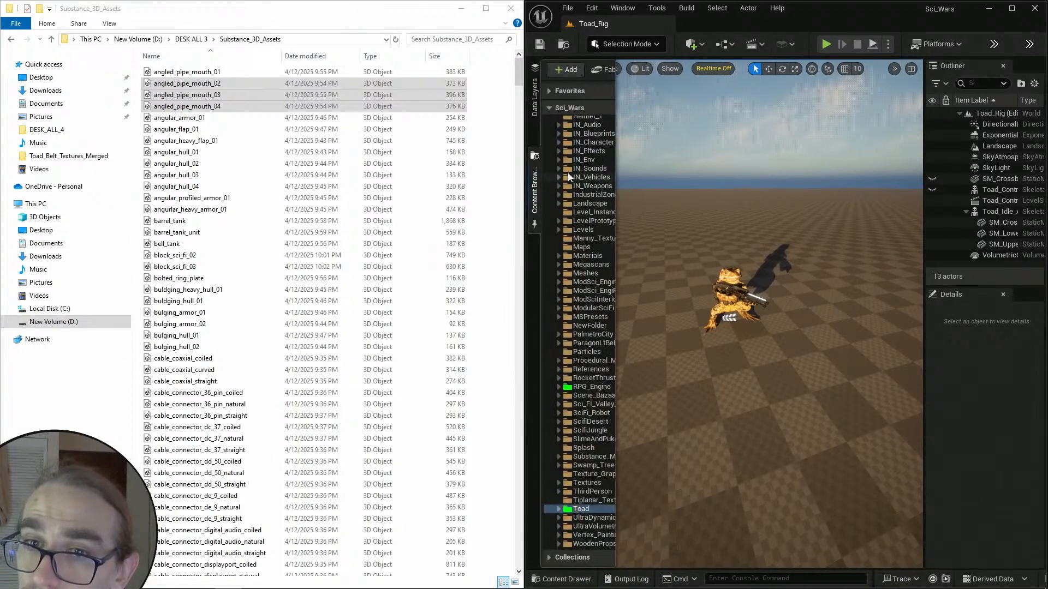
{"action": "right_click", "coordinate": [534, 189]}
{"action": "left_click", "coordinate": [564, 206]}
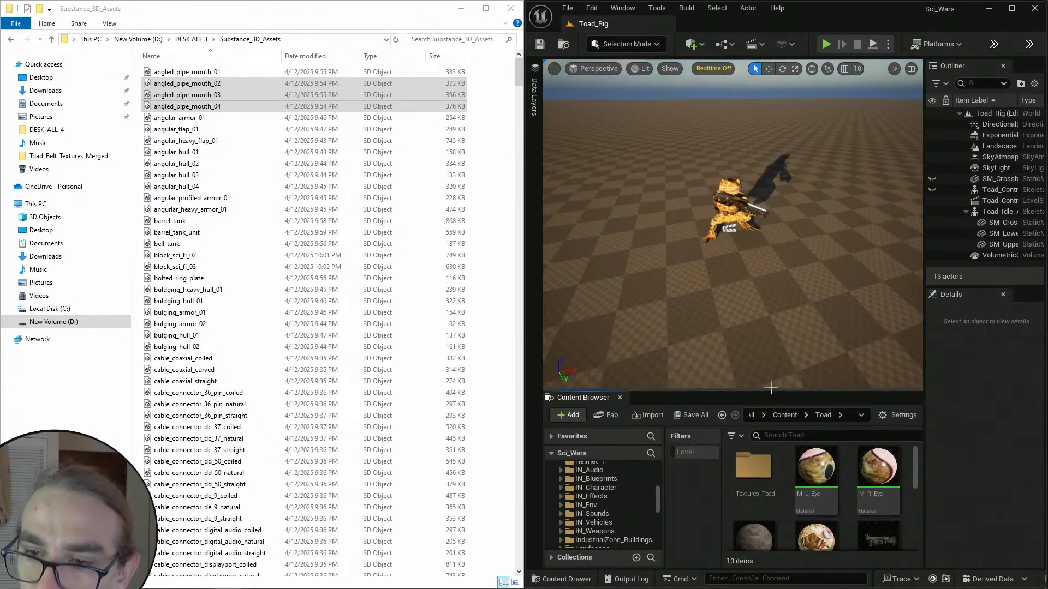
Enlarge the Content Browser and open the Adobe_3D_Sci_Fi_Assets folder in it.
{"action": "left_click_drag", "start_coordinate": [770, 389], "coordinate": [770, 234]}
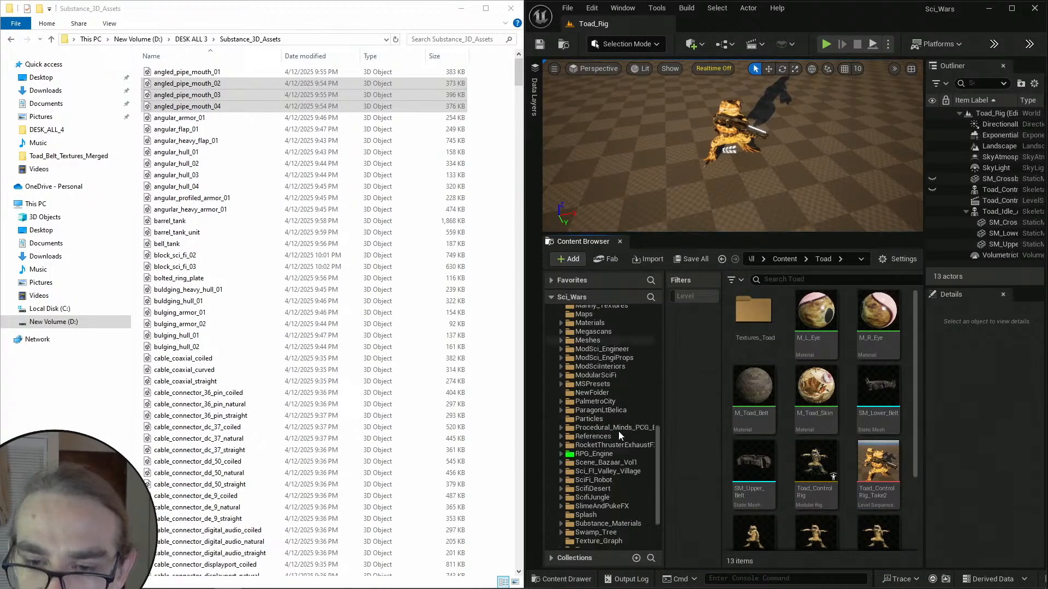
{"action": "scroll", "coordinate": [618, 431], "scroll_direction": "down", "scroll_amount": 3}
{"action": "left_click", "coordinate": [592, 483]}
{"action": "left_click", "coordinate": [604, 501]}
{"action": "left_click", "coordinate": [612, 387]}
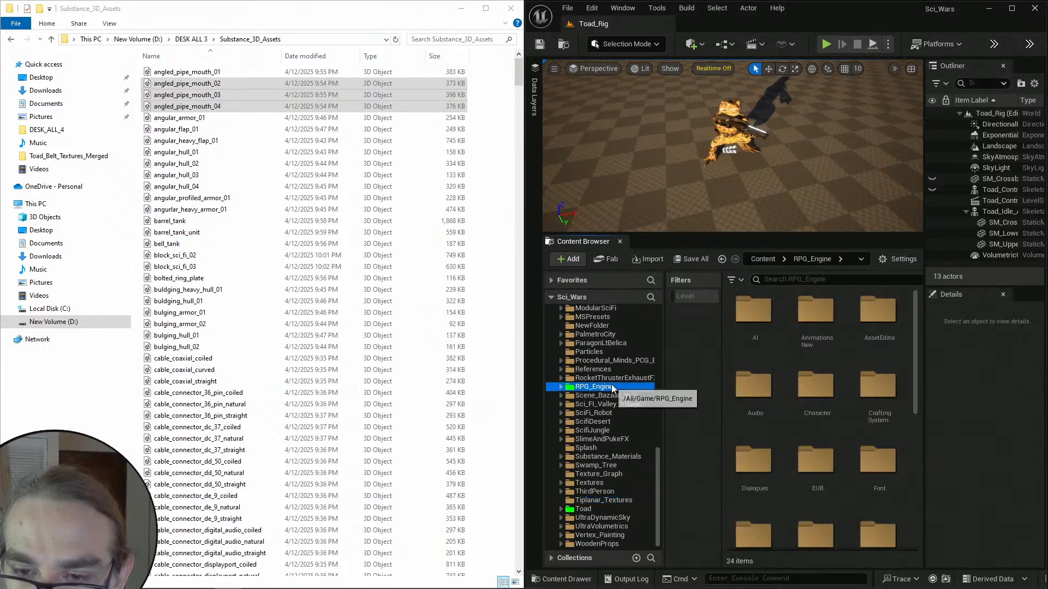
{"action": "scroll", "coordinate": [611, 401], "scroll_direction": "up", "scroll_amount": 15}
{"action": "left_click", "coordinate": [611, 355]}
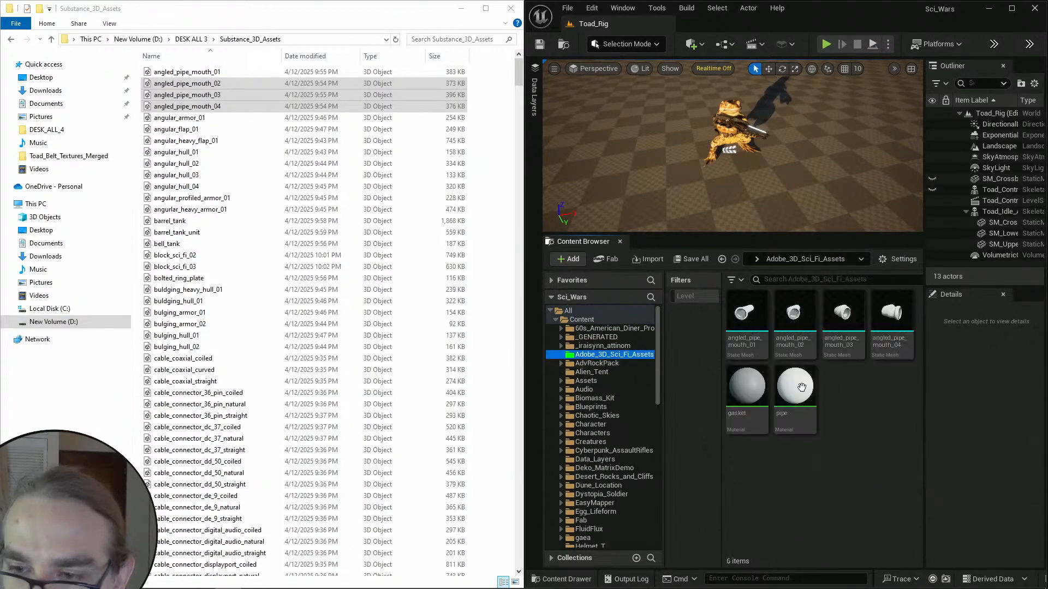
Import all files from angular_armor_01 through wire_straight_02 into Adobe_3D_Sci_Fi_Assets with the import settings as offered.
{"action": "left_click", "coordinate": [311, 121]}
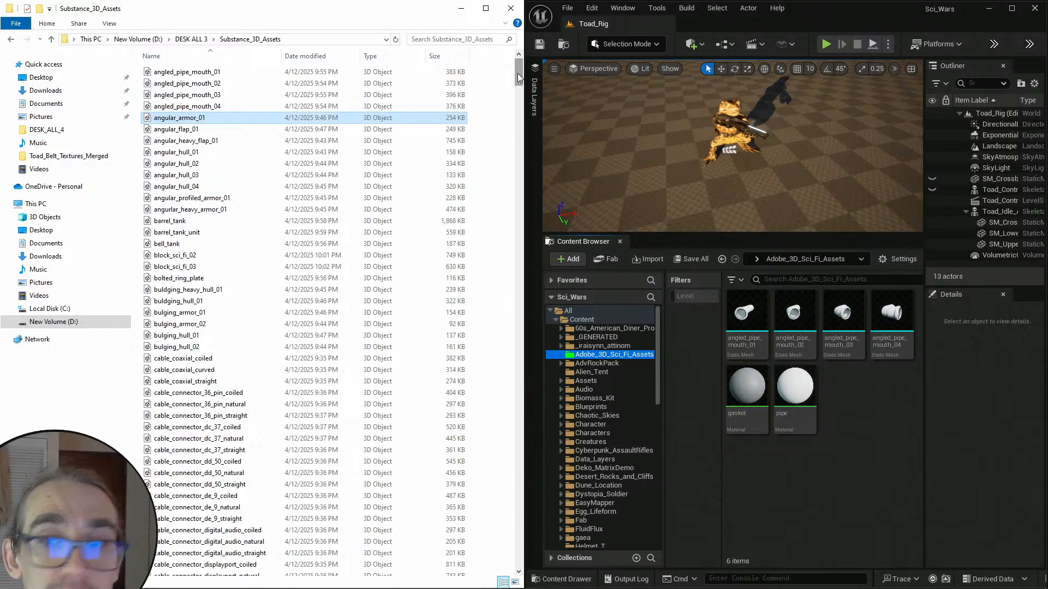
{"action": "left_click_drag", "start_coordinate": [517, 77], "coordinate": [519, 565]}
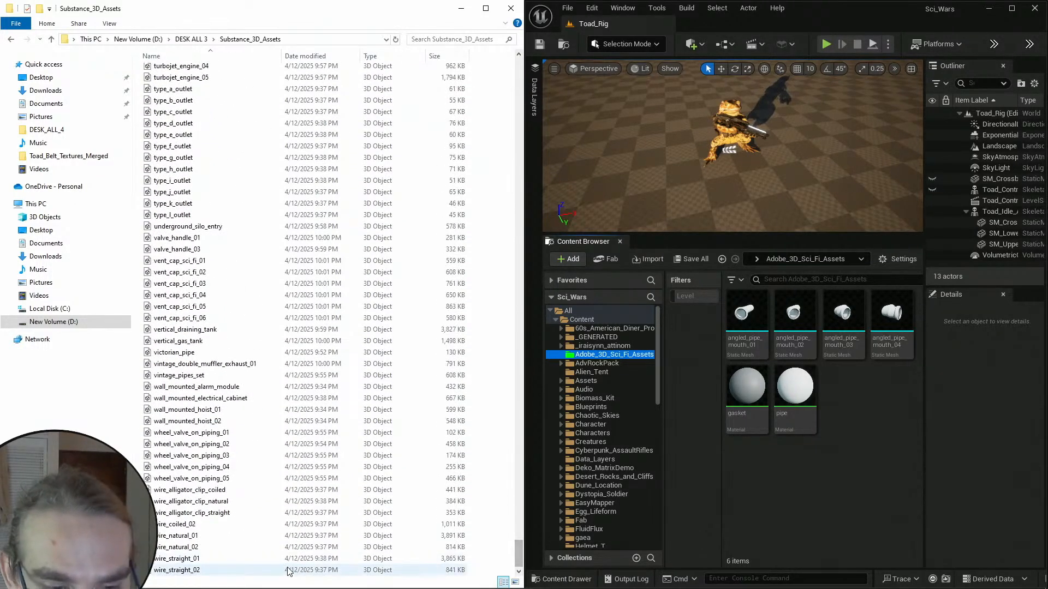
{"action": "left_click", "coordinate": [268, 570], "text": "shift"}
{"action": "left_click_drag", "start_coordinate": [243, 573], "coordinate": [856, 445]}
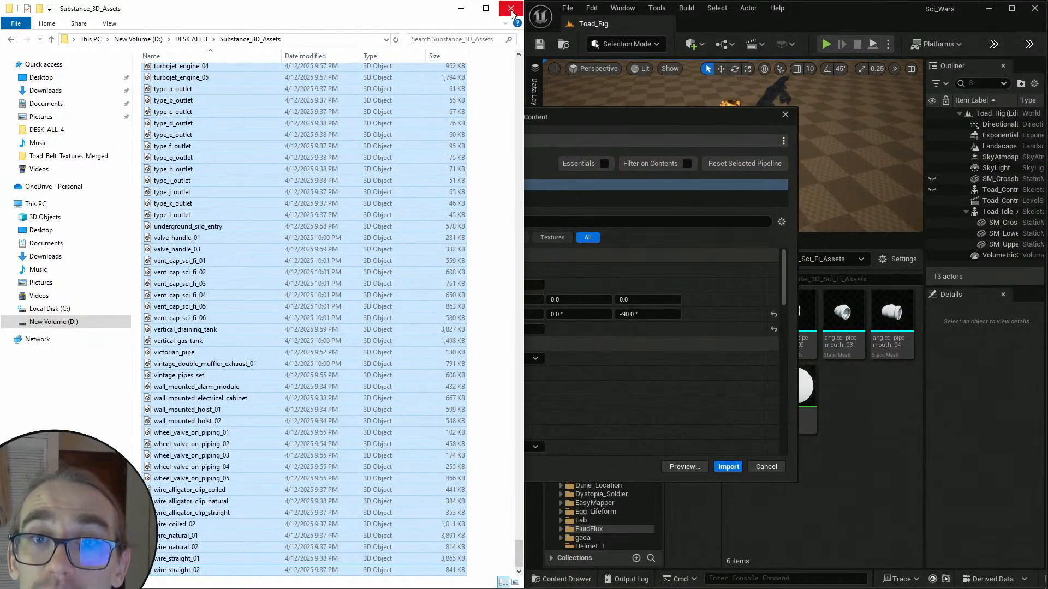
{"action": "left_click", "coordinate": [729, 467]}
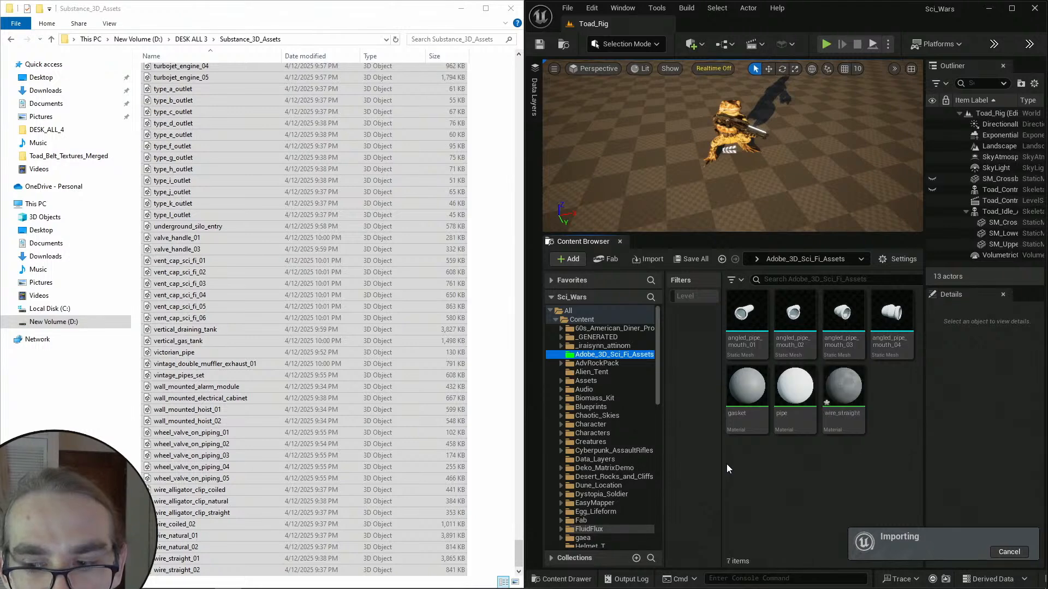
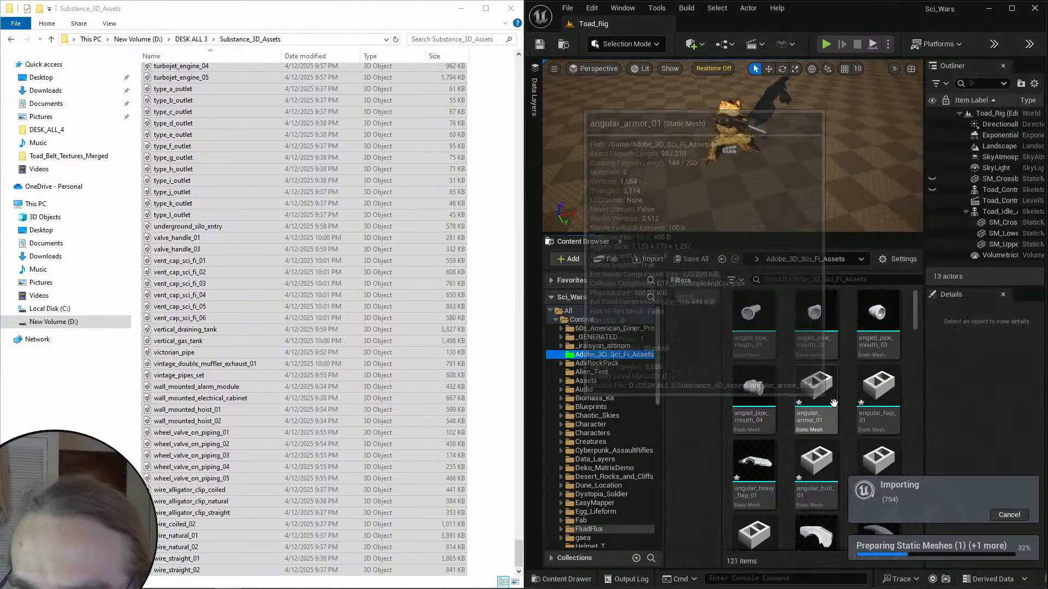
Close the Substance_3D_Assets folder window and maximize the Unreal editor to look over the incoming assets.
{"action": "left_click", "coordinate": [511, 12]}
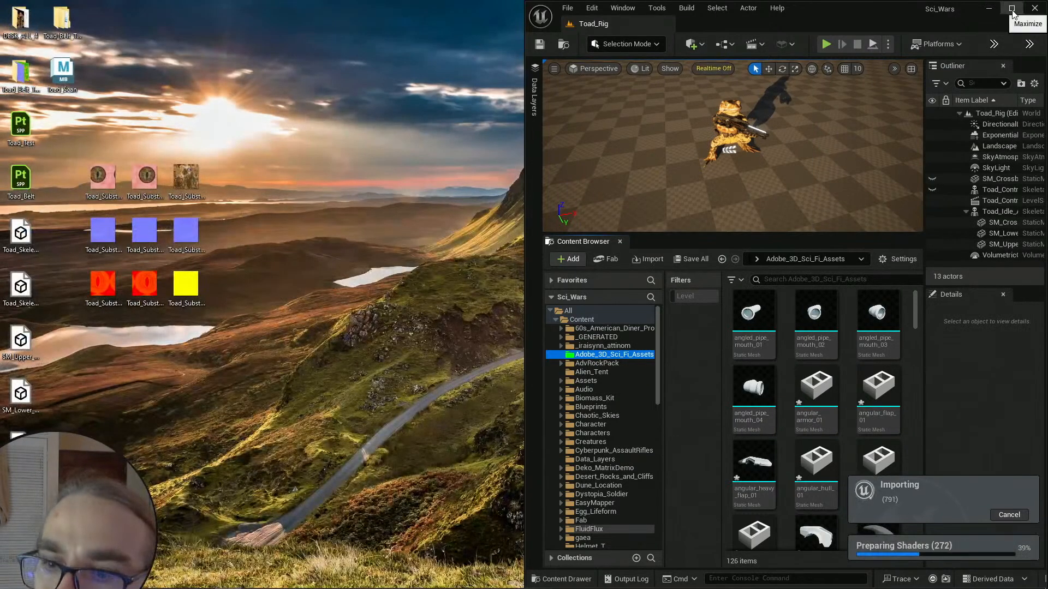
{"action": "left_click", "coordinate": [1011, 9]}
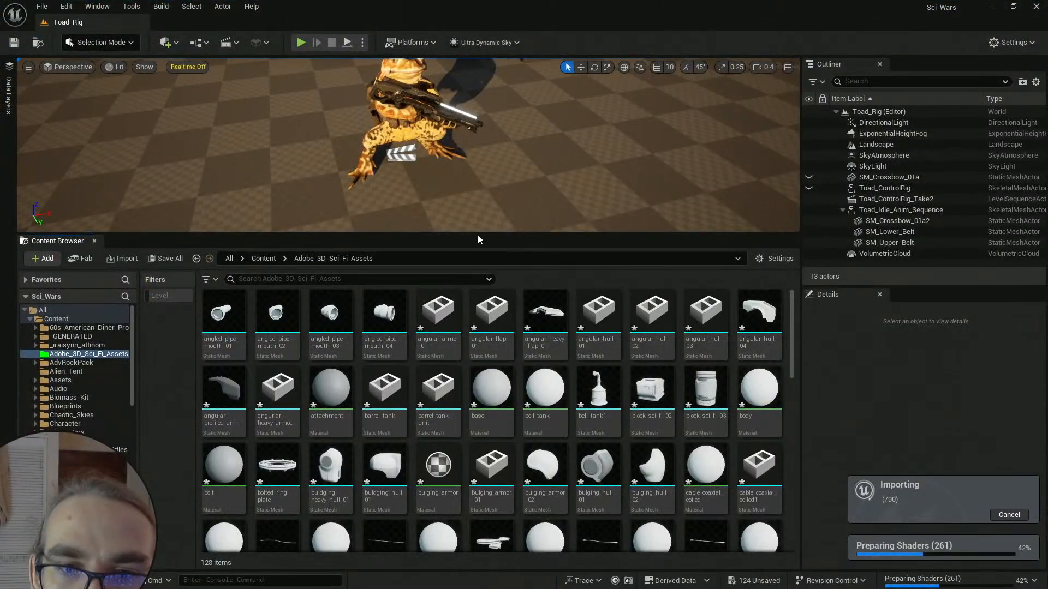
{"action": "scroll", "coordinate": [644, 415], "scroll_direction": "down", "scroll_amount": 1}
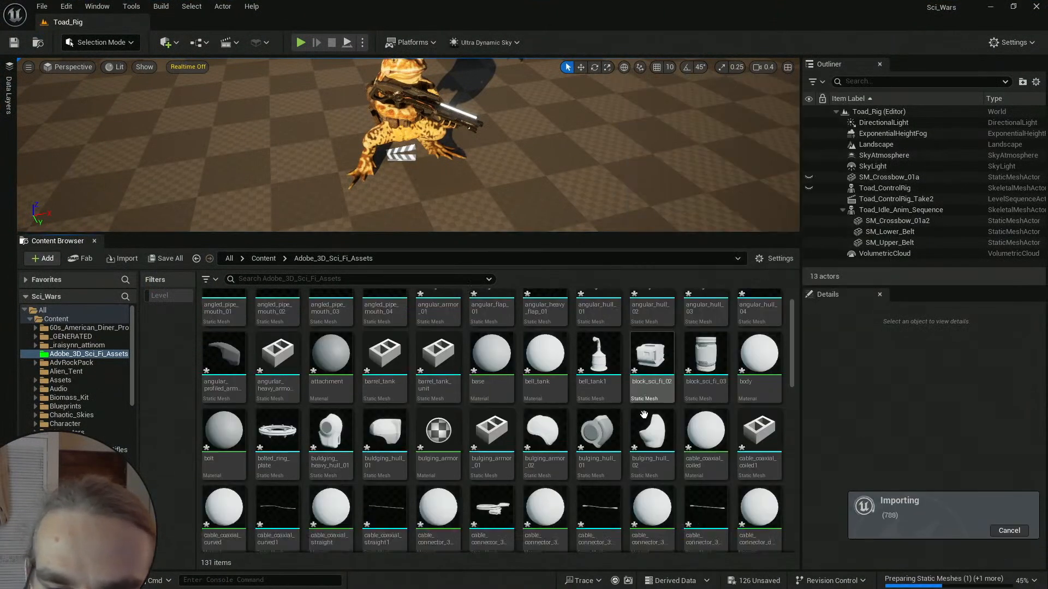
{"action": "scroll", "coordinate": [644, 414], "scroll_direction": "down", "scroll_amount": 10}
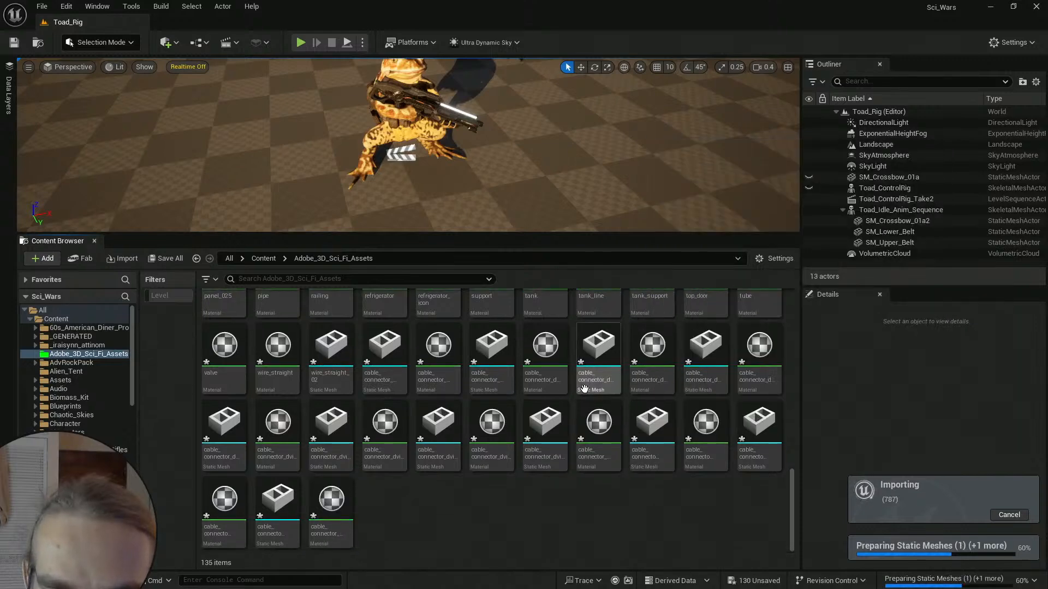
{"action": "scroll", "coordinate": [613, 432], "scroll_direction": "up", "scroll_amount": 8}
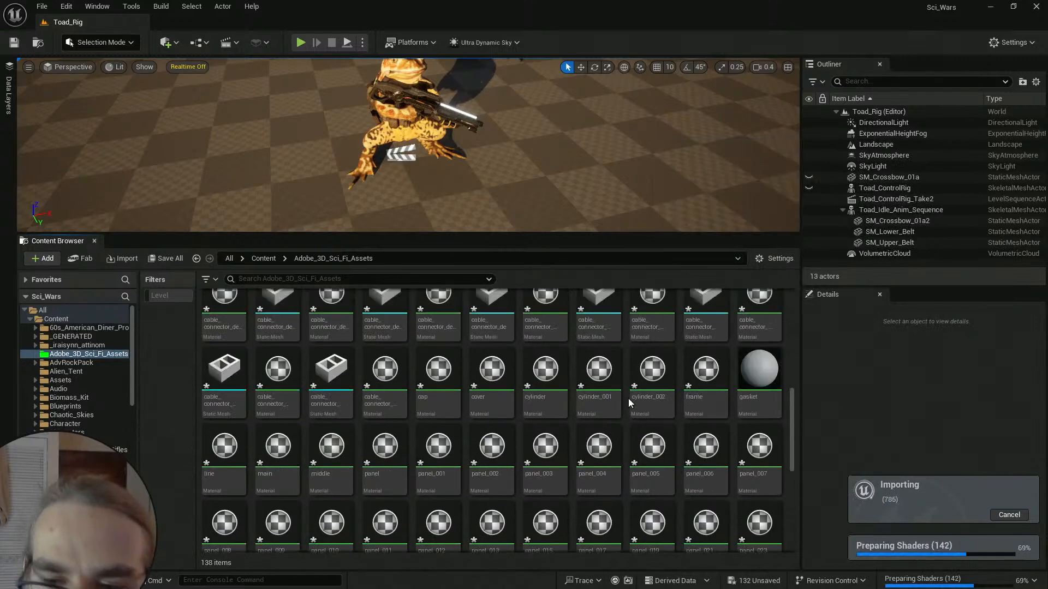
{"action": "scroll", "coordinate": [630, 403], "scroll_direction": "up", "scroll_amount": 6}
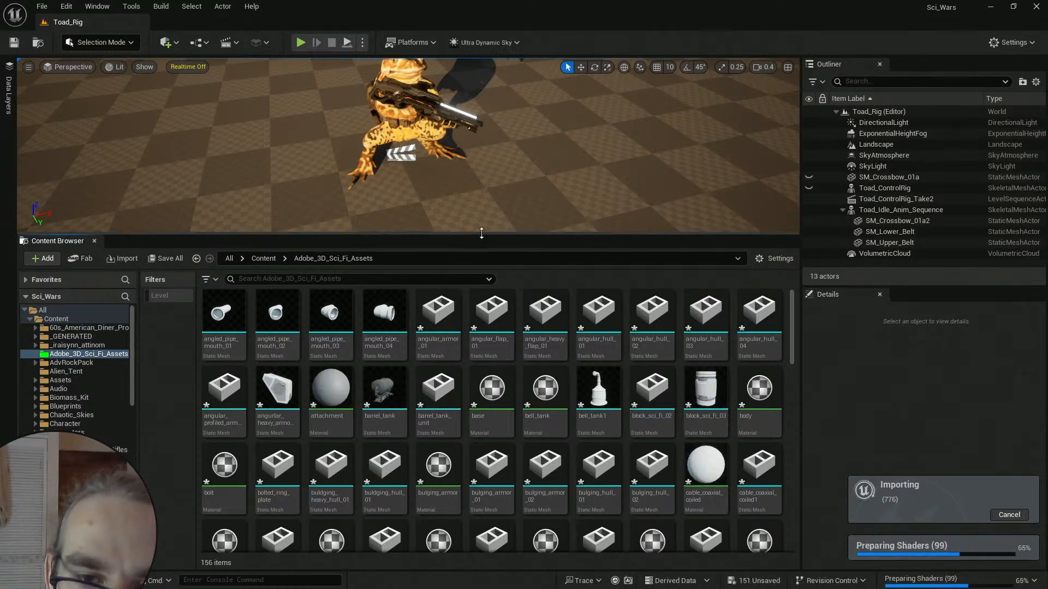
Enlarge the viewport with the toad framed closer, and turn off the viewport's realtime rendering.
{"action": "left_click_drag", "start_coordinate": [481, 233], "coordinate": [481, 365]}
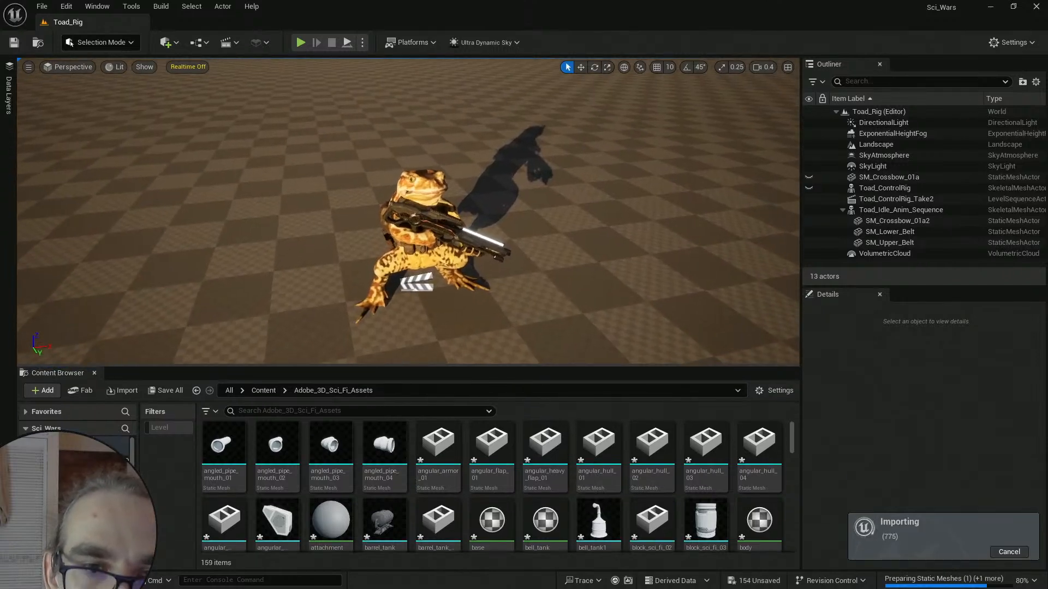
{"action": "key", "text": "w"}
{"action": "right_click_drag", "start_coordinate": [408, 211], "coordinate": [406, 150]}
{"action": "key", "text": "s"}
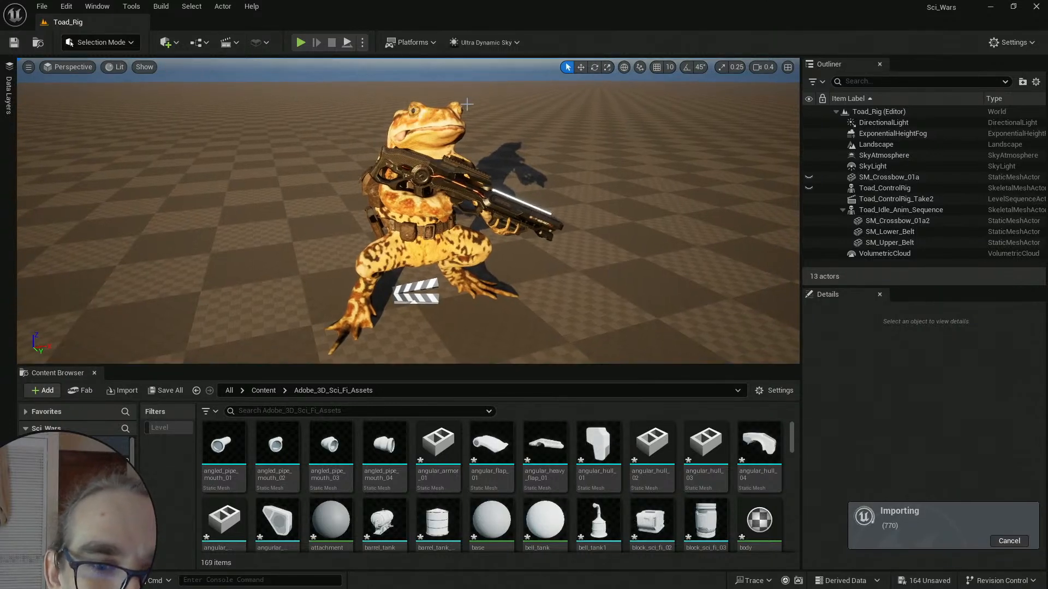
{"action": "key", "text": "s"}
{"action": "right_click_drag", "start_coordinate": [492, 103], "coordinate": [497, 105]}
{"action": "scroll", "coordinate": [492, 103], "scroll_direction": "down", "scroll_amount": 3}
{"action": "key", "text": "w"}
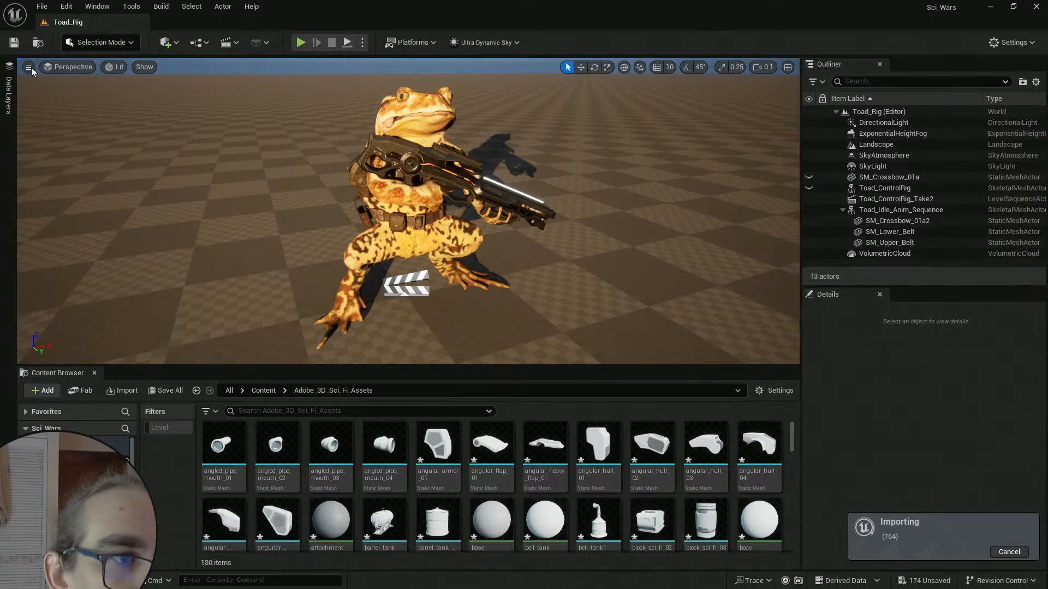
{"action": "left_click", "coordinate": [29, 67]}
{"action": "left_click", "coordinate": [55, 111]}
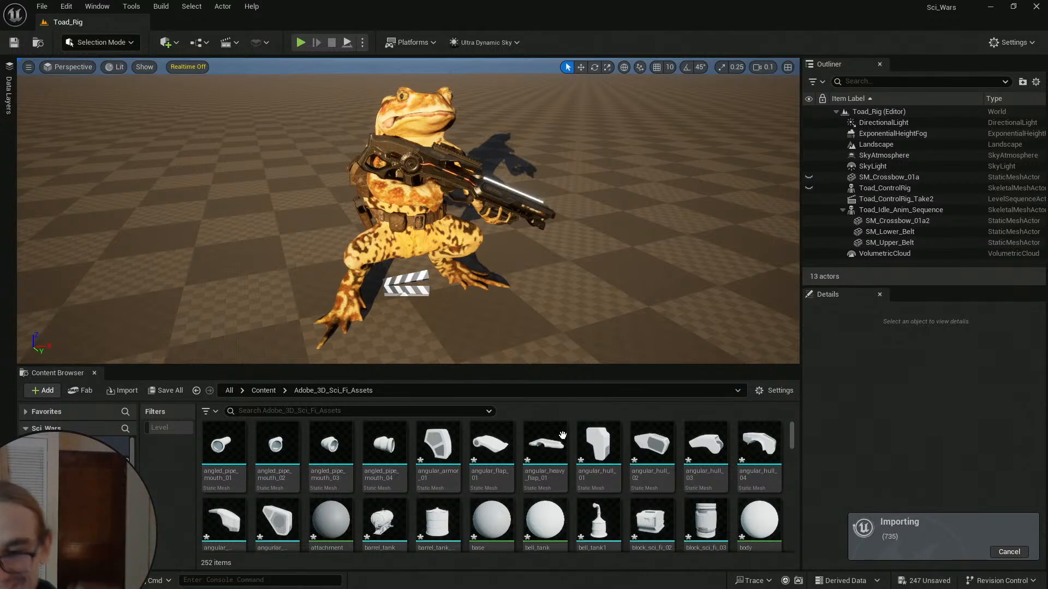
Look through the meshes and materials arriving in Adobe_3D_Sci_Fi_Assets to check how far the import has progressed.
{"action": "scroll", "coordinate": [562, 435], "scroll_direction": "down", "scroll_amount": 3}
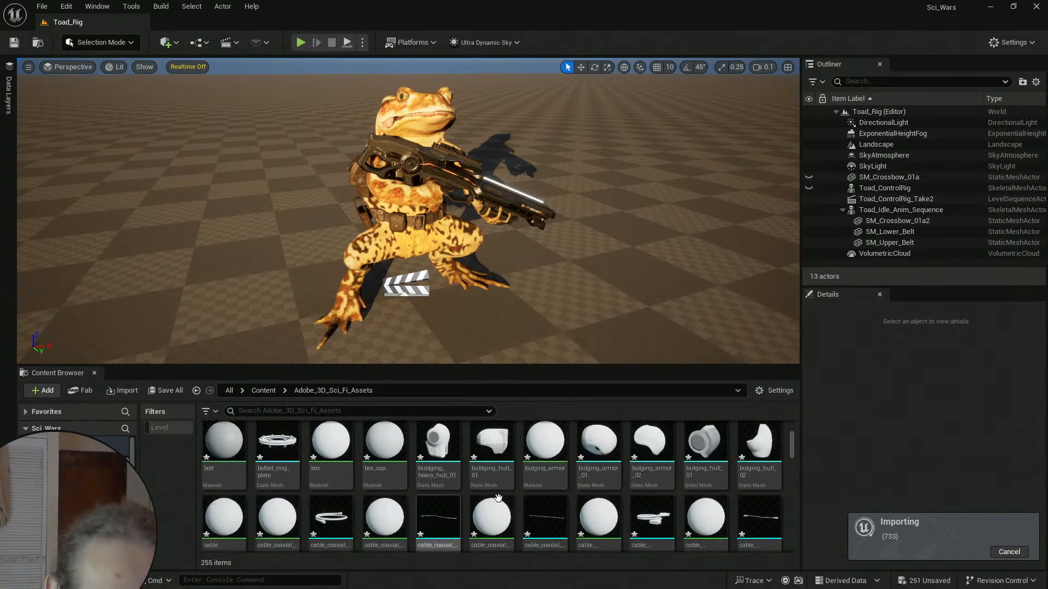
{"action": "scroll", "coordinate": [497, 498], "scroll_direction": "up", "scroll_amount": 3}
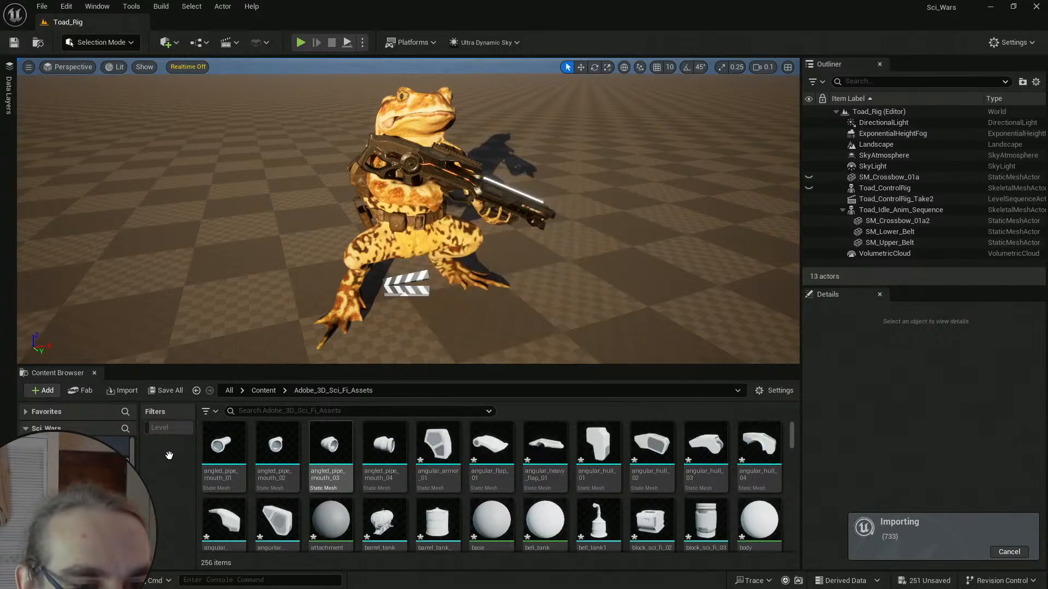
{"action": "right_click", "coordinate": [169, 455]}
{"action": "left_click", "coordinate": [151, 458]}
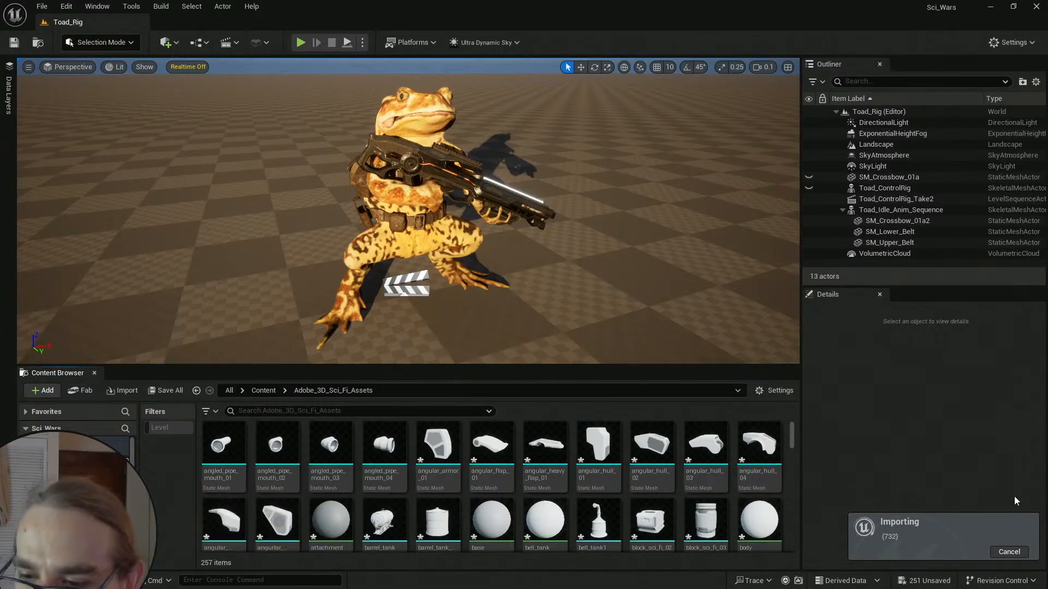
{"action": "scroll", "coordinate": [653, 470], "scroll_direction": "down", "scroll_amount": 5}
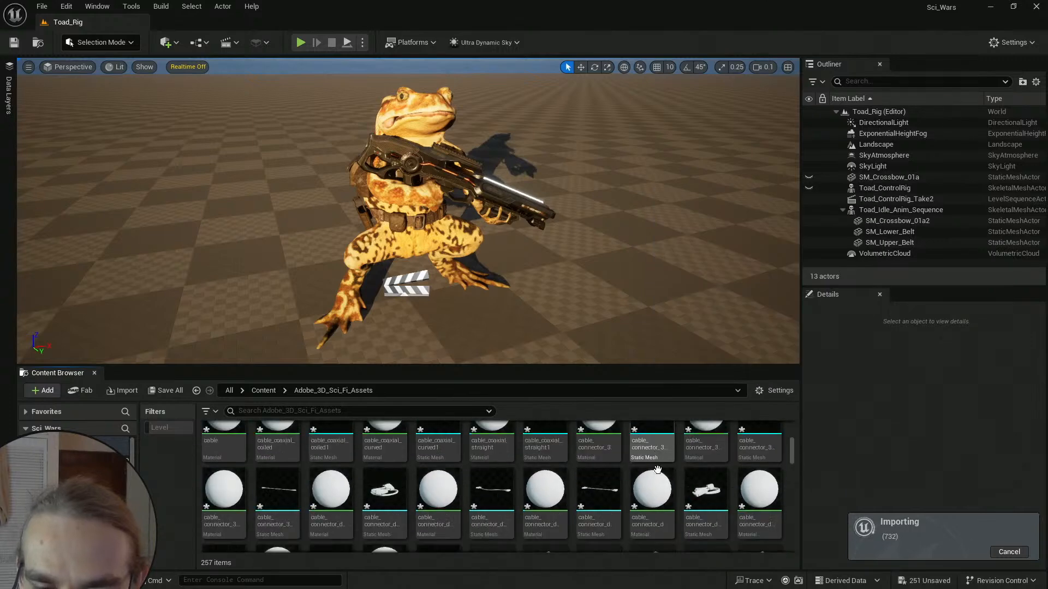
{"action": "scroll", "coordinate": [626, 474], "scroll_direction": "up", "scroll_amount": 3}
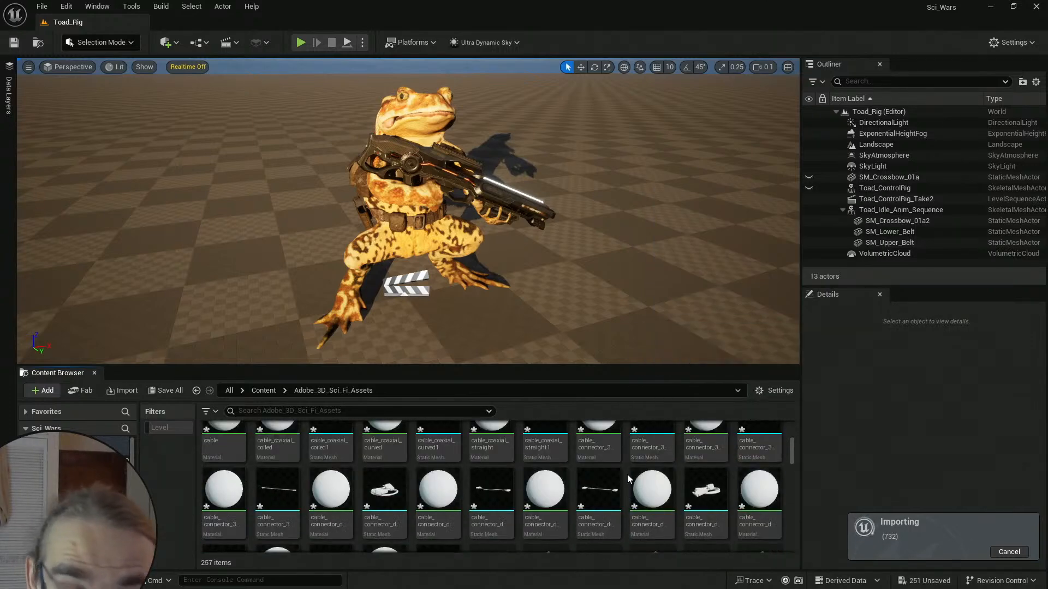
{"action": "scroll", "coordinate": [618, 474], "scroll_direction": "down", "scroll_amount": 4}
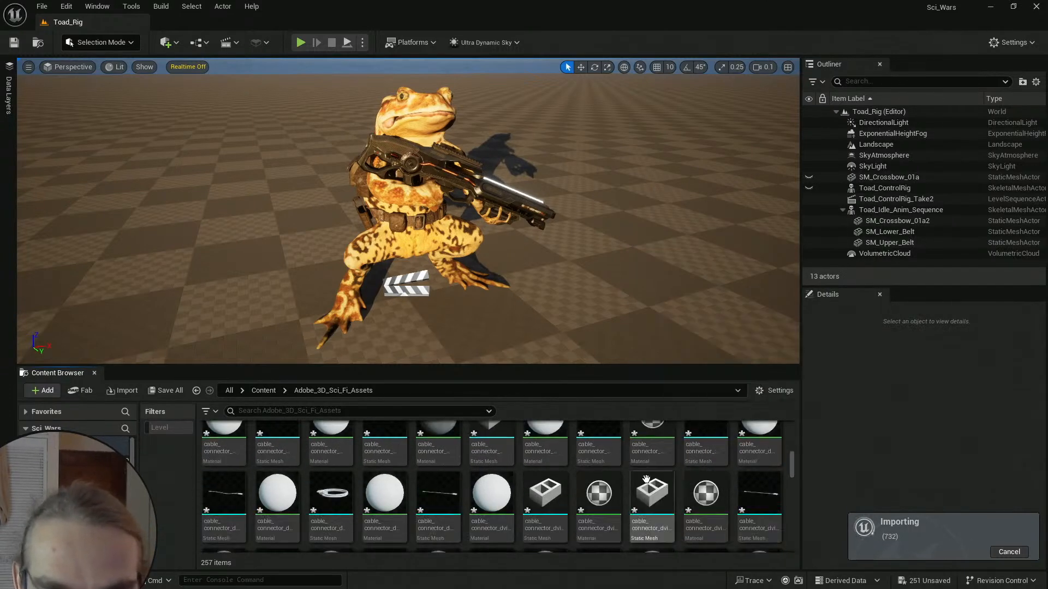
{"action": "scroll", "coordinate": [649, 474], "scroll_direction": "down", "scroll_amount": 2}
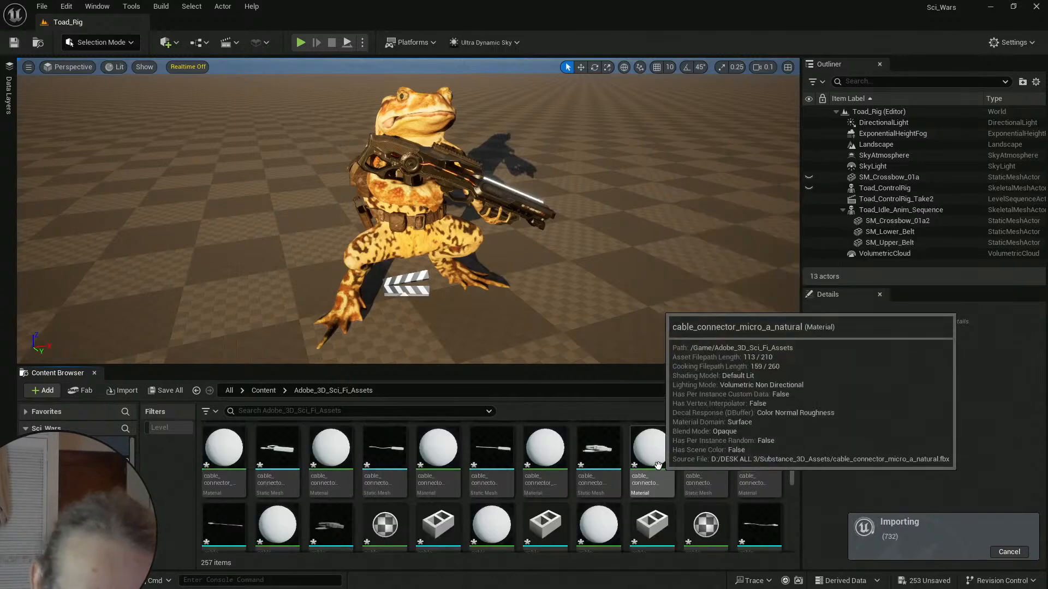
{"action": "scroll", "coordinate": [657, 465], "scroll_direction": "down", "scroll_amount": 2}
{"action": "scroll", "coordinate": [659, 464], "scroll_direction": "down", "scroll_amount": 3}
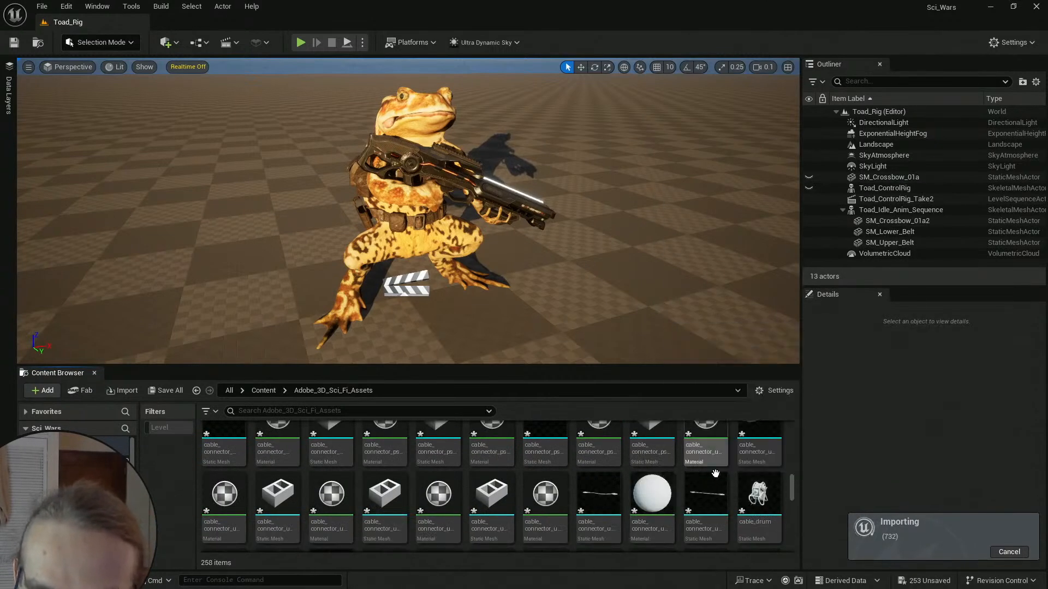
{"action": "scroll", "coordinate": [708, 478], "scroll_direction": "down", "scroll_amount": 4}
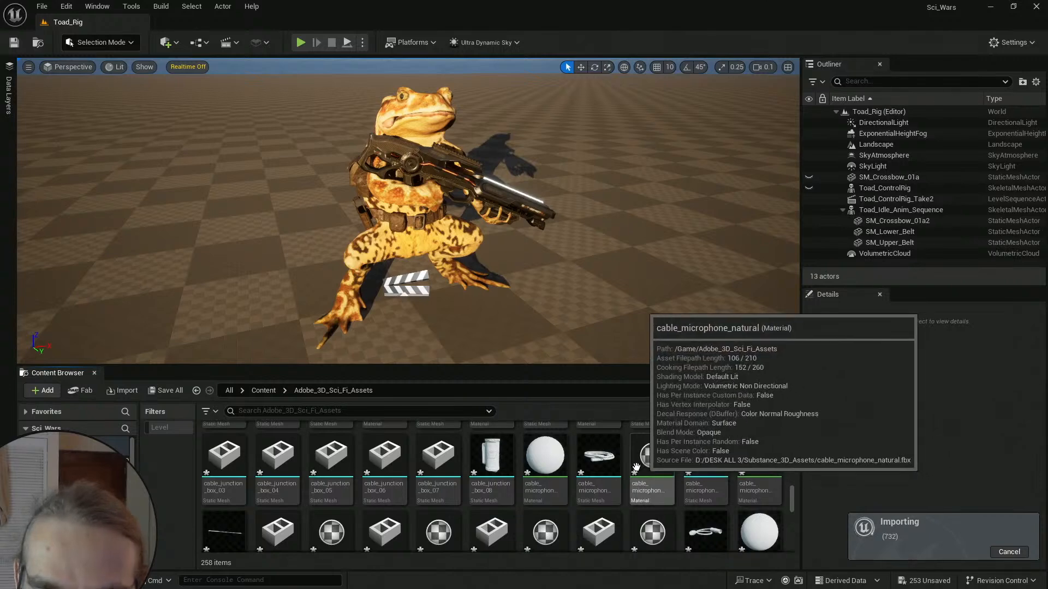
{"action": "scroll", "coordinate": [688, 481], "scroll_direction": "down", "scroll_amount": 5}
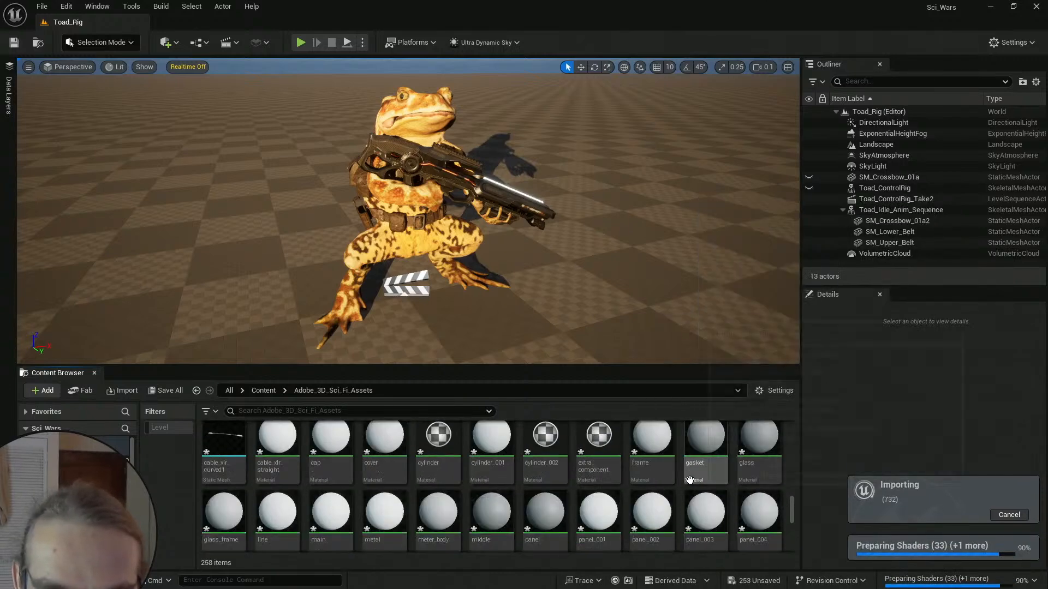
{"action": "scroll", "coordinate": [647, 473], "scroll_direction": "down", "scroll_amount": 5}
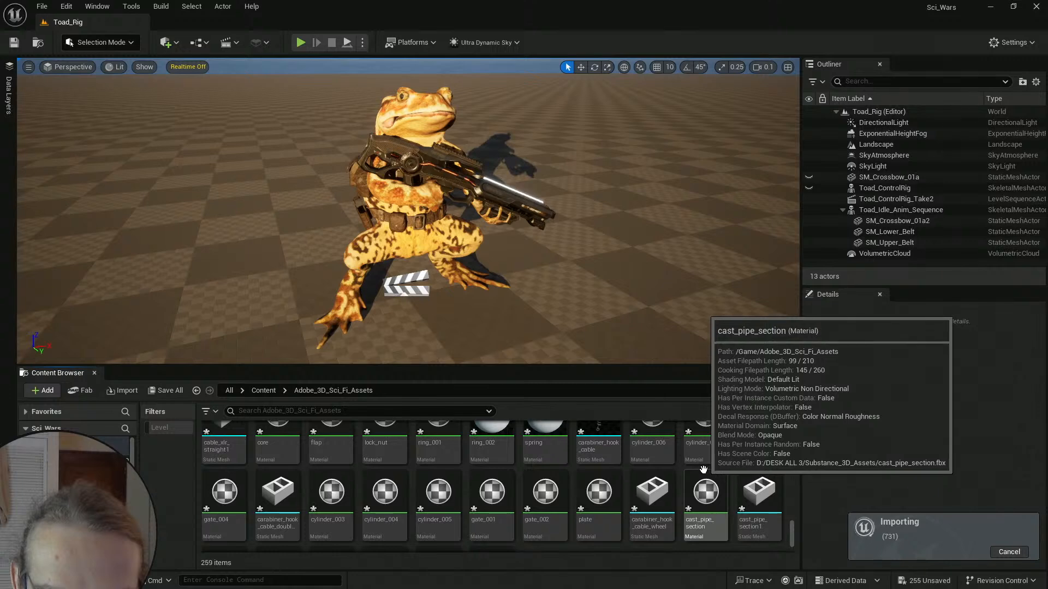
{"action": "scroll", "coordinate": [699, 466], "scroll_direction": "up", "scroll_amount": 1}
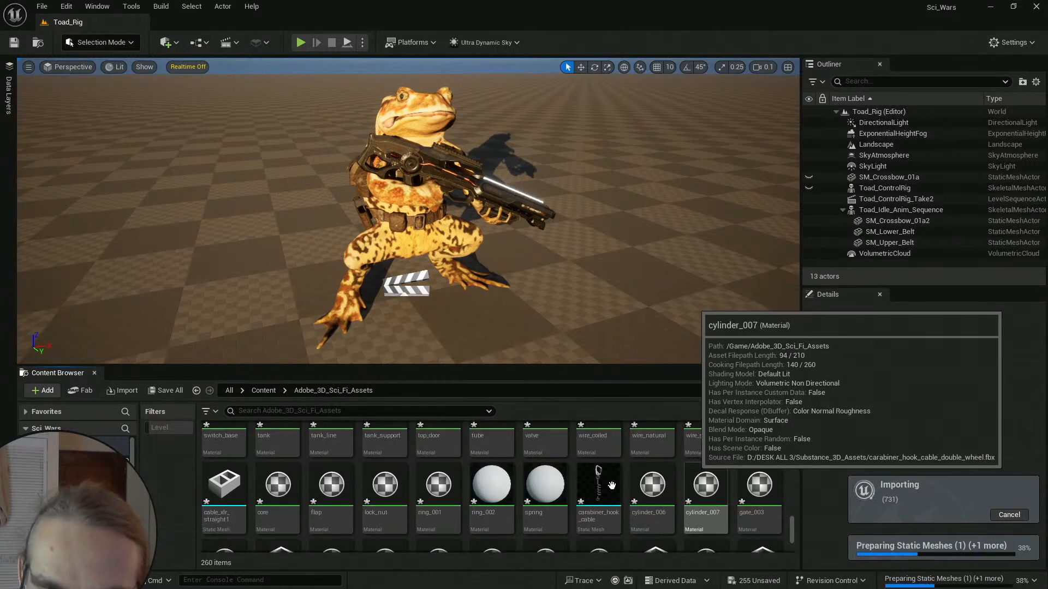
{"action": "scroll", "coordinate": [668, 479], "scroll_direction": "up", "scroll_amount": 1}
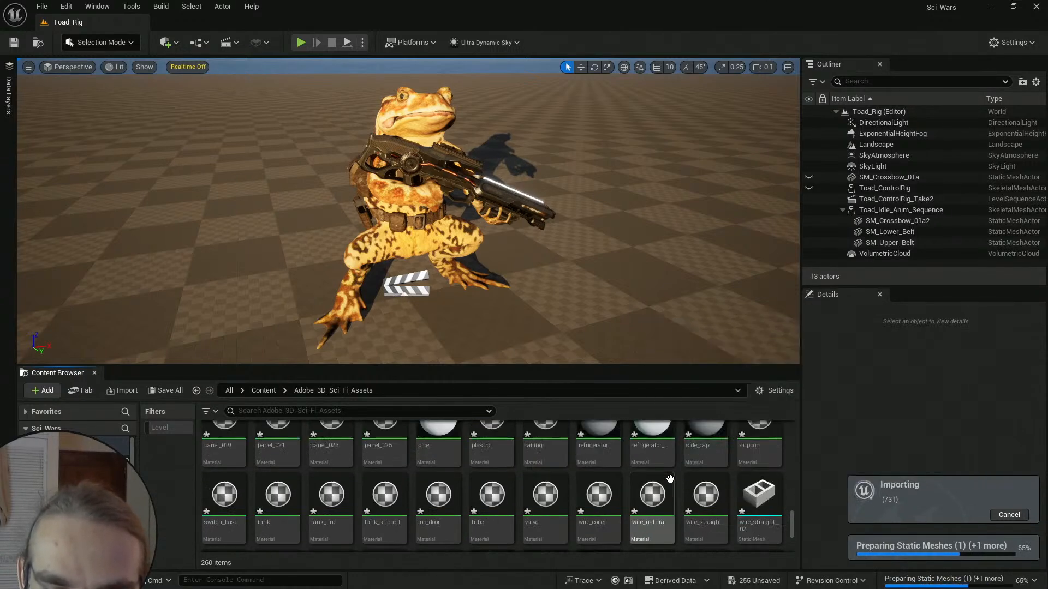
{"action": "scroll", "coordinate": [669, 479], "scroll_direction": "up", "scroll_amount": 2}
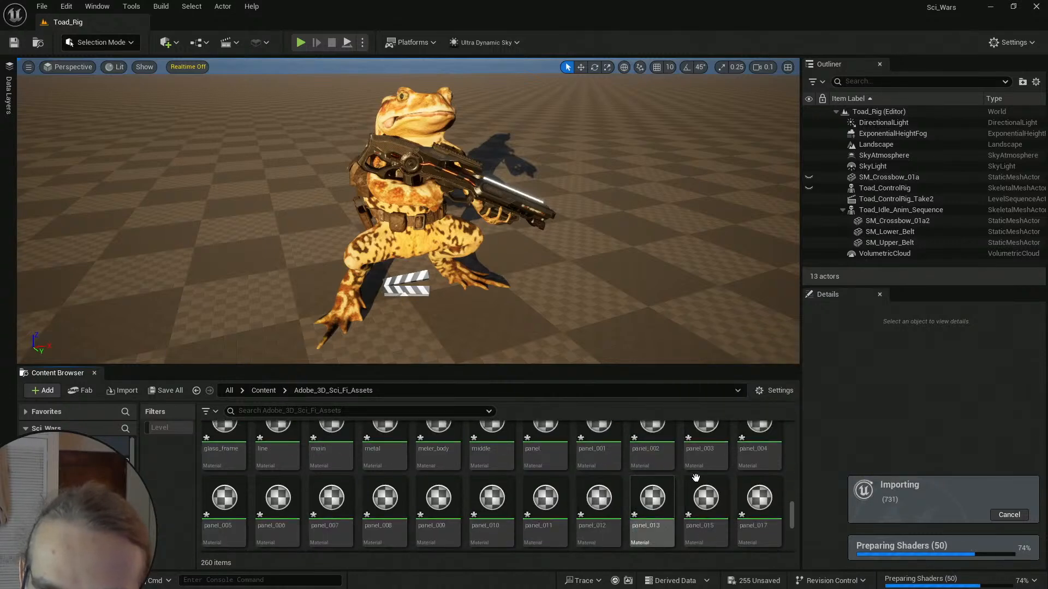
{"action": "scroll", "coordinate": [696, 478], "scroll_direction": "up", "scroll_amount": 3}
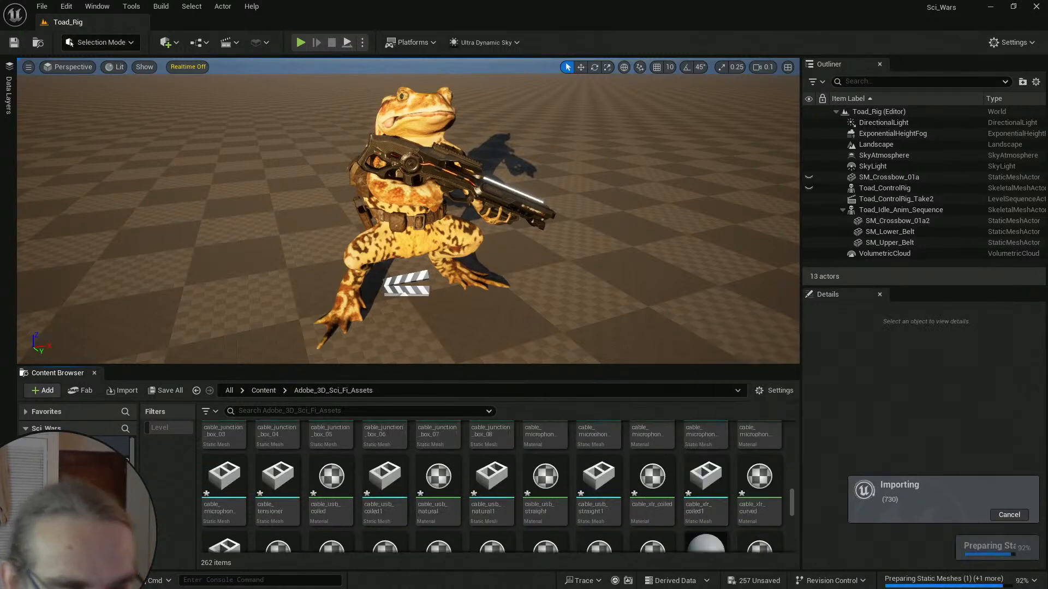
Open a new File Explorer window over the editor while the import runs.
{"action": "key", "text": "super"}
{"action": "key", "text": "super"}
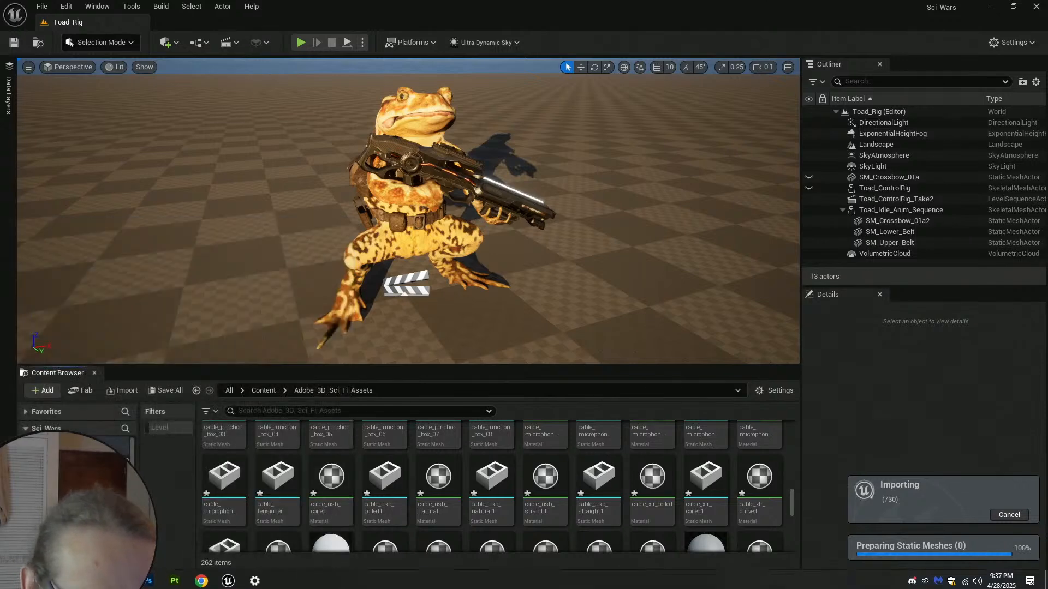
{"action": "key", "text": "super+e"}
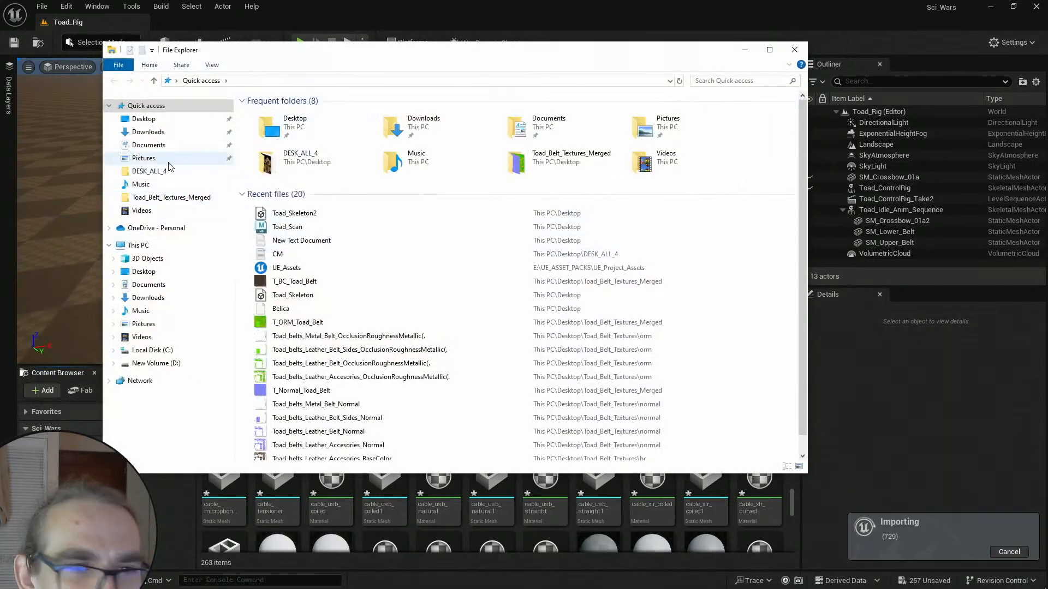
Check the file count of the Substance_3D_Assets folder in DESK ALL 3 on drive D: through its properties, and close File Explorer.
{"action": "left_click", "coordinate": [163, 119]}
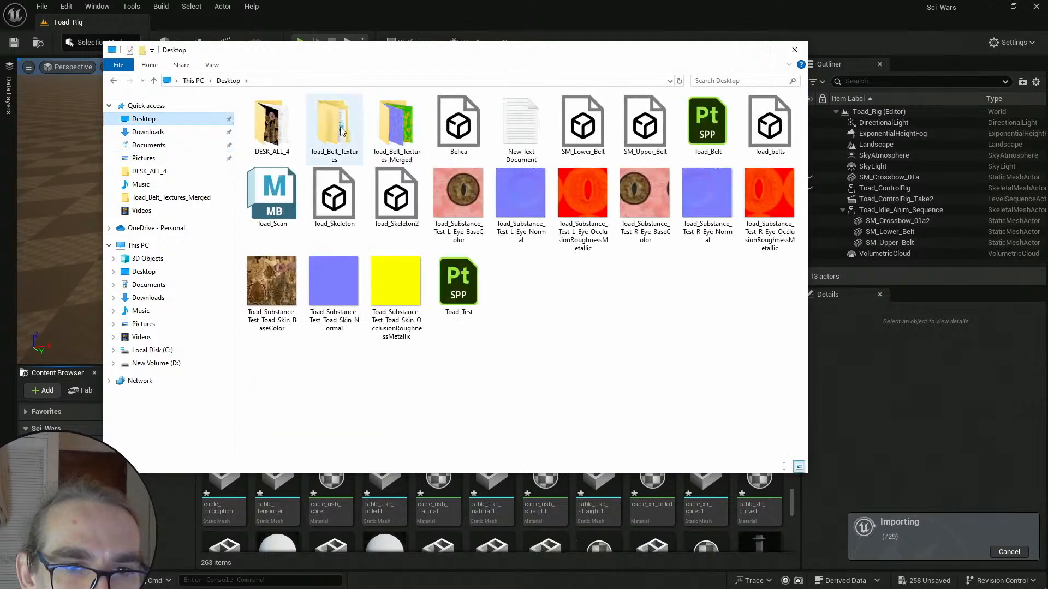
{"action": "left_click", "coordinate": [179, 363]}
{"action": "double_click", "coordinate": [328, 186]}
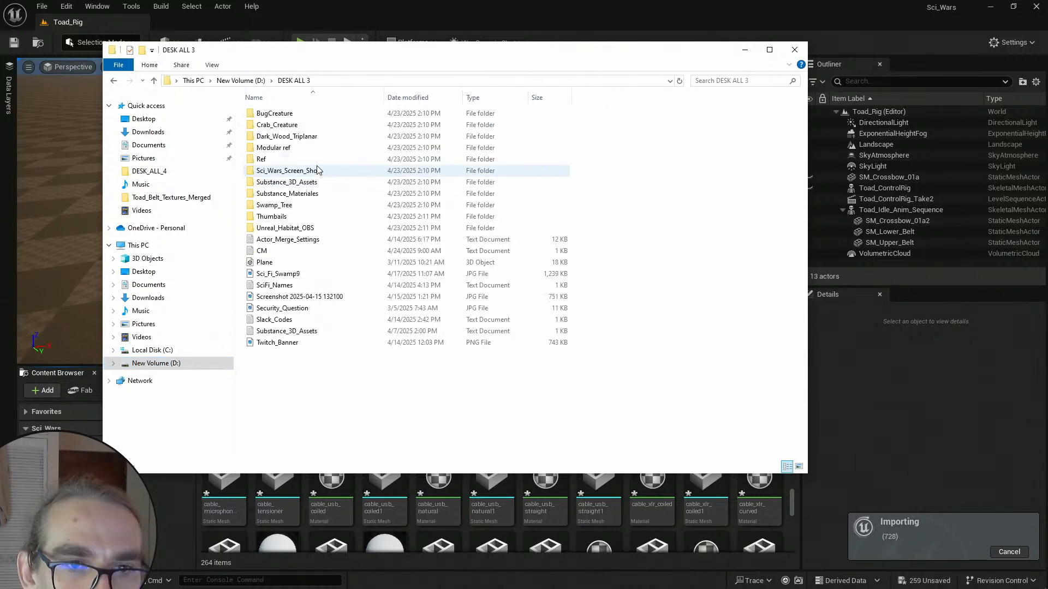
{"action": "right_click", "coordinate": [323, 183]}
{"action": "left_click", "coordinate": [376, 391]}
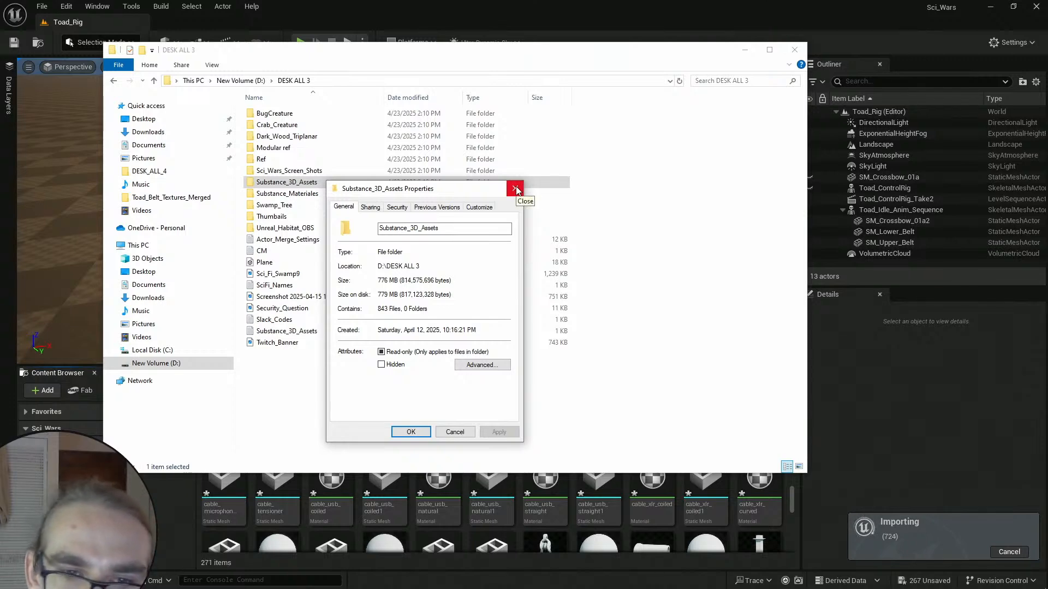
{"action": "left_click", "coordinate": [515, 188]}
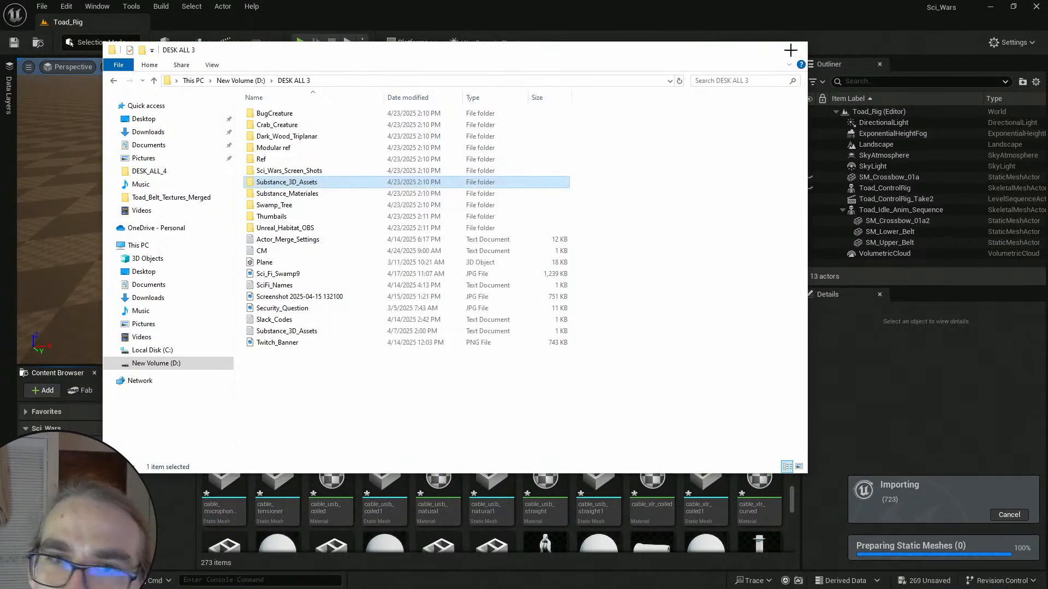
{"action": "left_click", "coordinate": [790, 50]}
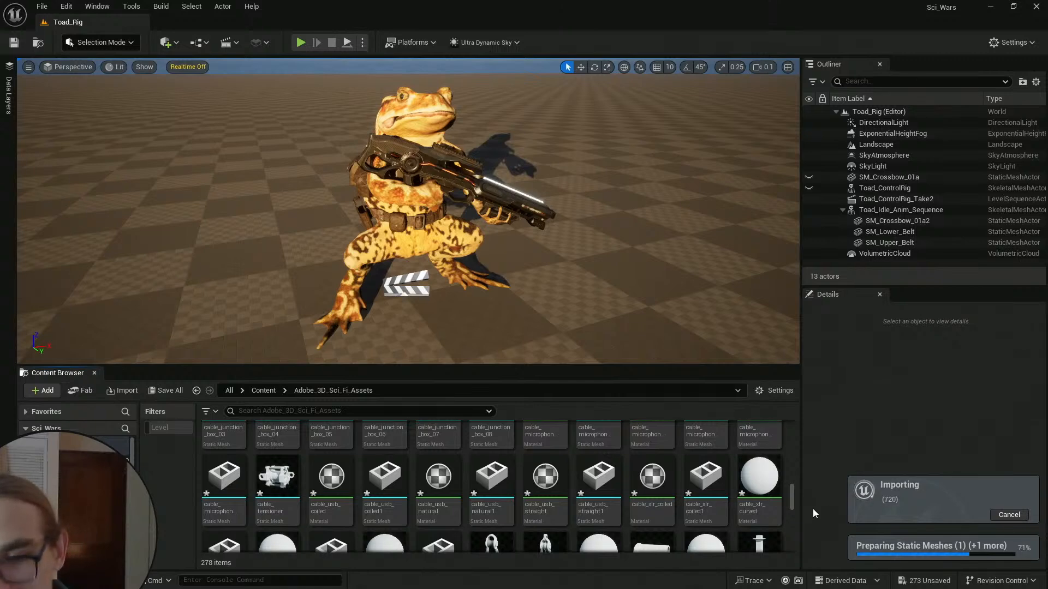
Look over the imported assets in Adobe_3D_Sci_Fi_Assets down to the newest connector and corner tube pieces and back to the first ones.
{"action": "scroll", "coordinate": [709, 497], "scroll_direction": "down", "scroll_amount": 3}
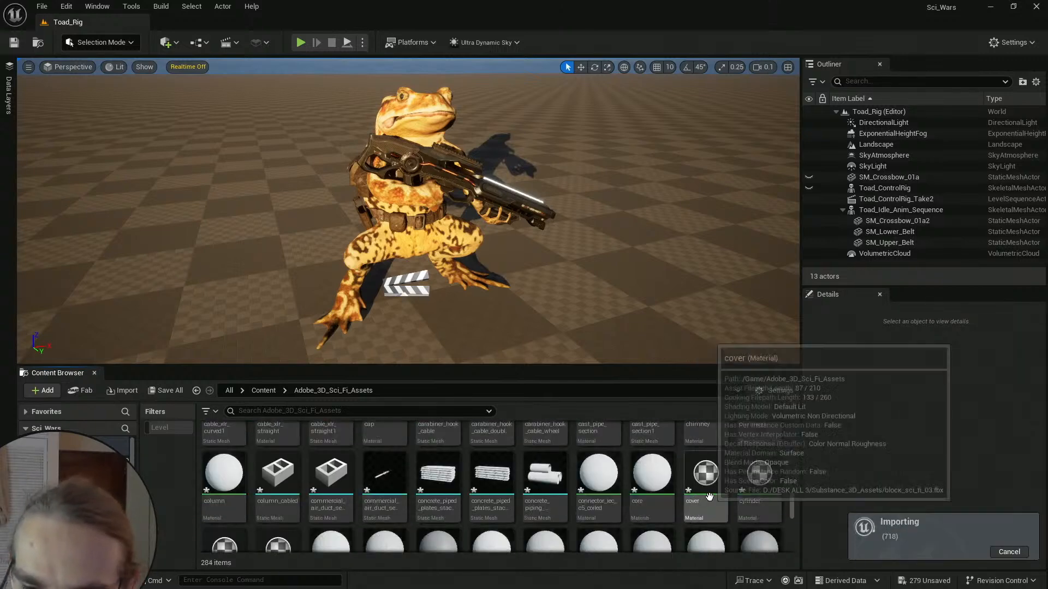
{"action": "scroll", "coordinate": [709, 496], "scroll_direction": "down", "scroll_amount": 5}
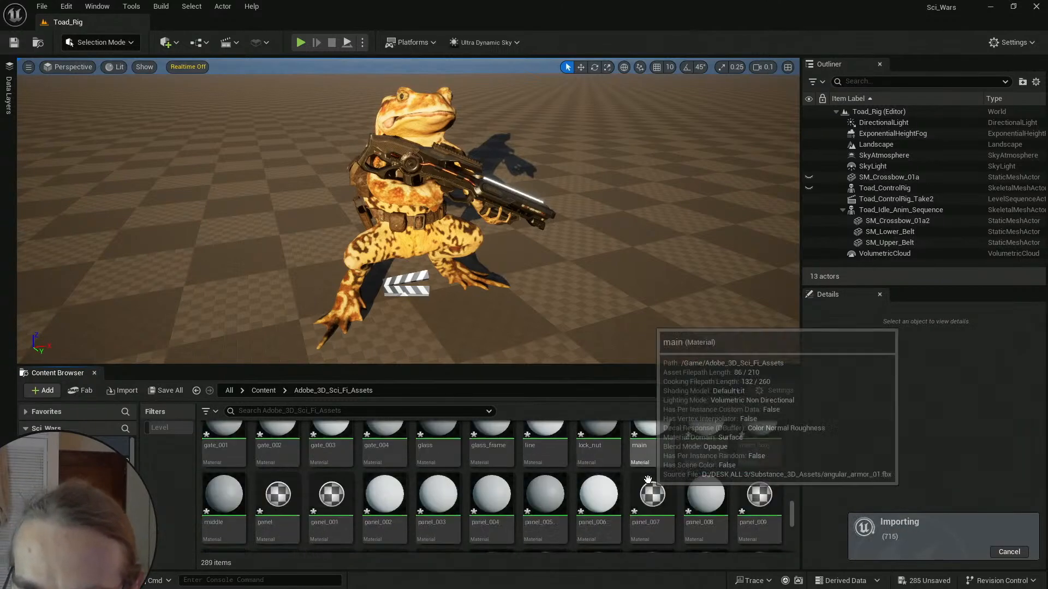
{"action": "scroll", "coordinate": [648, 480], "scroll_direction": "down", "scroll_amount": 5}
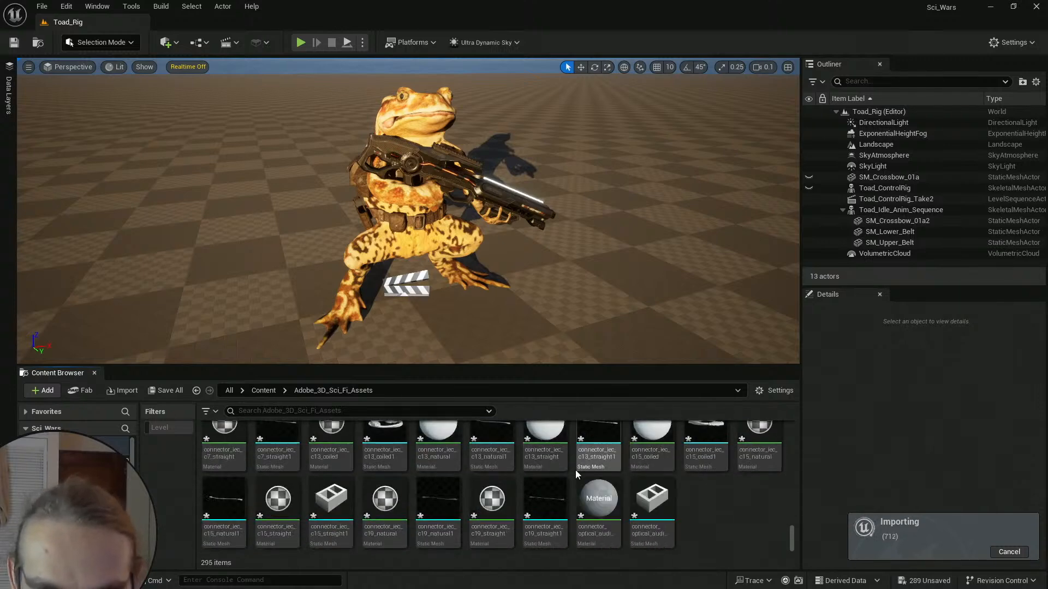
{"action": "scroll", "coordinate": [404, 496], "scroll_direction": "down", "scroll_amount": 2}
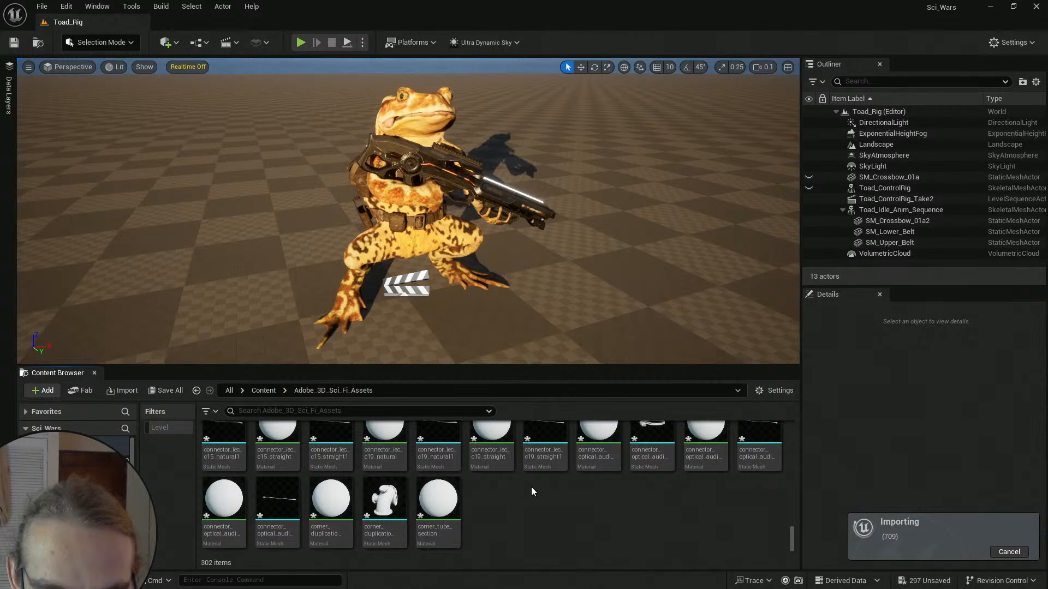
{"action": "scroll", "coordinate": [546, 483], "scroll_direction": "up", "scroll_amount": 2}
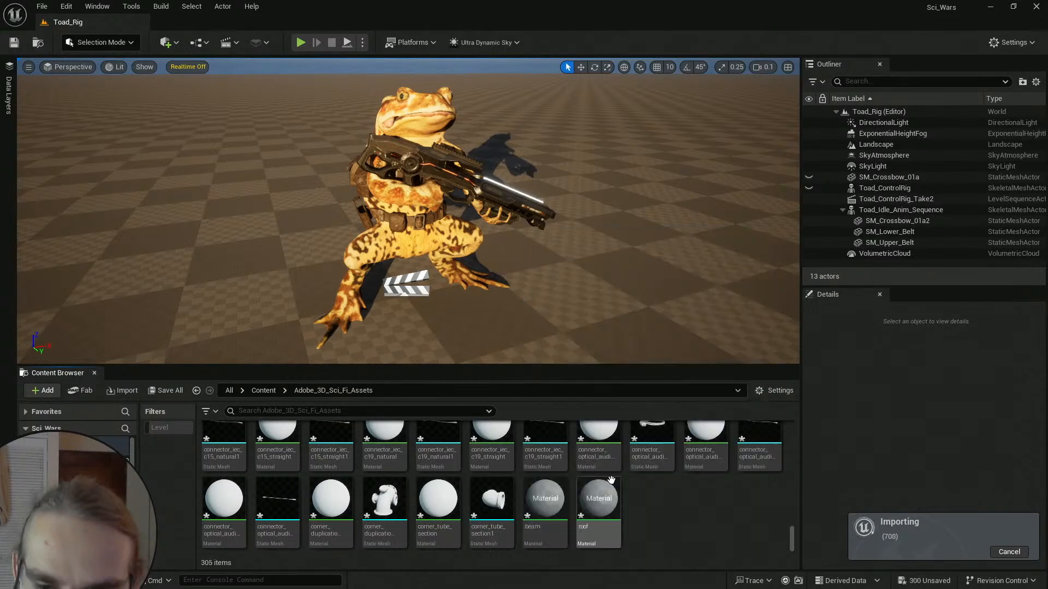
{"action": "scroll", "coordinate": [397, 497], "scroll_direction": "down", "scroll_amount": 3}
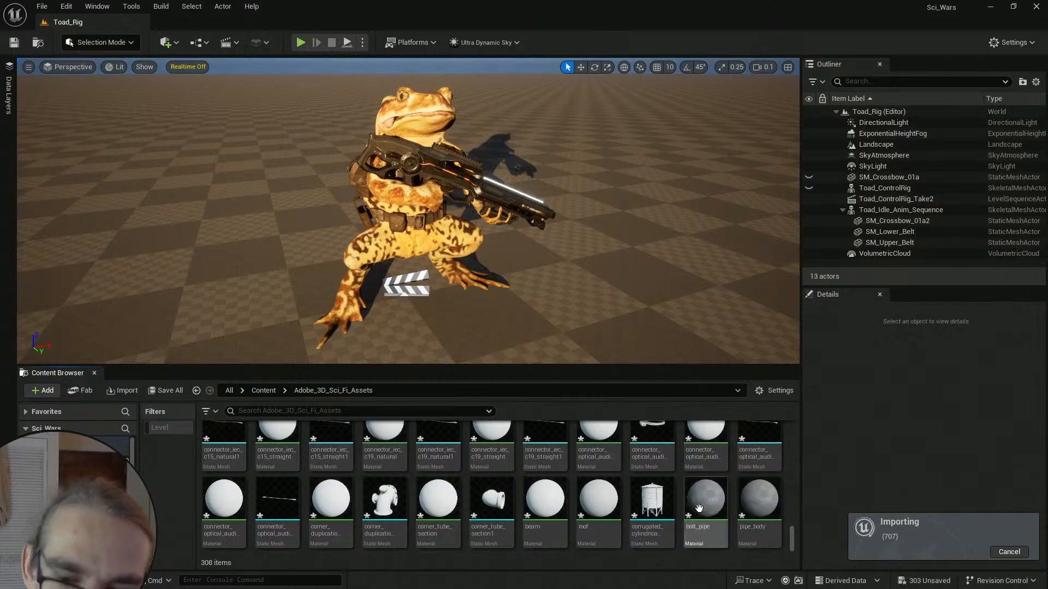
{"action": "scroll", "coordinate": [627, 497], "scroll_direction": "up", "scroll_amount": 4}
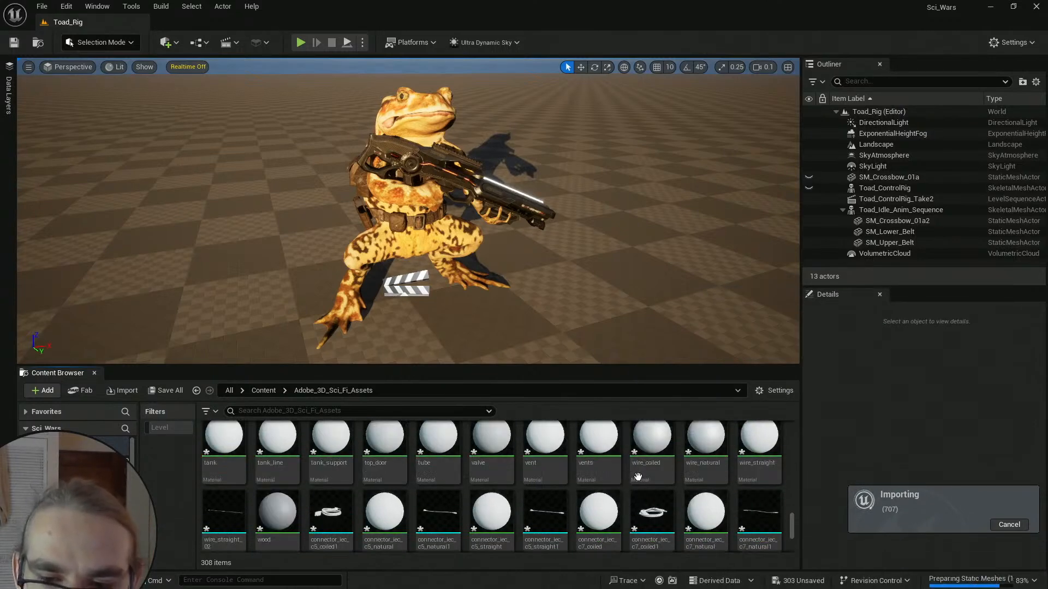
{"action": "scroll", "coordinate": [637, 477], "scroll_direction": "up", "scroll_amount": 10}
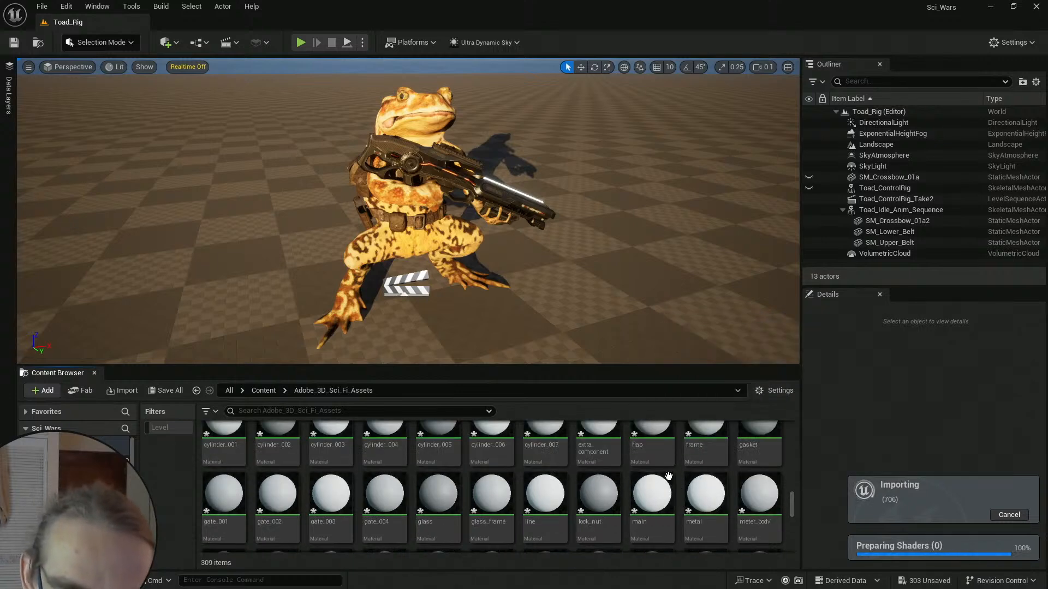
{"action": "scroll", "coordinate": [545, 494], "scroll_direction": "up", "scroll_amount": 5}
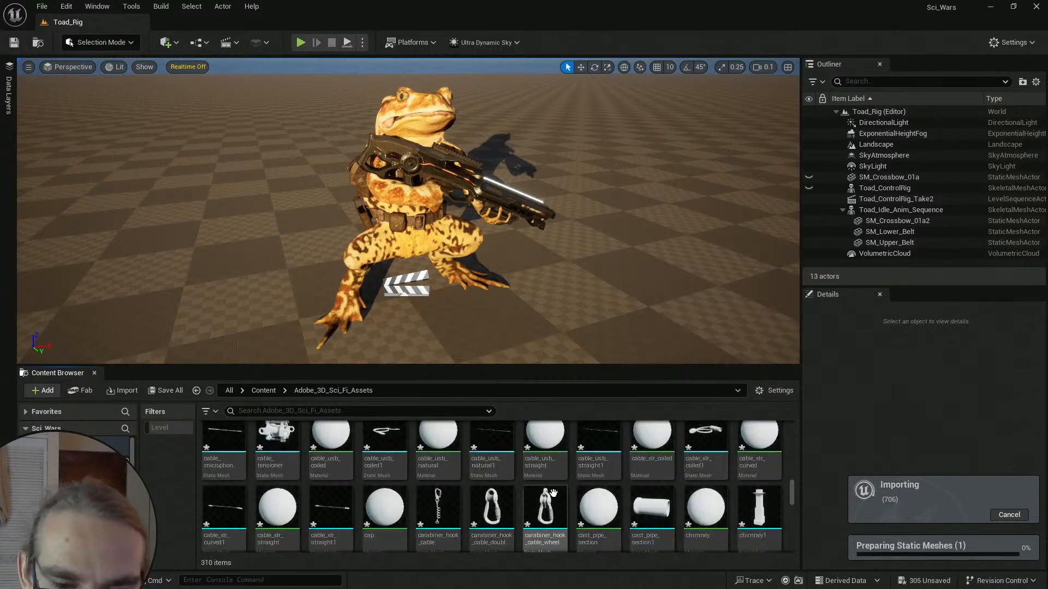
{"action": "scroll", "coordinate": [545, 491], "scroll_direction": "up", "scroll_amount": 5}
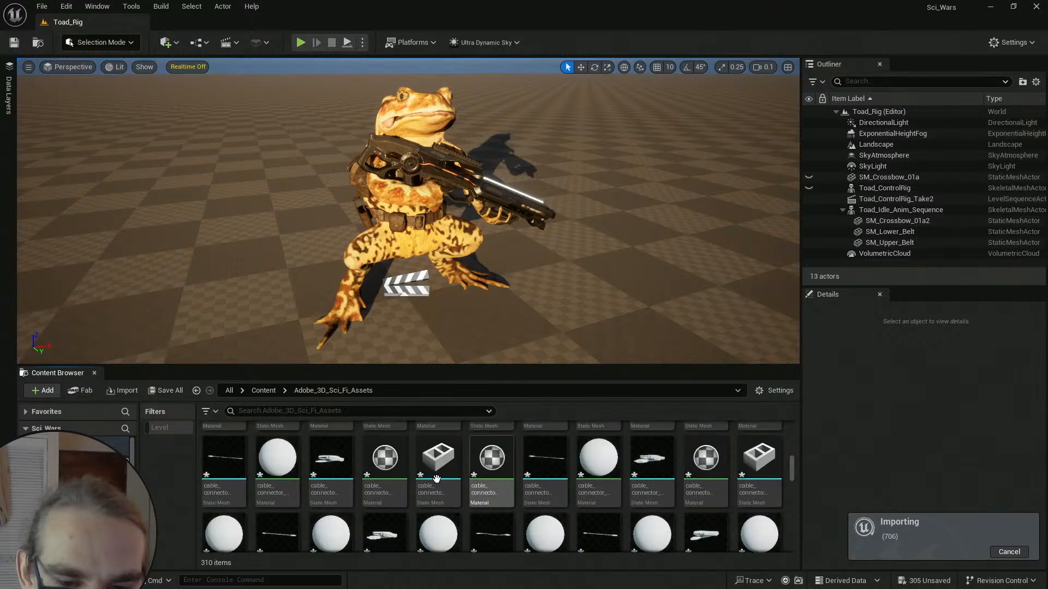
{"action": "scroll", "coordinate": [491, 474], "scroll_direction": "up", "scroll_amount": 8}
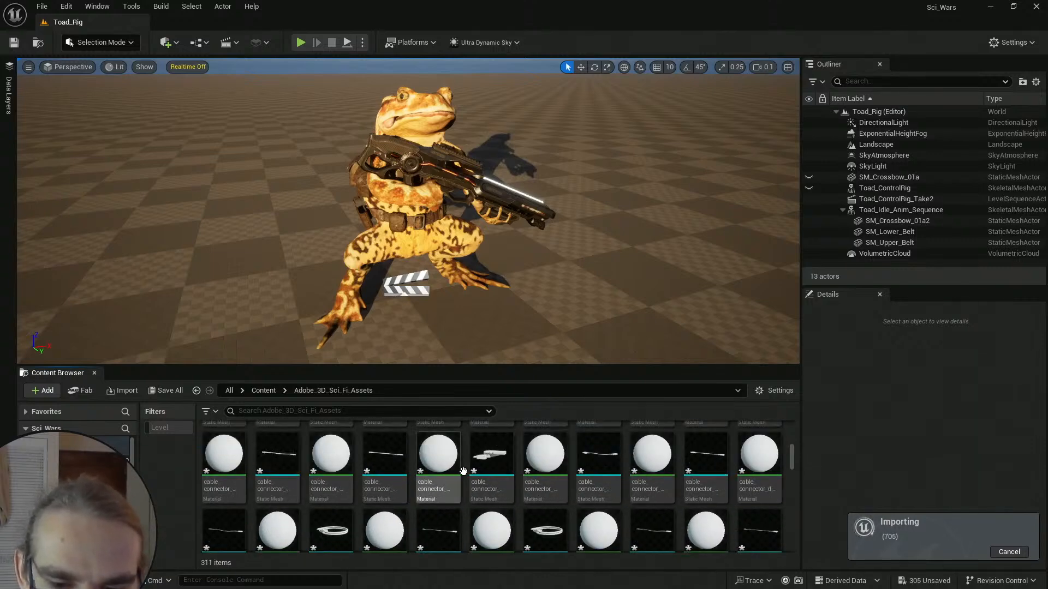
{"action": "scroll", "coordinate": [758, 474], "scroll_direction": "down", "scroll_amount": 2}
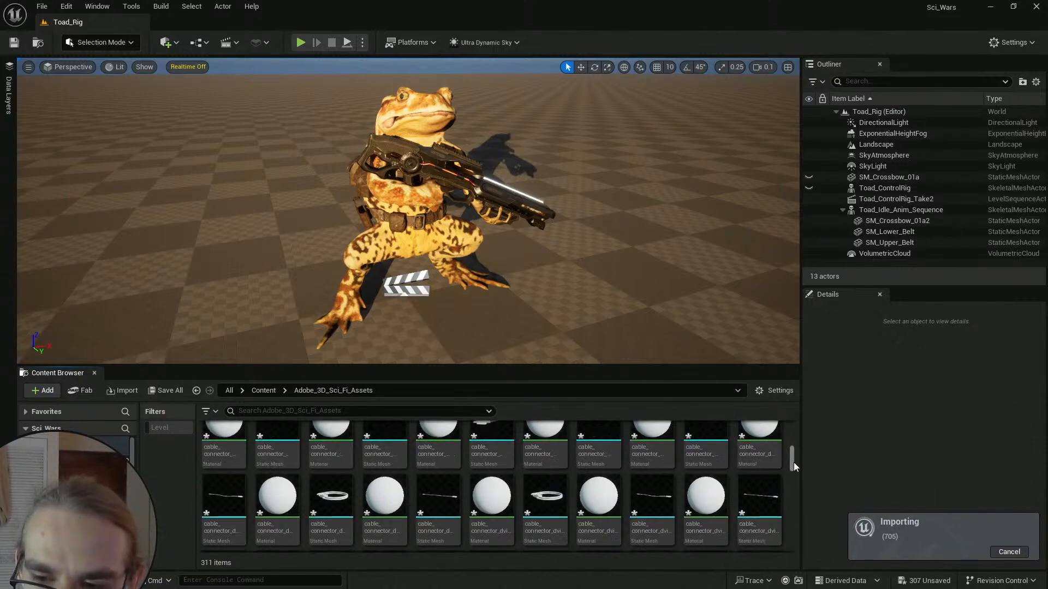
{"action": "left_click_drag", "start_coordinate": [794, 462], "coordinate": [789, 425]}
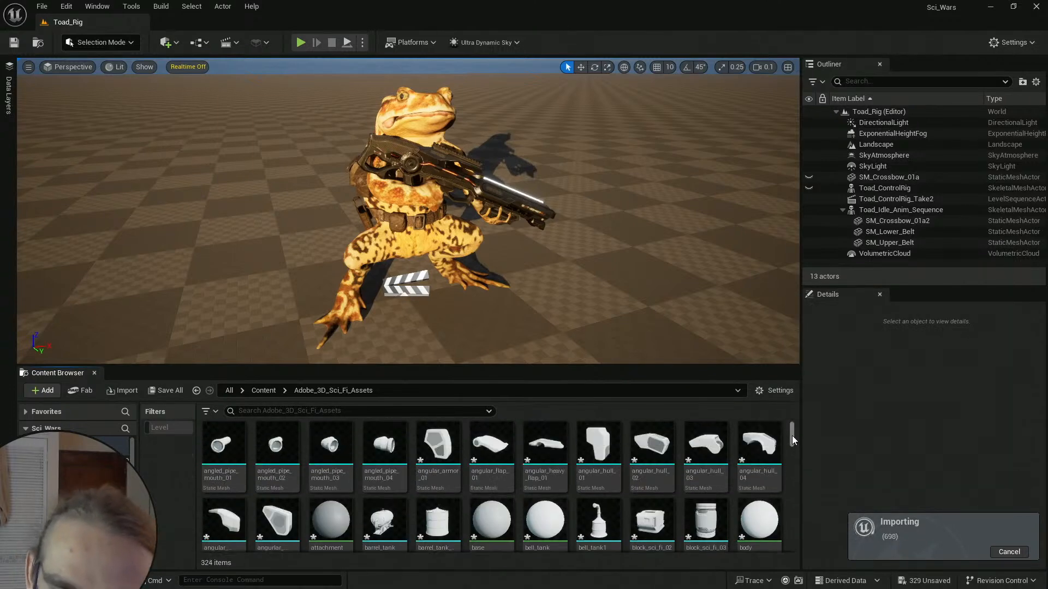
Examine the newest arrivals in Adobe_3D_Sci_Fi_Assets, from the double muffler exhaust to the dual gas tanks and dual silos.
{"action": "left_click_drag", "start_coordinate": [791, 436], "coordinate": [796, 559]}
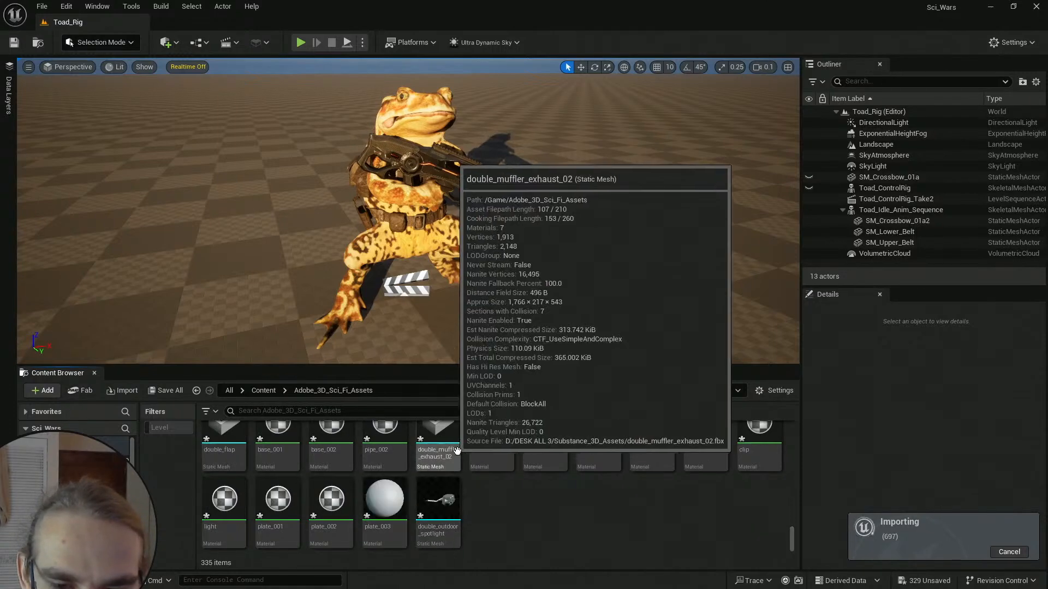
{"action": "scroll", "coordinate": [477, 458], "scroll_direction": "up", "scroll_amount": 1}
{"action": "scroll", "coordinate": [485, 497], "scroll_direction": "down", "scroll_amount": 2}
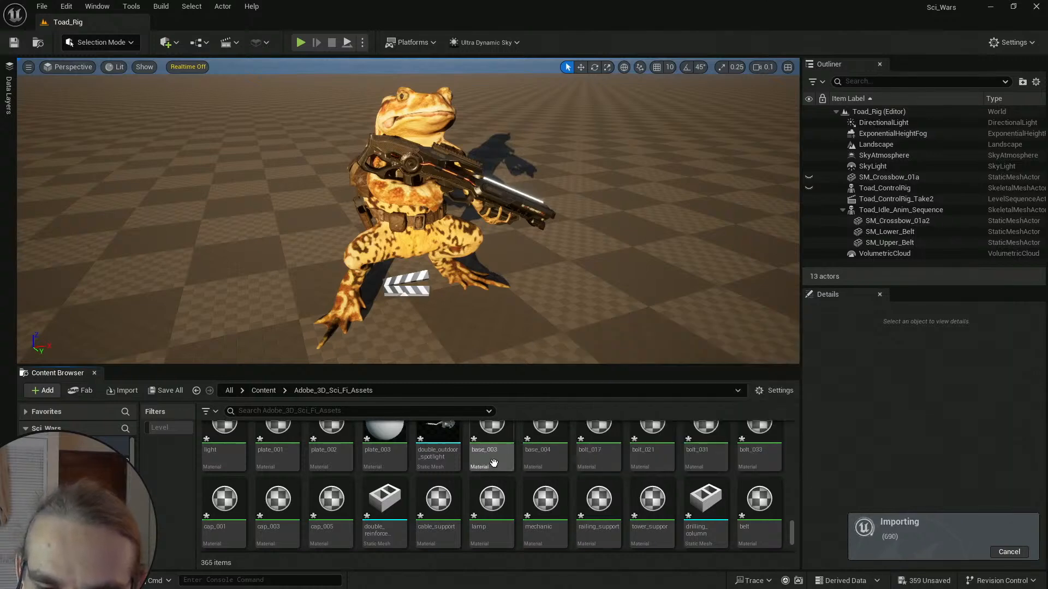
{"action": "scroll", "coordinate": [525, 494], "scroll_direction": "down", "scroll_amount": 3}
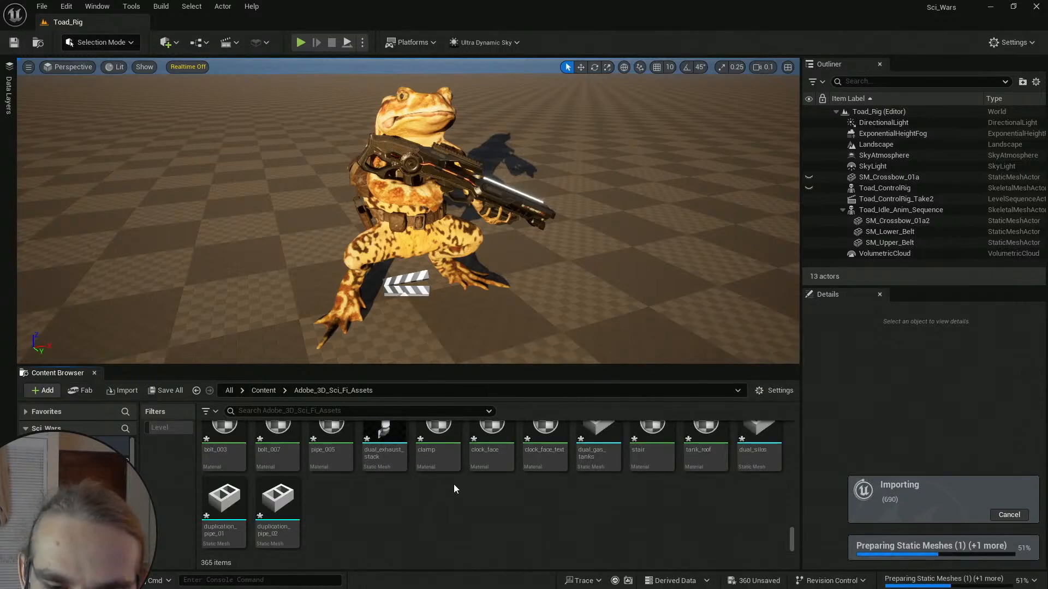
{"action": "scroll", "coordinate": [453, 483], "scroll_direction": "up", "scroll_amount": 1}
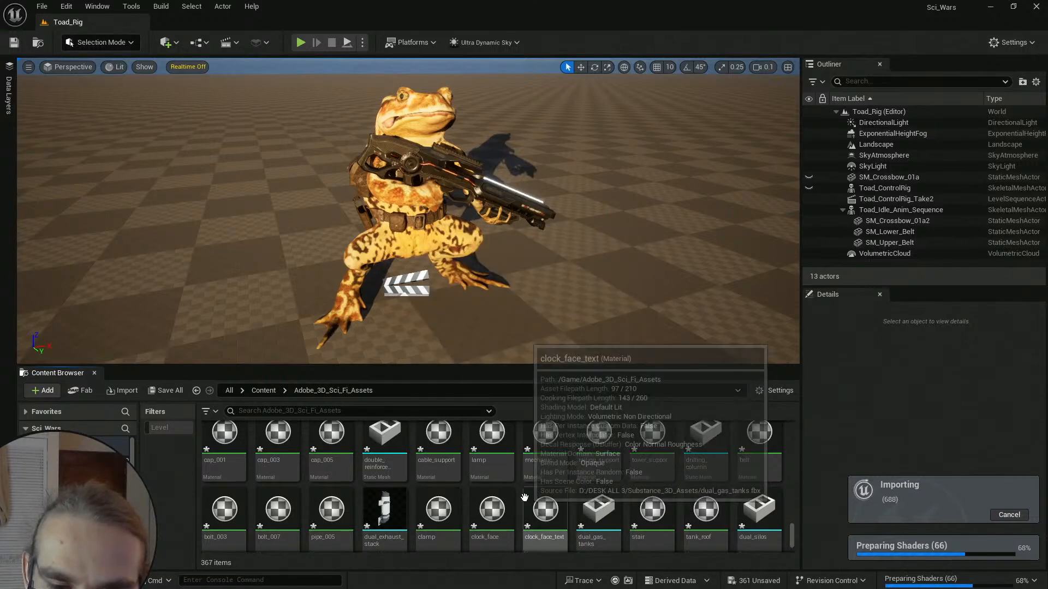
{"action": "scroll", "coordinate": [524, 497], "scroll_direction": "down", "scroll_amount": 1}
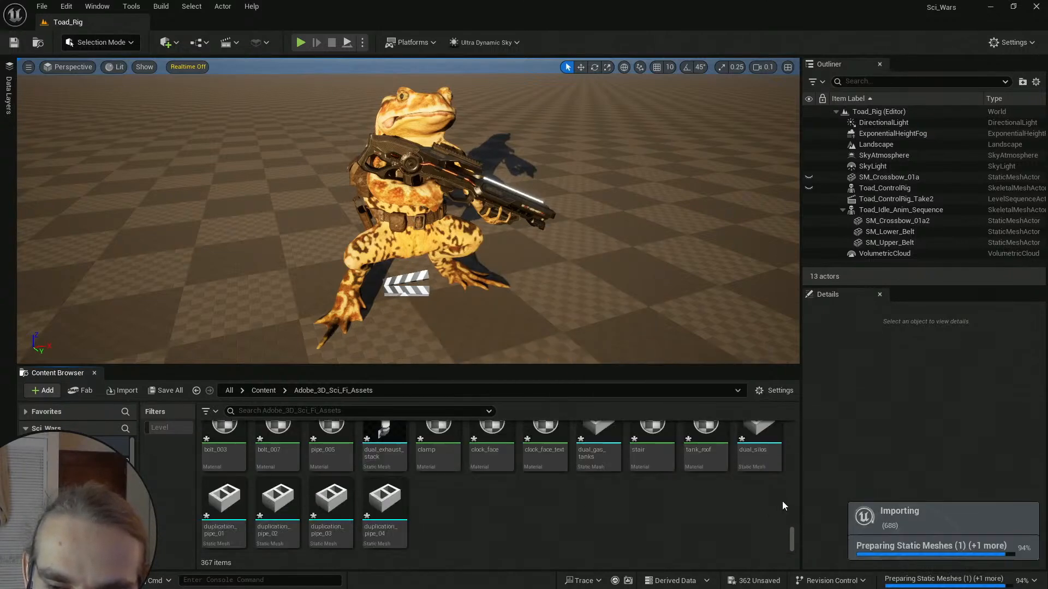
{"action": "scroll", "coordinate": [756, 502], "scroll_direction": "up", "scroll_amount": 3}
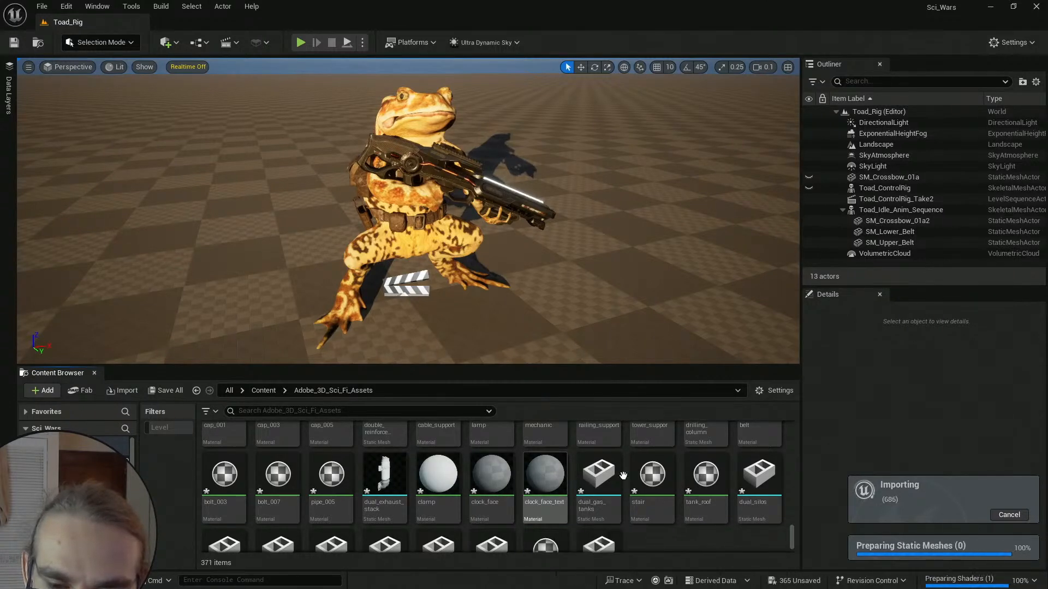
{"action": "scroll", "coordinate": [778, 507], "scroll_direction": "down", "scroll_amount": 2}
{"action": "scroll", "coordinate": [673, 463], "scroll_direction": "down", "scroll_amount": 1}
{"action": "scroll", "coordinate": [657, 466], "scroll_direction": "up", "scroll_amount": 2}
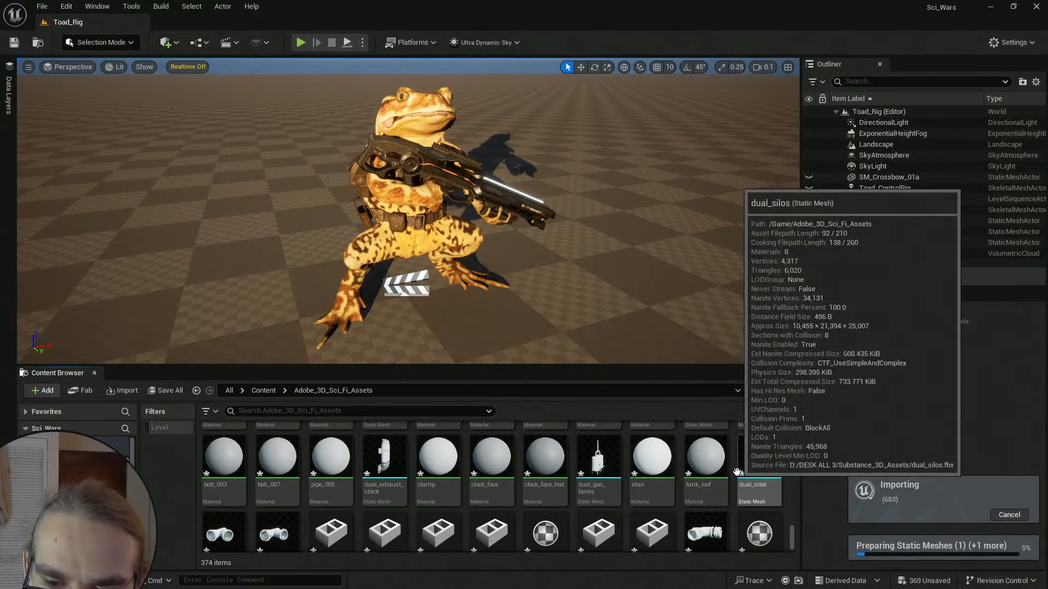
{"action": "scroll", "coordinate": [720, 477], "scroll_direction": "down", "scroll_amount": 2}
{"action": "scroll", "coordinate": [703, 470], "scroll_direction": "down", "scroll_amount": 2}
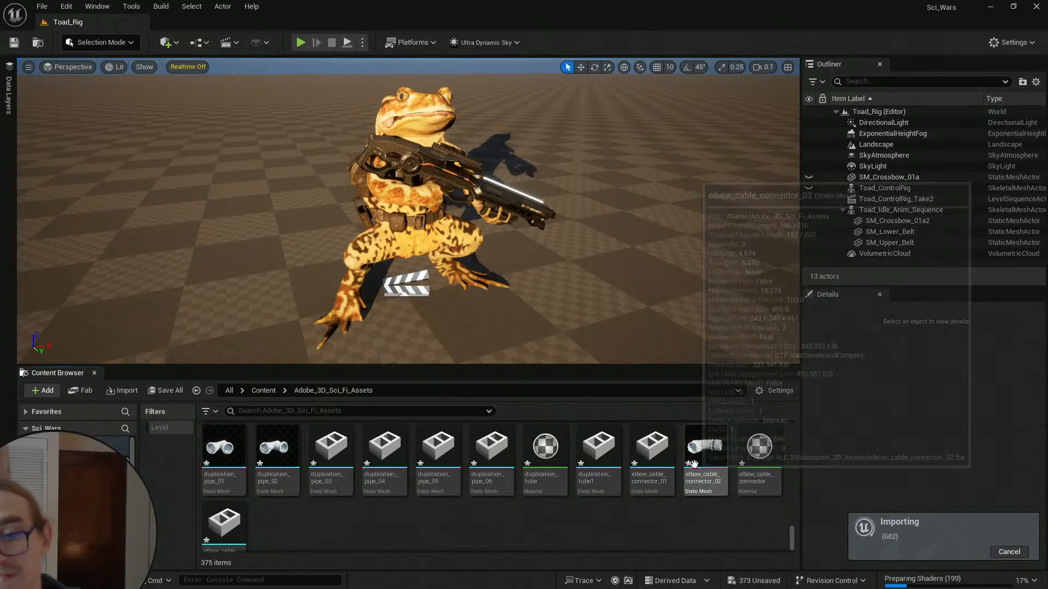
Inspect the incoming duplication pipes, elbow cable connectors and electrical boxes, comparing them with the earlier meshes and panel materials.
{"action": "scroll", "coordinate": [693, 465], "scroll_direction": "up", "scroll_amount": 3}
{"action": "scroll", "coordinate": [697, 488], "scroll_direction": "down", "scroll_amount": 4}
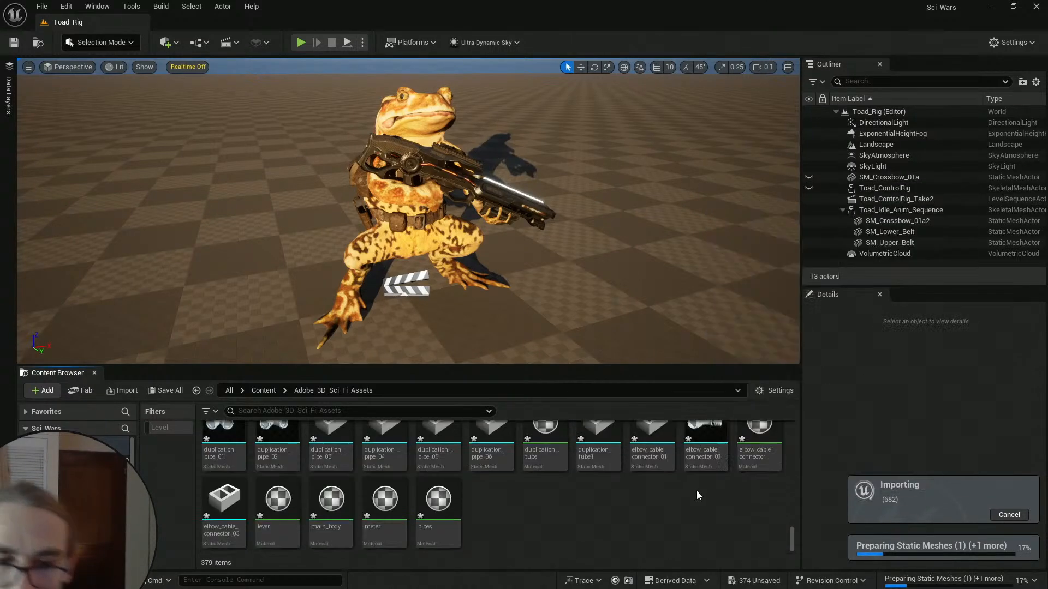
{"action": "scroll", "coordinate": [691, 500], "scroll_direction": "up", "scroll_amount": 1}
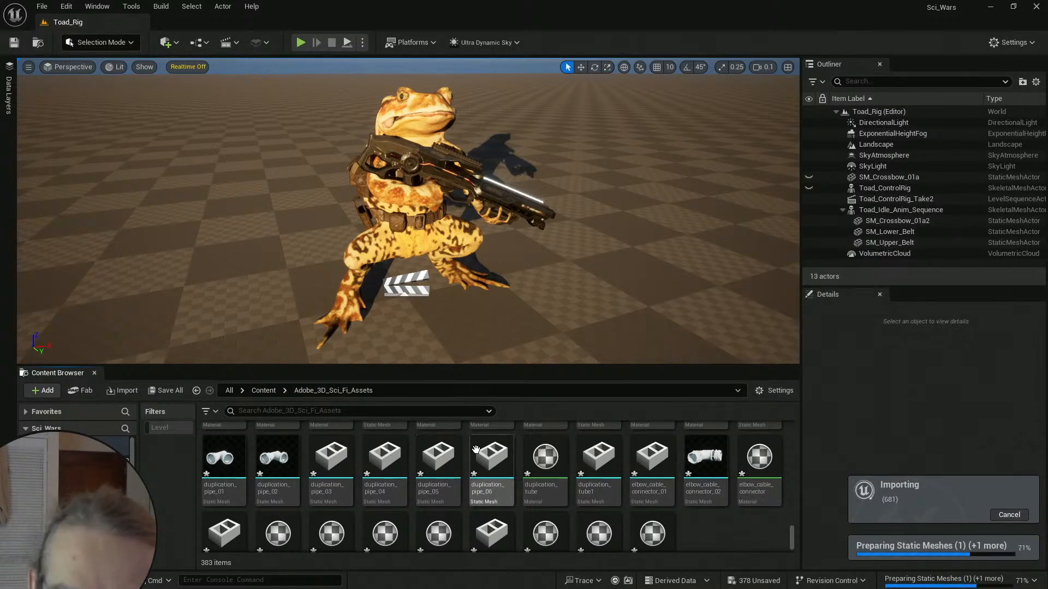
{"action": "scroll", "coordinate": [620, 490], "scroll_direction": "up", "scroll_amount": 3}
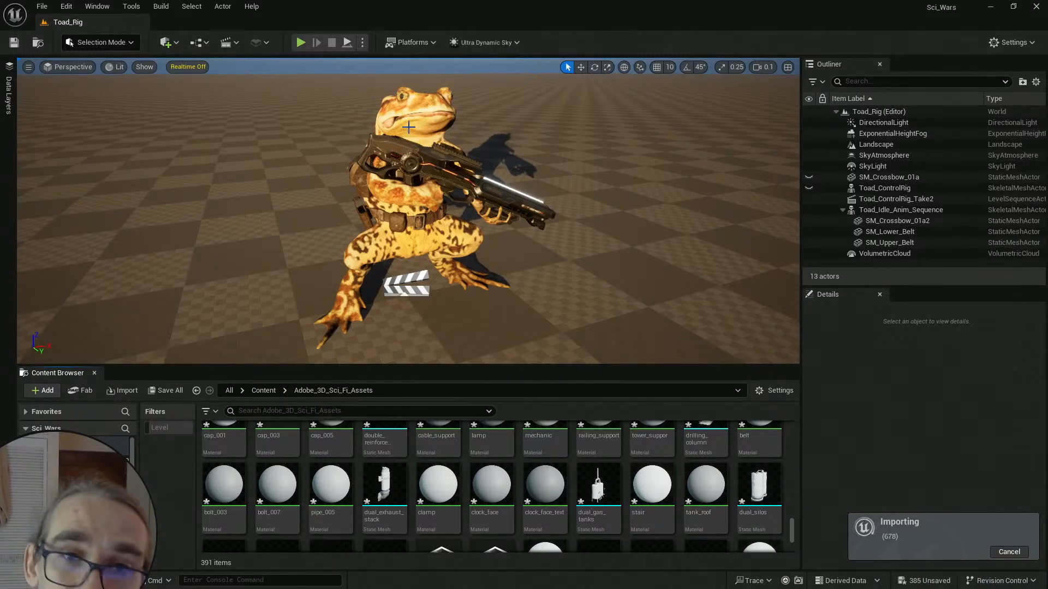
{"action": "scroll", "coordinate": [733, 502], "scroll_direction": "down", "scroll_amount": 3}
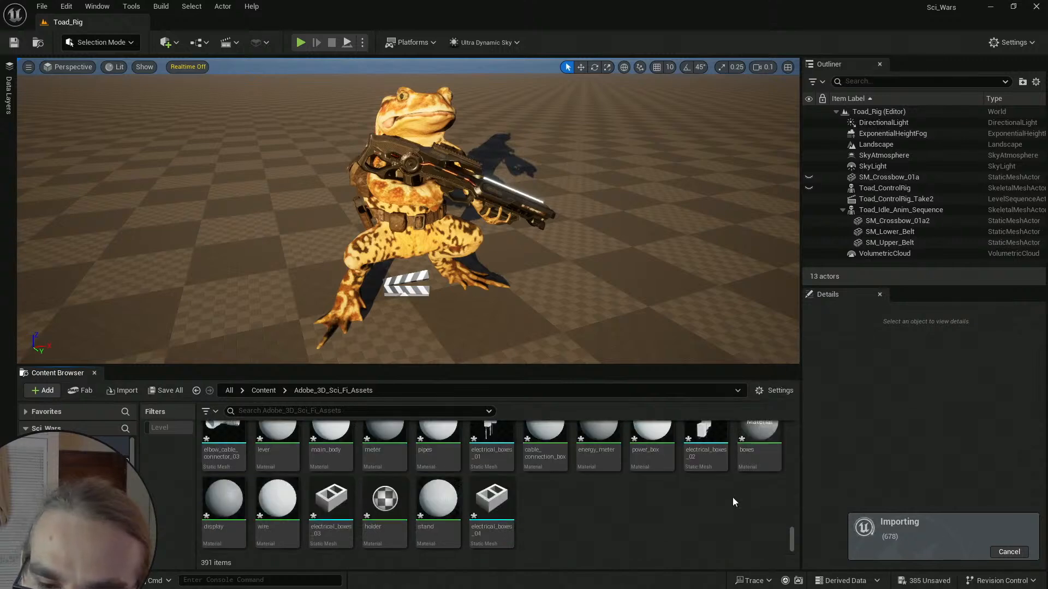
{"action": "scroll", "coordinate": [716, 492], "scroll_direction": "up", "scroll_amount": 2}
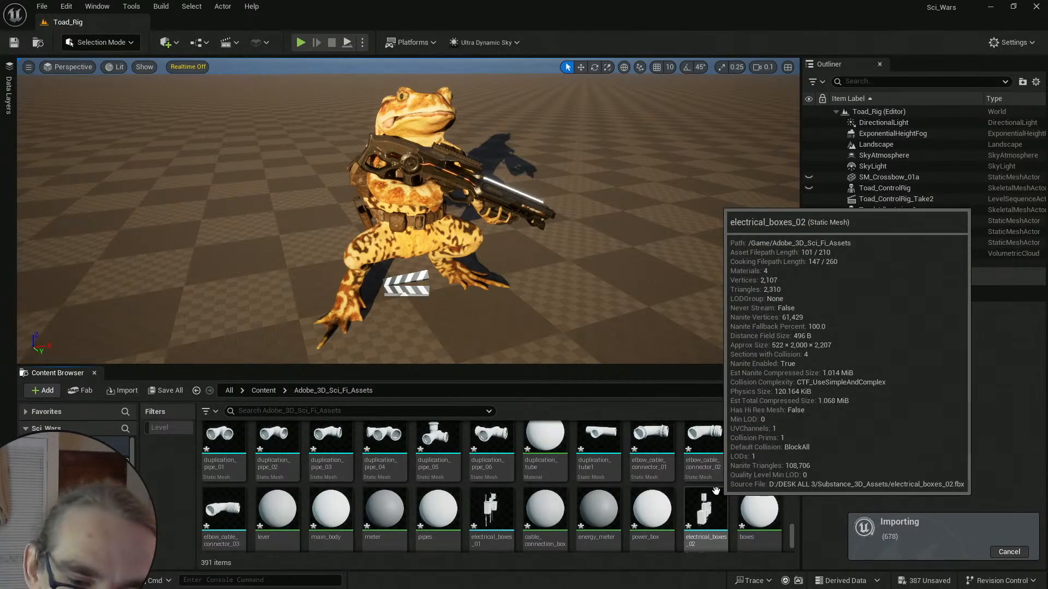
{"action": "scroll", "coordinate": [773, 502], "scroll_direction": "up", "scroll_amount": 5}
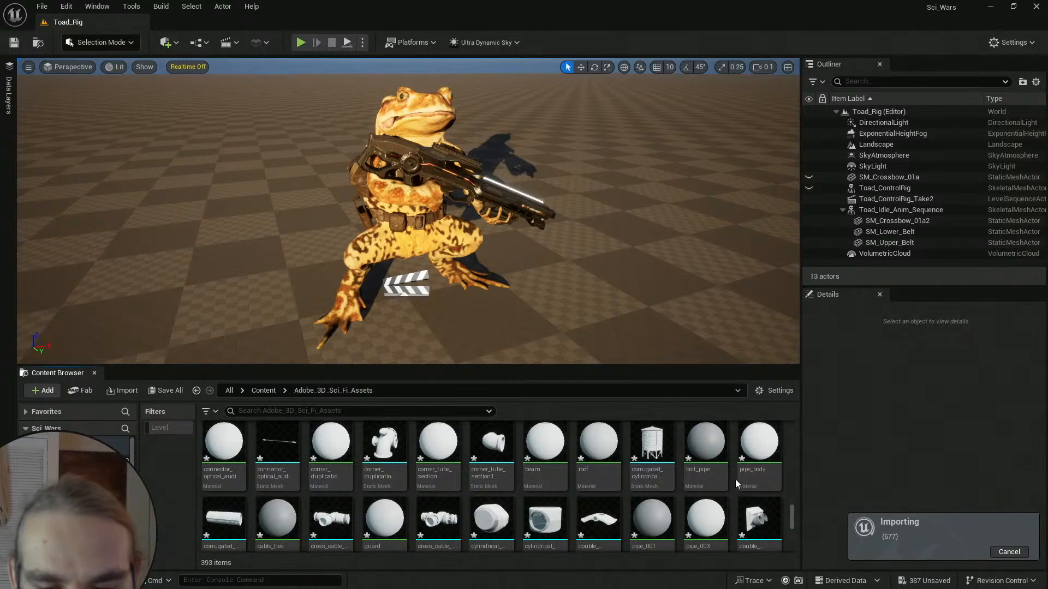
{"action": "scroll", "coordinate": [736, 484], "scroll_direction": "up", "scroll_amount": 6}
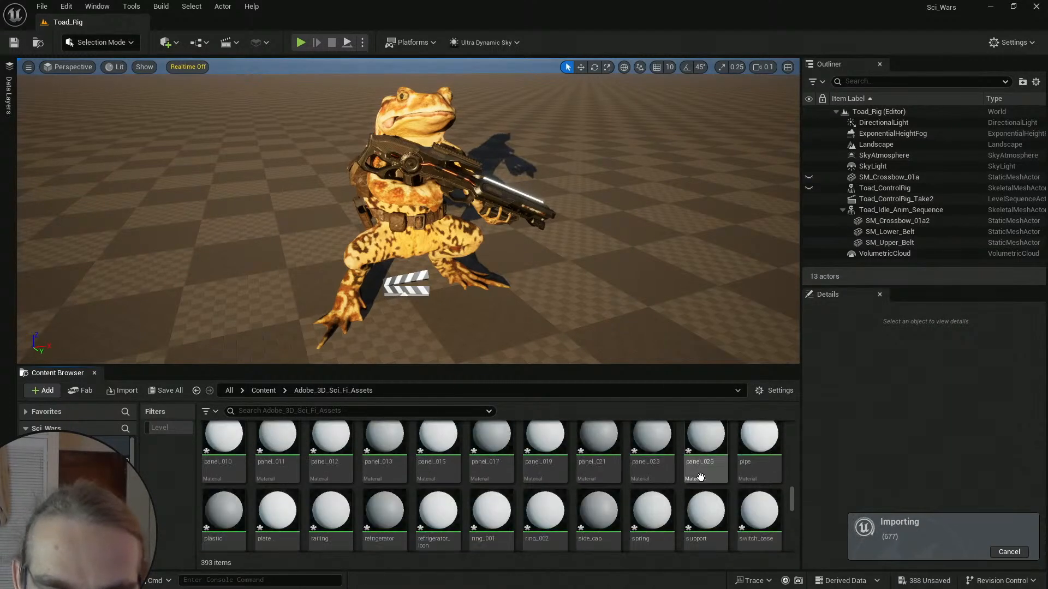
{"action": "left_click_drag", "start_coordinate": [793, 492], "coordinate": [790, 546]}
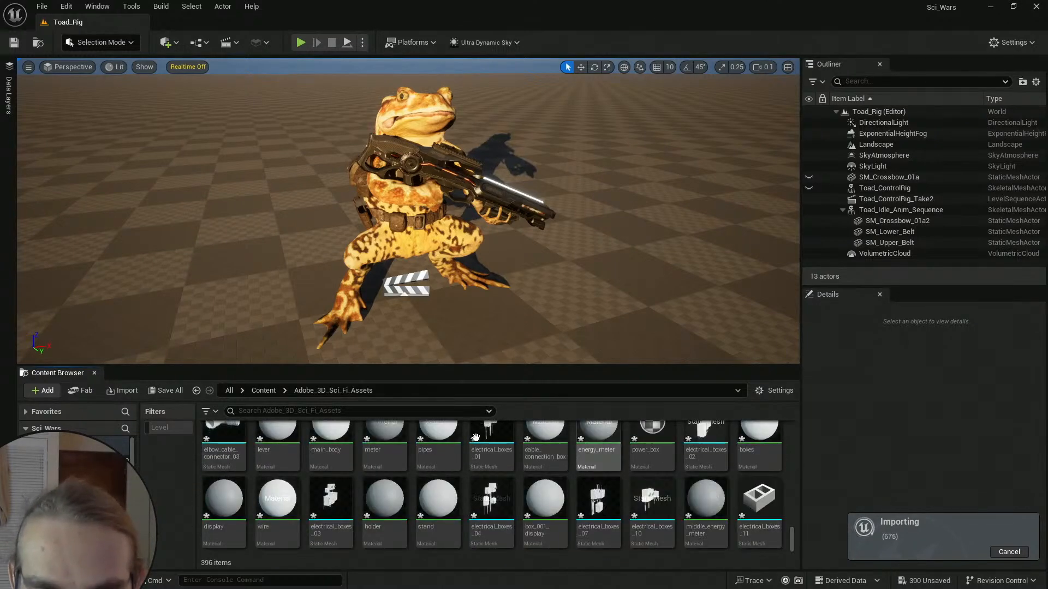
{"action": "scroll", "coordinate": [531, 470], "scroll_direction": "up", "scroll_amount": 8}
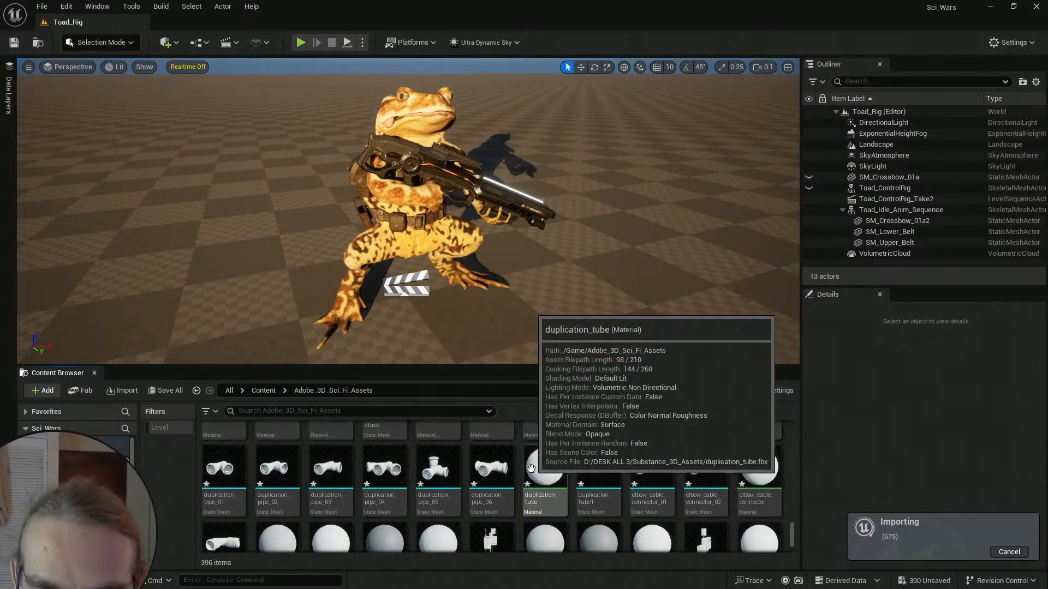
Filter the contents of Adobe_3D_Sci_Fi_Assets to static meshes only and enlarge the Content Browser to show more rows.
{"action": "scroll", "coordinate": [397, 467], "scroll_direction": "up", "scroll_amount": 3}
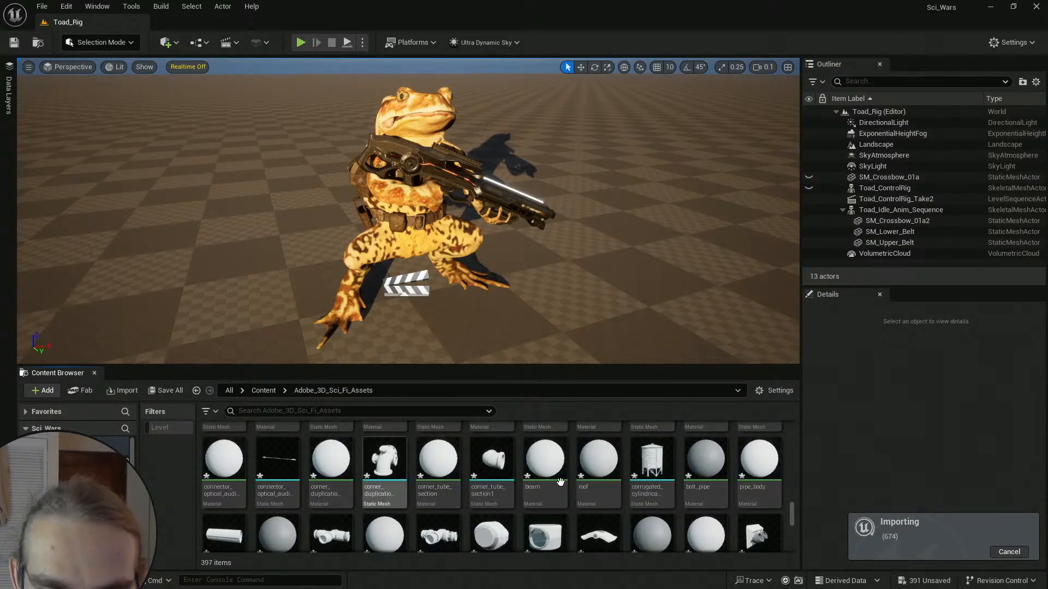
{"action": "scroll", "coordinate": [670, 482], "scroll_direction": "down", "scroll_amount": 5}
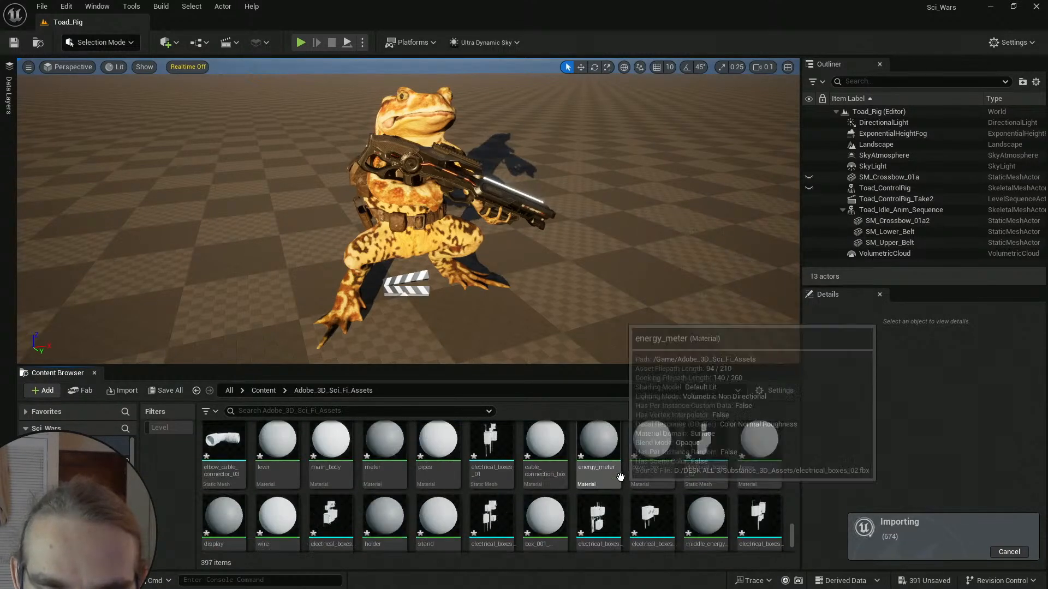
{"action": "right_click", "coordinate": [165, 453]}
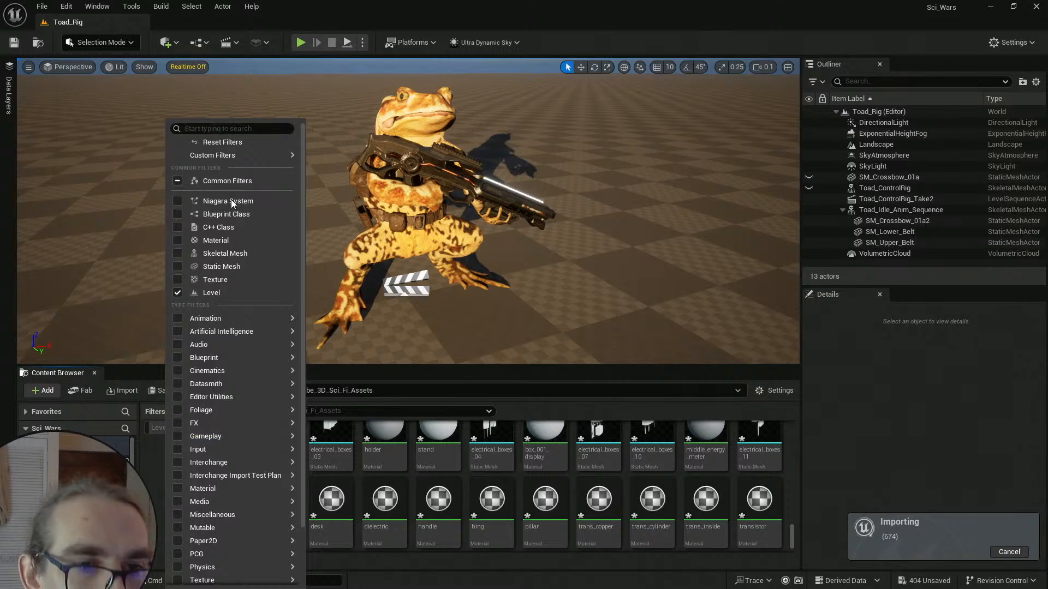
{"action": "left_click", "coordinate": [177, 266]}
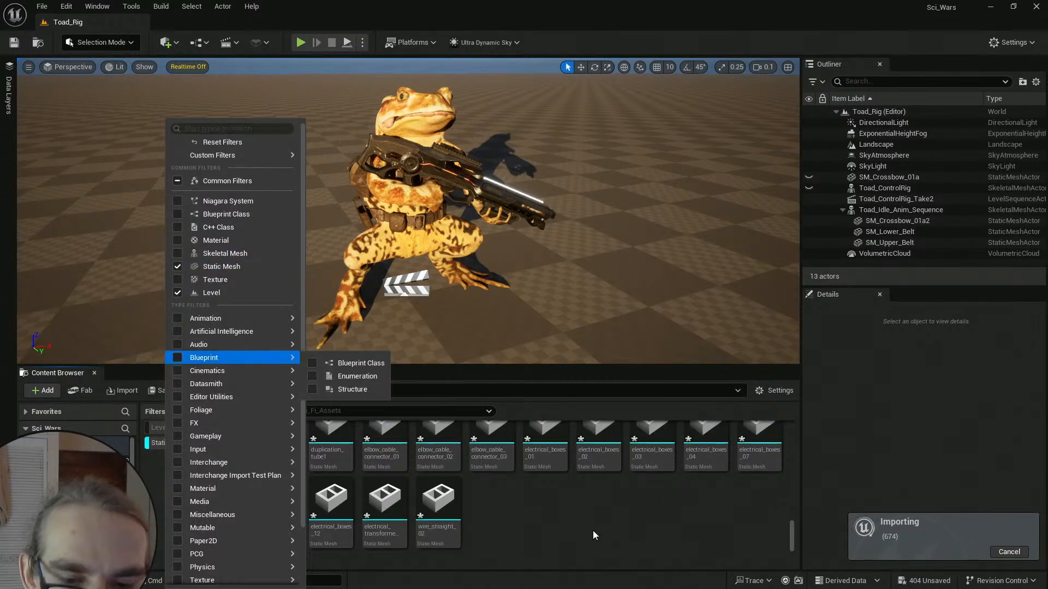
{"action": "left_click", "coordinate": [595, 533]}
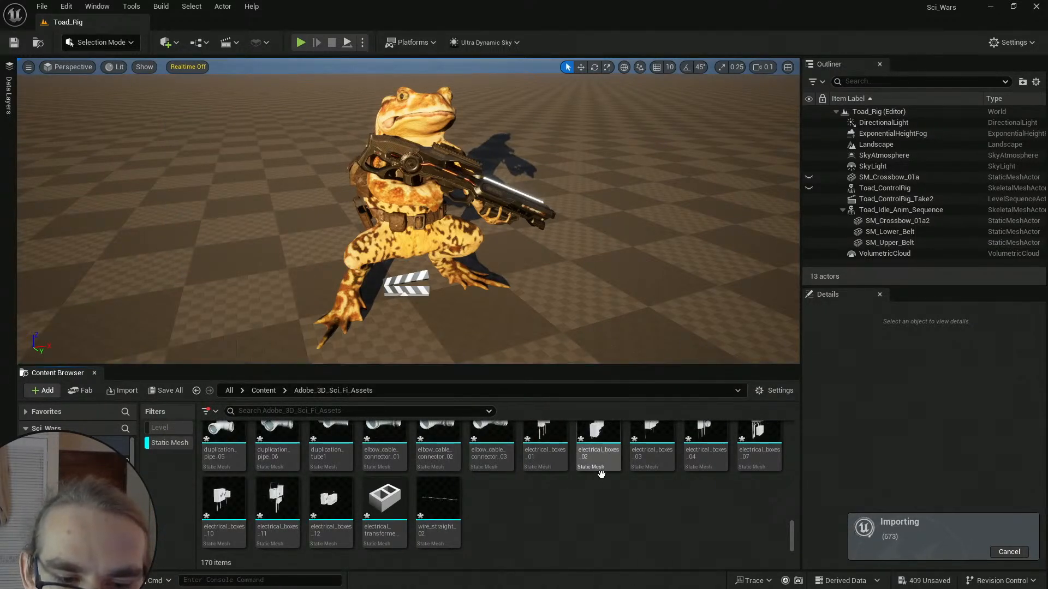
{"action": "scroll", "coordinate": [600, 472], "scroll_direction": "up", "scroll_amount": 1}
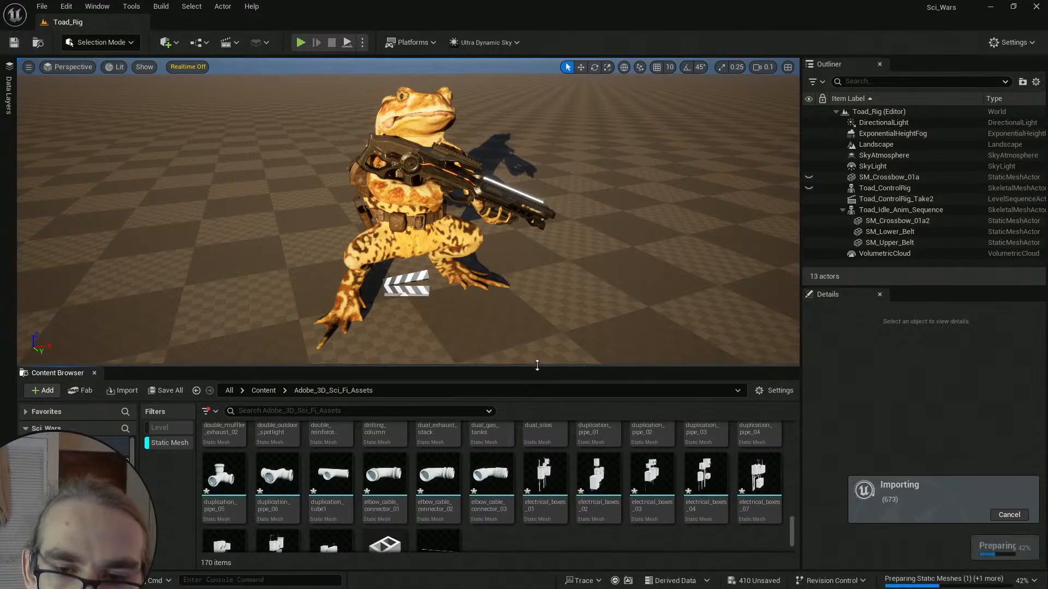
{"action": "left_click_drag", "start_coordinate": [537, 364], "coordinate": [510, 131]}
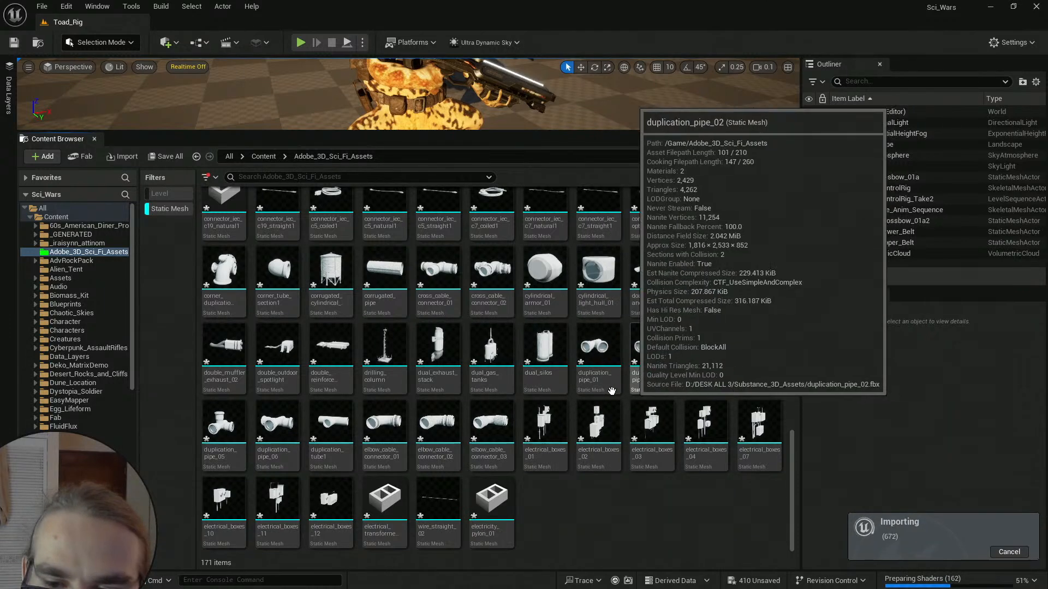
Look over the filtered static meshes, from the angled pipe mouths and armor pieces through the cable connectors, junction boxes and IEC connectors.
{"action": "scroll", "coordinate": [655, 349], "scroll_direction": "up", "scroll_amount": 4}
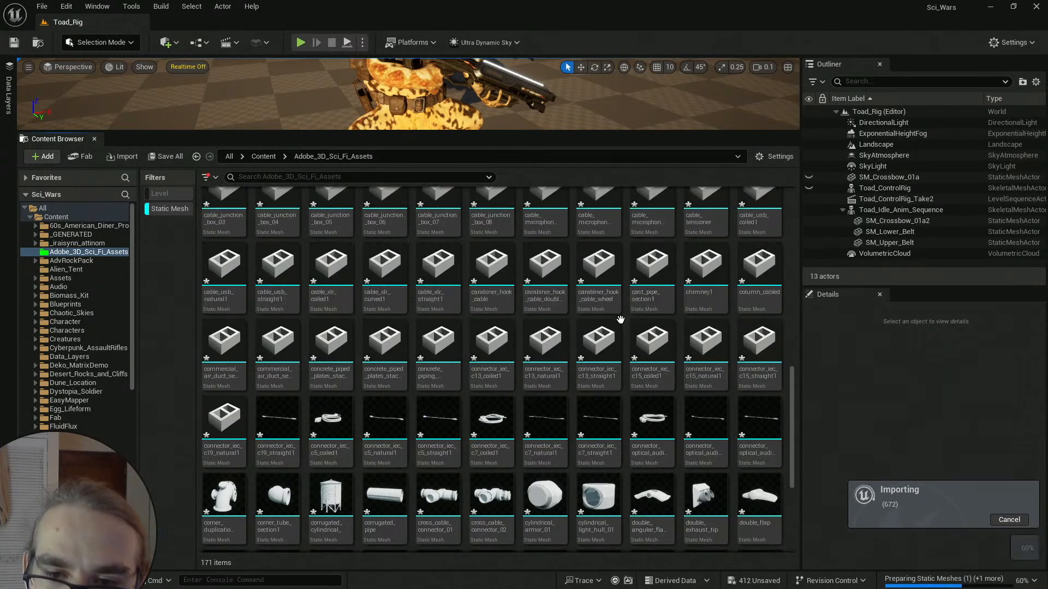
{"action": "scroll", "coordinate": [595, 298], "scroll_direction": "up", "scroll_amount": 3}
{"action": "scroll", "coordinate": [600, 354], "scroll_direction": "up", "scroll_amount": 2}
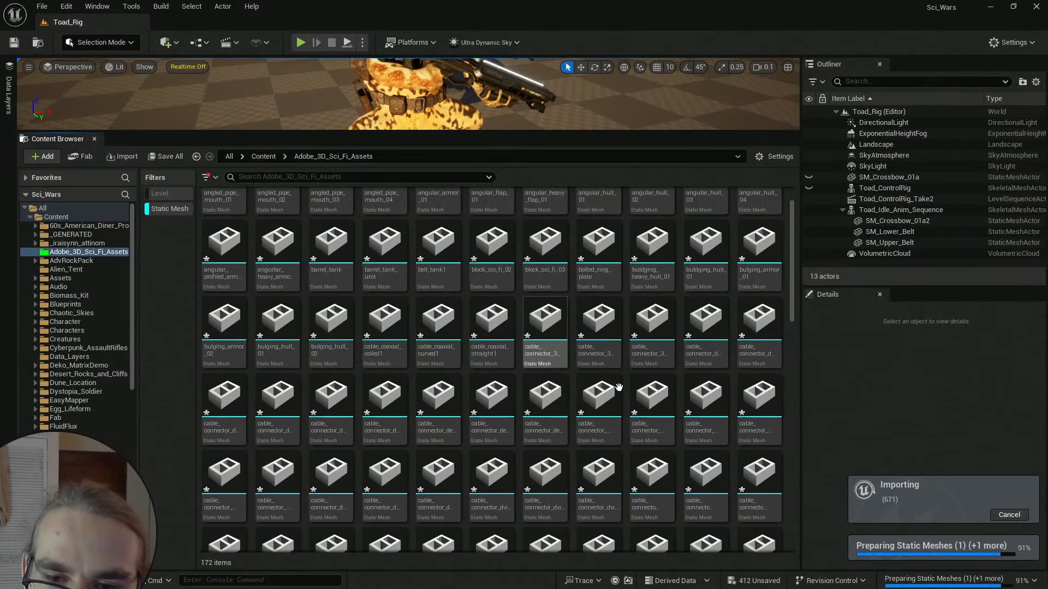
{"action": "scroll", "coordinate": [611, 360], "scroll_direction": "up", "scroll_amount": 3}
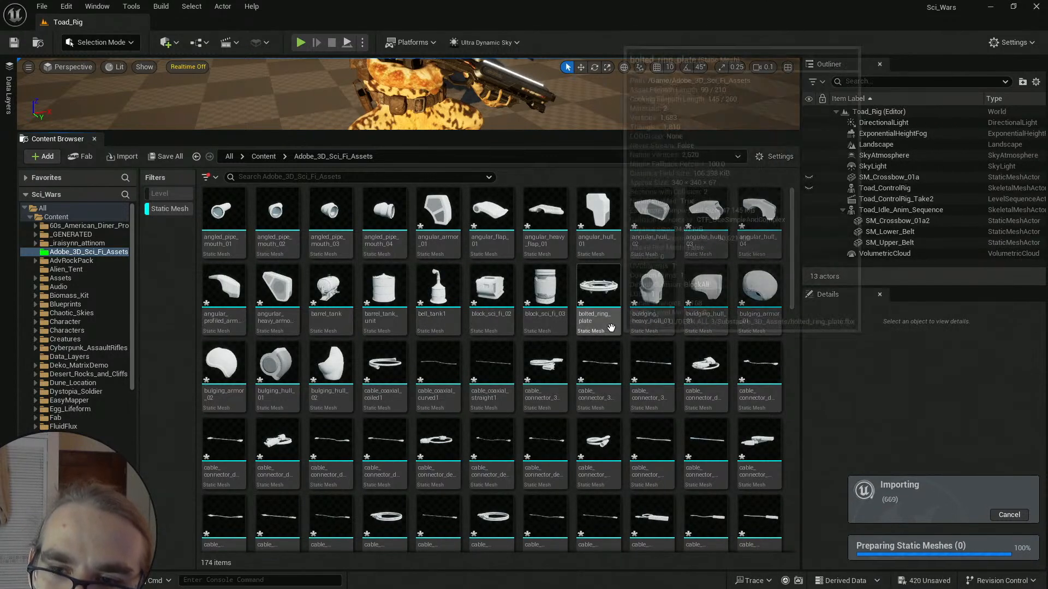
{"action": "scroll", "coordinate": [704, 355], "scroll_direction": "down", "scroll_amount": 3}
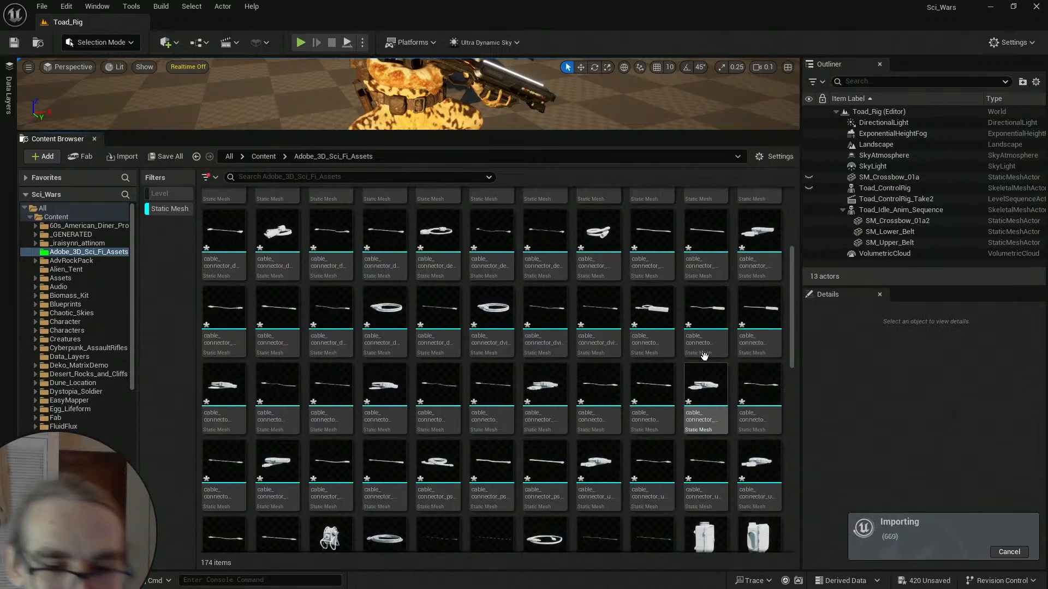
{"action": "scroll", "coordinate": [704, 354], "scroll_direction": "down", "scroll_amount": 4}
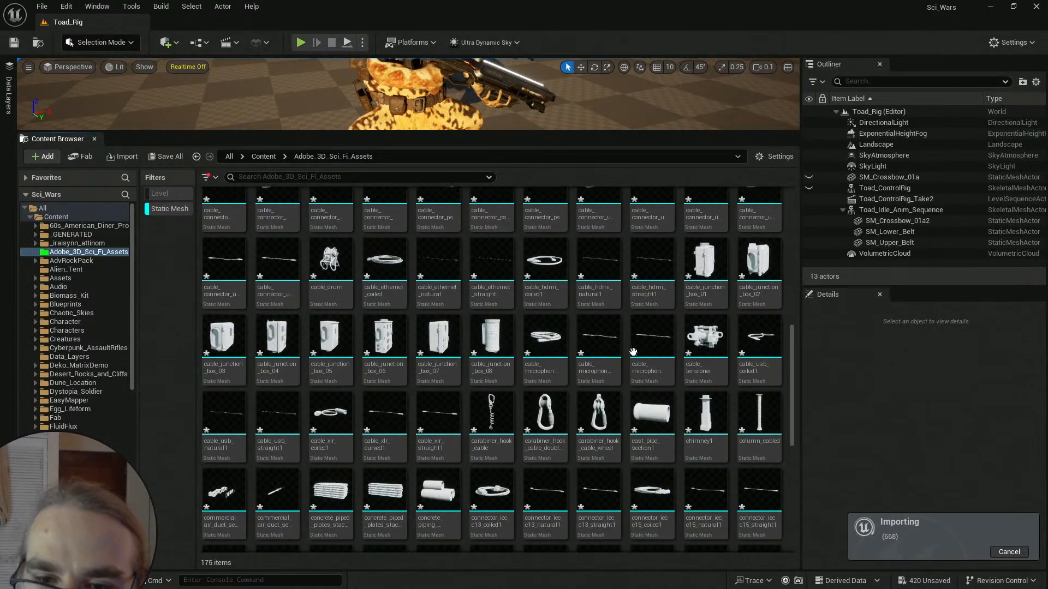
{"action": "scroll", "coordinate": [652, 363], "scroll_direction": "down", "scroll_amount": 2}
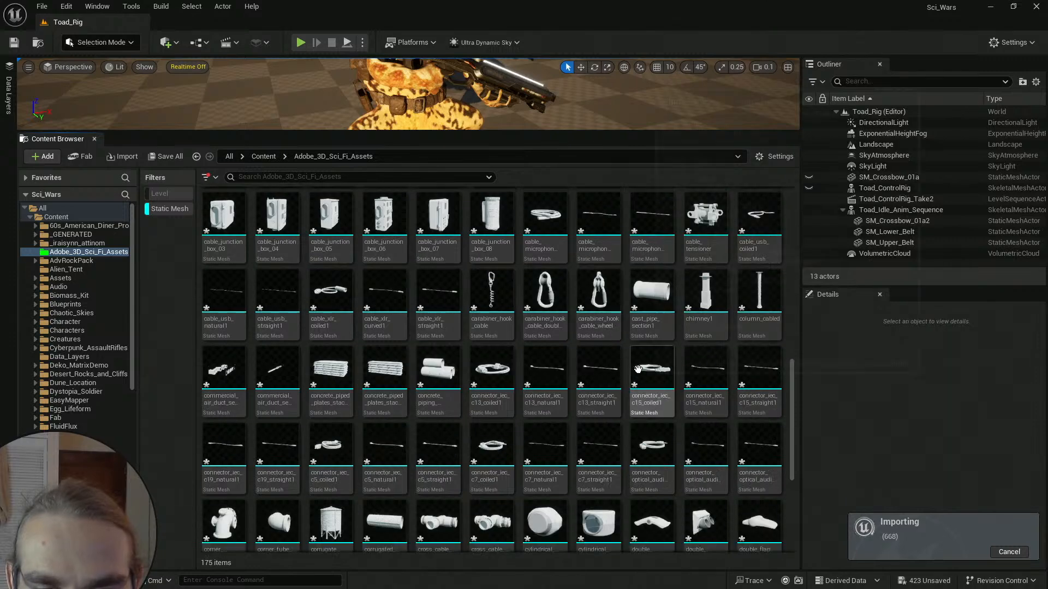
{"action": "scroll", "coordinate": [636, 369], "scroll_direction": "up", "scroll_amount": 2}
{"action": "scroll", "coordinate": [637, 369], "scroll_direction": "down", "scroll_amount": 2}
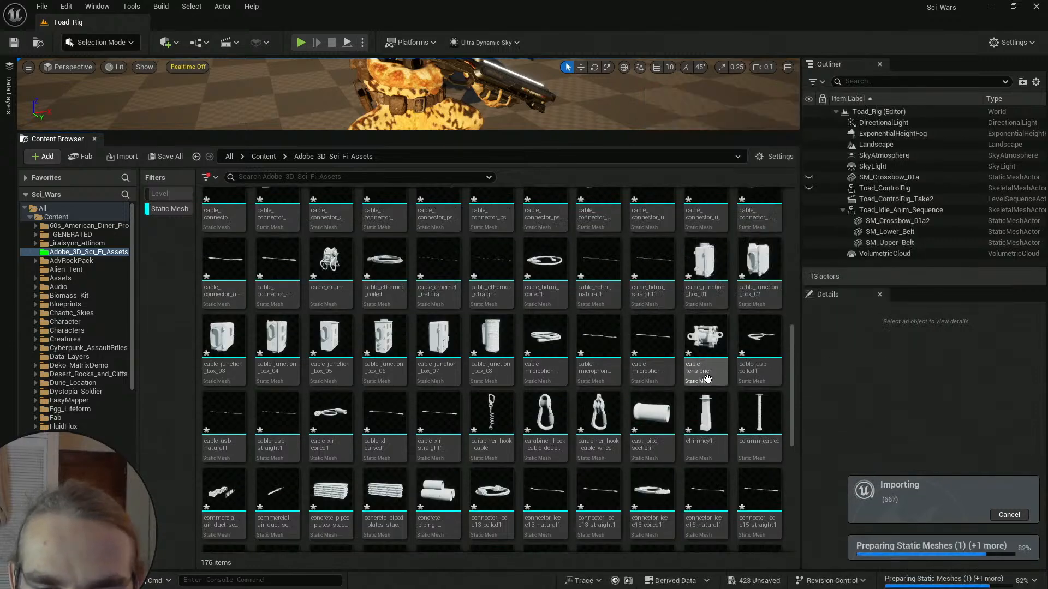
{"action": "scroll", "coordinate": [682, 369], "scroll_direction": "up", "scroll_amount": 5}
{"action": "scroll", "coordinate": [702, 369], "scroll_direction": "up", "scroll_amount": 2}
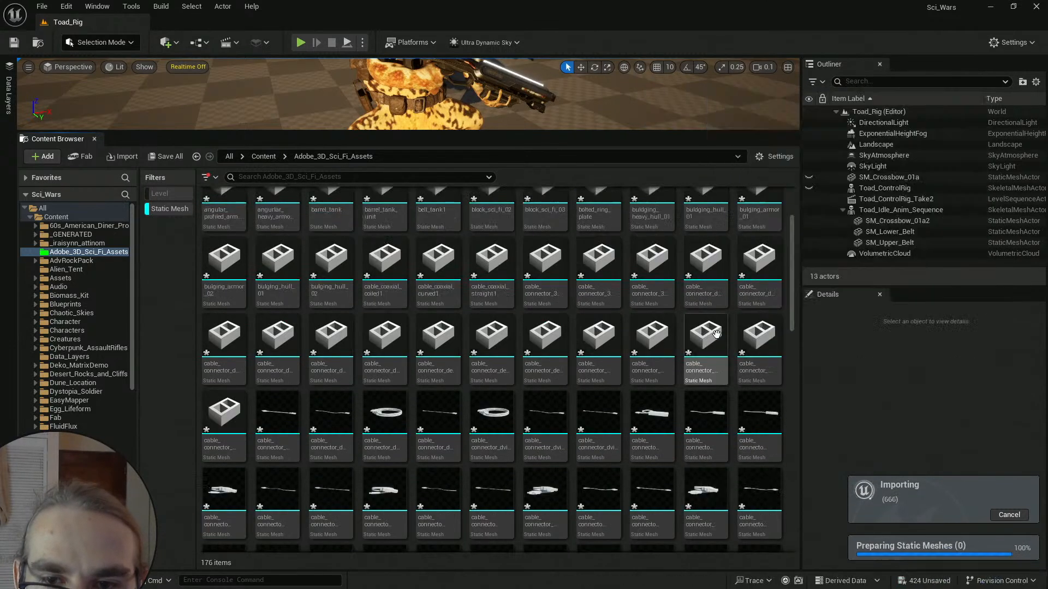
{"action": "left_click_drag", "start_coordinate": [792, 297], "coordinate": [791, 245]}
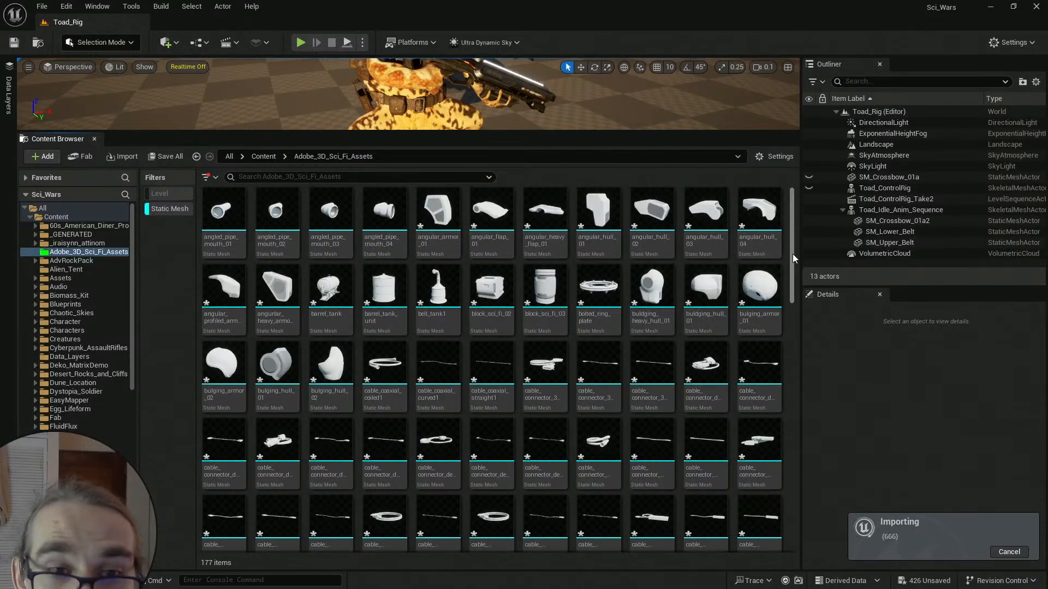
Check the newest meshes down to the S-shaped engine pipes and shrink the Content Browser to give the viewport more room.
{"action": "left_click_drag", "start_coordinate": [790, 267], "coordinate": [793, 522]}
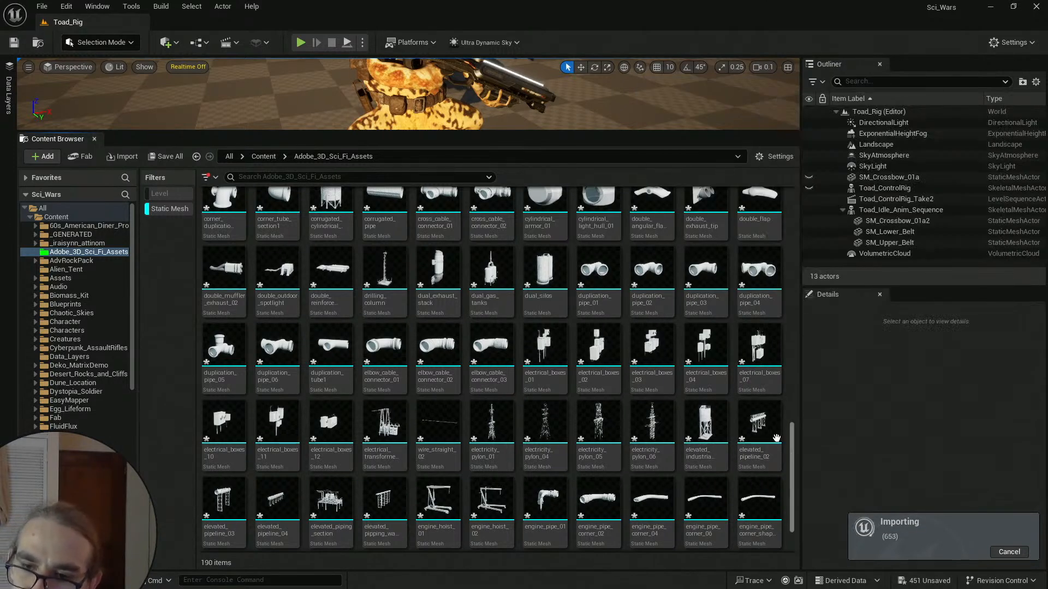
{"action": "scroll", "coordinate": [682, 404], "scroll_direction": "up", "scroll_amount": 1}
{"action": "scroll", "coordinate": [682, 404], "scroll_direction": "down", "scroll_amount": 3}
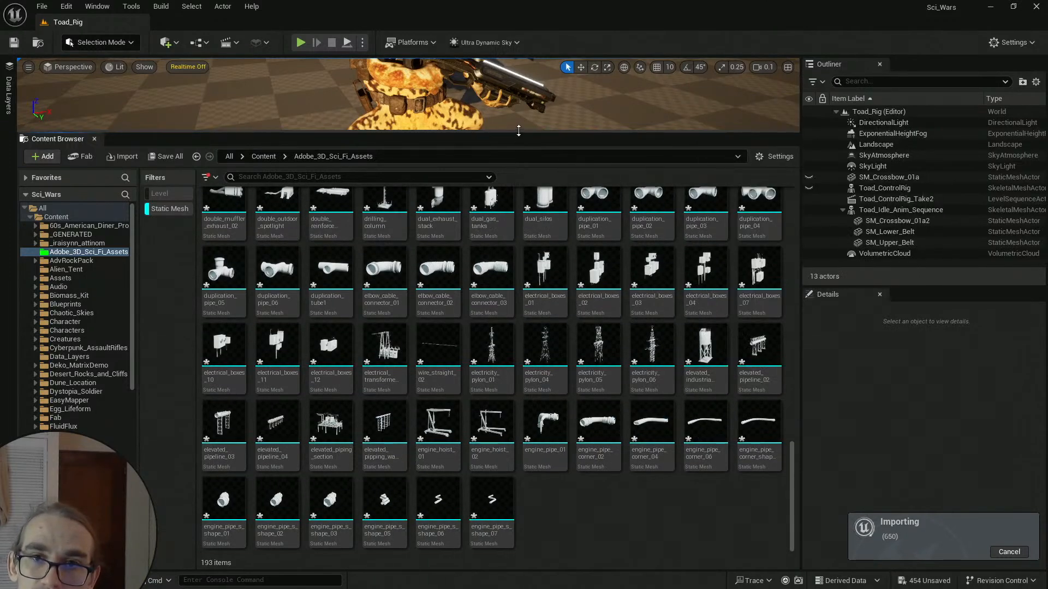
{"action": "left_click_drag", "start_coordinate": [518, 131], "coordinate": [528, 334]}
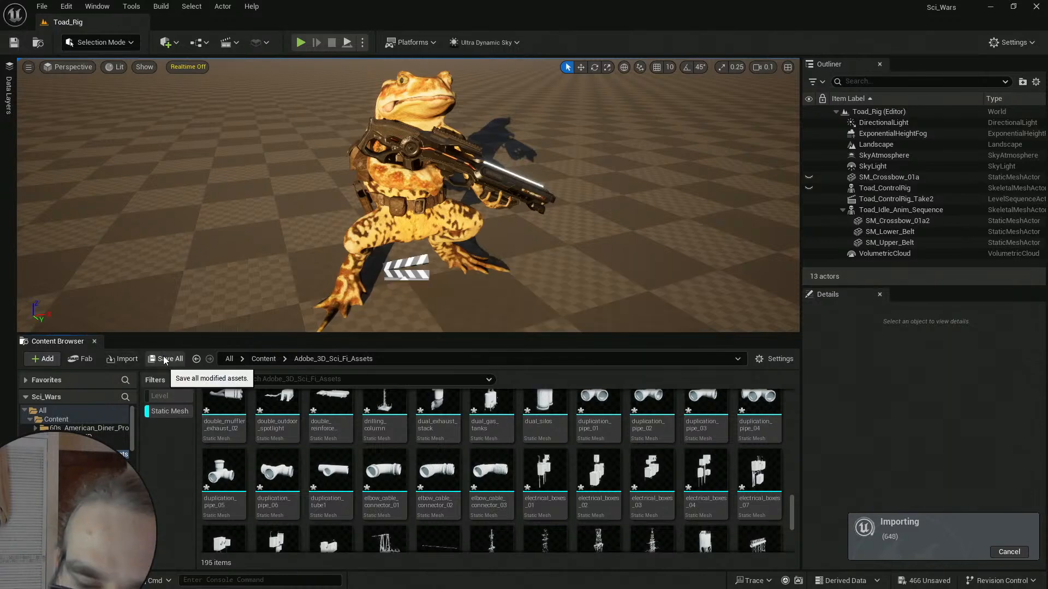
Examine the incoming engine hoists, engine pipe sets, engines and engine wire pieces, comparing them with the earlier exhaust and connector meshes.
{"action": "scroll", "coordinate": [752, 485], "scroll_direction": "down", "scroll_amount": 3}
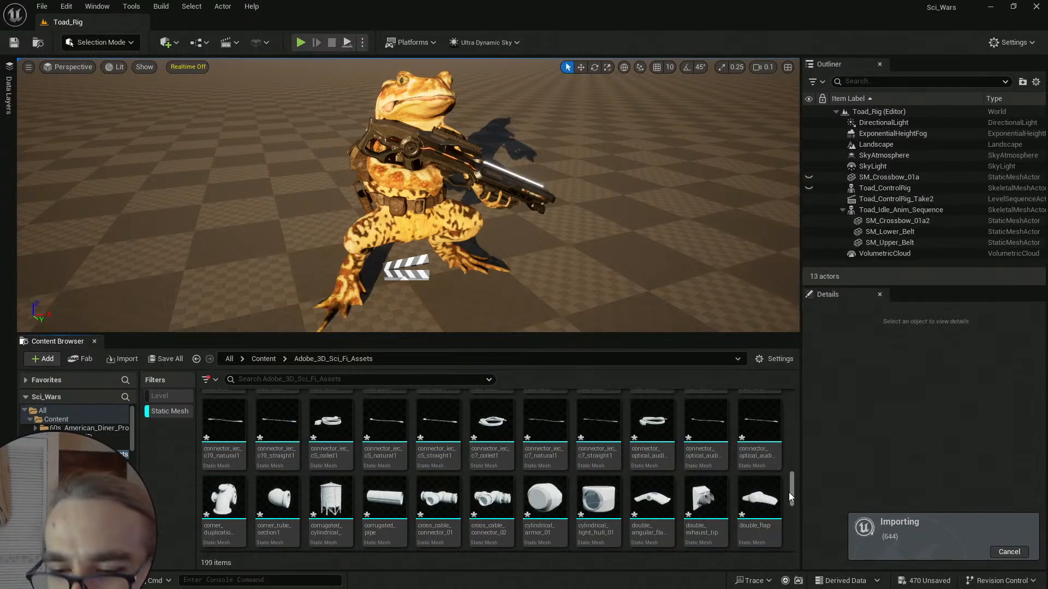
{"action": "left_click_drag", "start_coordinate": [789, 493], "coordinate": [797, 545]}
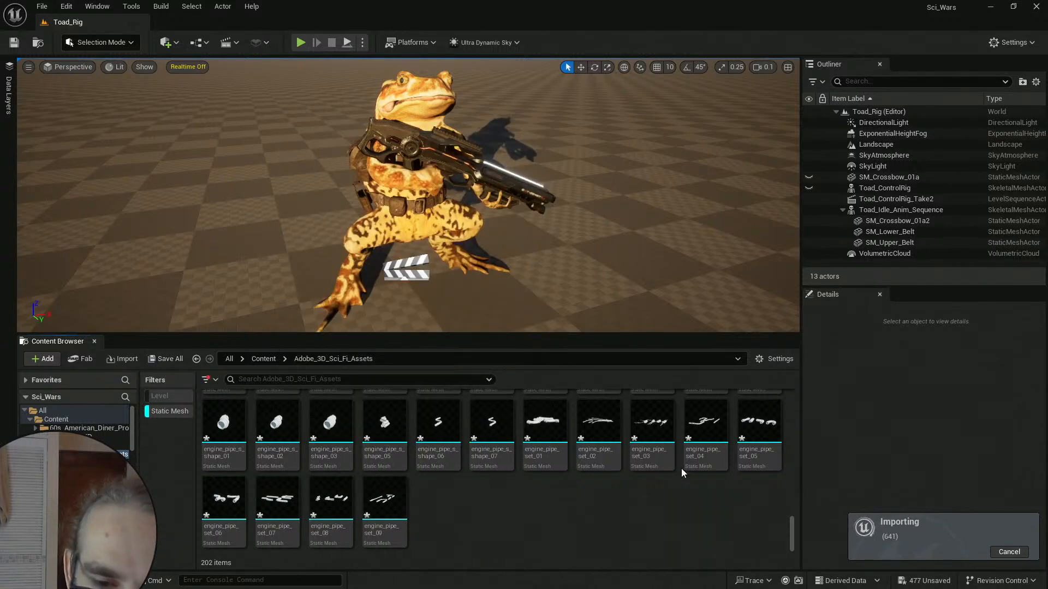
{"action": "left_click_drag", "start_coordinate": [791, 532], "coordinate": [787, 401]}
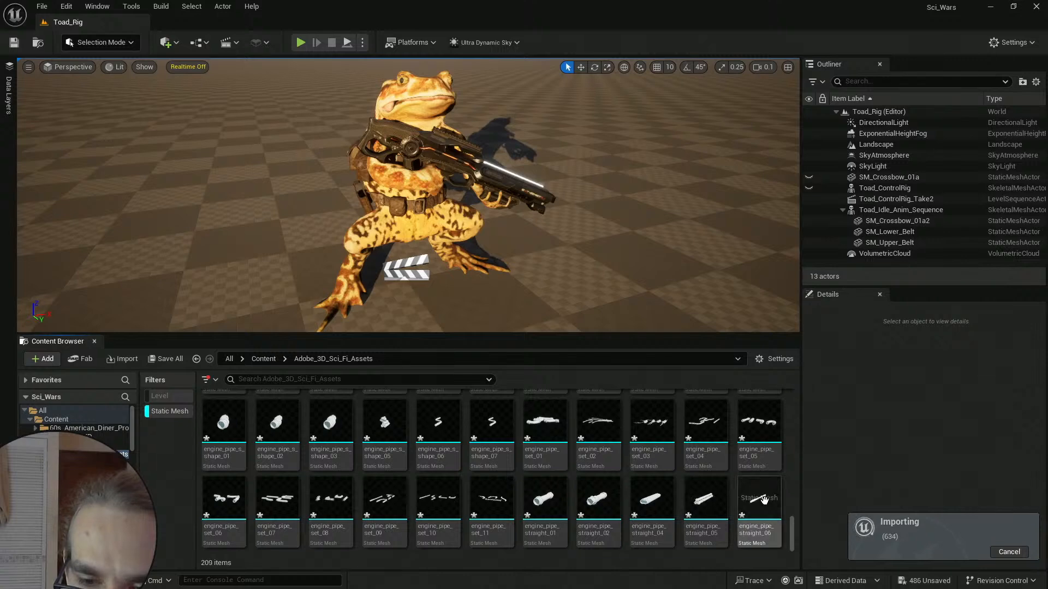
{"action": "scroll", "coordinate": [710, 491], "scroll_direction": "up", "scroll_amount": 1}
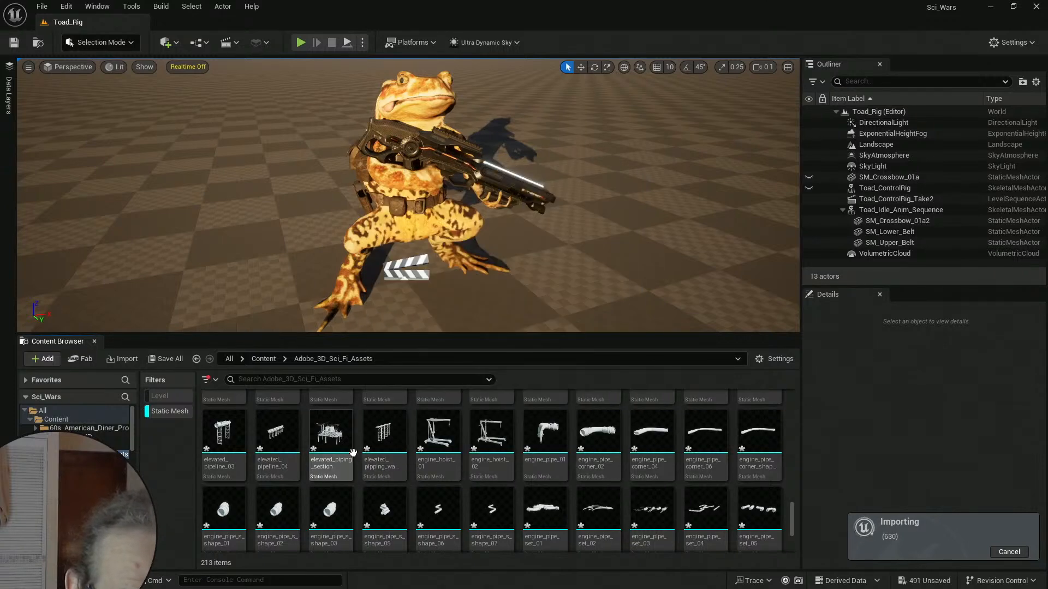
{"action": "mouse_move", "coordinate": [350, 448]}
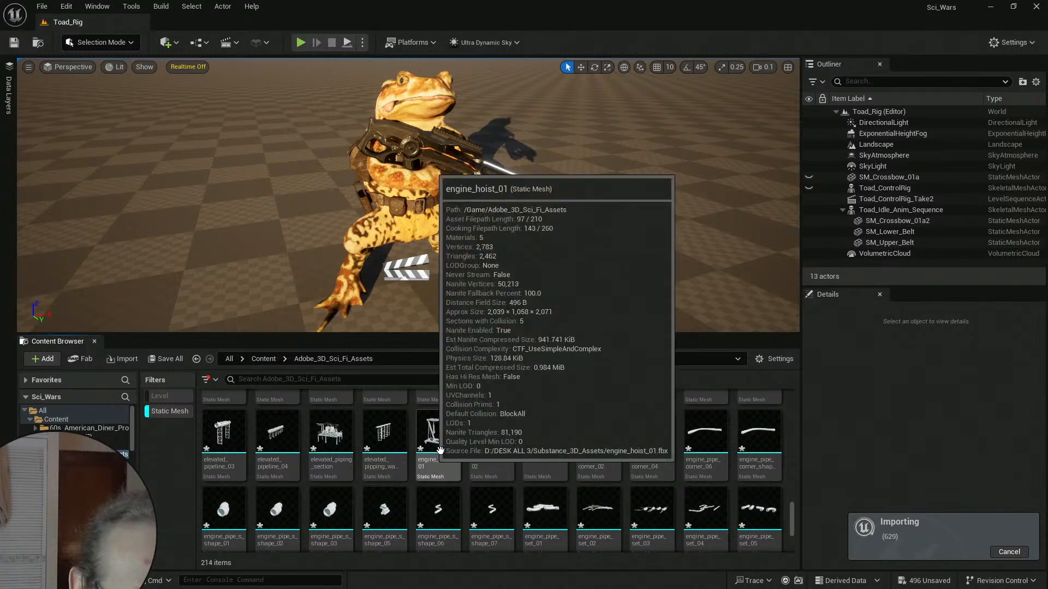
{"action": "scroll", "coordinate": [443, 469], "scroll_direction": "up", "scroll_amount": 1}
{"action": "scroll", "coordinate": [446, 473], "scroll_direction": "up", "scroll_amount": 3}
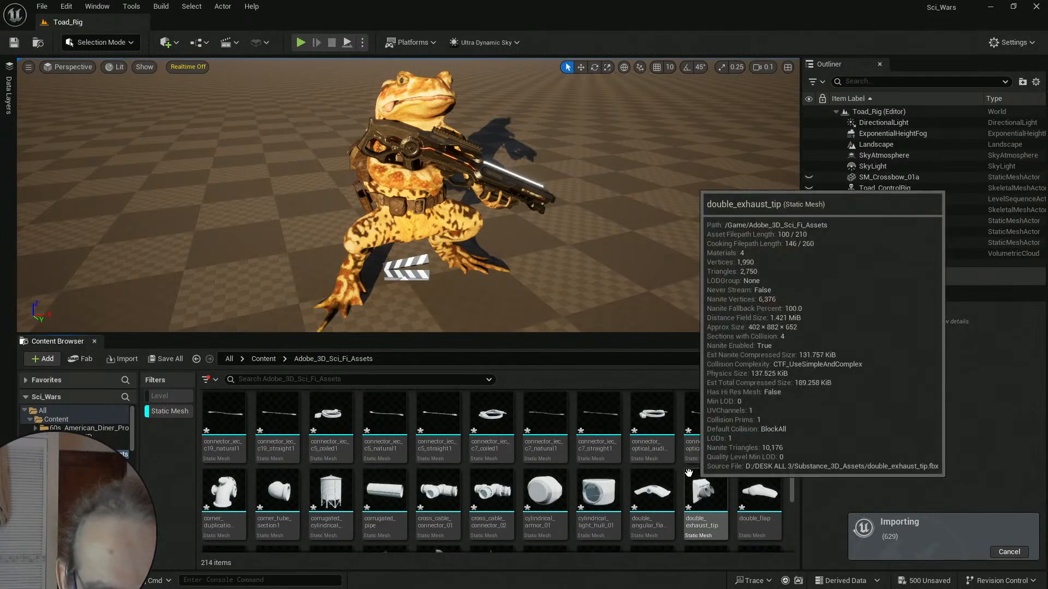
{"action": "scroll", "coordinate": [671, 469], "scroll_direction": "down", "scroll_amount": 5}
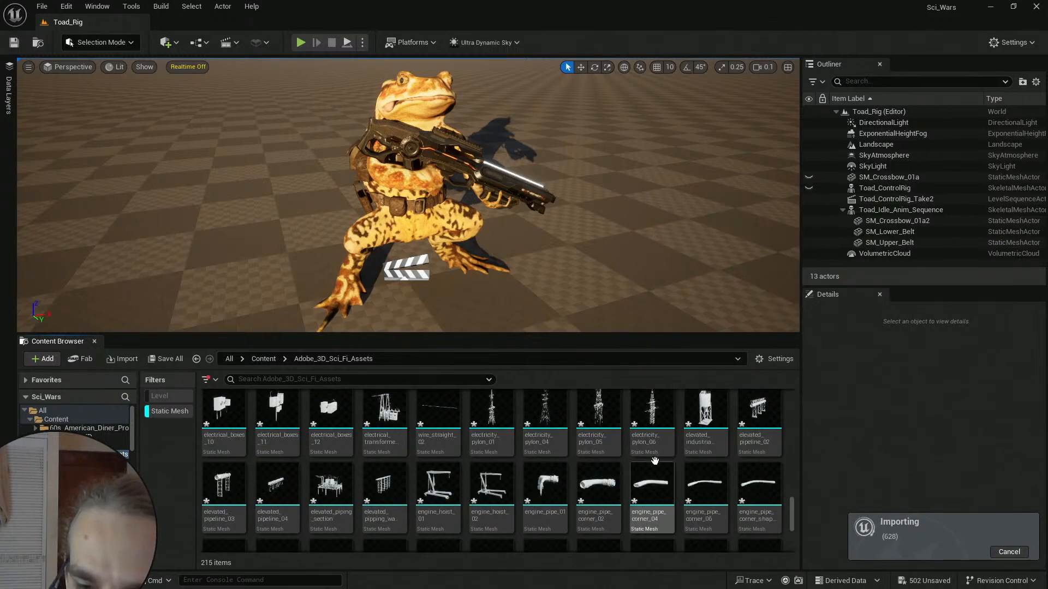
{"action": "scroll", "coordinate": [652, 469], "scroll_direction": "down", "scroll_amount": 5}
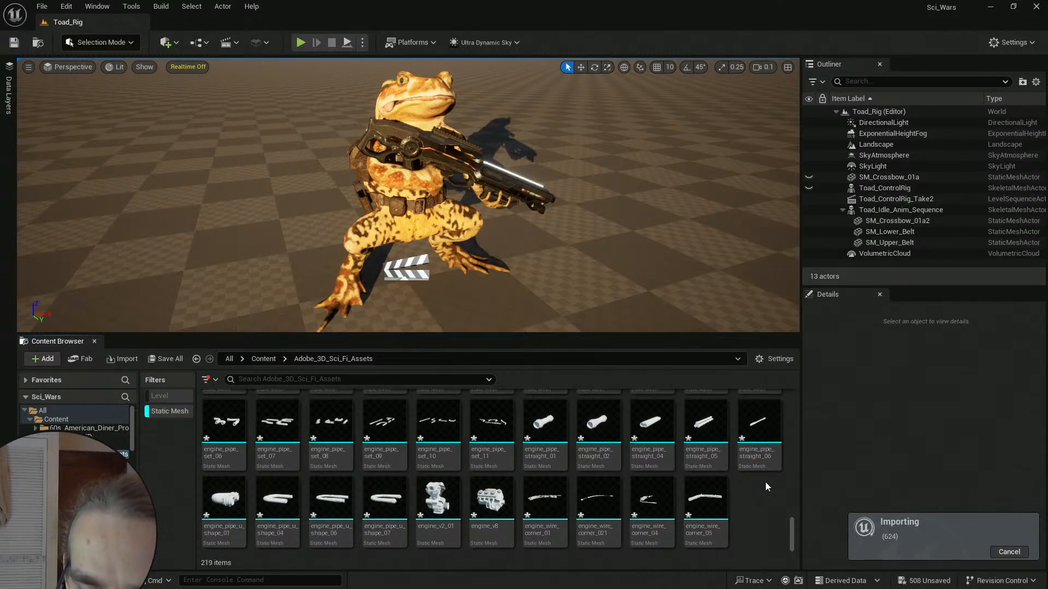
{"action": "scroll", "coordinate": [724, 448], "scroll_direction": "down", "scroll_amount": 1}
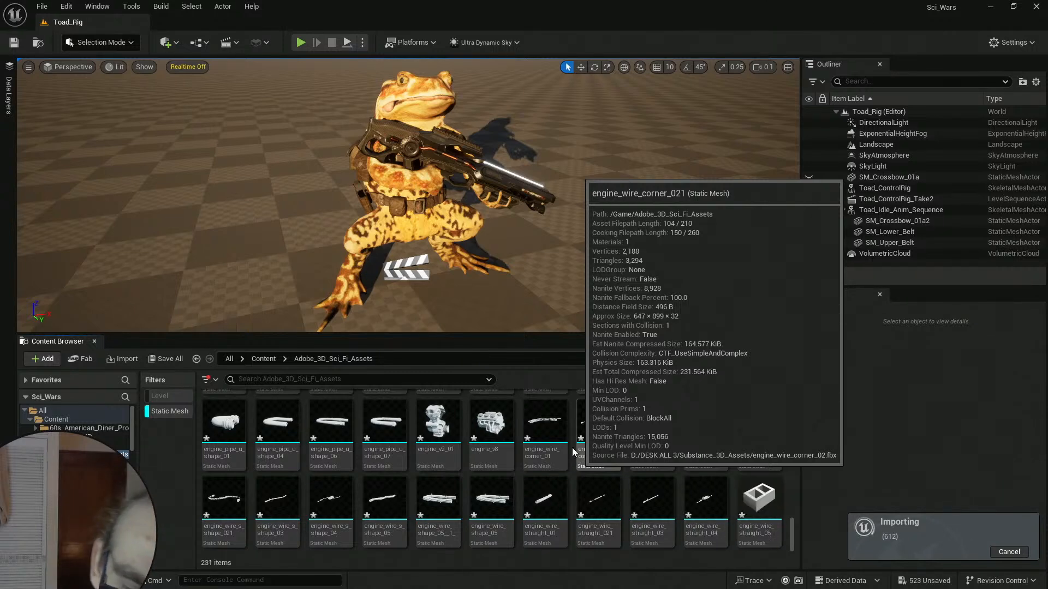
Review the static meshes from the first angled pipe mouths through the cable junction boxes to the newest exhausts and factory chimneys.
{"action": "scroll", "coordinate": [756, 498], "scroll_direction": "up", "scroll_amount": 20}
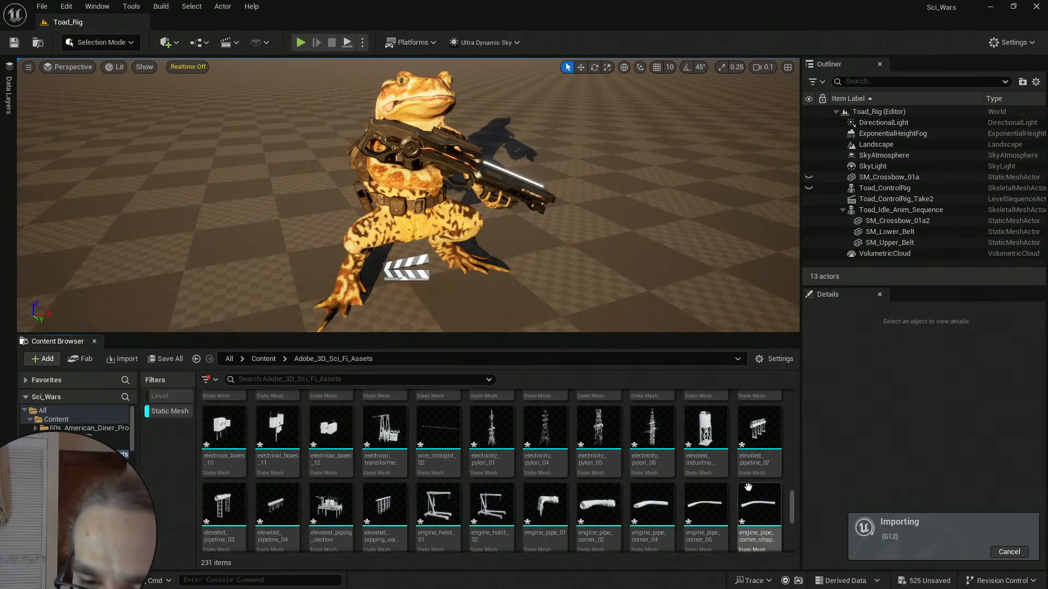
{"action": "left_click_drag", "start_coordinate": [791, 480], "coordinate": [791, 403]}
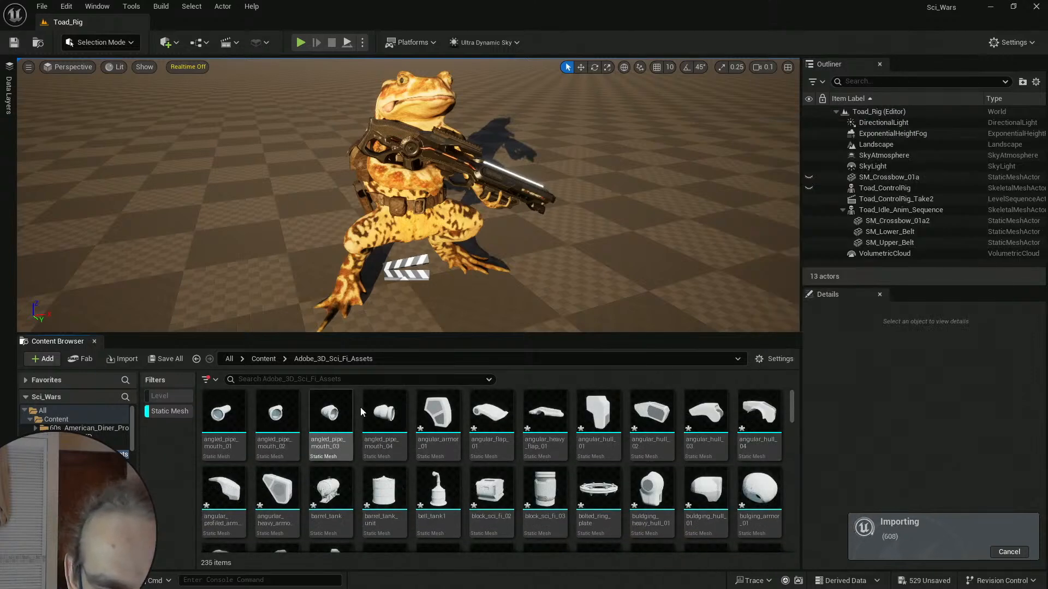
{"action": "scroll", "coordinate": [415, 431], "scroll_direction": "down", "scroll_amount": 3}
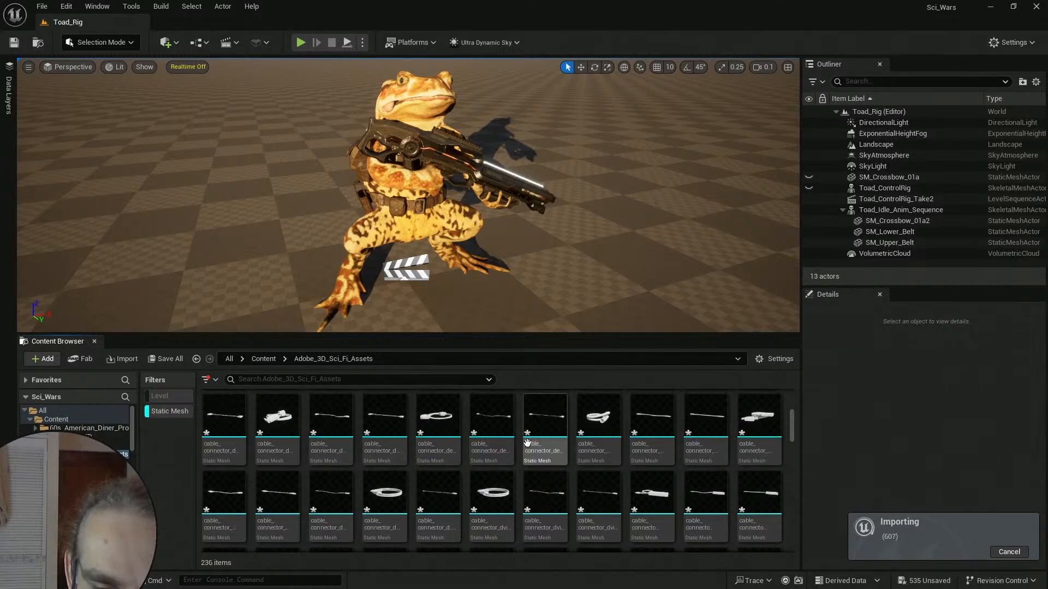
{"action": "scroll", "coordinate": [447, 434], "scroll_direction": "down", "scroll_amount": 3}
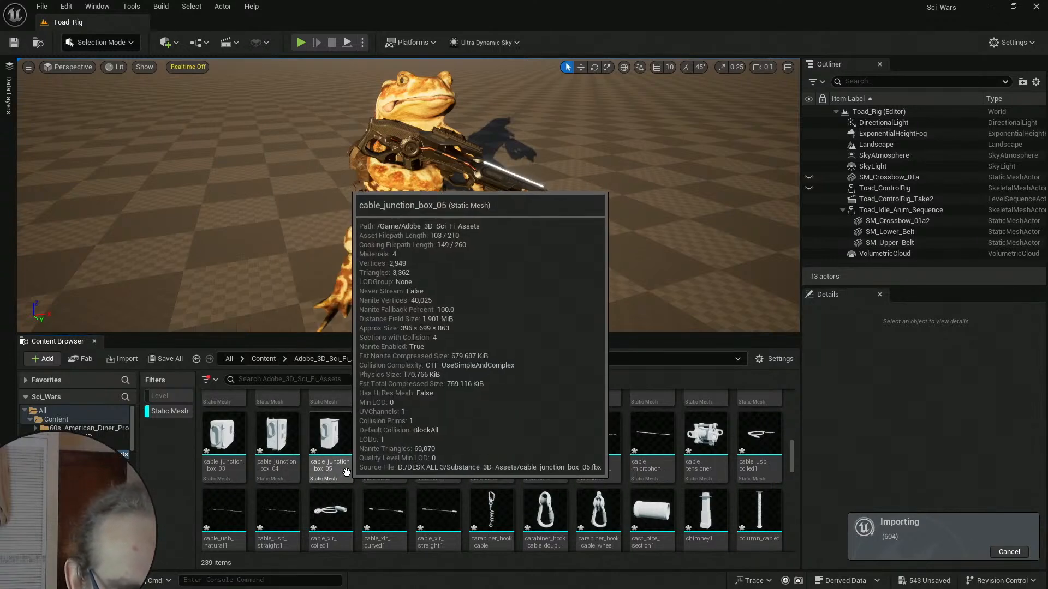
{"action": "scroll", "coordinate": [415, 470], "scroll_direction": "up", "scroll_amount": 2}
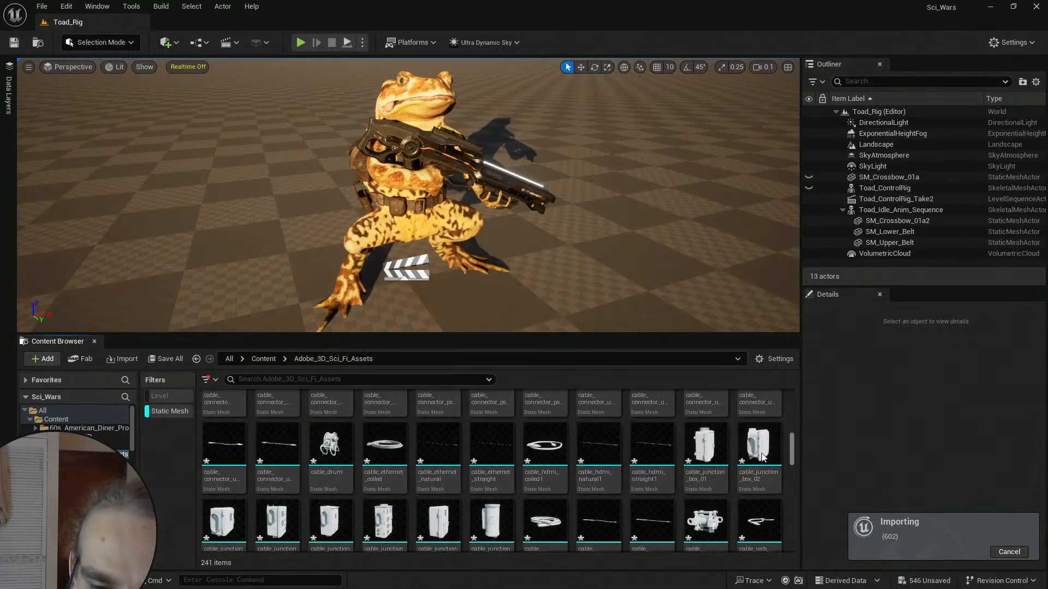
{"action": "scroll", "coordinate": [576, 468], "scroll_direction": "down", "scroll_amount": 4}
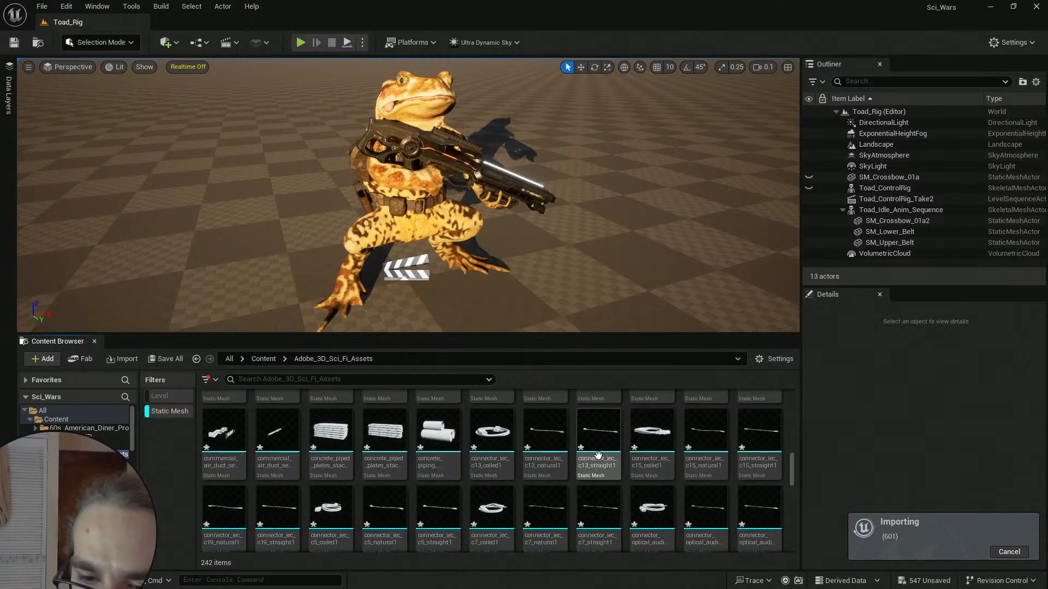
{"action": "scroll", "coordinate": [598, 455], "scroll_direction": "down", "scroll_amount": 10}
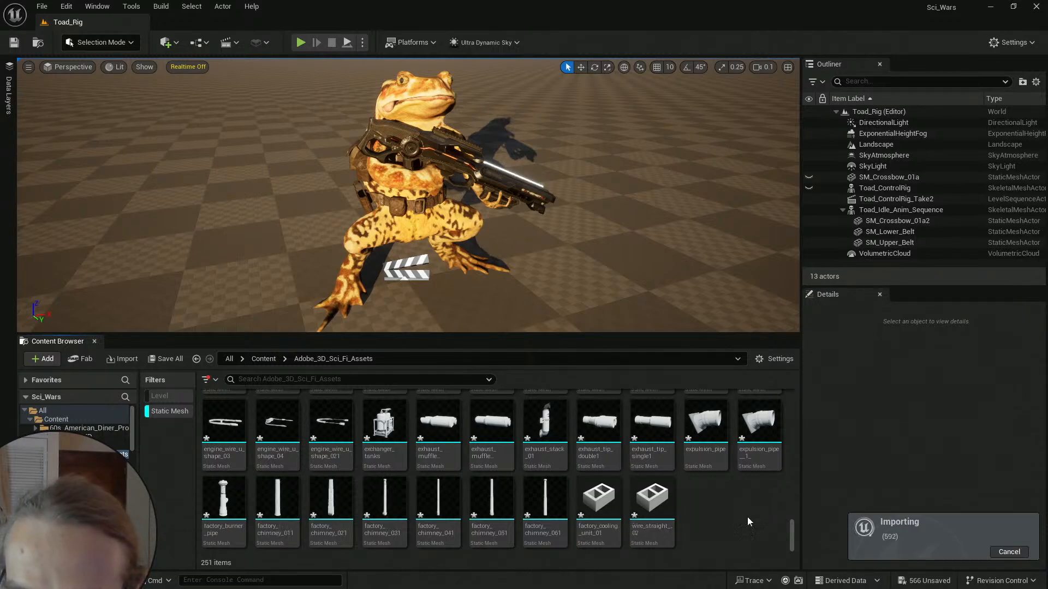
Examine the incoming factory cooling units, wall electrical pieces, flat hulls, funnel tube and gantry crane meshes, comparing them with the engine wires.
{"action": "scroll", "coordinate": [720, 475], "scroll_direction": "up", "scroll_amount": 3}
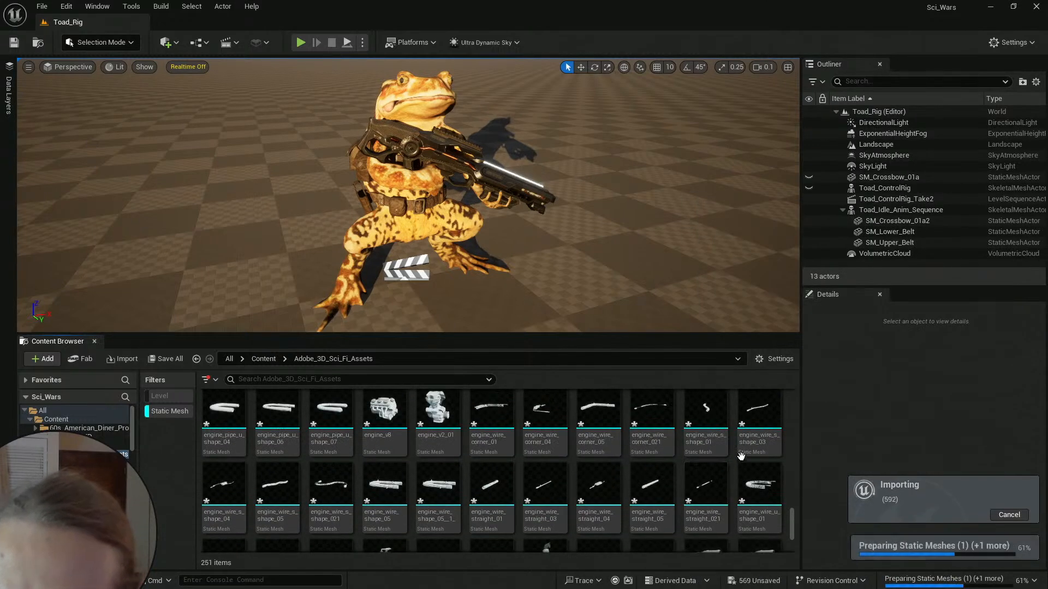
{"action": "scroll", "coordinate": [709, 459], "scroll_direction": "down", "scroll_amount": 3}
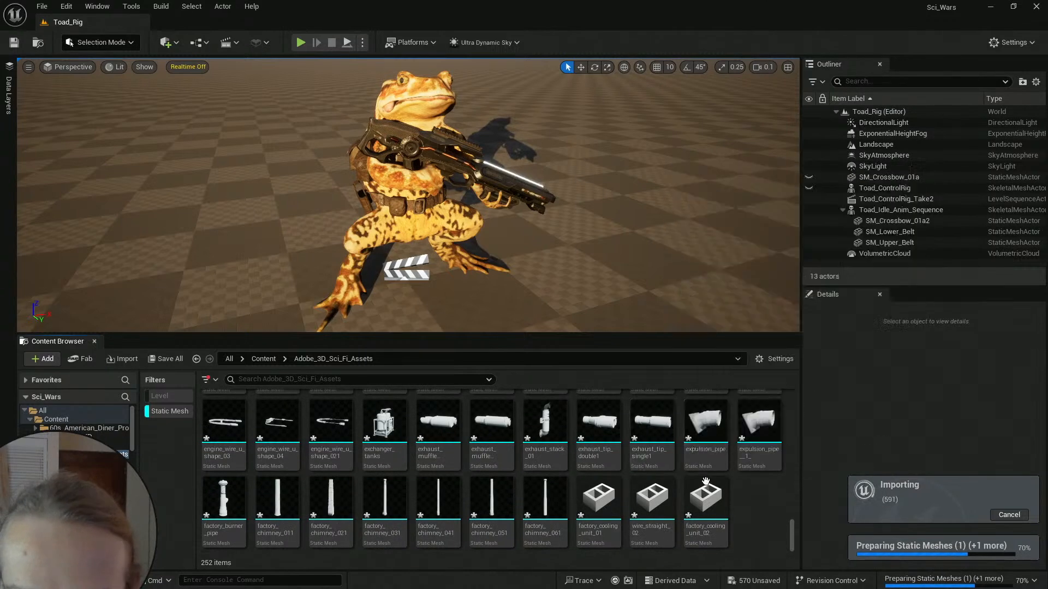
{"action": "mouse_move", "coordinate": [706, 481]}
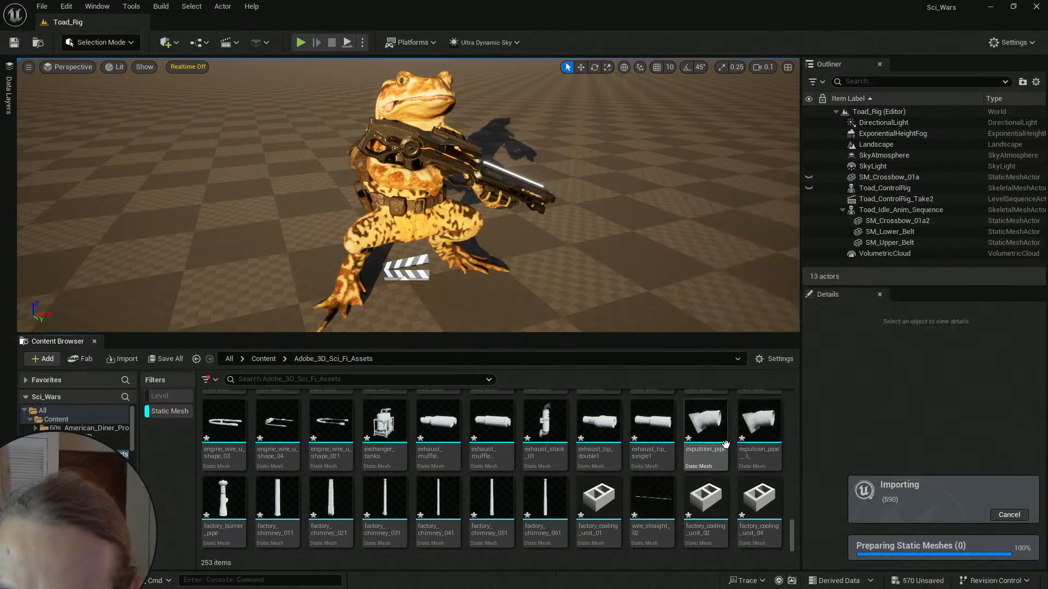
{"action": "mouse_move", "coordinate": [725, 444]}
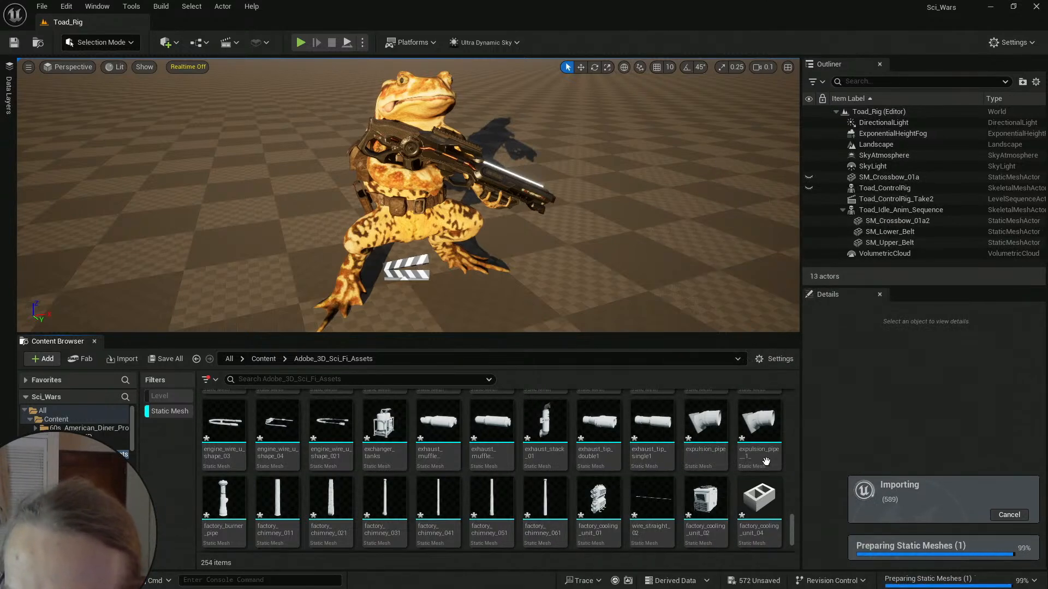
{"action": "scroll", "coordinate": [705, 461], "scroll_direction": "down", "scroll_amount": 1}
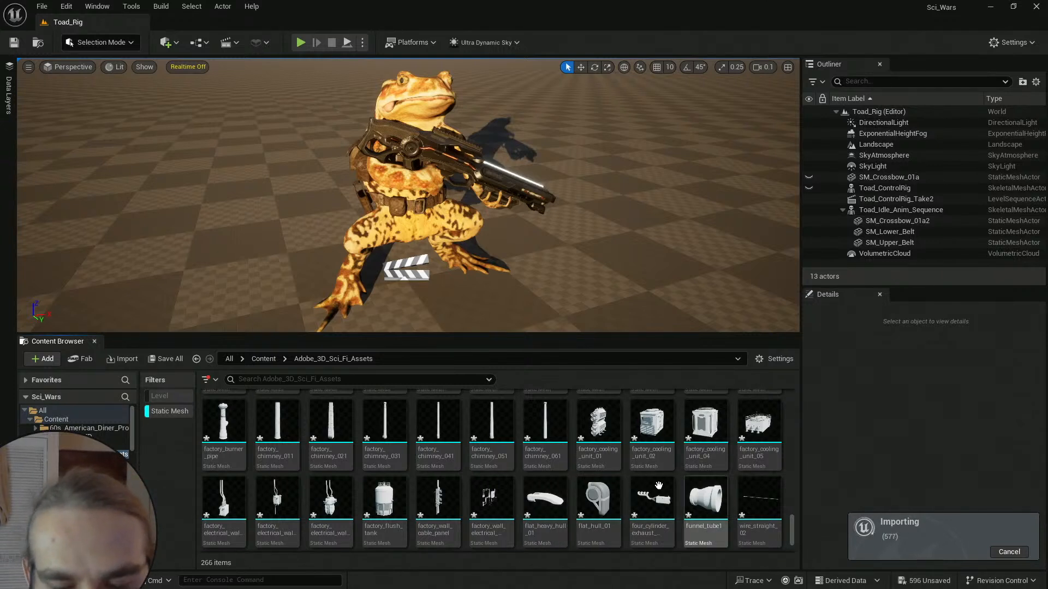
{"action": "mouse_move", "coordinate": [654, 461]}
{"action": "scroll", "coordinate": [654, 462], "scroll_direction": "down", "scroll_amount": 1}
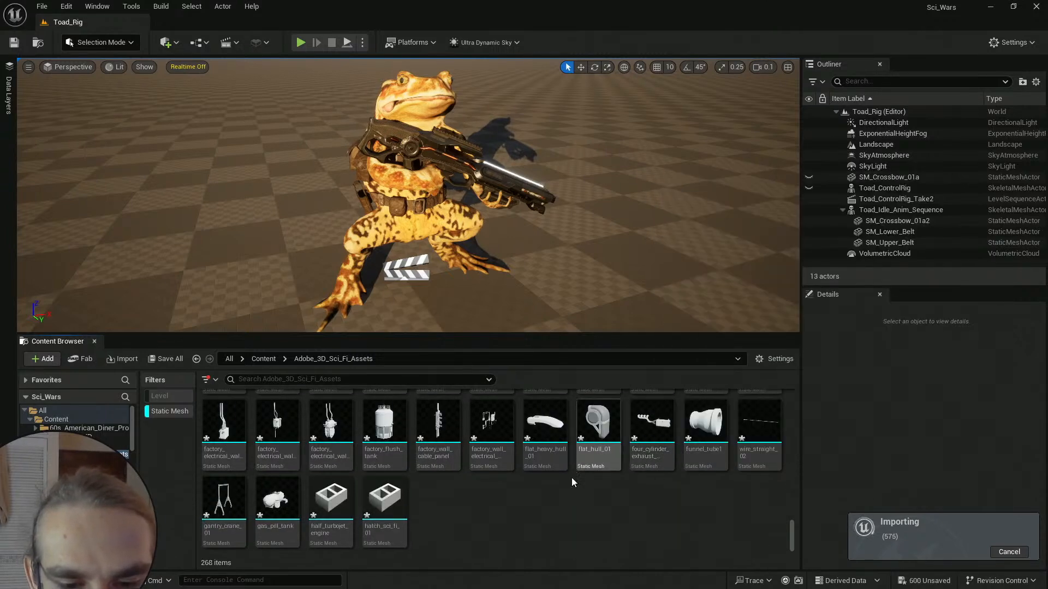
{"action": "mouse_move", "coordinate": [696, 457]}
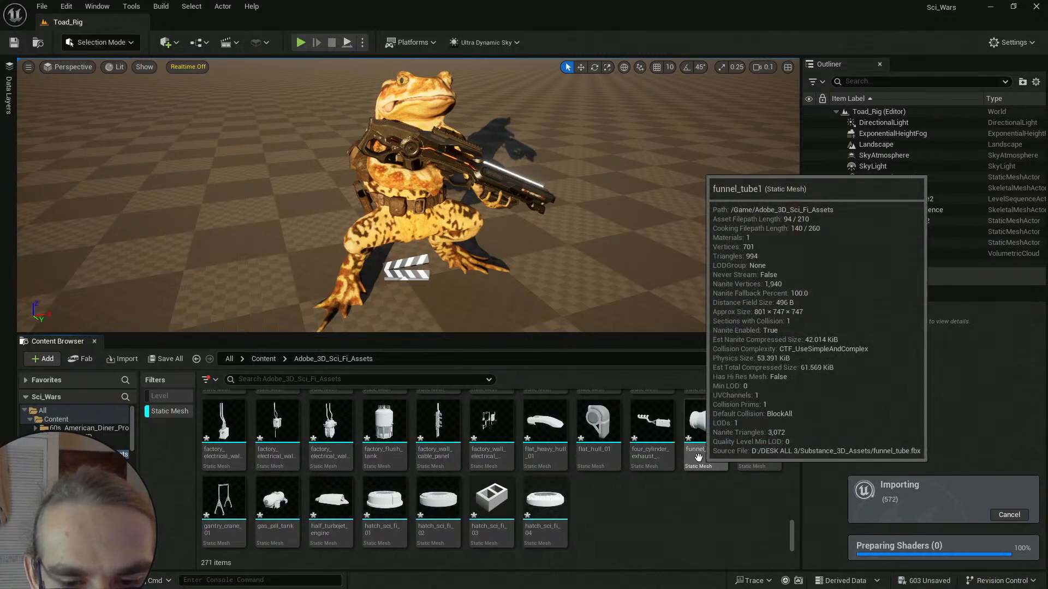
Recheck the wall electrical setup, factory chimneys and engine wires, and look over the newly imported sci-fi hatch meshes.
{"action": "scroll", "coordinate": [491, 431], "scroll_direction": "up", "scroll_amount": 1}
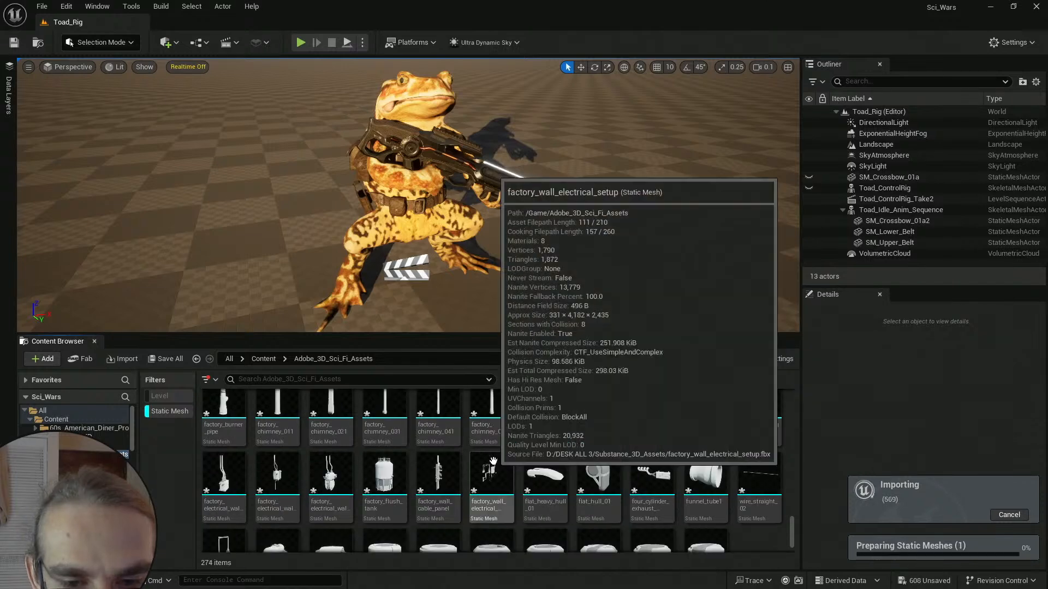
{"action": "scroll", "coordinate": [576, 430], "scroll_direction": "up", "scroll_amount": 2}
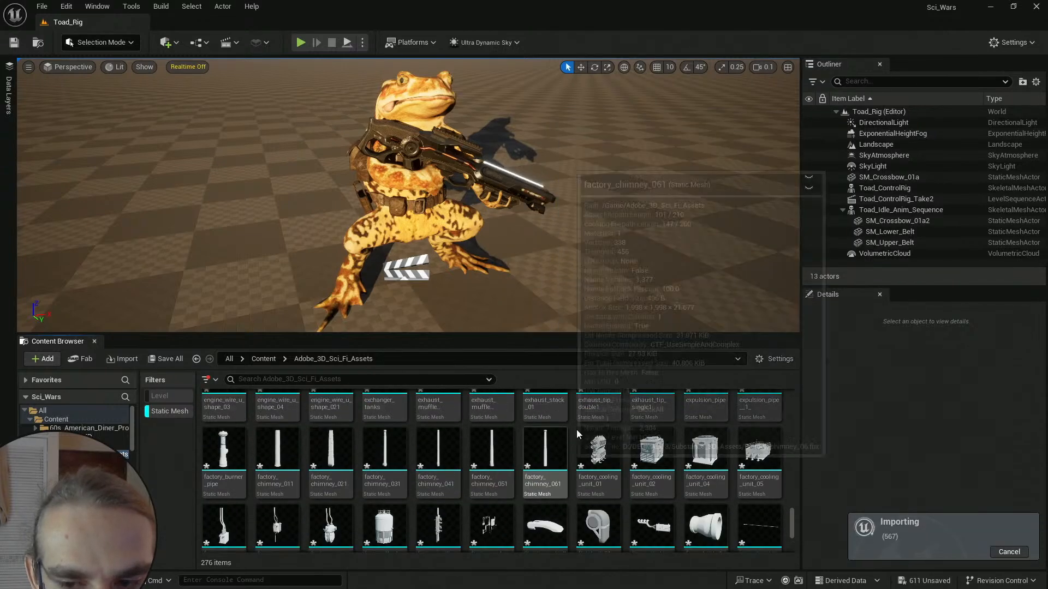
{"action": "scroll", "coordinate": [699, 457], "scroll_direction": "up", "scroll_amount": 1}
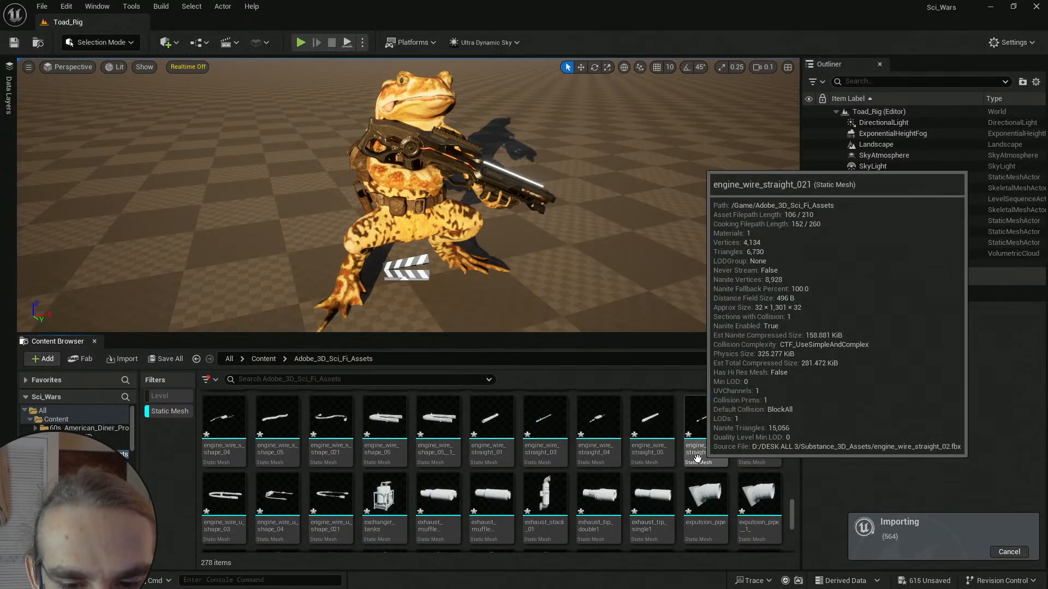
{"action": "scroll", "coordinate": [682, 478], "scroll_direction": "down", "scroll_amount": 2}
{"action": "scroll", "coordinate": [679, 474], "scroll_direction": "down", "scroll_amount": 1}
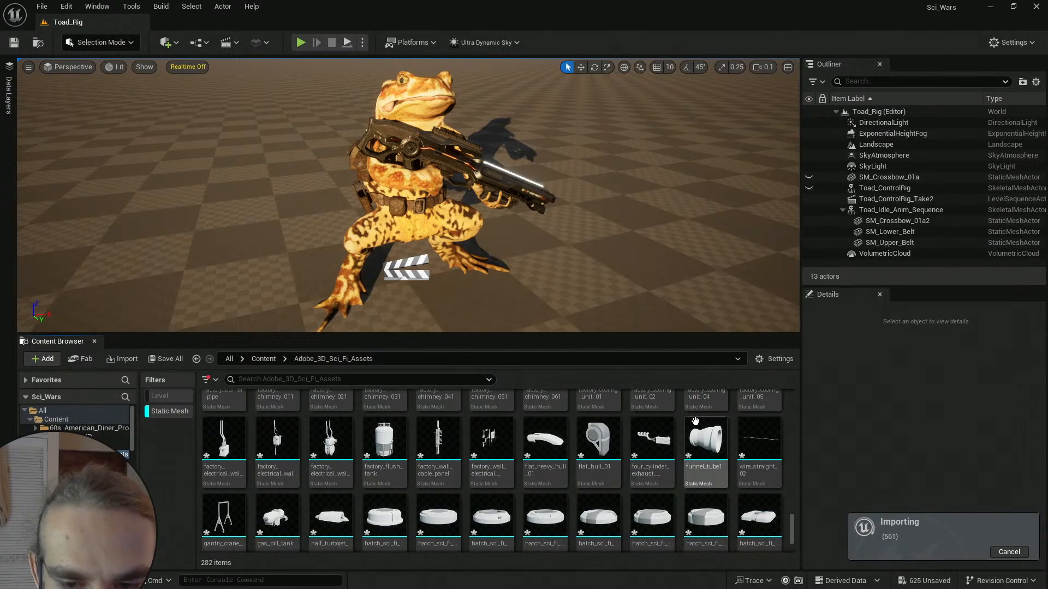
{"action": "scroll", "coordinate": [606, 450], "scroll_direction": "down", "scroll_amount": 1}
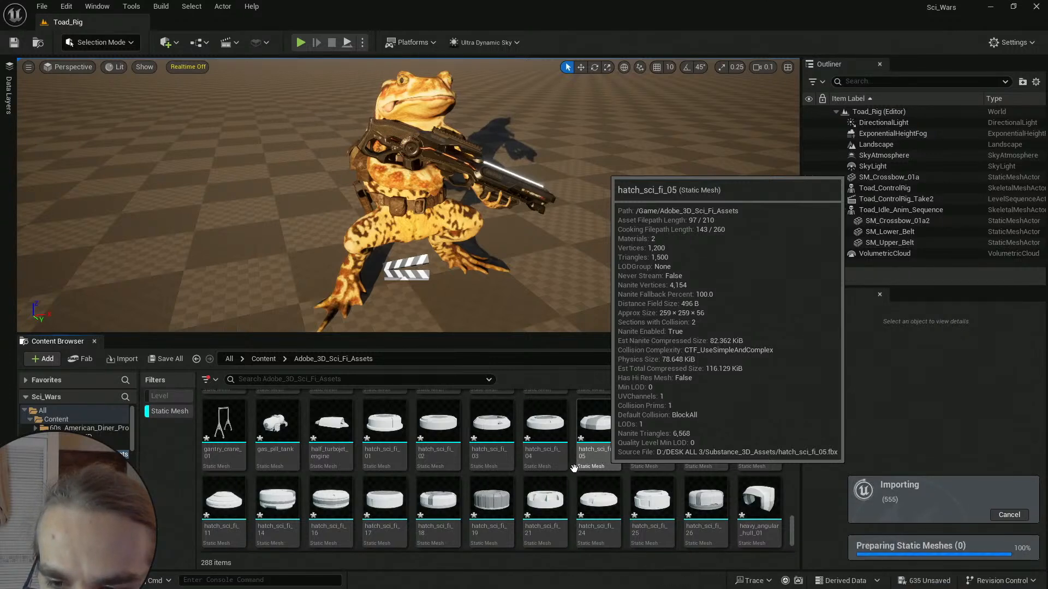
{"action": "scroll", "coordinate": [576, 467], "scroll_direction": "down", "scroll_amount": 2}
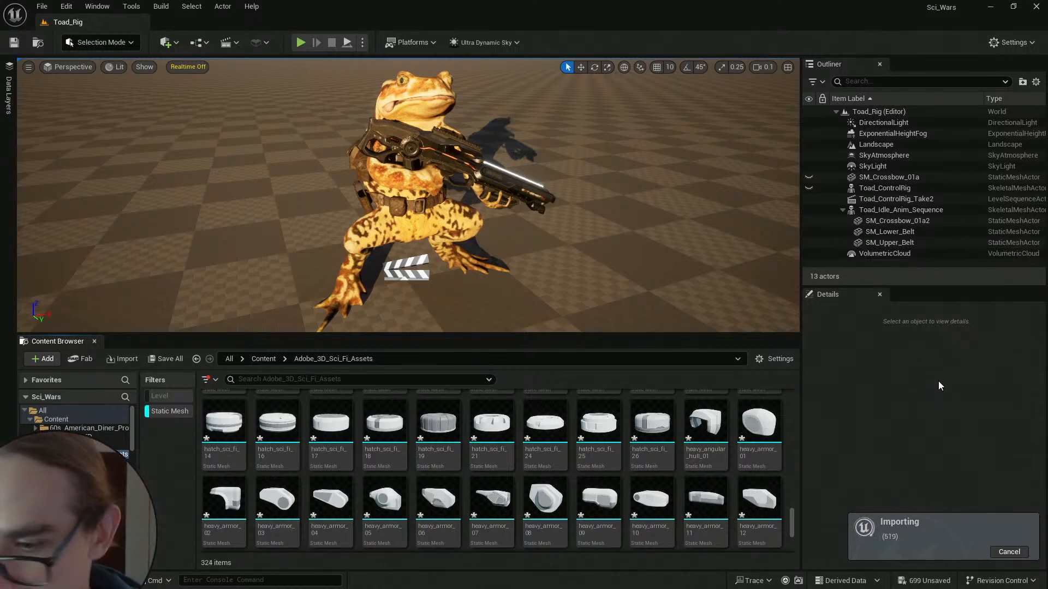
Inspect the heavy armor, flap and hull meshes along with the first industrial ducts, cable coil and tanks.
{"action": "mouse_move", "coordinate": [715, 455]}
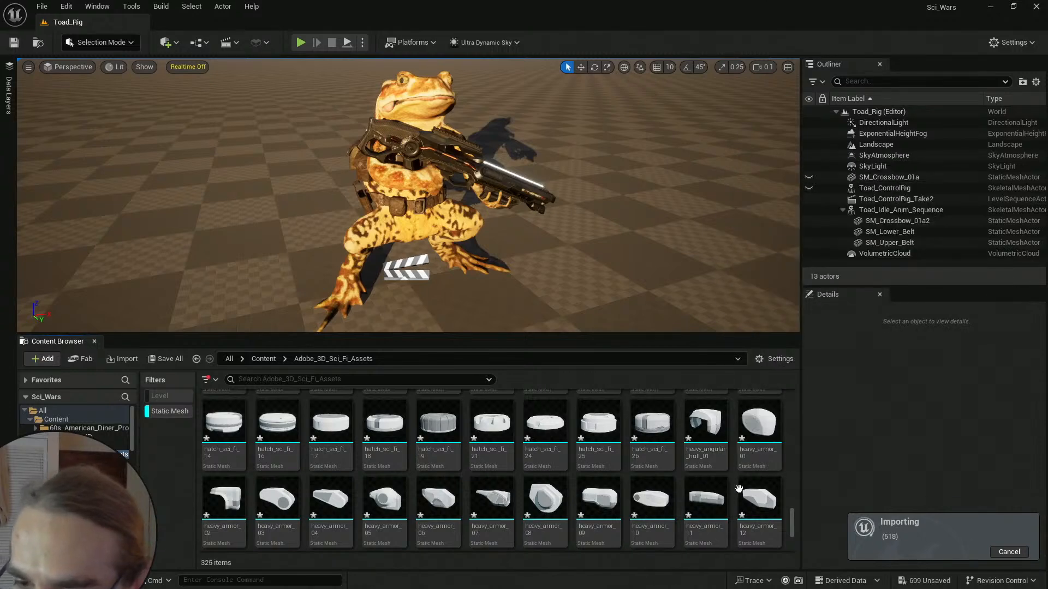
{"action": "scroll", "coordinate": [705, 504], "scroll_direction": "down", "scroll_amount": 3}
{"action": "scroll", "coordinate": [681, 503], "scroll_direction": "down", "scroll_amount": 1}
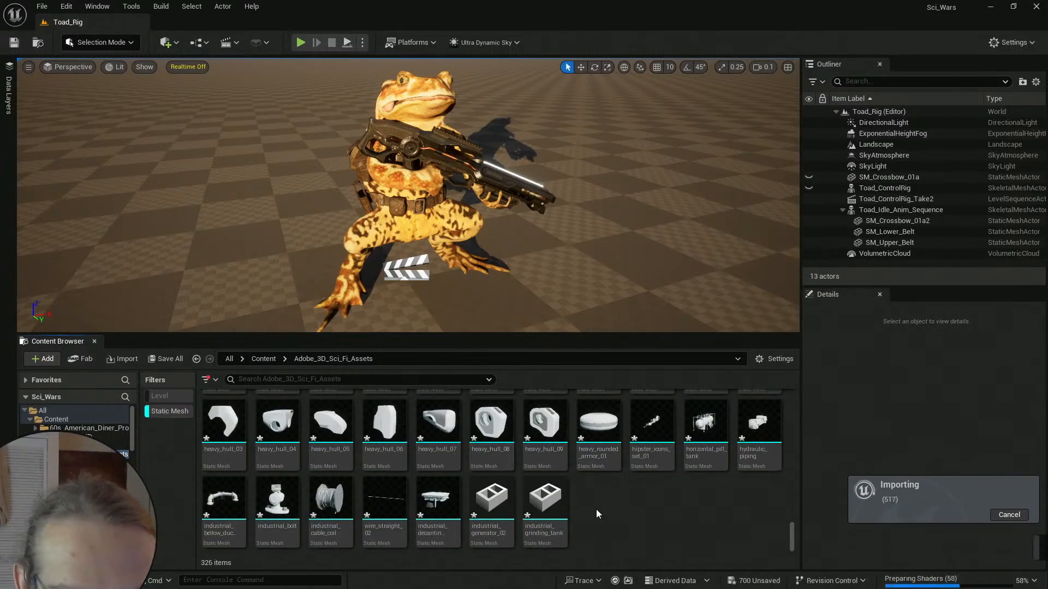
{"action": "scroll", "coordinate": [665, 486], "scroll_direction": "up", "scroll_amount": 4}
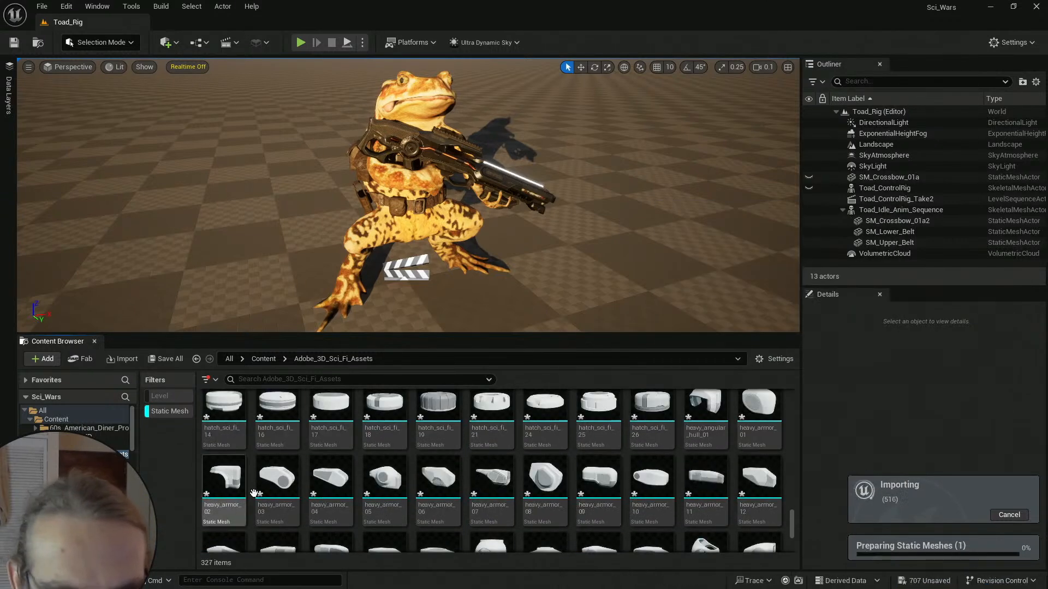
{"action": "scroll", "coordinate": [478, 508], "scroll_direction": "down", "scroll_amount": 1}
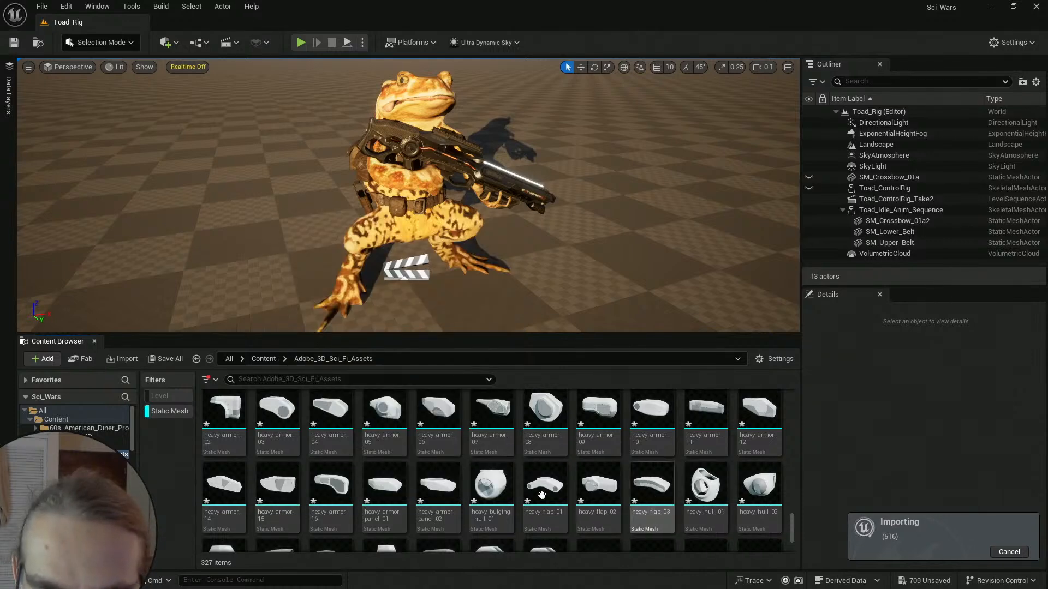
{"action": "scroll", "coordinate": [575, 492], "scroll_direction": "down", "scroll_amount": 2}
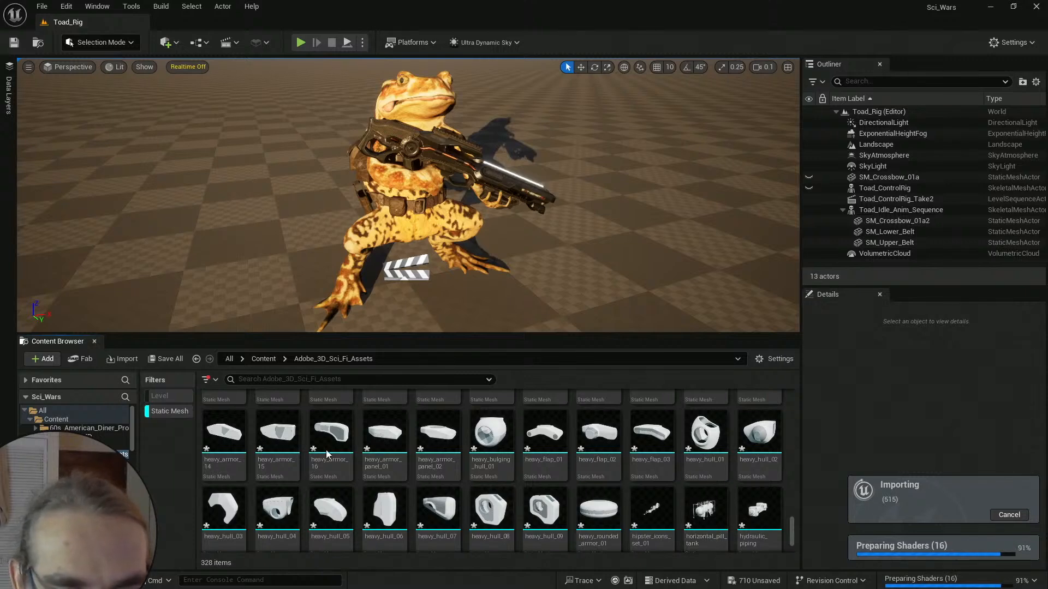
Review the earlier meshes back through the engine parts and IEC connectors to the cable connectors, and return to the newest industrial pipes.
{"action": "right_click_drag", "start_coordinate": [492, 436], "coordinate": [532, 499]}
{"action": "right_click_drag", "start_coordinate": [343, 436], "coordinate": [278, 479]}
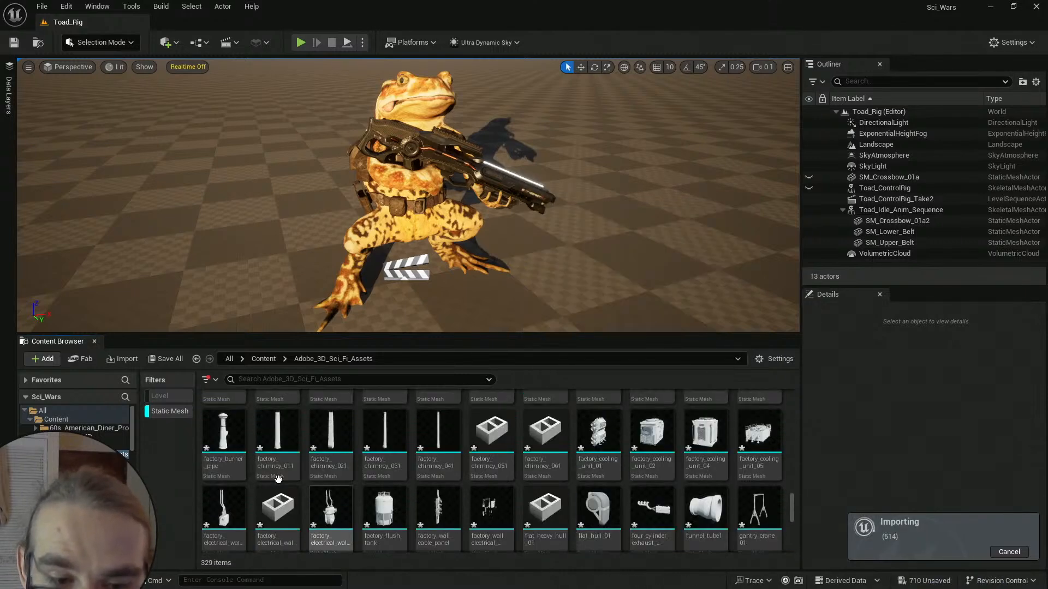
{"action": "scroll", "coordinate": [278, 479], "scroll_direction": "up", "scroll_amount": 2}
{"action": "scroll", "coordinate": [545, 448], "scroll_direction": "up", "scroll_amount": 7}
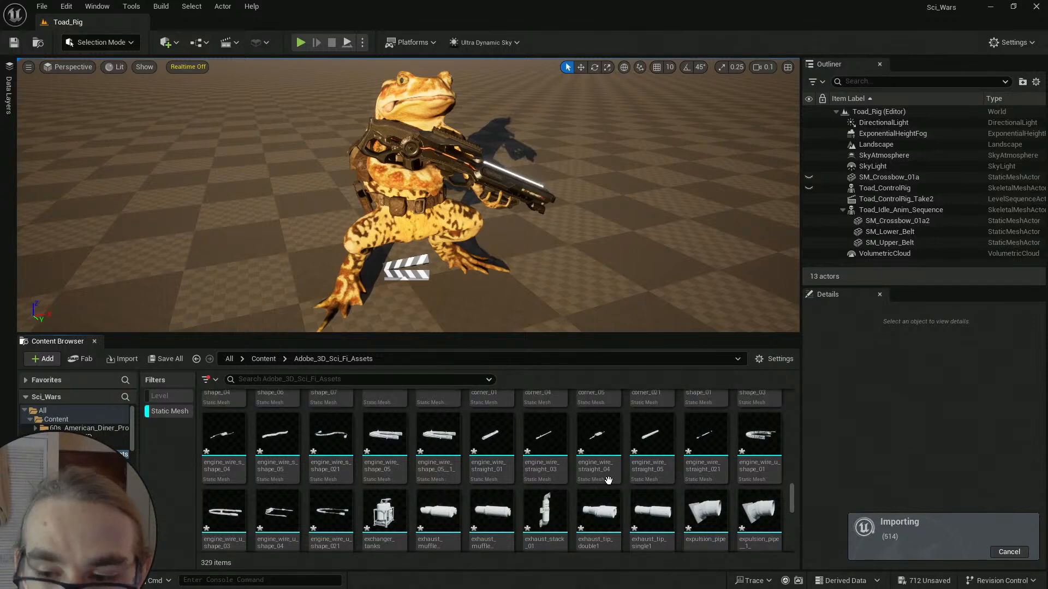
{"action": "scroll", "coordinate": [627, 479], "scroll_direction": "up", "scroll_amount": 1}
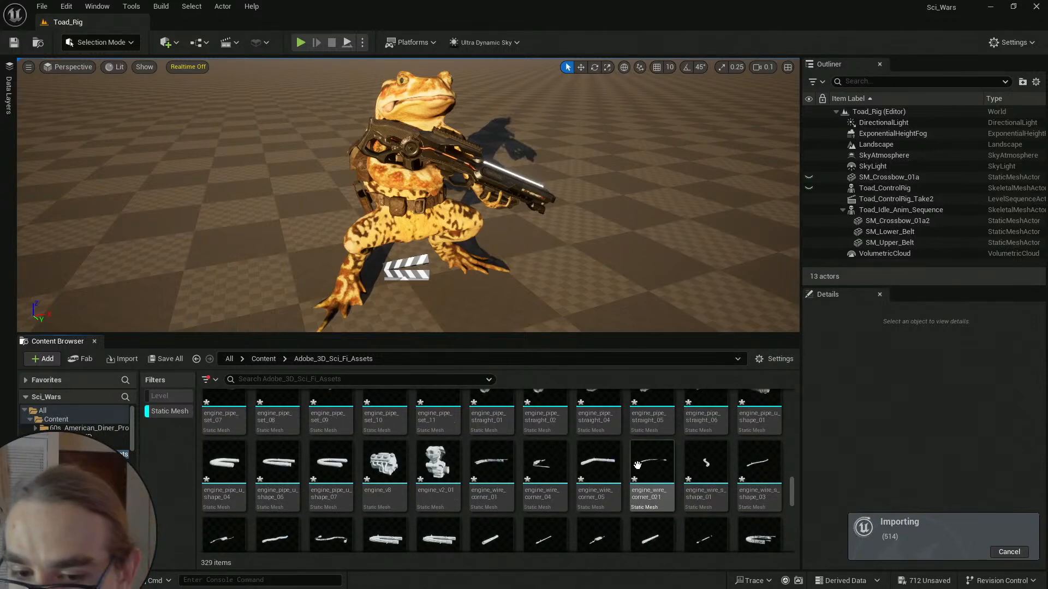
{"action": "scroll", "coordinate": [734, 465], "scroll_direction": "up", "scroll_amount": 8}
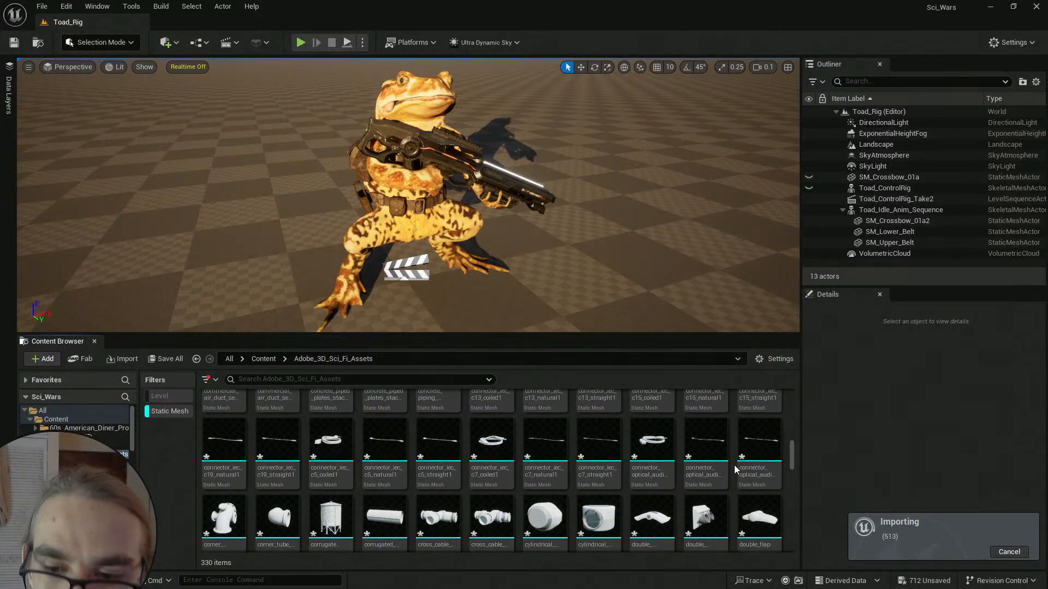
{"action": "scroll", "coordinate": [734, 465], "scroll_direction": "up", "scroll_amount": 6}
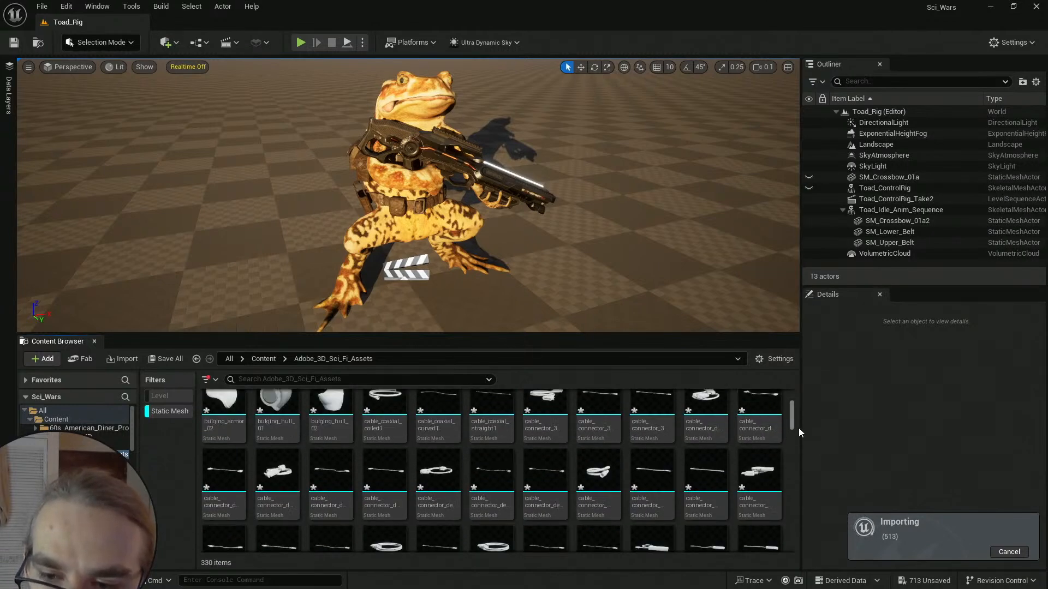
{"action": "scroll", "coordinate": [790, 417], "scroll_direction": "down", "scroll_amount": 1}
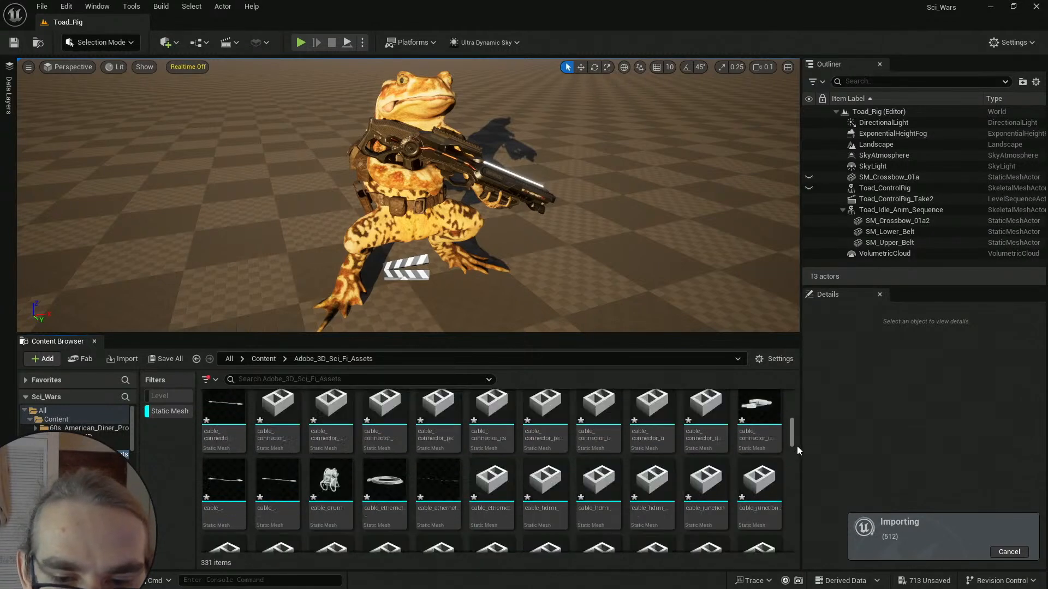
{"action": "left_click_drag", "start_coordinate": [797, 447], "coordinate": [806, 548]}
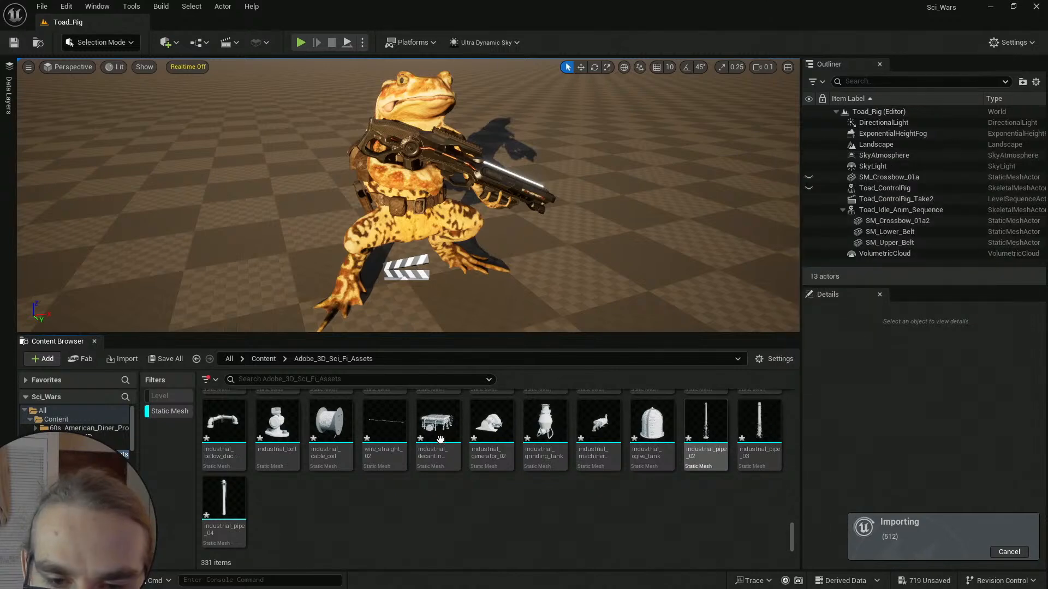
Examine the industrial decanting platform, generator and tanks, and the incoming industrial pipes, pipe sets, piping sections and plugs.
{"action": "scroll", "coordinate": [527, 471], "scroll_direction": "up", "scroll_amount": 1}
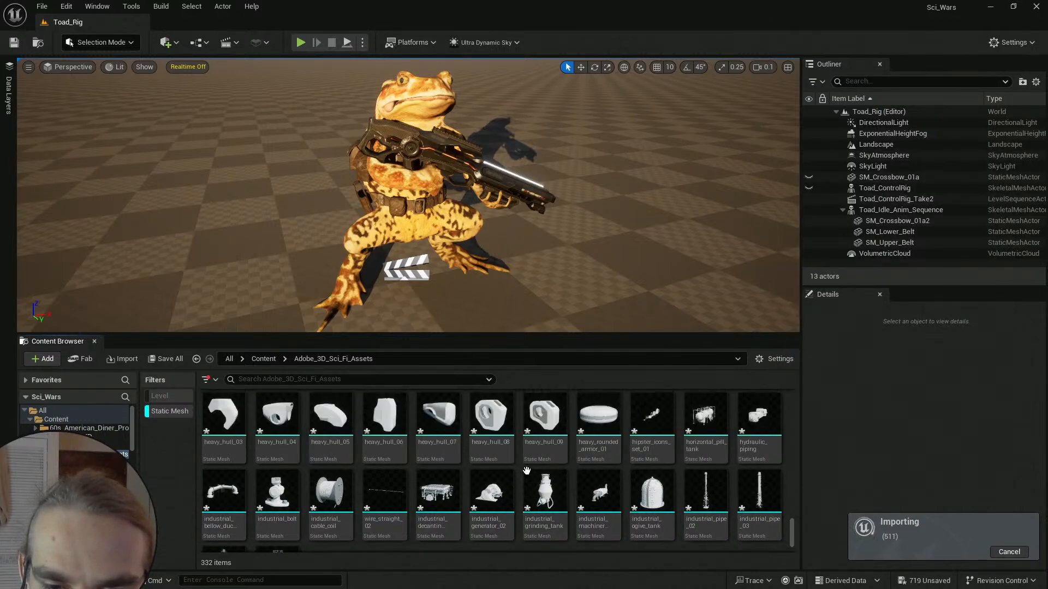
{"action": "scroll", "coordinate": [526, 470], "scroll_direction": "down", "scroll_amount": 1}
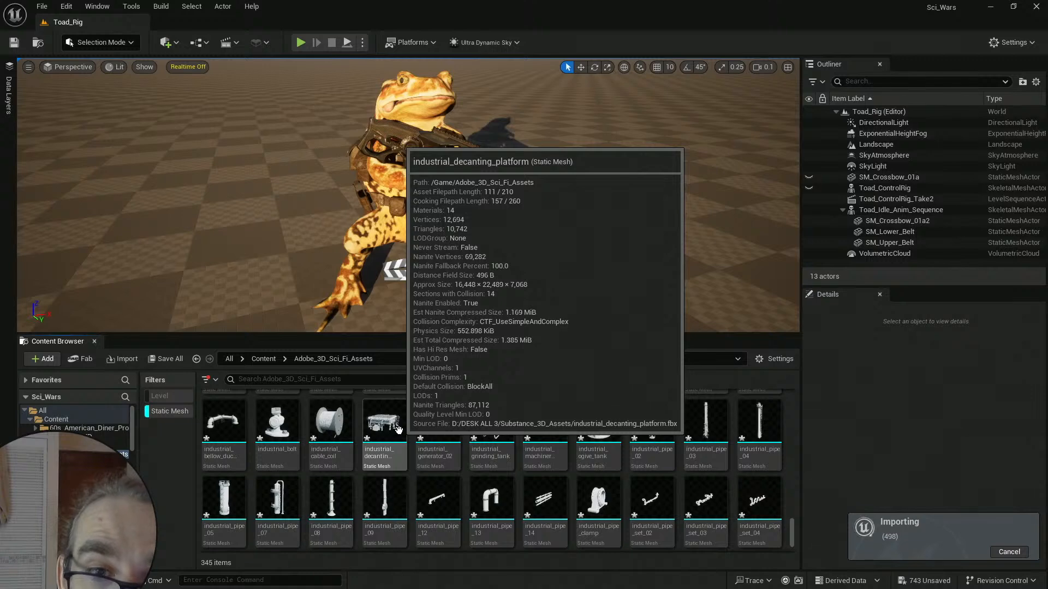
{"action": "scroll", "coordinate": [398, 429], "scroll_direction": "up", "scroll_amount": 1}
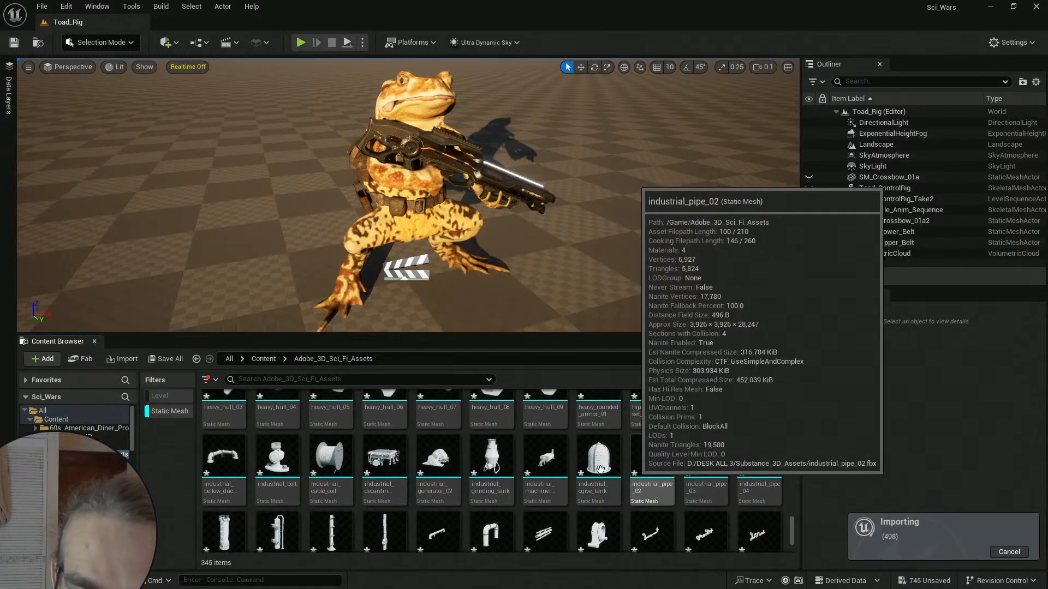
{"action": "scroll", "coordinate": [600, 469], "scroll_direction": "down", "scroll_amount": 3}
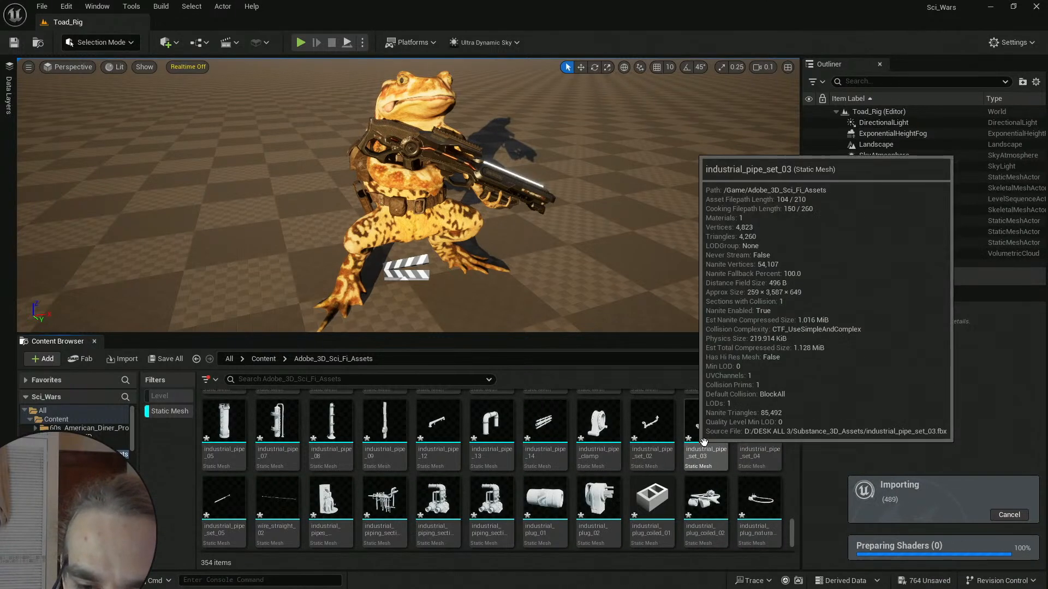
{"action": "scroll", "coordinate": [620, 454], "scroll_direction": "down", "scroll_amount": 2}
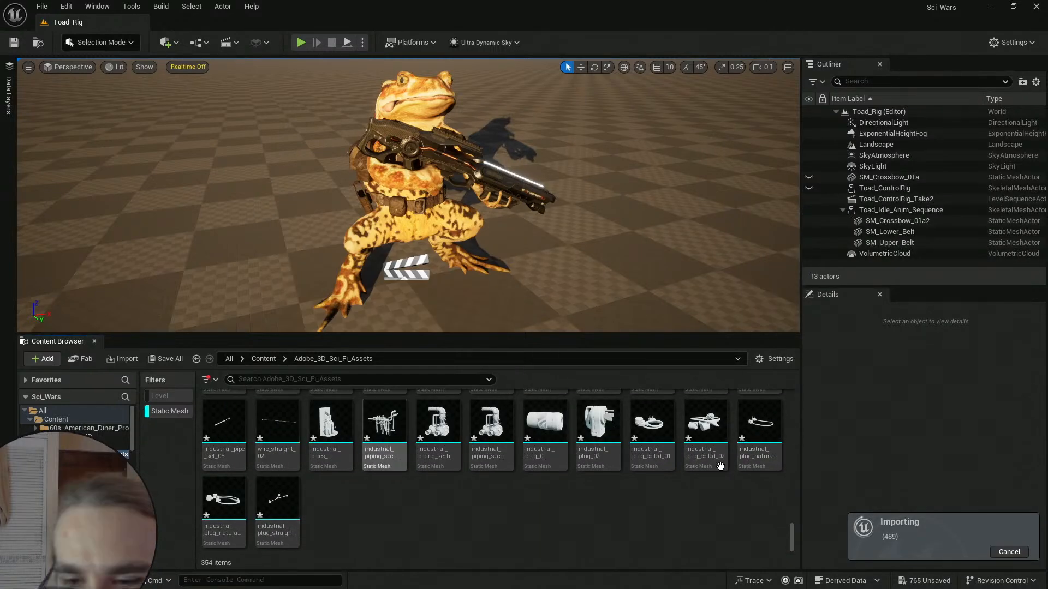
{"action": "scroll", "coordinate": [720, 466], "scroll_direction": "up", "scroll_amount": 4}
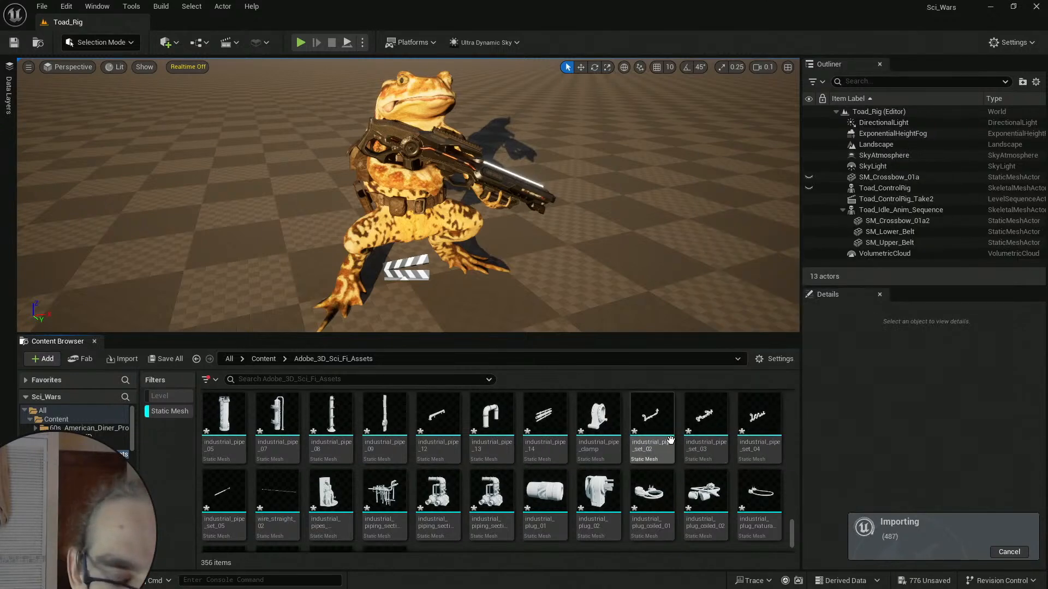
Look over the newest meshes, from the industrial spotlights and towers through the jib cranes and jumper cables to the large pipe supports and light armor.
{"action": "scroll", "coordinate": [670, 436], "scroll_direction": "down", "scroll_amount": 3}
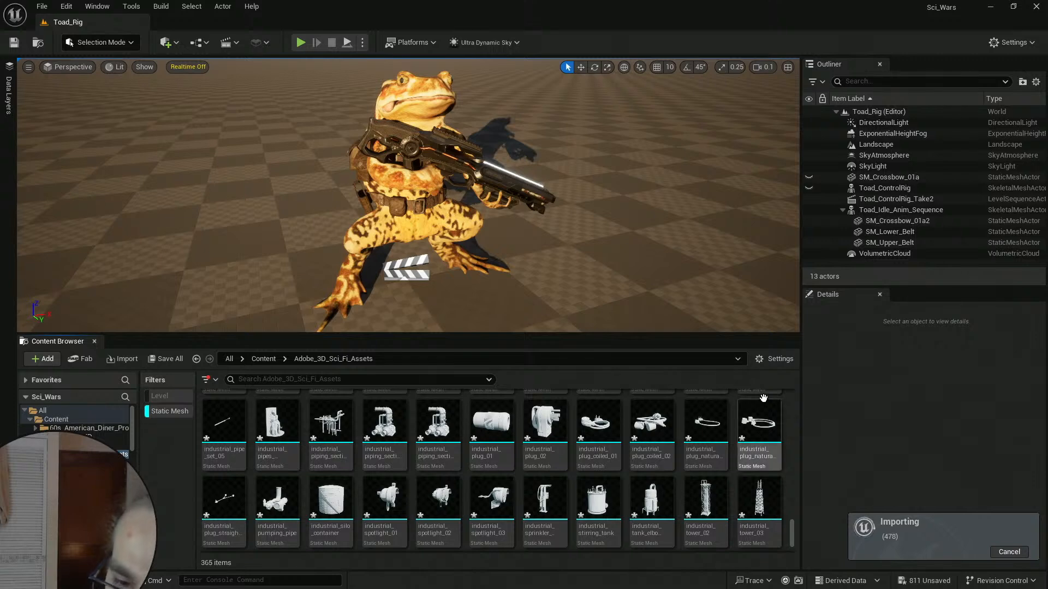
{"action": "scroll", "coordinate": [652, 464], "scroll_direction": "up", "scroll_amount": 3}
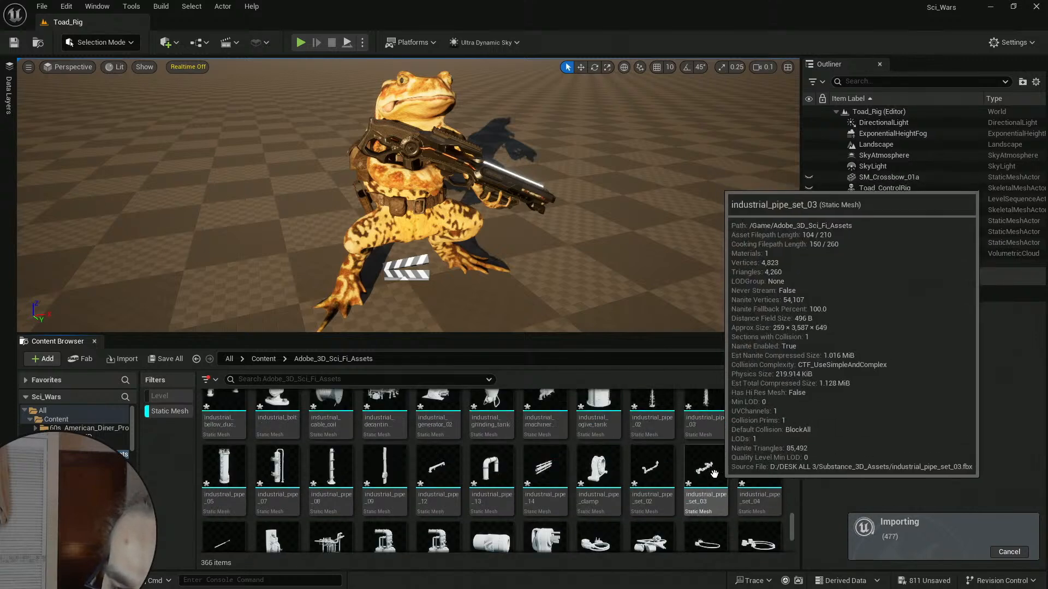
{"action": "scroll", "coordinate": [704, 473], "scroll_direction": "down", "scroll_amount": 4}
{"action": "scroll", "coordinate": [701, 472], "scroll_direction": "down", "scroll_amount": 2}
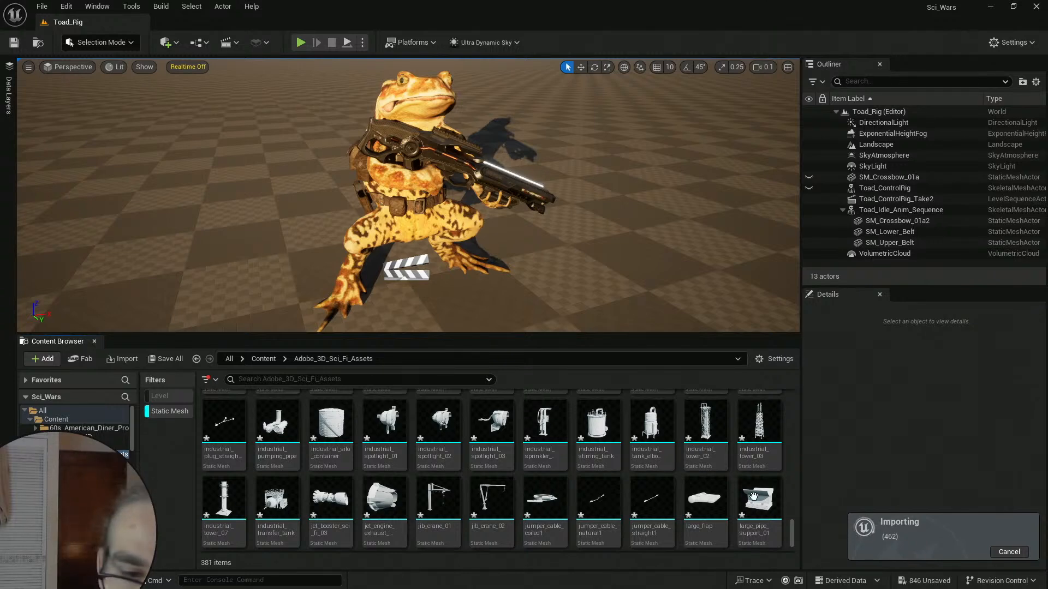
{"action": "scroll", "coordinate": [568, 469], "scroll_direction": "down", "scroll_amount": 1}
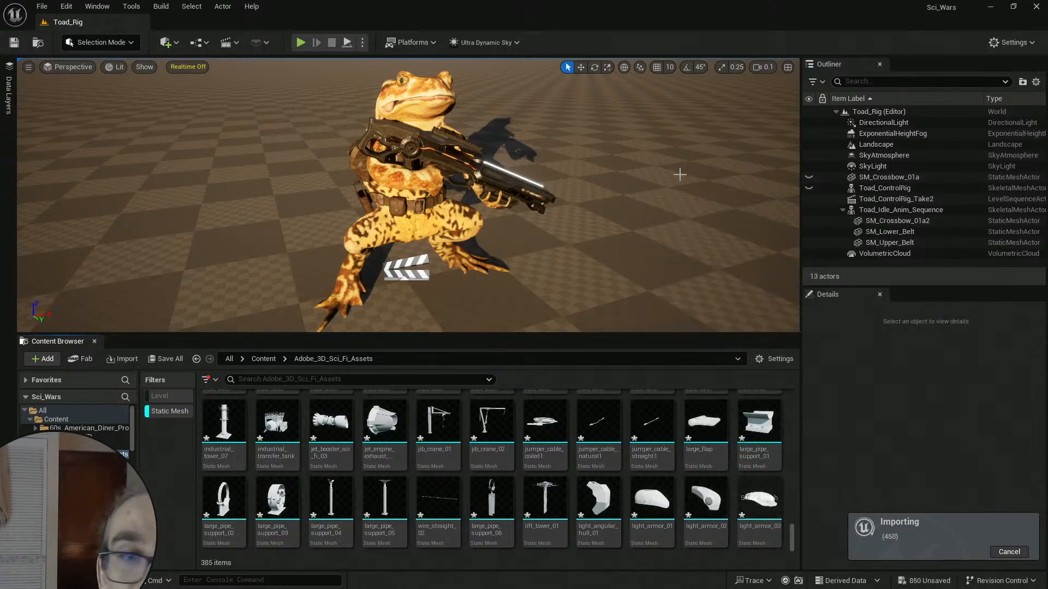
Examine the incoming light armor, light hull, long armor, mech arm and first mech hinge meshes, rechecking the earlier heavy hull and industrial ones.
{"action": "scroll", "coordinate": [650, 456], "scroll_direction": "down", "scroll_amount": 1}
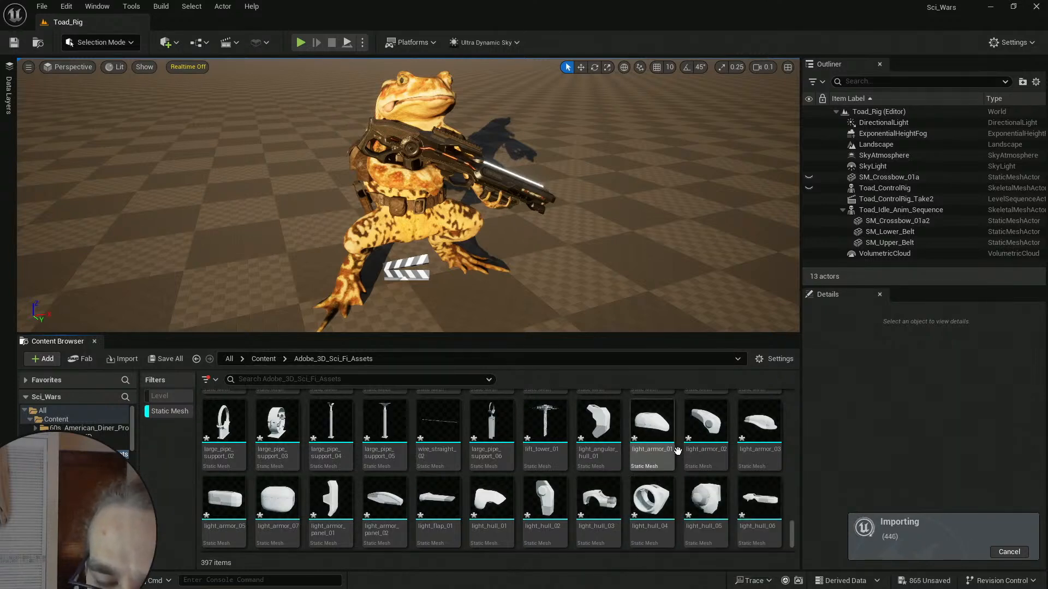
{"action": "scroll", "coordinate": [674, 451], "scroll_direction": "up", "scroll_amount": 2}
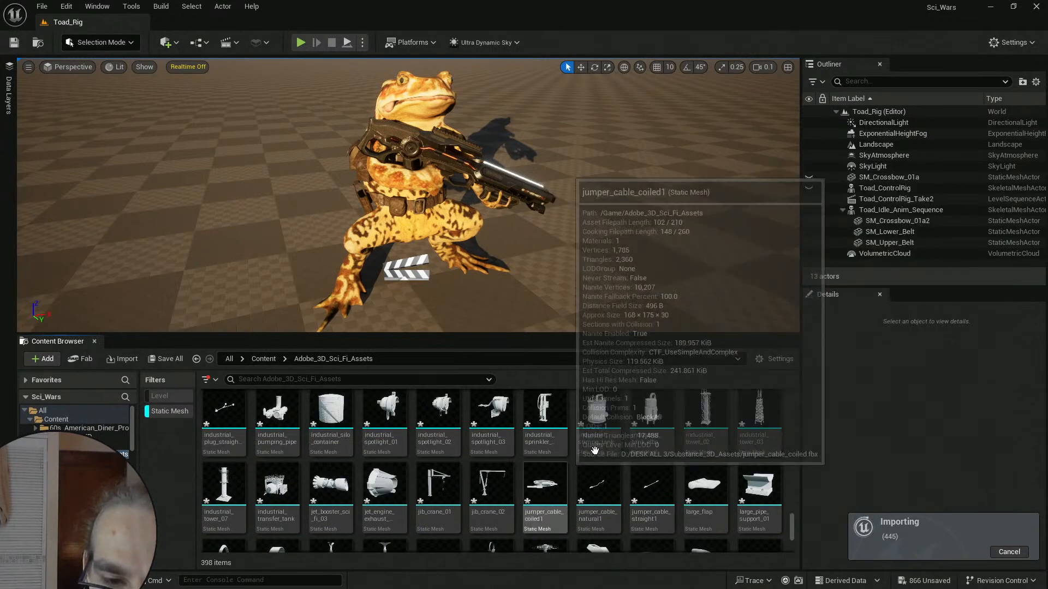
{"action": "scroll", "coordinate": [699, 470], "scroll_direction": "up", "scroll_amount": 2}
{"action": "scroll", "coordinate": [699, 470], "scroll_direction": "up", "scroll_amount": 2}
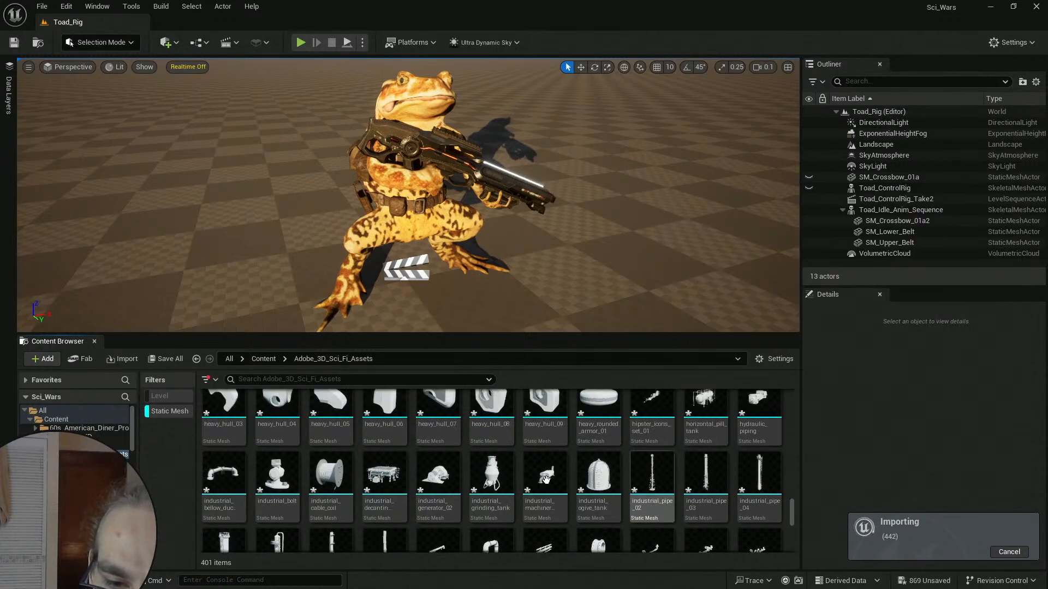
{"action": "scroll", "coordinate": [580, 458], "scroll_direction": "down", "scroll_amount": 2}
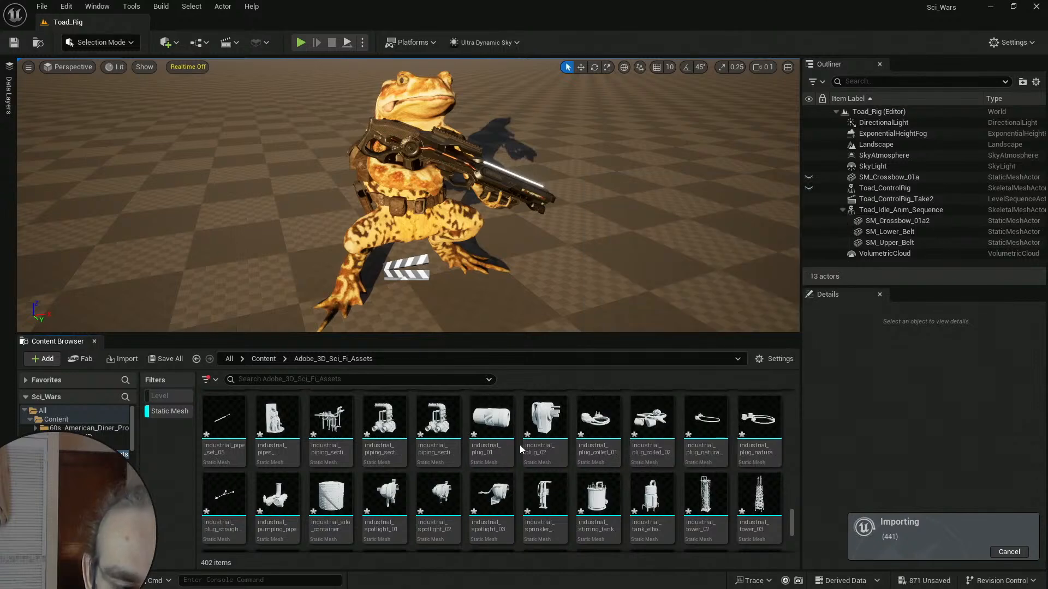
{"action": "scroll", "coordinate": [470, 454], "scroll_direction": "down", "scroll_amount": 5}
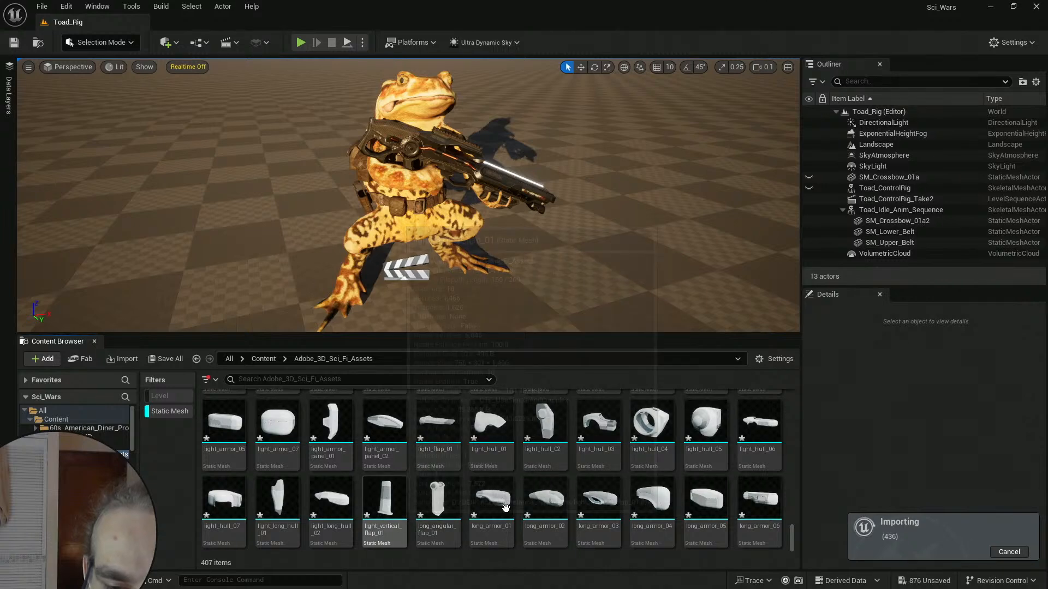
{"action": "mouse_move", "coordinate": [717, 513]}
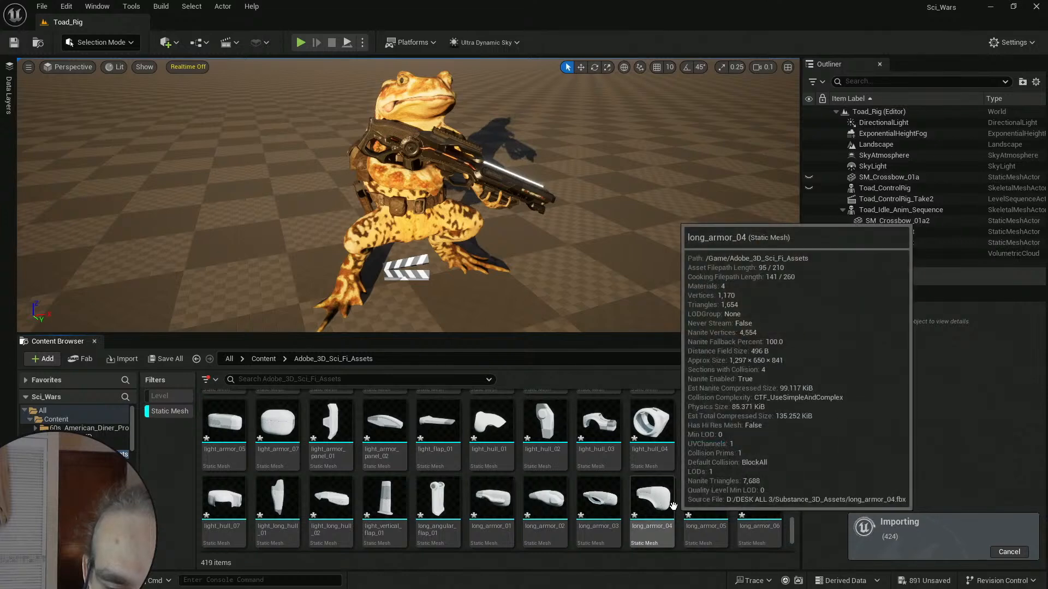
{"action": "scroll", "coordinate": [669, 500], "scroll_direction": "down", "scroll_amount": 5}
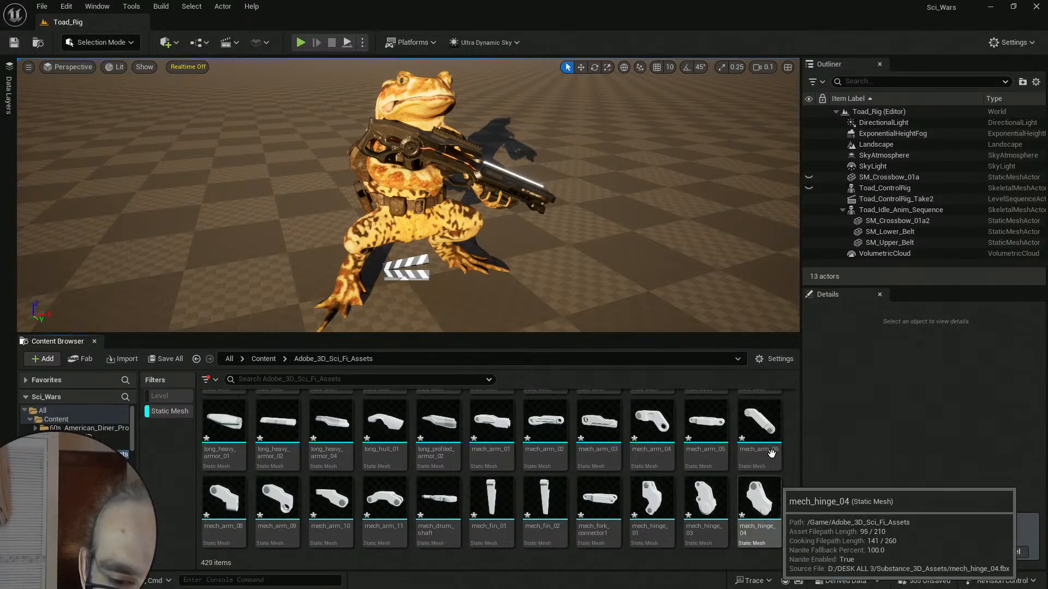
{"action": "scroll", "coordinate": [499, 443], "scroll_direction": "down", "scroll_amount": 2}
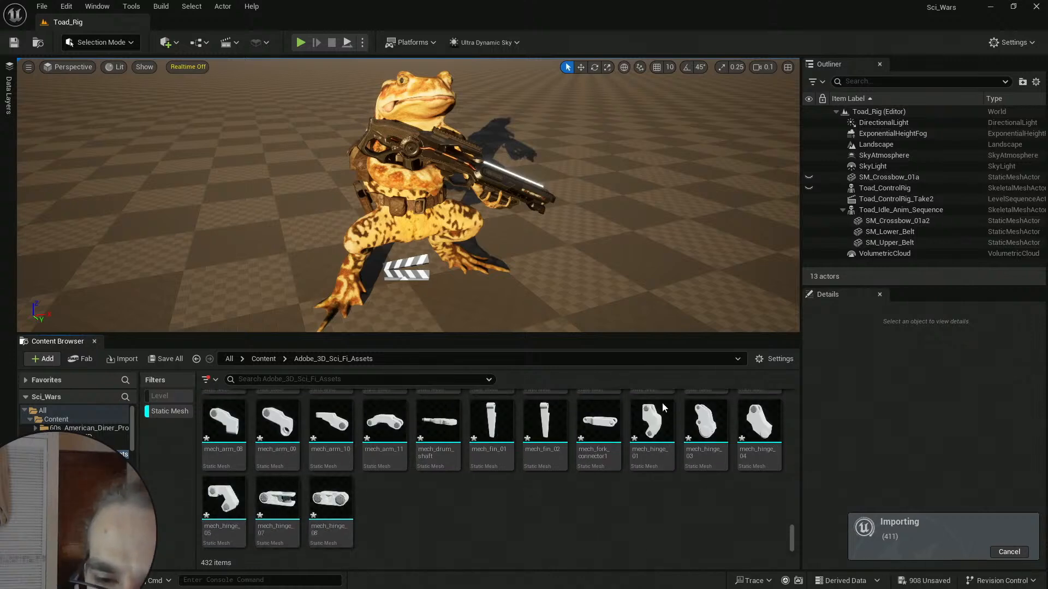
{"action": "mouse_move", "coordinate": [707, 461]}
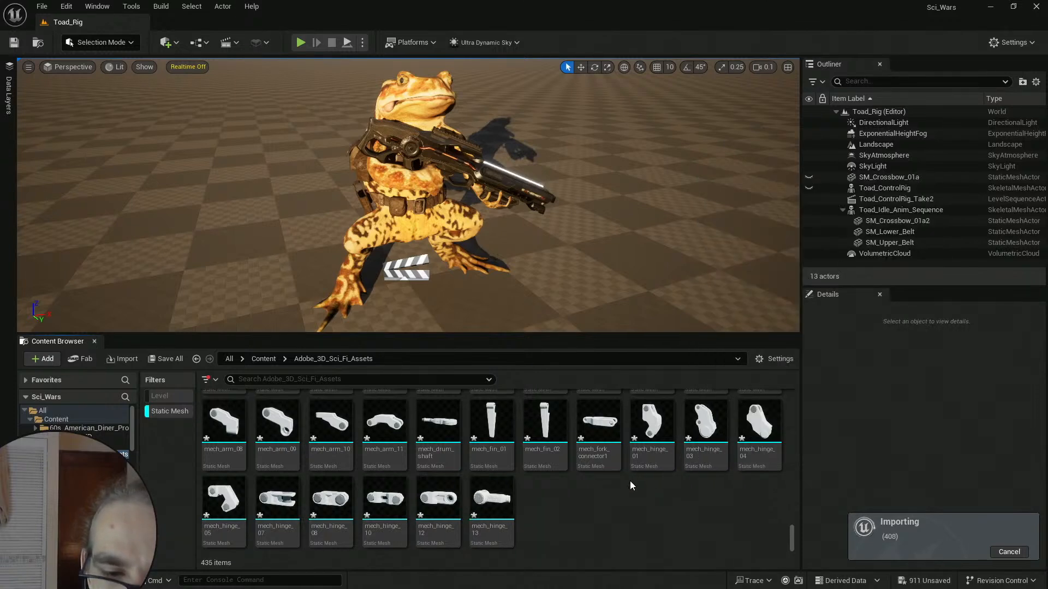
Look back through the light hulls and jumper cables to the industrial plugs, and inspect the newest mech hinges, hinge connectors and housings.
{"action": "scroll", "coordinate": [629, 480], "scroll_direction": "up", "scroll_amount": 5}
{"action": "mouse_move", "coordinate": [631, 482]}
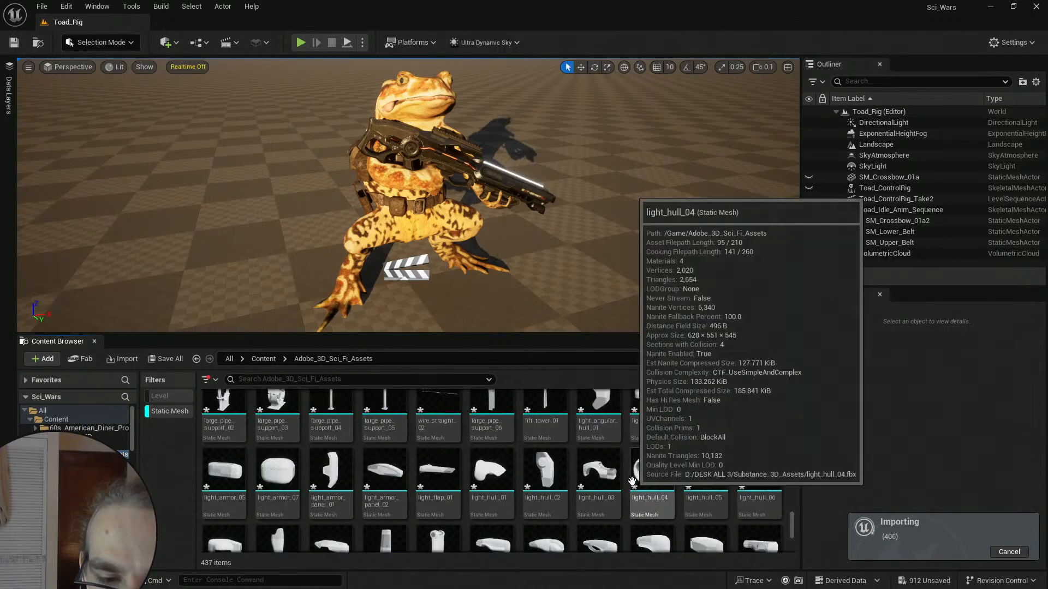
{"action": "scroll", "coordinate": [632, 482], "scroll_direction": "up", "scroll_amount": 6}
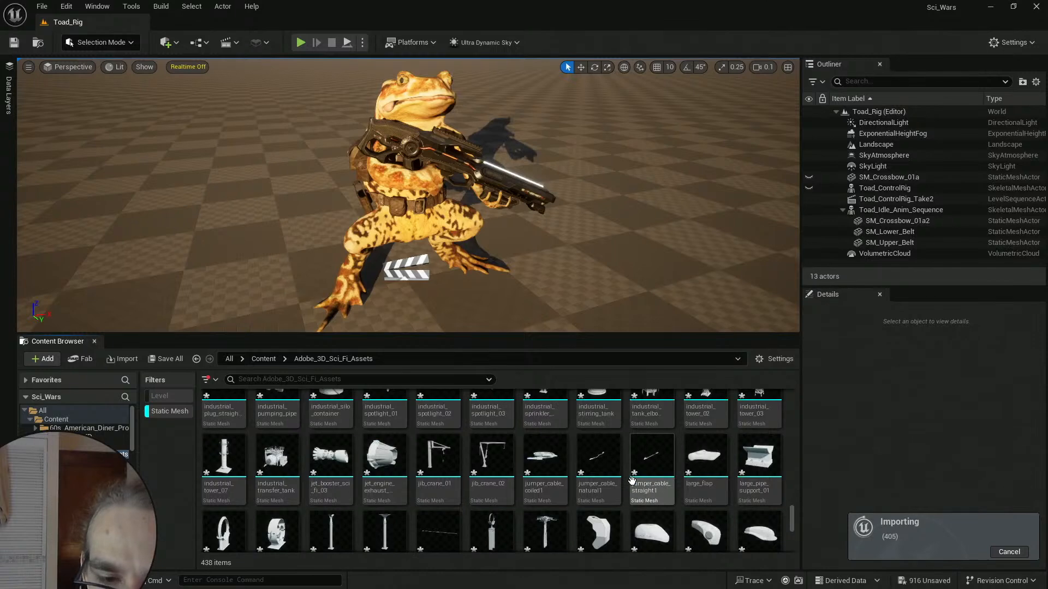
{"action": "scroll", "coordinate": [480, 437], "scroll_direction": "up", "scroll_amount": 2}
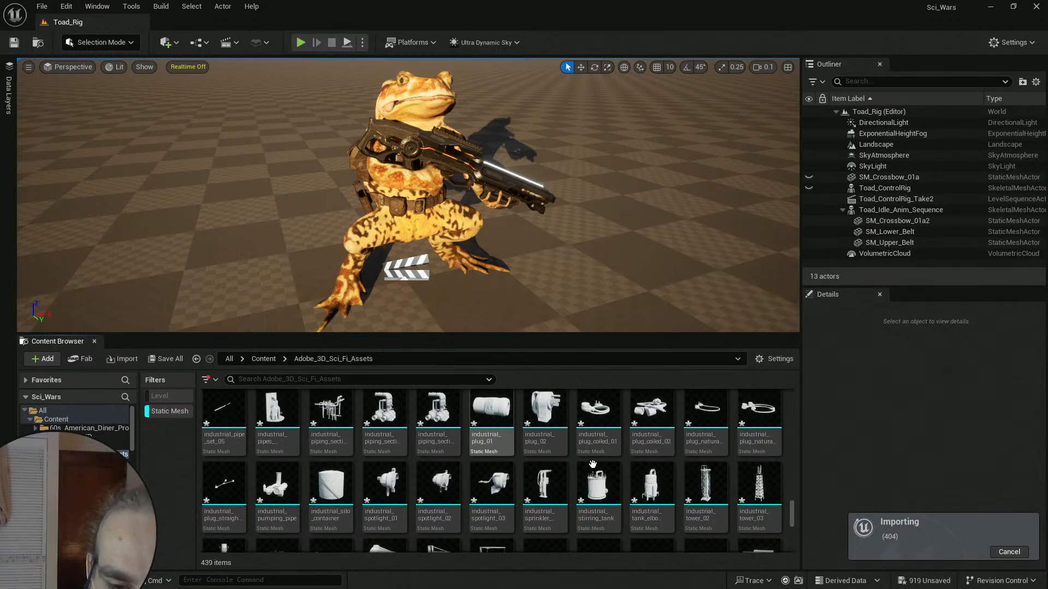
{"action": "scroll", "coordinate": [648, 465], "scroll_direction": "down", "scroll_amount": 8}
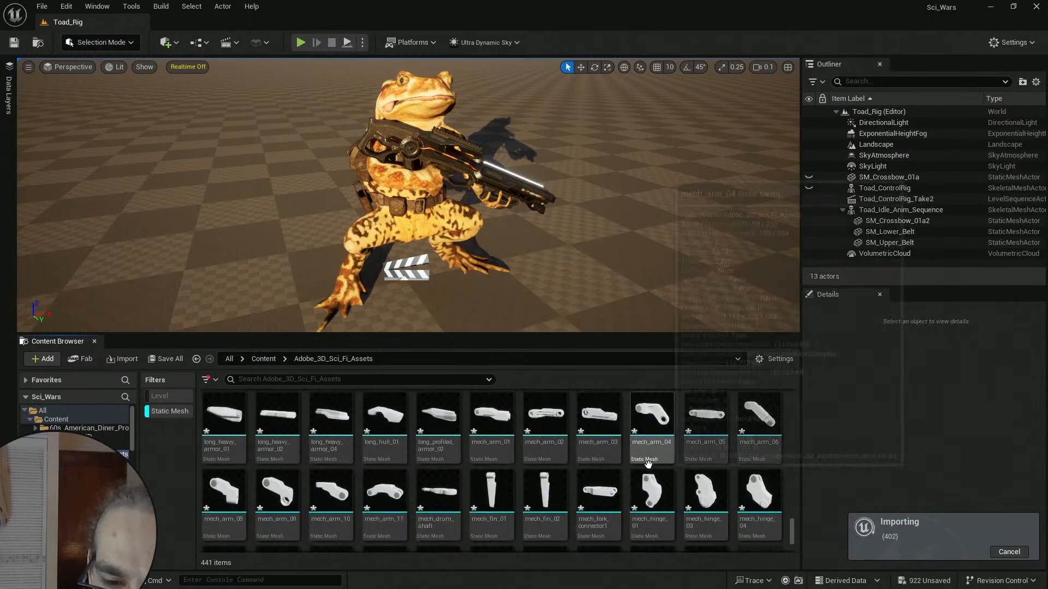
{"action": "scroll", "coordinate": [648, 464], "scroll_direction": "down", "scroll_amount": 4}
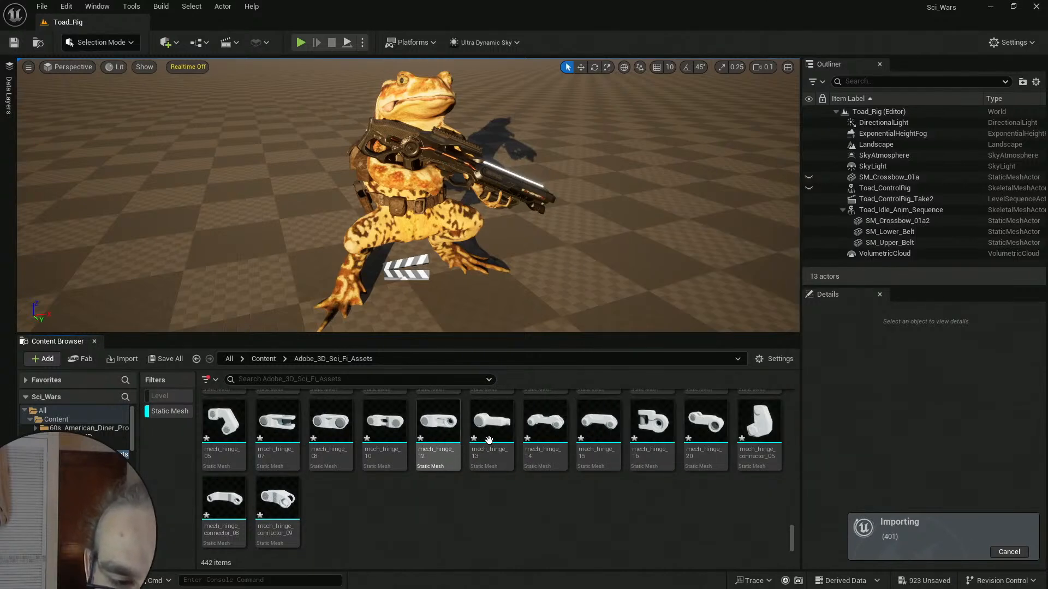
{"action": "mouse_move", "coordinate": [489, 441]}
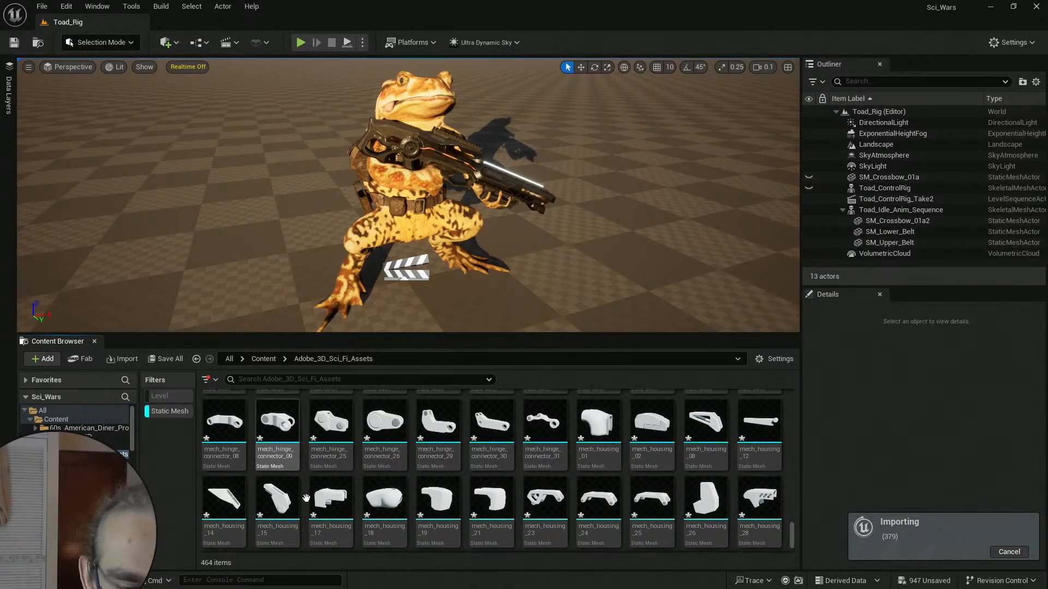
{"action": "scroll", "coordinate": [639, 496], "scroll_direction": "down", "scroll_amount": 2}
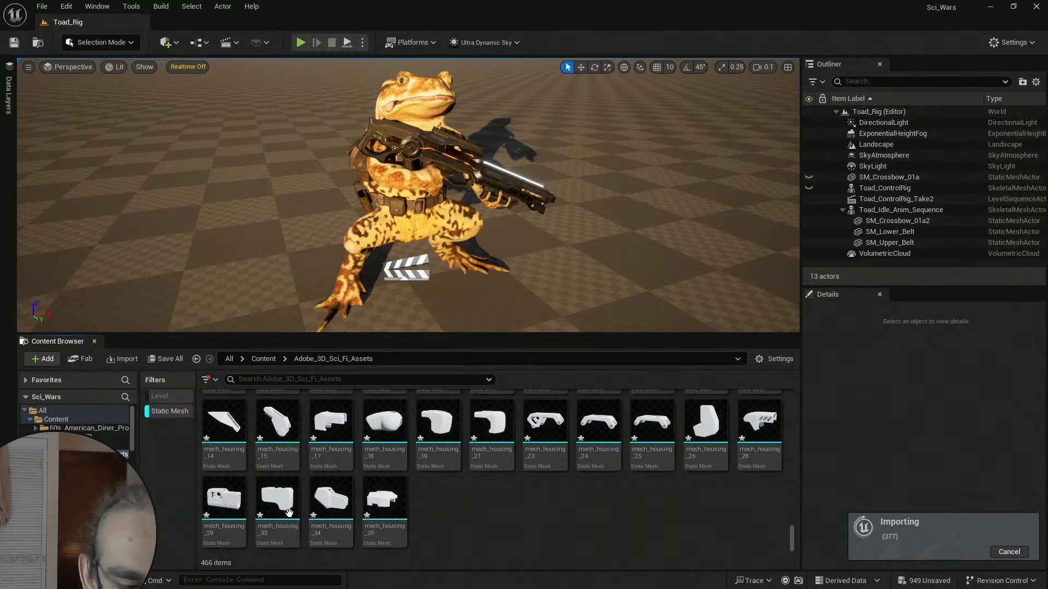